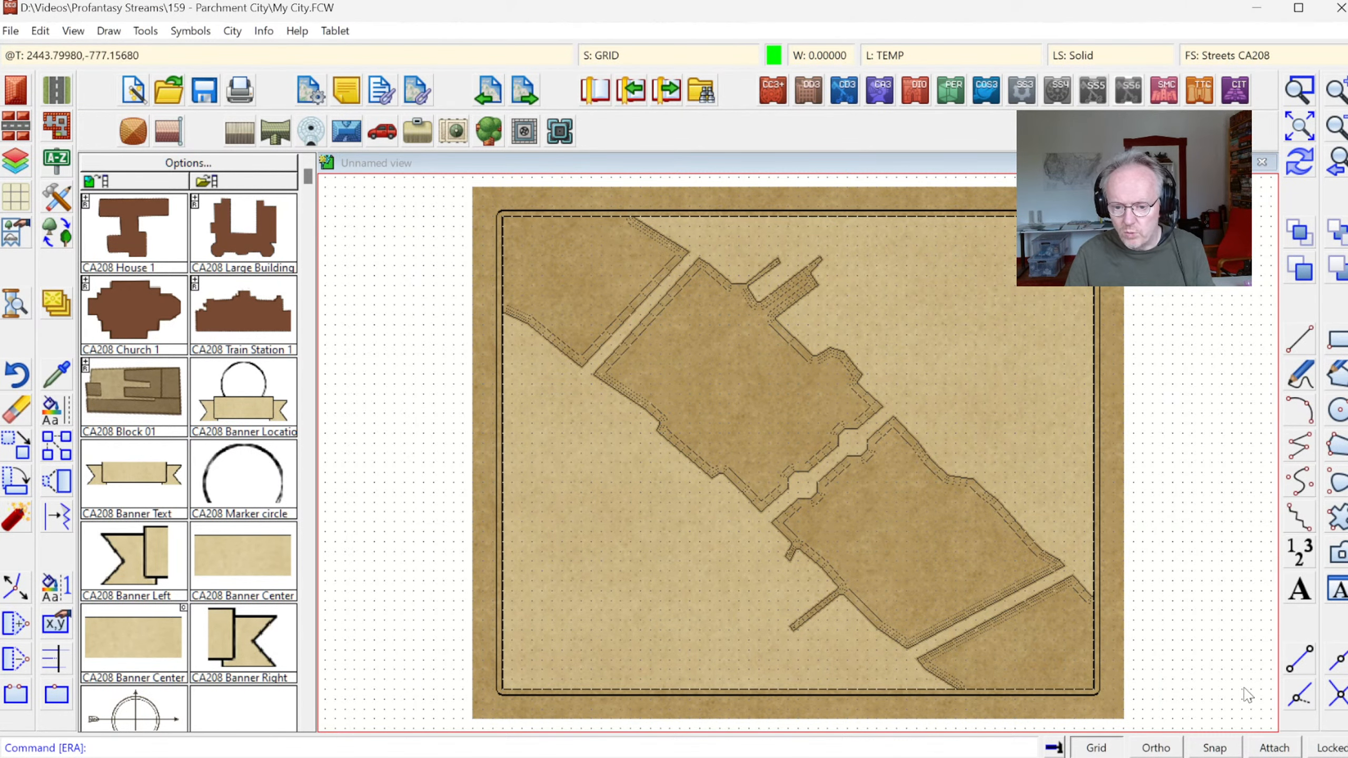
- Hide the grid on the city map
click(1096, 748)
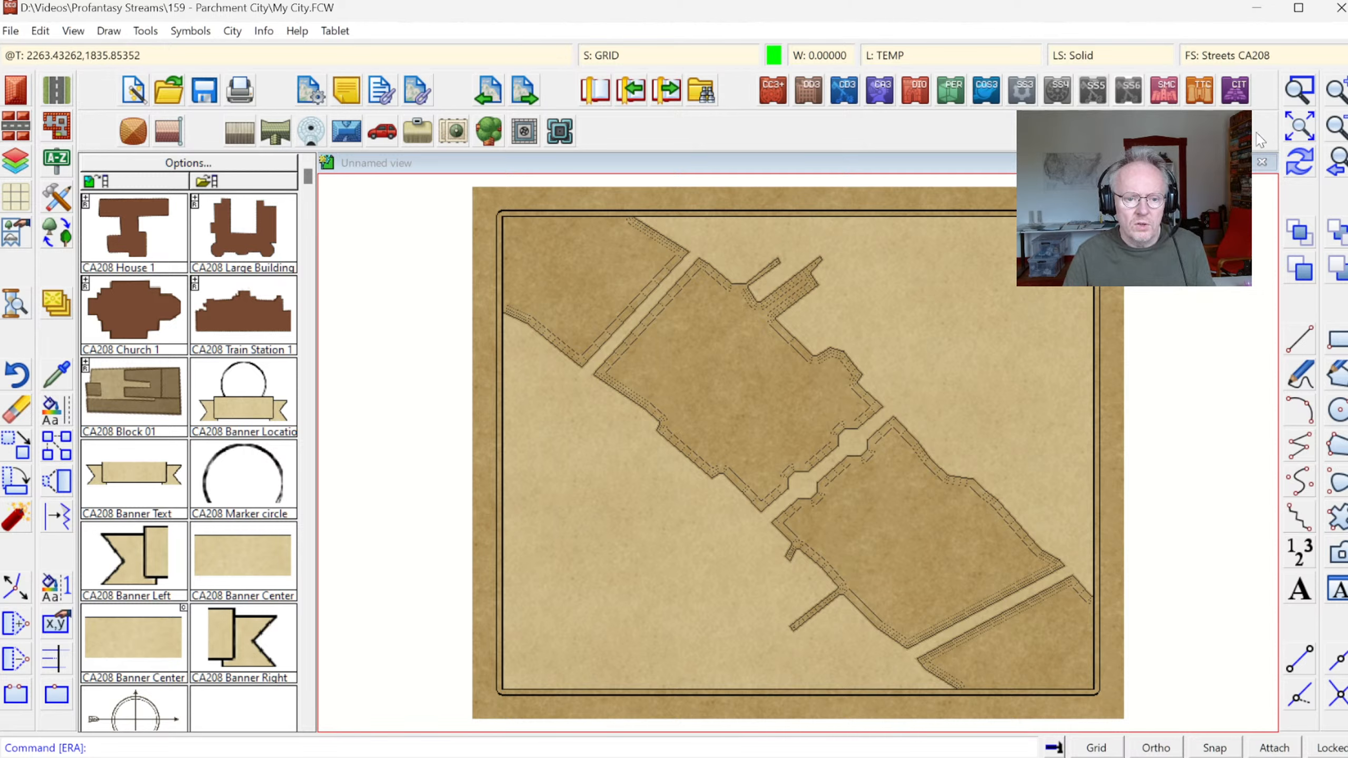
click(1298, 90)
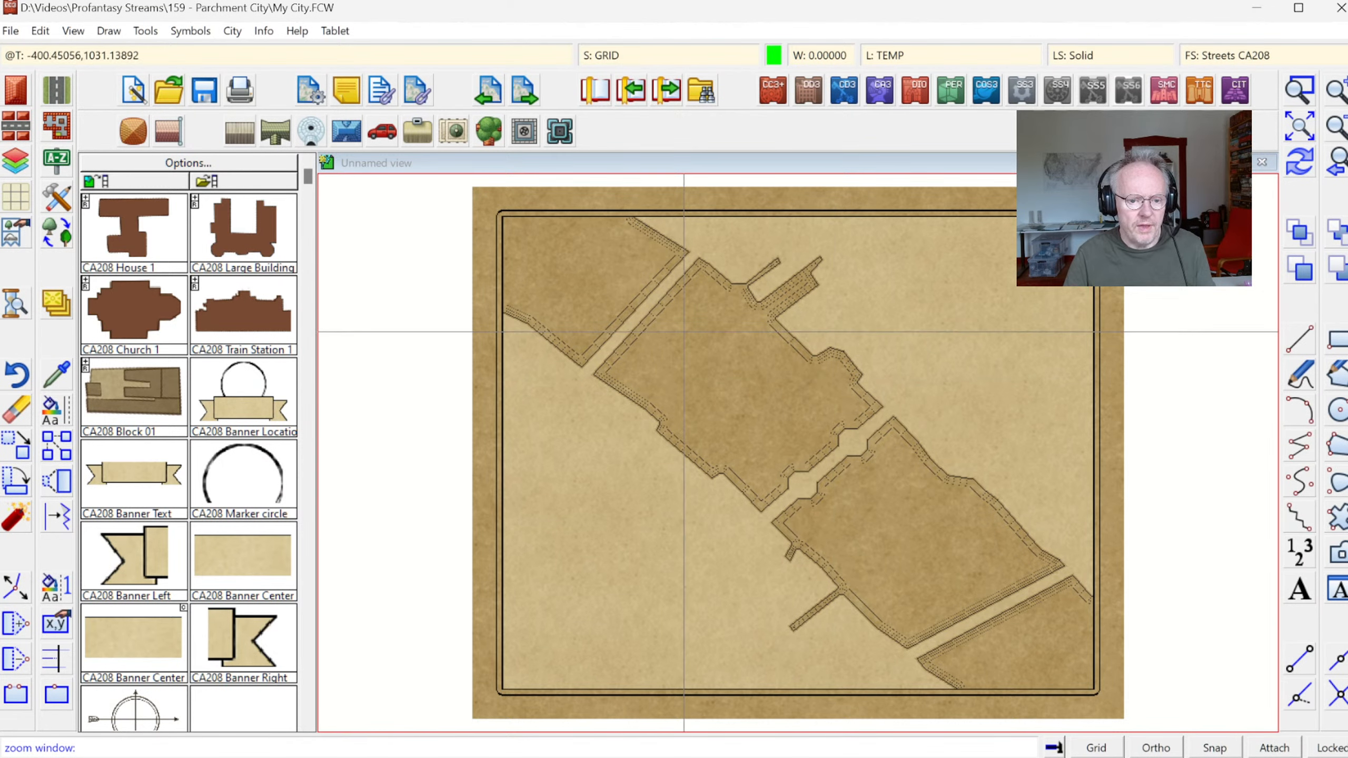
key(Escape)
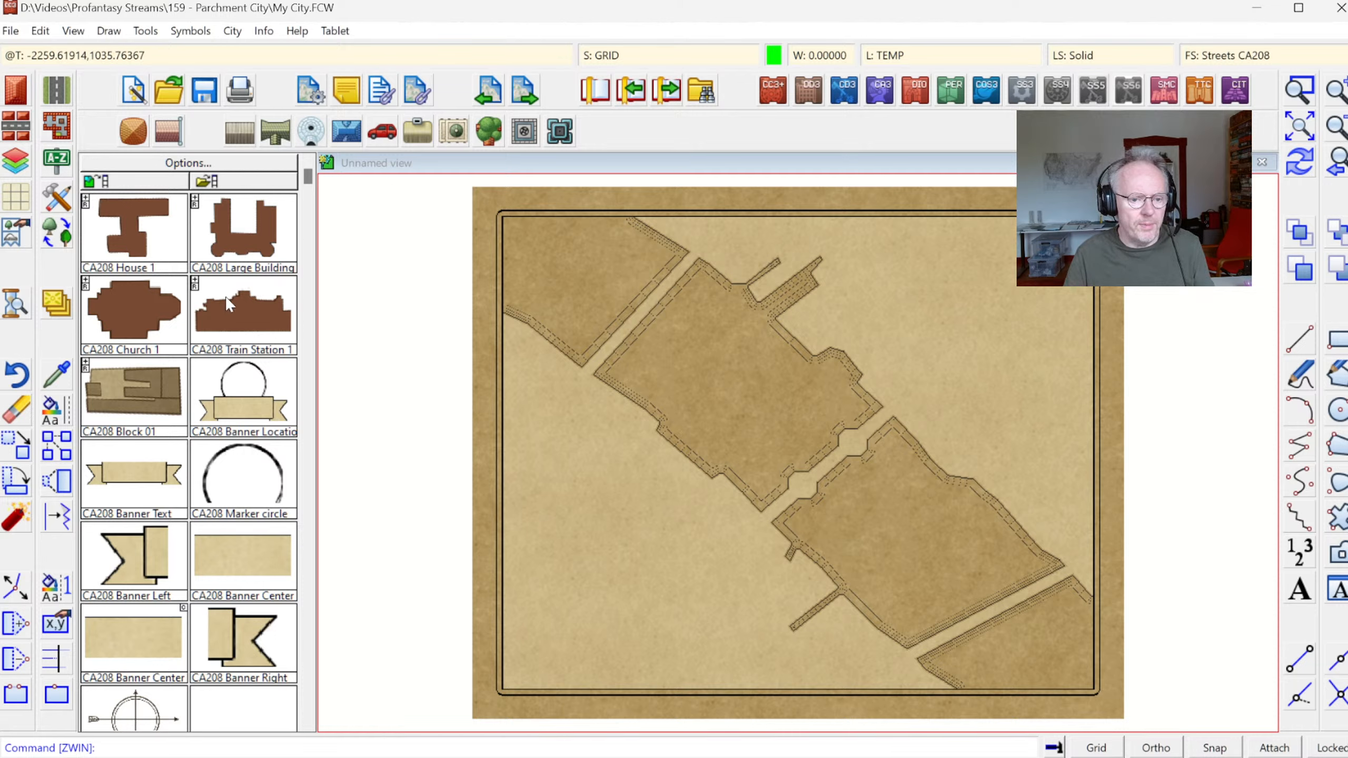
- Expand the Train Station symbol group and preview Train Station 1 along the upper central district's northeastern edge
click(194, 280)
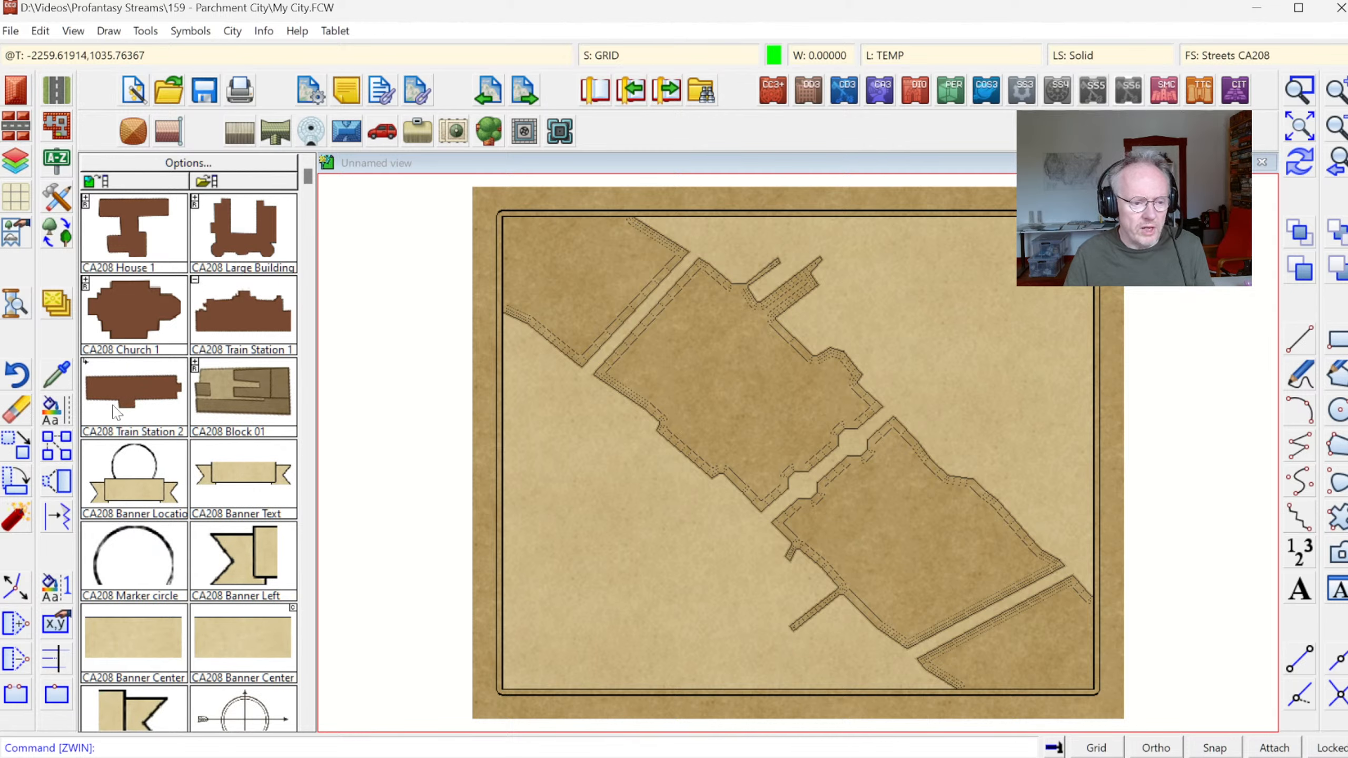
click(244, 313)
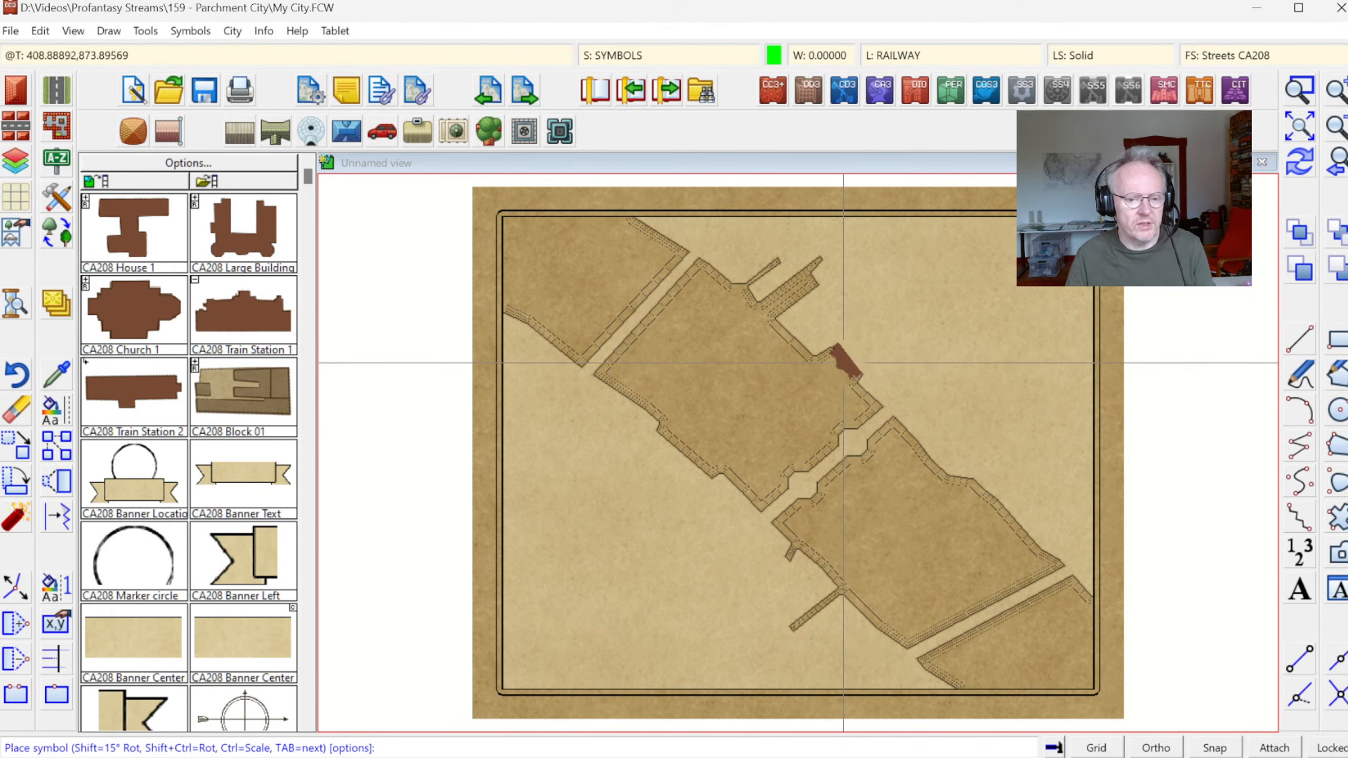
right_click(813, 358)
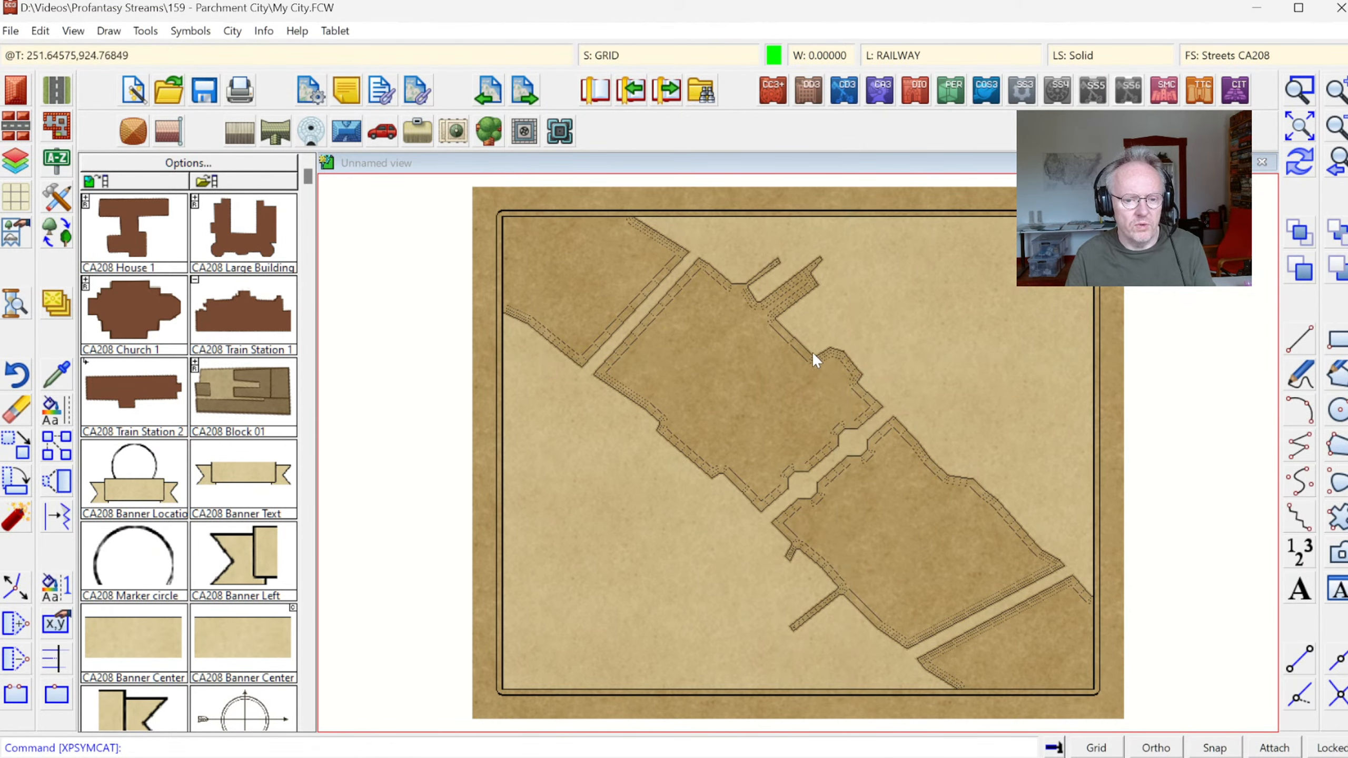
- Draw a curved track with the Road, Railway tool from the west map border through the gap between the central districts to the east border
click(57, 90)
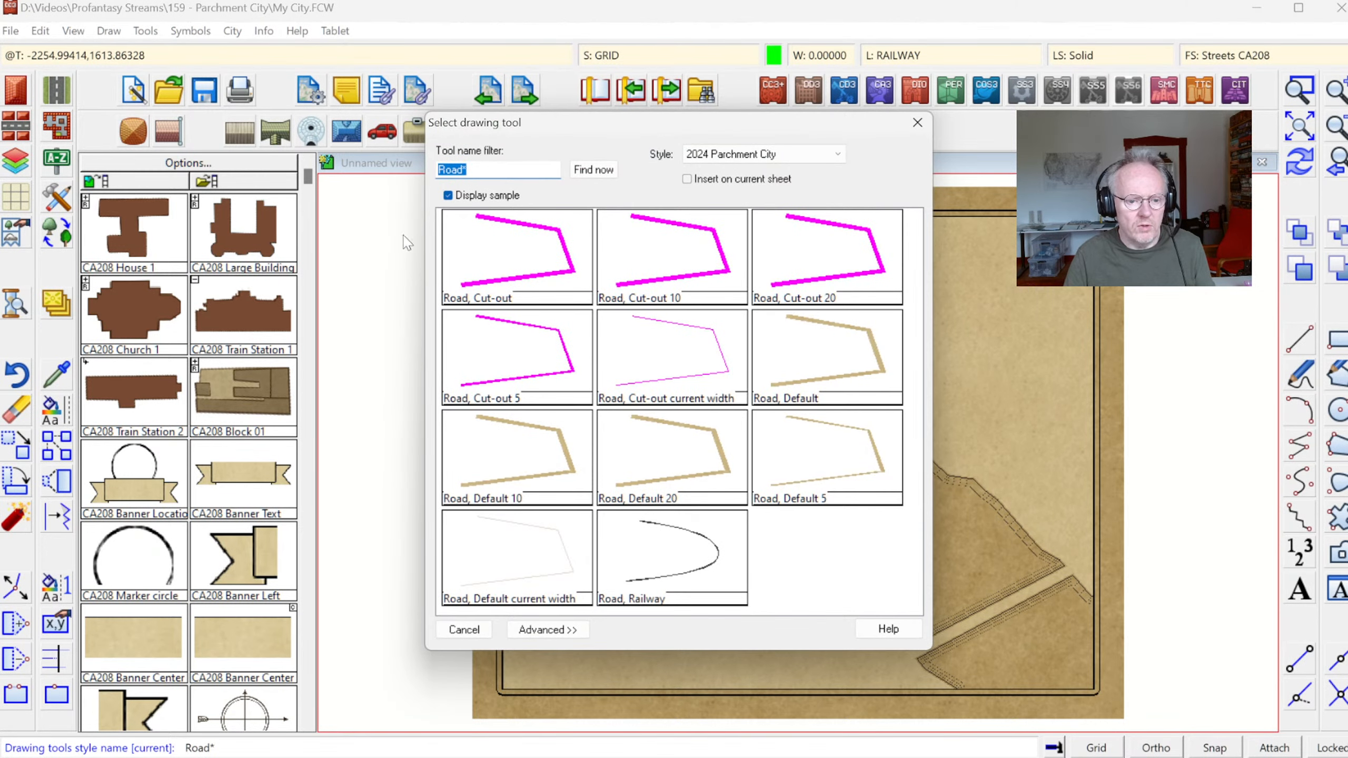
click(697, 548)
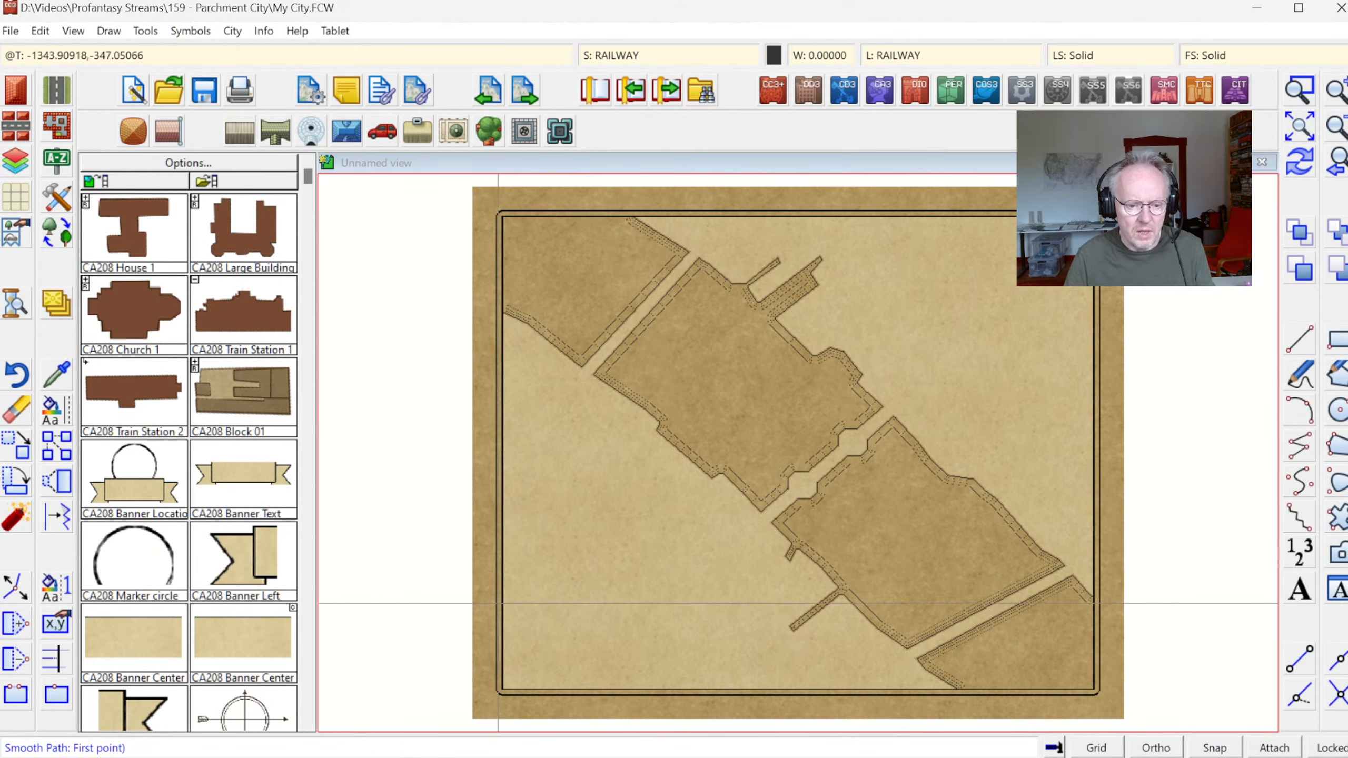
click(502, 554)
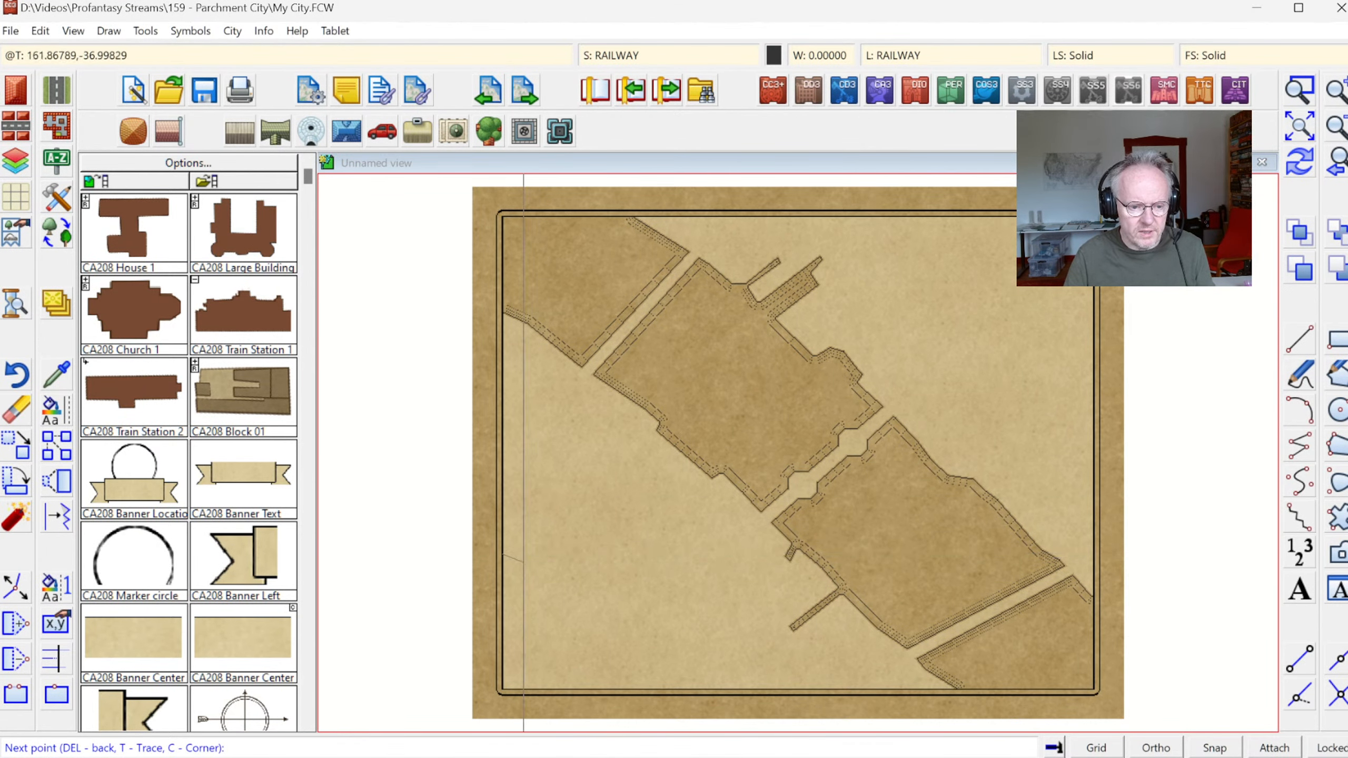
click(559, 561)
click(612, 562)
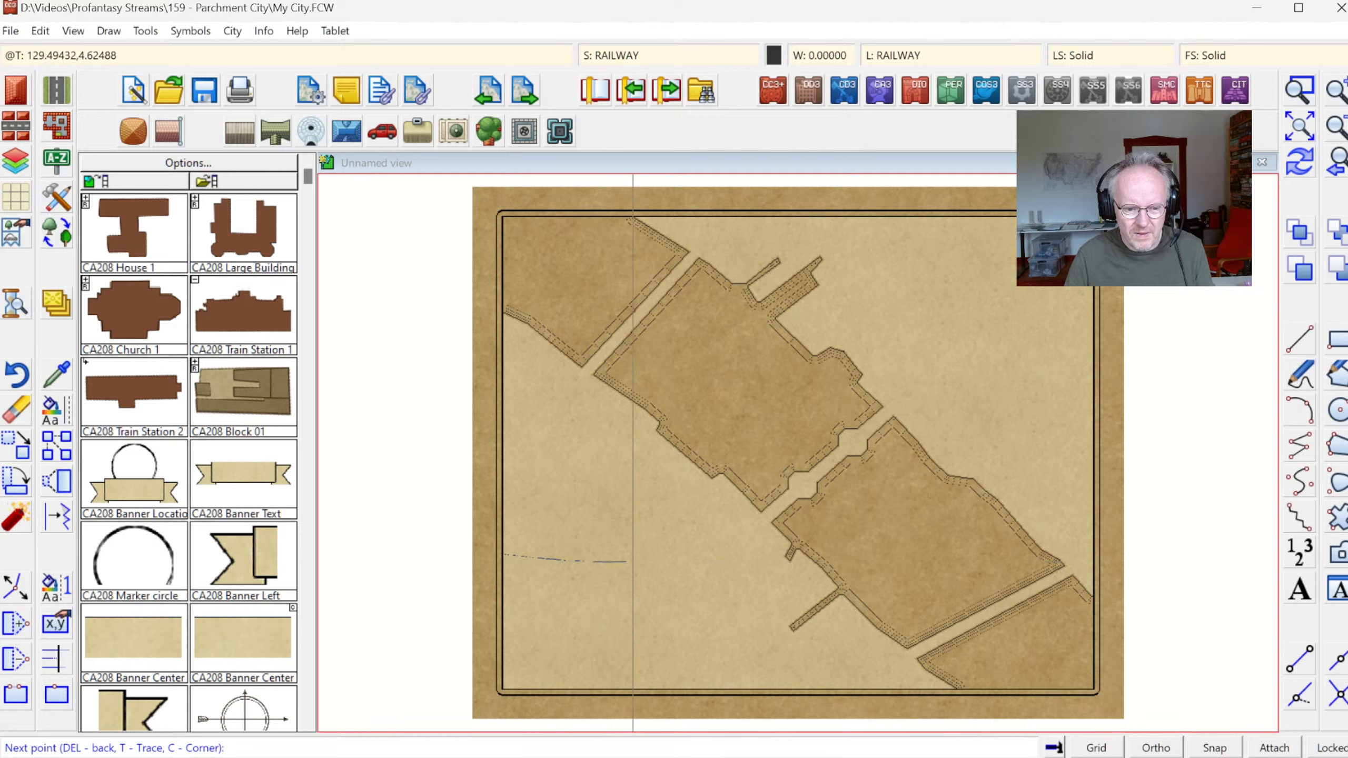
click(653, 560)
click(698, 552)
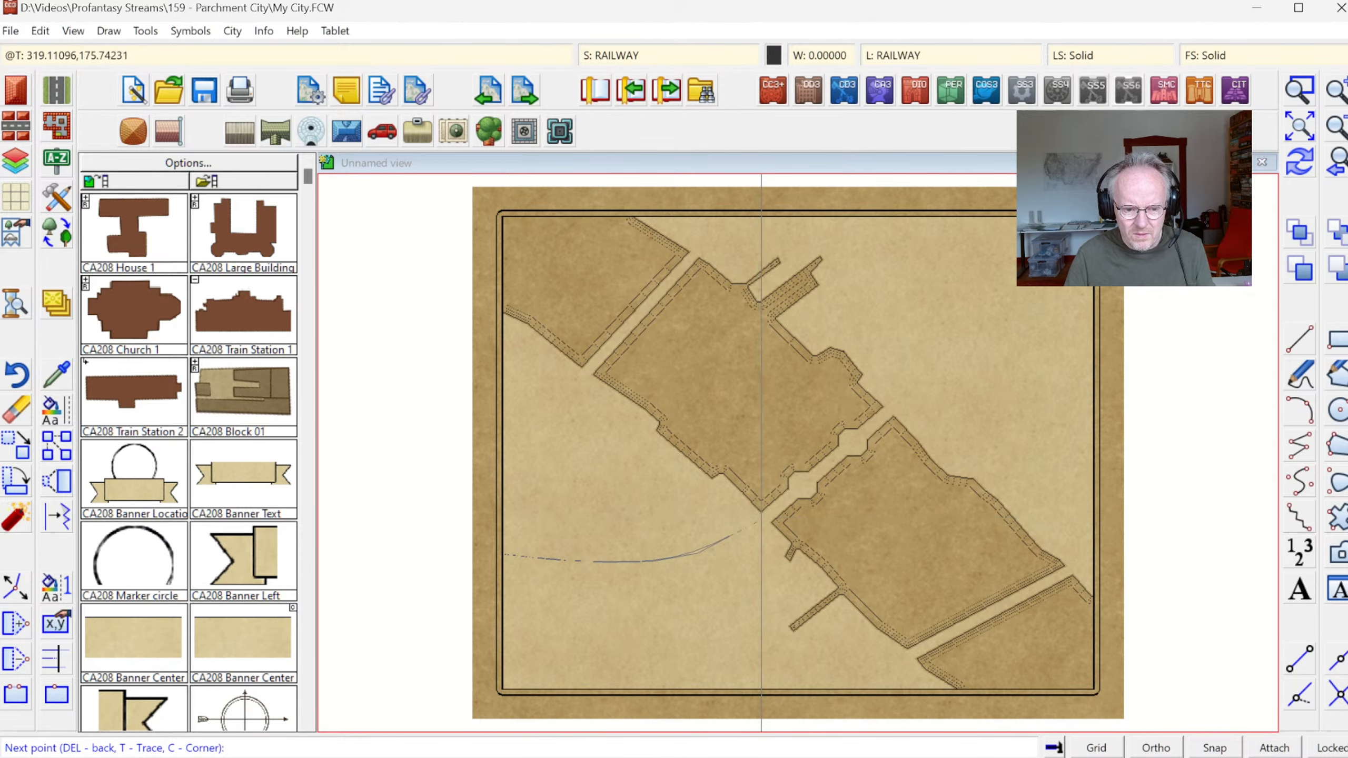
click(760, 519)
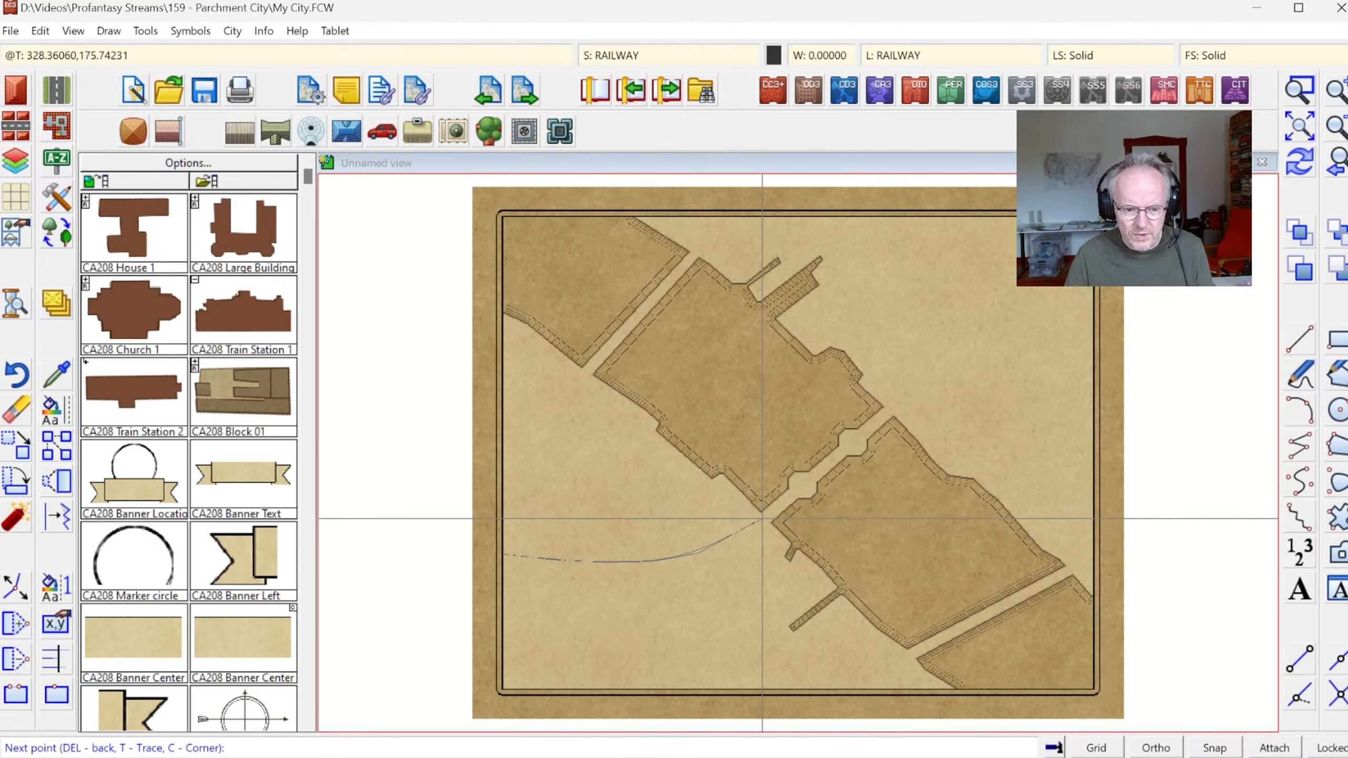
click(893, 406)
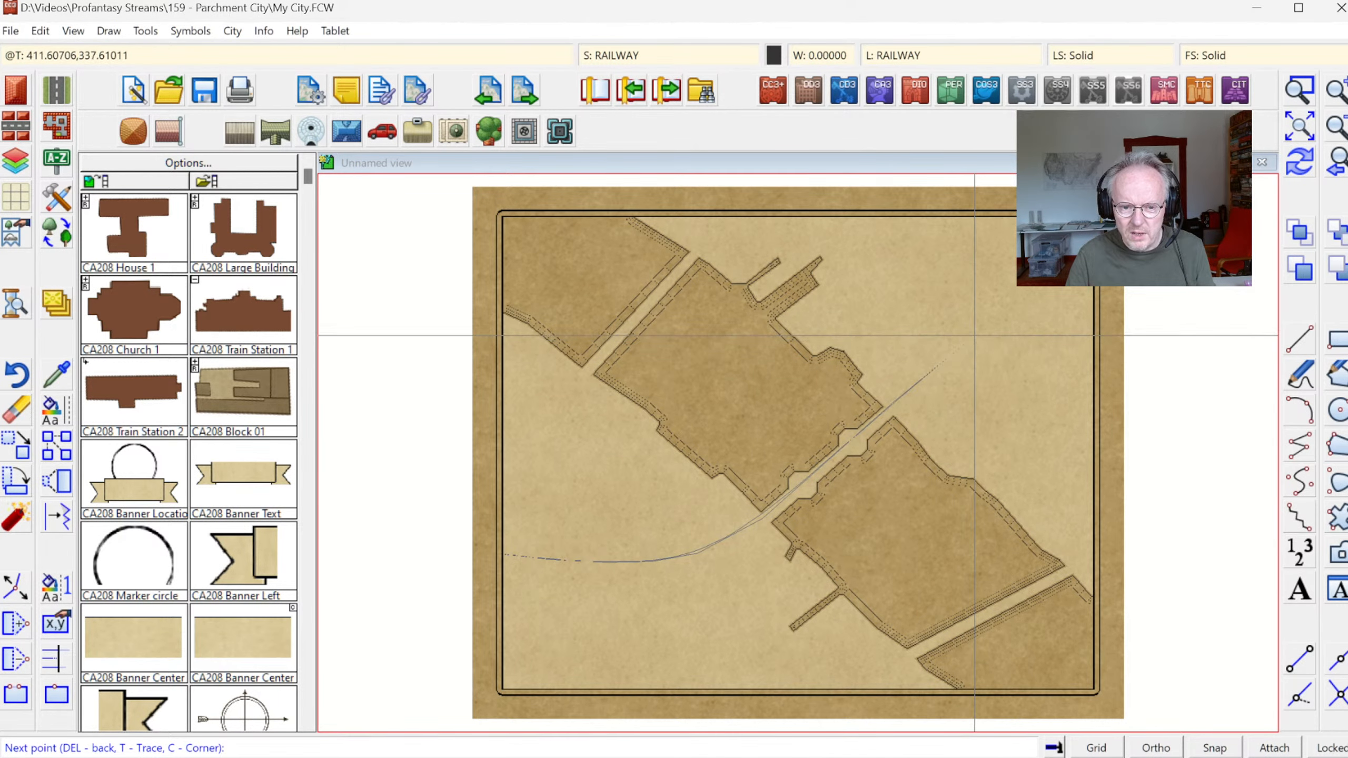
click(980, 334)
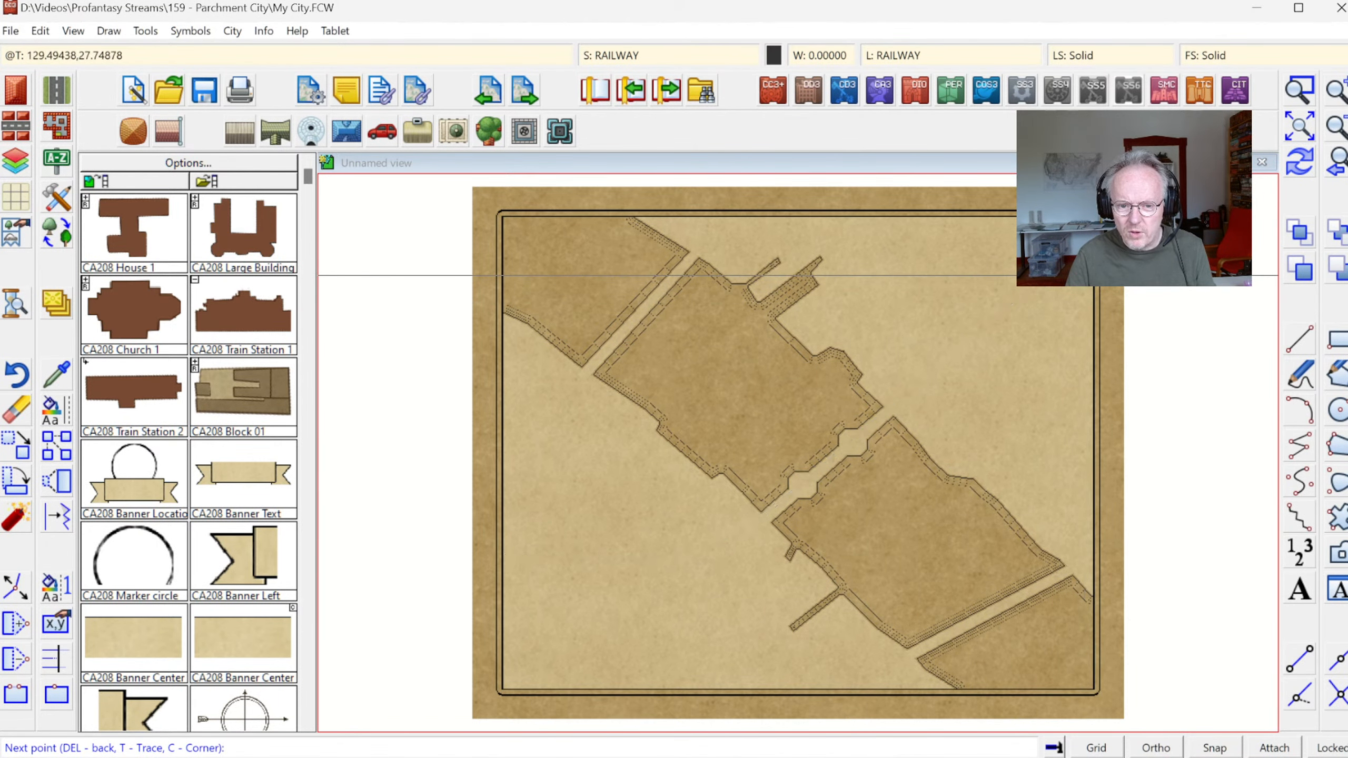
right_click(1102, 276)
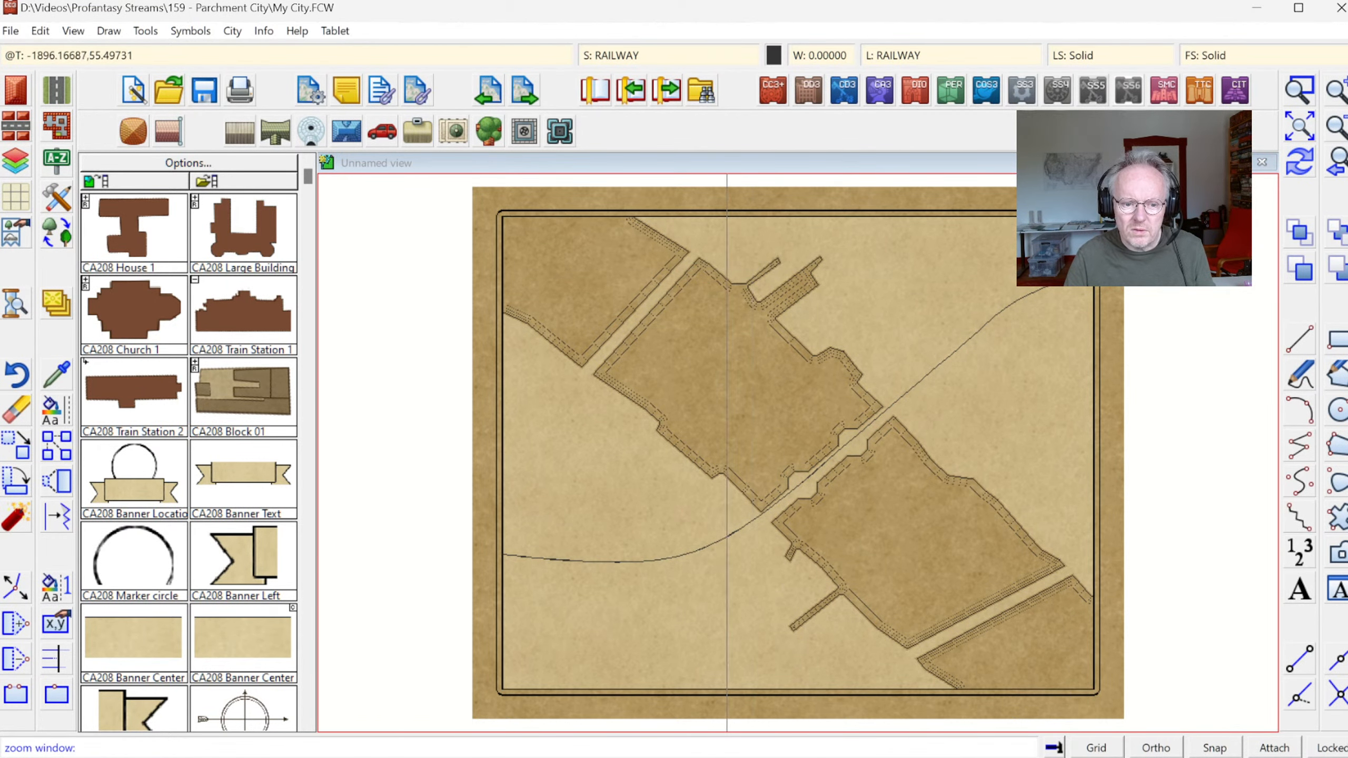
- Draw a second railway track closely parallel to the first, from the east map border back to the west border
scroll(1129, 581, up, 2)
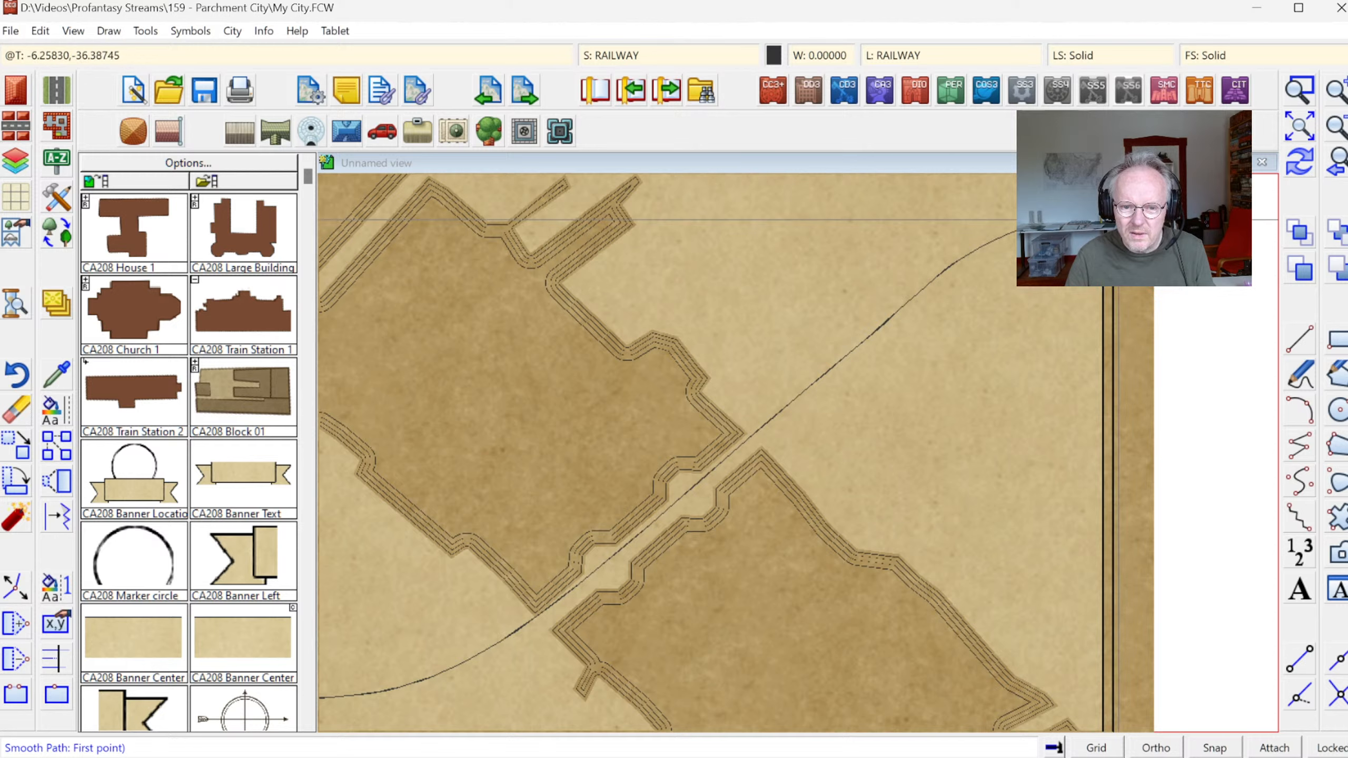
click(1103, 212)
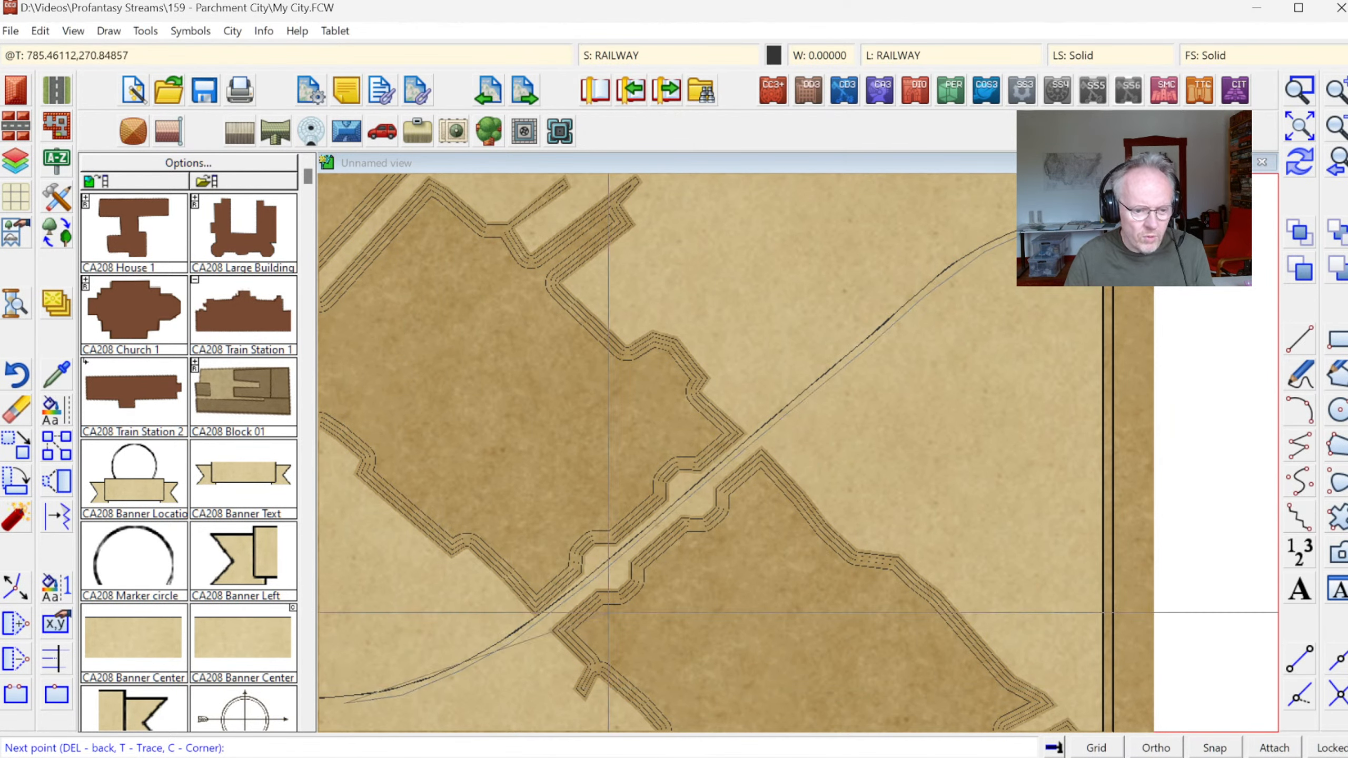
scroll(608, 612, down, 4)
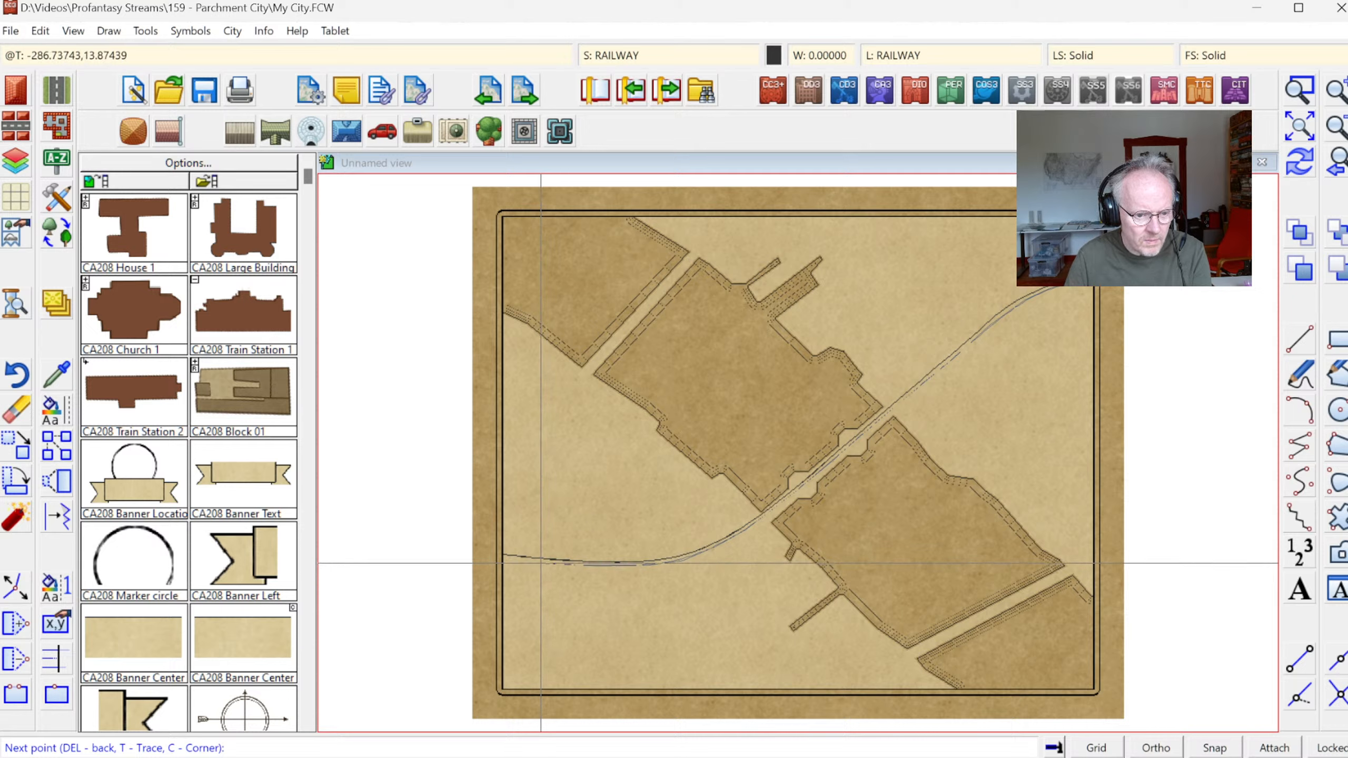
click(497, 557)
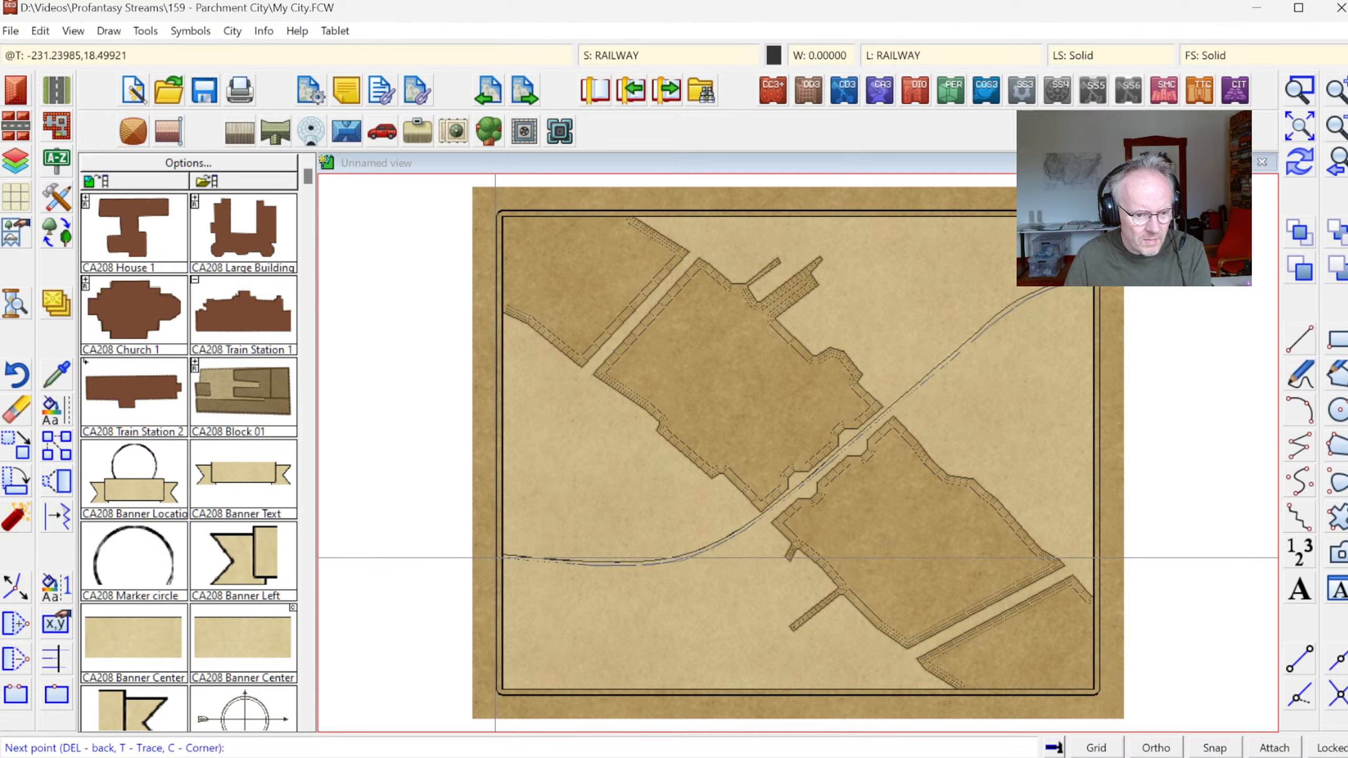
right_click(496, 557)
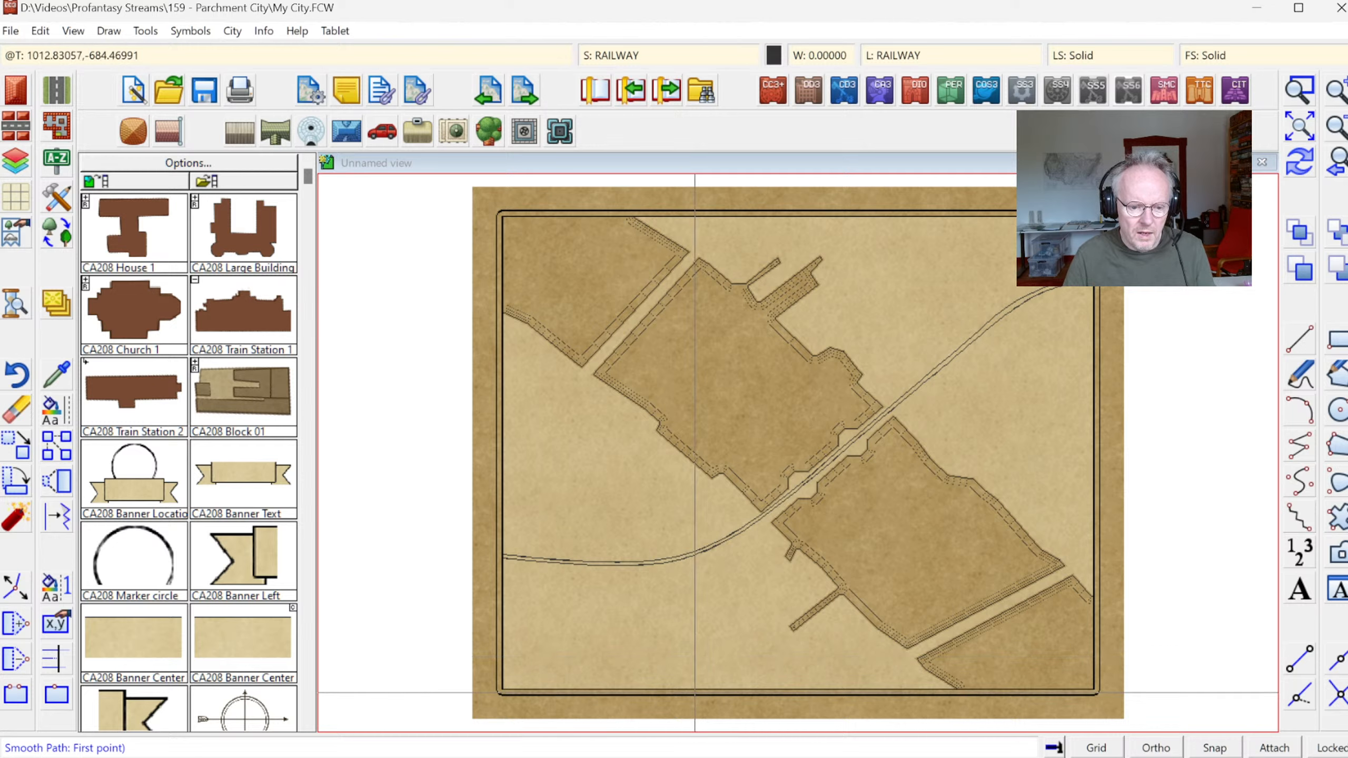
- Draw a third railway track from the south map border, curving through the gap between the central districts and merging with the lower track in the northeast
click(701, 685)
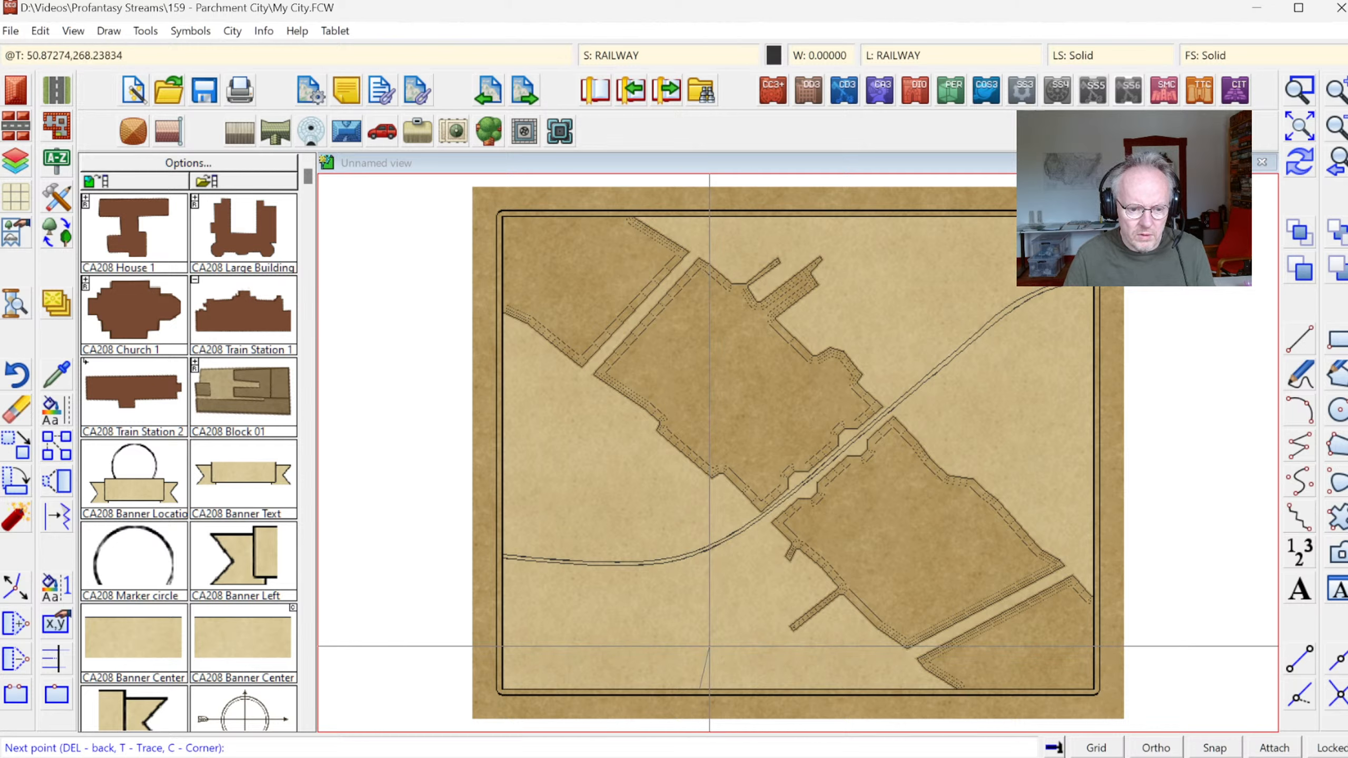
click(720, 603)
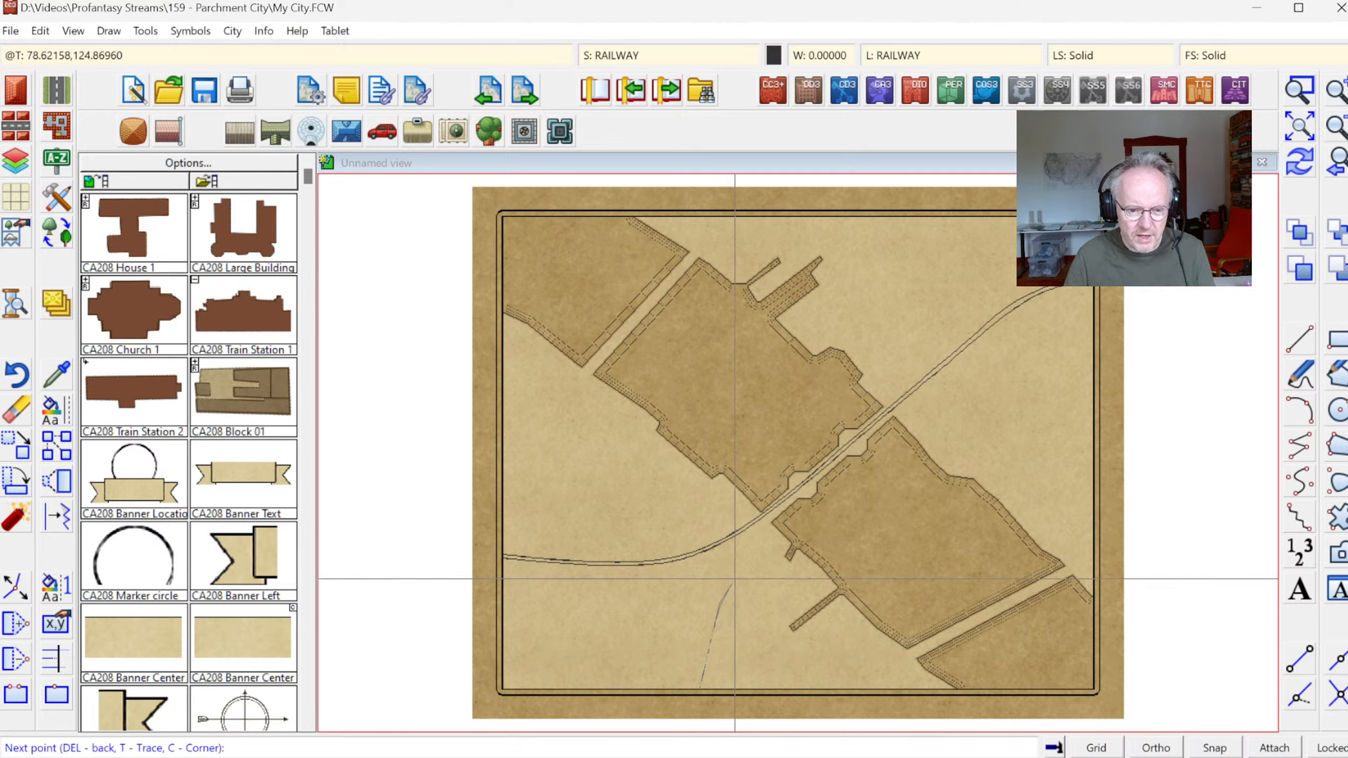
click(738, 546)
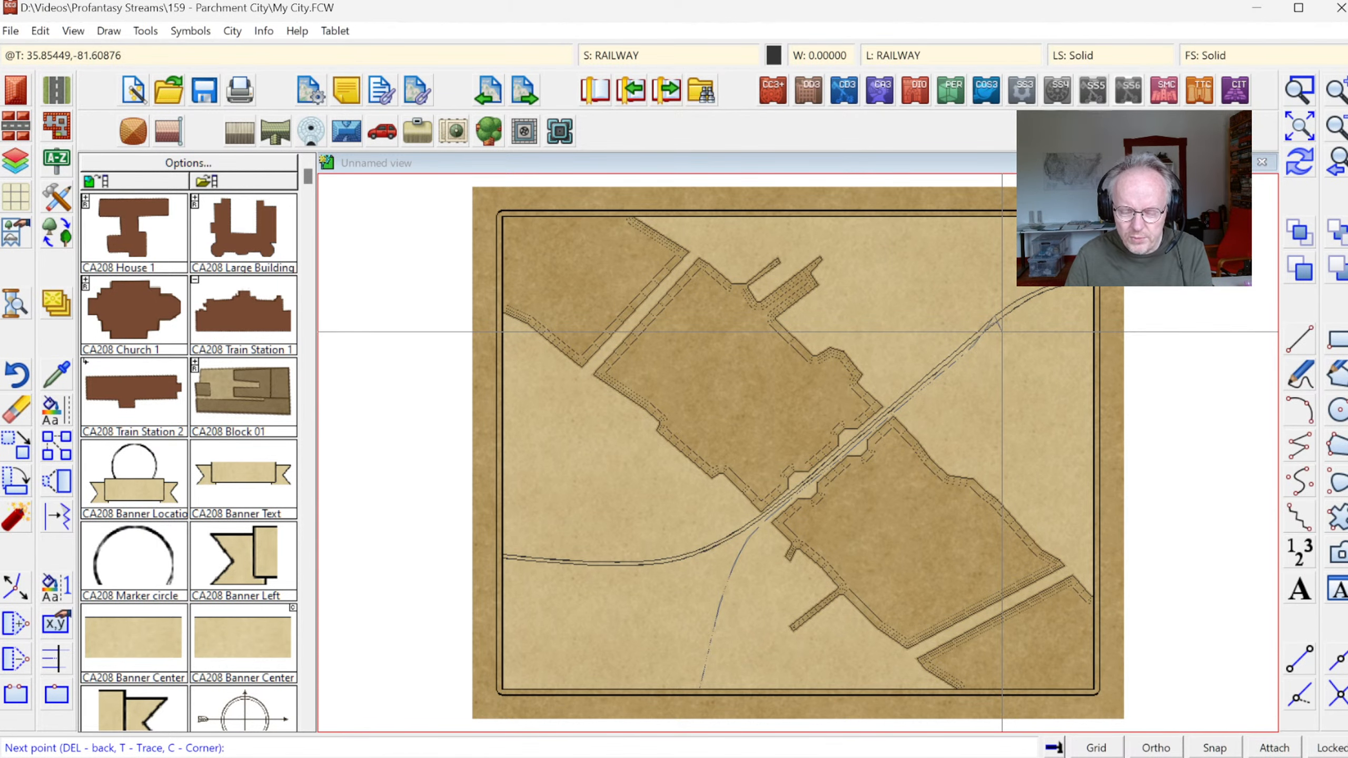
click(1299, 90)
click(910, 271)
click(1095, 384)
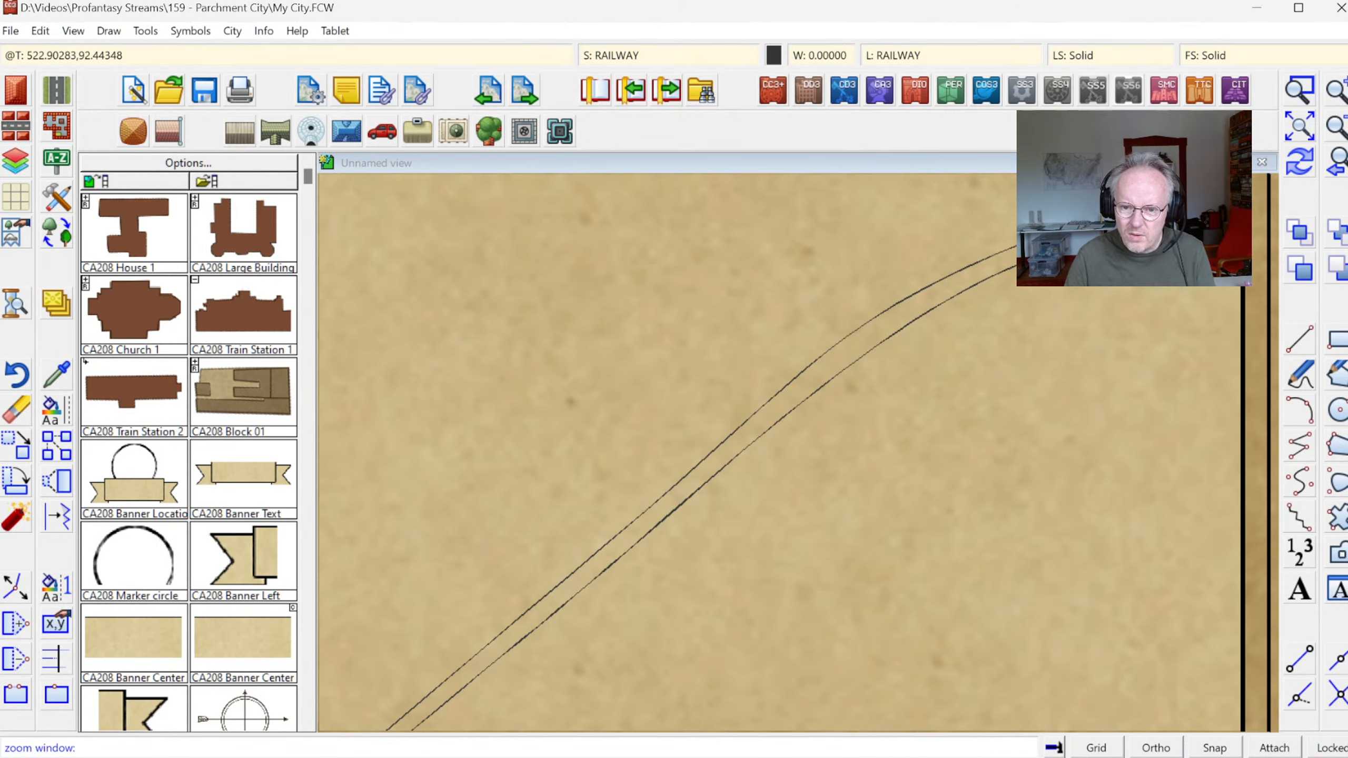
click(1299, 126)
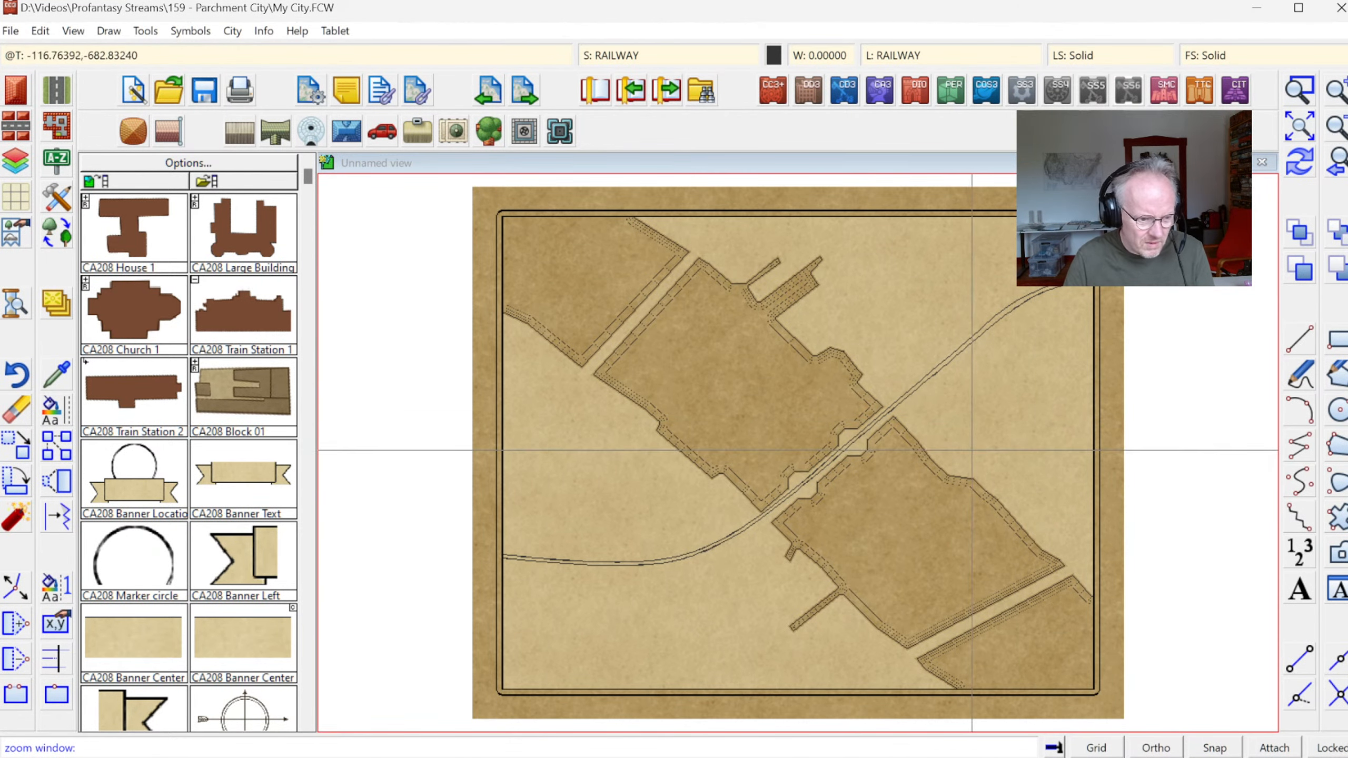
right_click(988, 435)
scroll(1059, 283, up, 4)
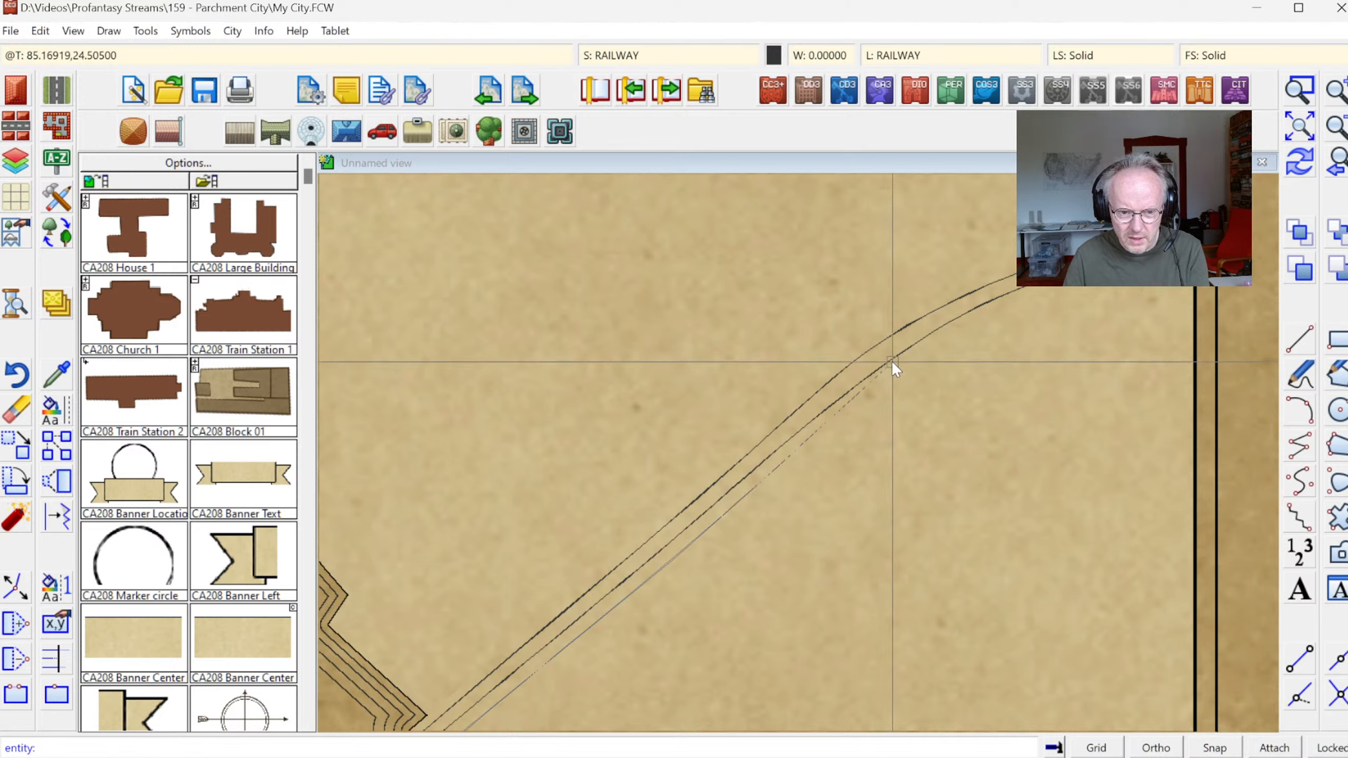
right_click(932, 381)
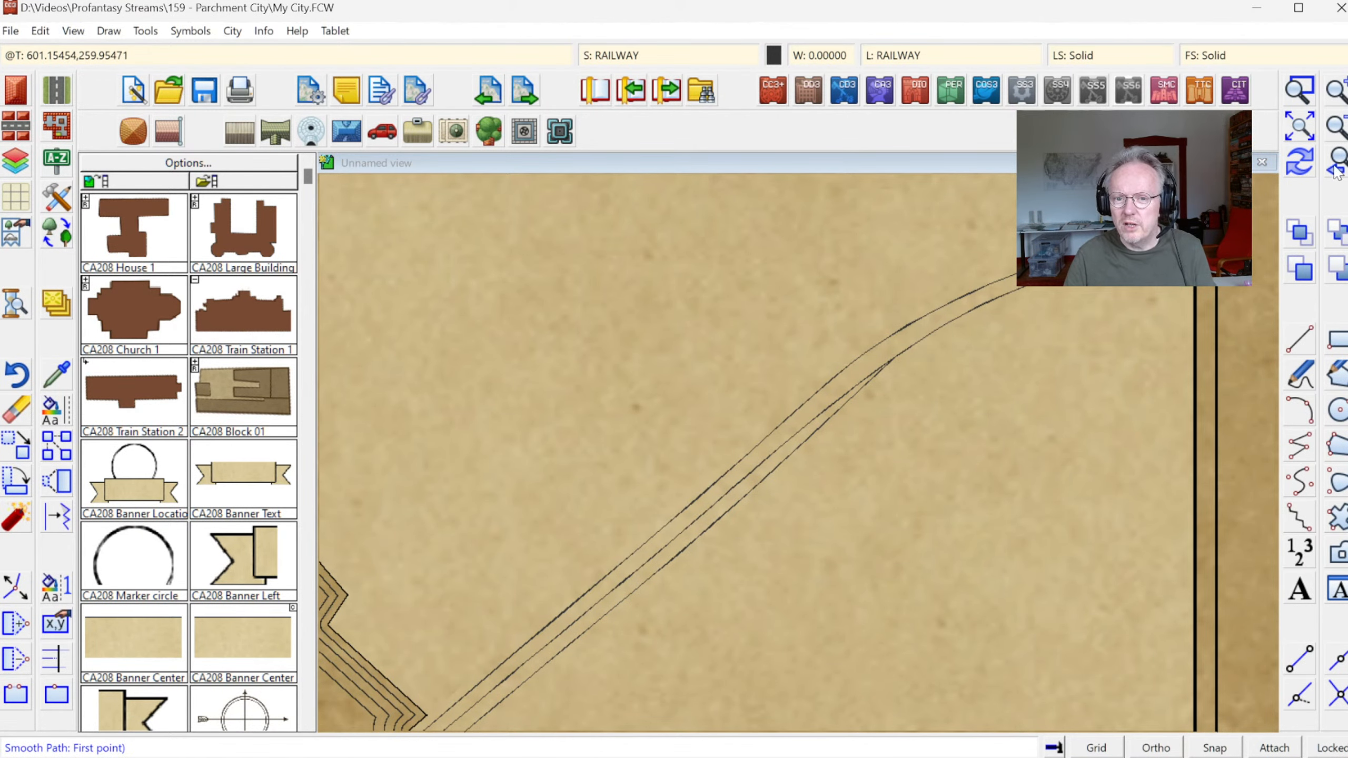
- Draw a railway branch from the north map border, curving southwest to merge with the upper track northeast of the central districts
click(1298, 128)
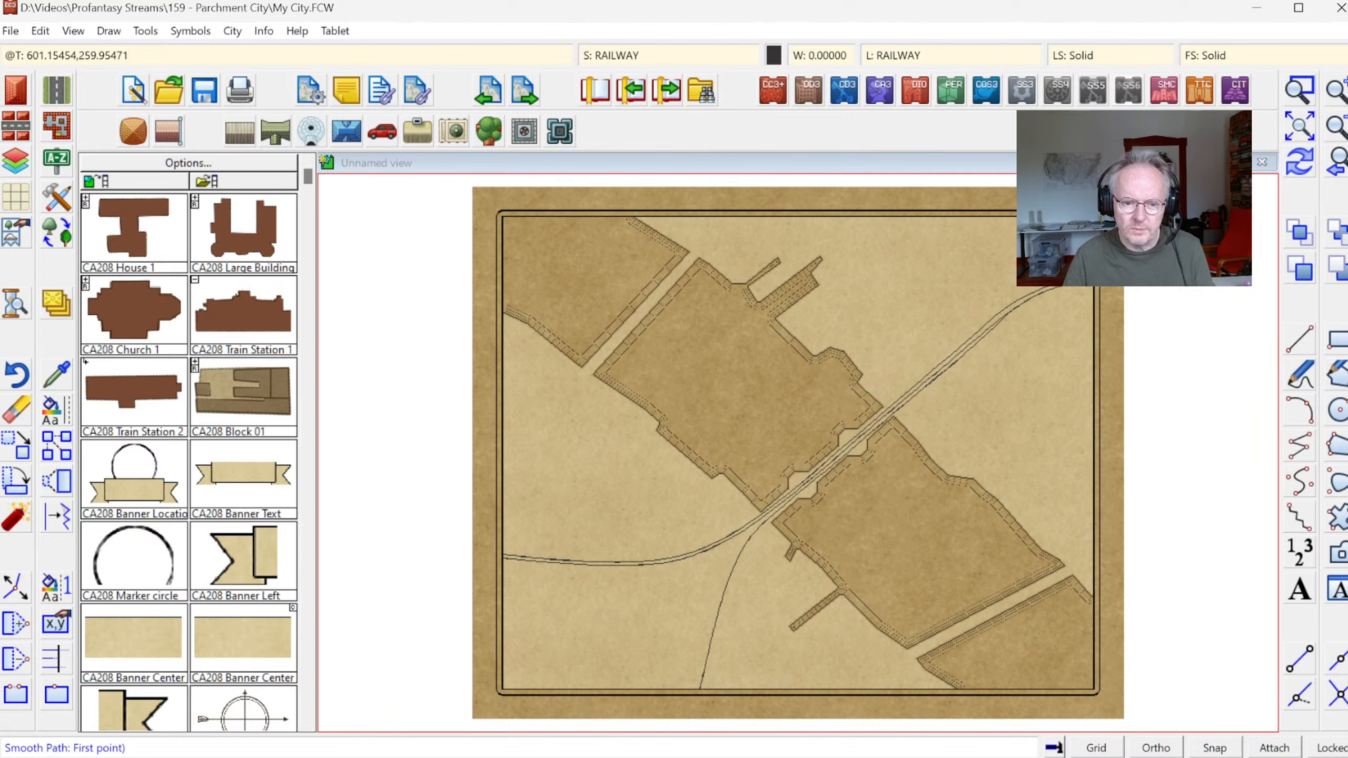
click(1291, 98)
click(1097, 210)
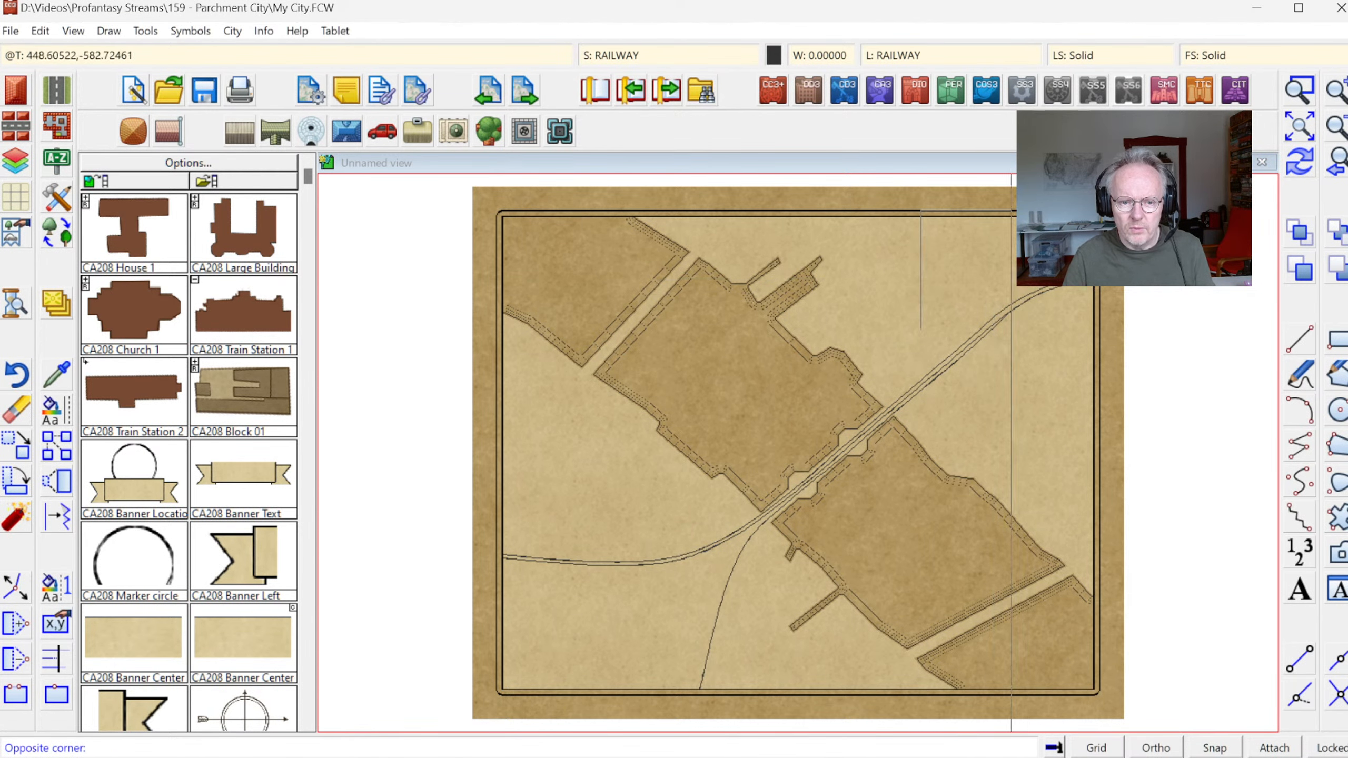
click(857, 366)
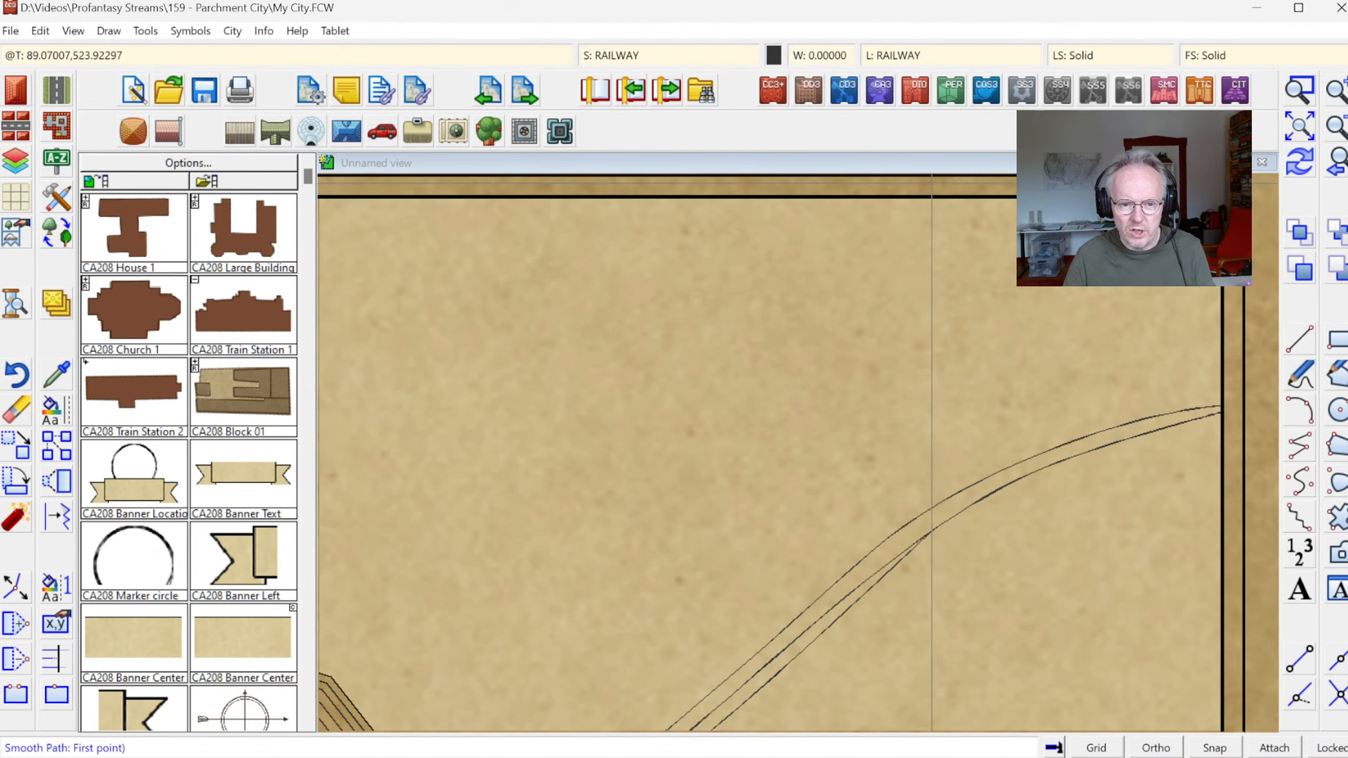
click(939, 196)
click(946, 268)
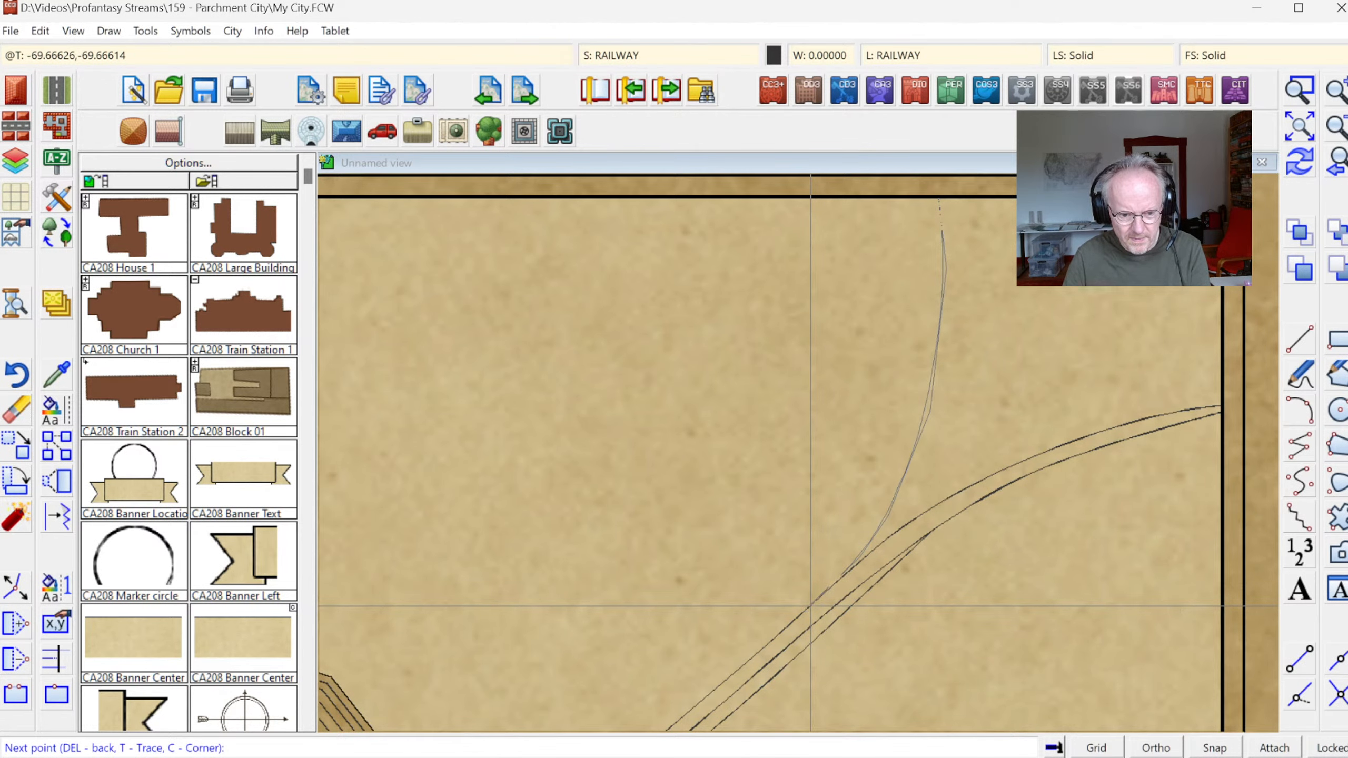
click(810, 605)
right_click(880, 611)
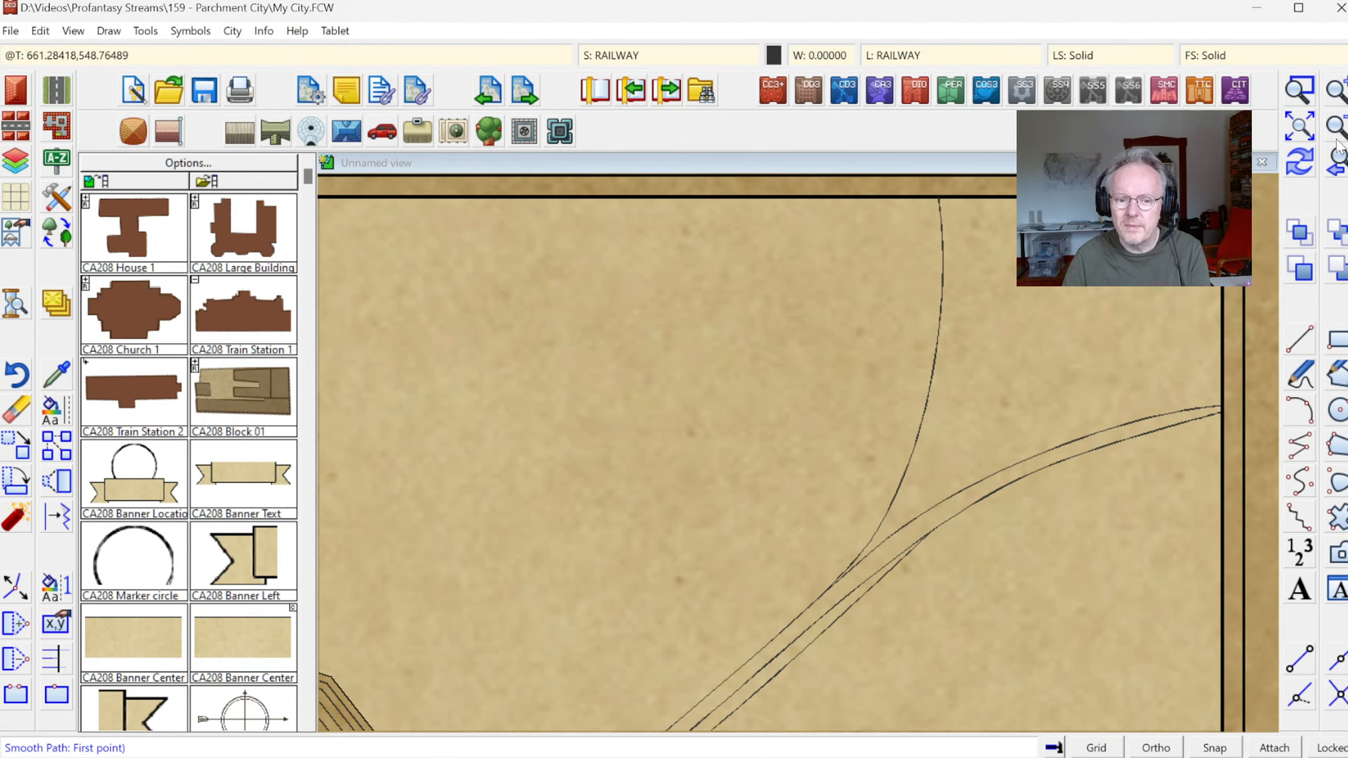
- Draw a short railway track beside the south branch, from the junction southwest of the central gap down to the branch line
click(1343, 172)
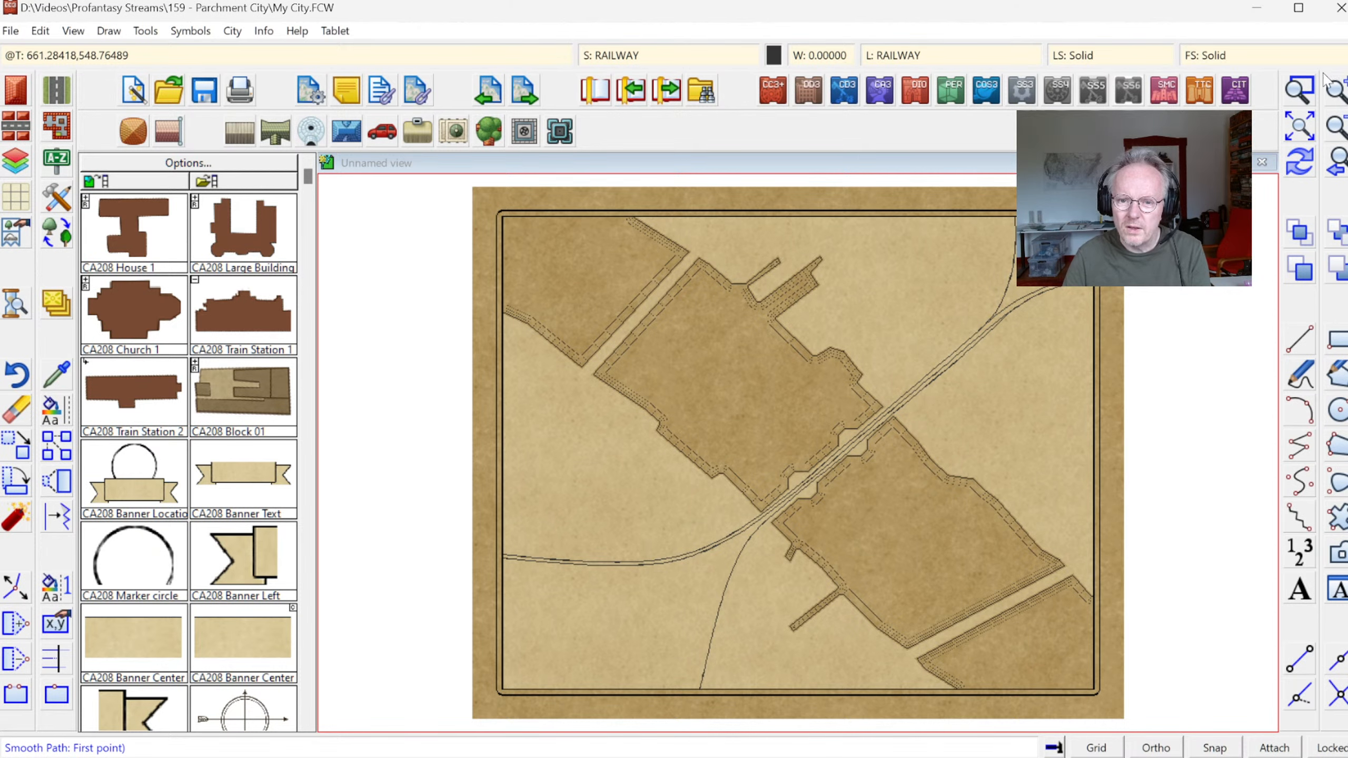
click(1305, 90)
click(677, 493)
click(796, 619)
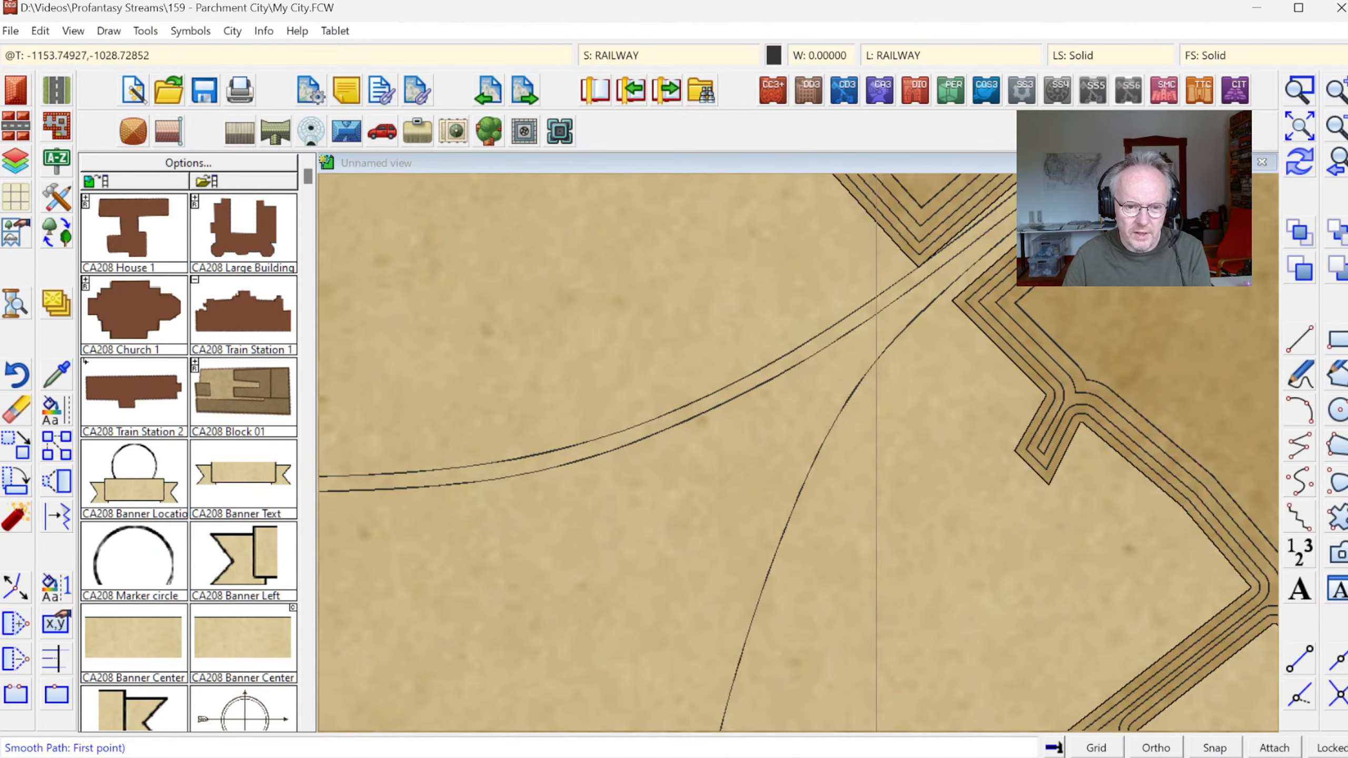
key(F7)
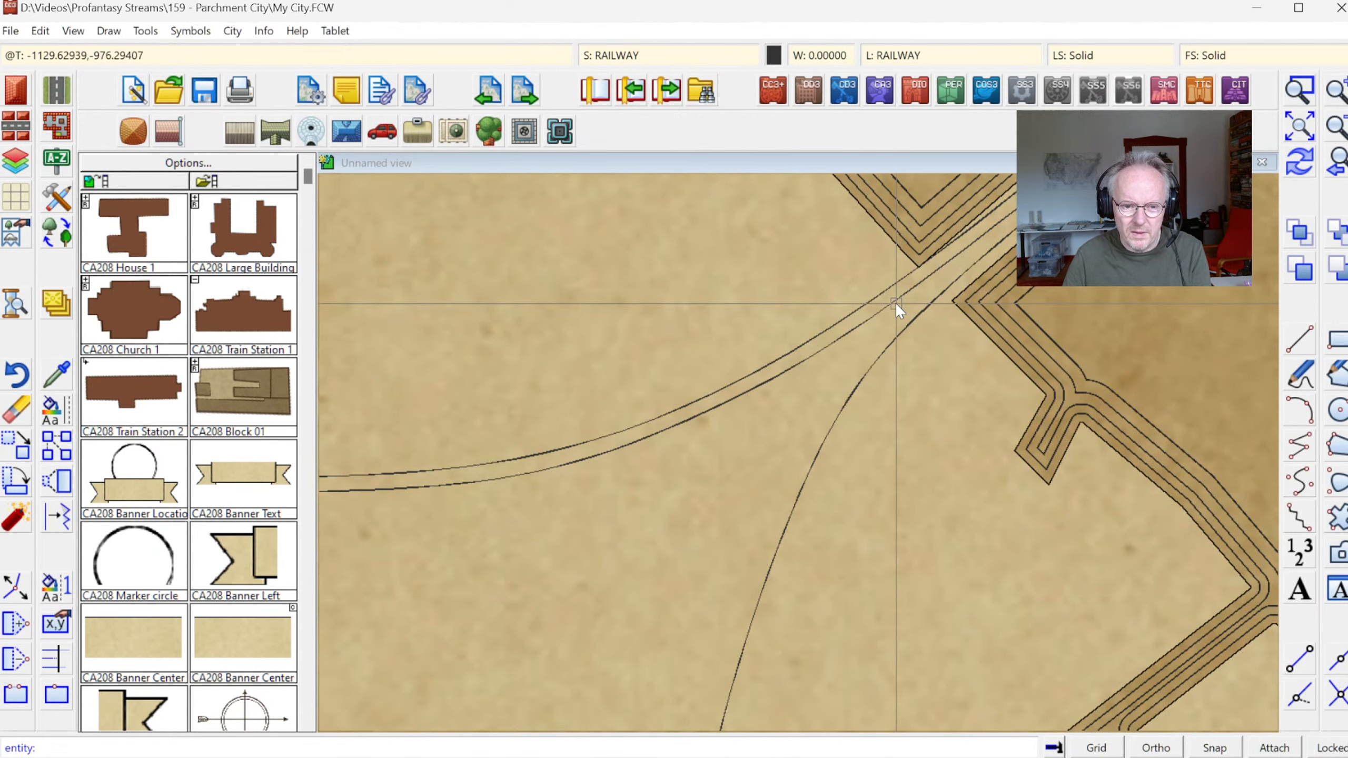
click(965, 254)
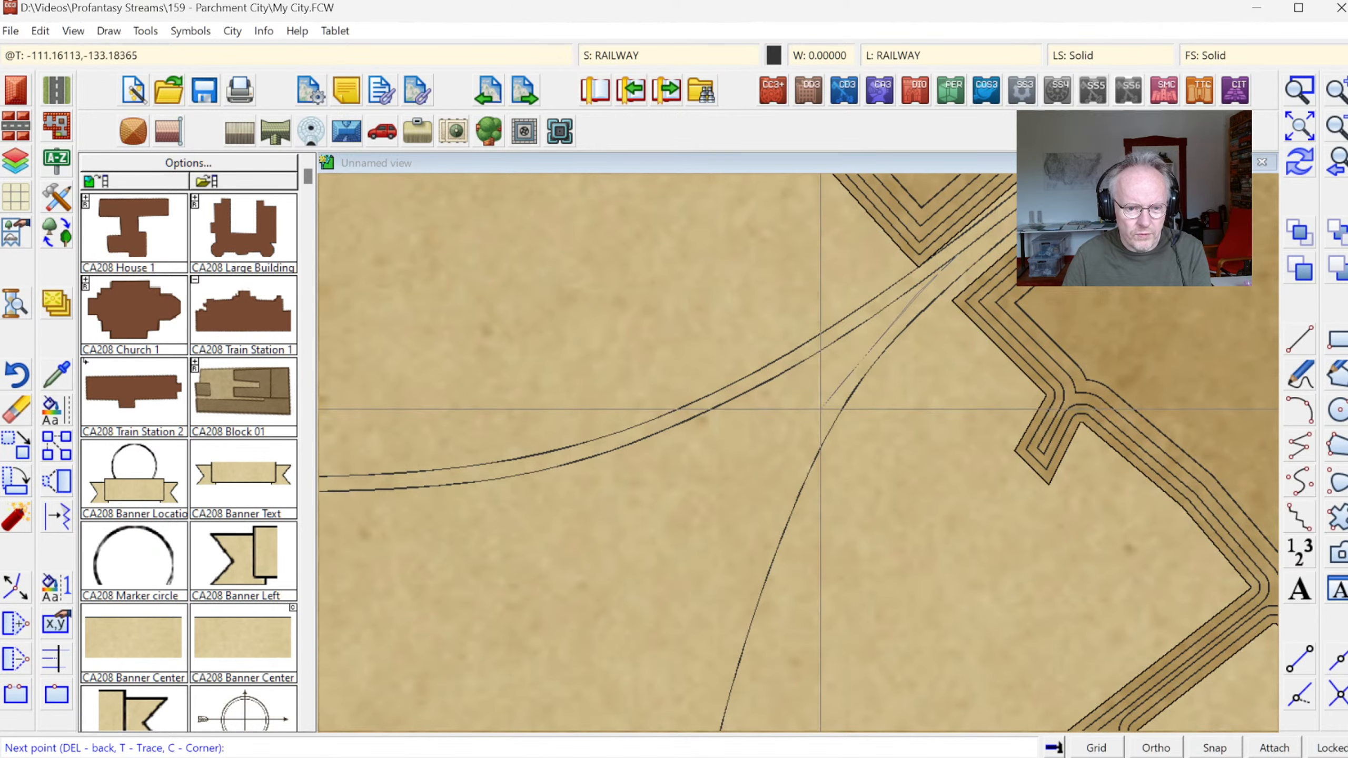
key(F7)
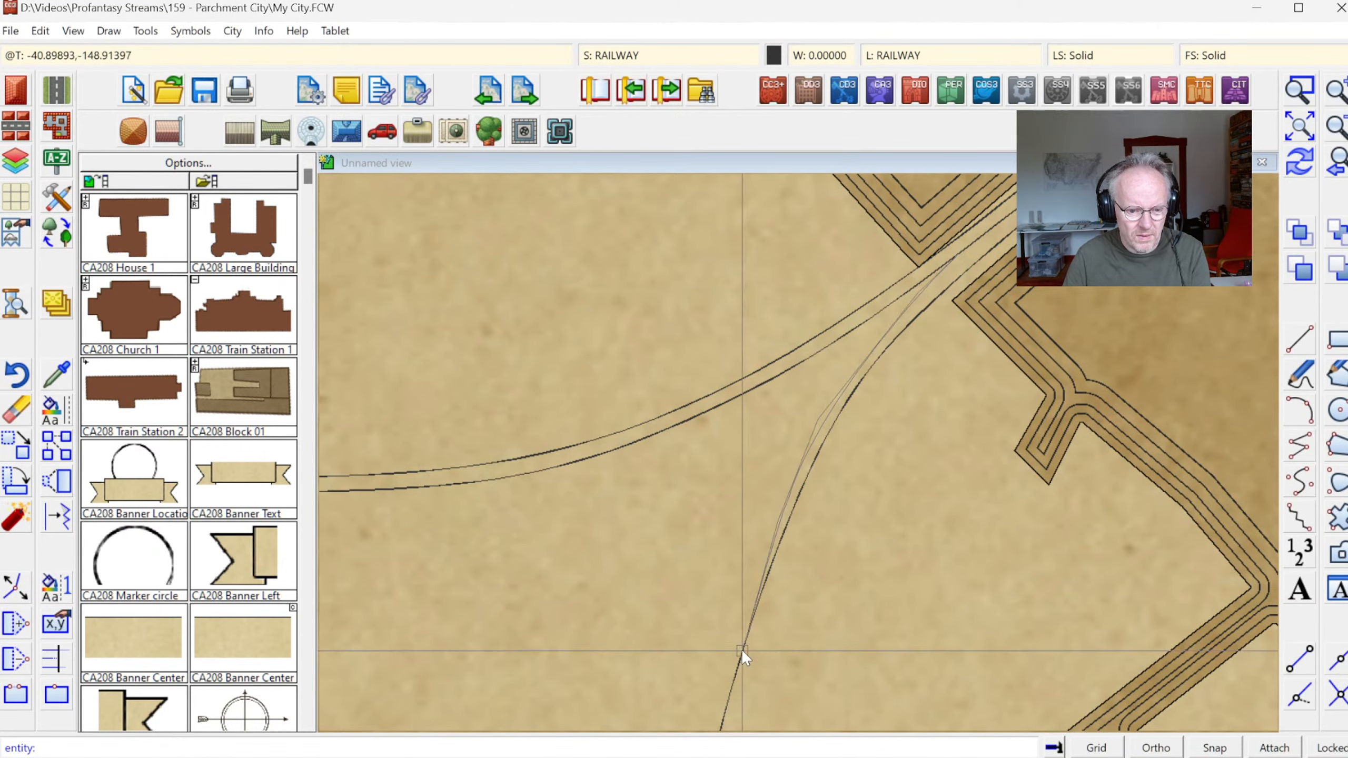
click(741, 648)
right_click(742, 649)
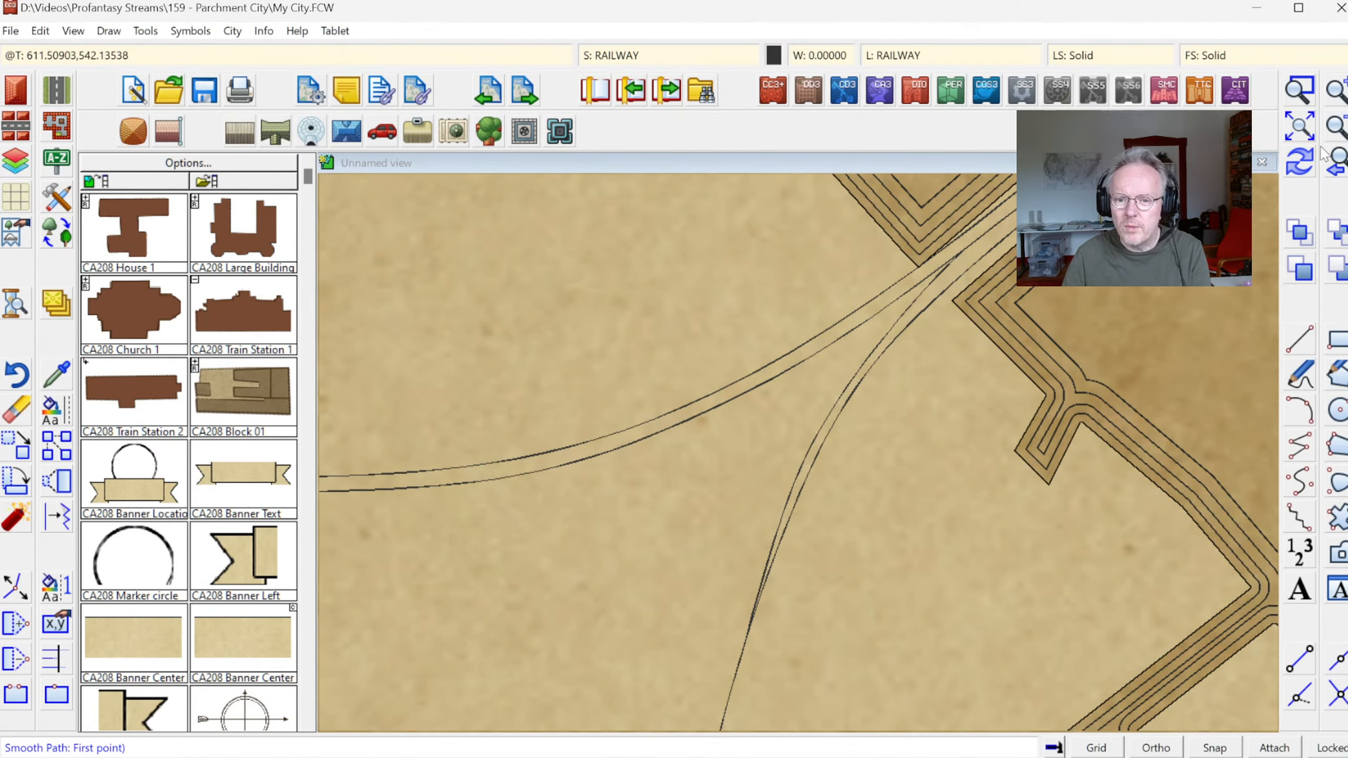
- Draw a railway branch from the lower track at the west map border, curving southeast to the south border
click(1298, 130)
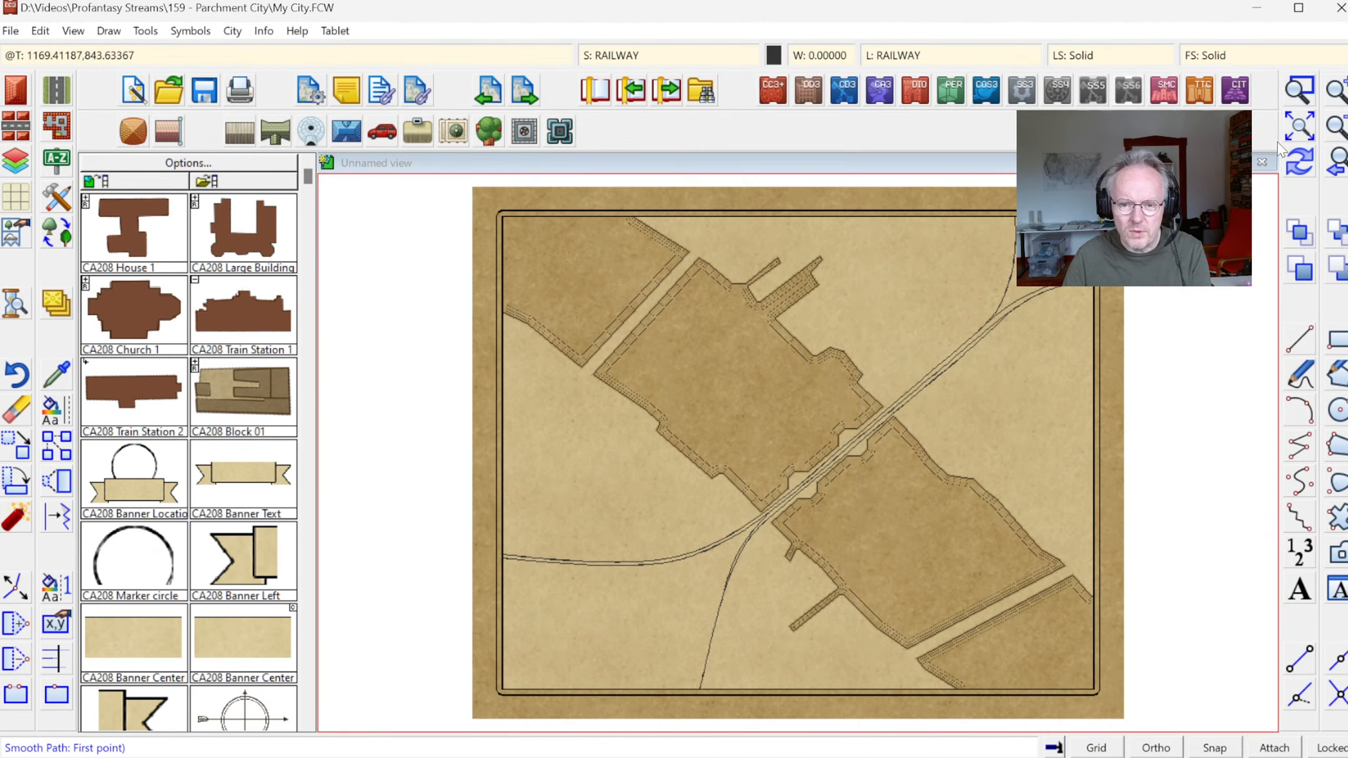
key(F7)
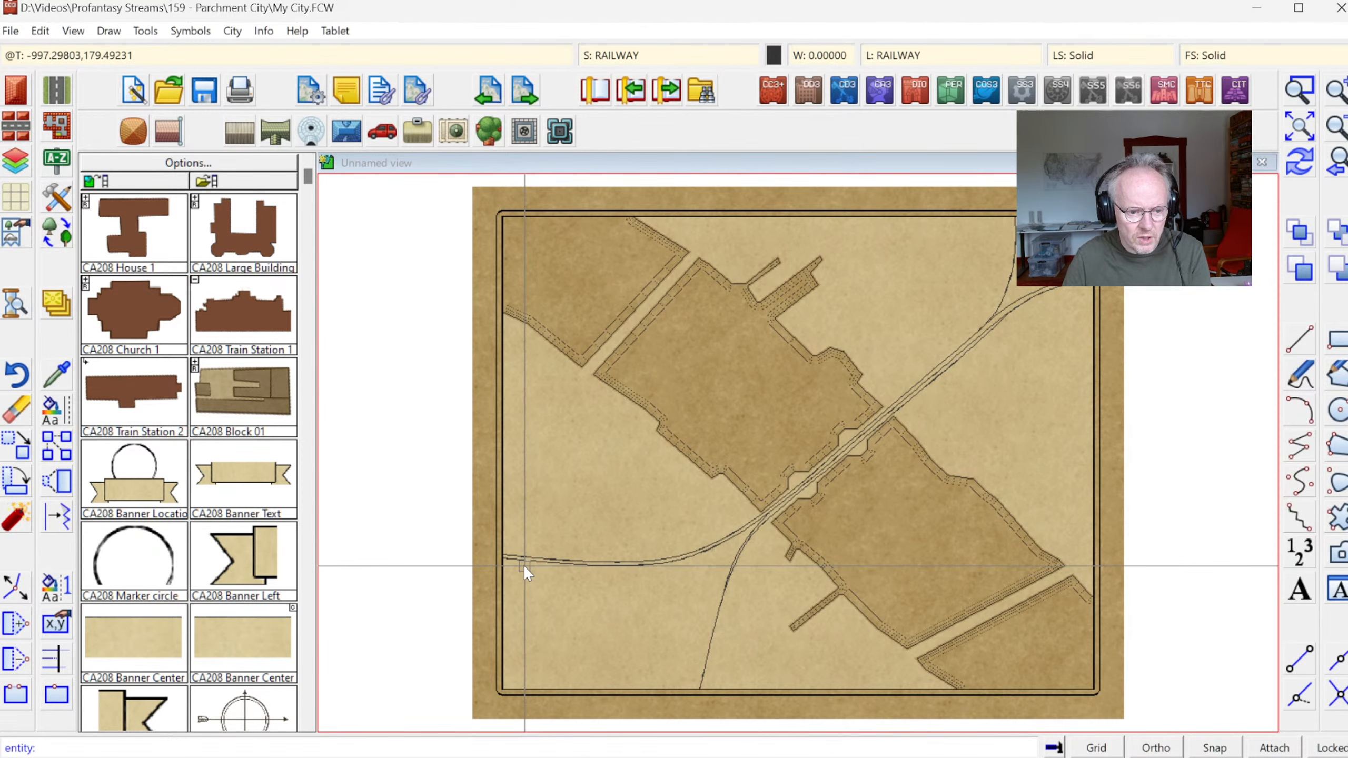
click(523, 565)
click(514, 563)
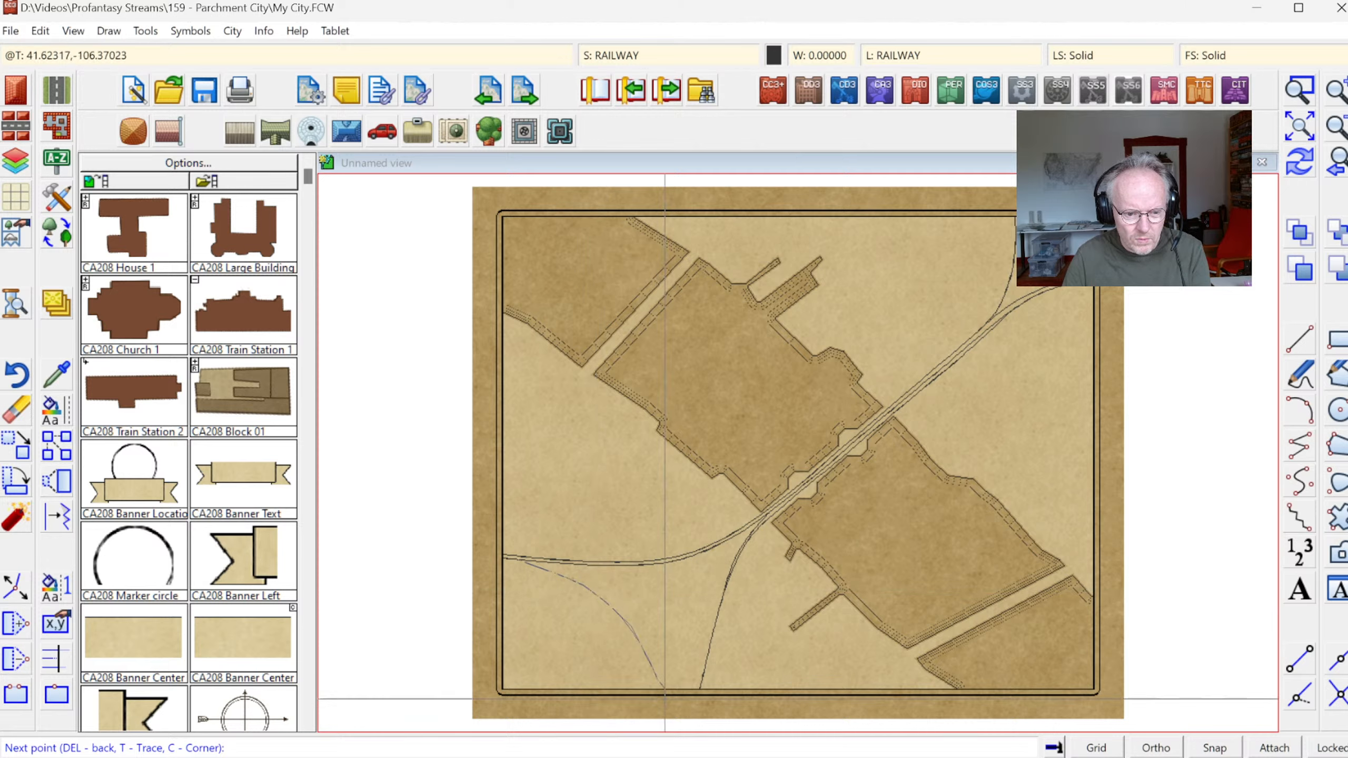
right_click(658, 711)
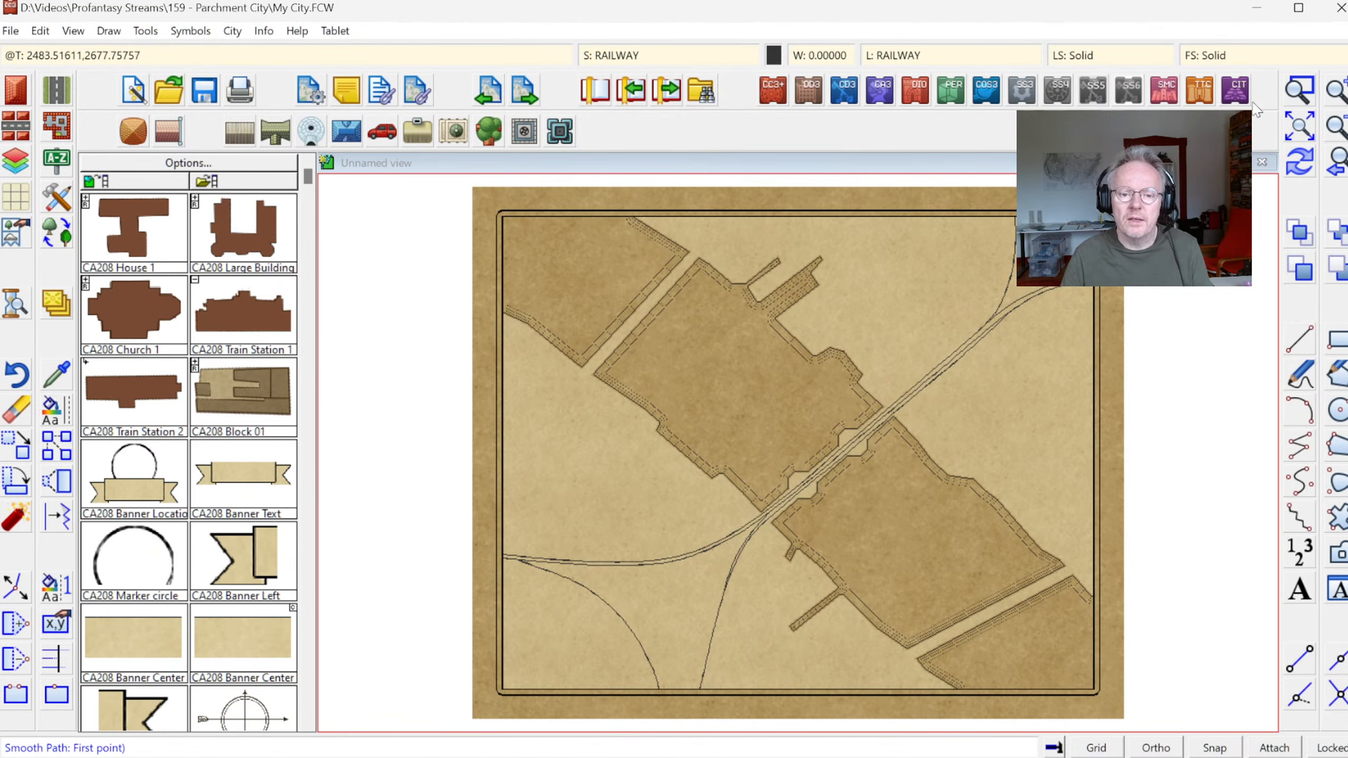
- Place the CA208 Train Station 1 symbol along the northwest side of the tracks, northeast of the central gap, rotated parallel to them
click(1297, 83)
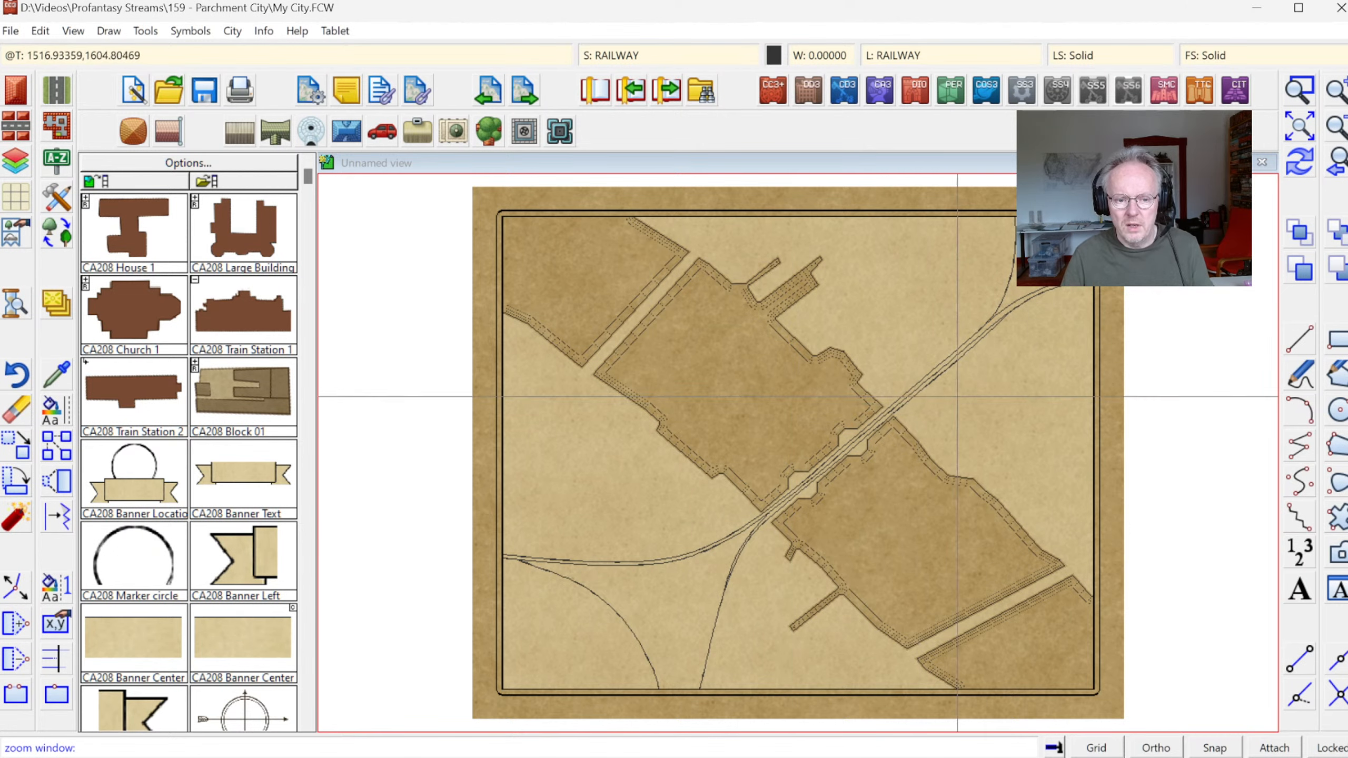
key(Escape)
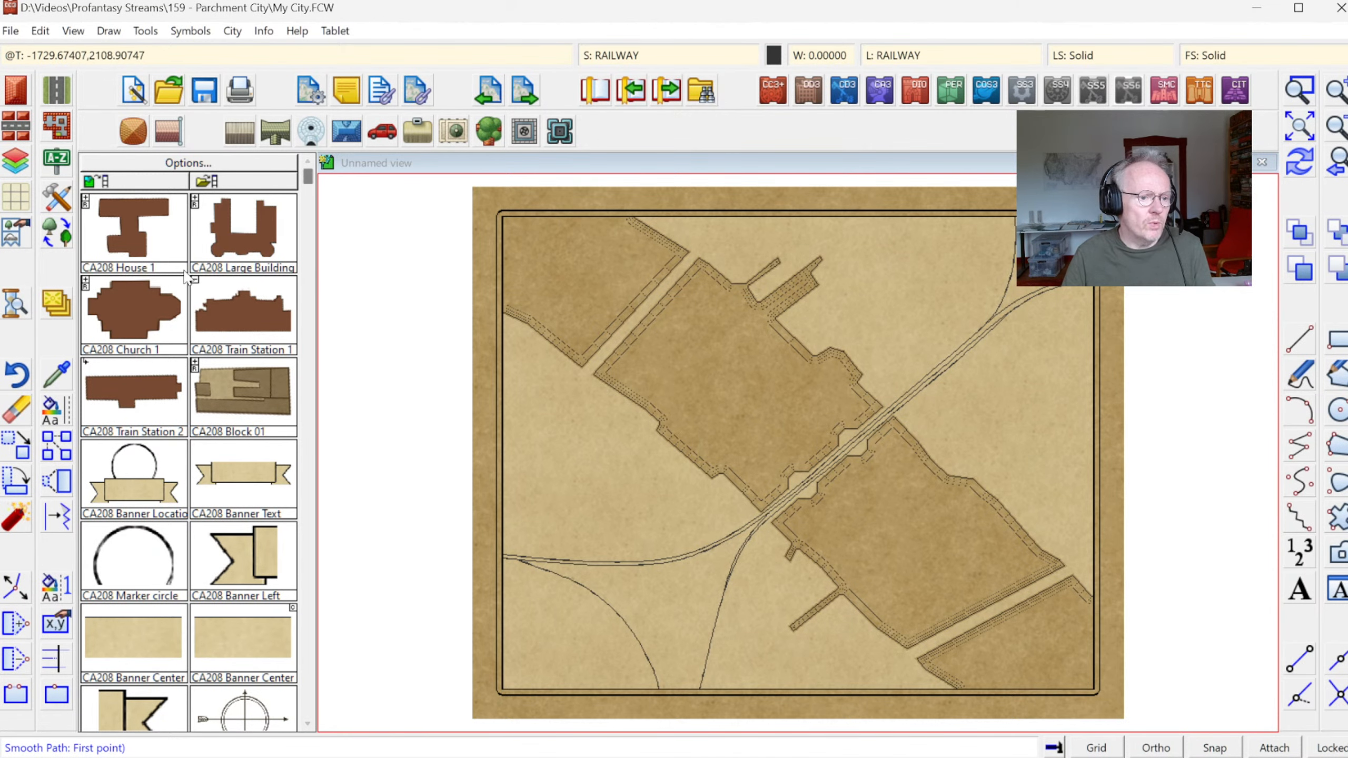
click(246, 333)
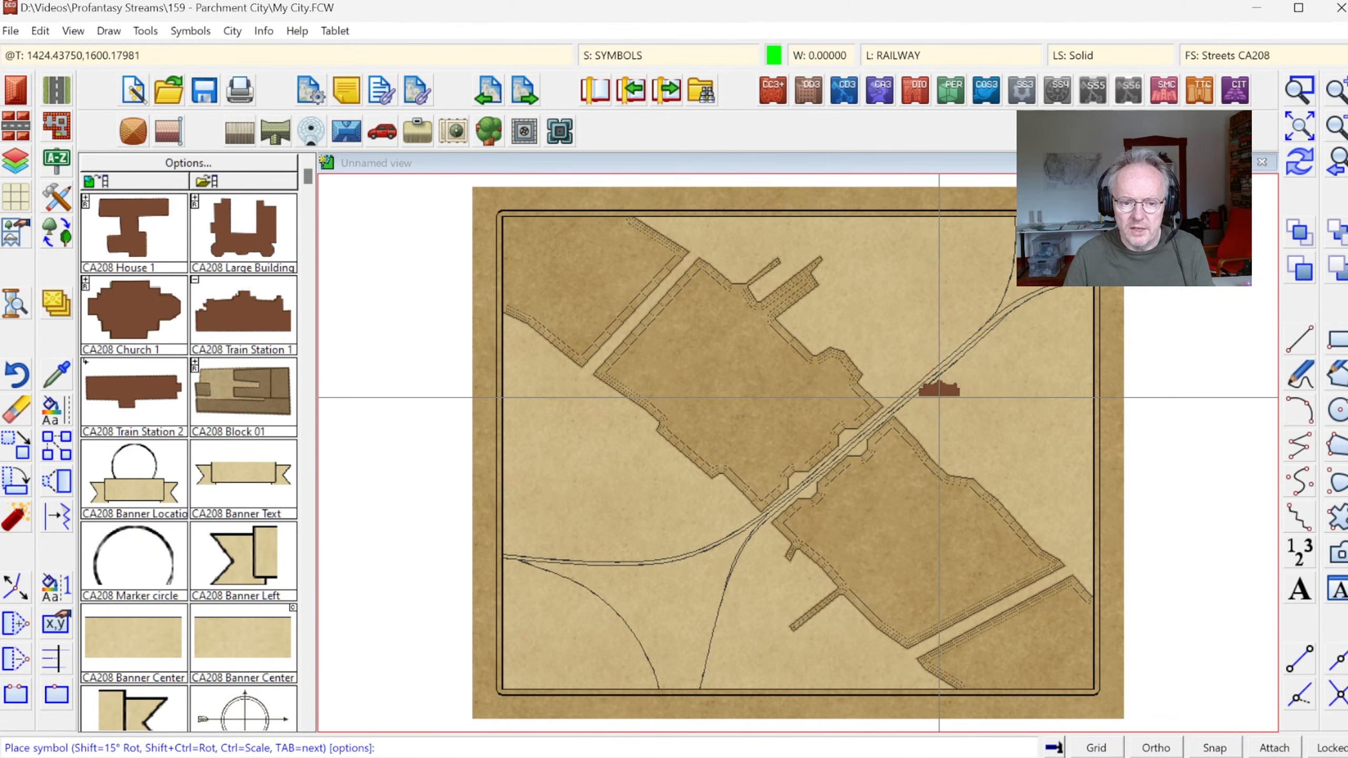
click(1304, 88)
click(823, 307)
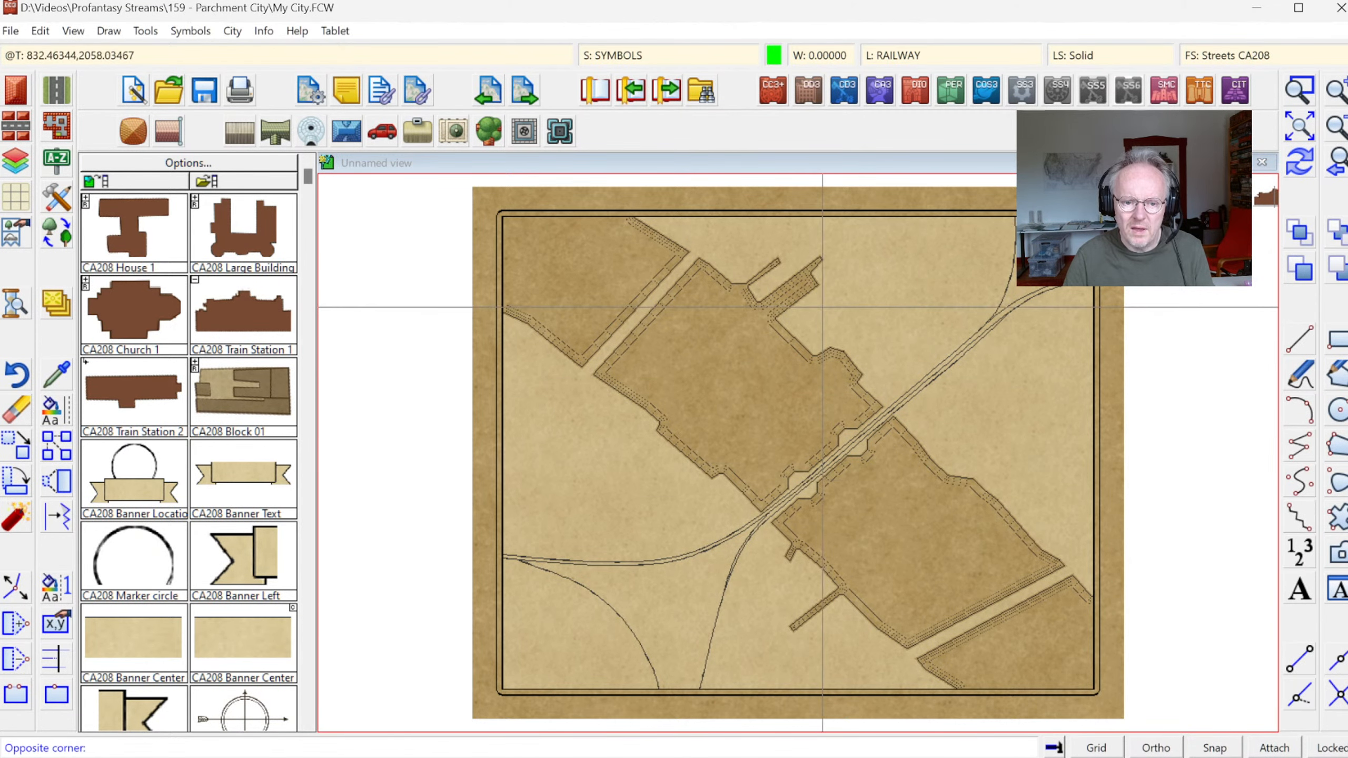
click(1006, 500)
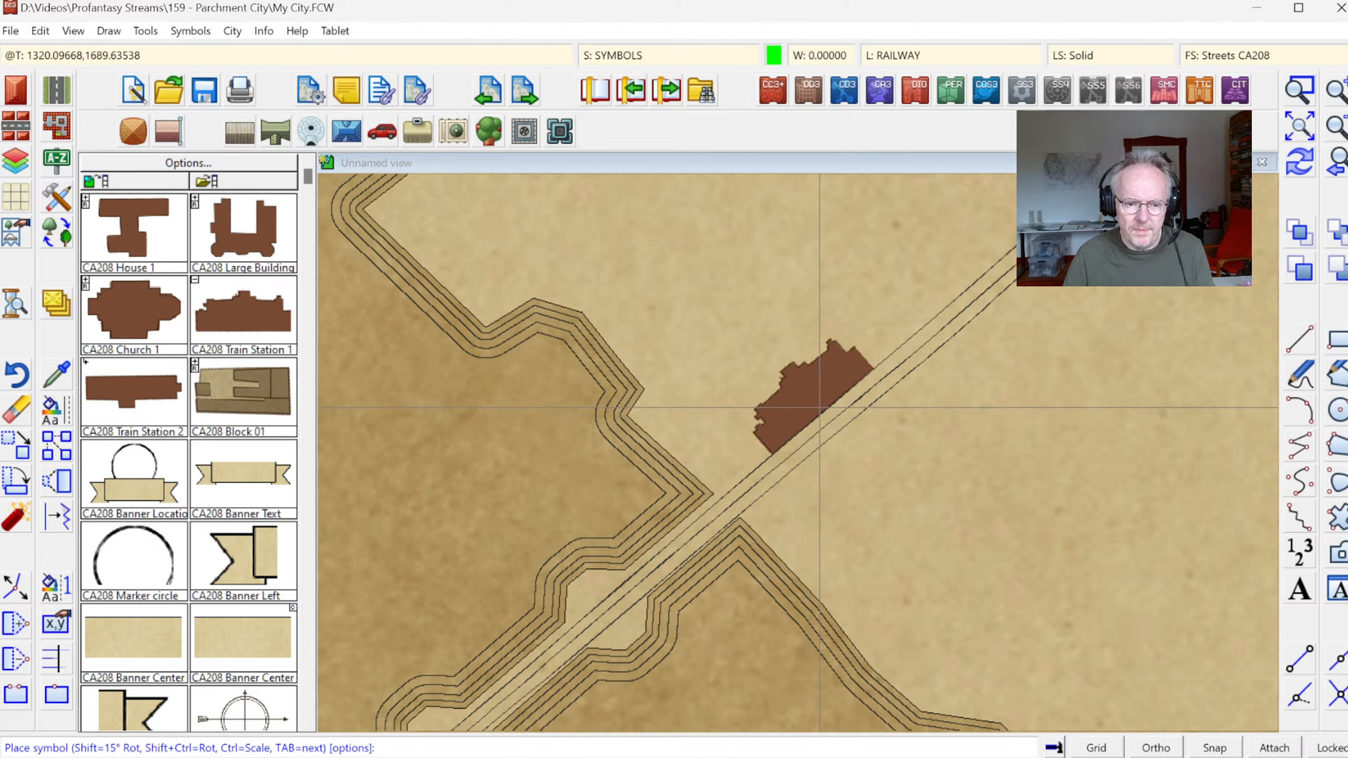
click(882, 356)
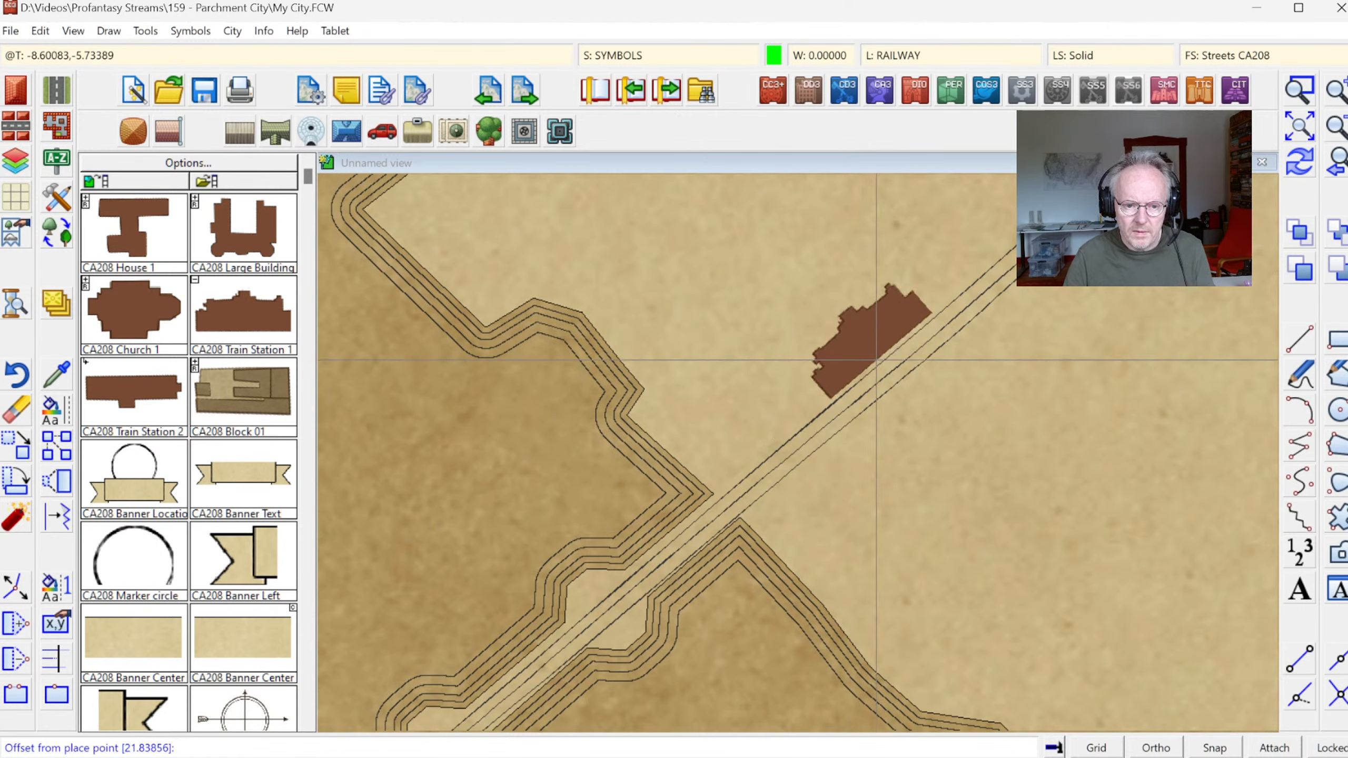
click(876, 361)
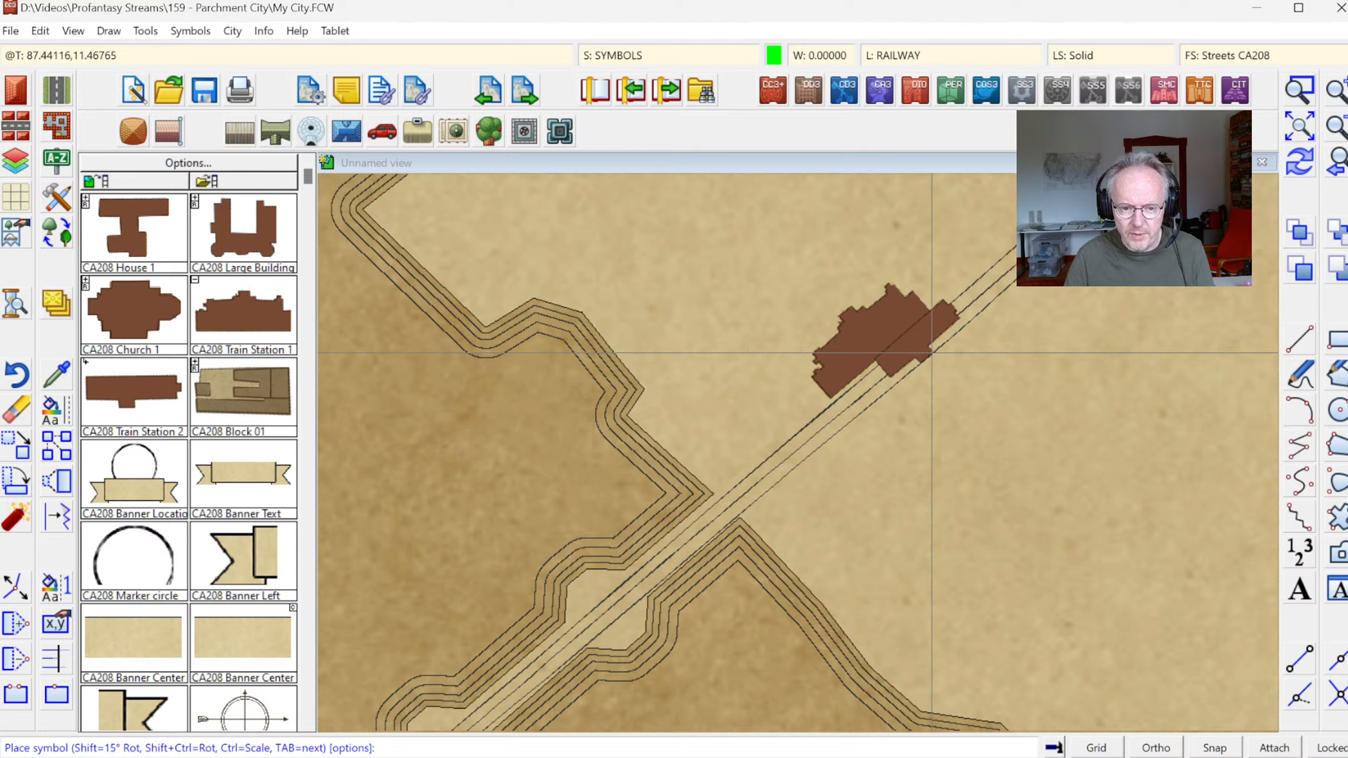
- Place the CA208 Train Station 2 symbol across the tracks from the first station, rotated parallel to them
click(932, 352)
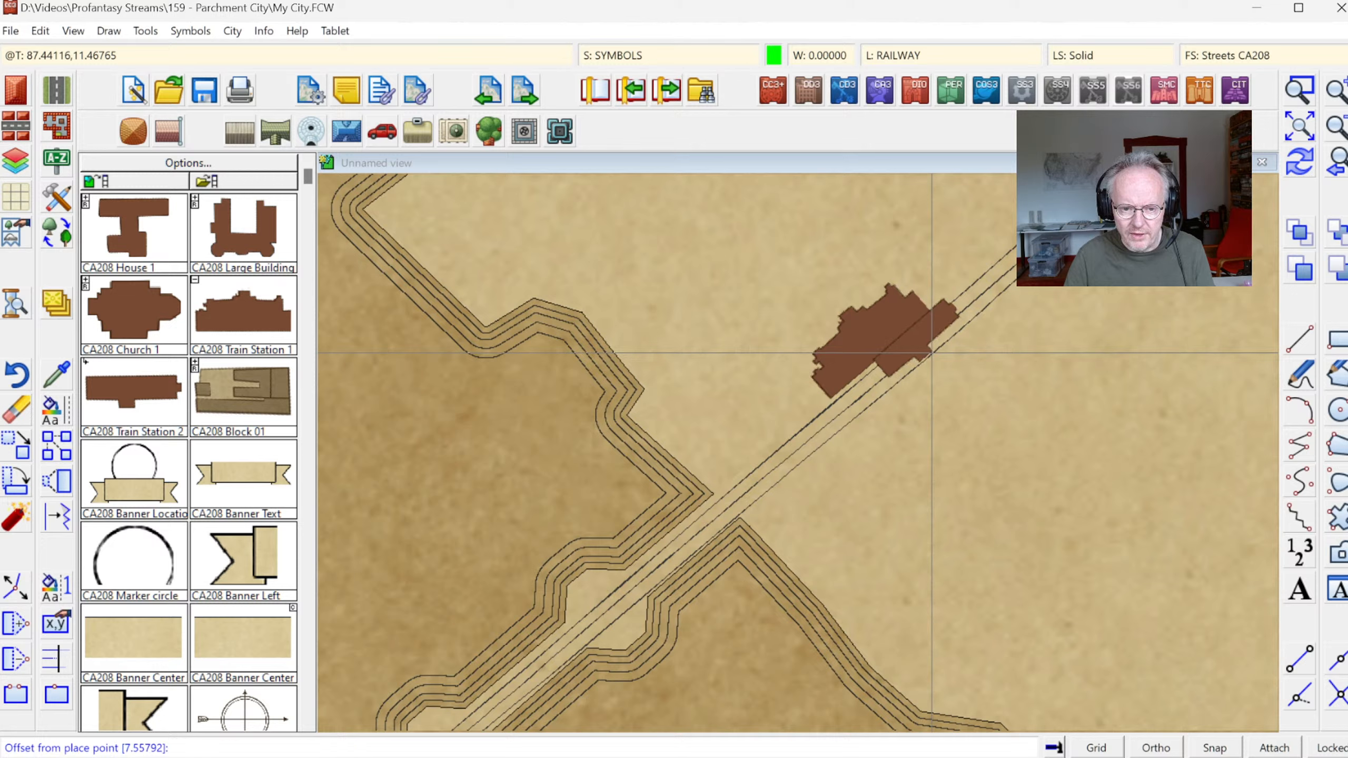
click(959, 380)
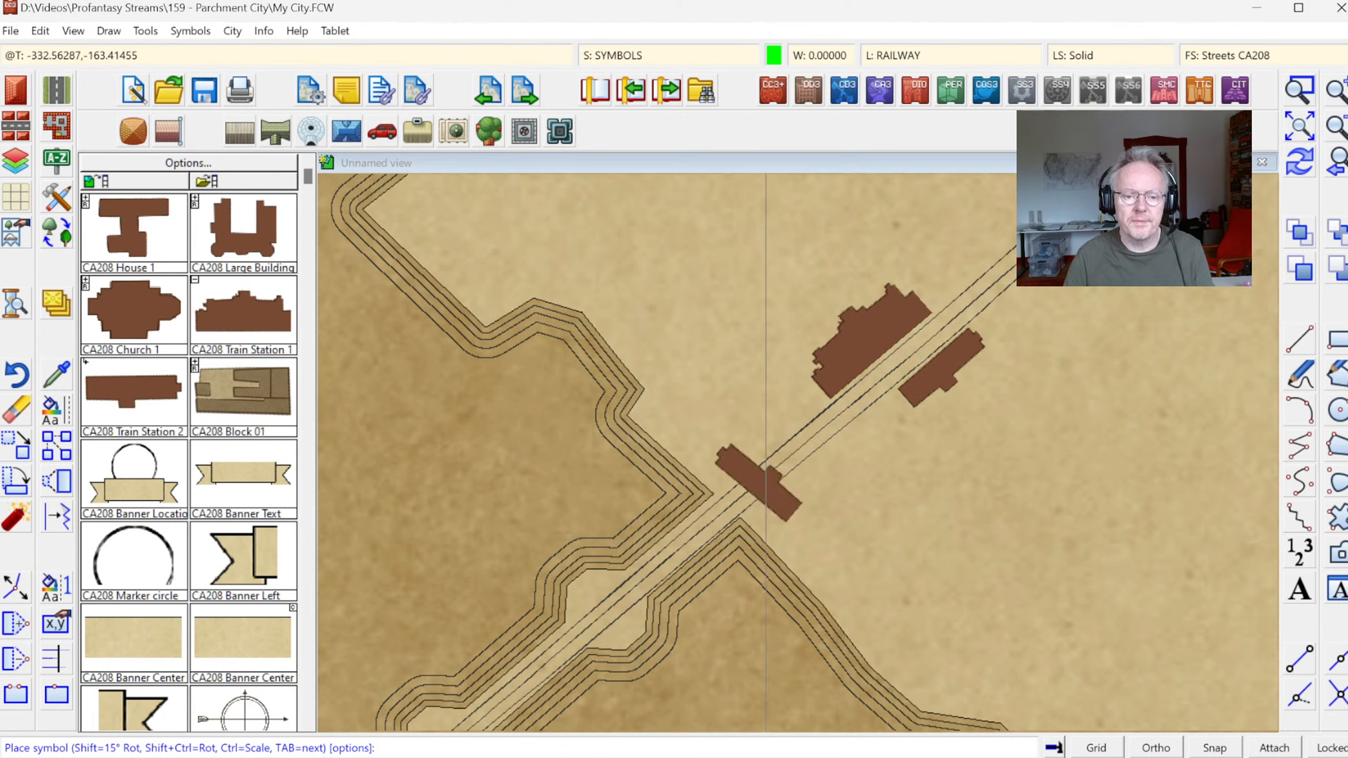
click(1295, 136)
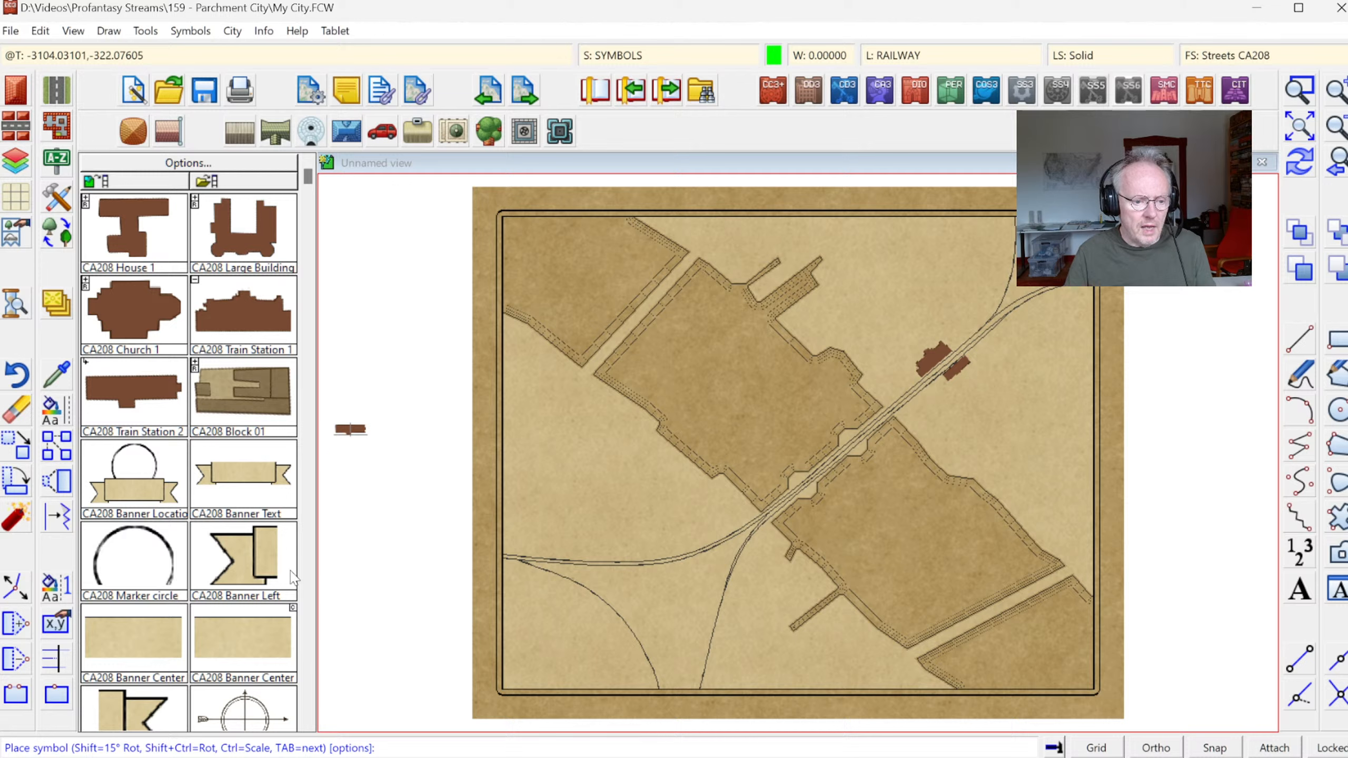
- Examine the symbol catalog, including the individual CA208 Block and Large Building variants in their collections
click(305, 554)
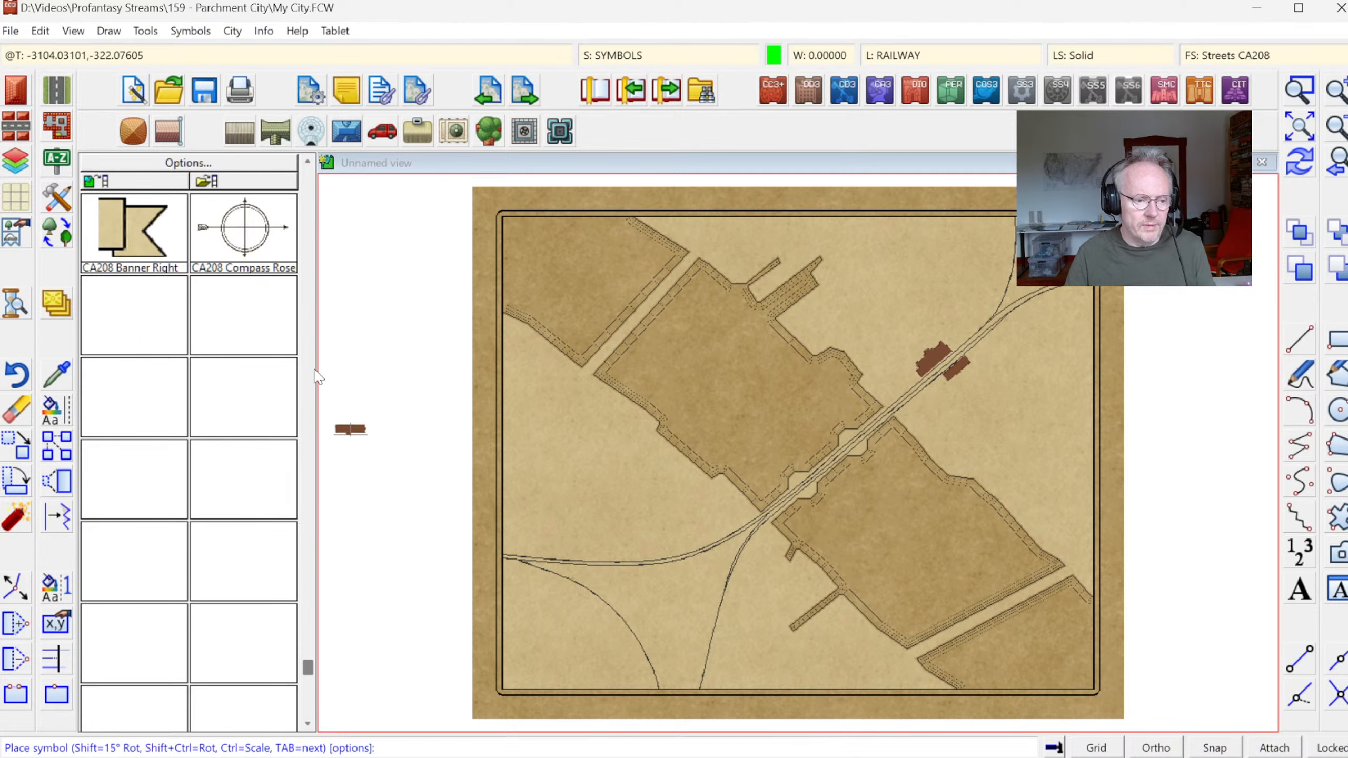
click(310, 182)
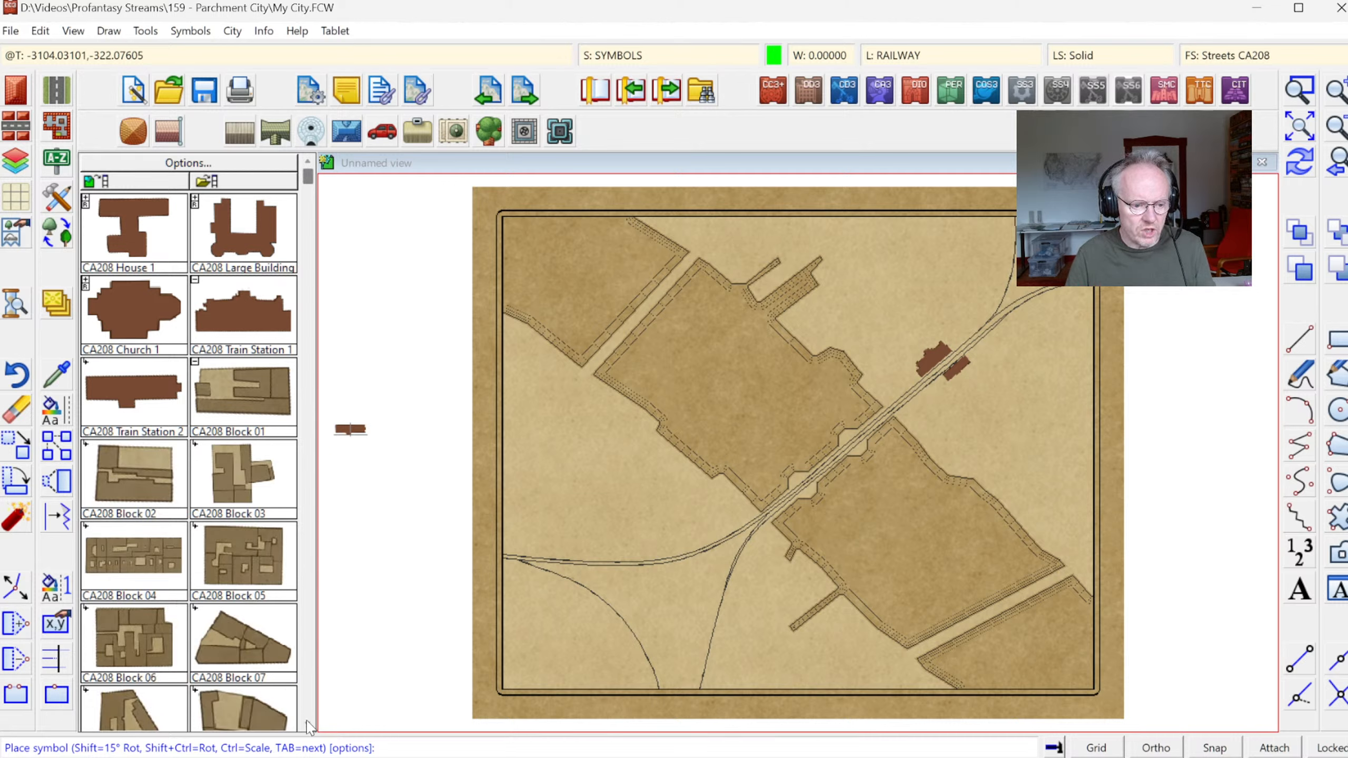
scroll(309, 730, down, 5)
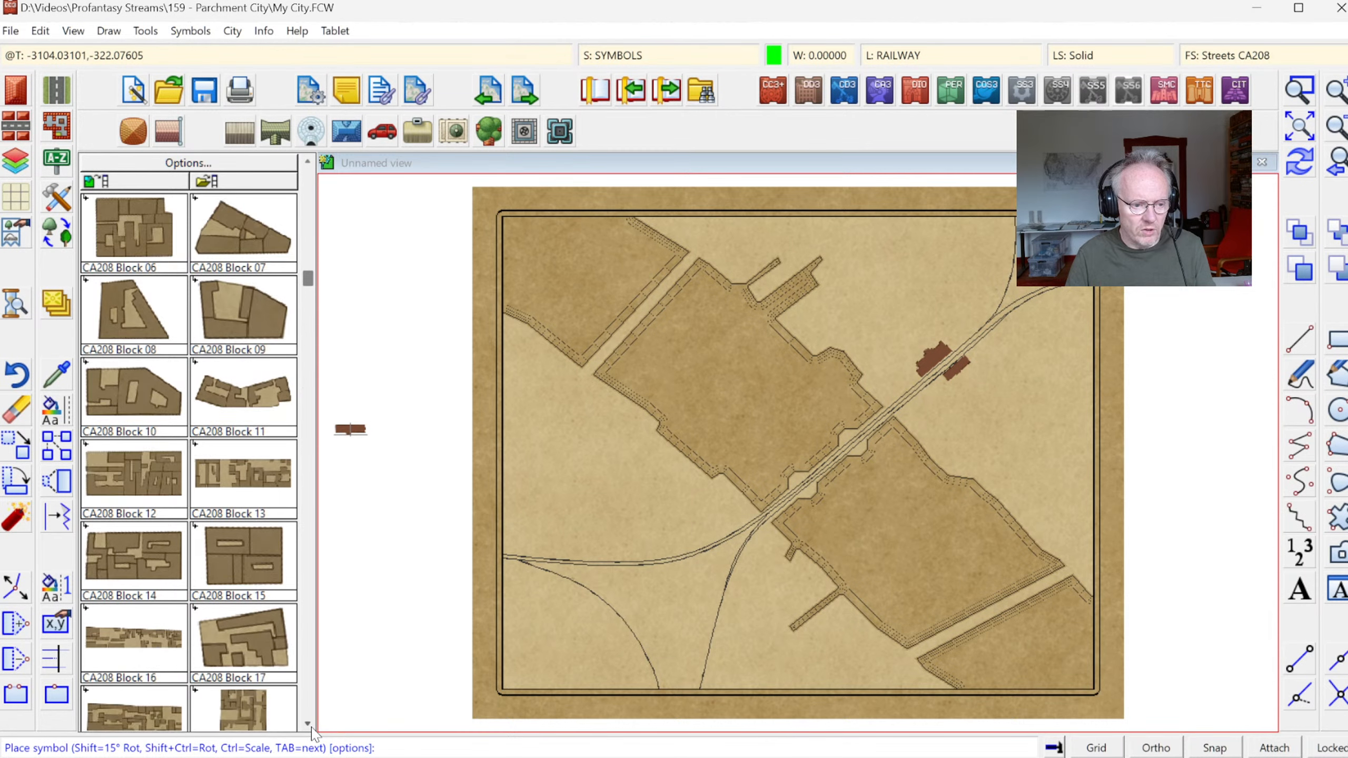
scroll(313, 733, down, 7)
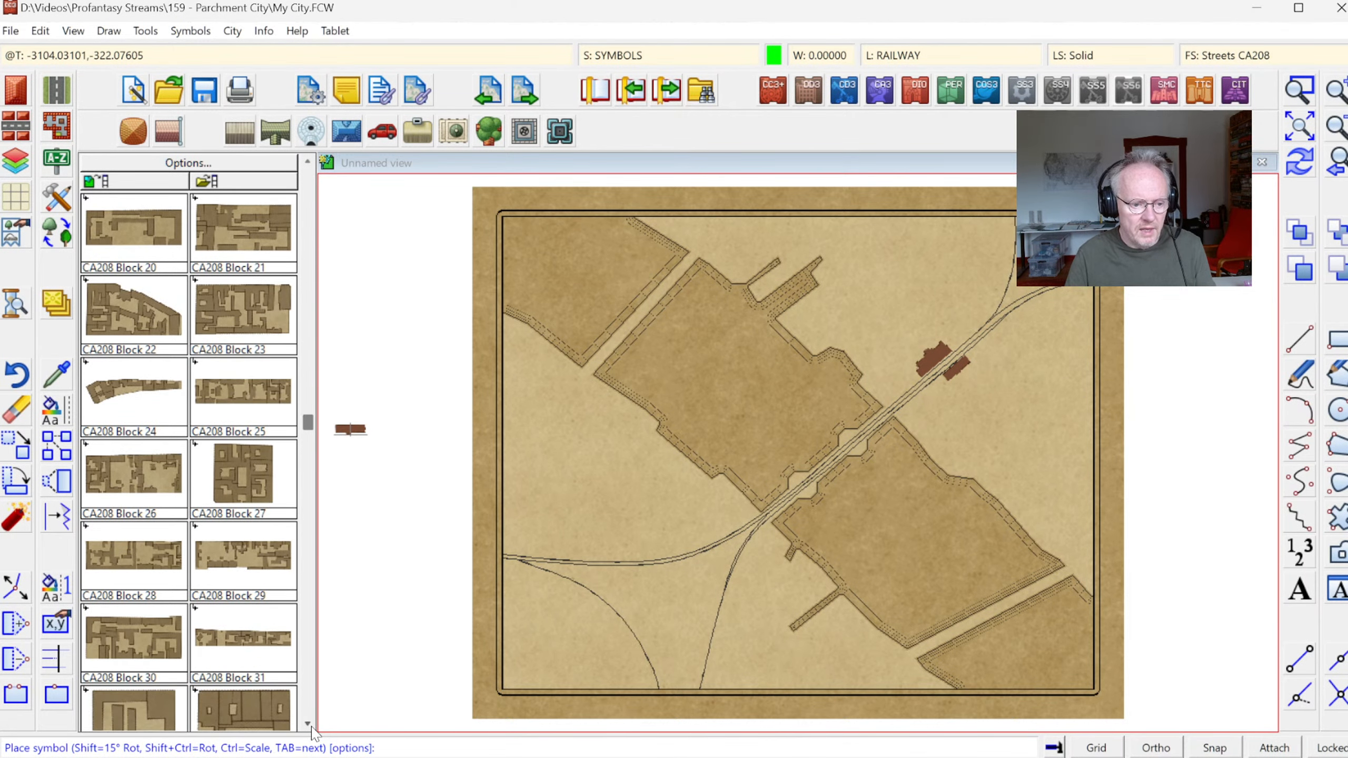
scroll(313, 733, down, 6)
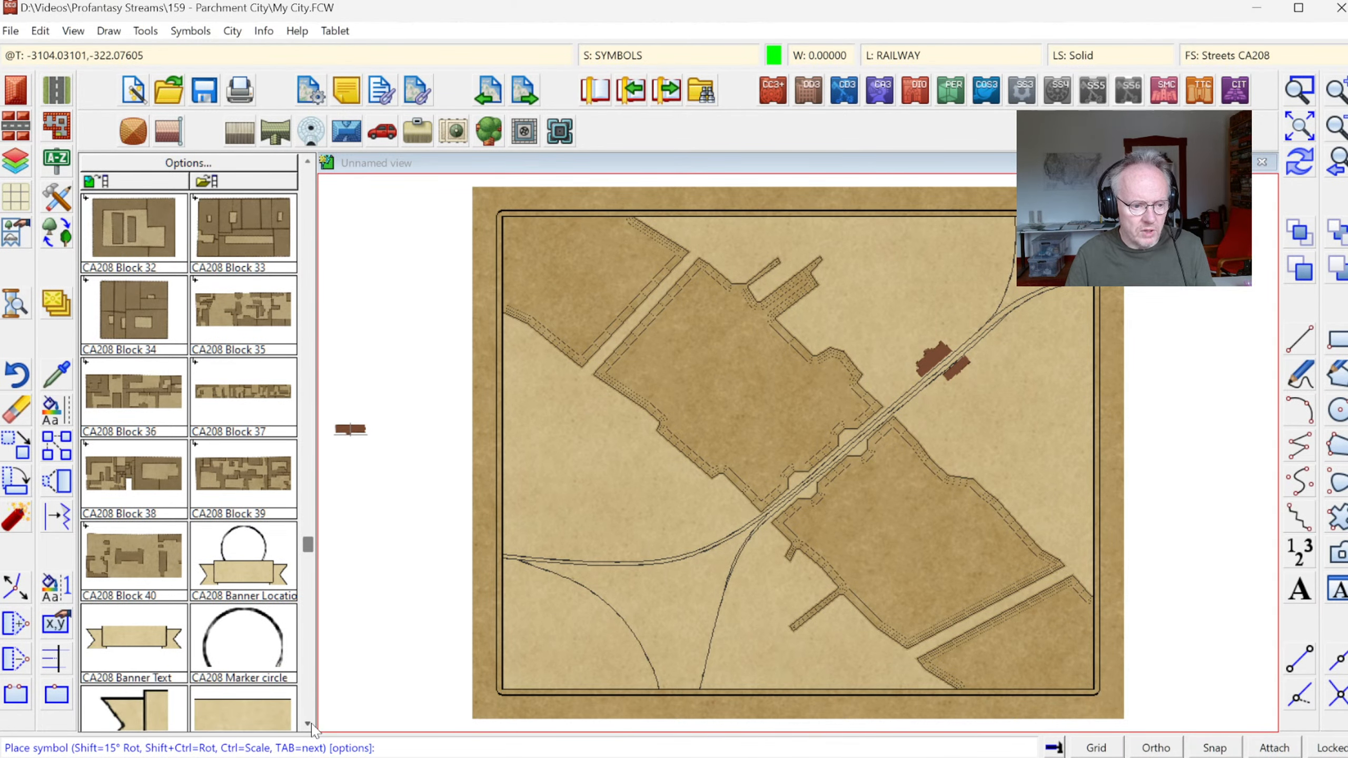
click(313, 179)
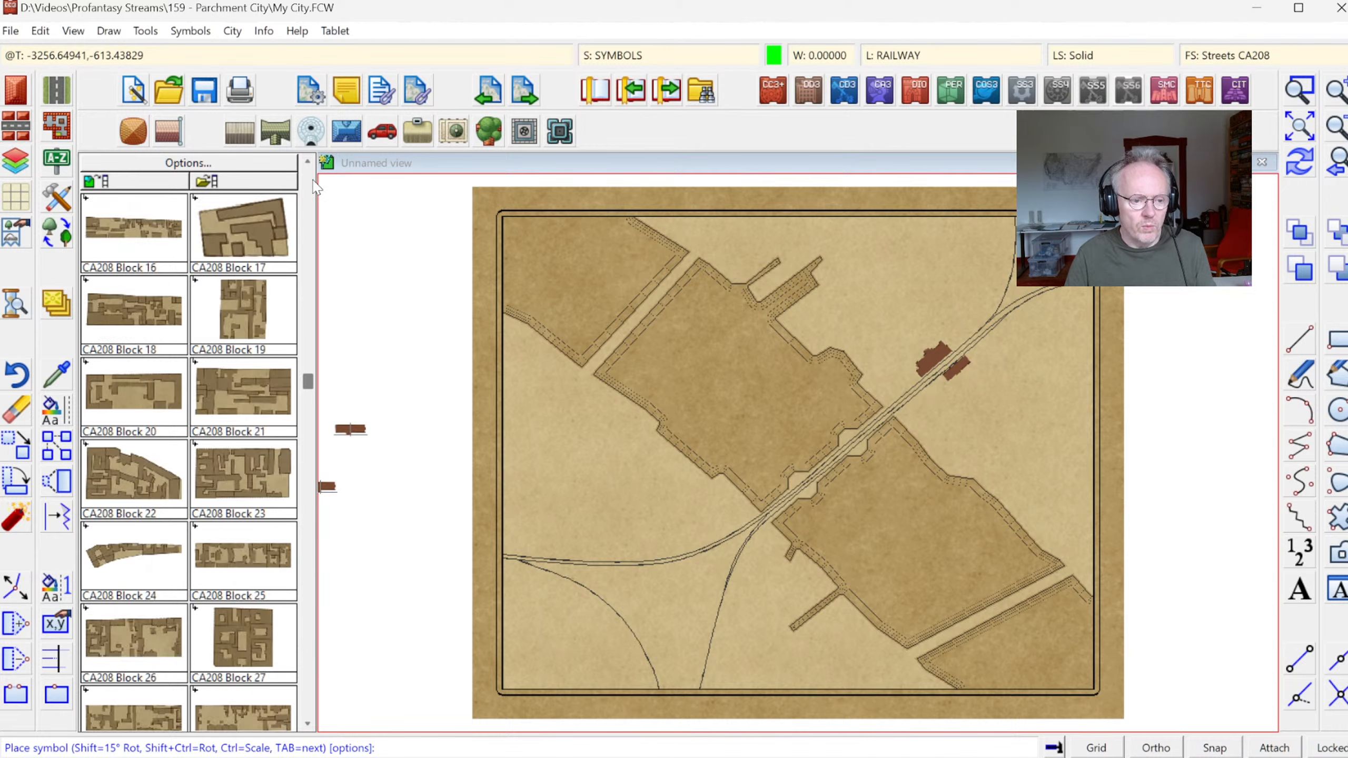
click(313, 179)
click(313, 178)
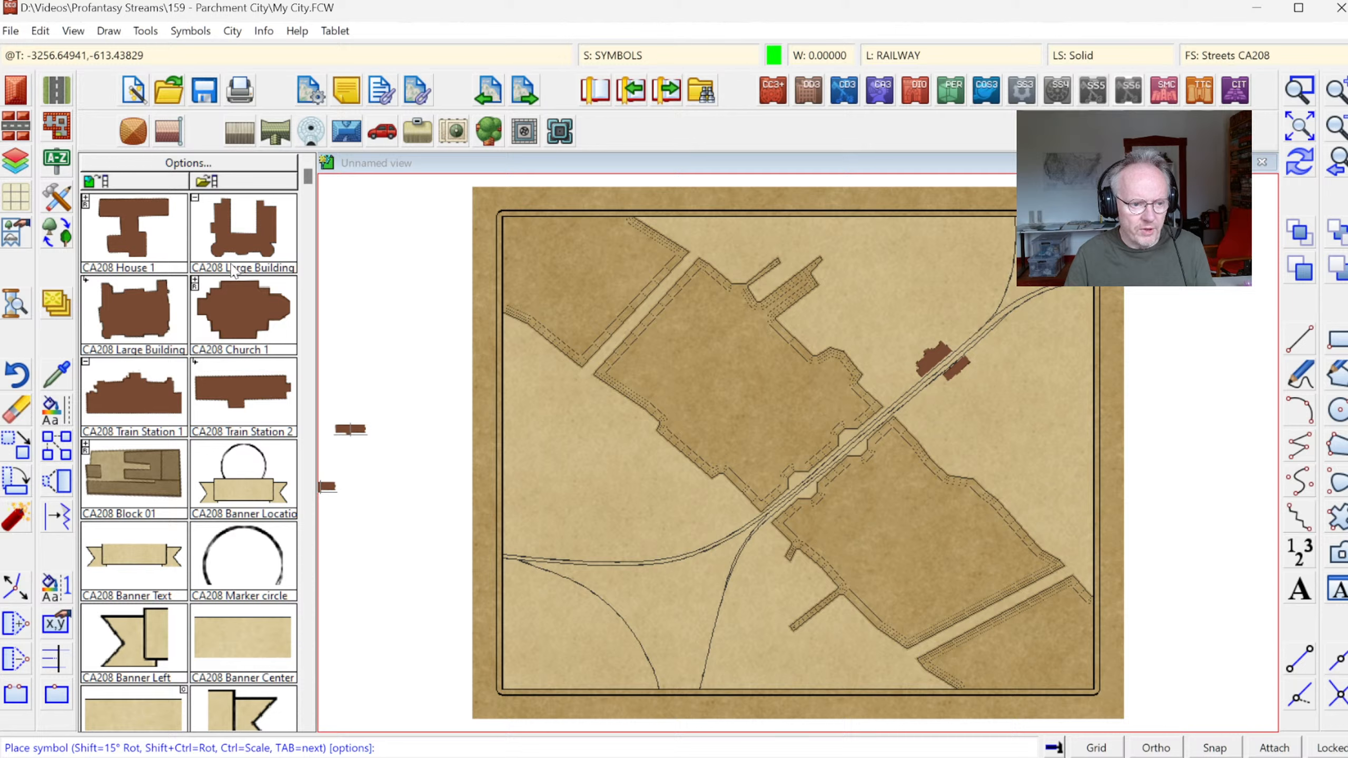
click(196, 200)
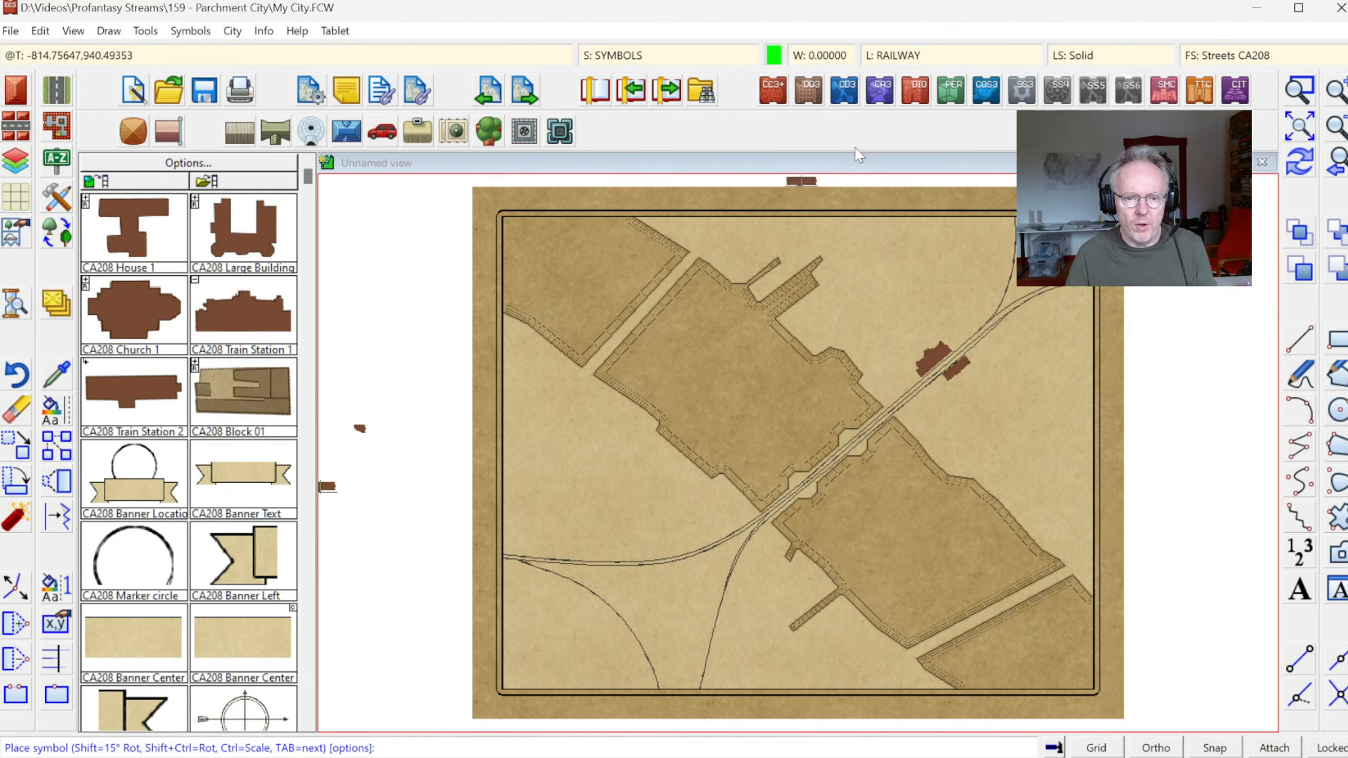
- Make BLDNG (HOUSE 1) the current layer and pick the CA208 Block 01 collection, rotating the block parallel to the northwest street gap
click(895, 59)
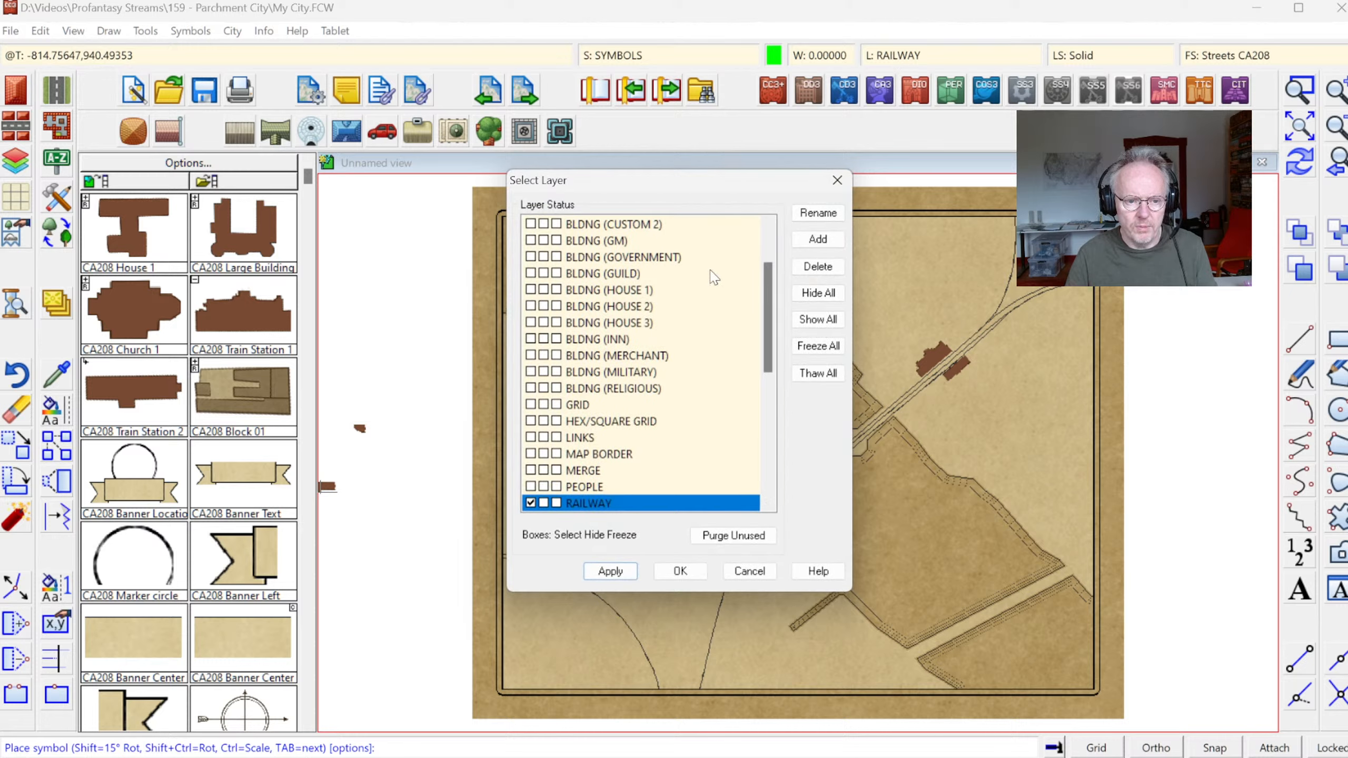
click(542, 294)
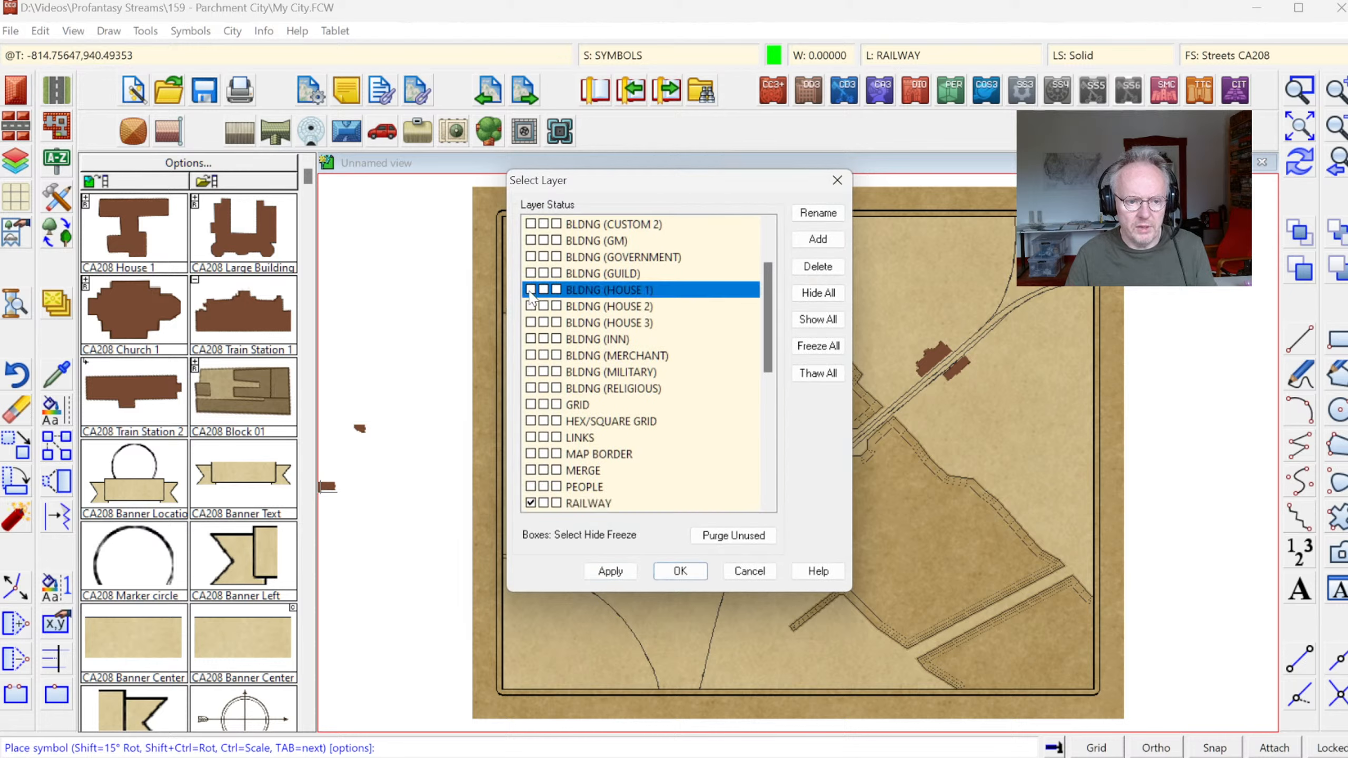
click(679, 571)
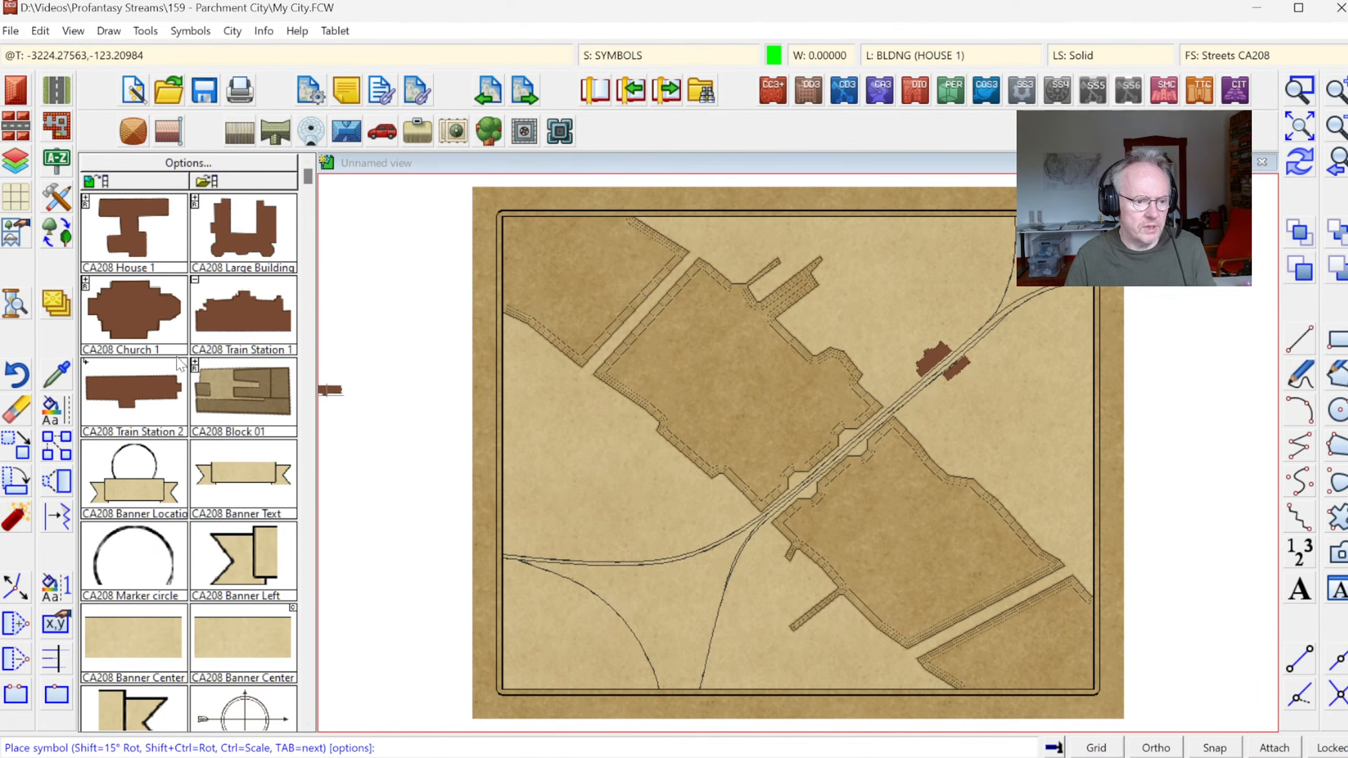
click(242, 390)
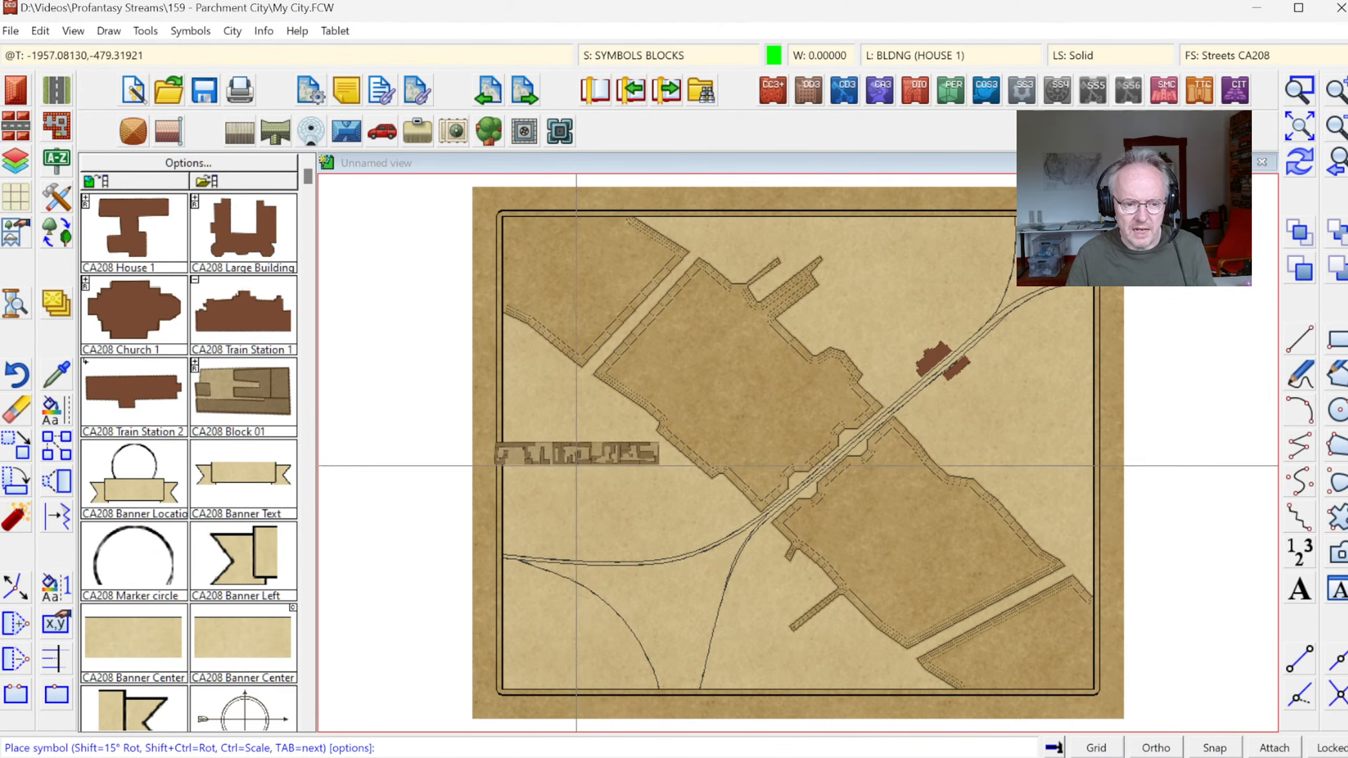
key(ctrl+shift)
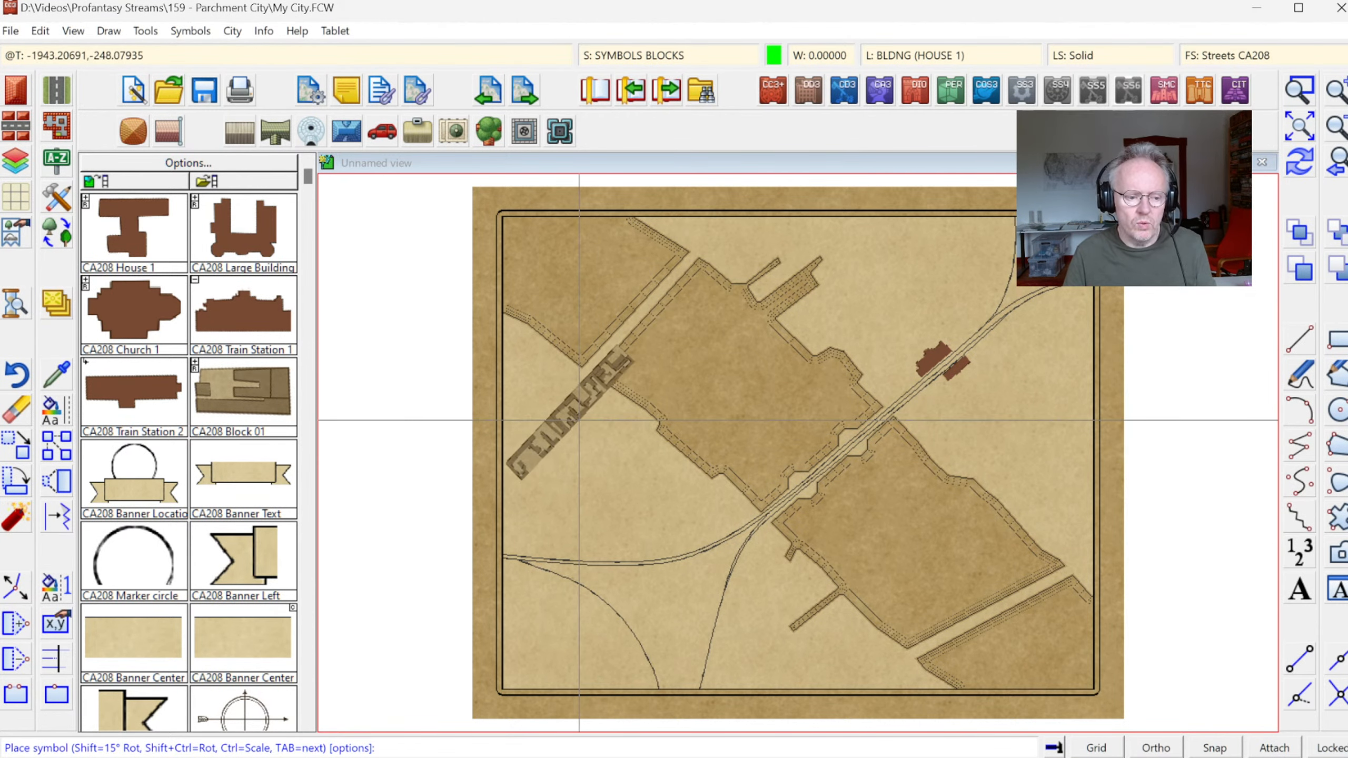
- Draw a straight road from the west map border through the gap between the northwest districts to the north border
click(57, 90)
click(494, 463)
click(589, 373)
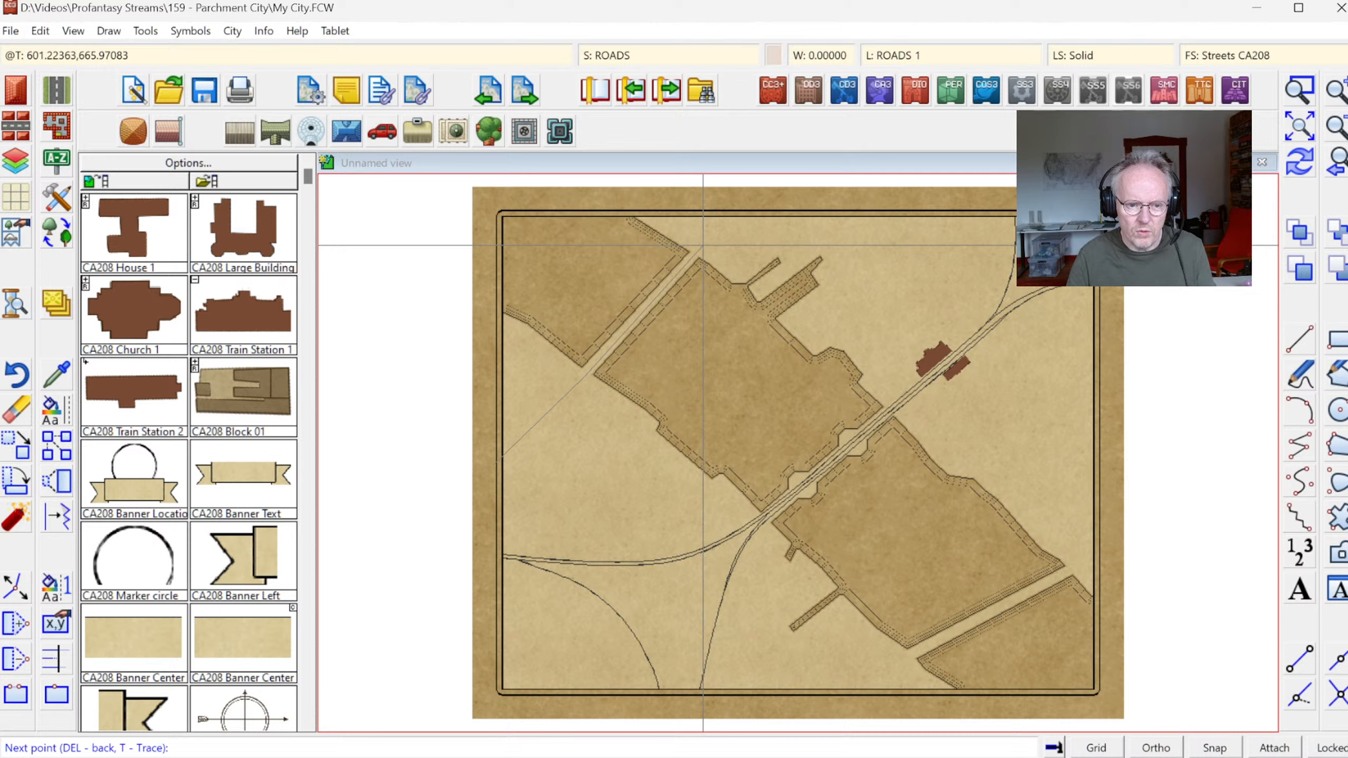
click(739, 205)
right_click(740, 205)
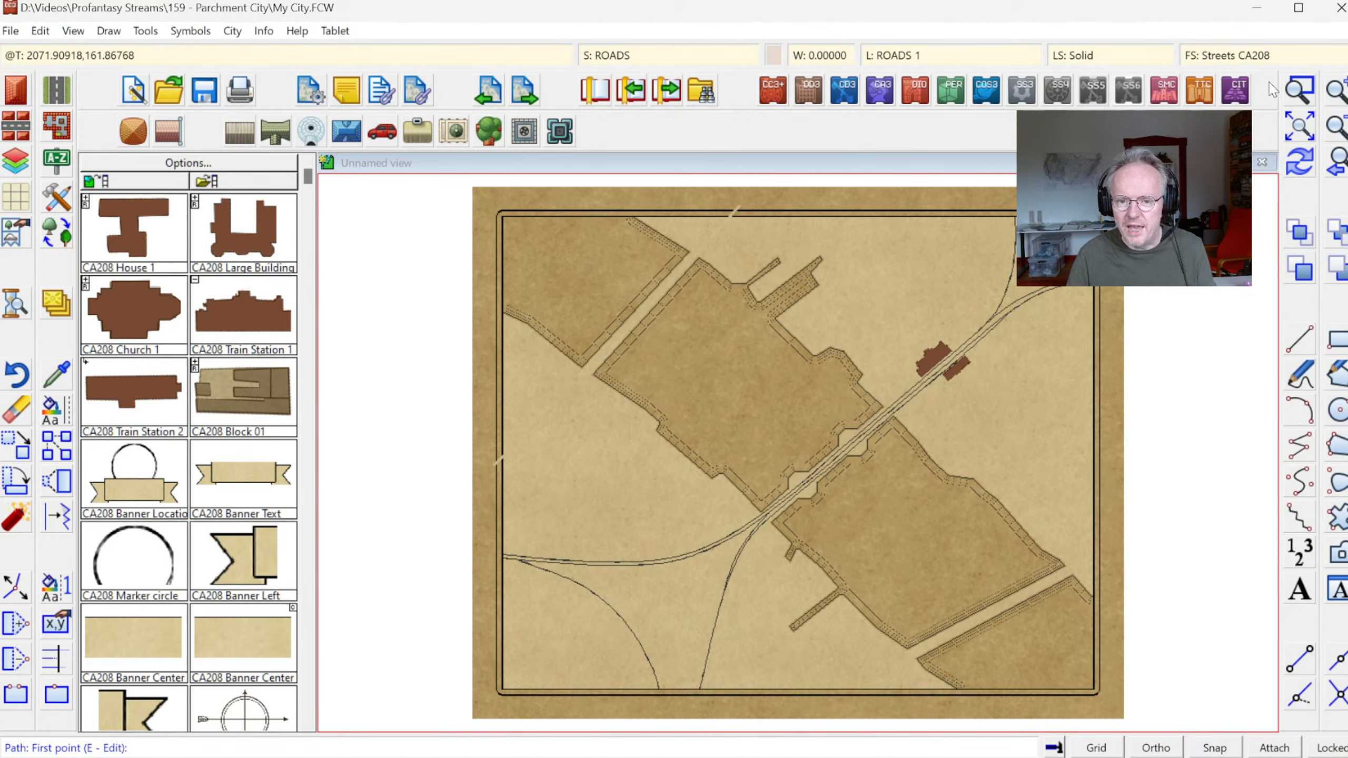
- Place a CA208 Block 01 collection block southwest of the gap between the northwest districts, parallel to the street gap
click(1301, 91)
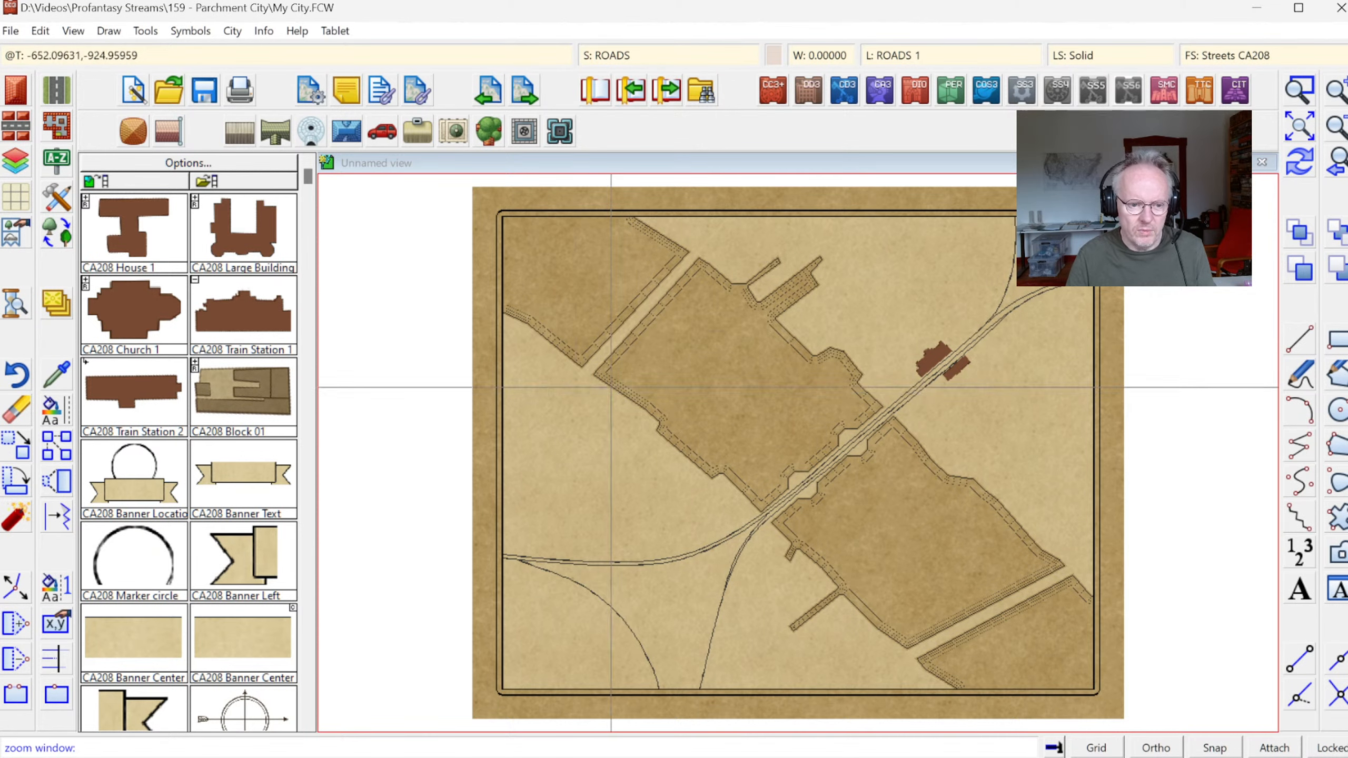
click(515, 340)
click(659, 423)
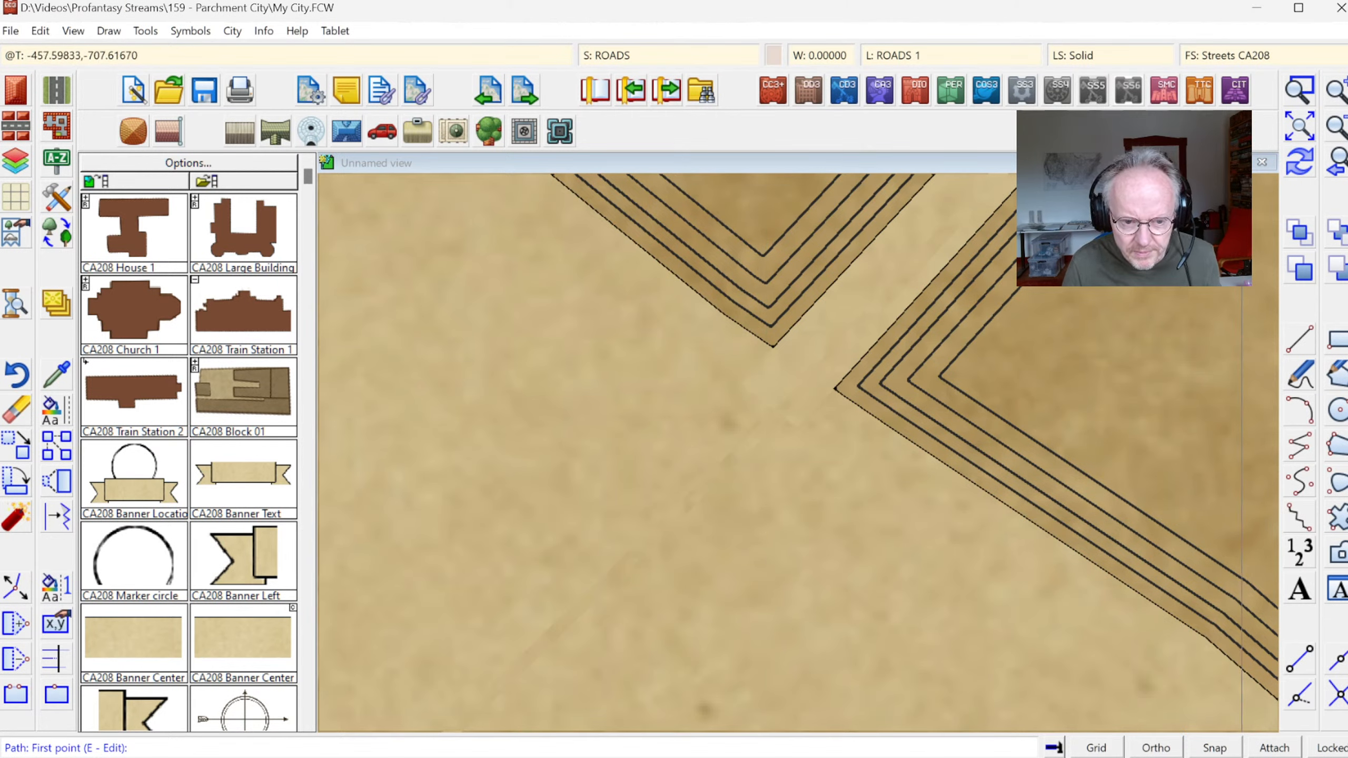
click(1335, 163)
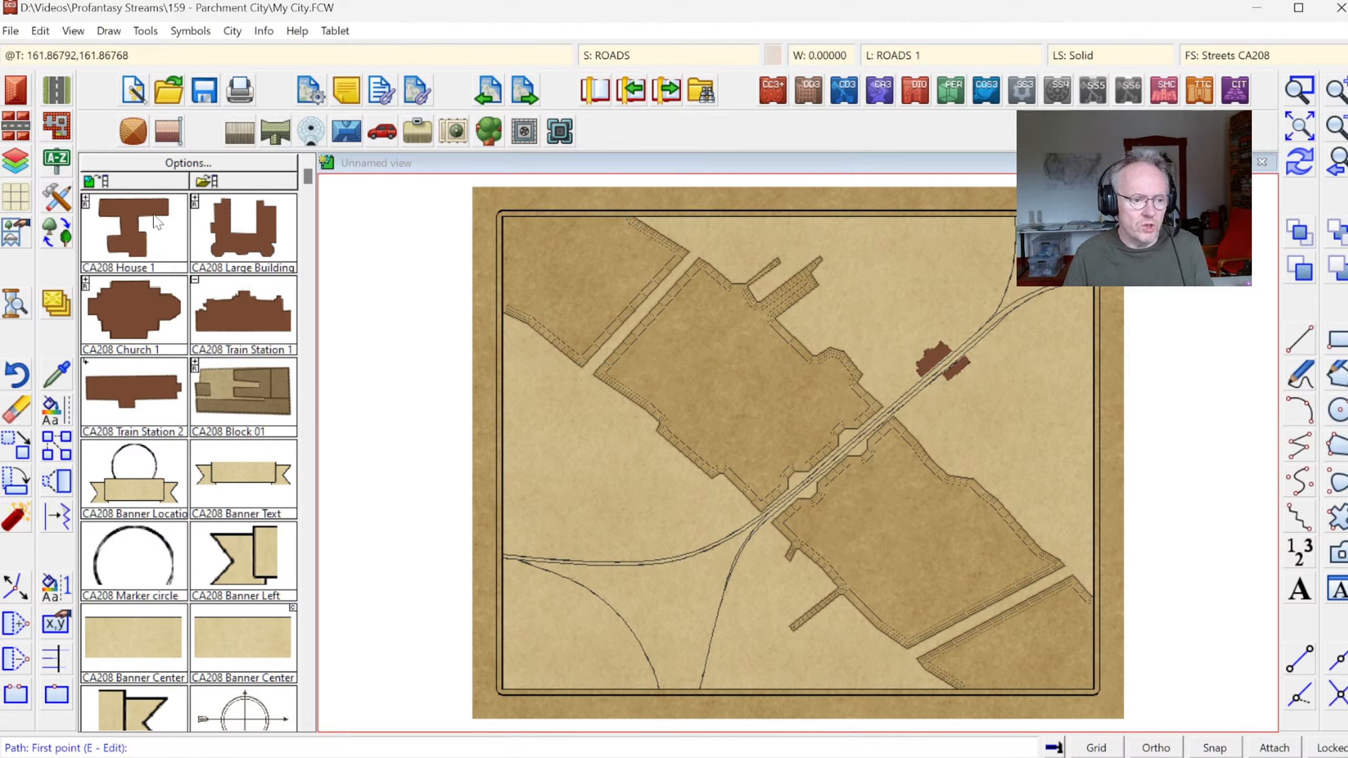
click(250, 388)
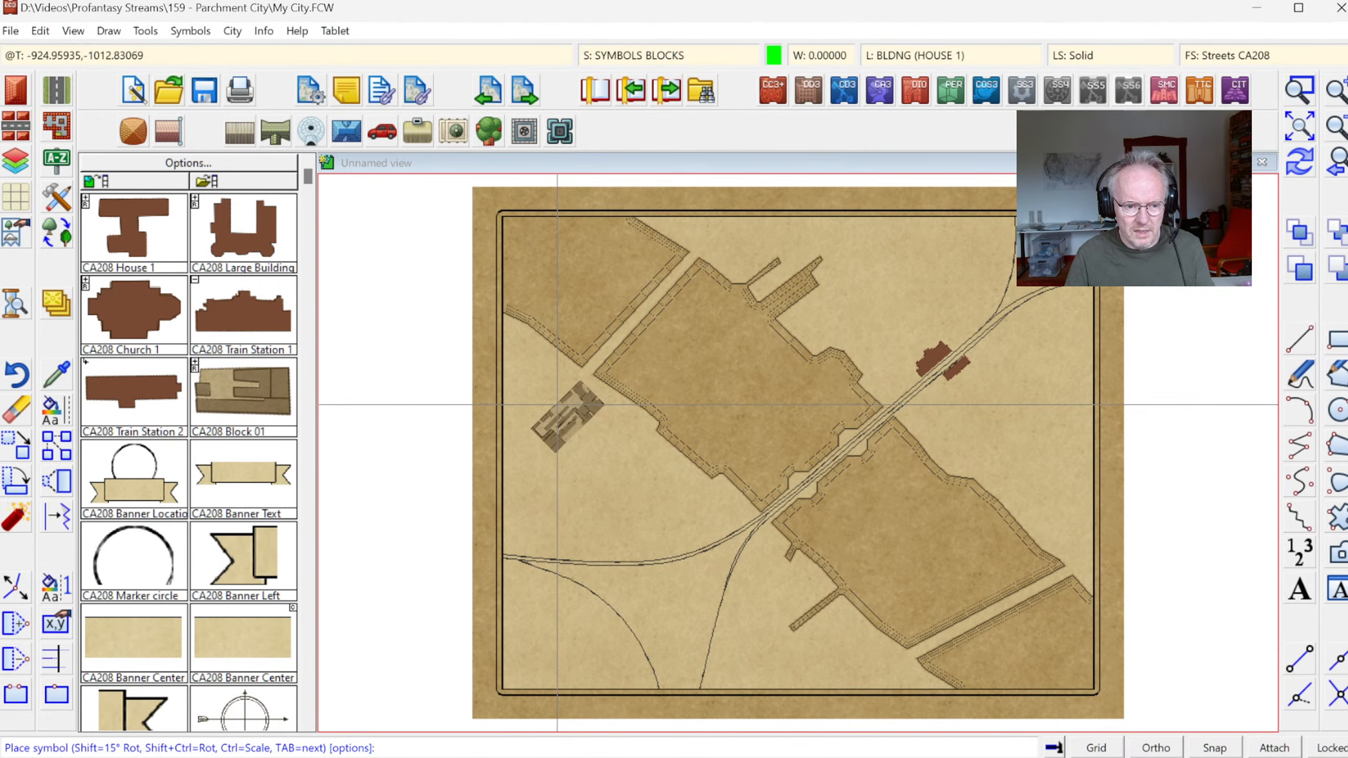
click(563, 405)
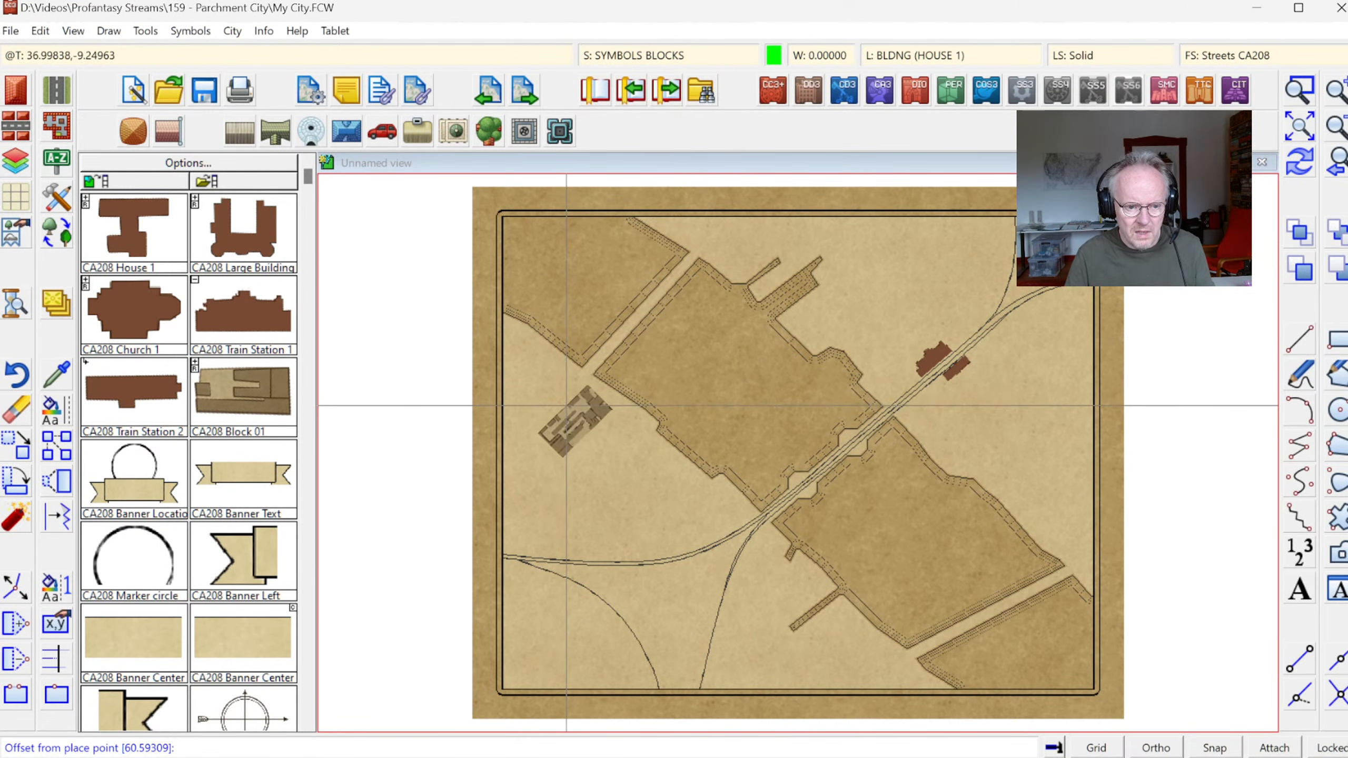
click(566, 403)
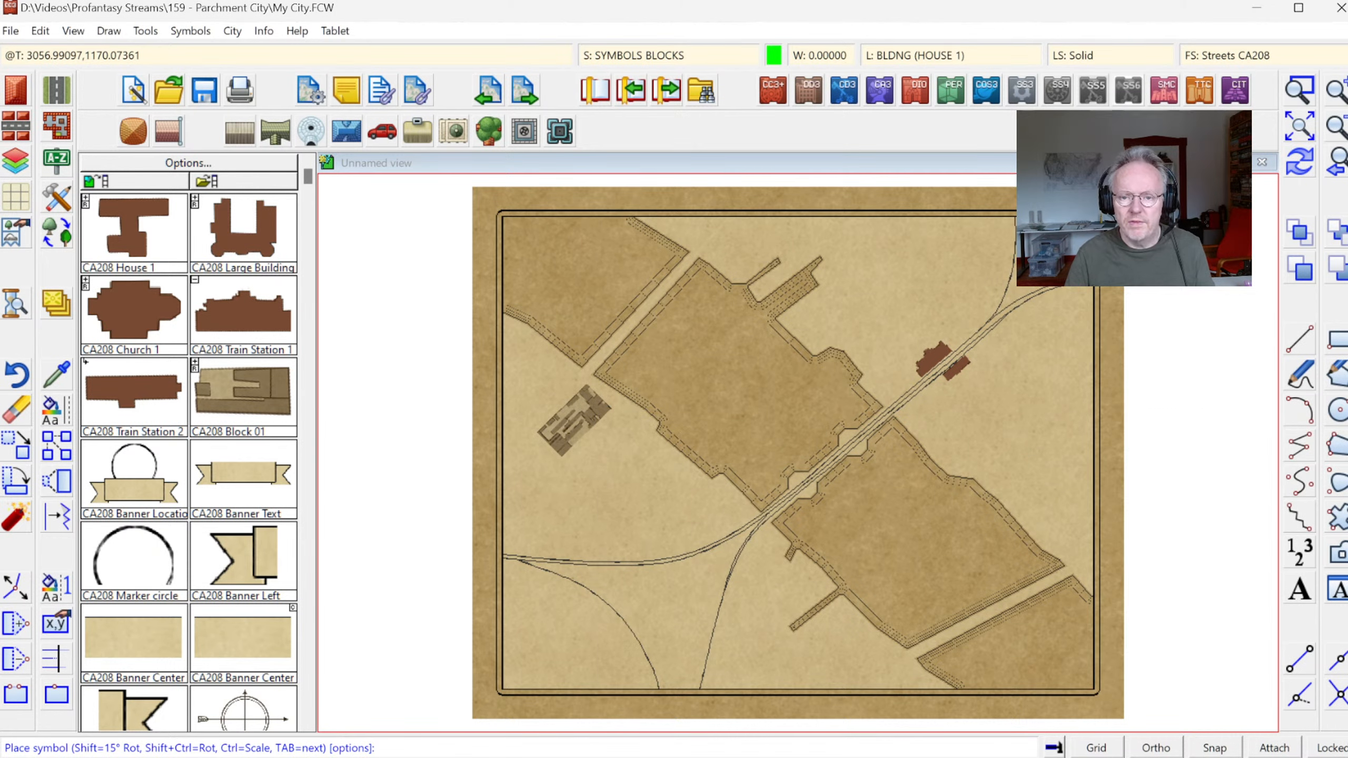
- Check the scale and rotation in the block symbol's placement parameters
click(1299, 90)
click(444, 333)
click(687, 506)
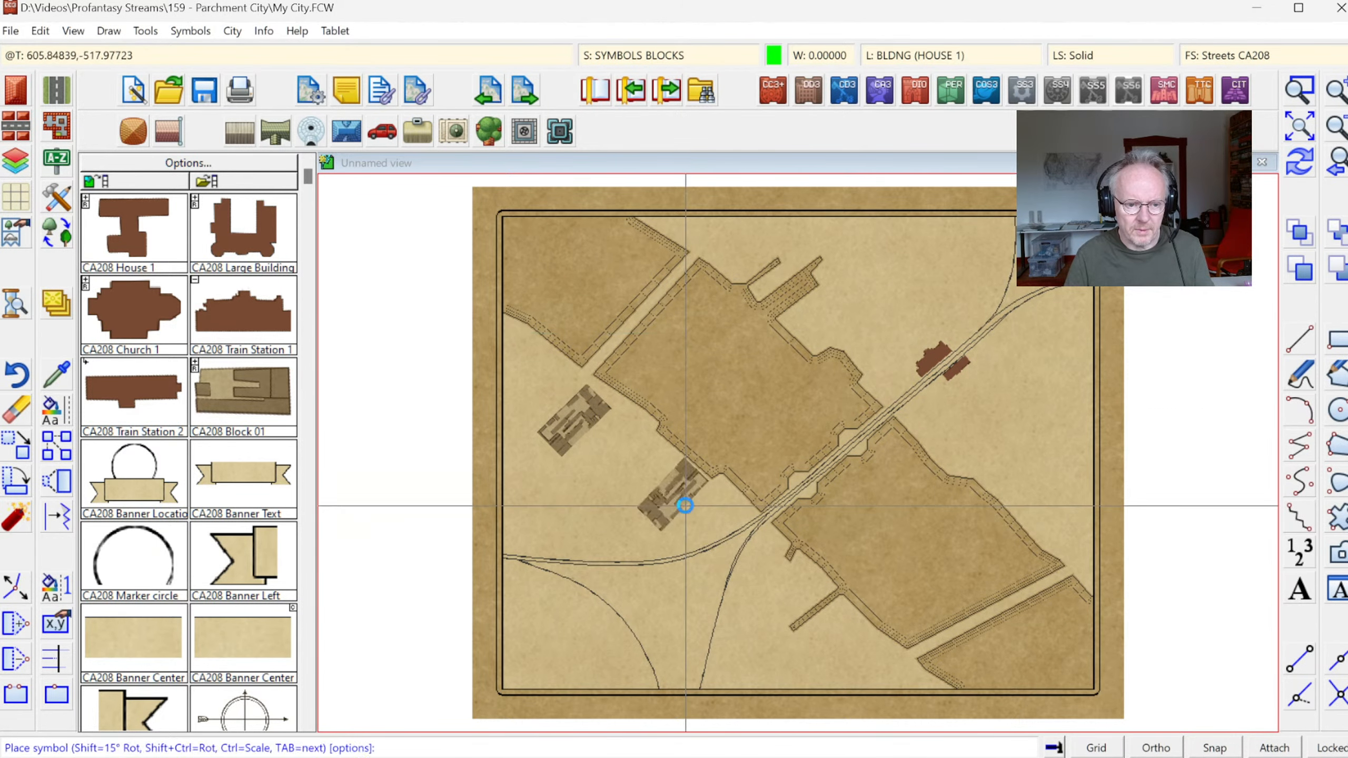
right_click(821, 445)
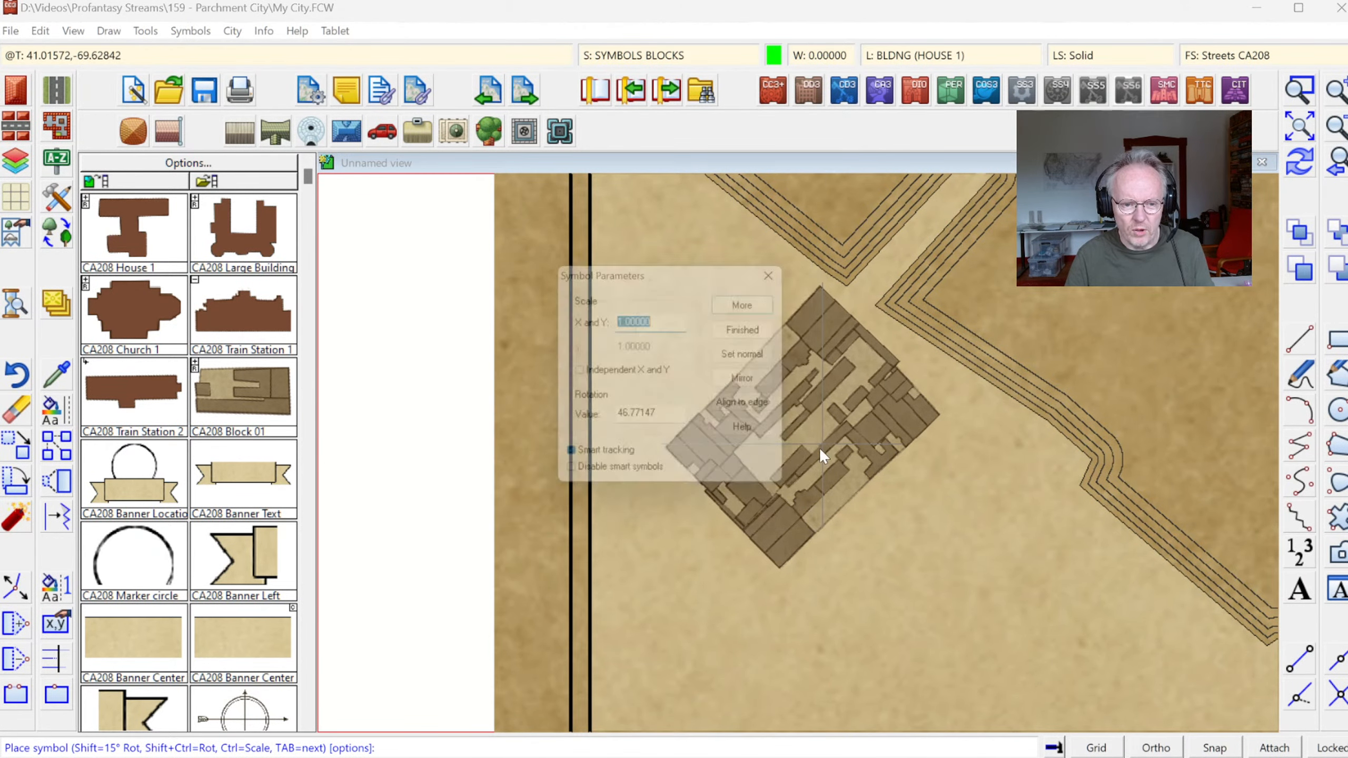
click(748, 309)
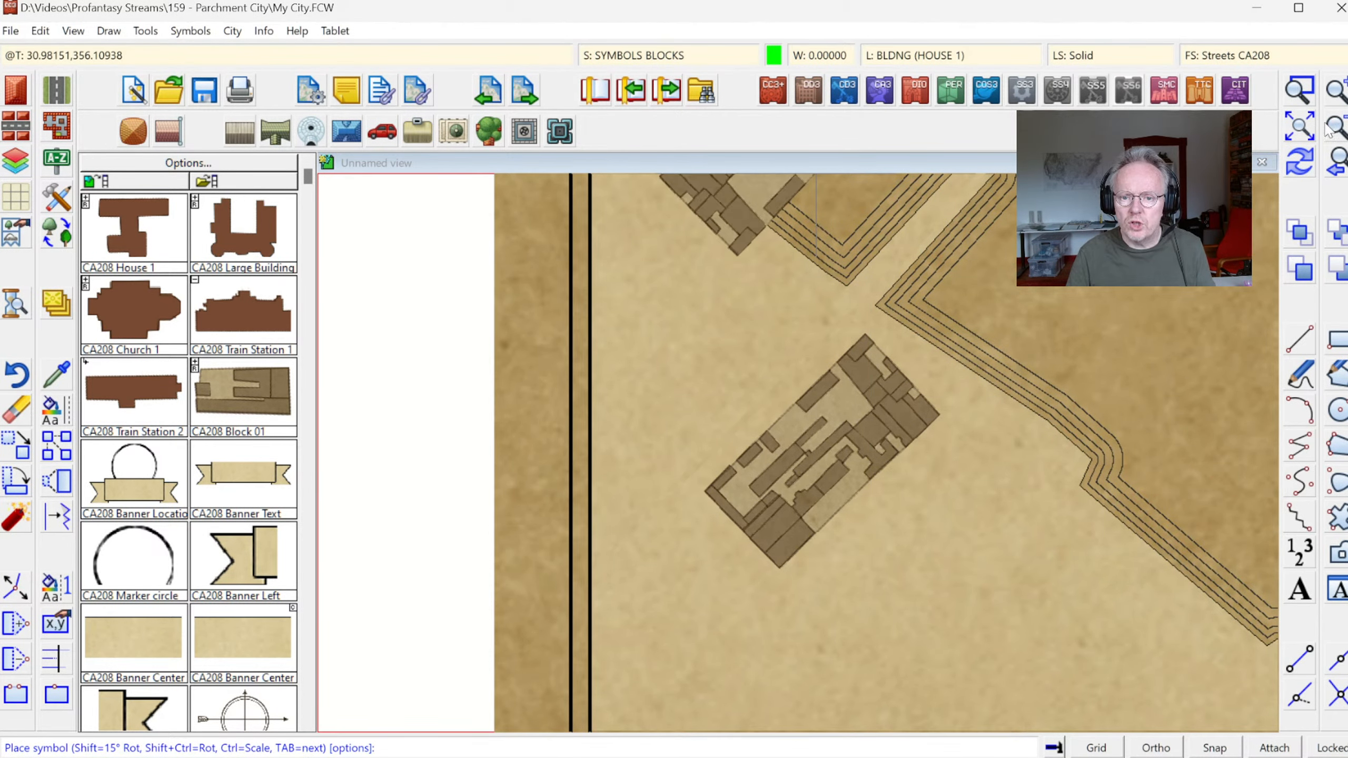
- Draw an Area, Urban polygon over the open land between the west map border, the northwest districts and the railway curve
click(1299, 128)
click(57, 197)
mouse_move(914, 271)
mouse_down()
mouse_move(914, 437)
mouse_move(943, 411)
mouse_move(952, 223)
mouse_up()
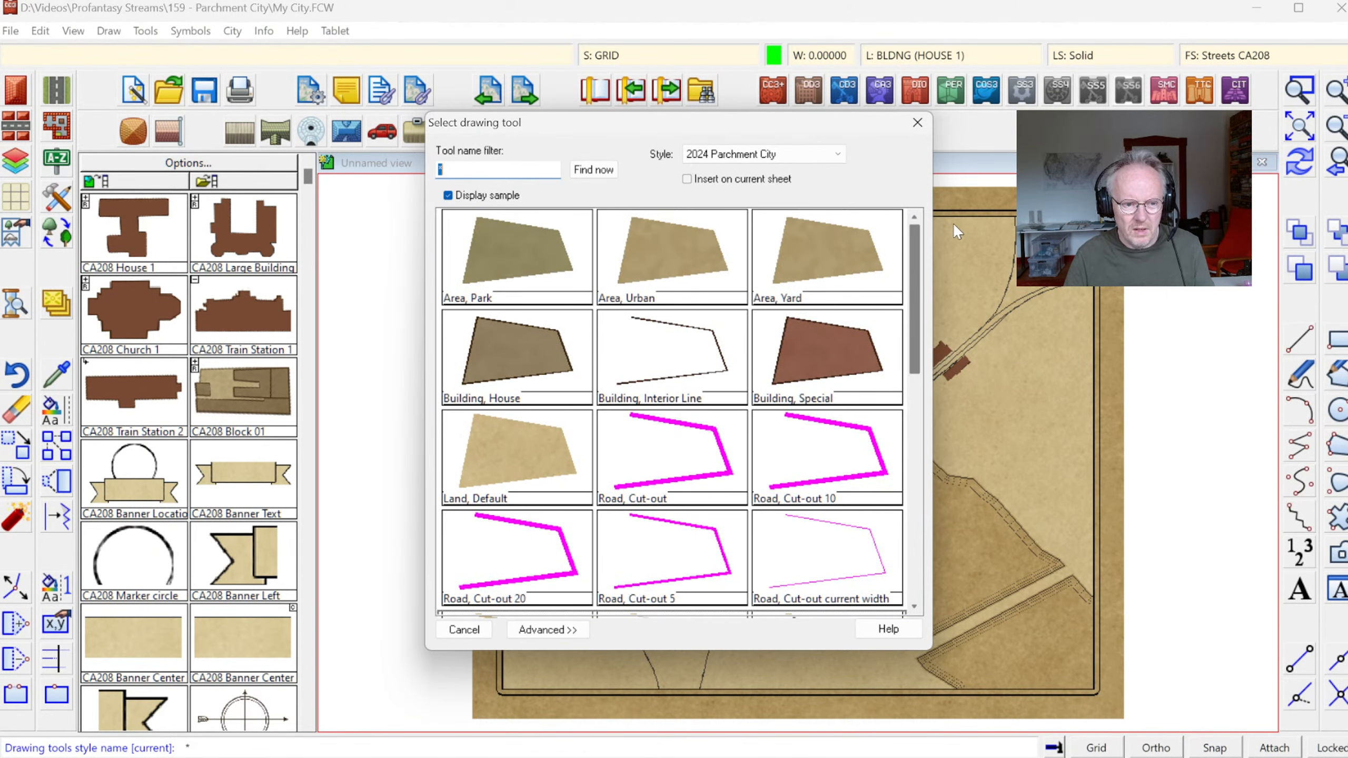
double_click(682, 252)
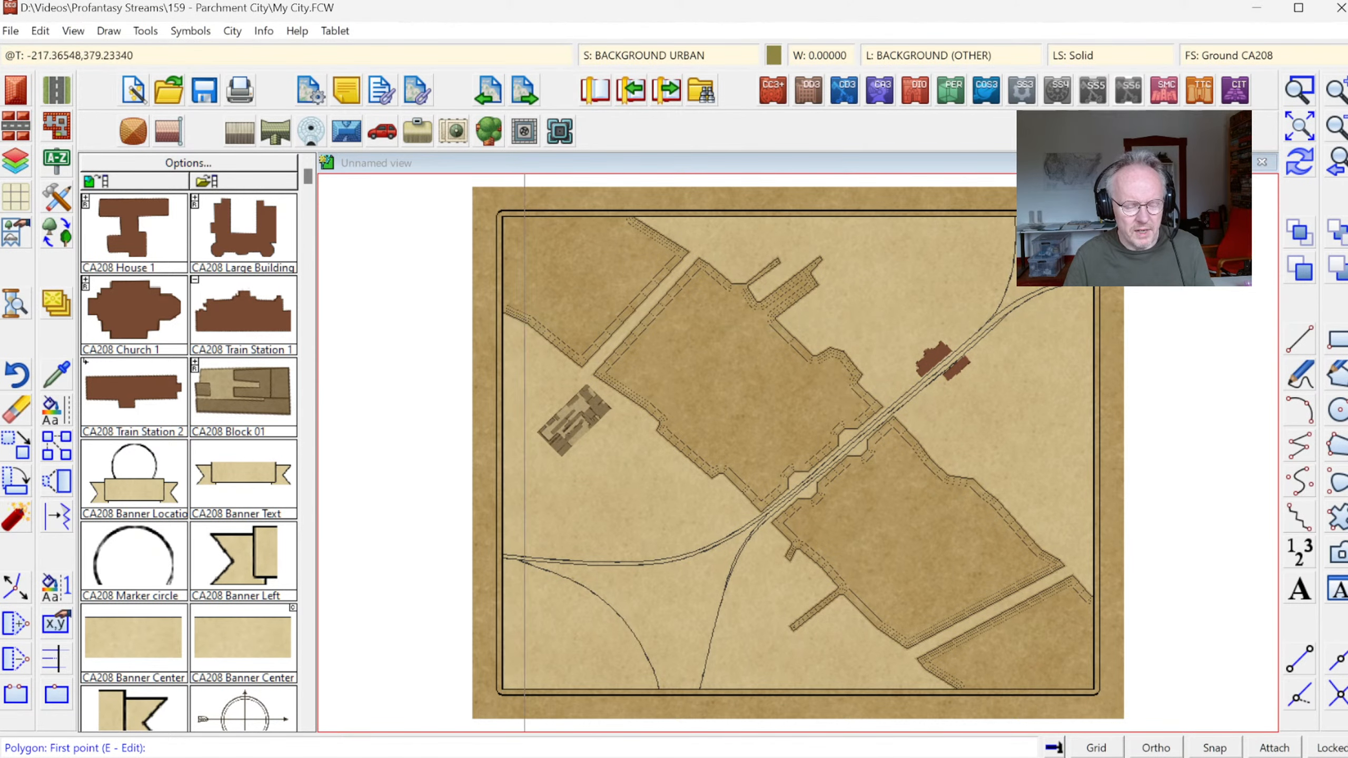
click(506, 320)
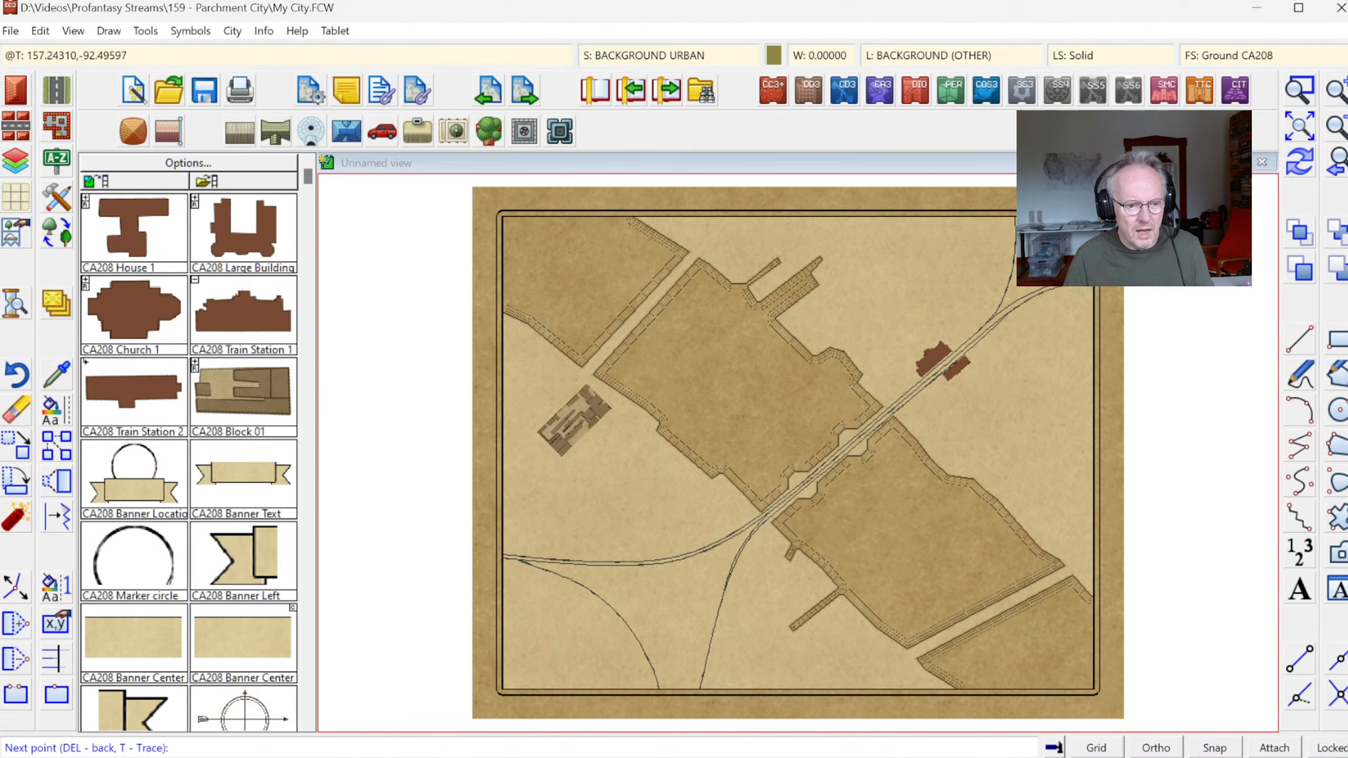
click(569, 370)
click(649, 422)
click(651, 440)
click(708, 494)
click(671, 527)
click(612, 546)
click(525, 547)
right_click(423, 542)
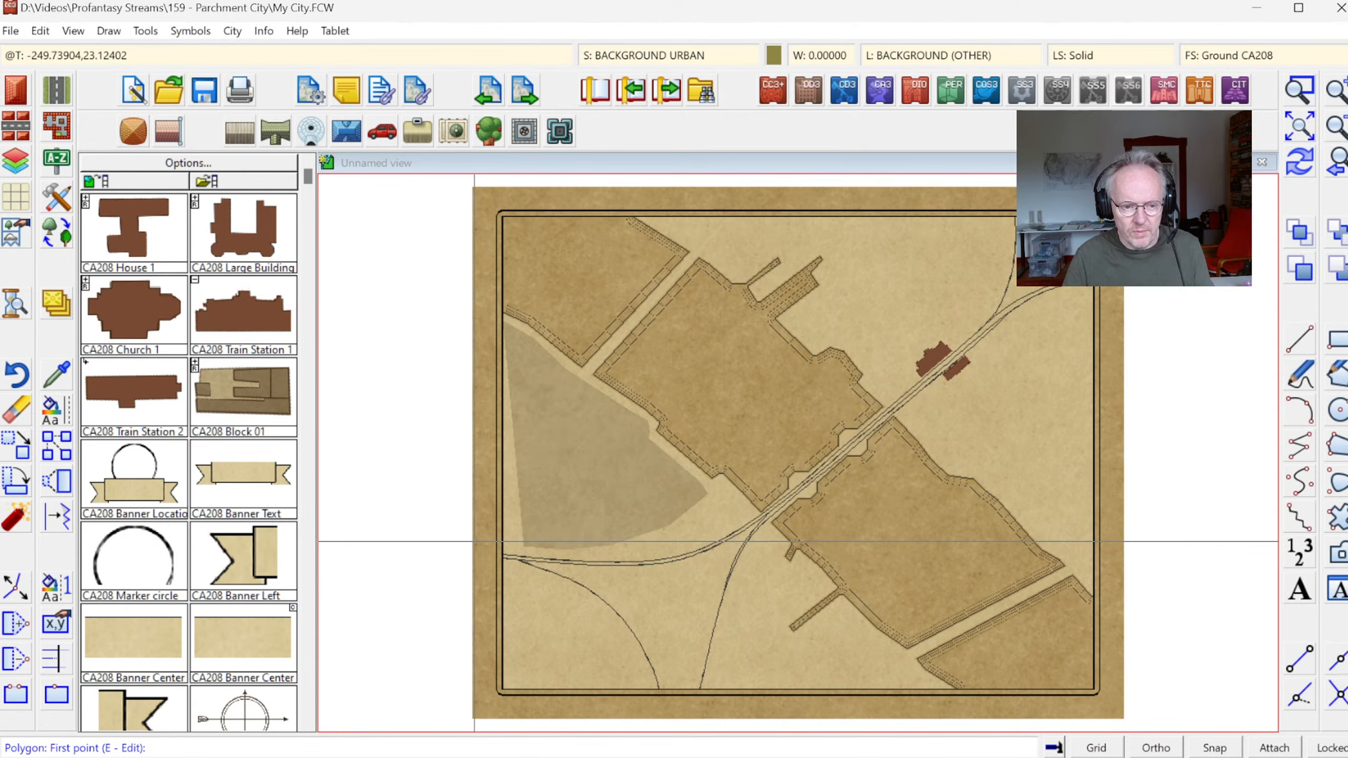
click(1288, 168)
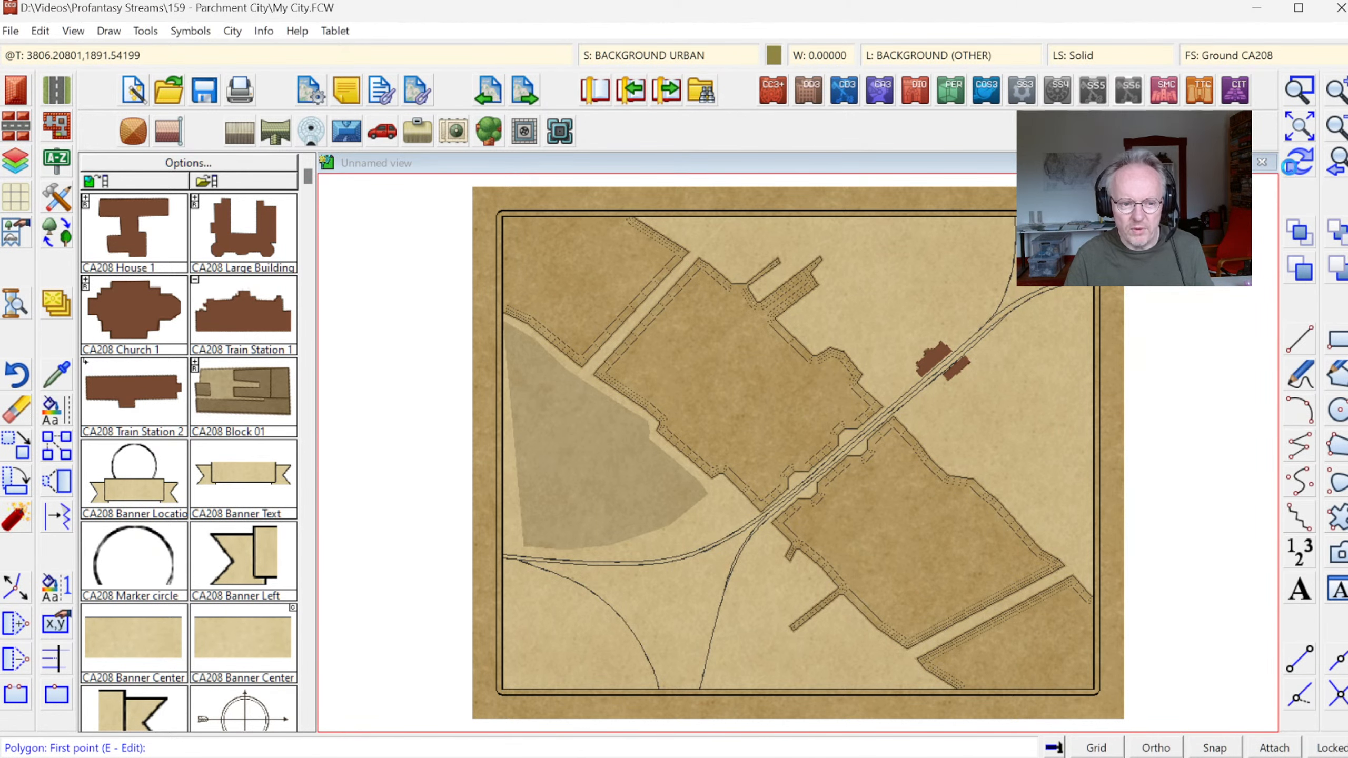
- Edit the urban area's outline so its west edge extends out to the map border
click(1306, 98)
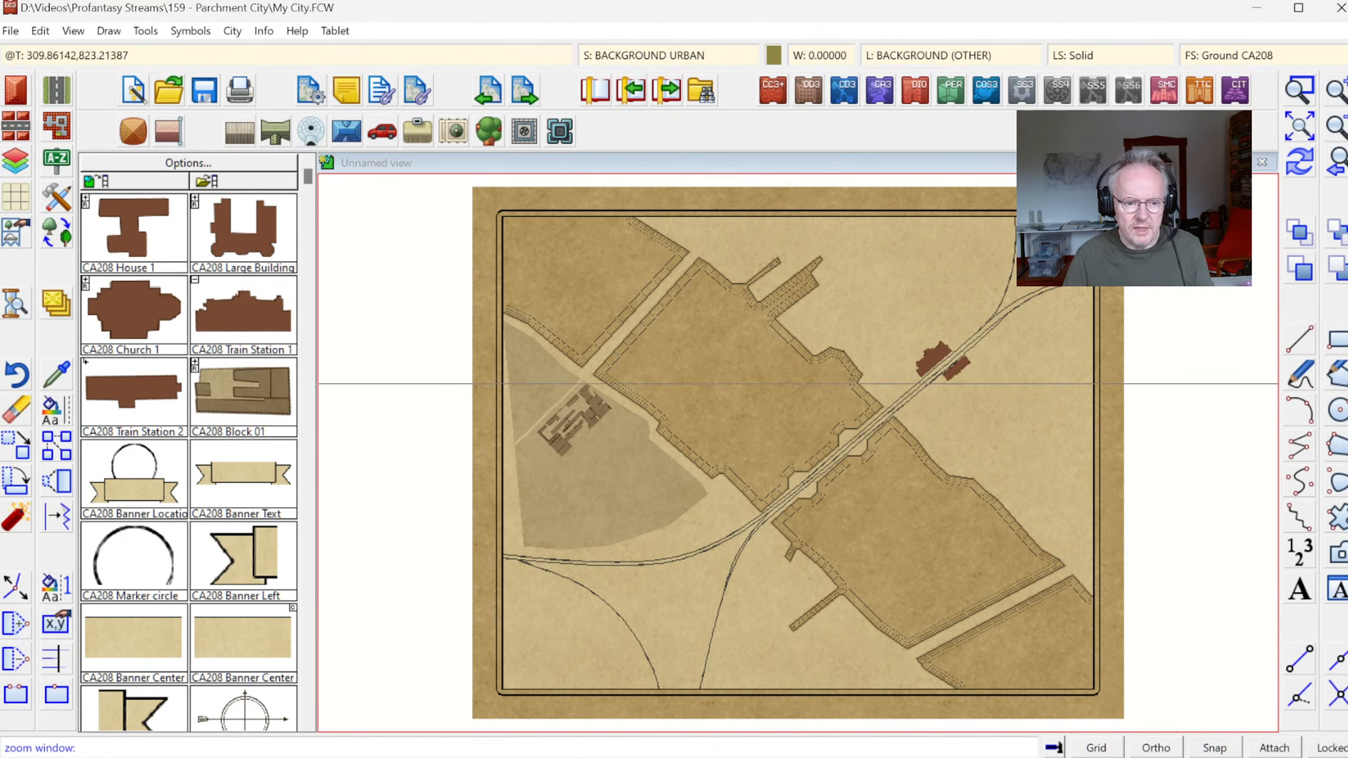
click(489, 407)
click(605, 495)
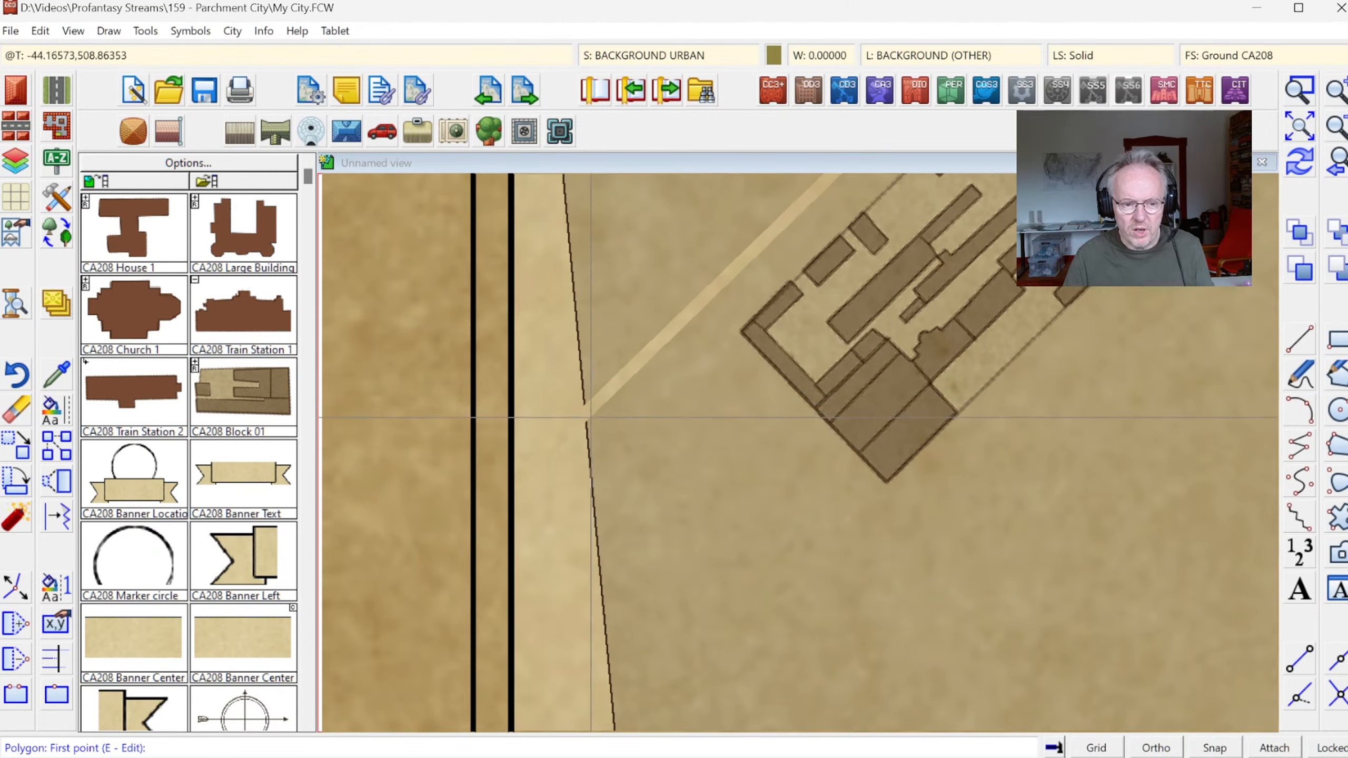
click(1333, 130)
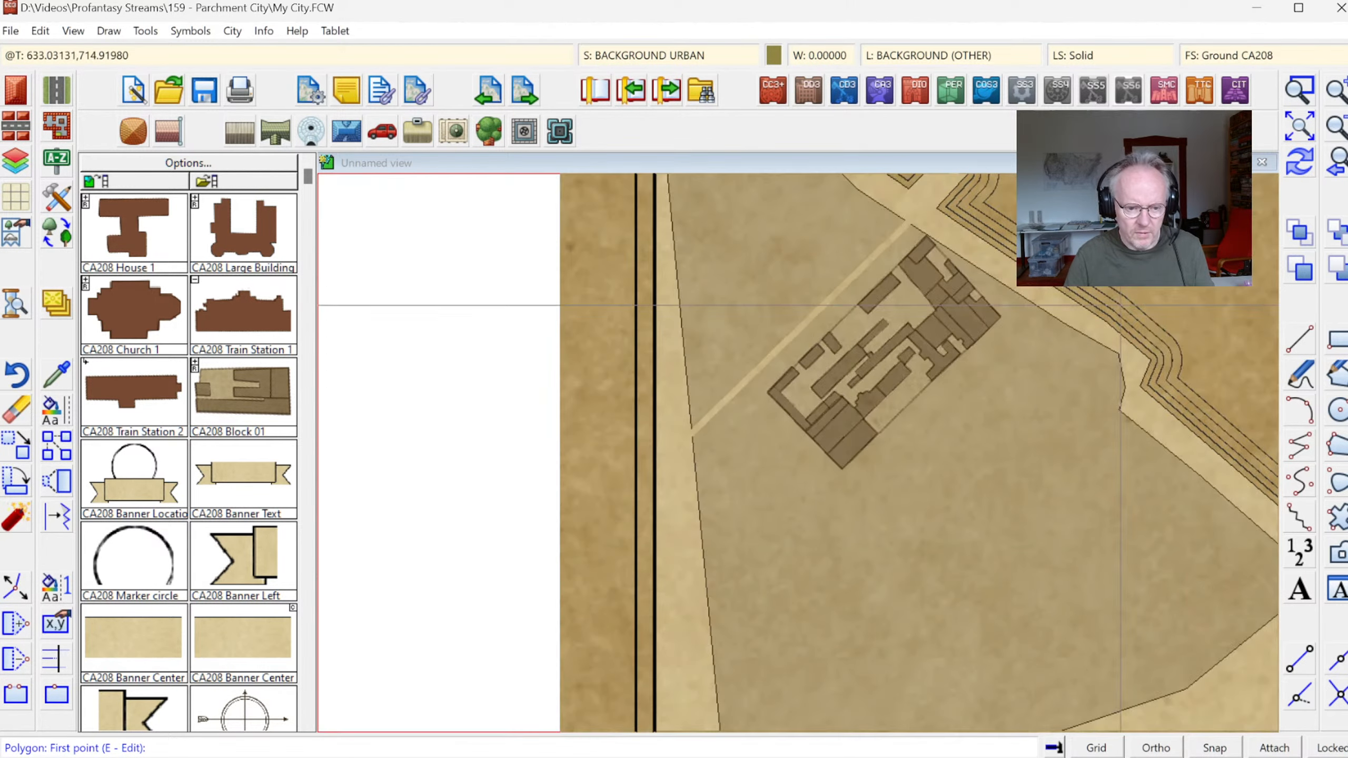
click(1331, 130)
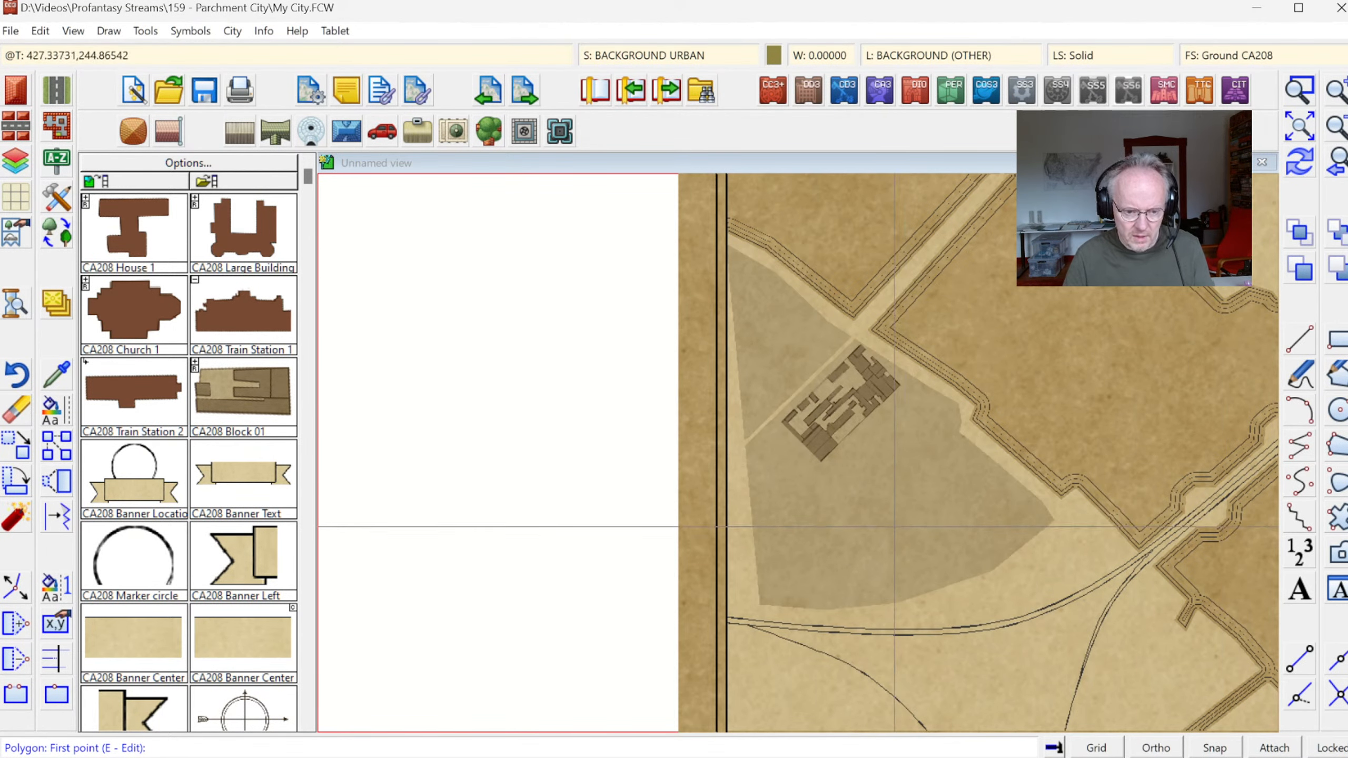
key(e)
click(764, 607)
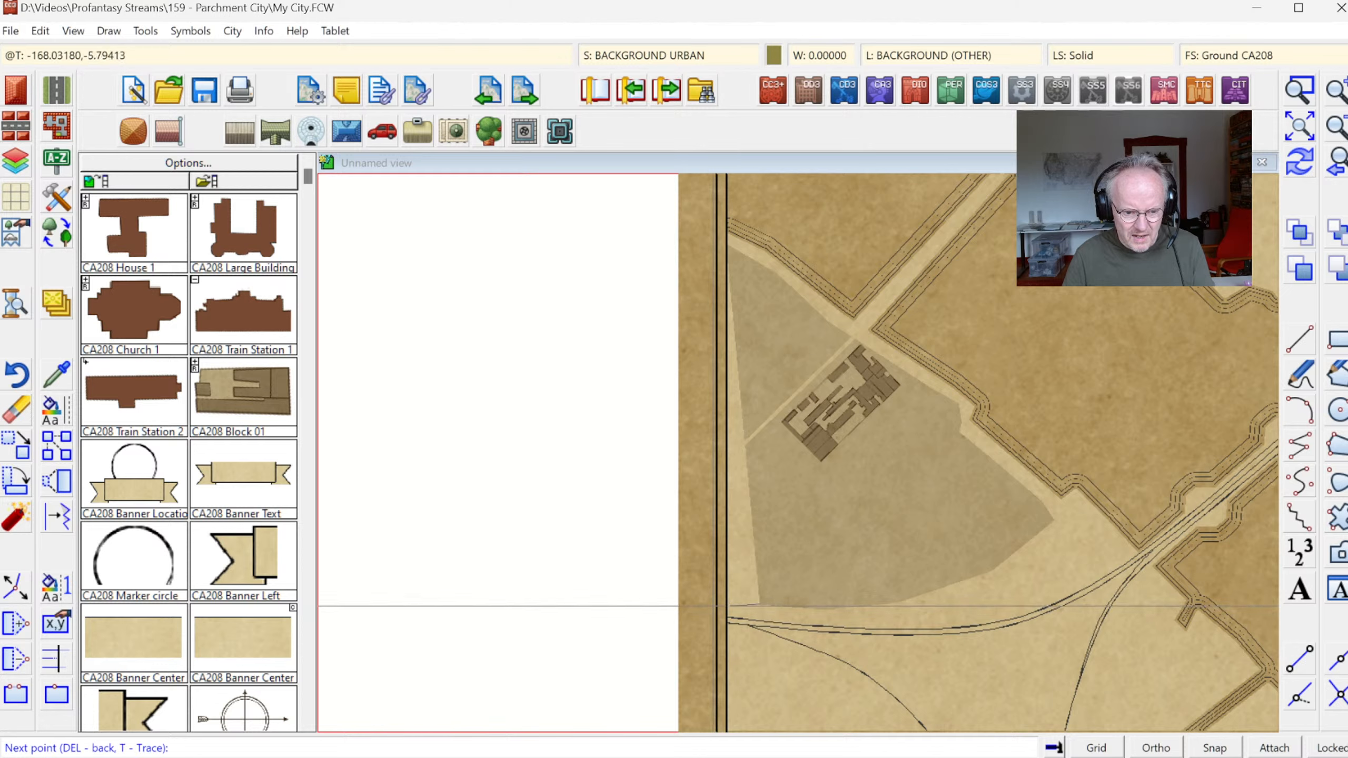
click(713, 601)
right_click(713, 593)
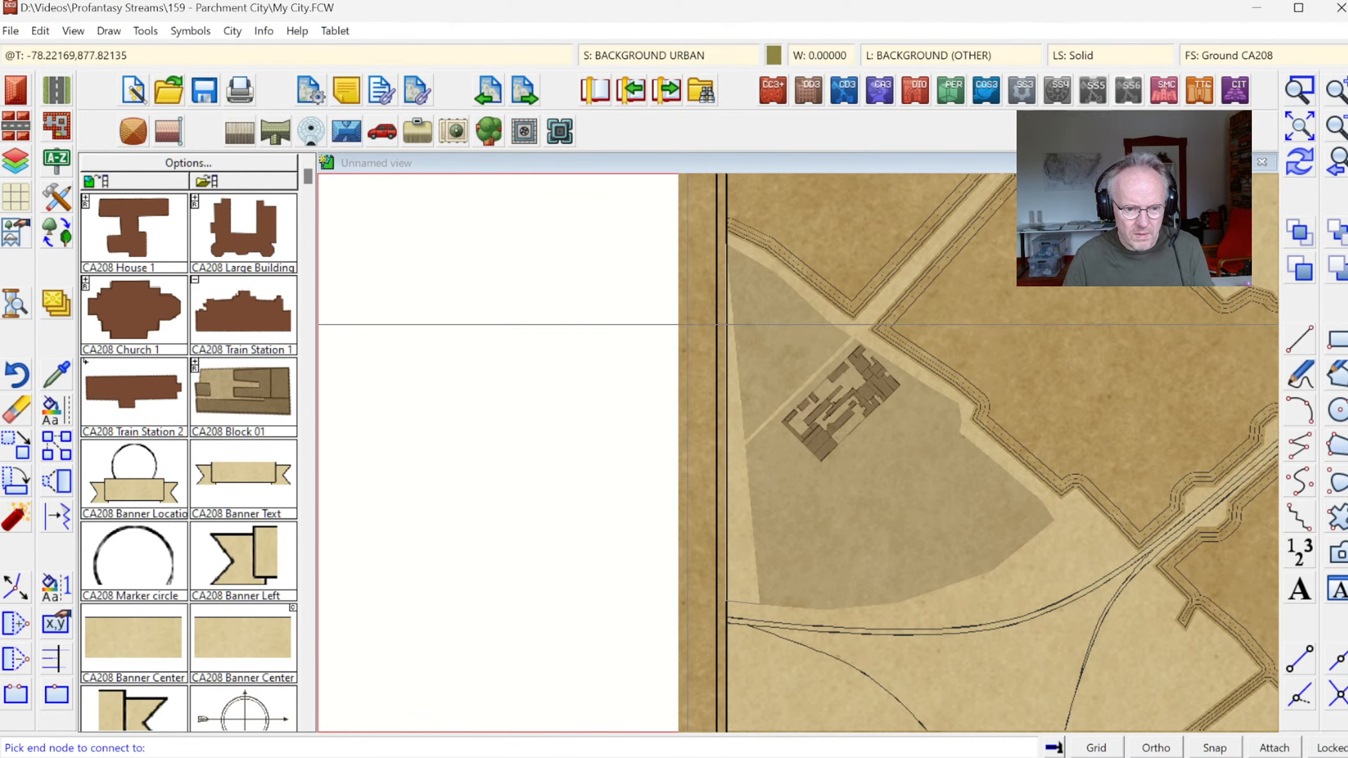
click(735, 316)
click(1297, 166)
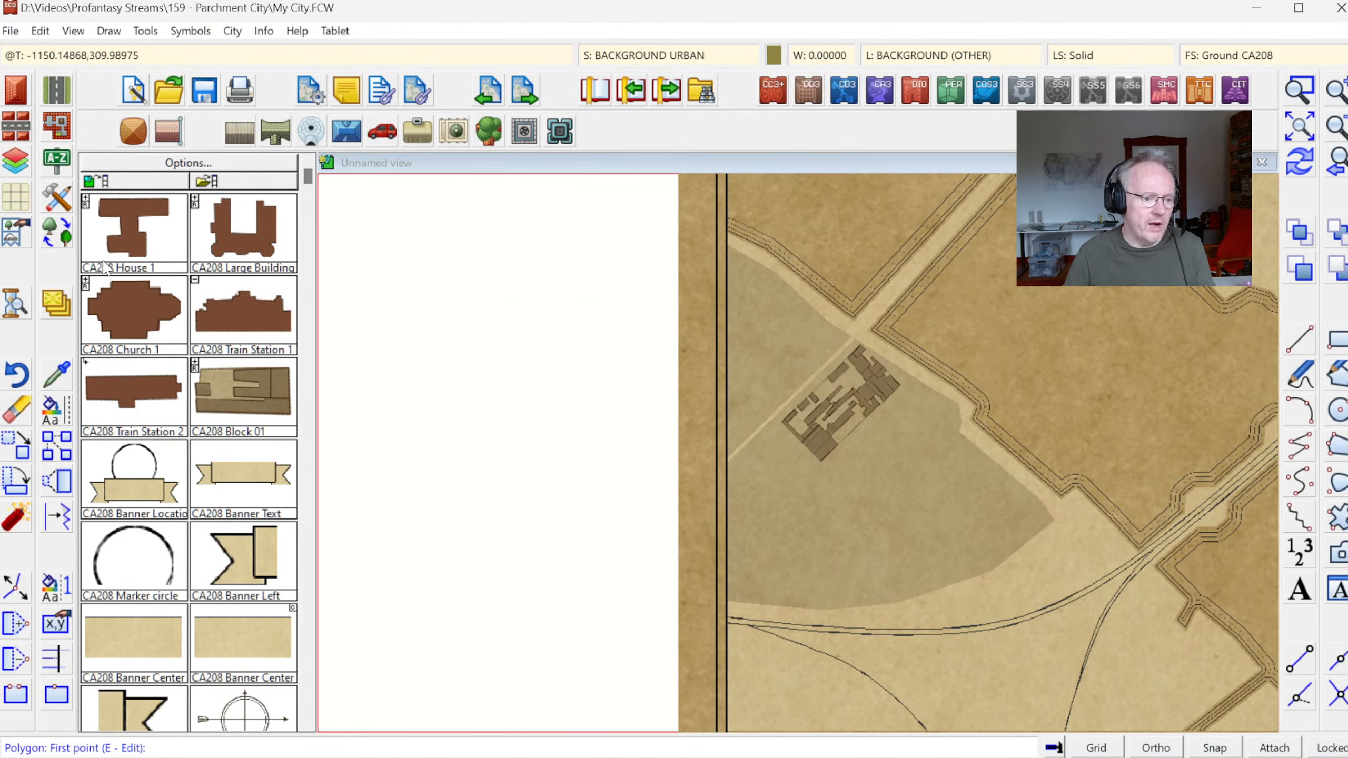
- Erase the urban area polygon from the land southwest of the districts and redraw the map
click(14, 415)
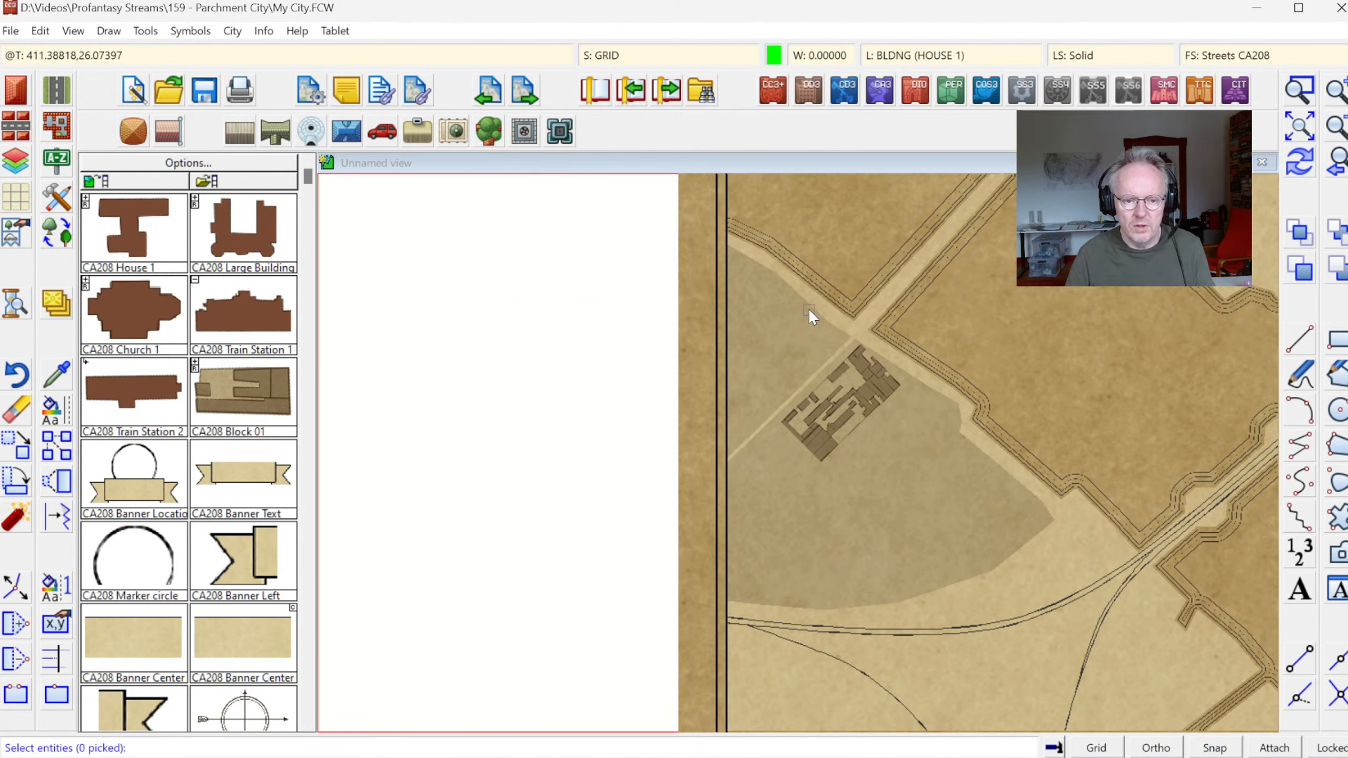
click(809, 308)
right_click(771, 307)
click(772, 312)
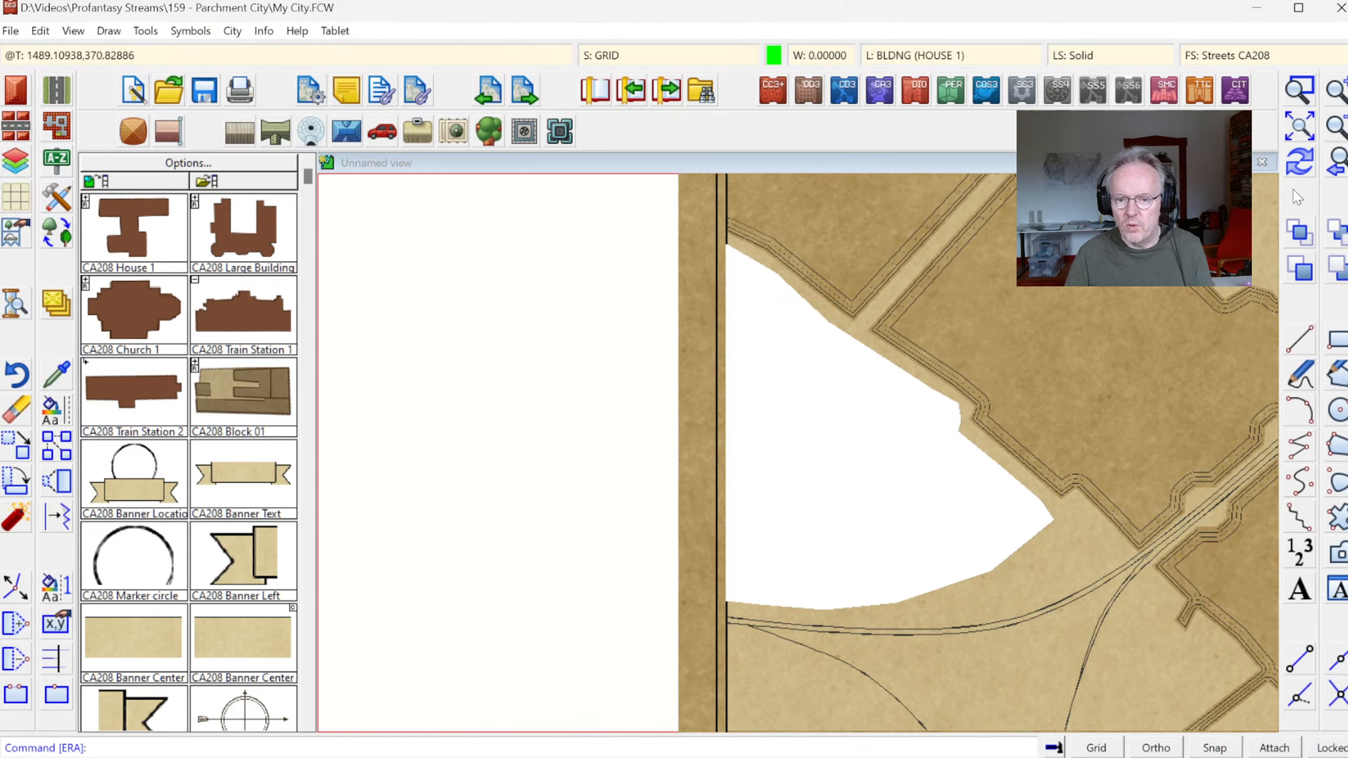
click(1307, 166)
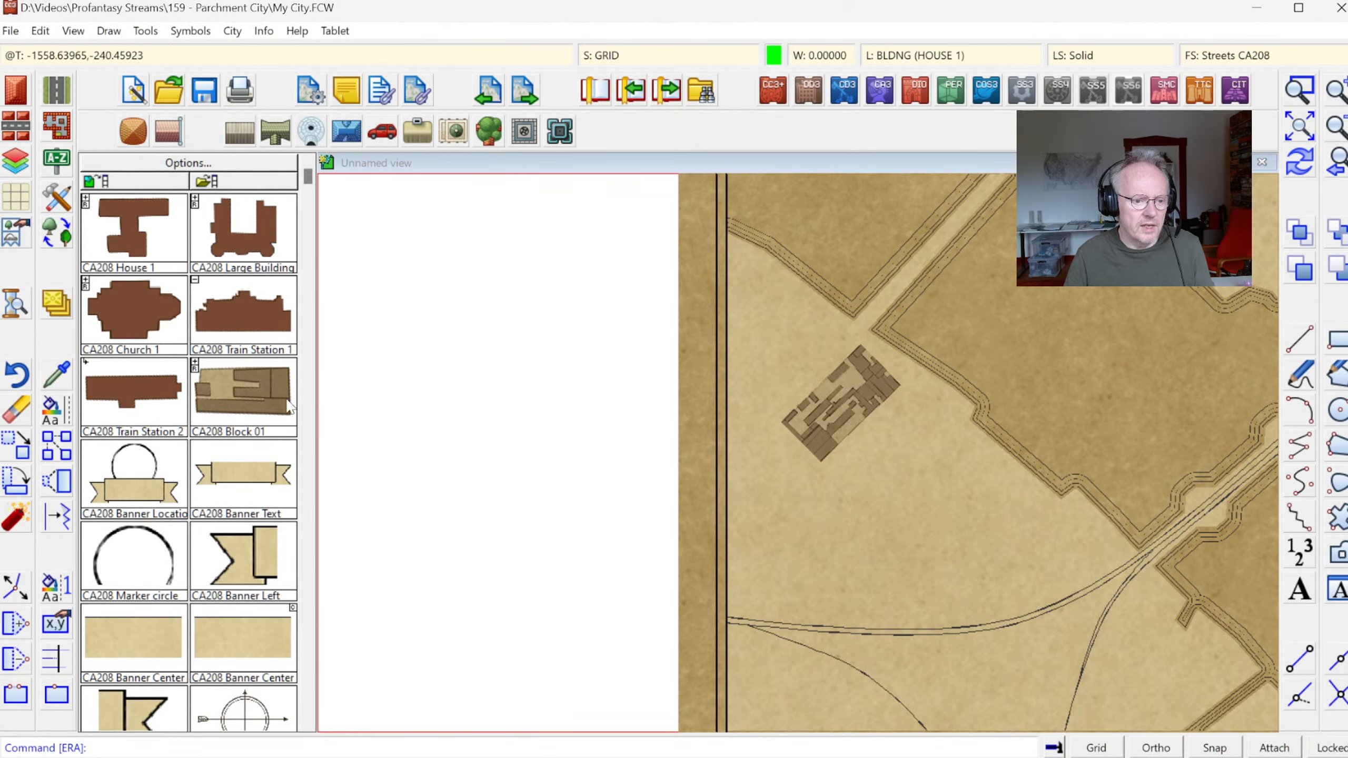
- Place two small CA208 Block 01 collection blocks northwest of the first block, between it and the northwest district
click(228, 385)
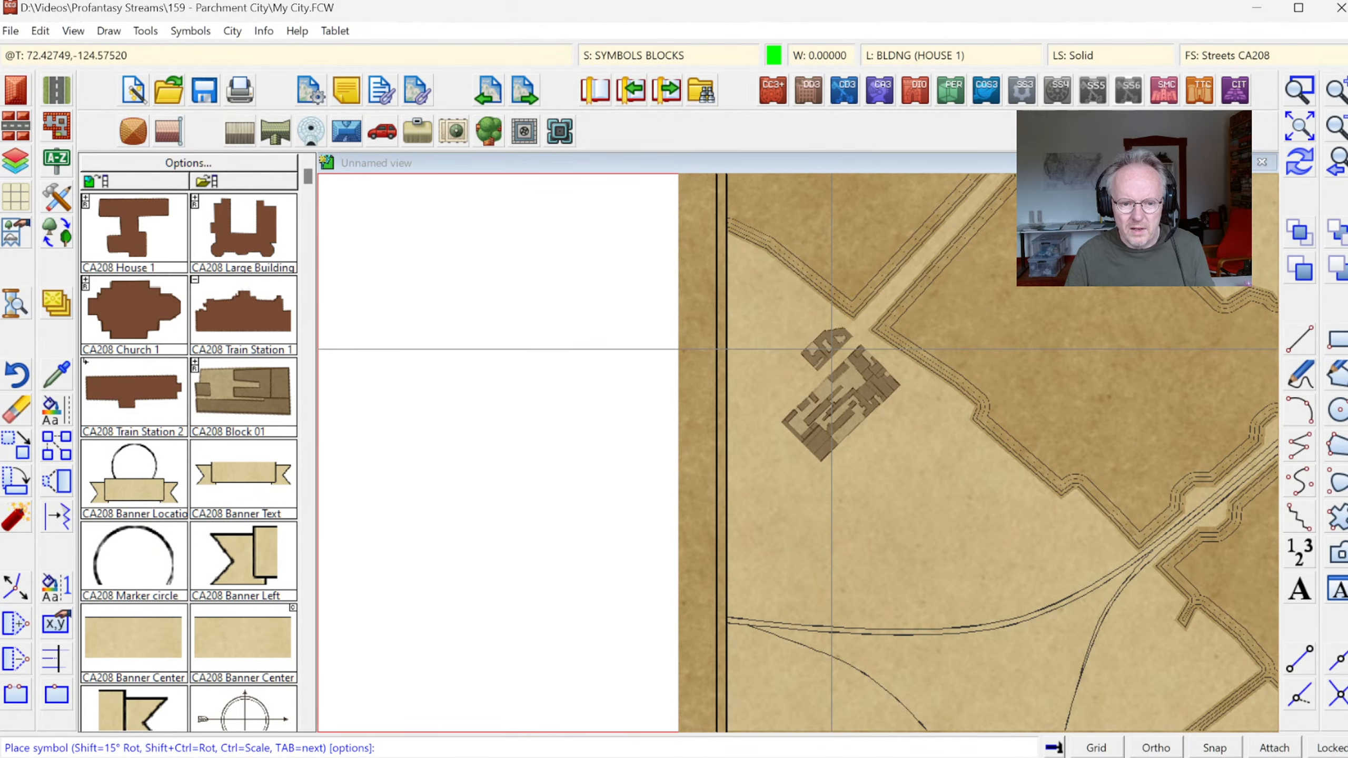
click(831, 350)
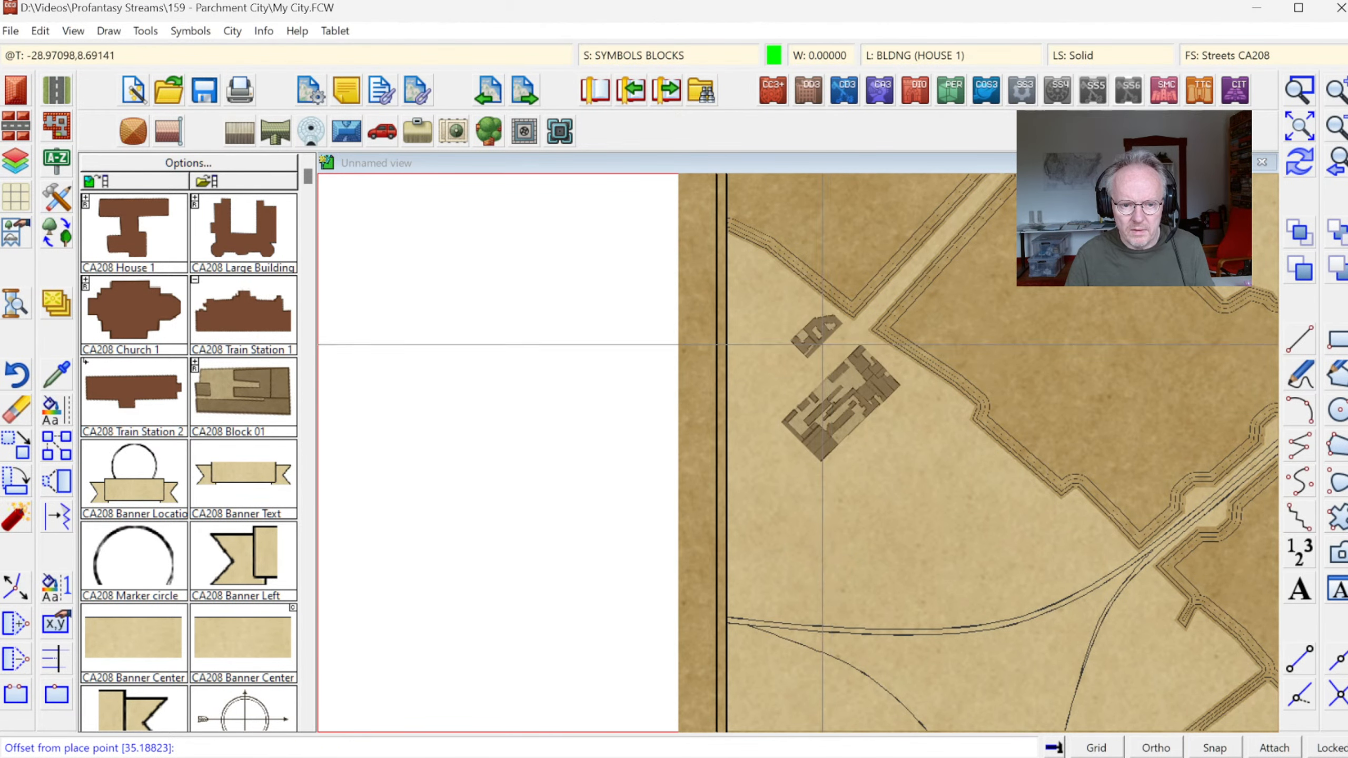
click(831, 351)
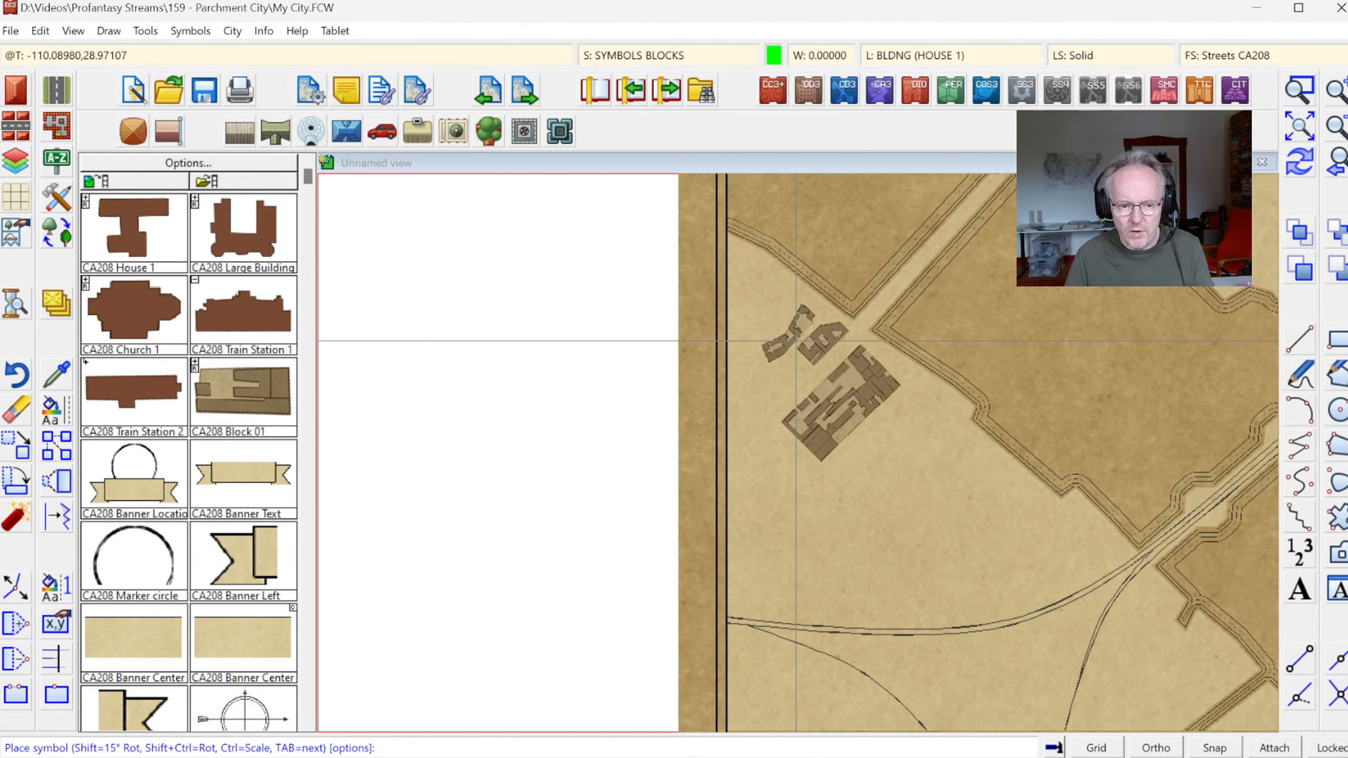
click(796, 340)
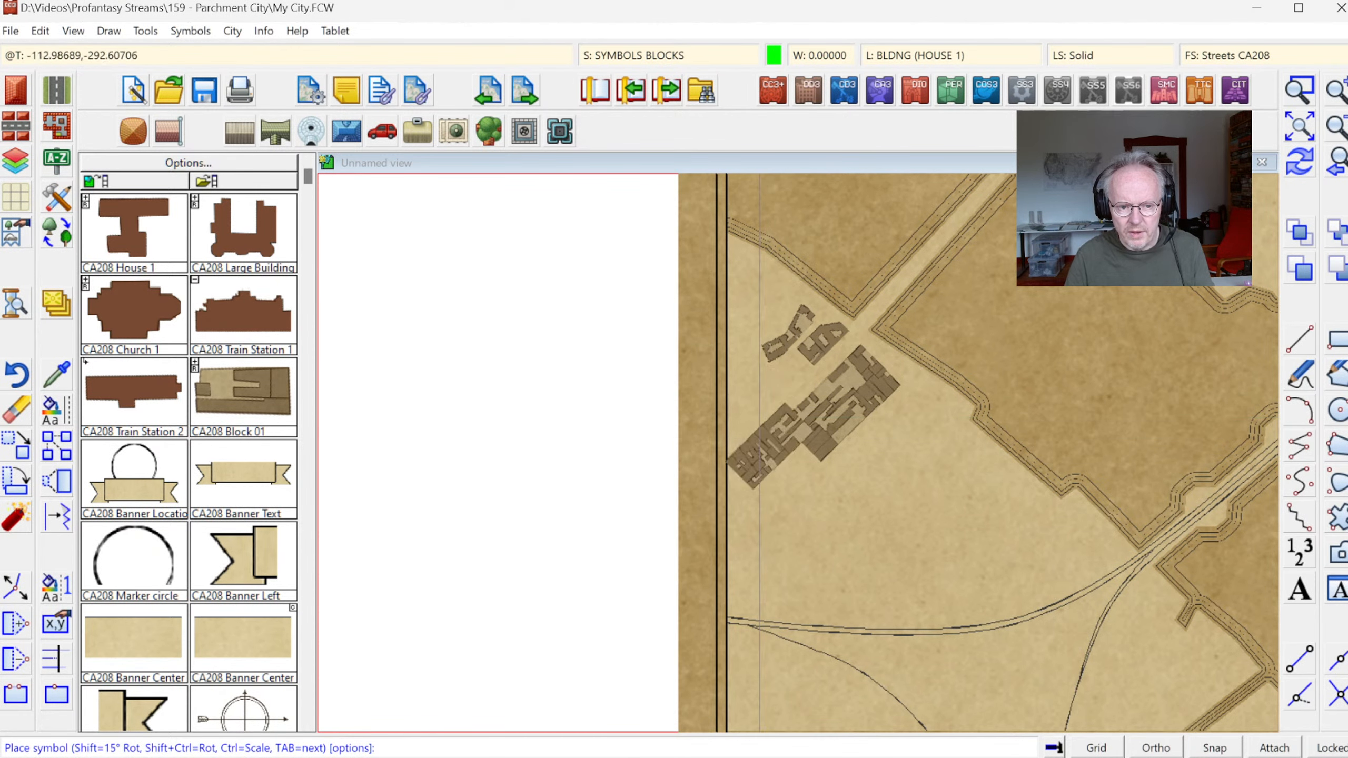
- Place two more blocks across the west map border parallel to the first block, and one rotated to follow the northwest district's lower edge
key(ctrl+shift)
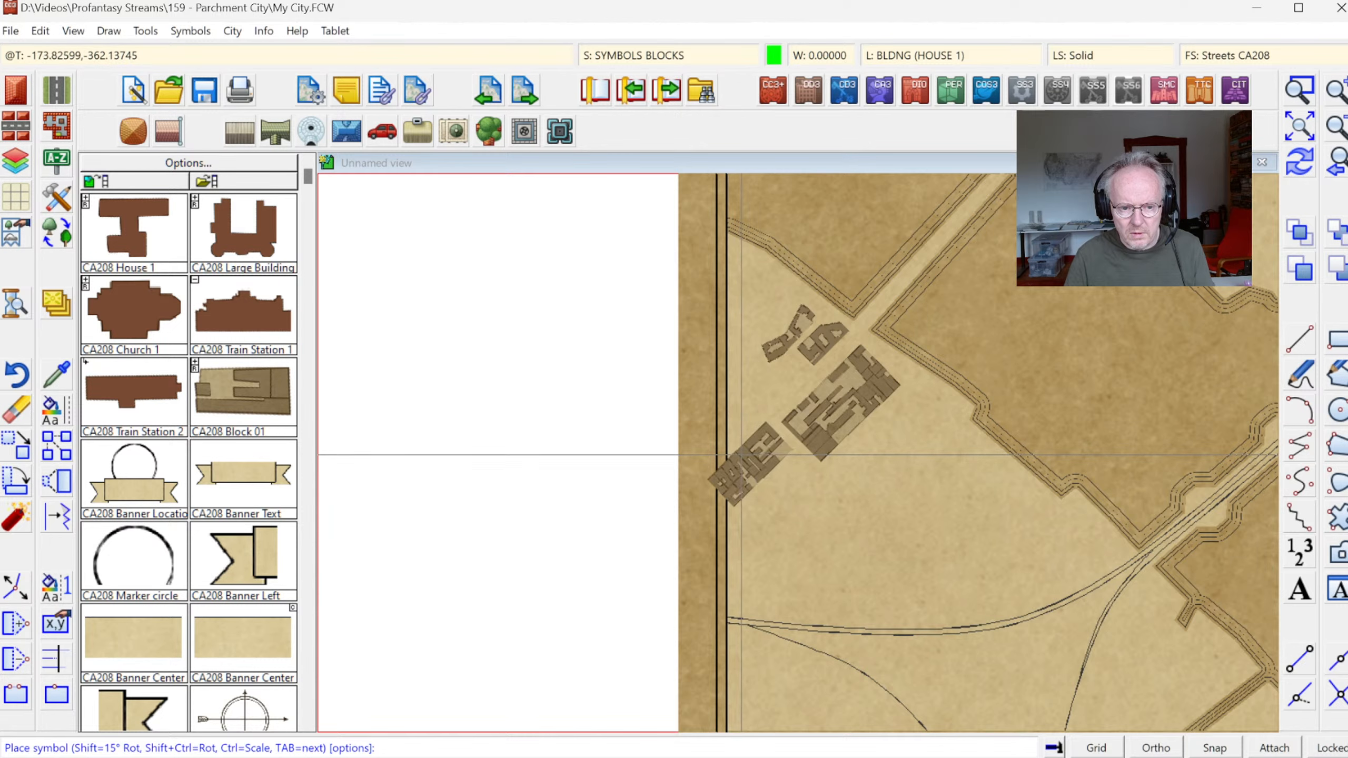
click(741, 456)
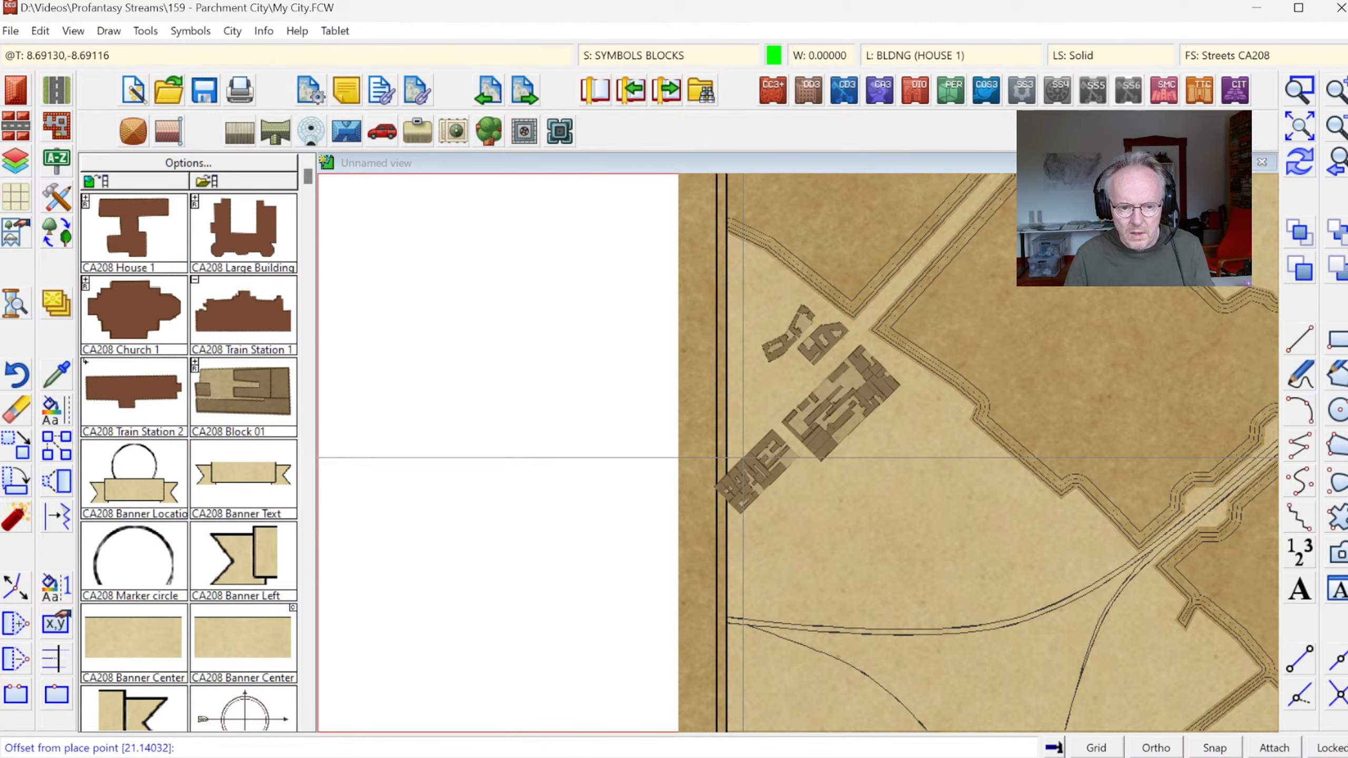
click(745, 458)
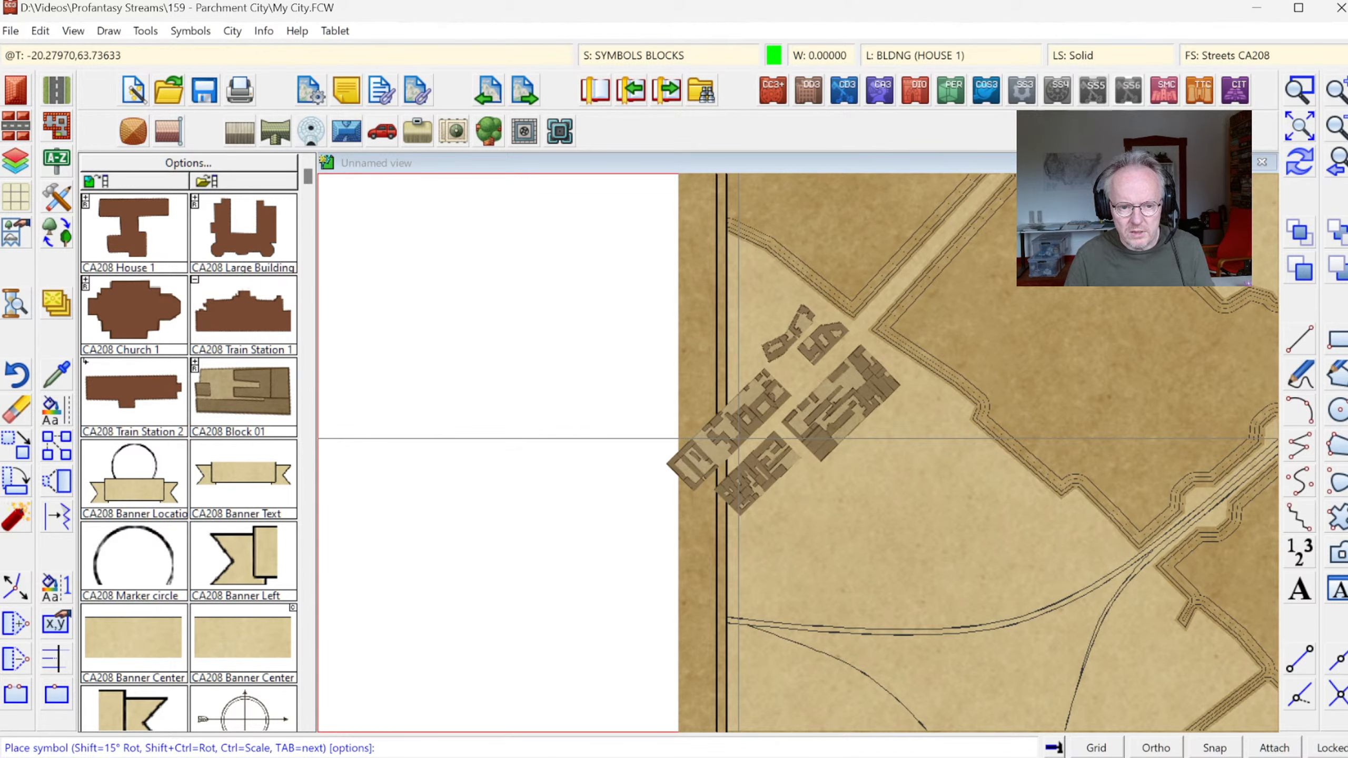
click(738, 439)
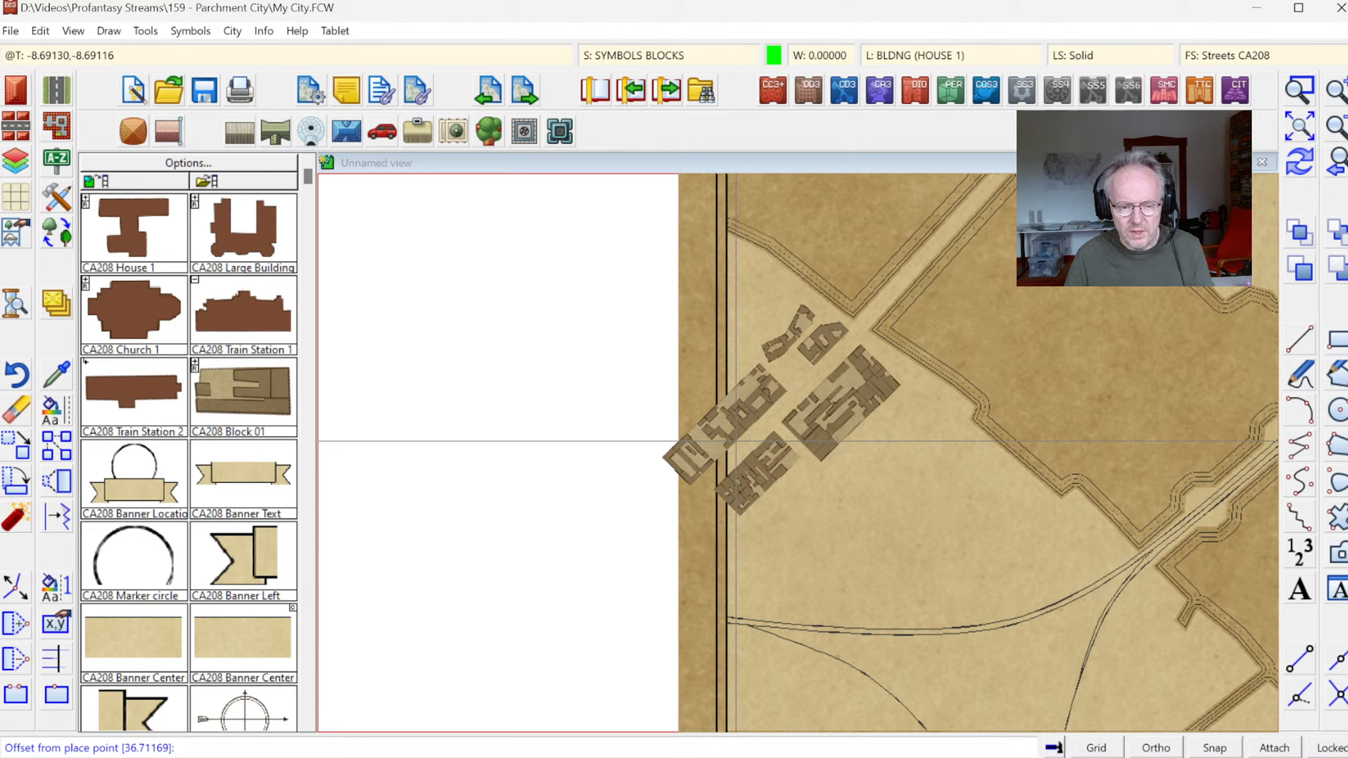
click(739, 441)
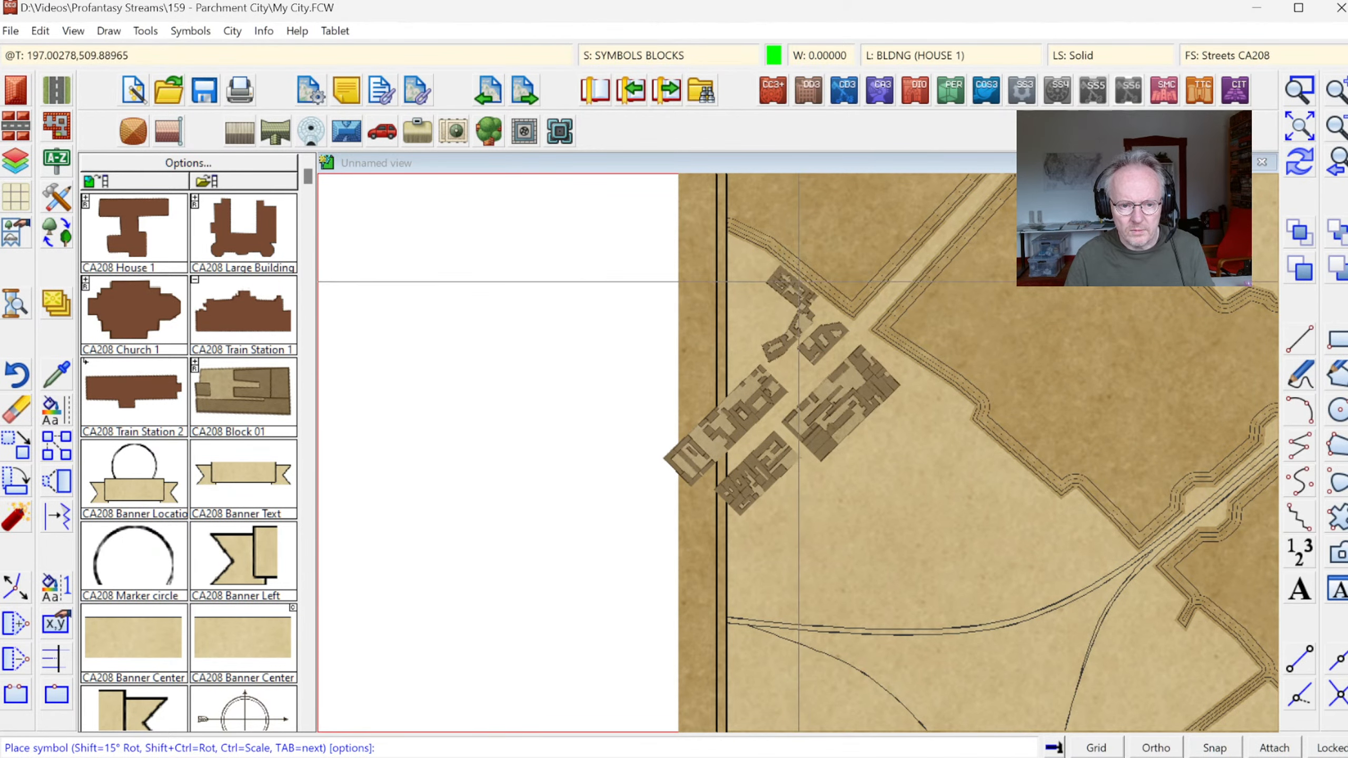
click(770, 277)
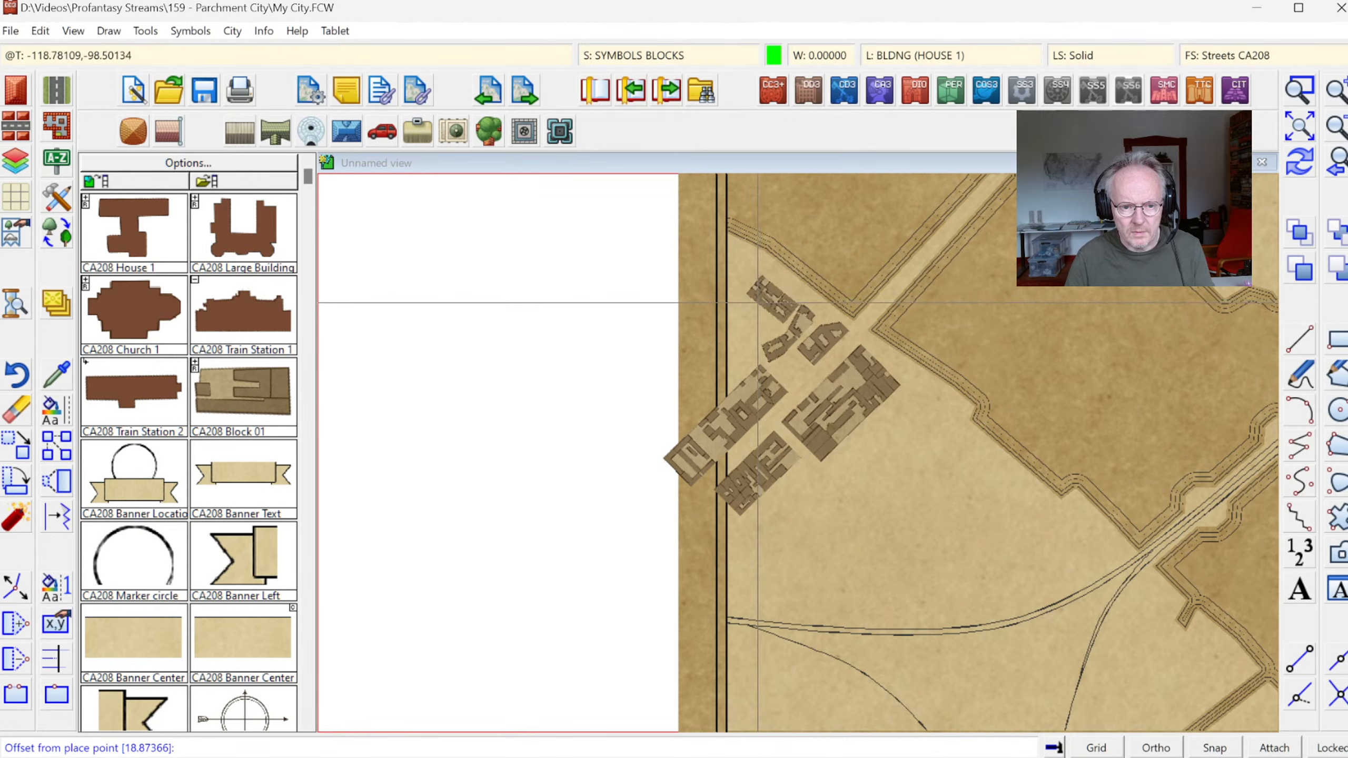
click(756, 302)
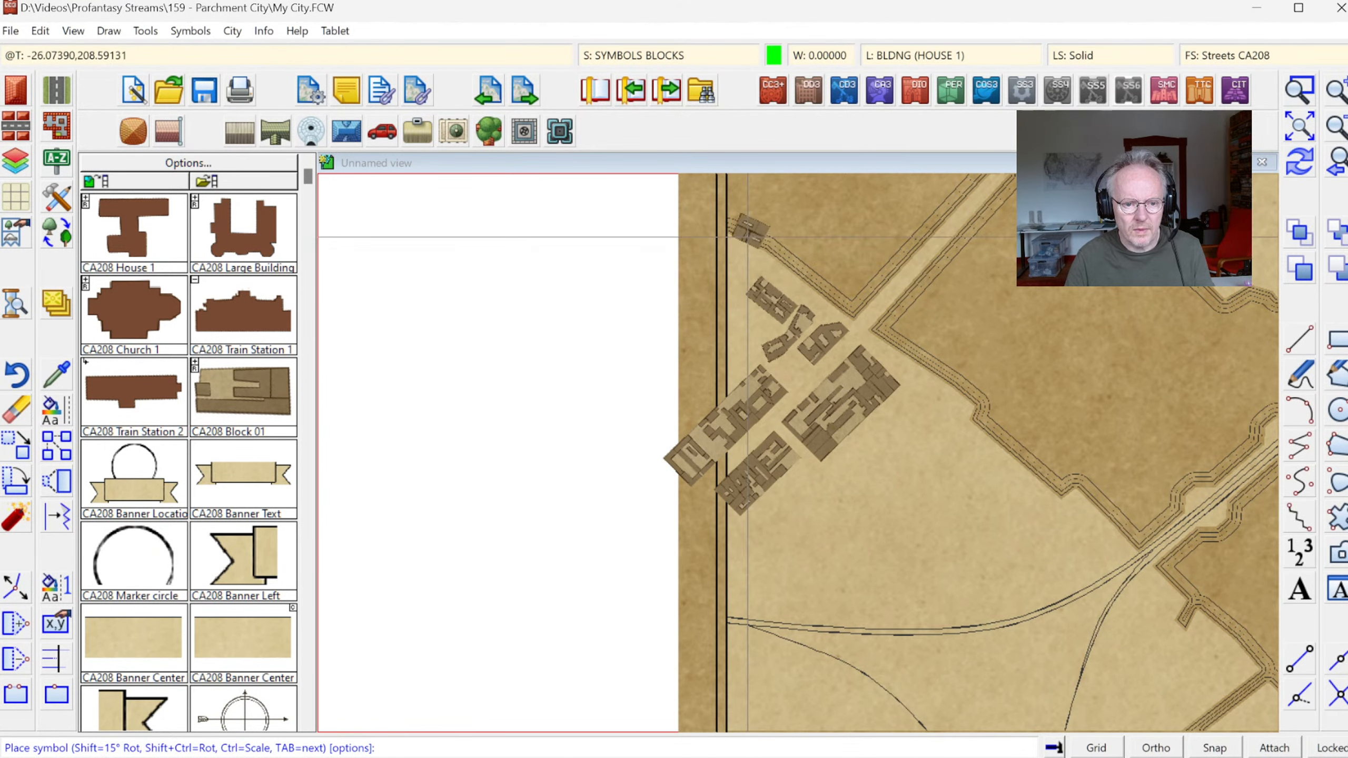
- Place a small block at the west end of the northwest district's lower edge and a larger rotated block across the west map border
click(735, 268)
click(721, 282)
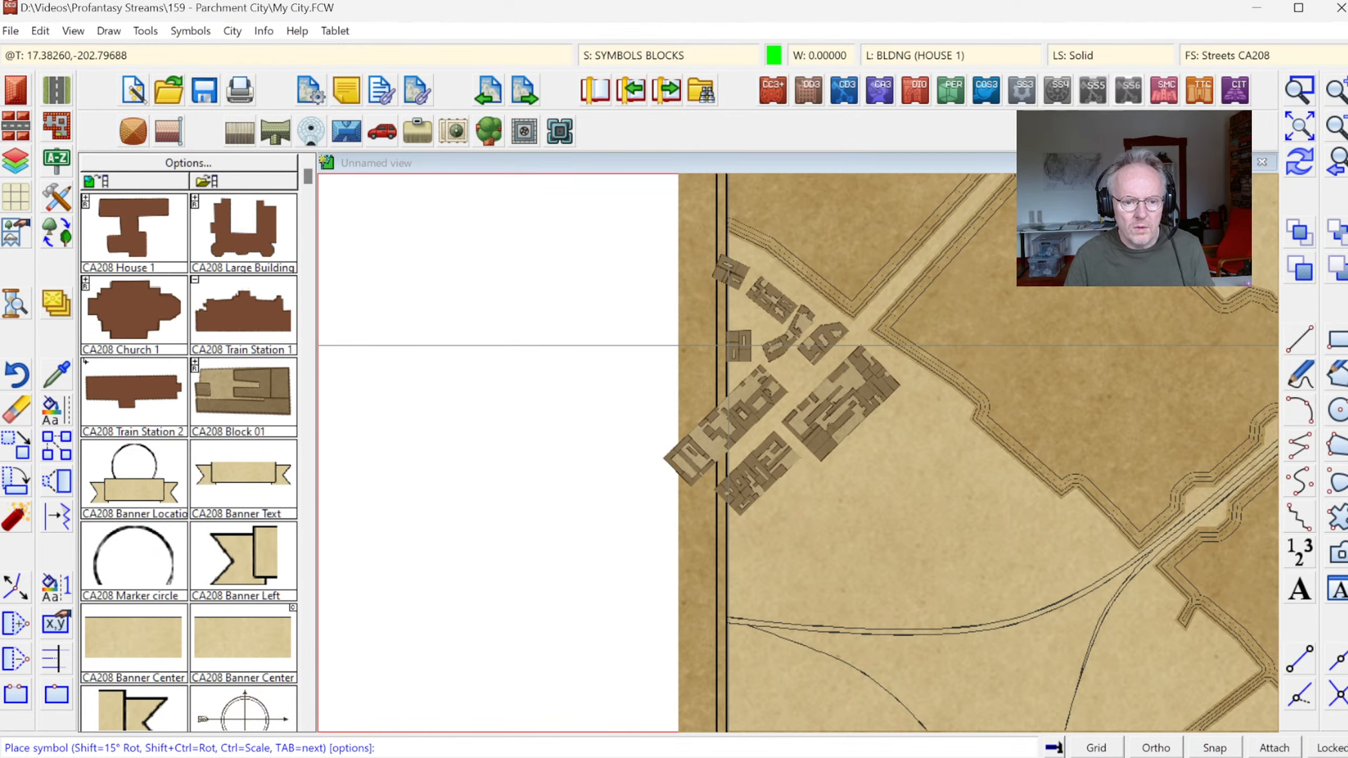
key(Tab)
key(Tab)
key(Tab)
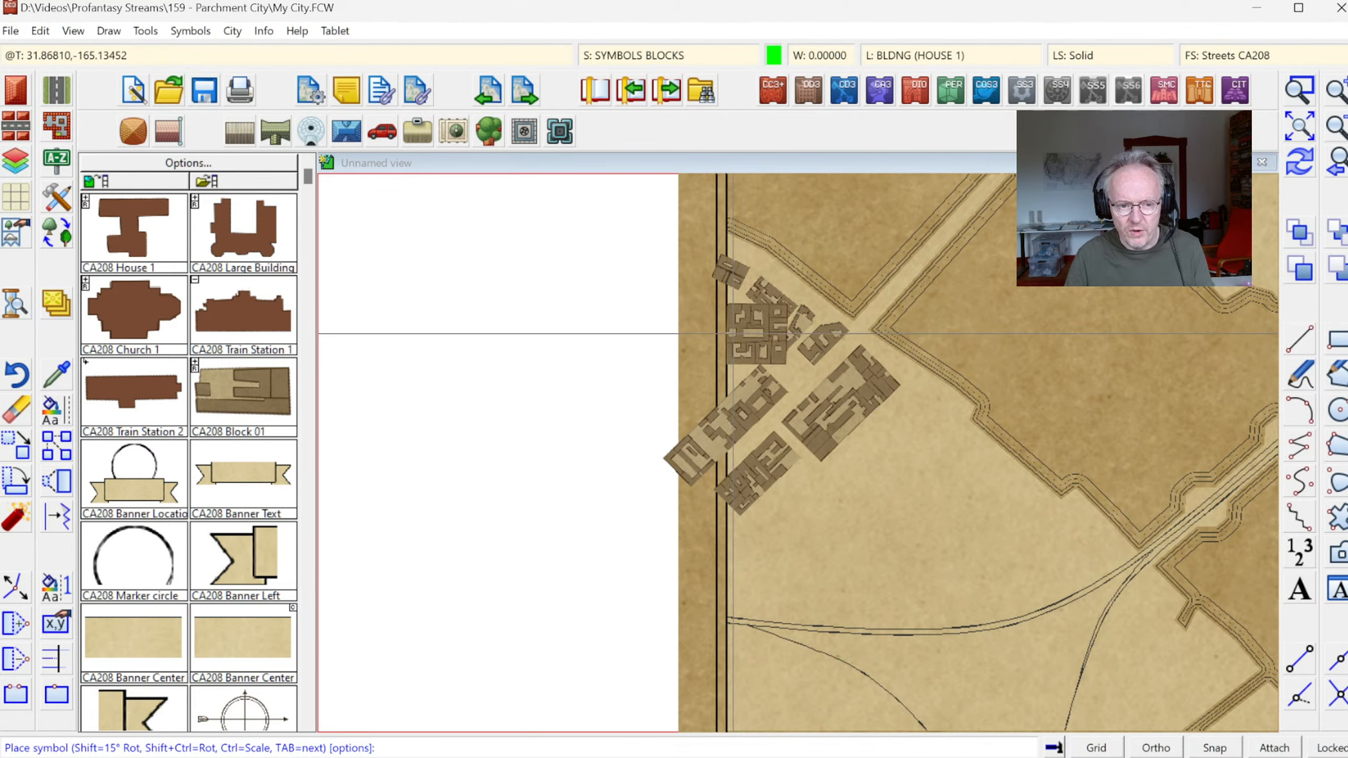
right_click(561, 313)
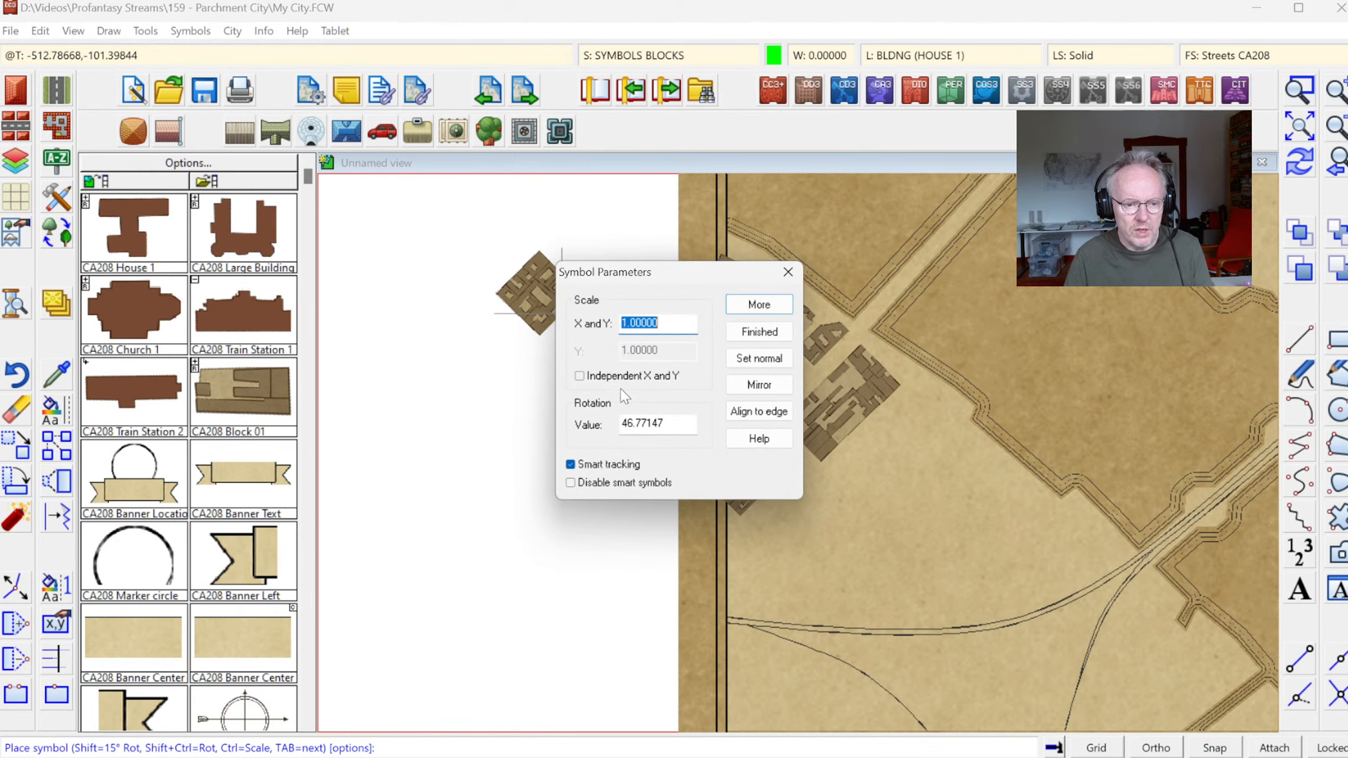
click(754, 331)
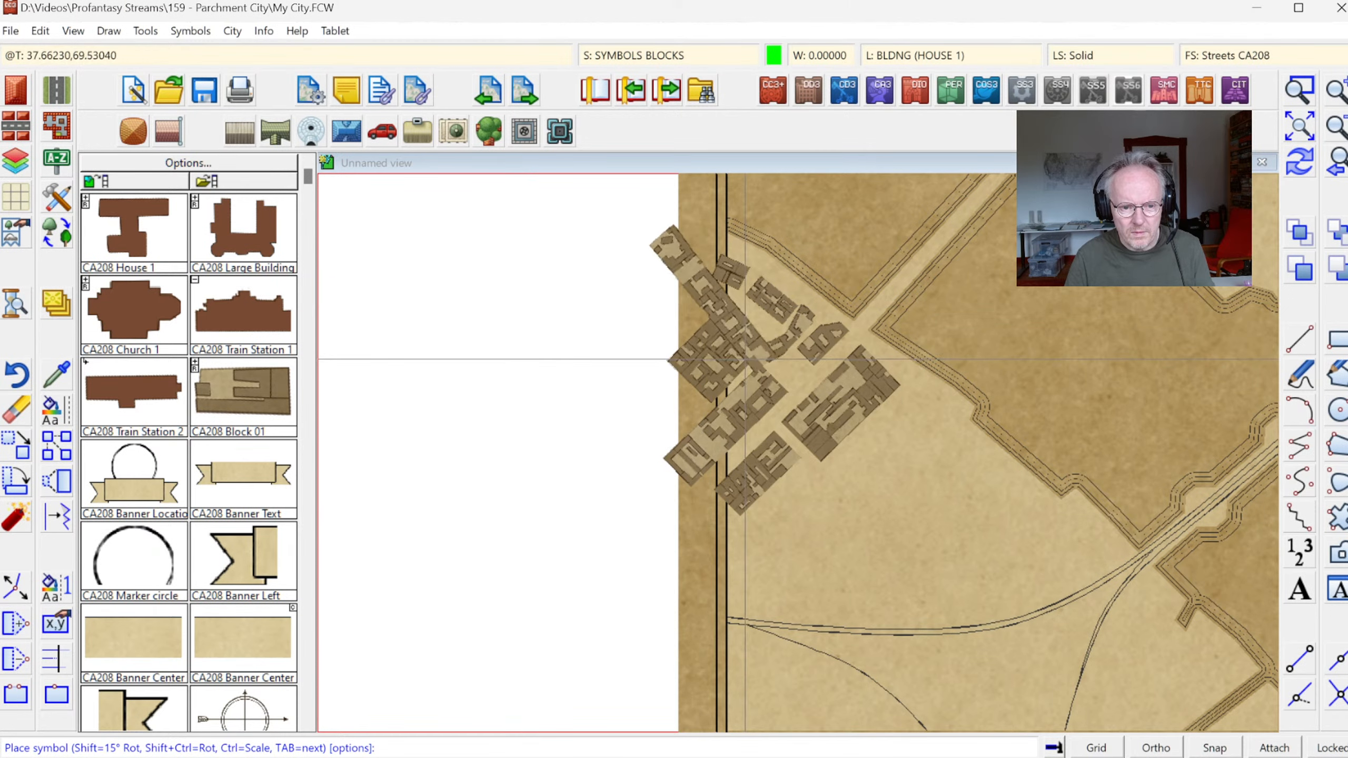
- Place a row of three blocks southeast along the large district's southwest edge, plus two larger blocks on its southwest side
key(Tab)
key(Tab)
key(Tab)
key(Tab)
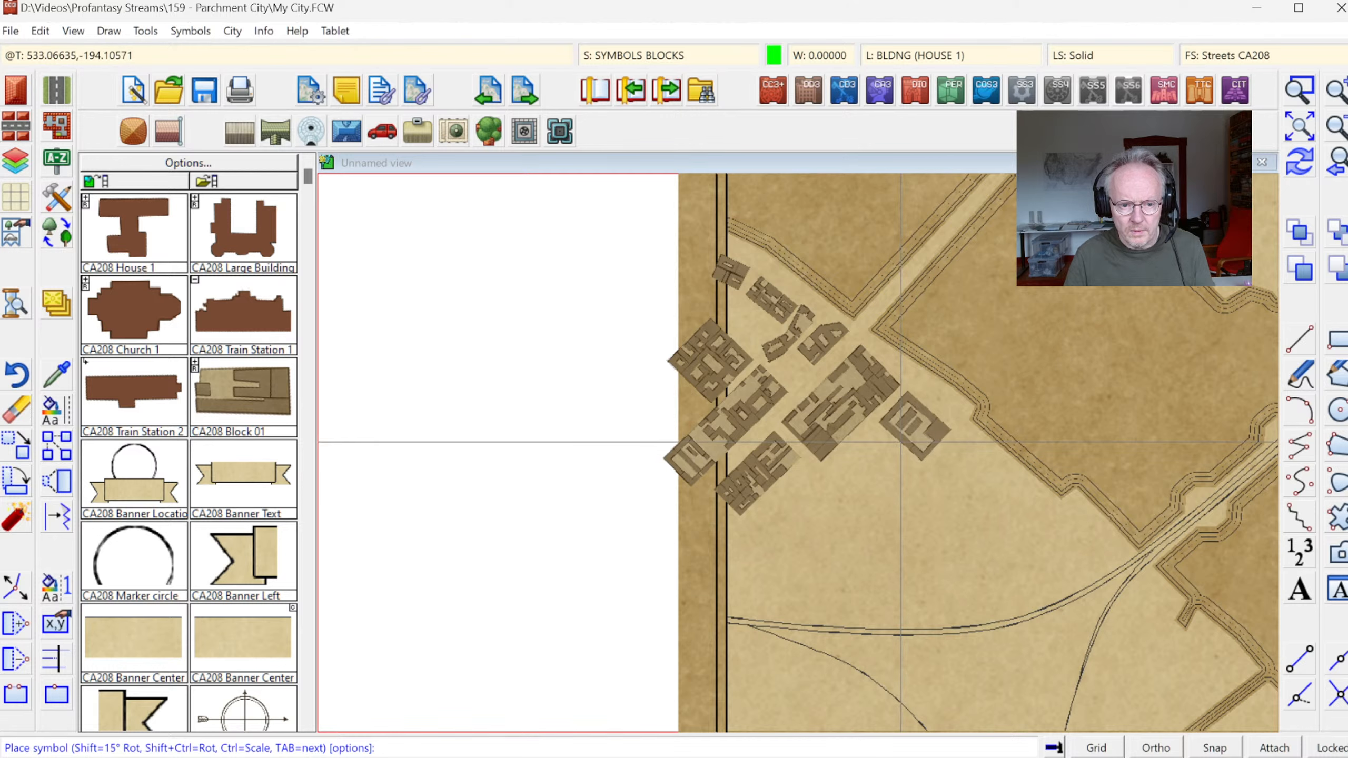
click(900, 441)
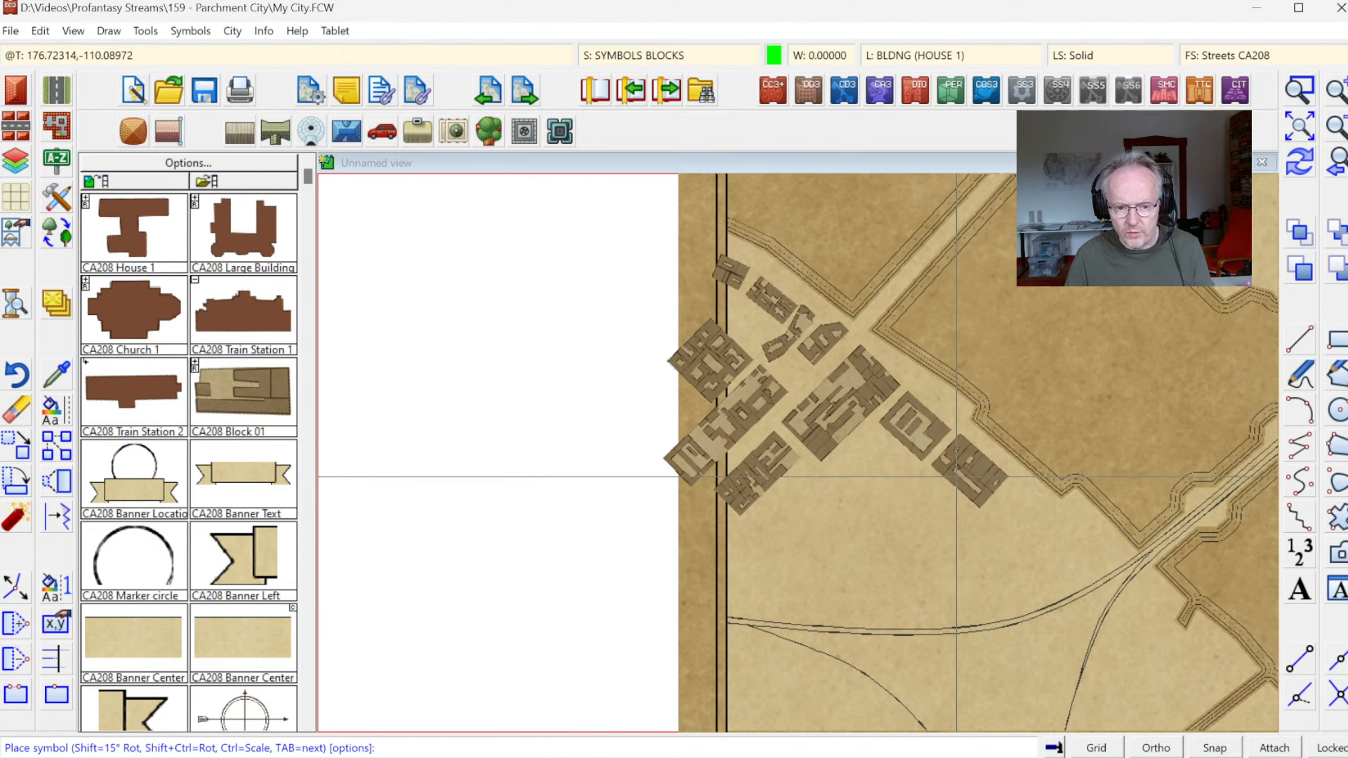
click(955, 492)
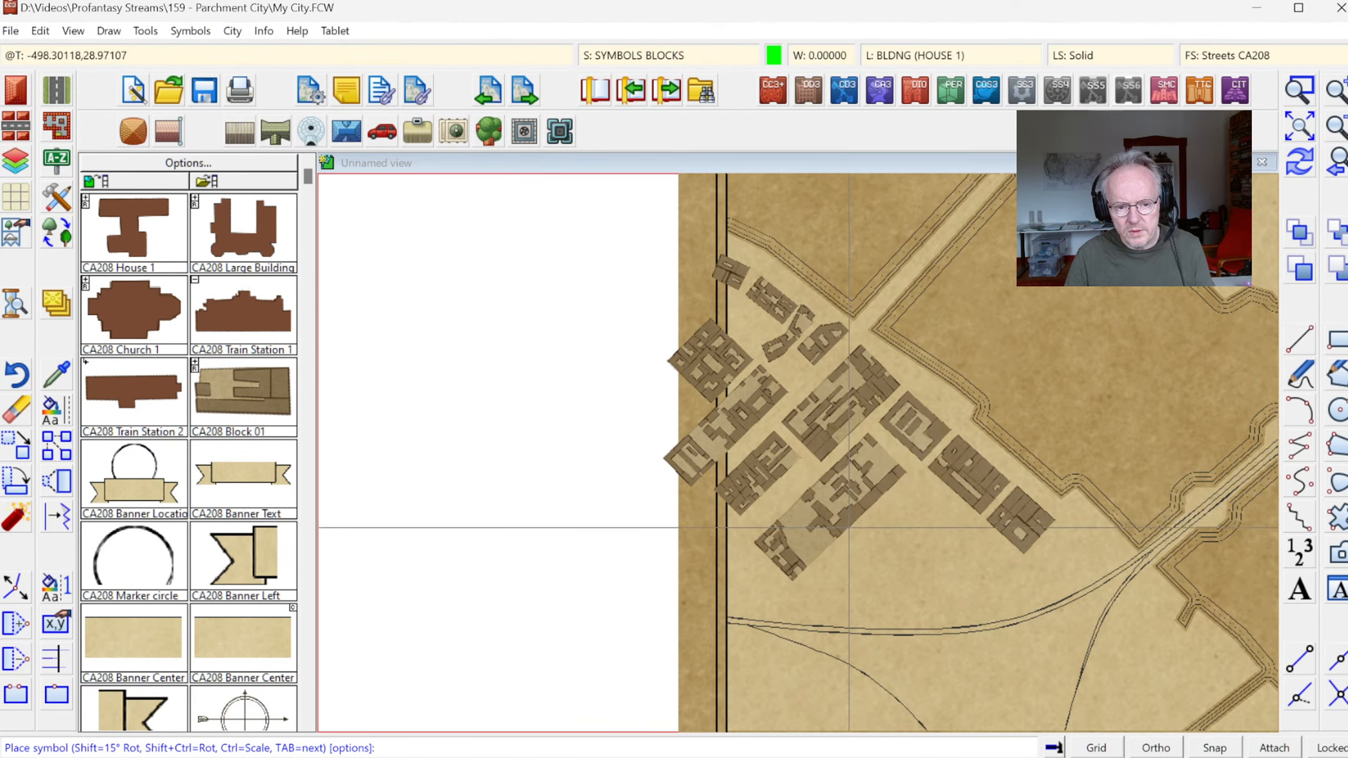
click(853, 519)
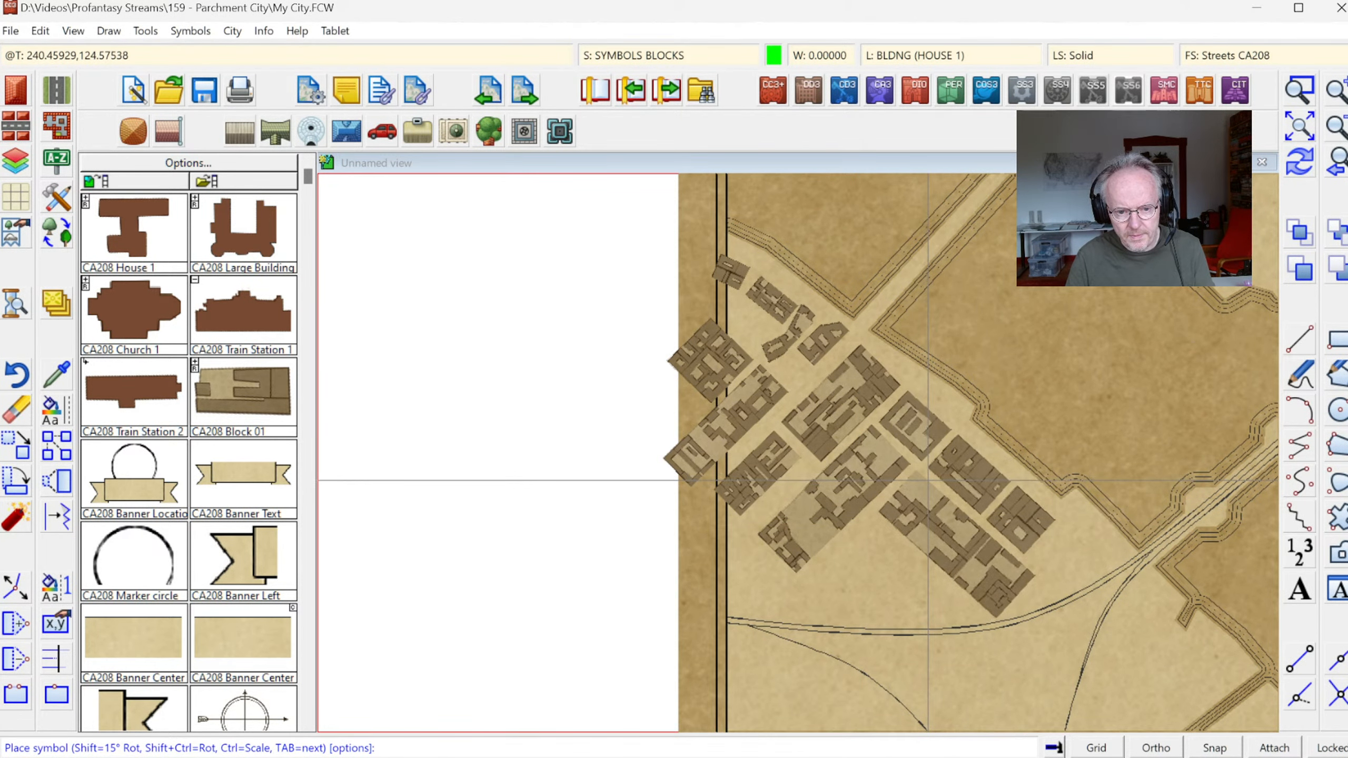
click(976, 523)
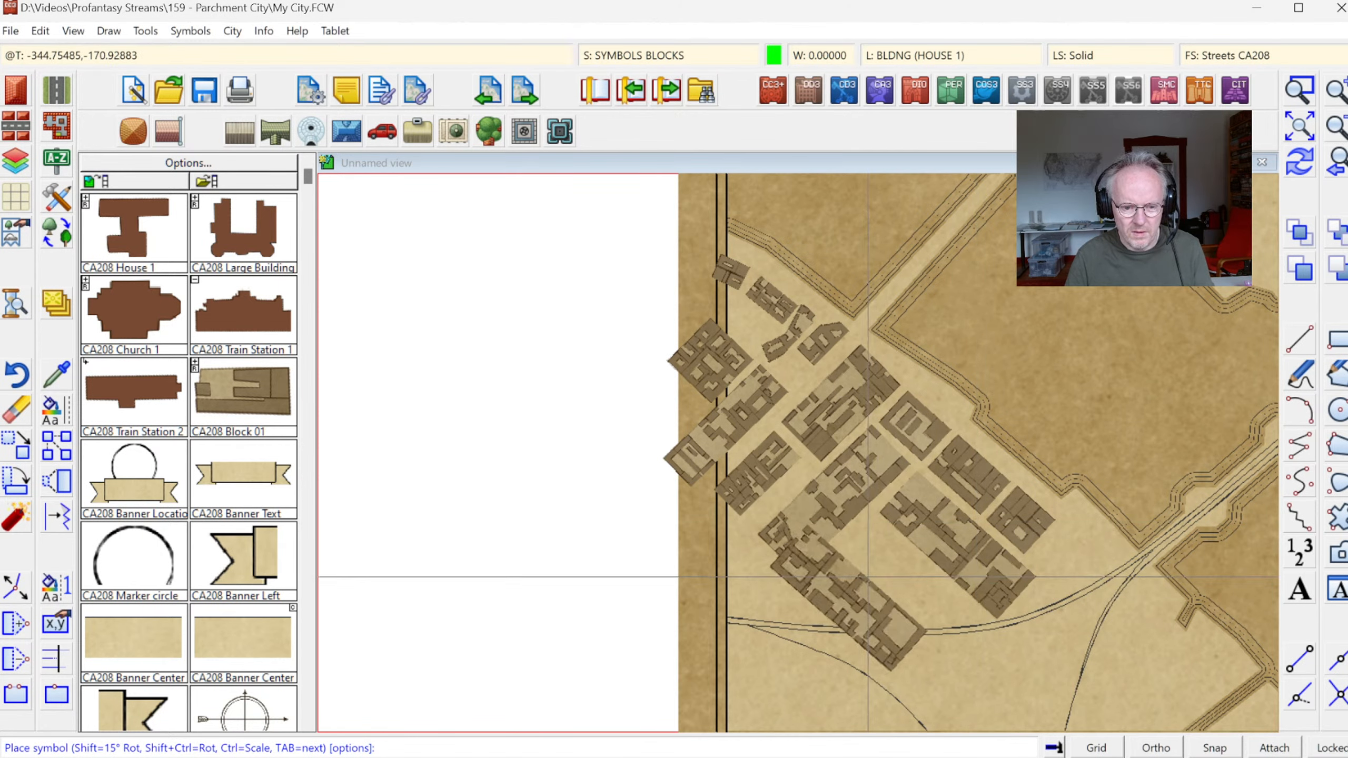
- Place a narrow block parallel to the large southwestern block and another across the west map border, just north of the railway
key(Tab)
key(Tab)
key(Tab)
key(Tab)
key(Tab)
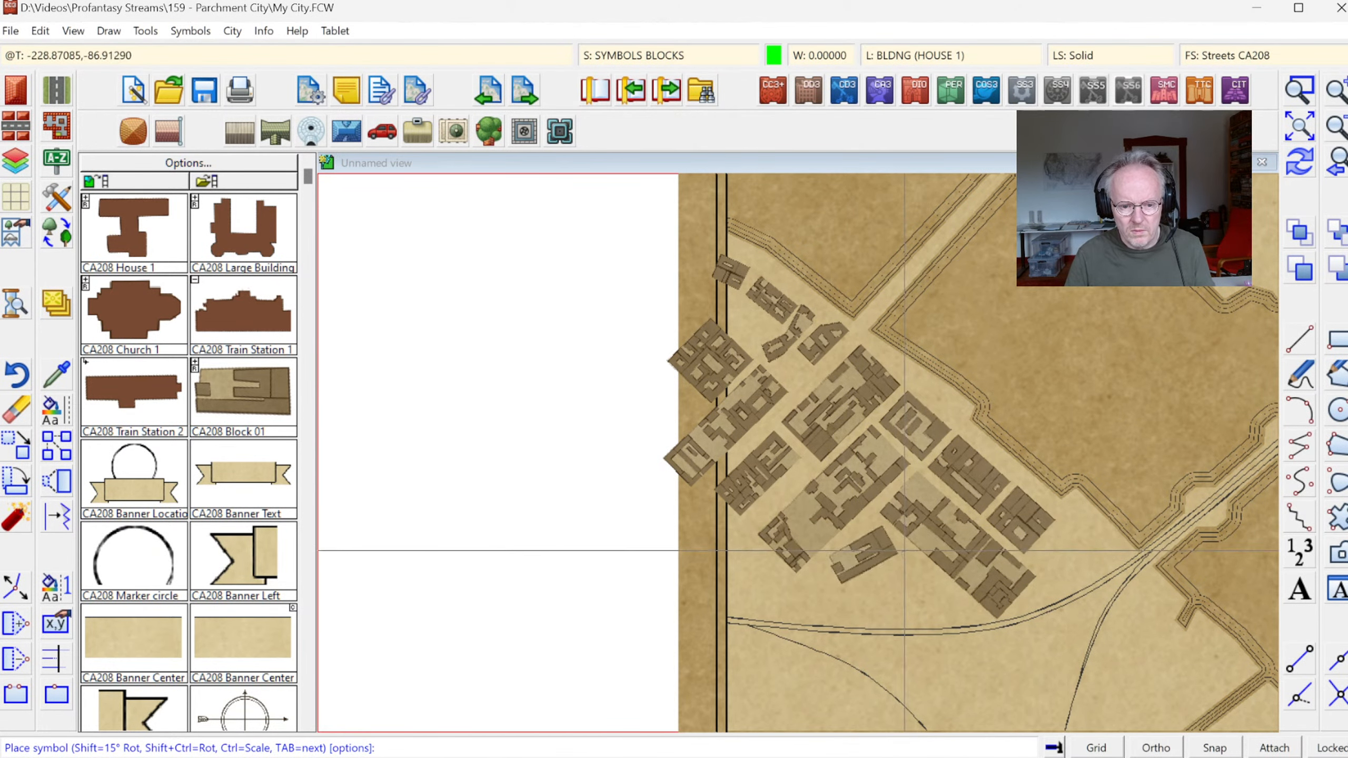
click(870, 561)
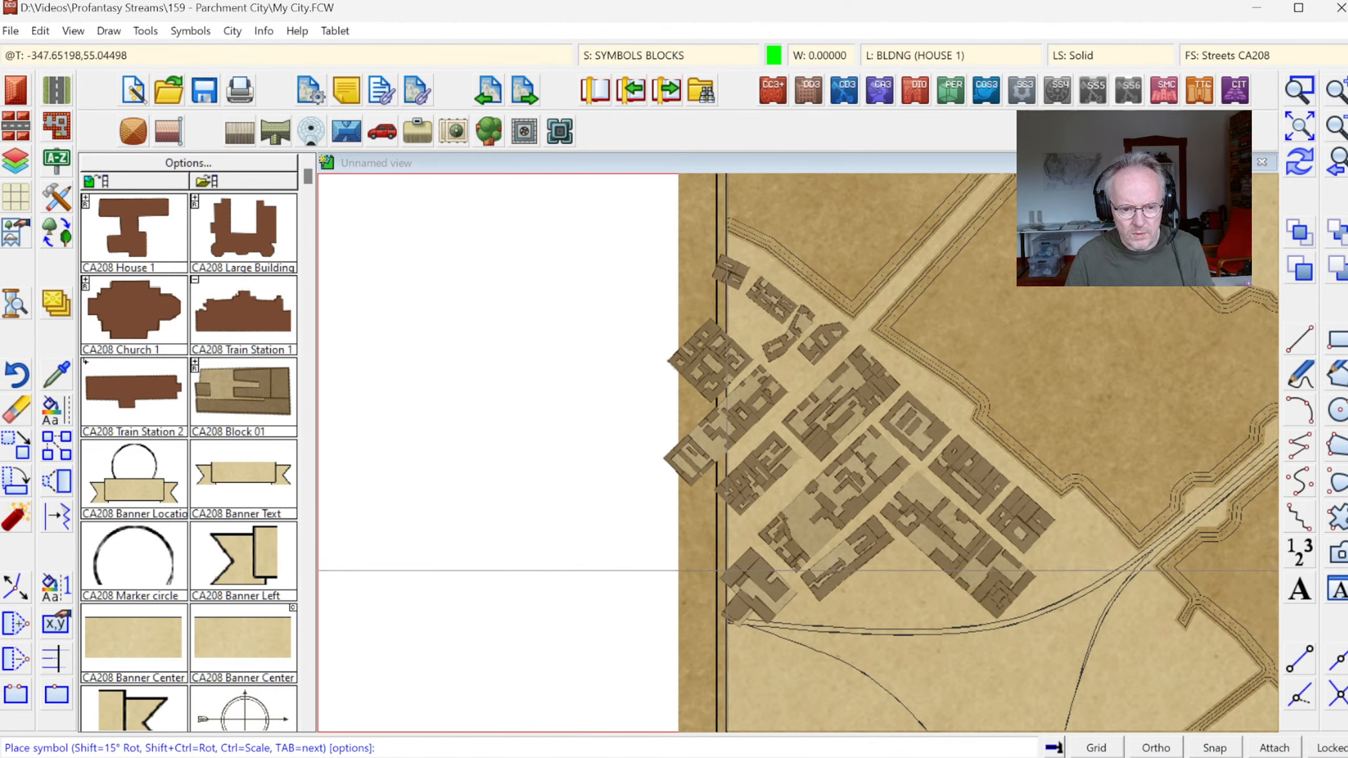
key(Tab)
key(Tab)
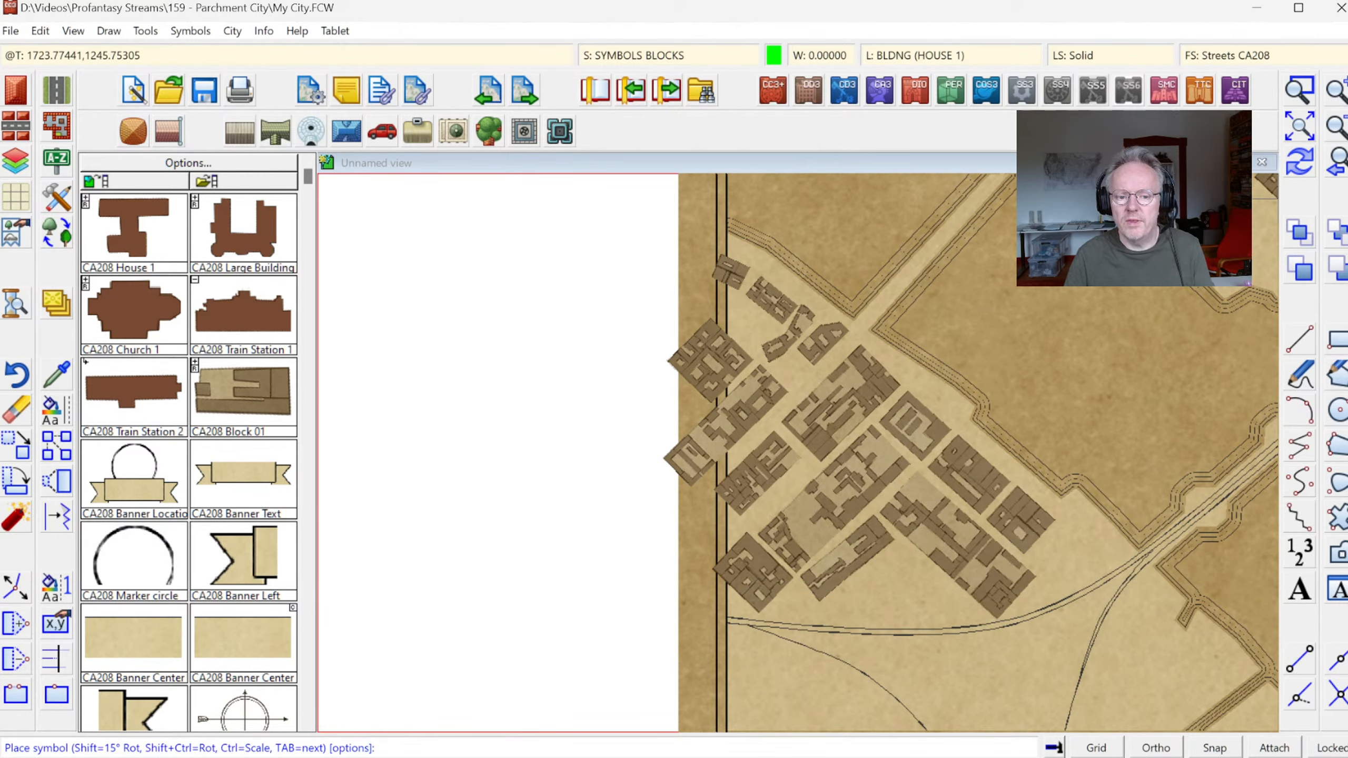
- Draw an Area, Yard polygon filling the roughly triangular gap between the two southern blocks and the railway line
click(1298, 89)
click(743, 475)
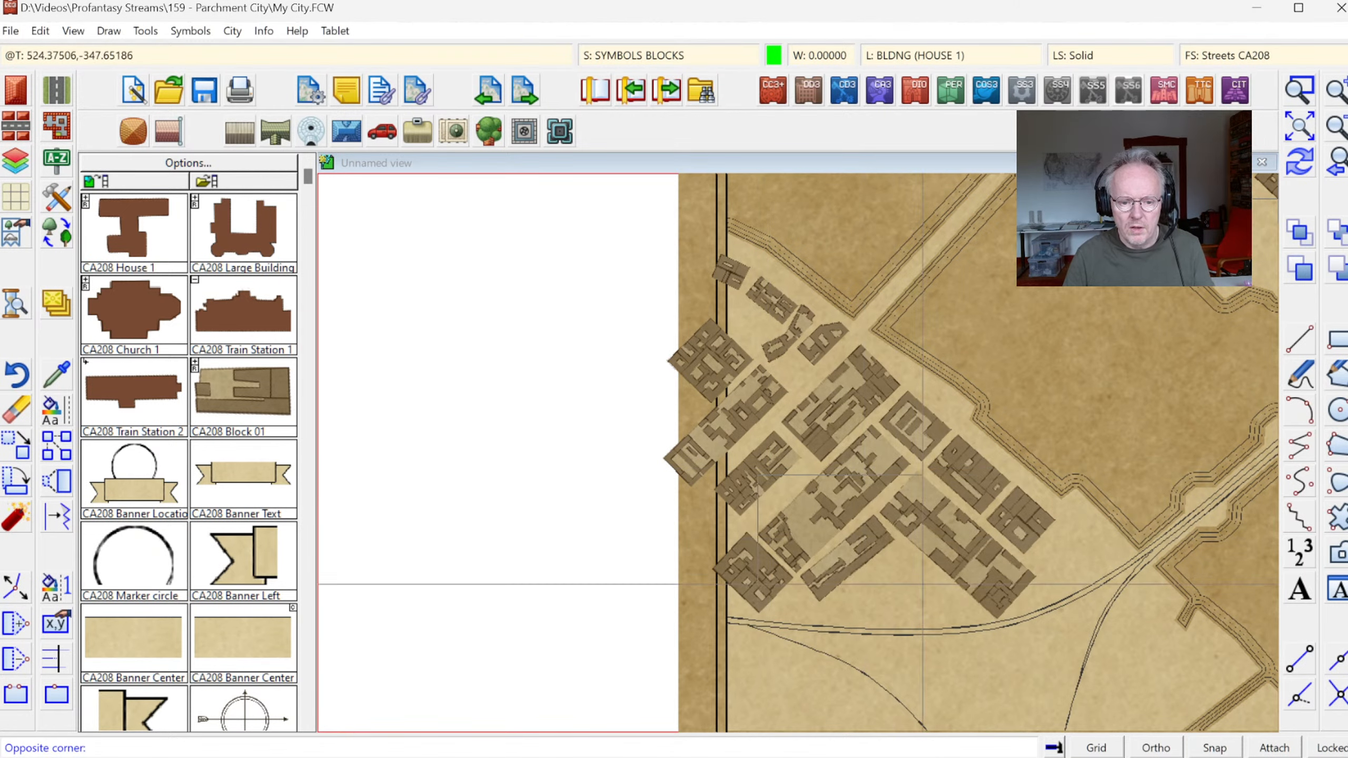
click(1038, 646)
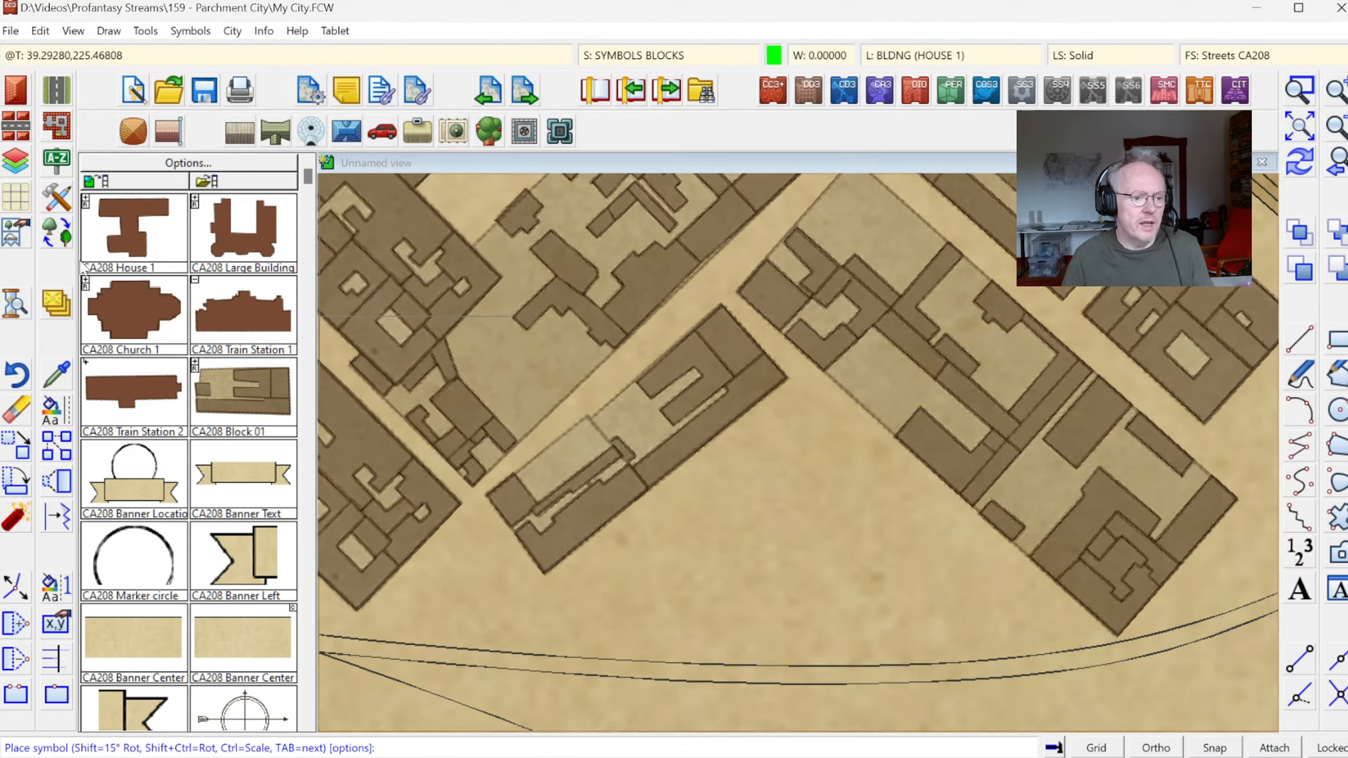
click(58, 196)
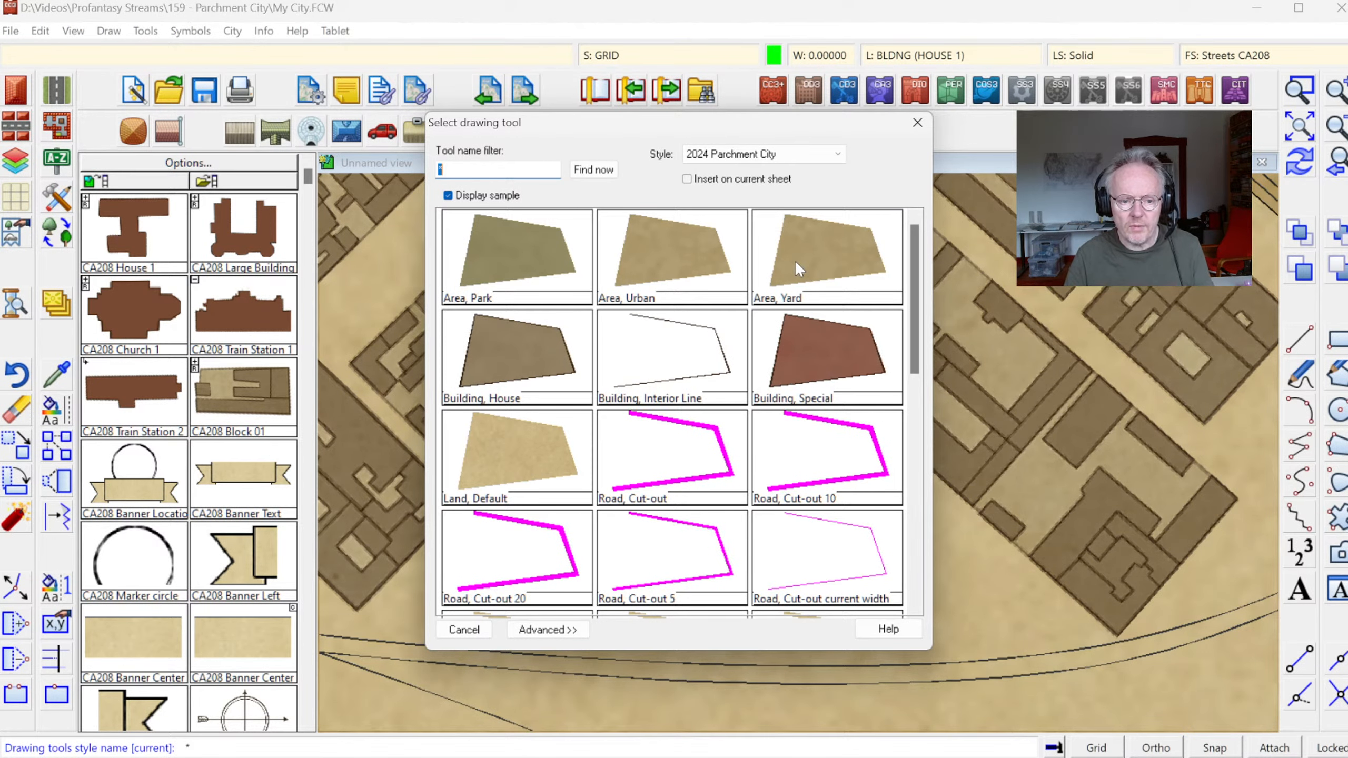
double_click(821, 266)
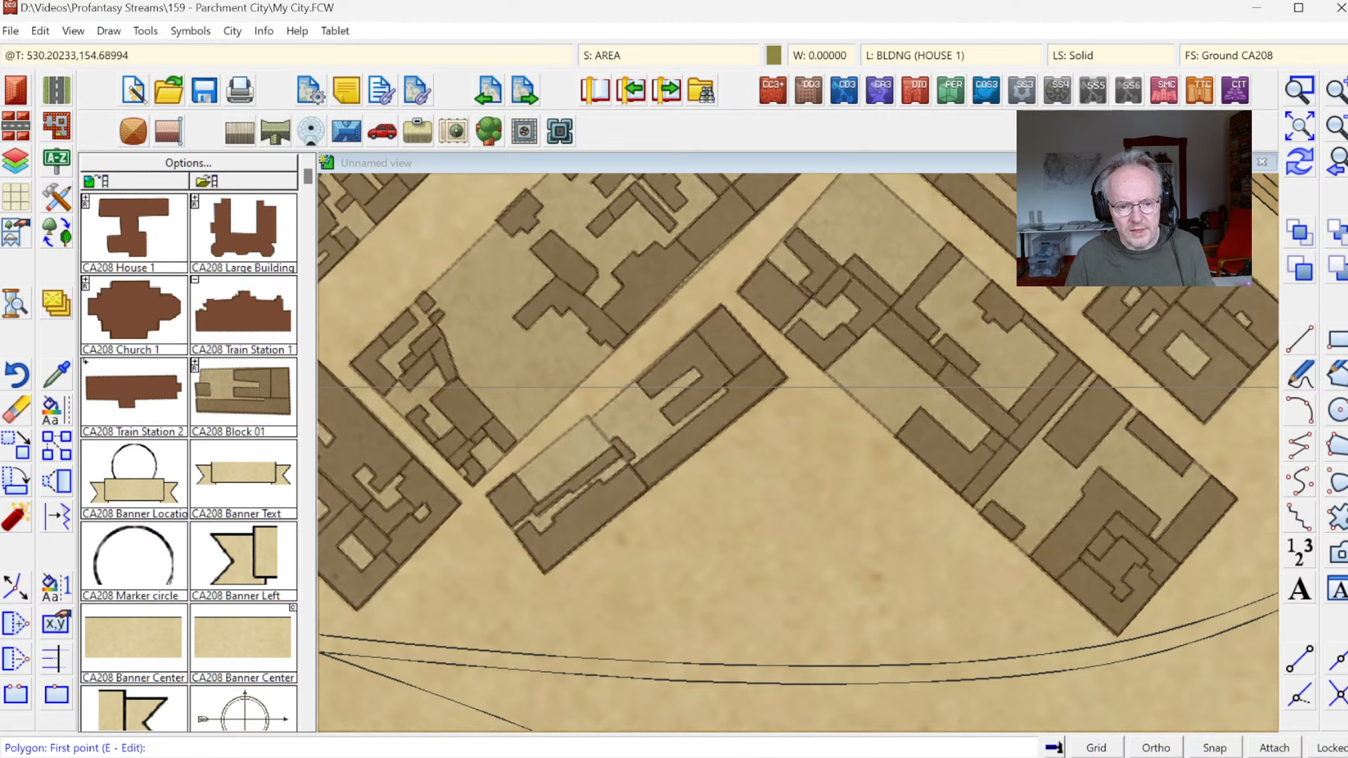
click(814, 379)
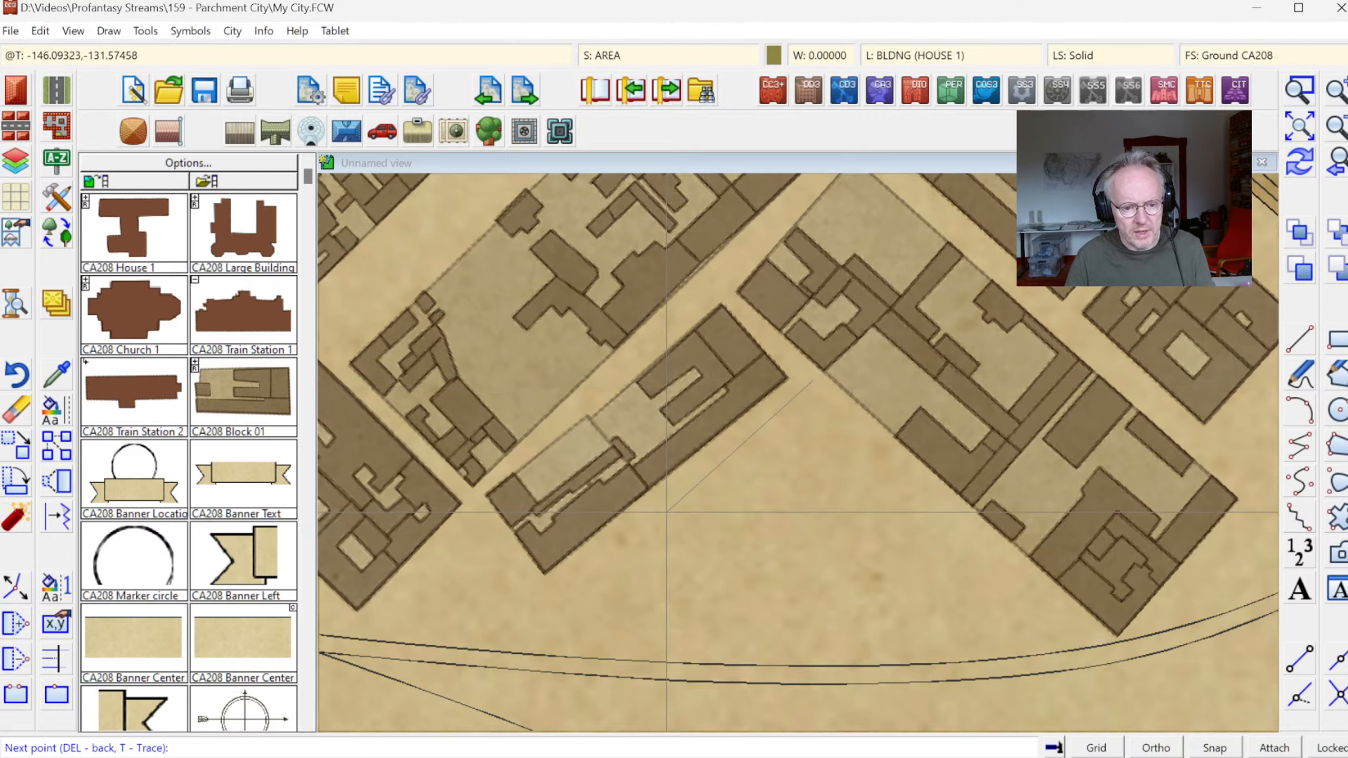
click(560, 584)
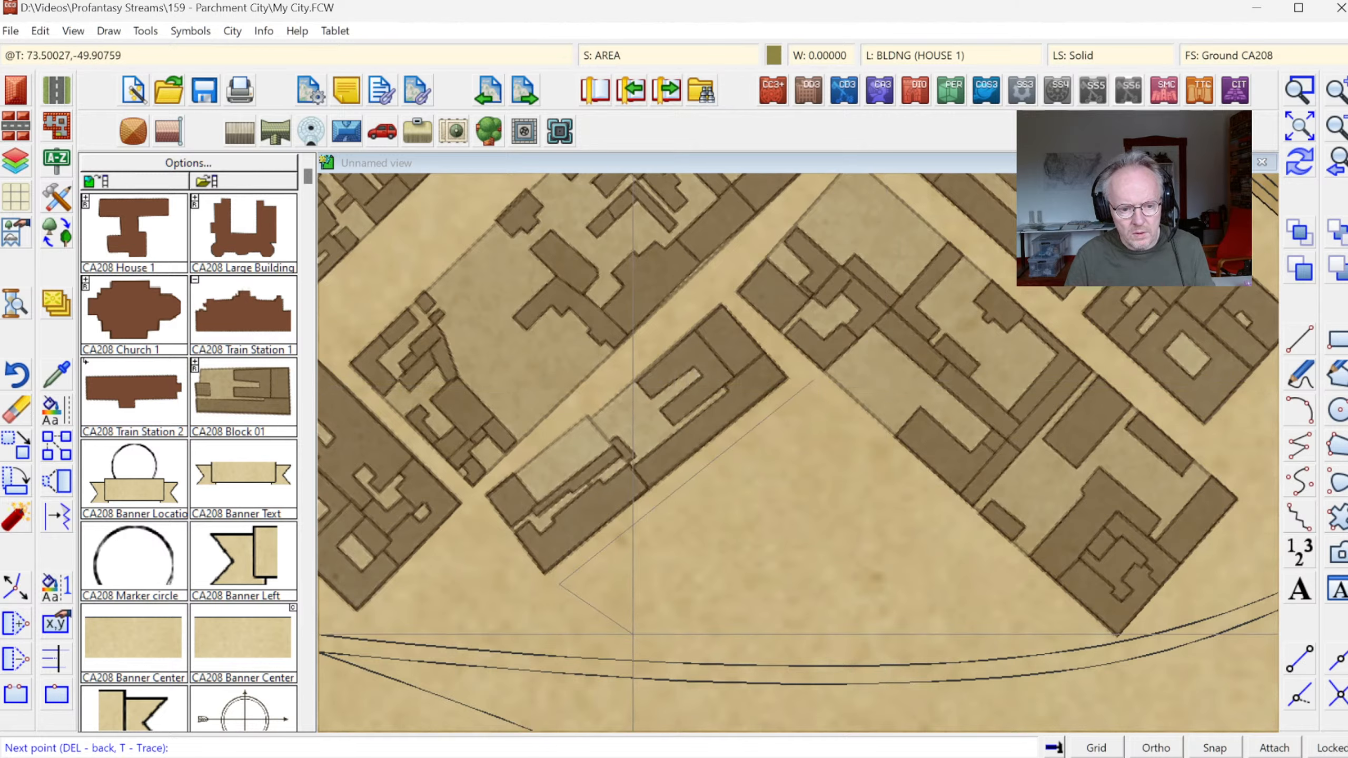
click(631, 633)
click(913, 644)
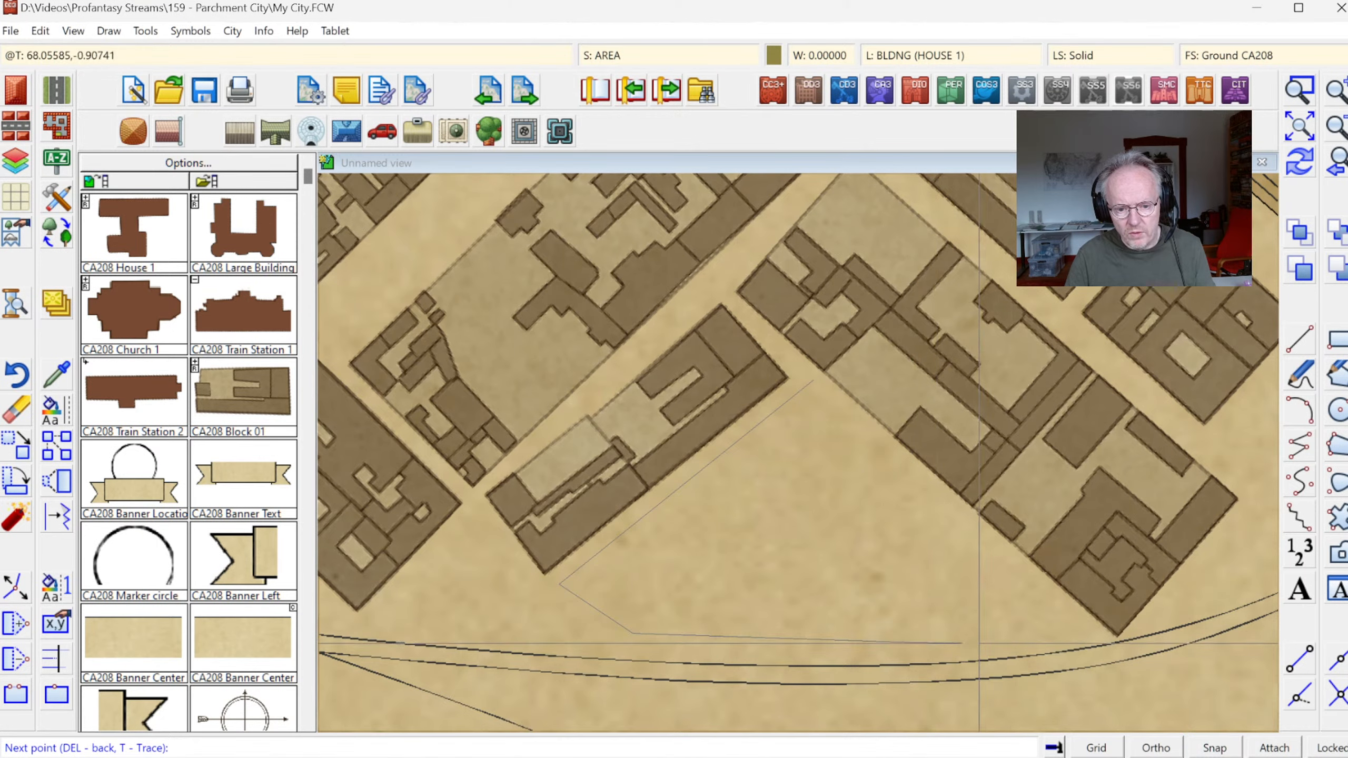
click(981, 643)
right_click(1026, 601)
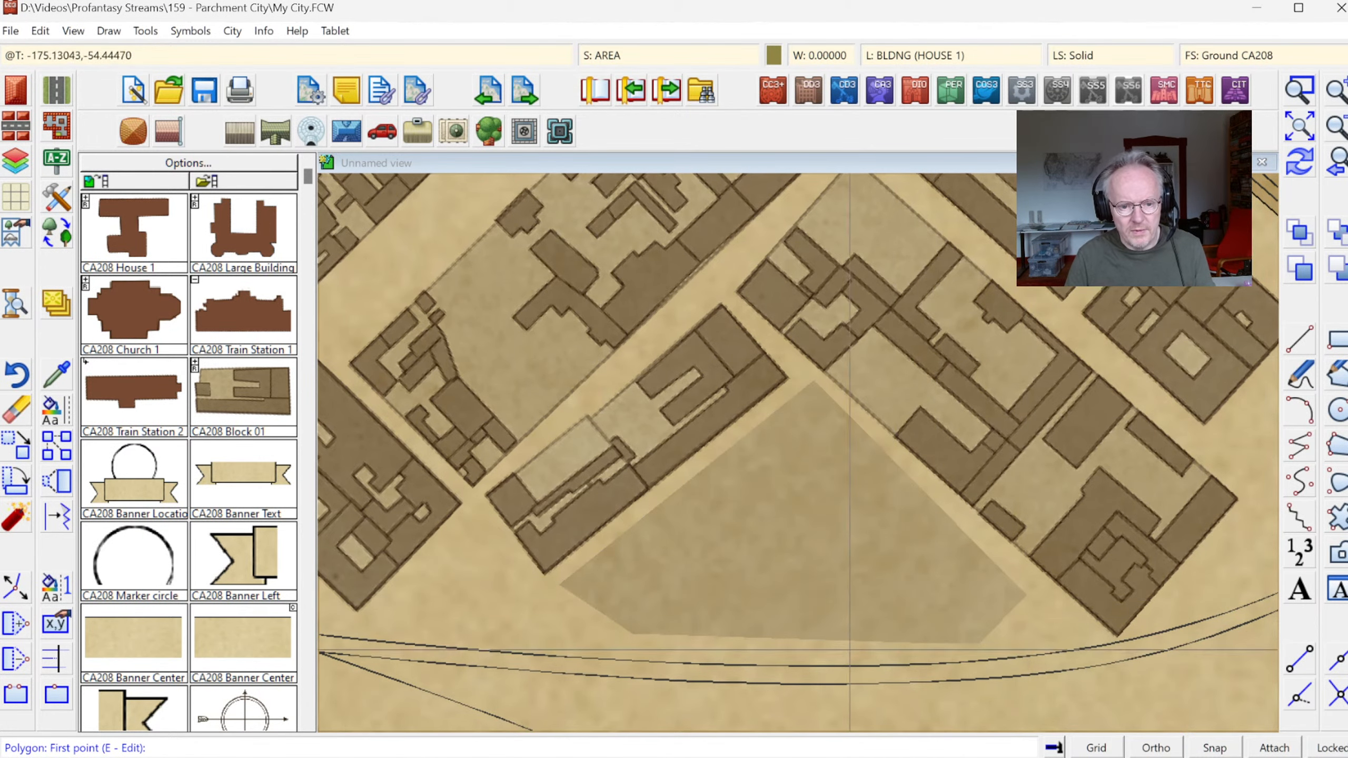
right_click(699, 460)
- Draw an L-shaped Building, House polygon around the yard's north corner, following the yard's two outer edges
right_click(698, 460)
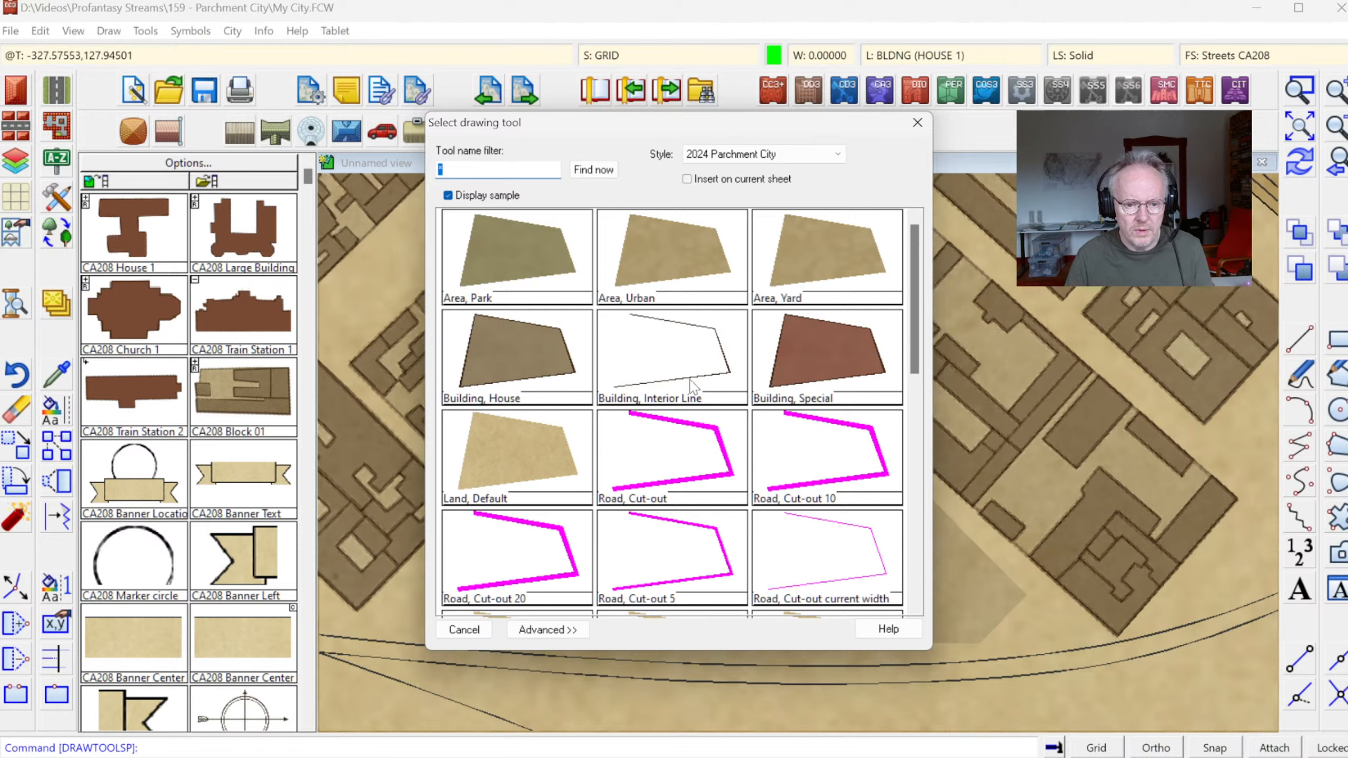
double_click(495, 344)
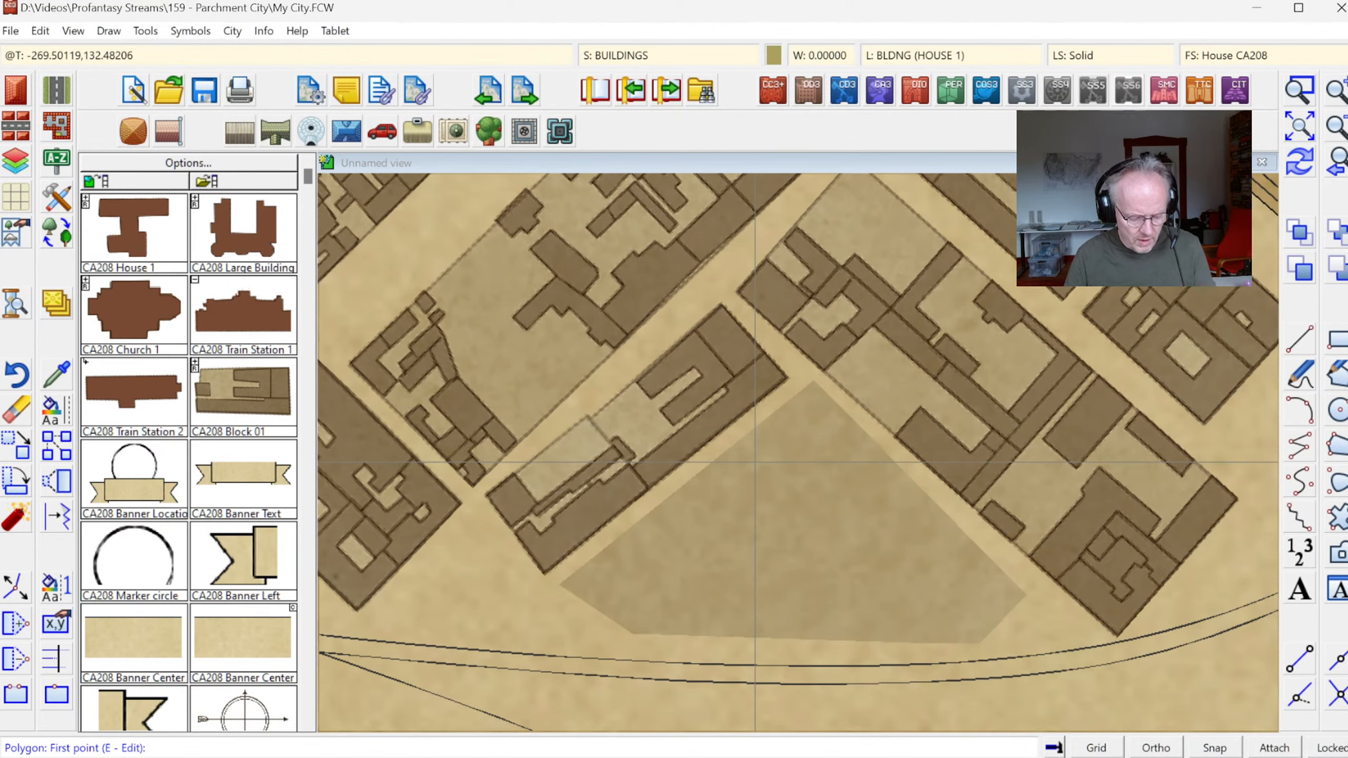
key(e)
click(698, 473)
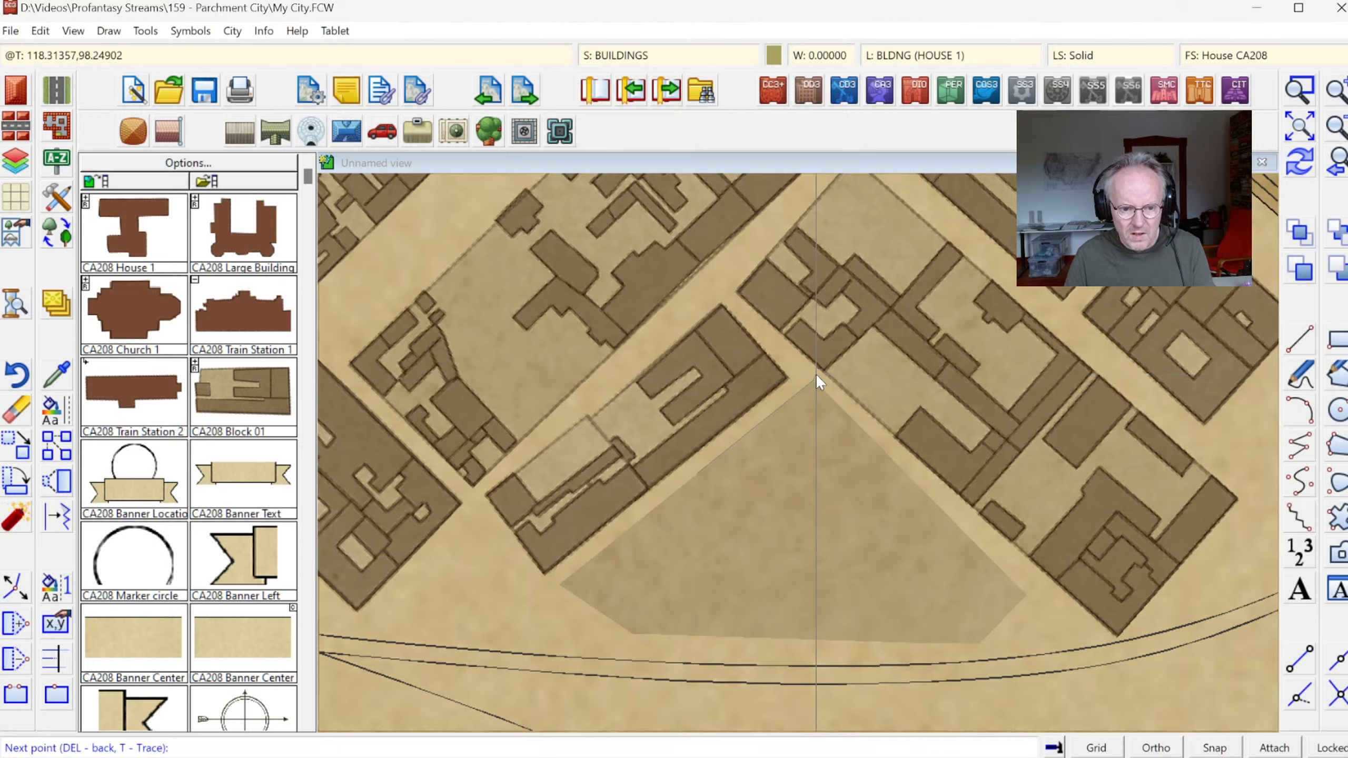
click(813, 381)
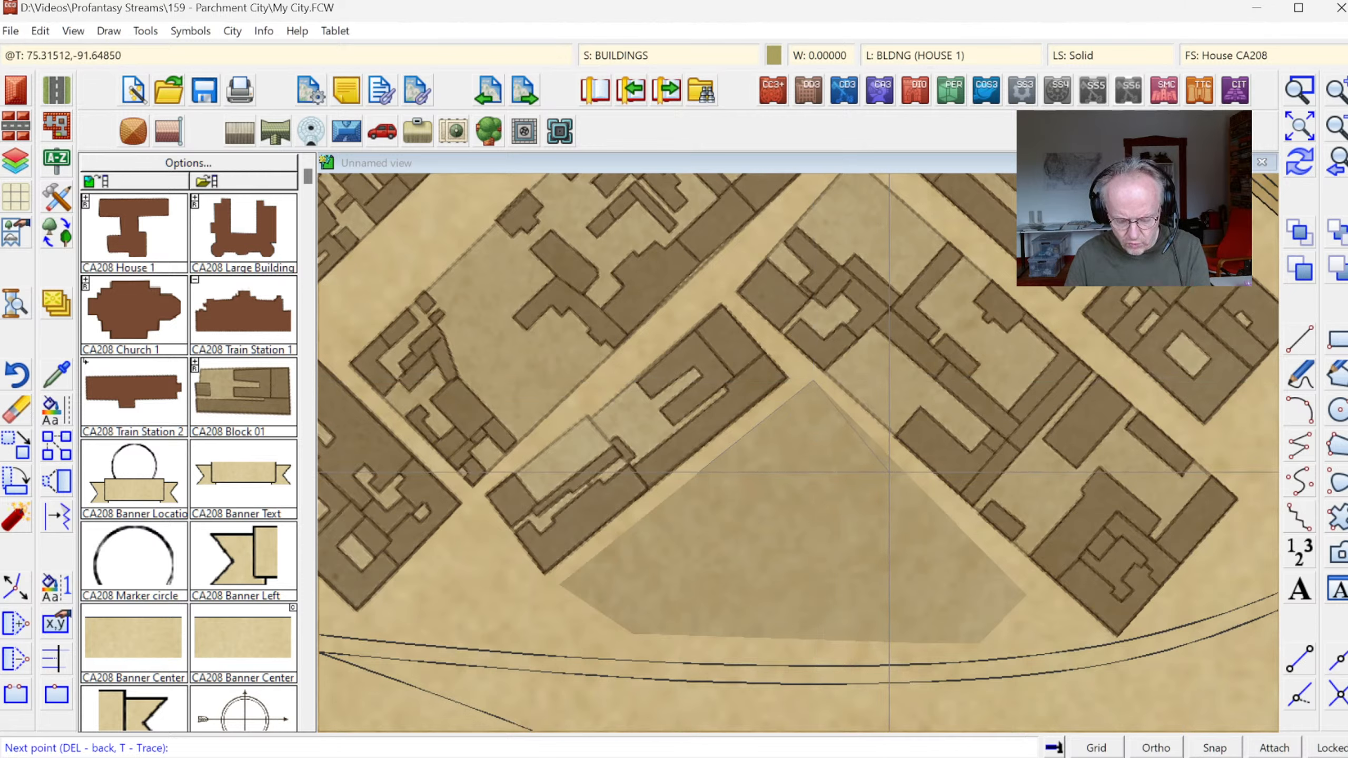
key(t)
click(894, 470)
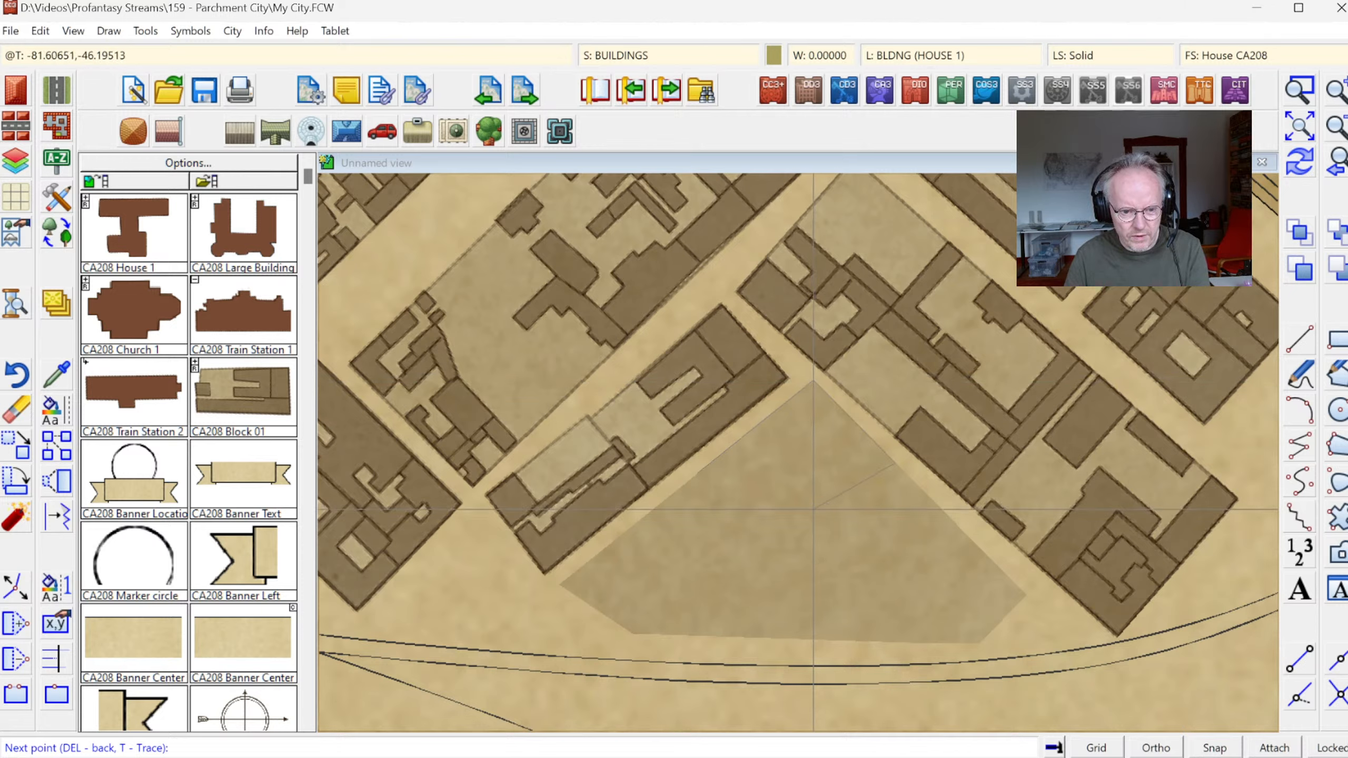
click(852, 501)
click(794, 441)
click(726, 499)
right_click(725, 499)
- Draw a second house polygon wrapping around the yard's west corner, with one wing along its northwest edge and one along its south edge
key(F5)
click(583, 569)
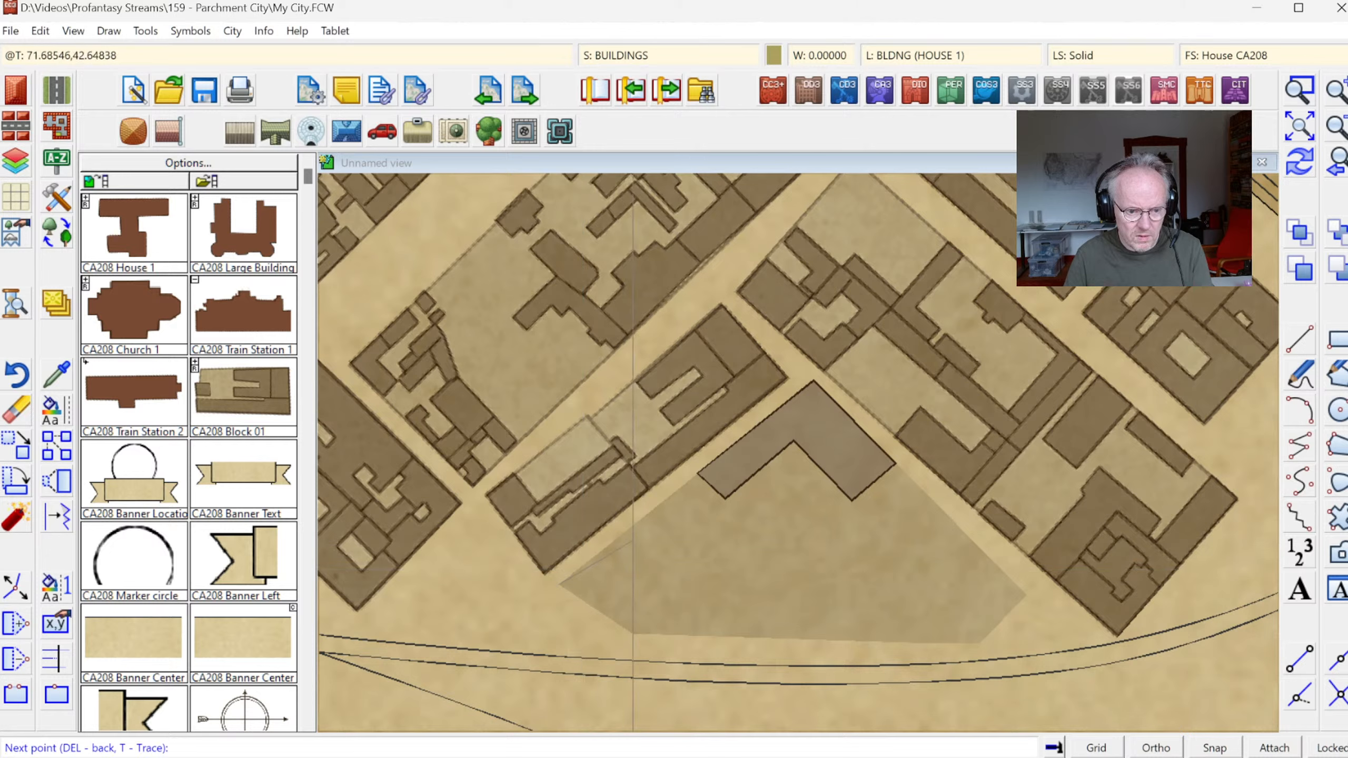
key(F8)
click(660, 504)
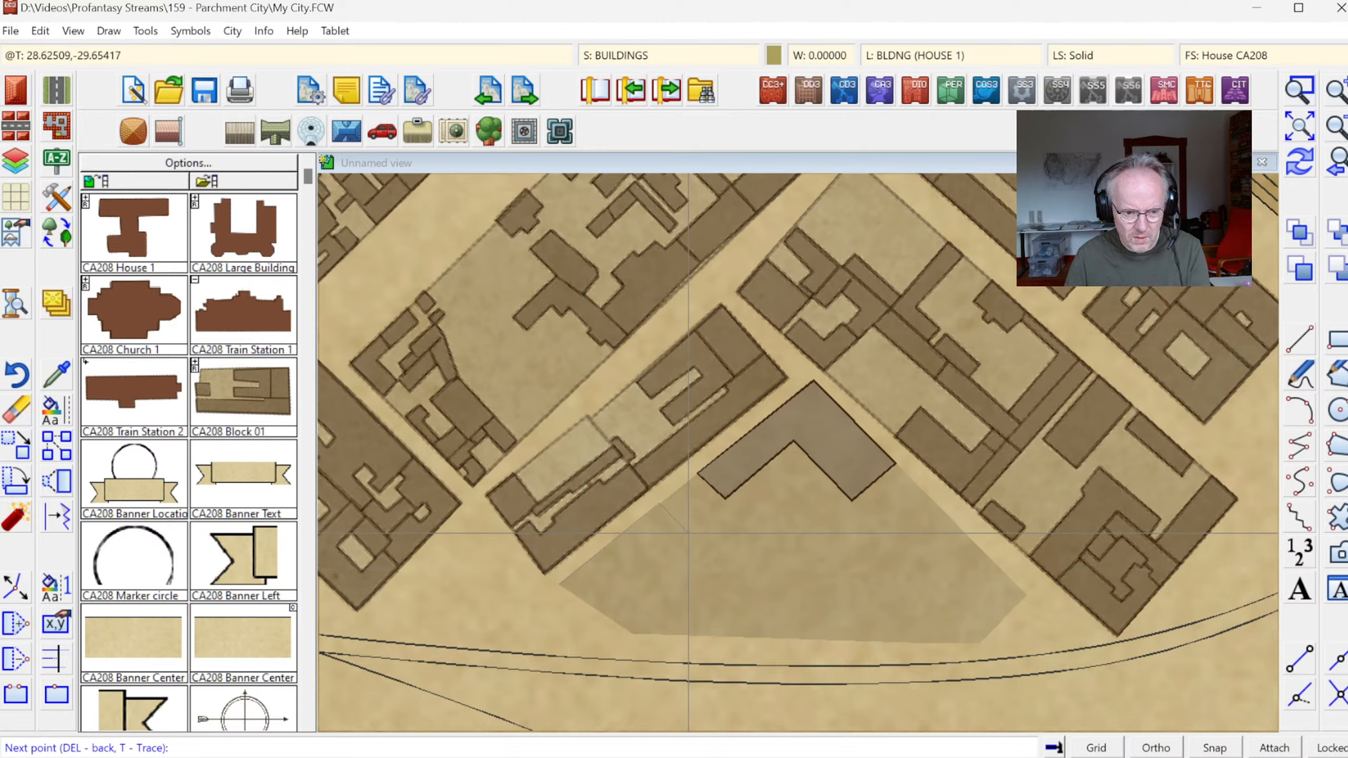
click(688, 533)
click(636, 579)
click(652, 602)
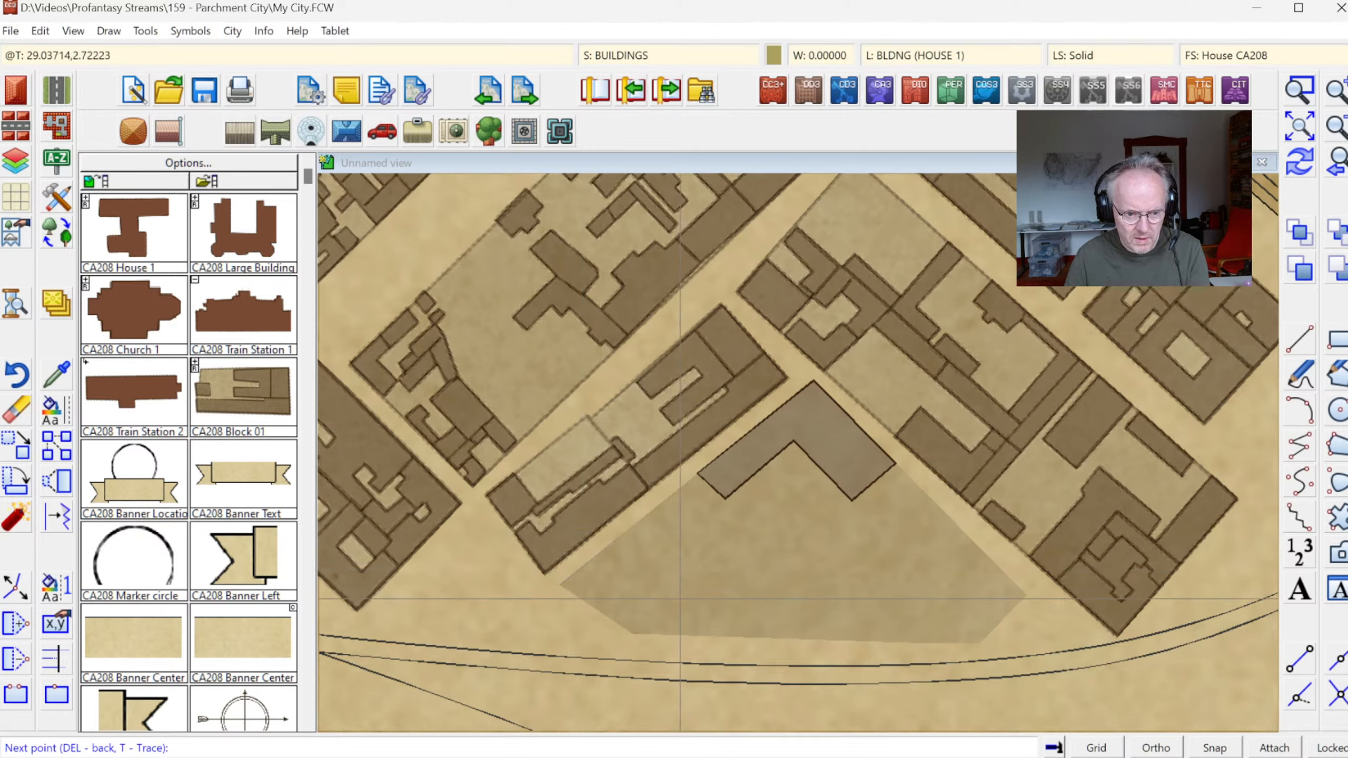
click(709, 604)
click(706, 634)
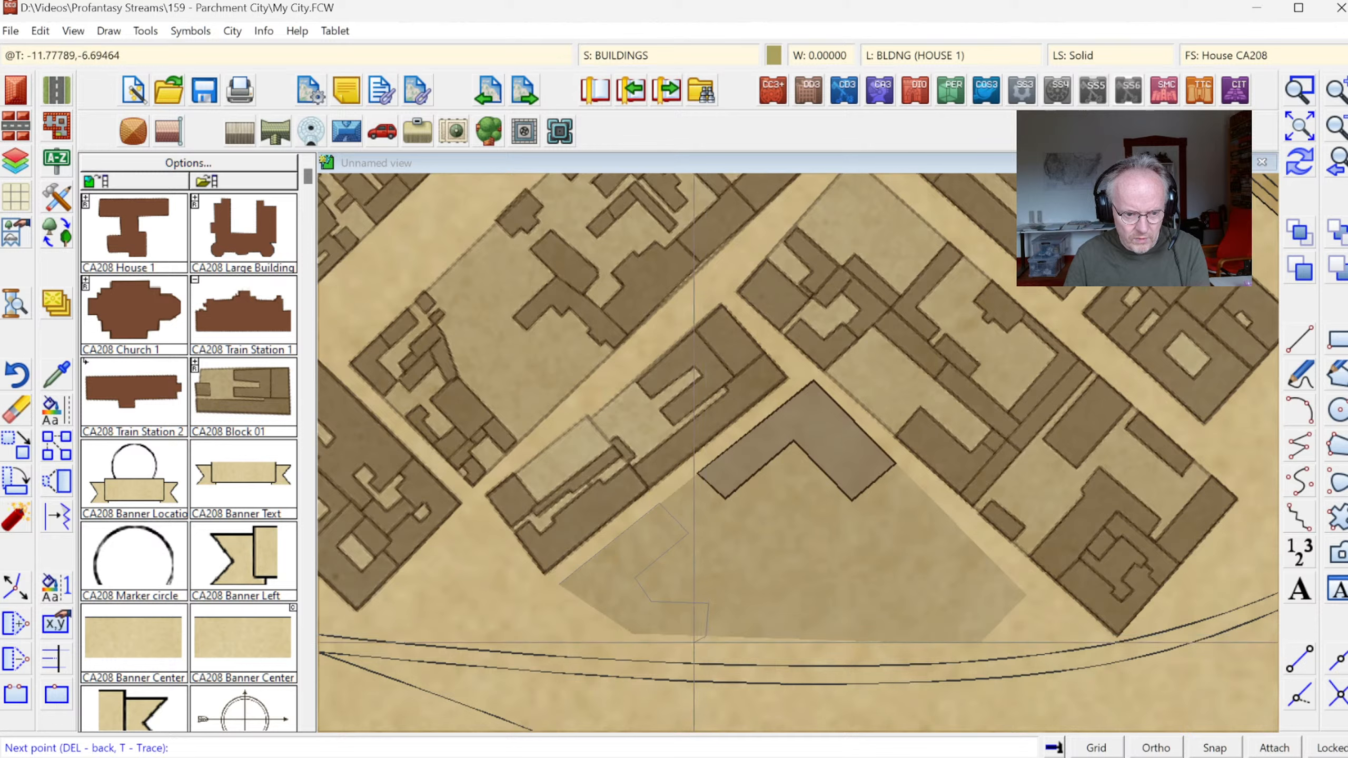
key(F5)
click(633, 633)
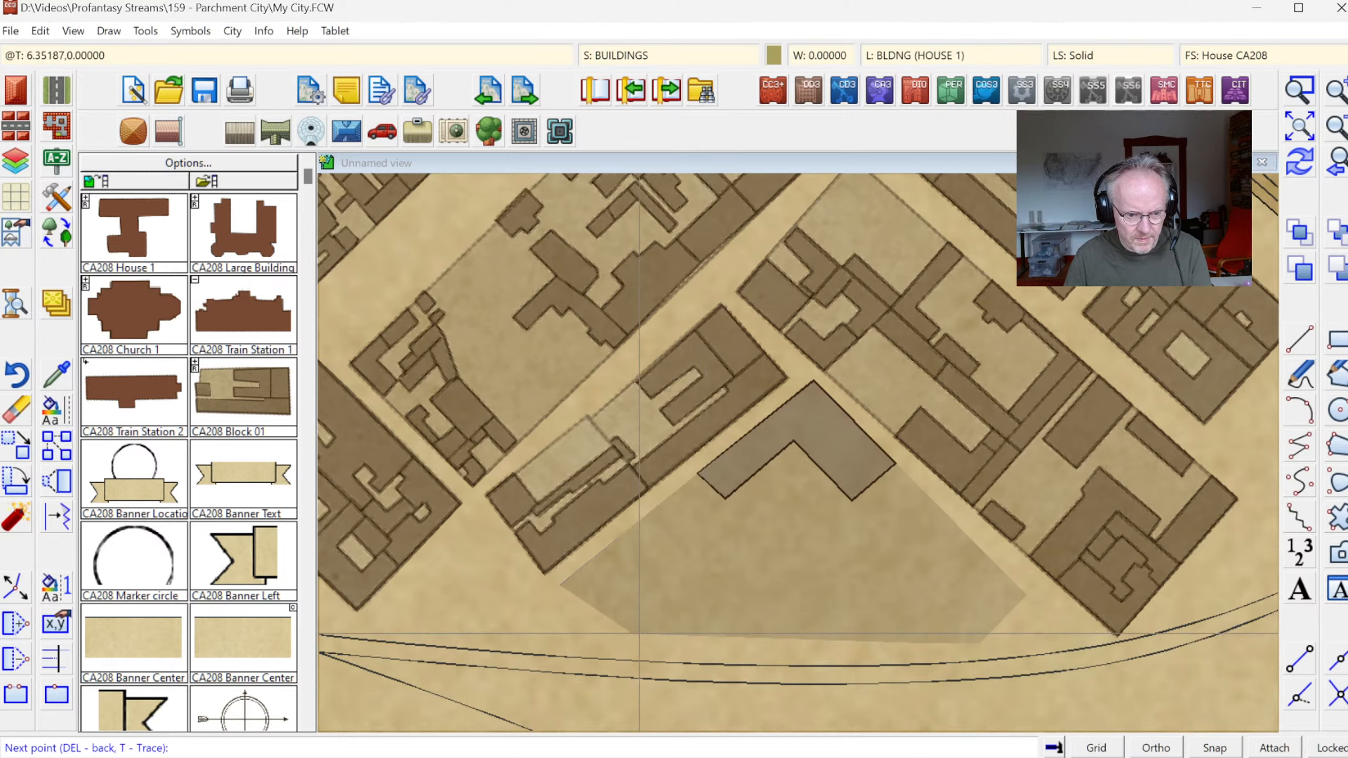
right_click(637, 632)
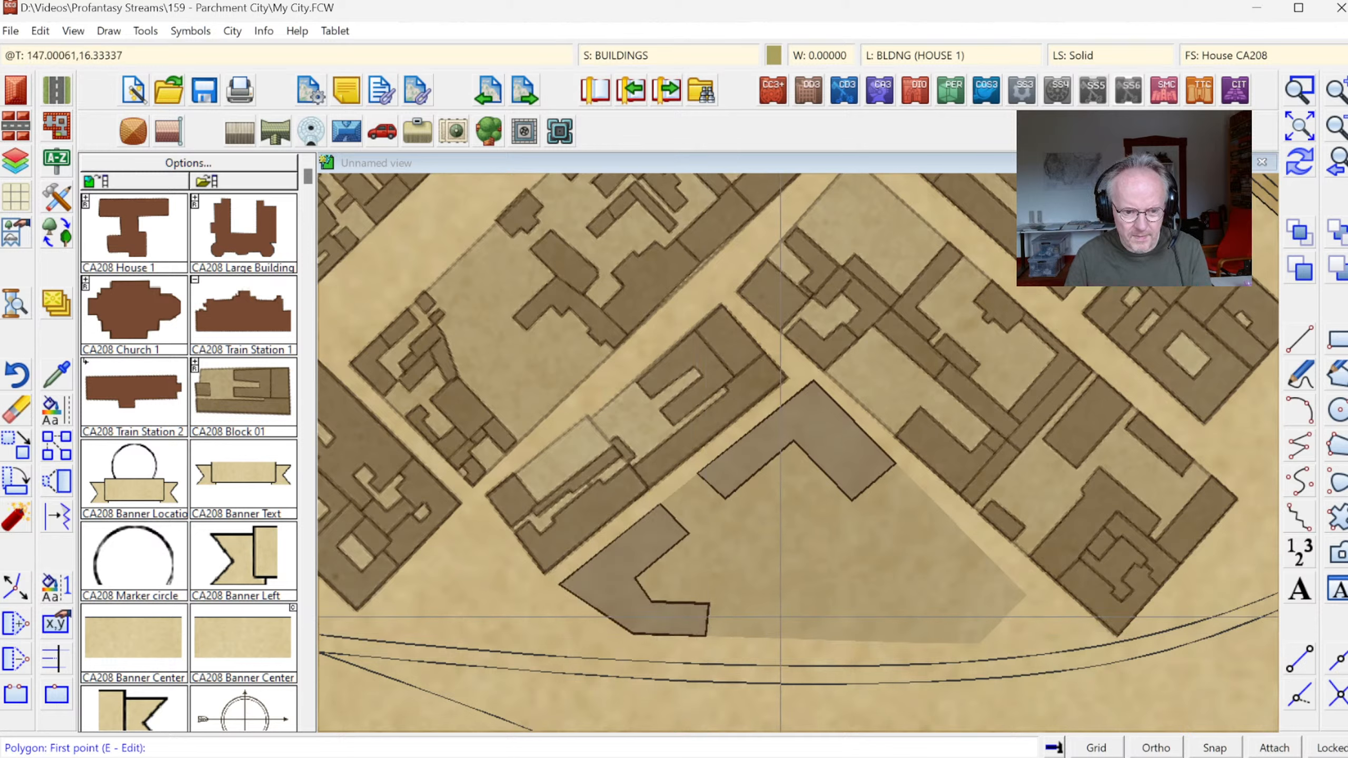
- Draw an L-shaped house polygon along the yard's south edge, adjoining the western house, with a wing turning north at its east end
click(709, 618)
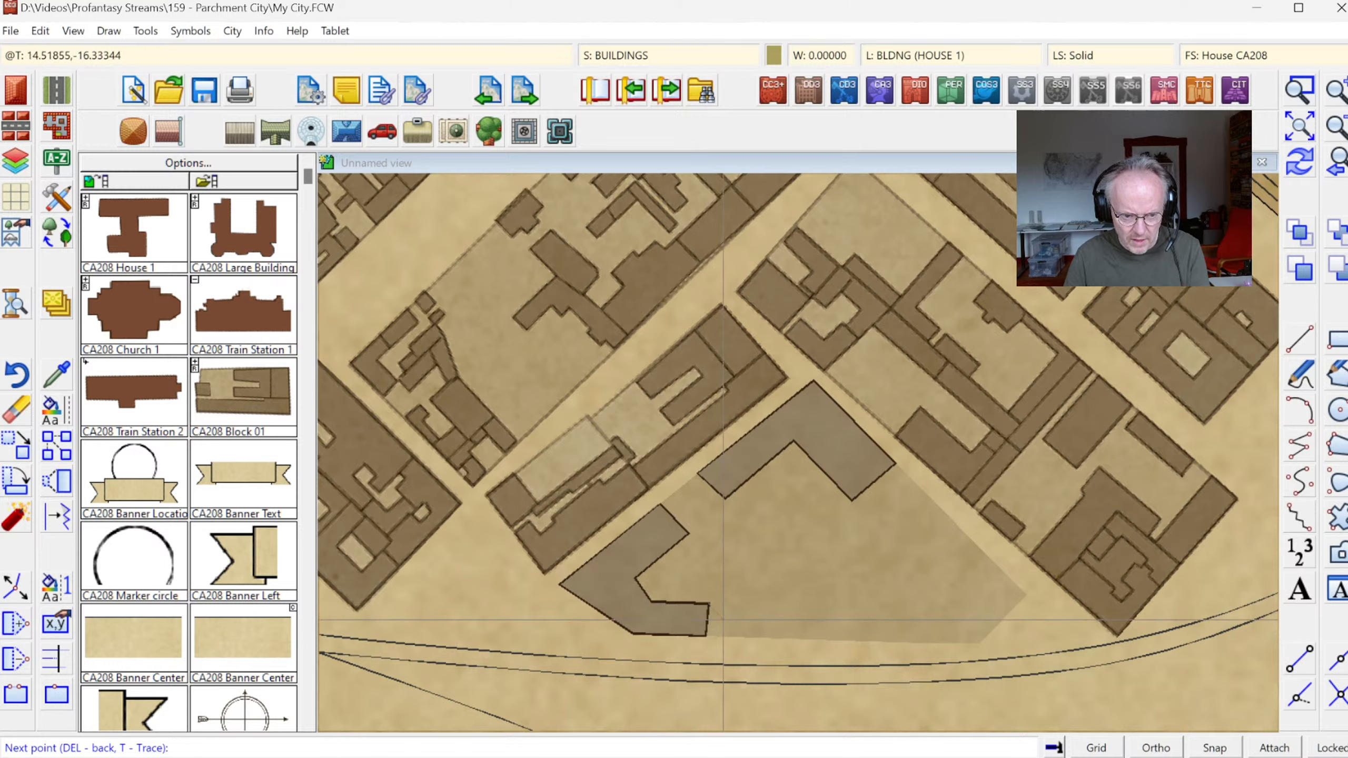
key(F5)
click(707, 631)
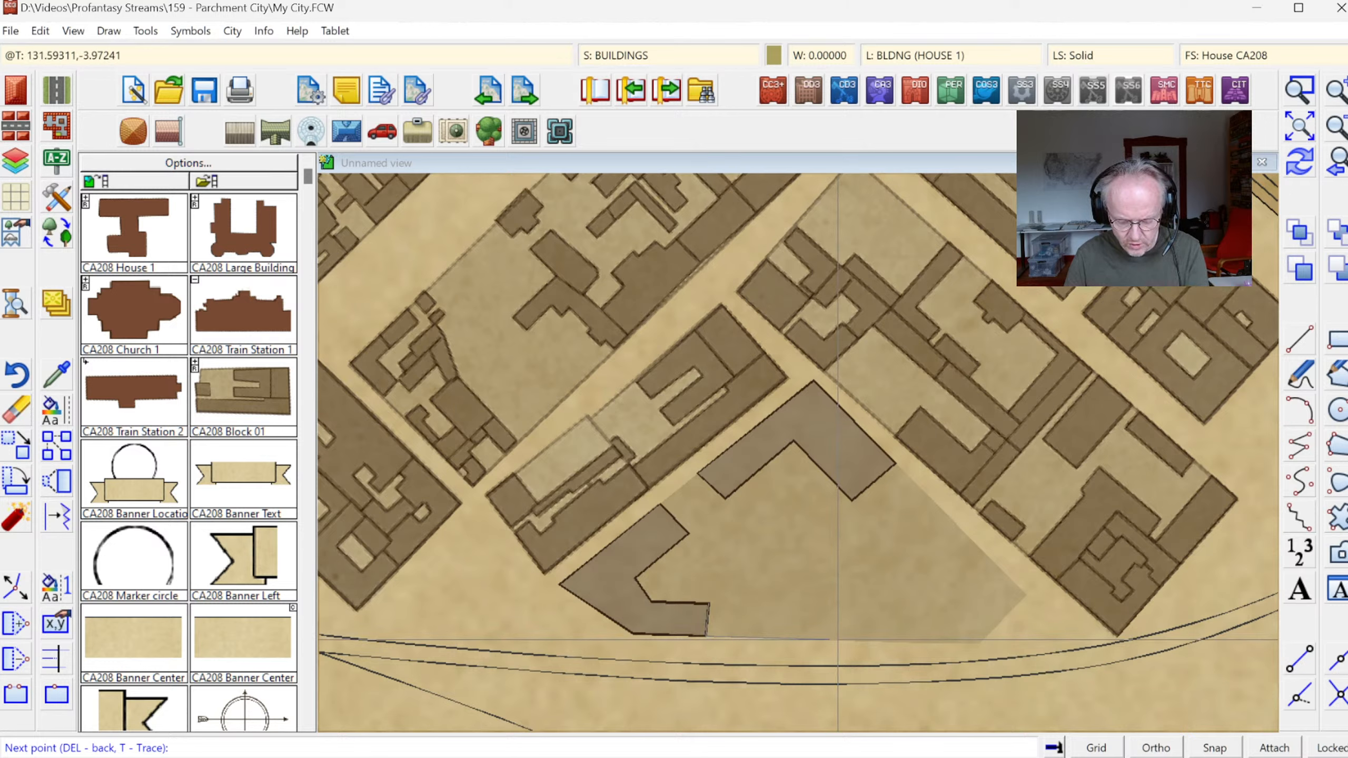
click(836, 639)
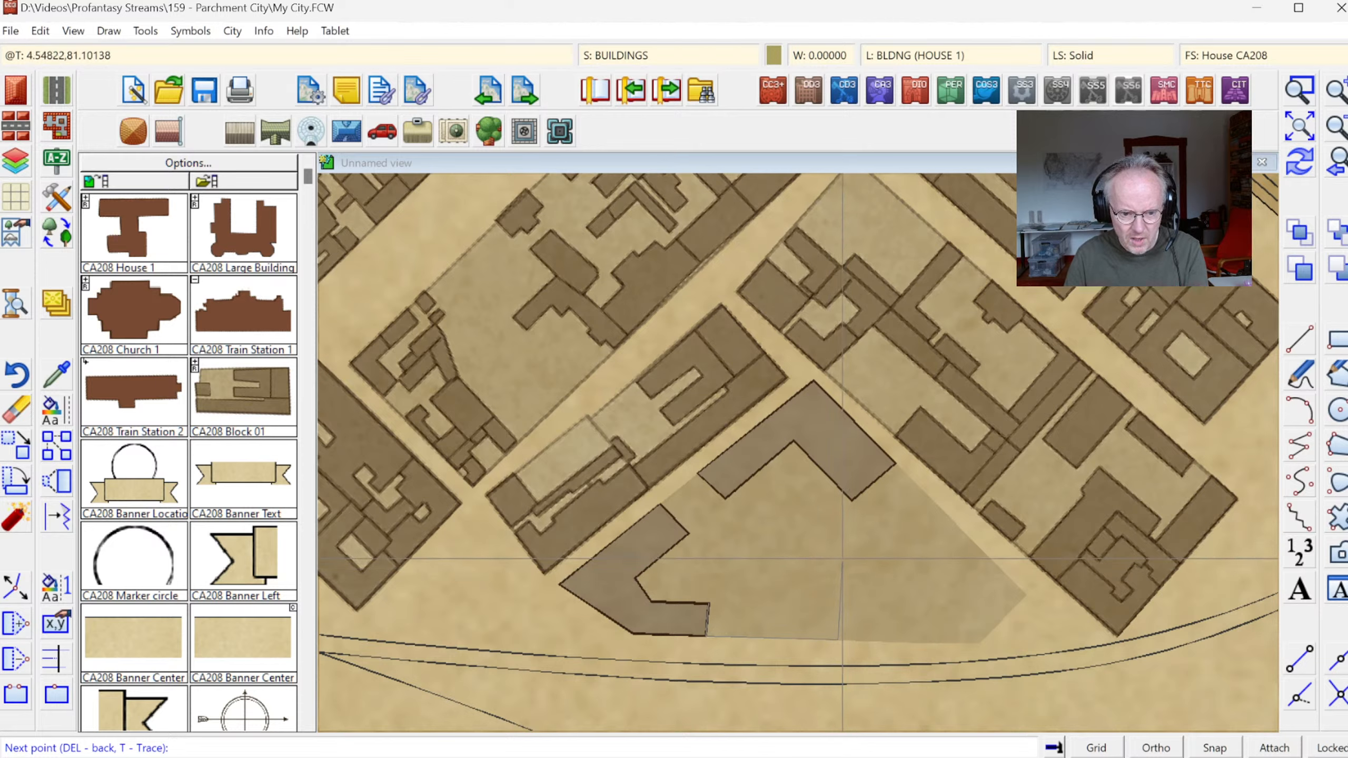
click(839, 567)
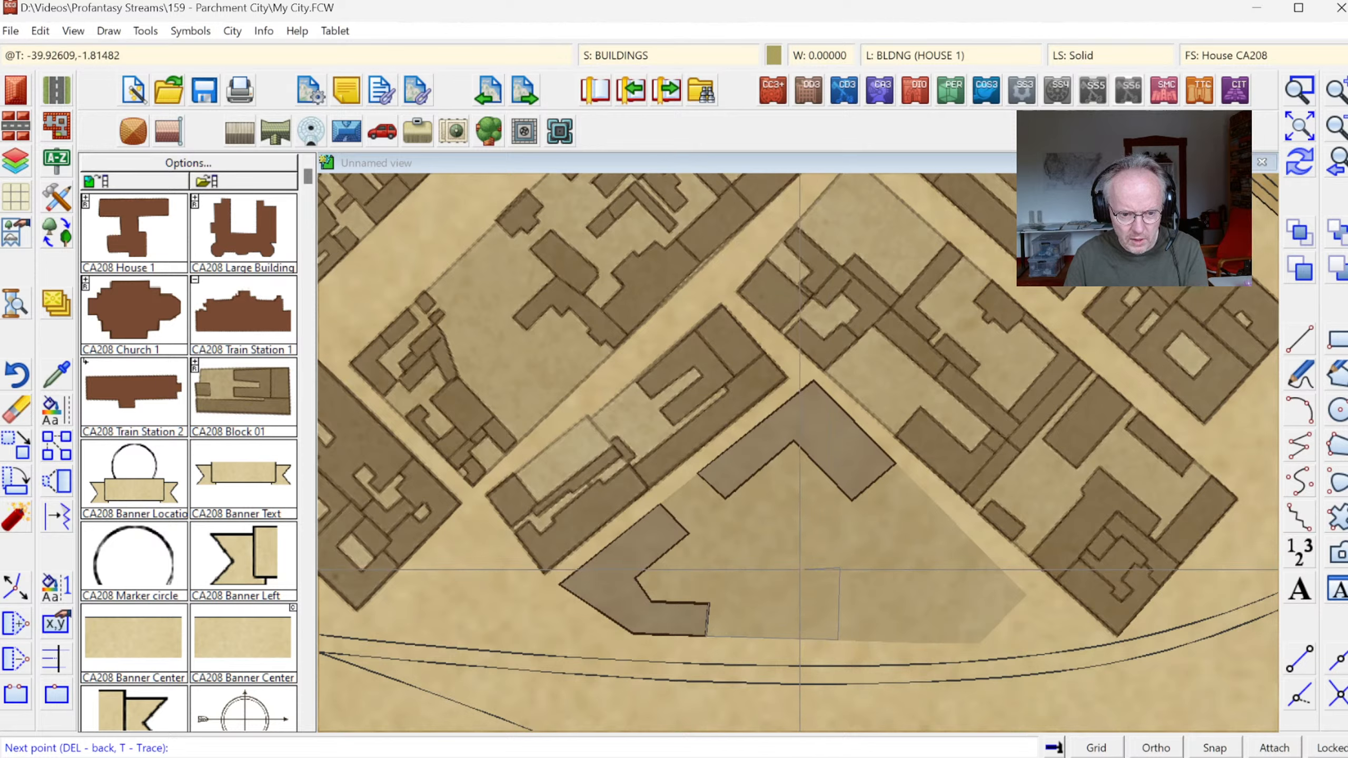
click(800, 569)
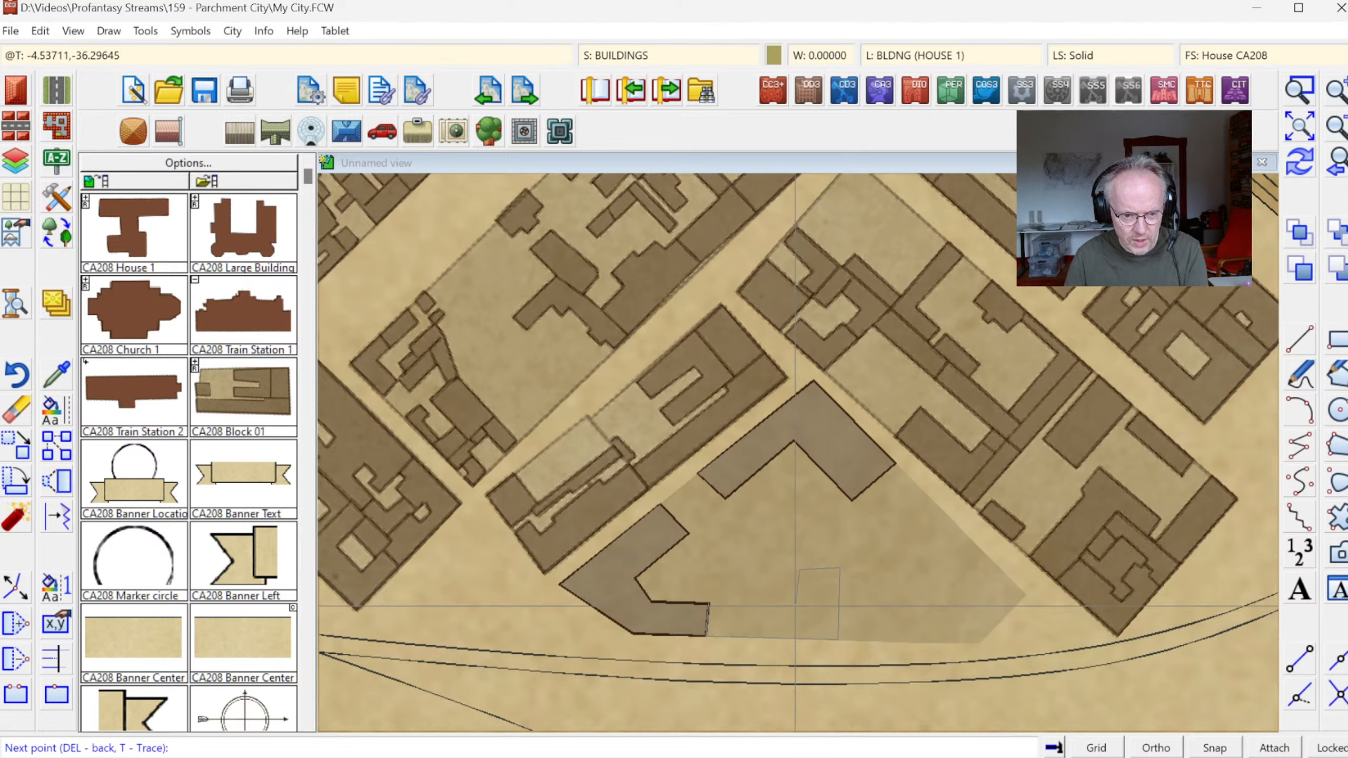
click(796, 607)
right_click(796, 606)
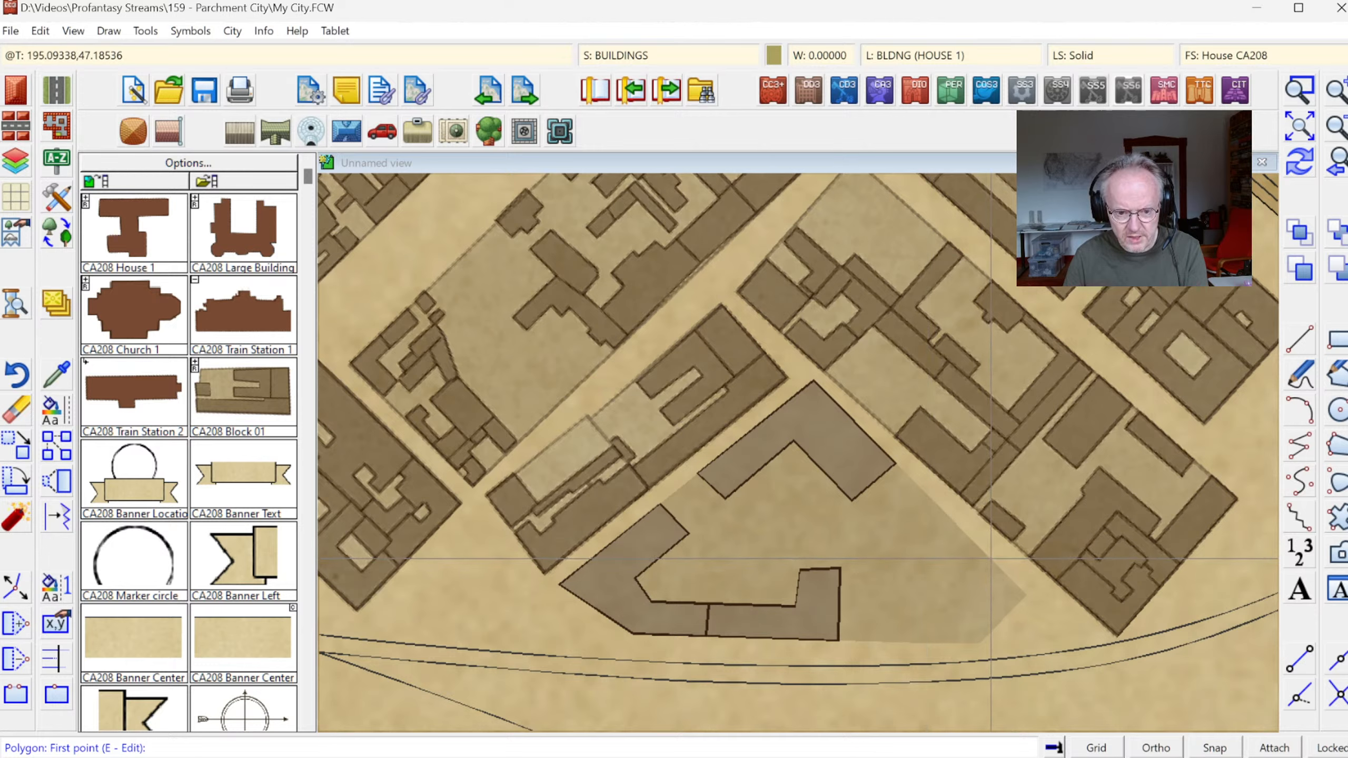
- Draw a five-sided house polygon filling the yard's east corner and finish drawing houses
click(1023, 520)
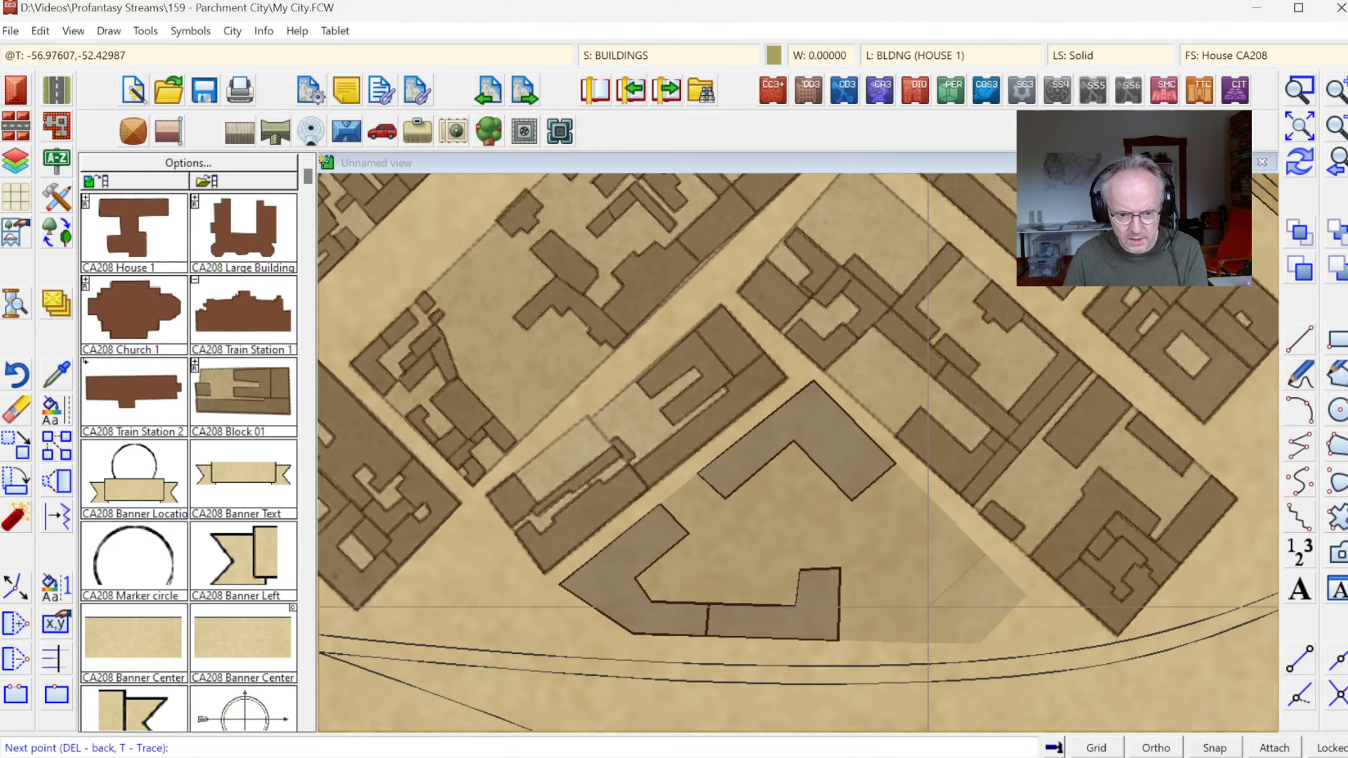
click(932, 644)
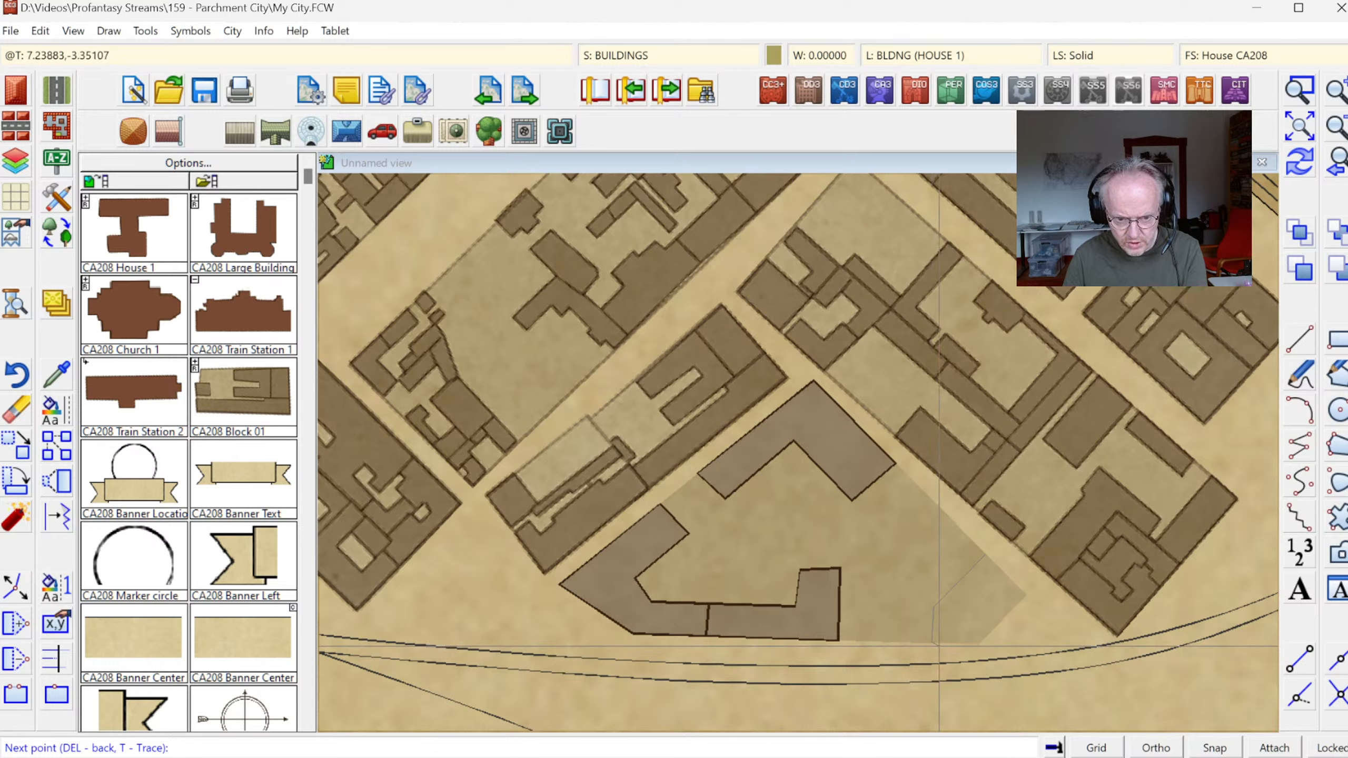
click(981, 644)
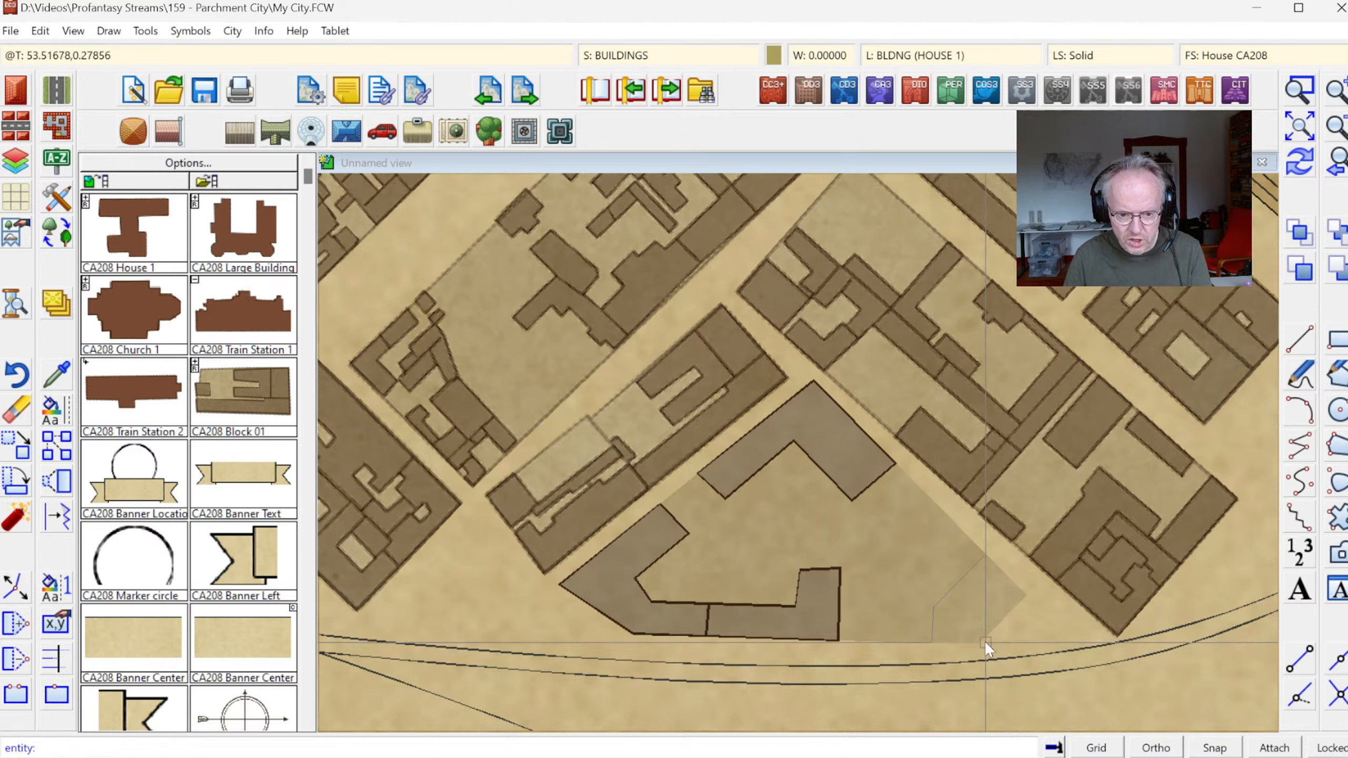
click(1025, 593)
right_click(1026, 593)
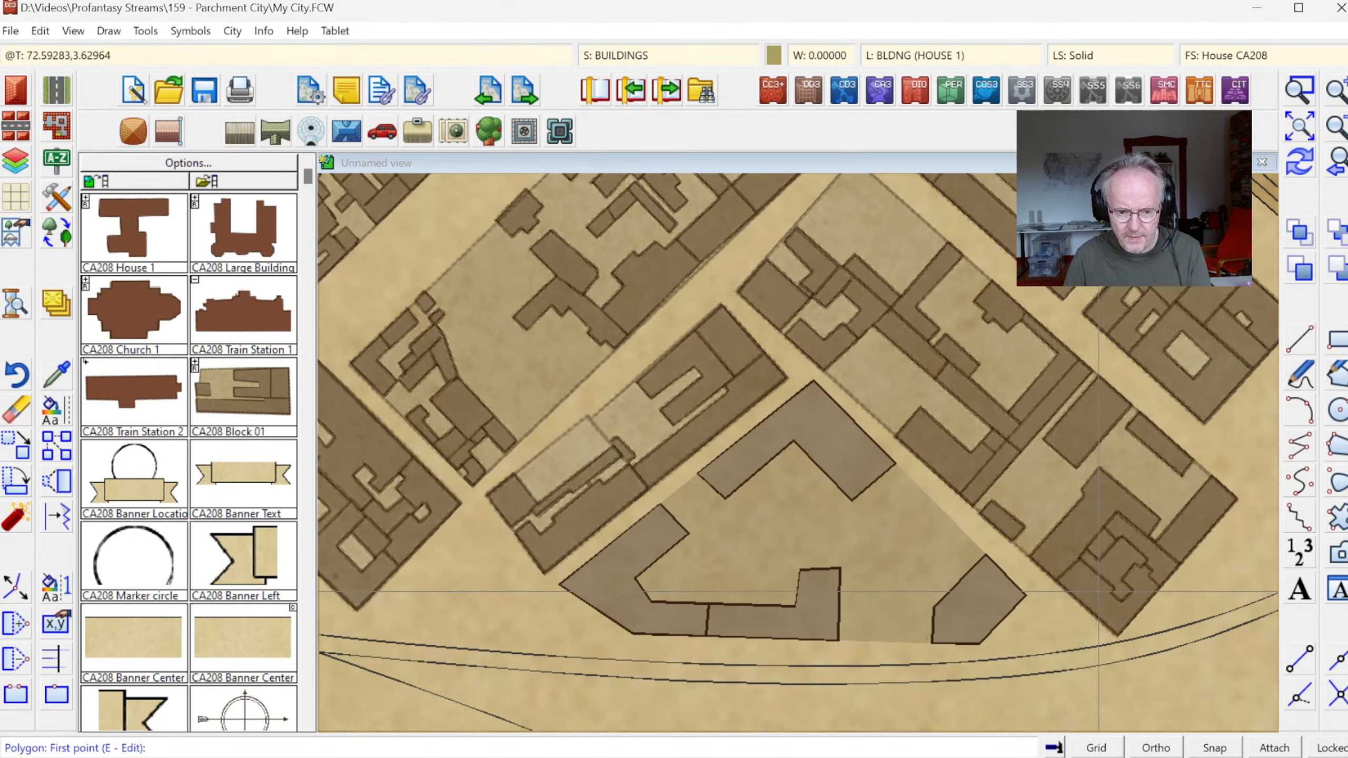
key(Escape)
- Place a building block across the east map border, just north of the green park area
click(1336, 162)
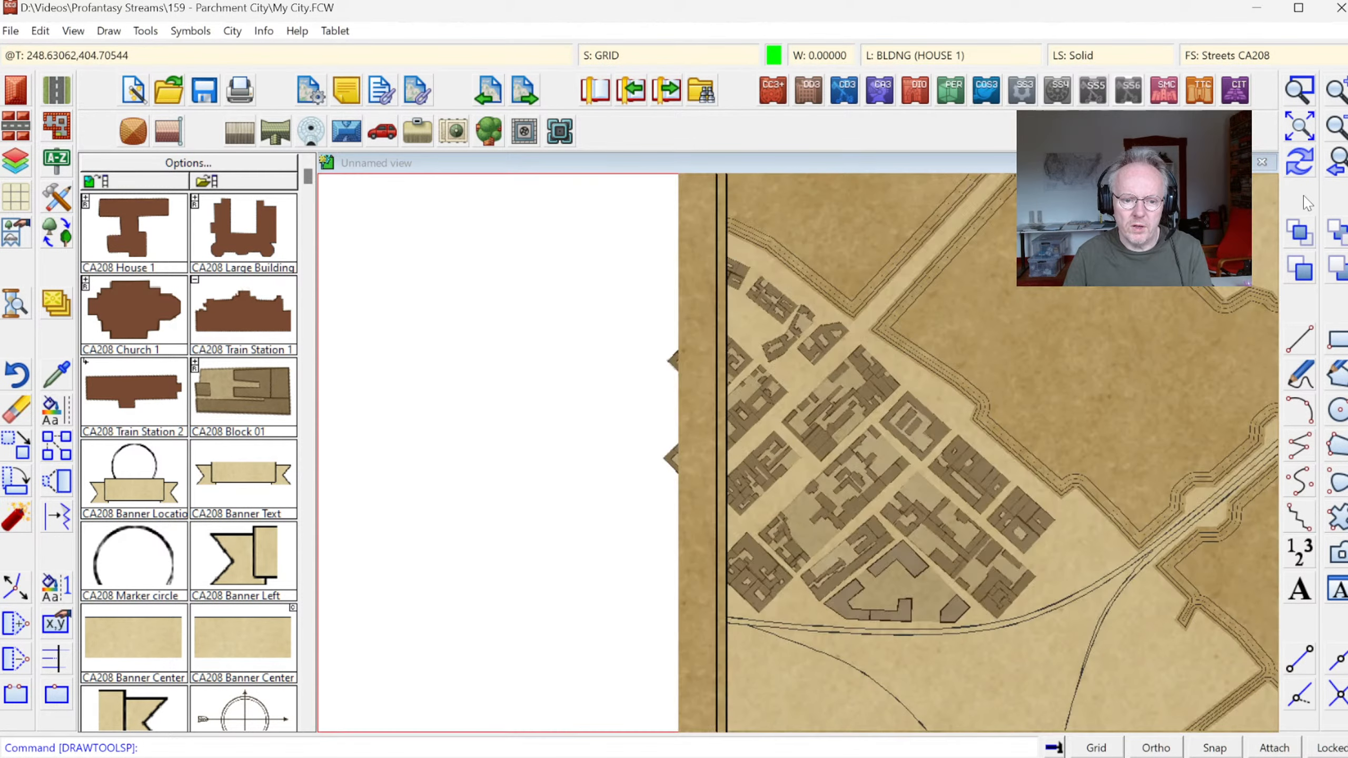
click(1295, 135)
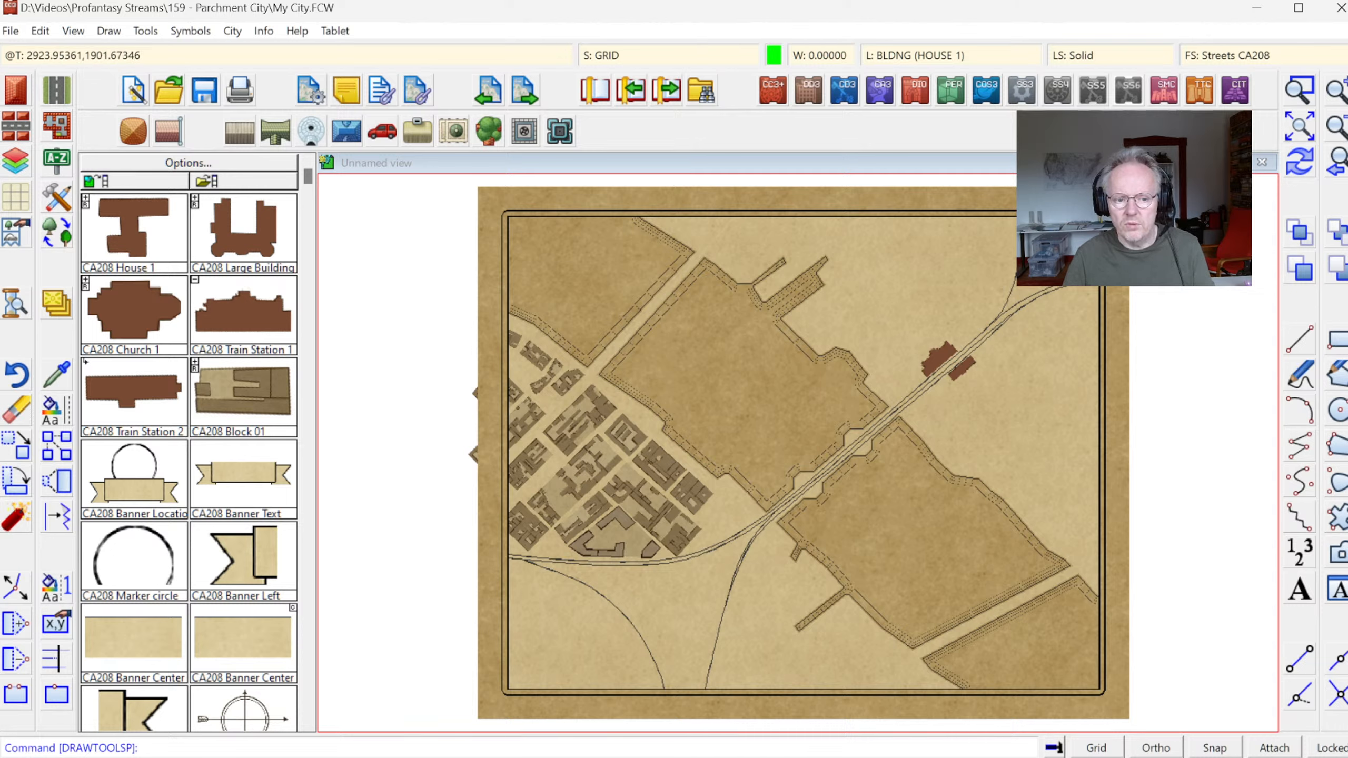
click(1300, 91)
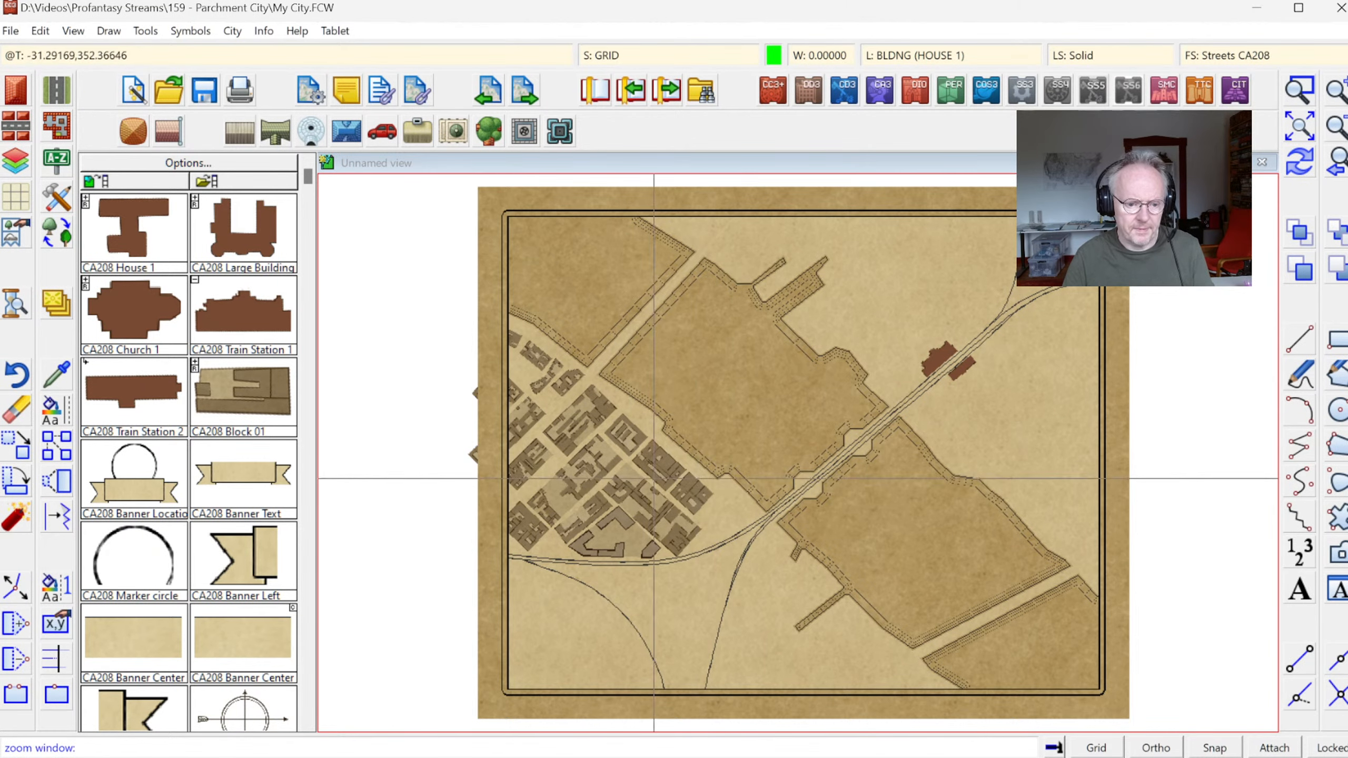
click(477, 479)
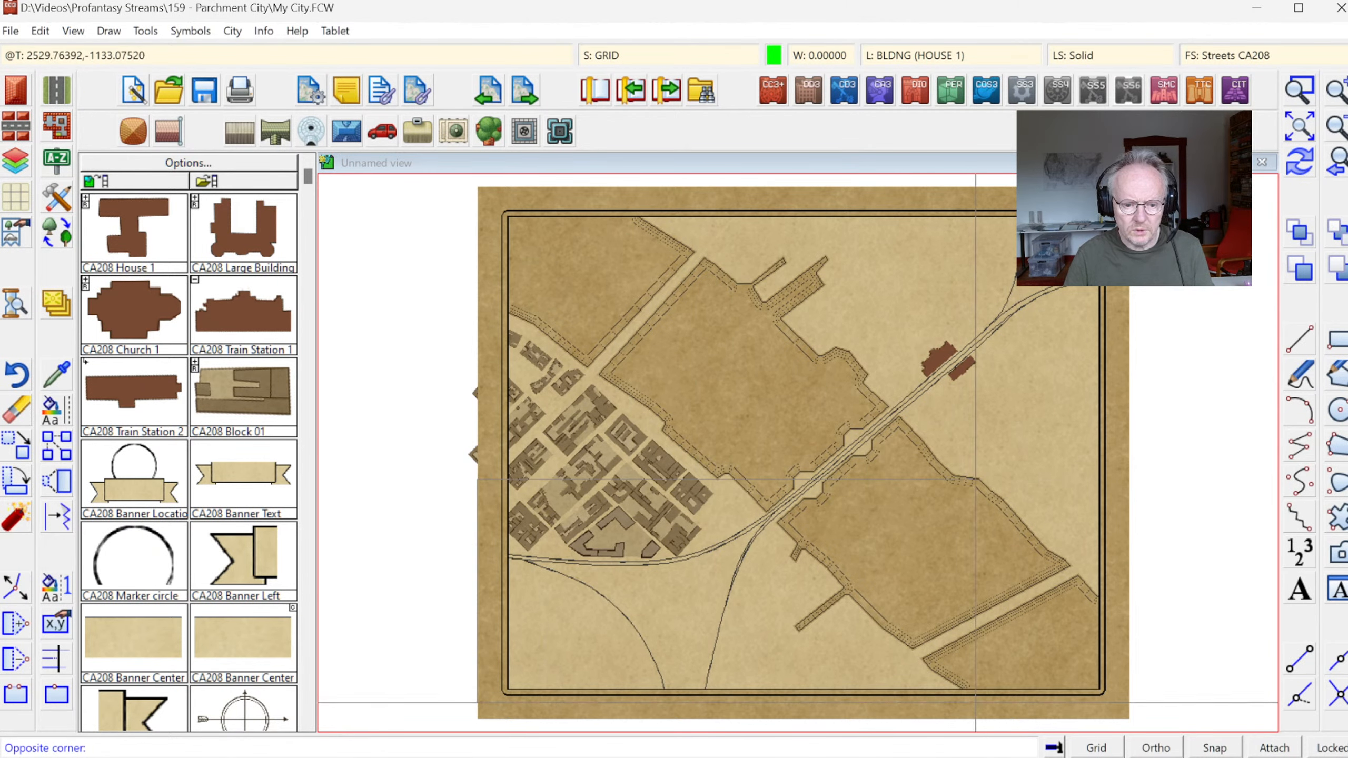
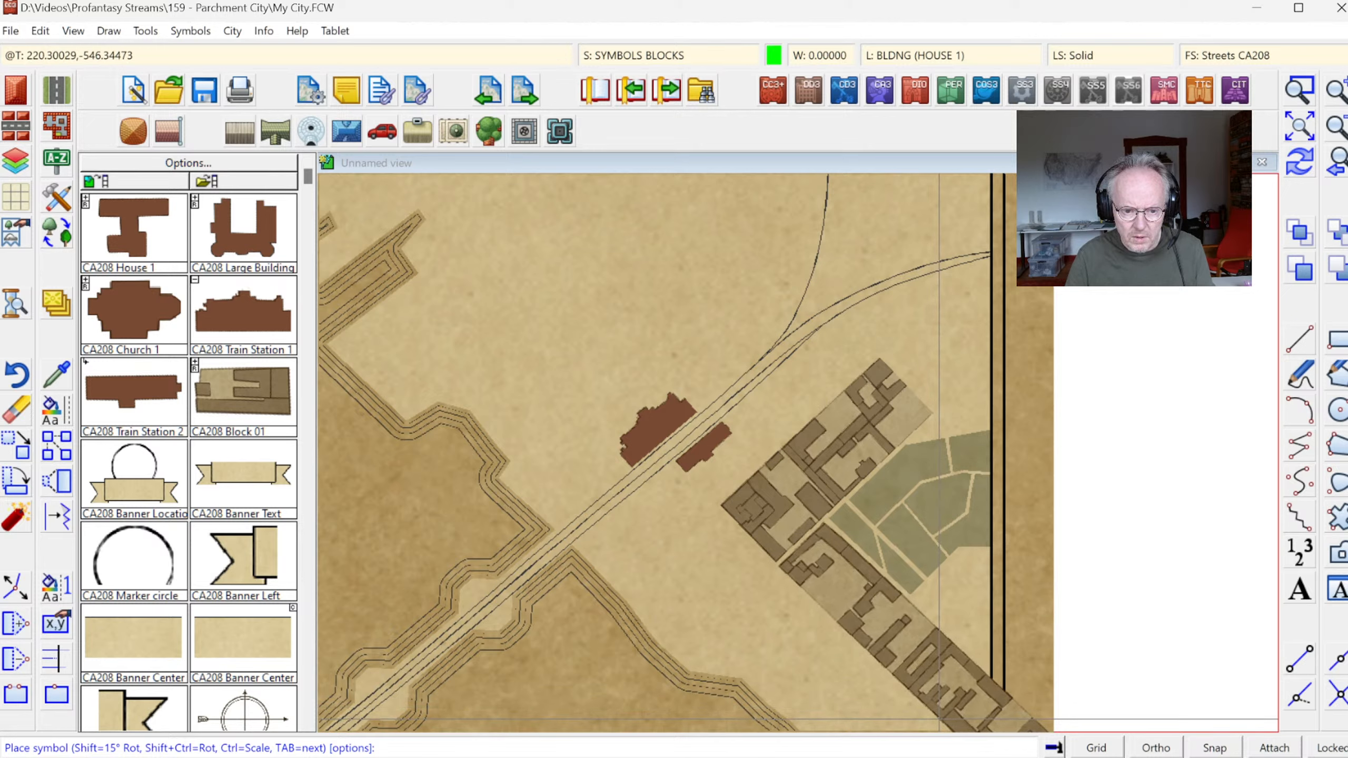
click(1024, 401)
- Expand the CA208 Block 01 symbol collection and place a small mirrored, tapered block at the northwest end of the narrow block row
click(194, 365)
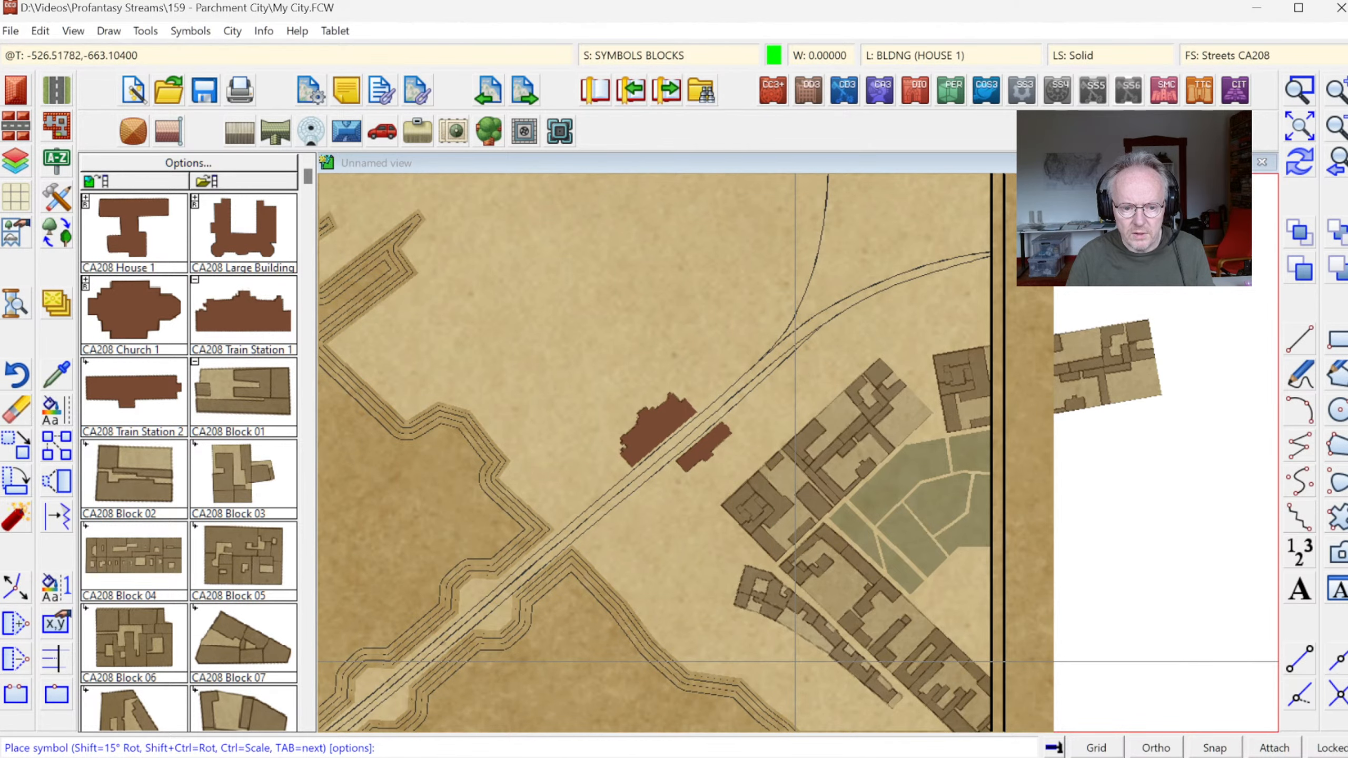
right_click(159, 448)
click(333, 286)
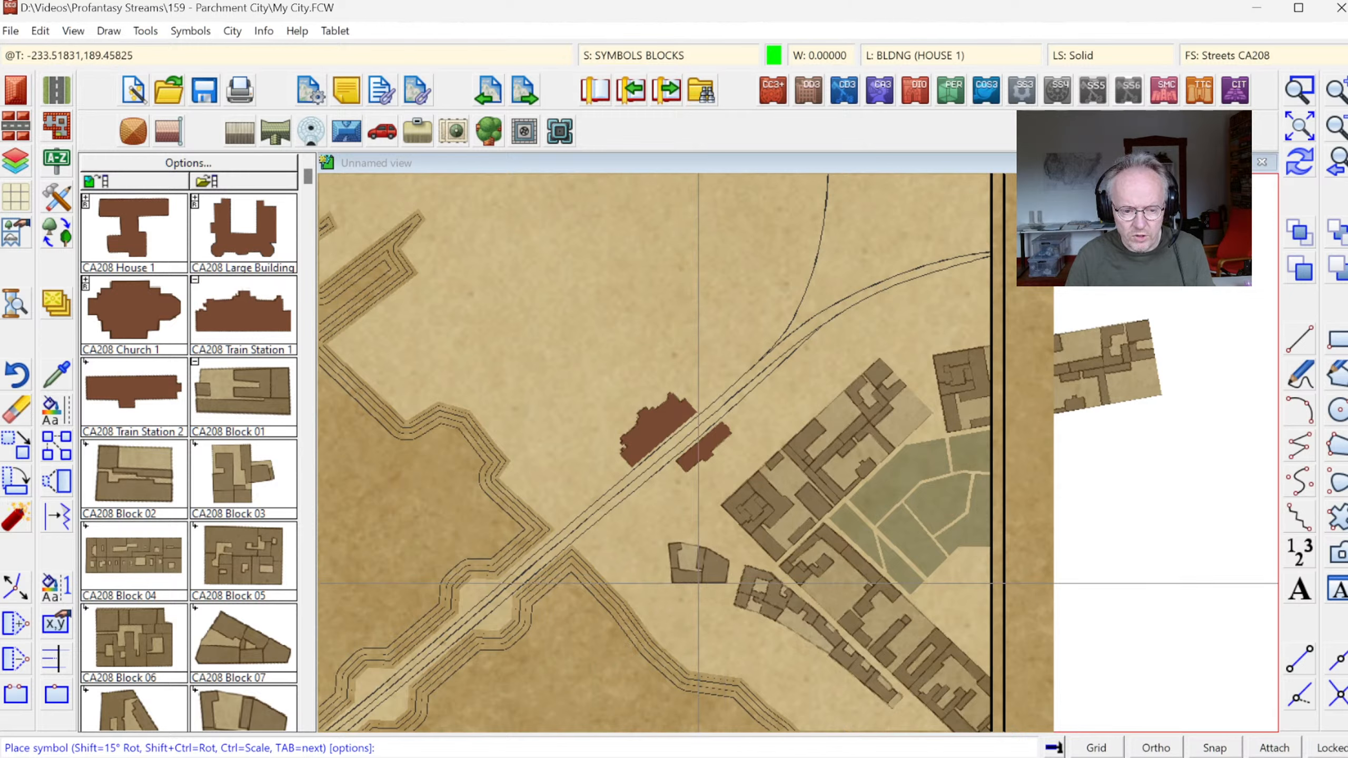
key(shift)
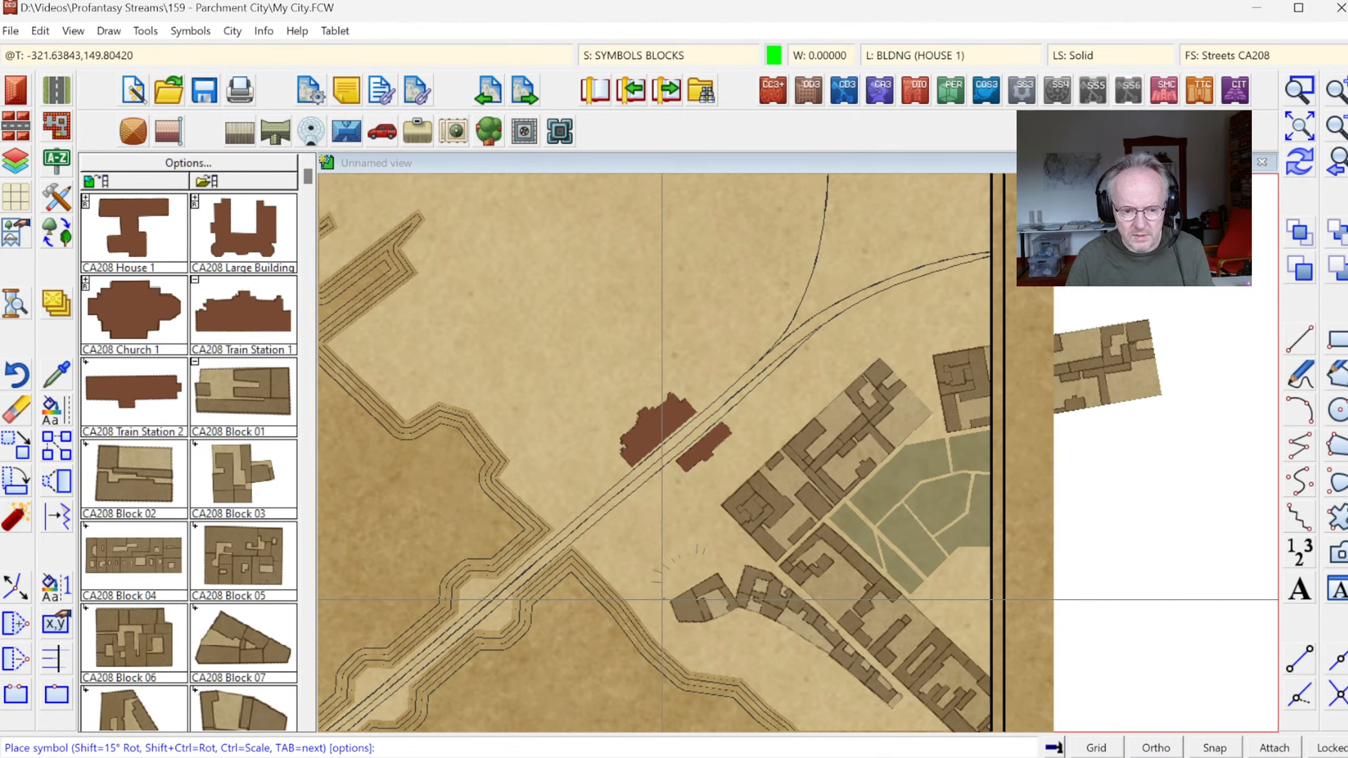
right_click(663, 531)
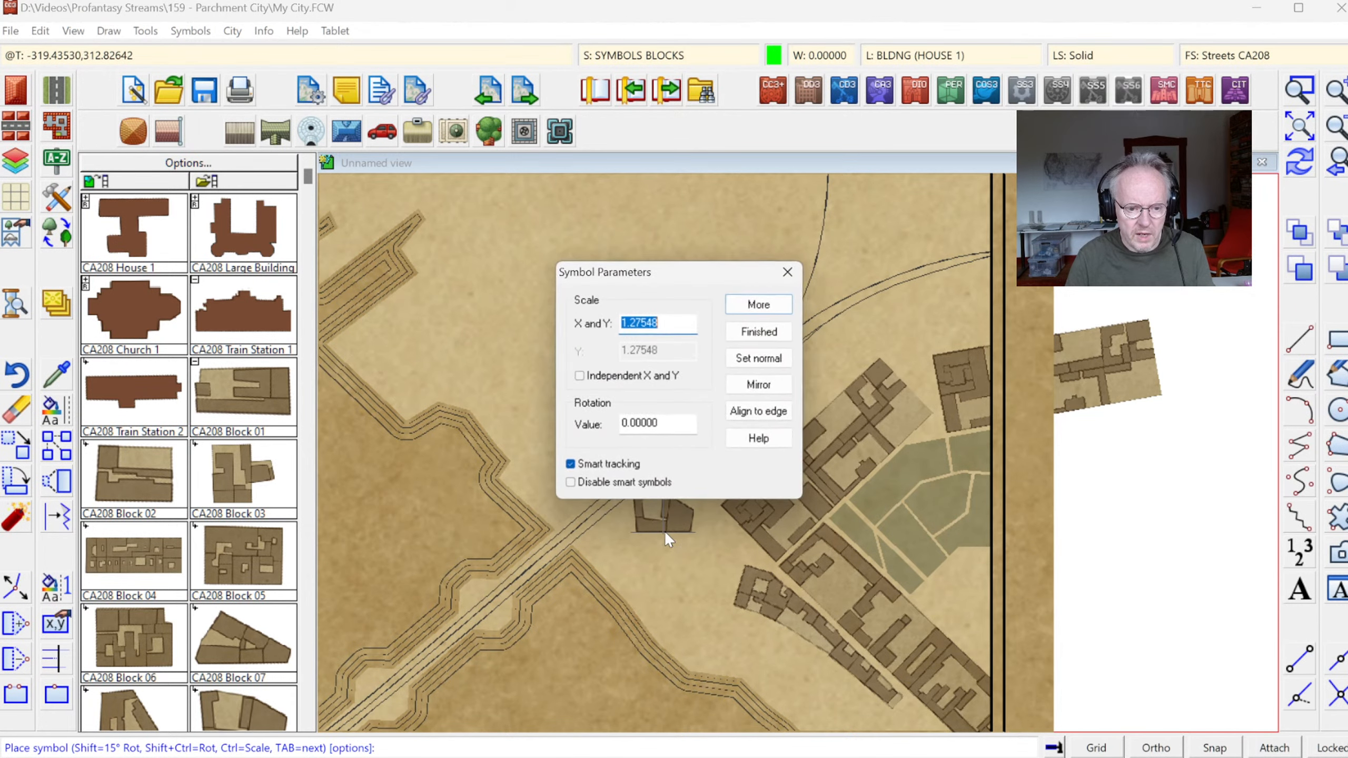
click(770, 413)
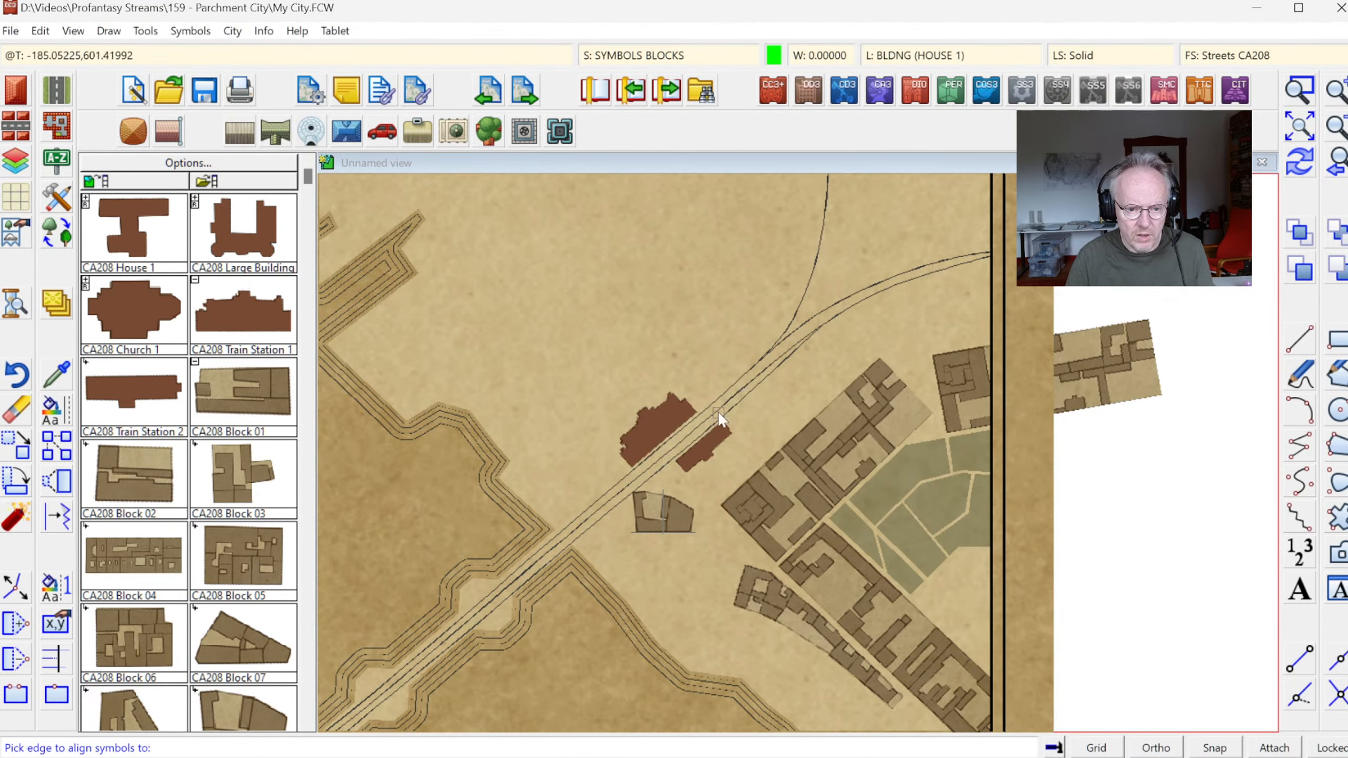
click(719, 413)
right_click(686, 530)
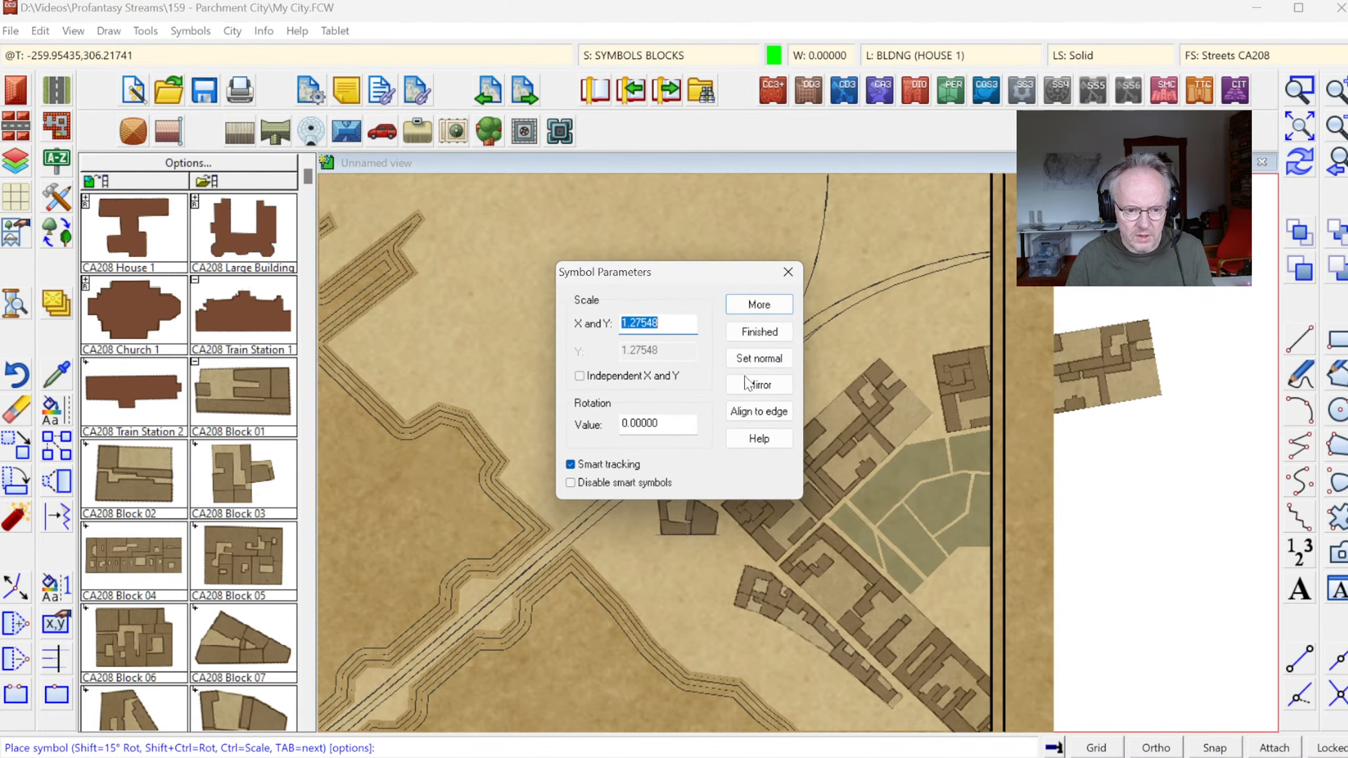
click(758, 385)
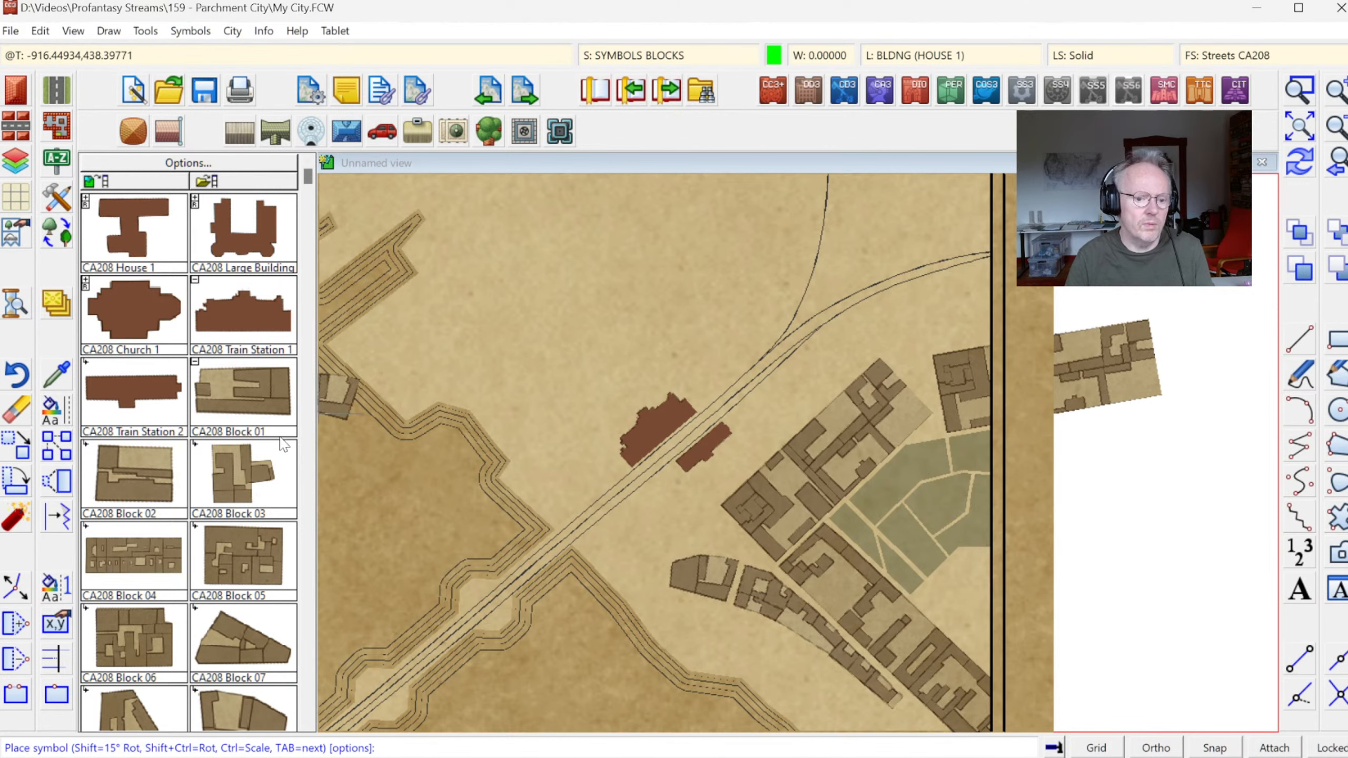
- Place a CA208 Block 01 parallel to the railway, between the tracks southwest of the station and the small tapered block
click(263, 396)
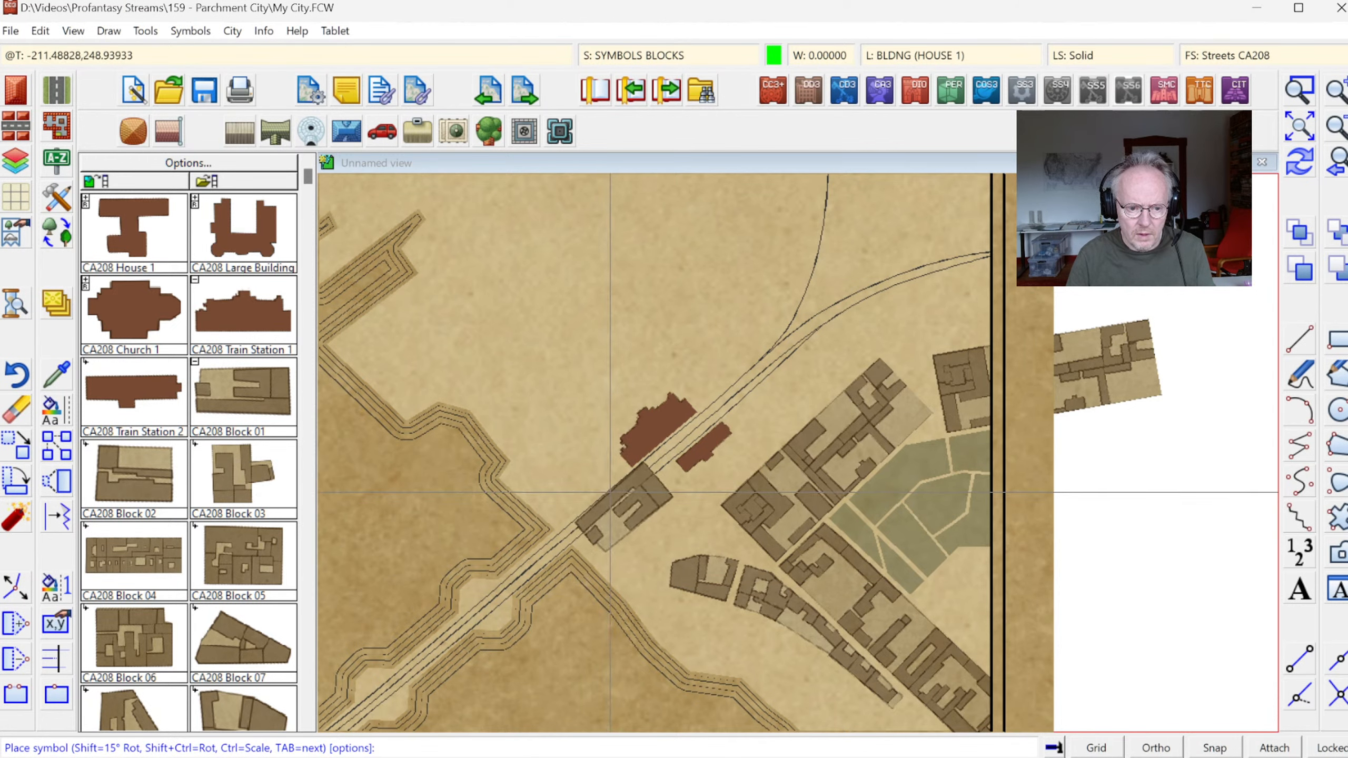
click(604, 496)
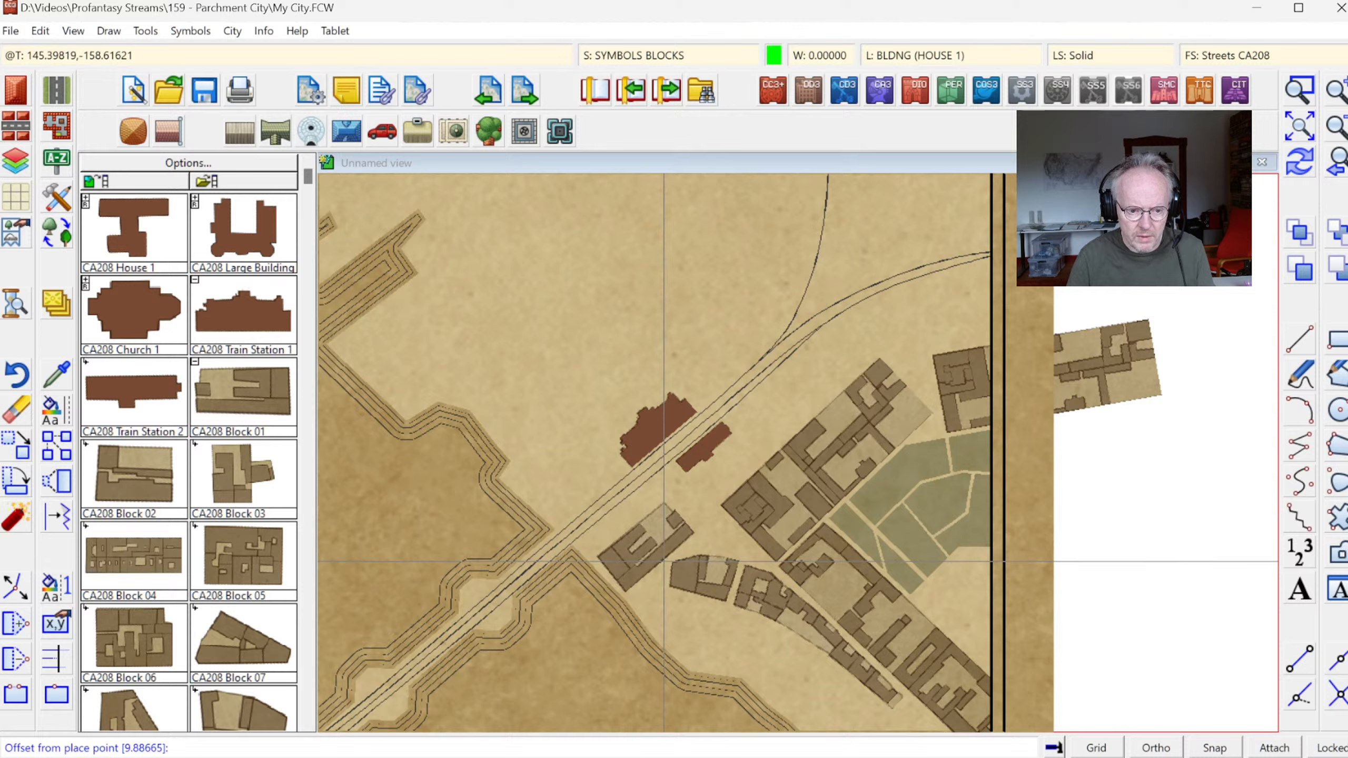
click(664, 562)
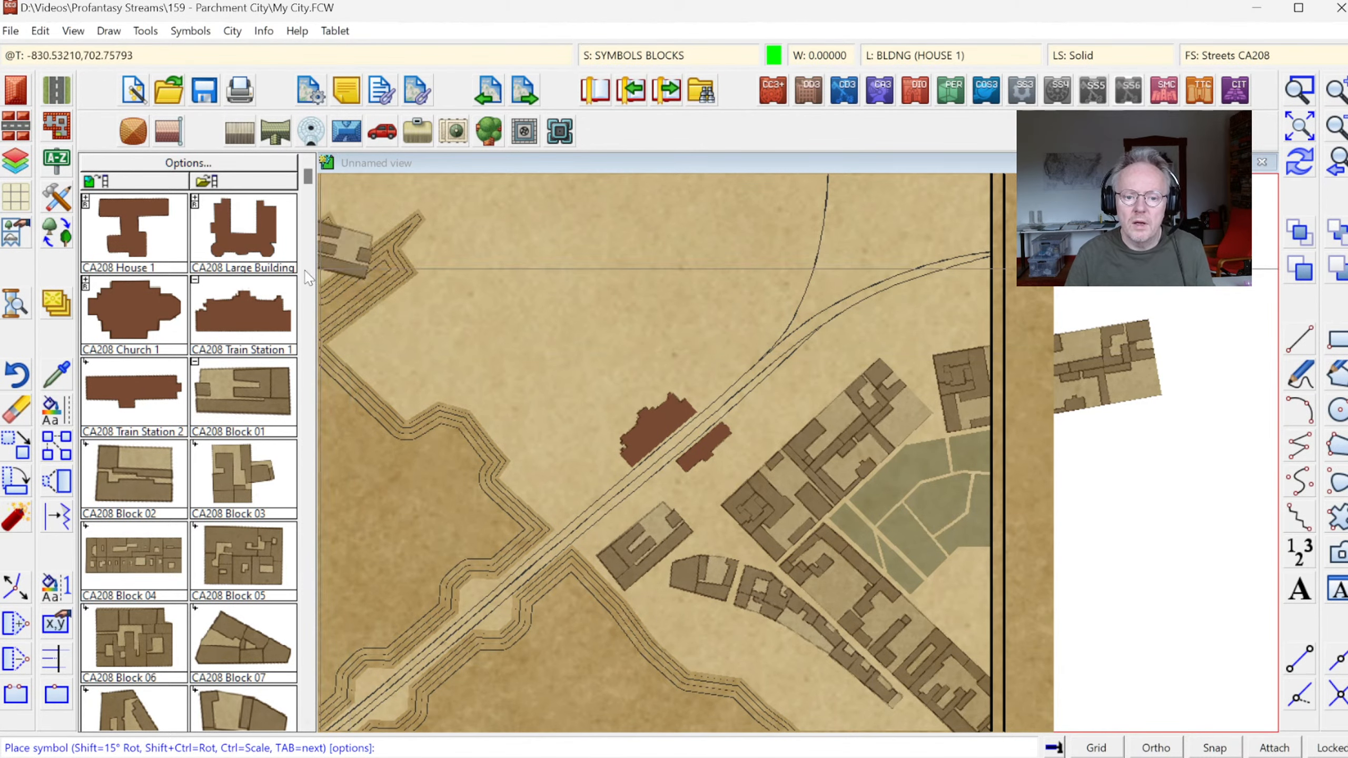
- Place a rotated wedge-shaped block beside the railway curve near the east border and another just south of the small tapered block
key(Tab)
key(Tab)
key(Tab)
key(Tab)
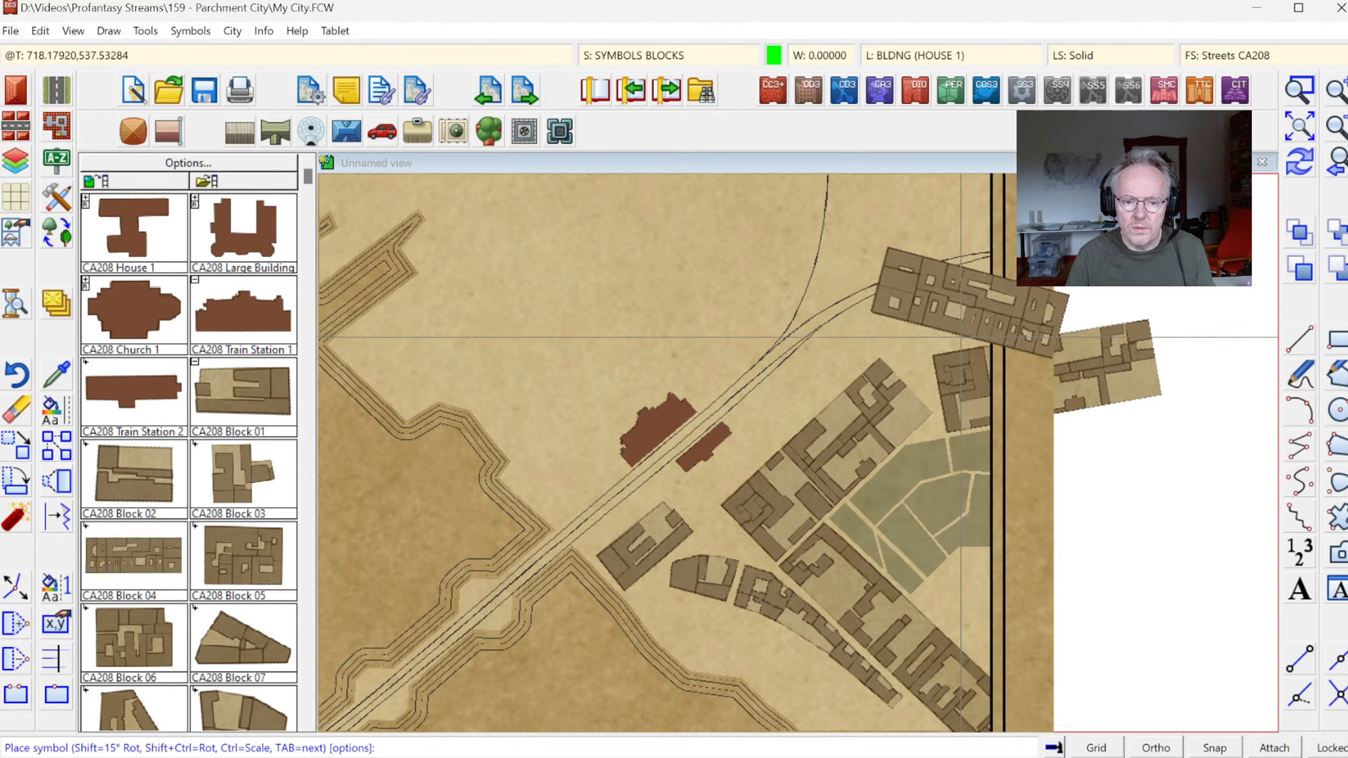
key(Tab)
key(Tab)
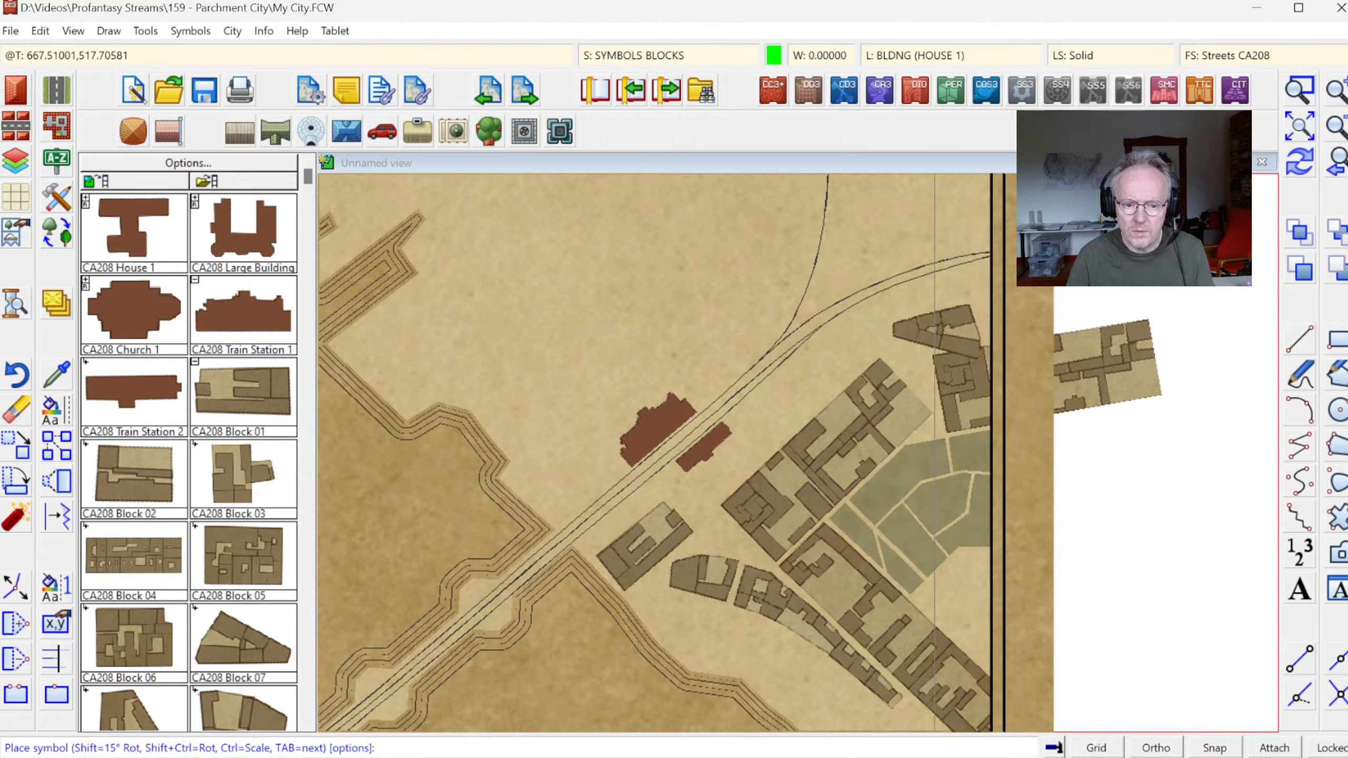
key(ctrl+shift)
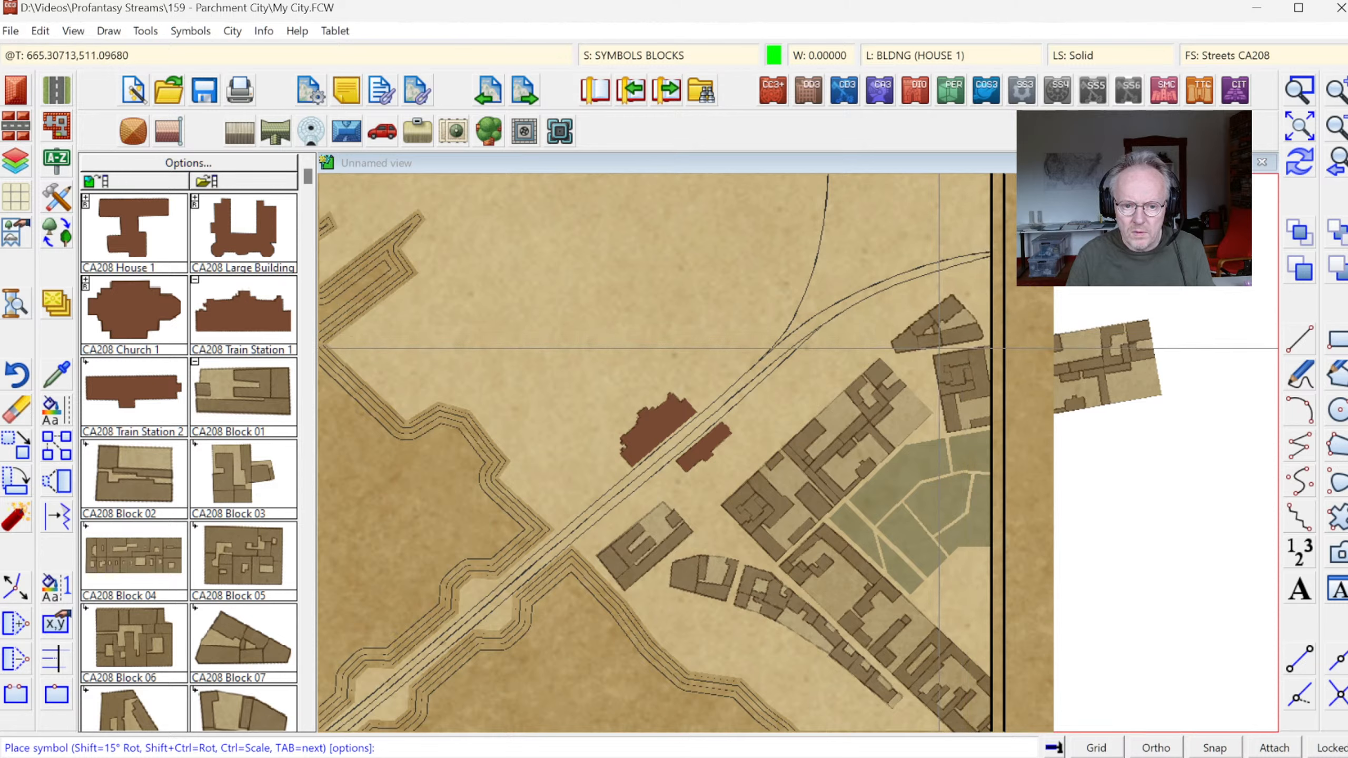
click(944, 349)
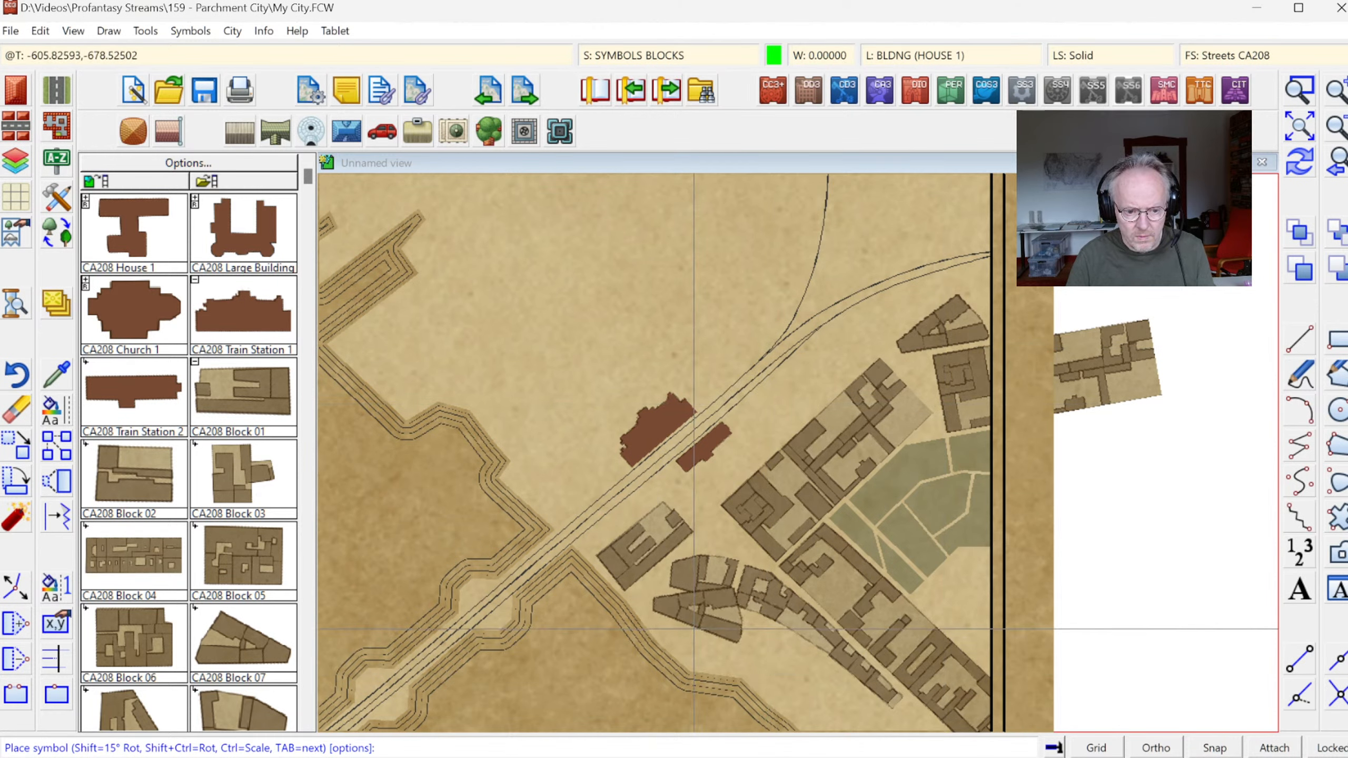
right_click(694, 628)
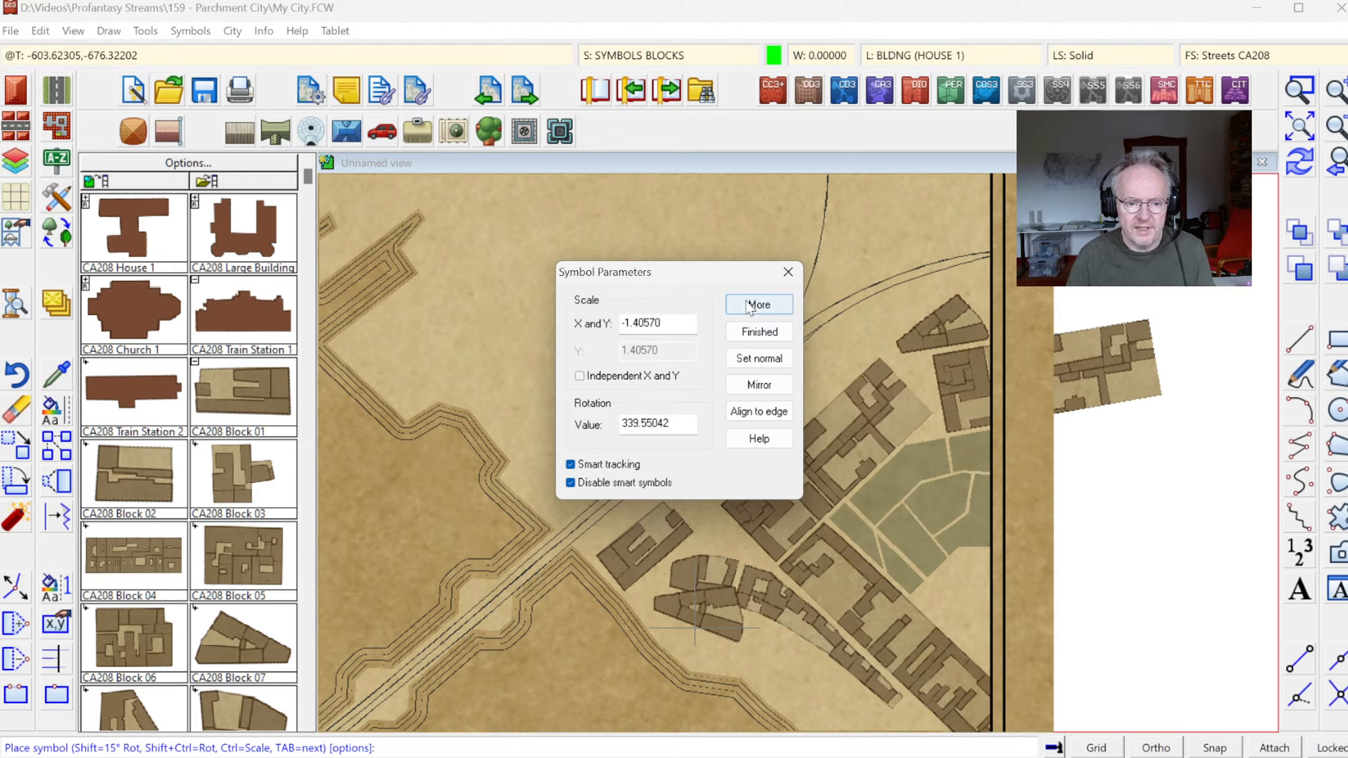
click(759, 304)
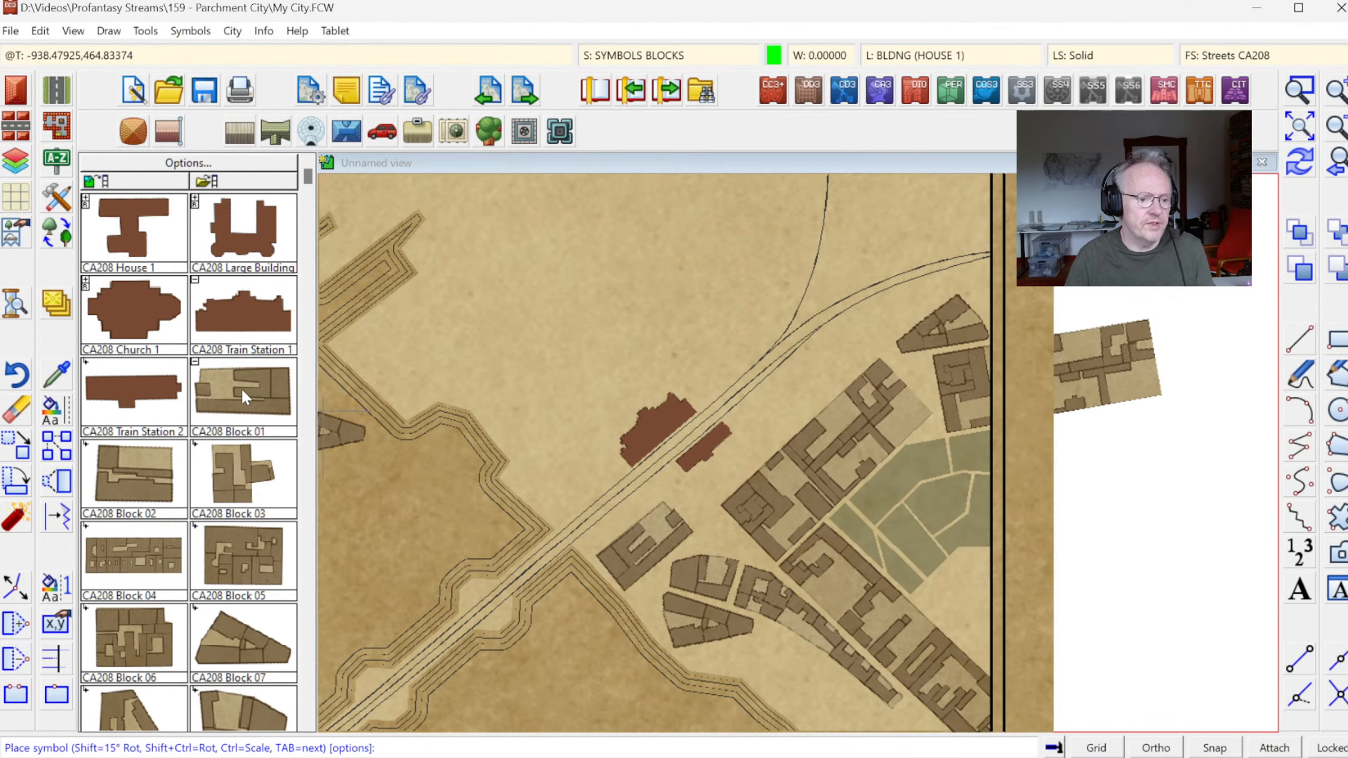
- Reset the symbol parameters to normal, with scale 1.00000, rotation 0.00000 and smart symbols enabled
right_click(573, 395)
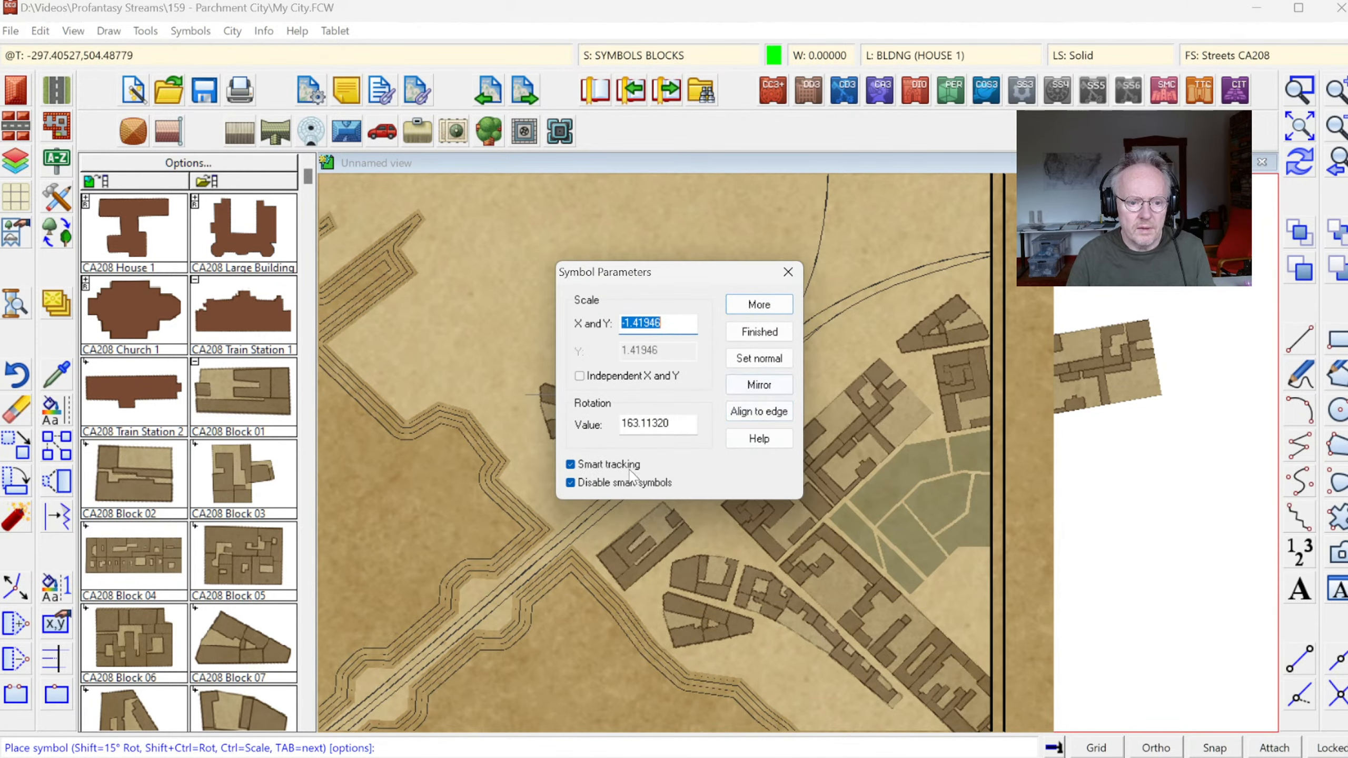
click(781, 361)
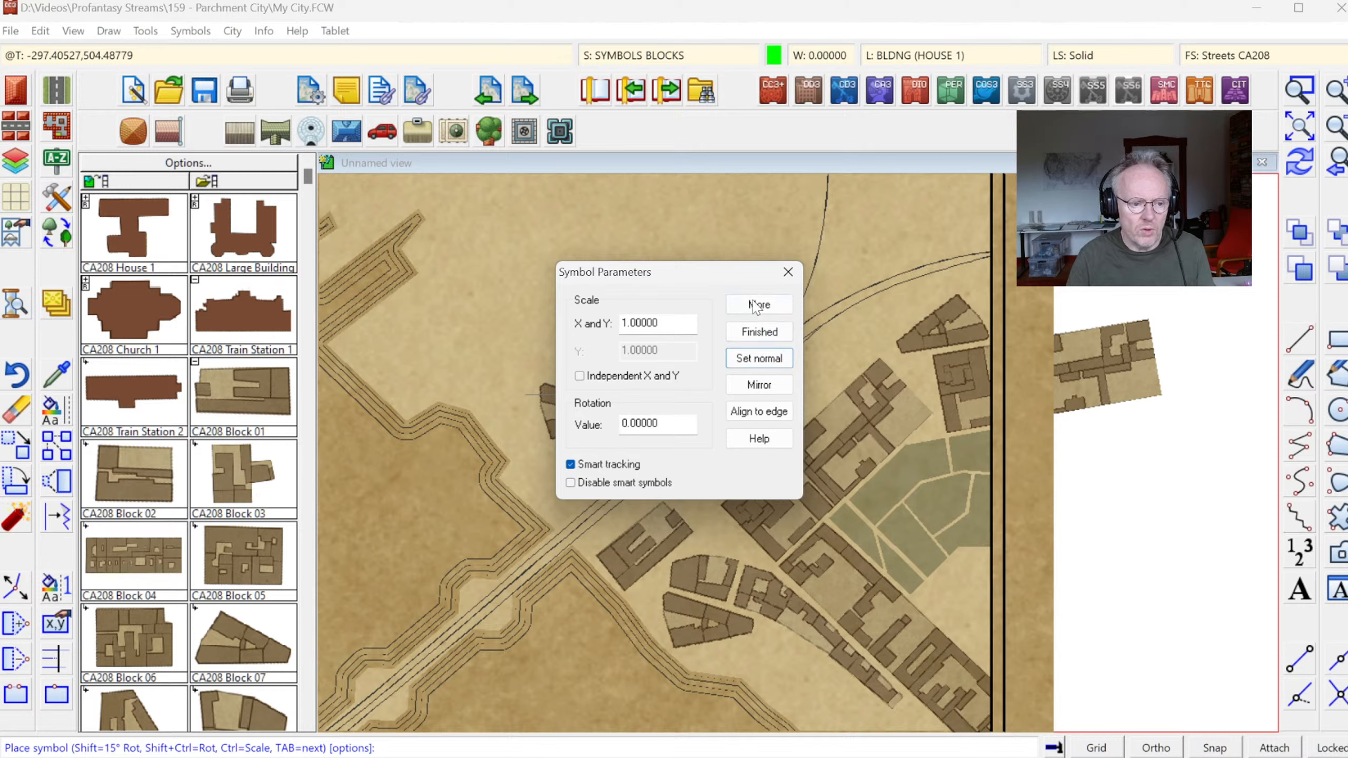
click(754, 306)
right_click(661, 345)
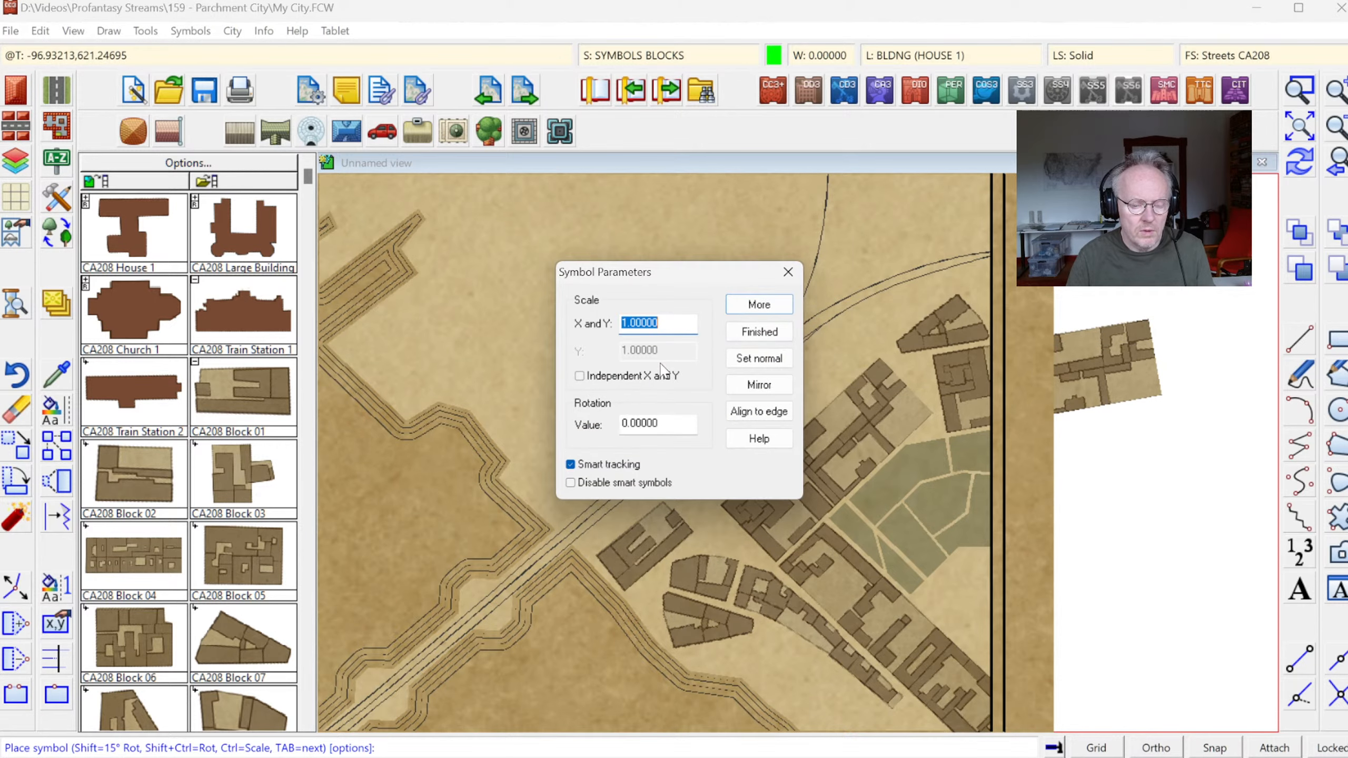
click(754, 312)
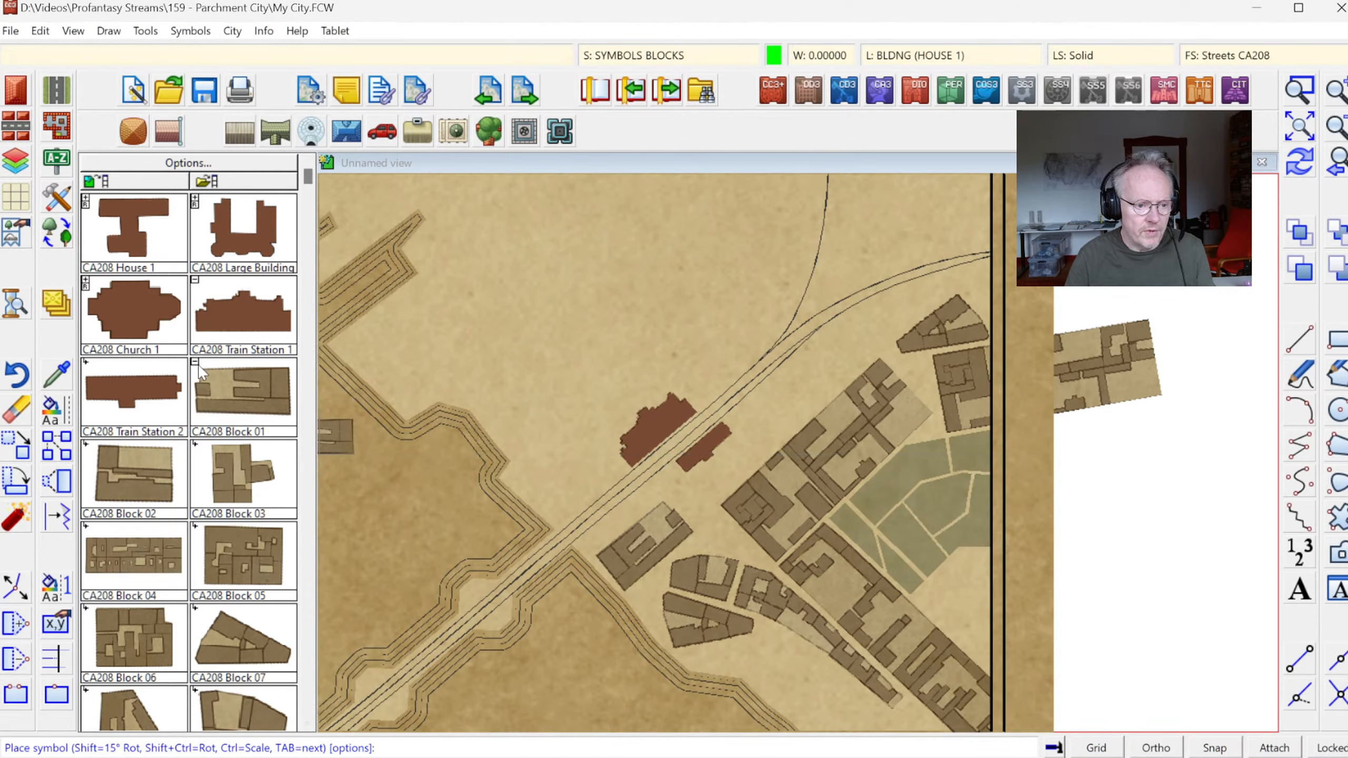
- Place CA208 Block 01 variants parallel to the narrow block row on its southwest side, plus a long tilted block crossing the east border
click(226, 392)
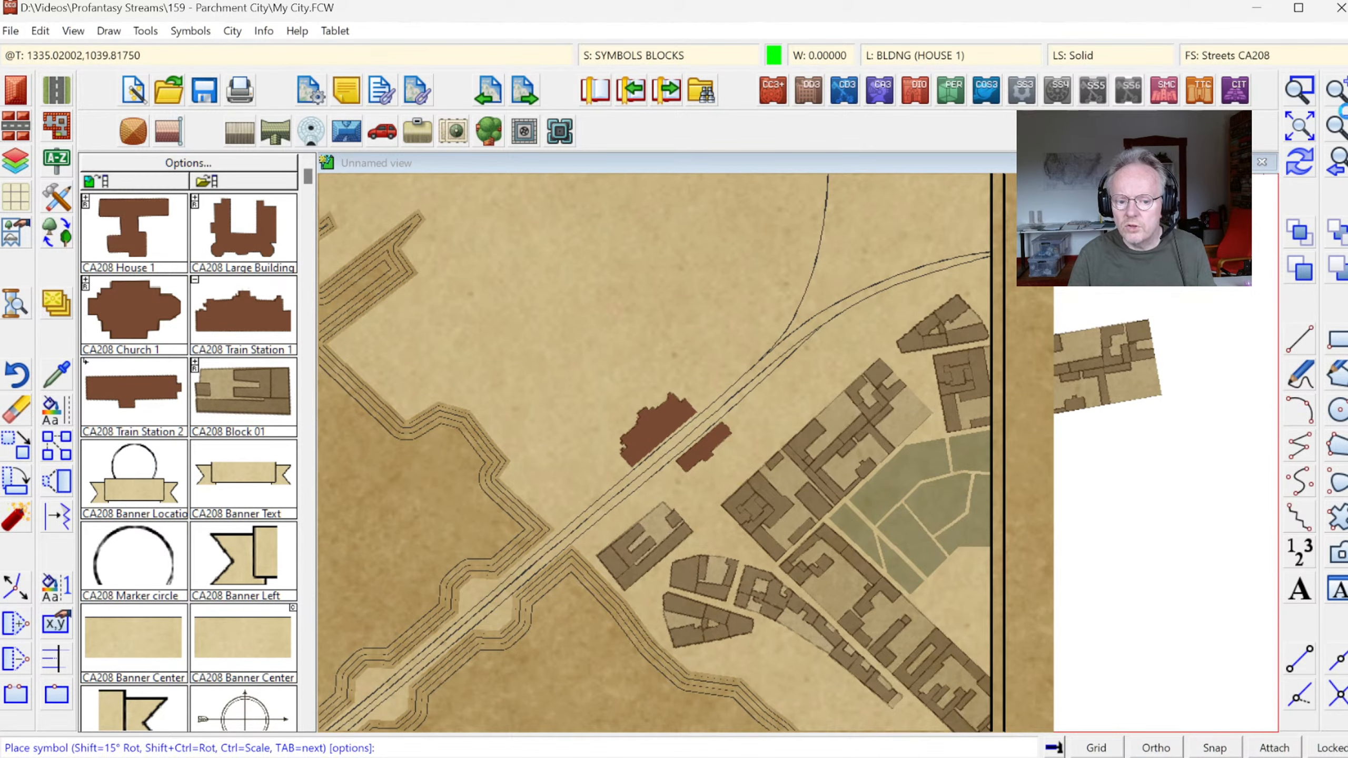
click(1343, 122)
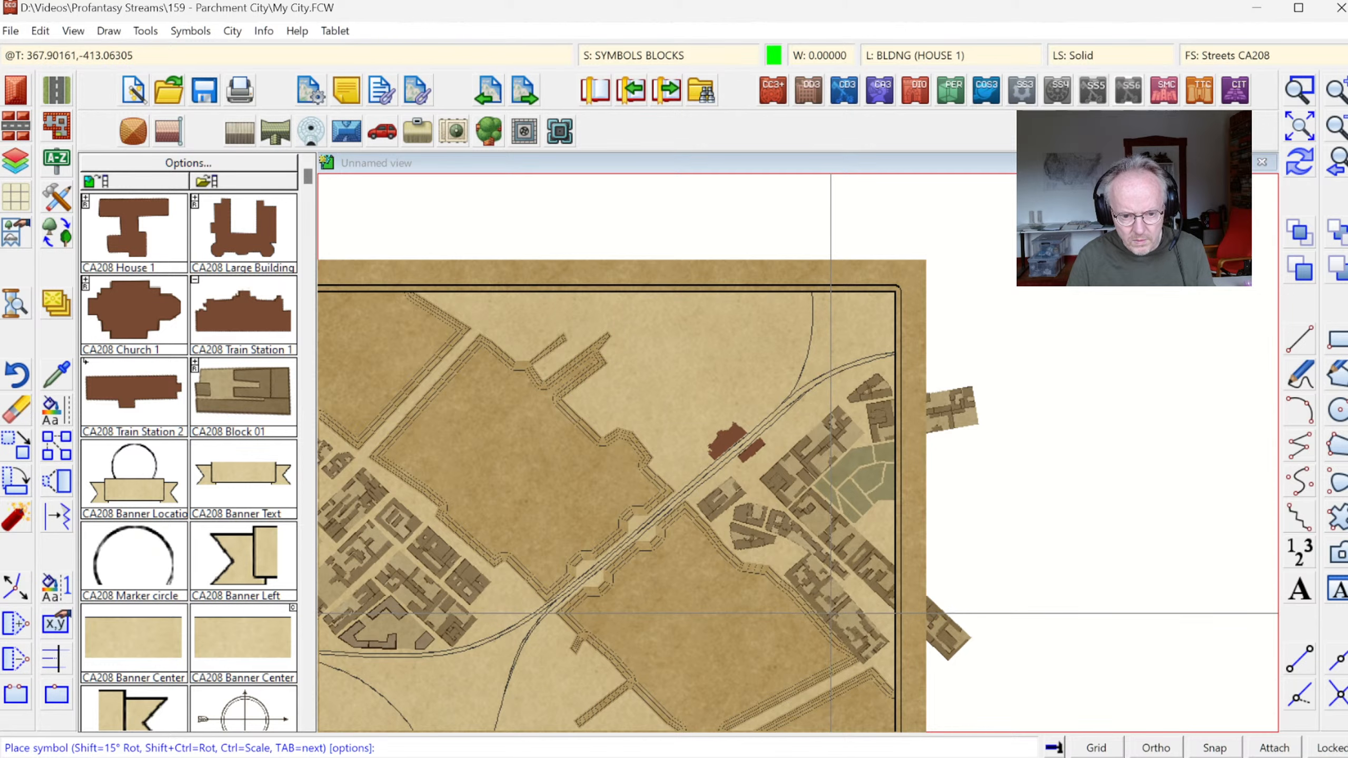
key(Tab)
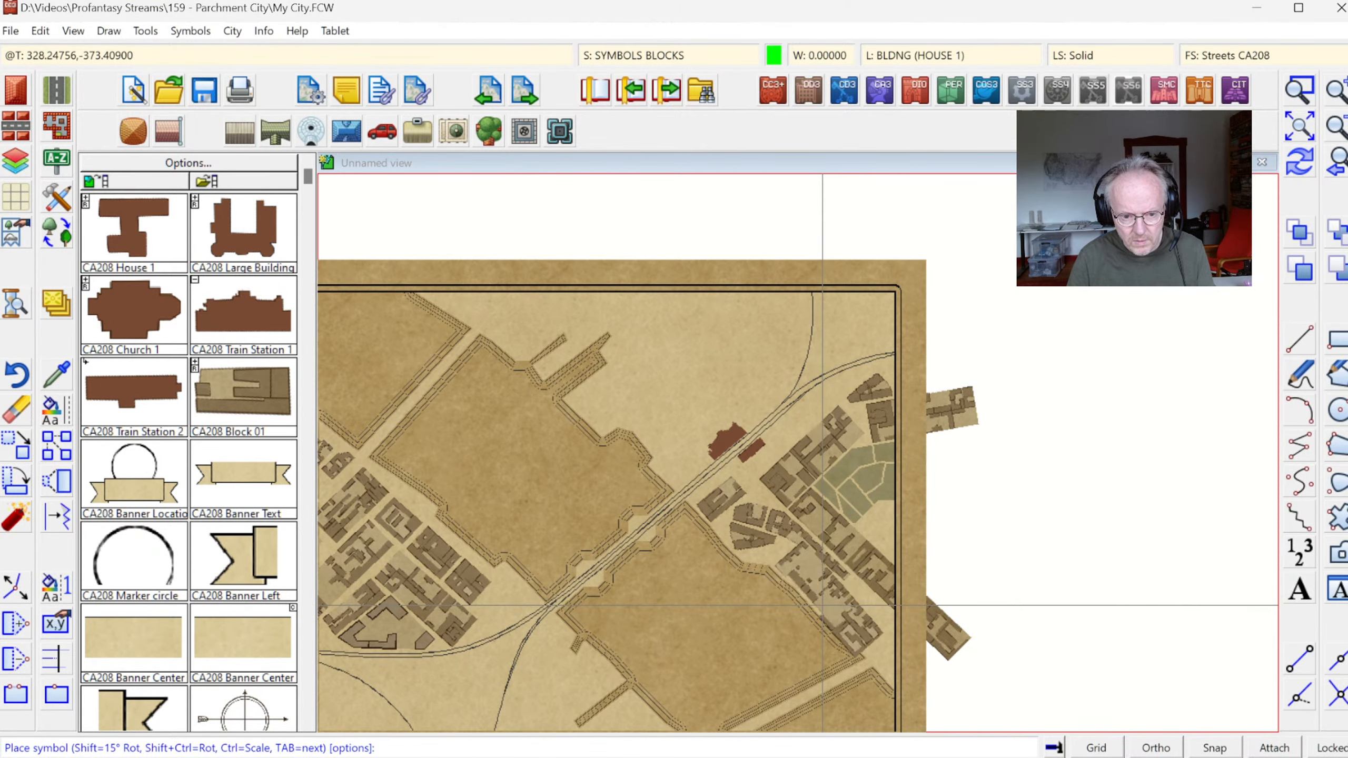
click(1303, 90)
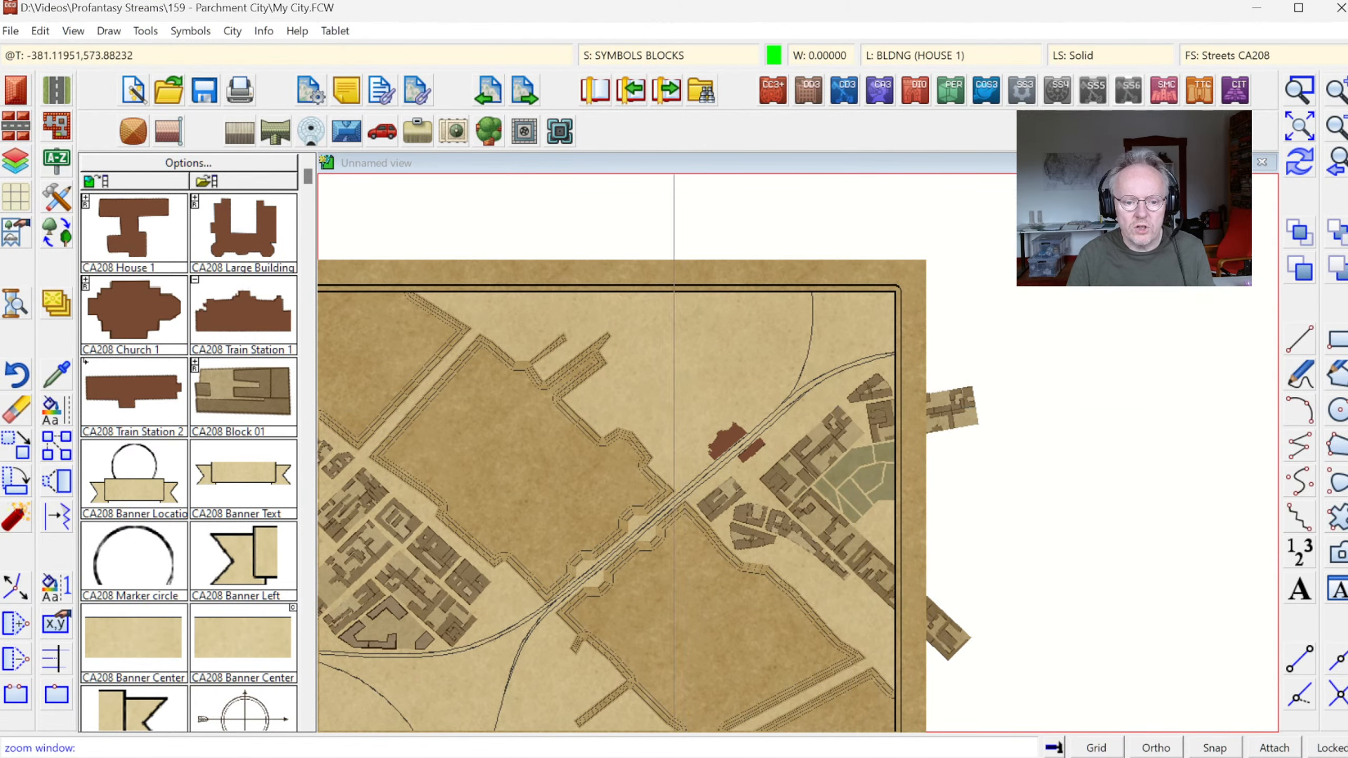
click(672, 412)
click(985, 693)
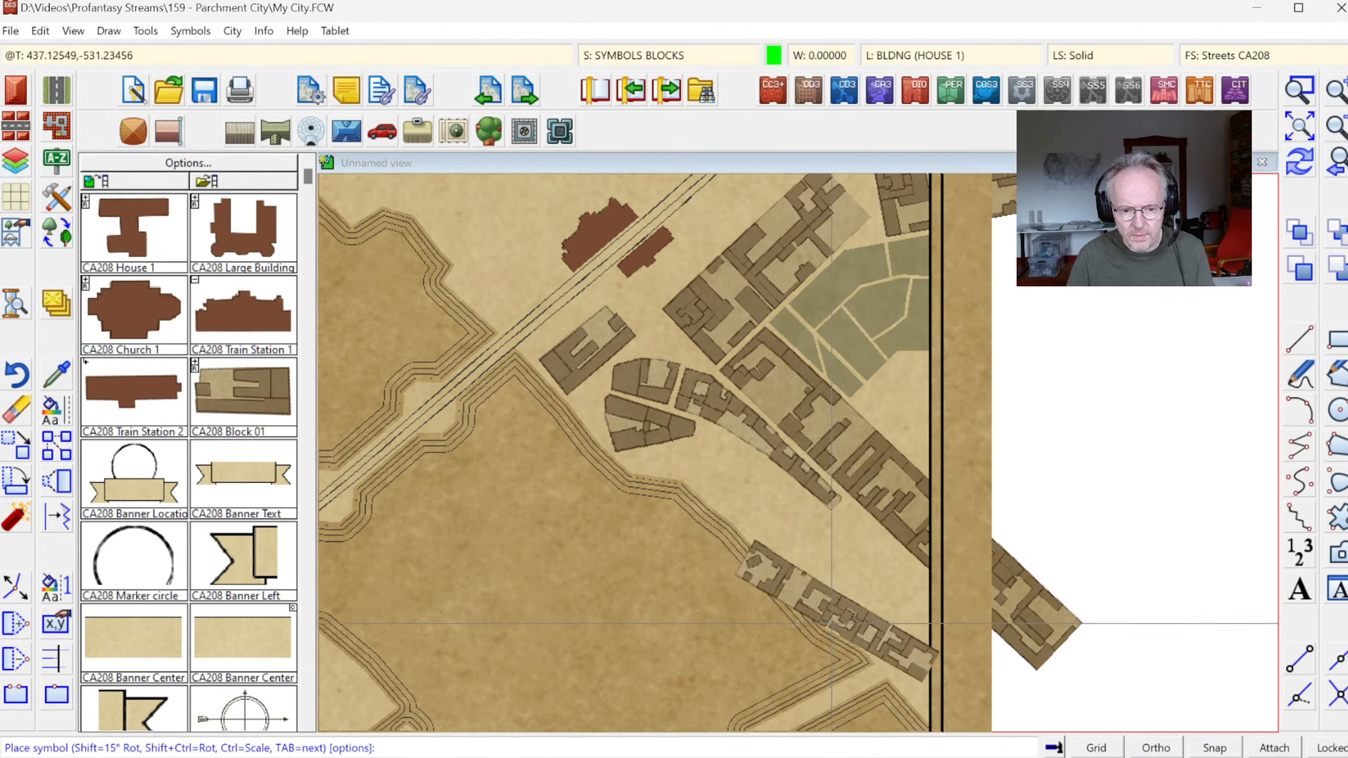
right_click(728, 529)
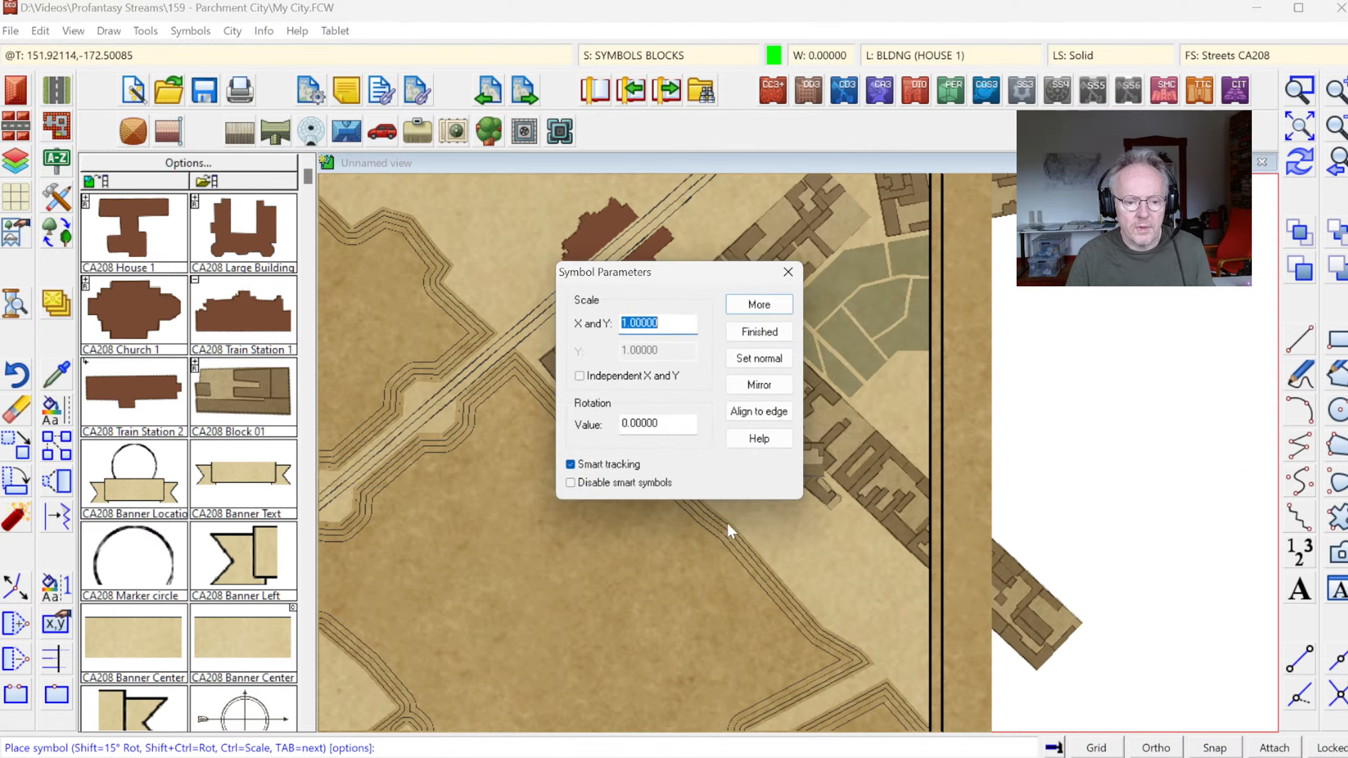
click(760, 331)
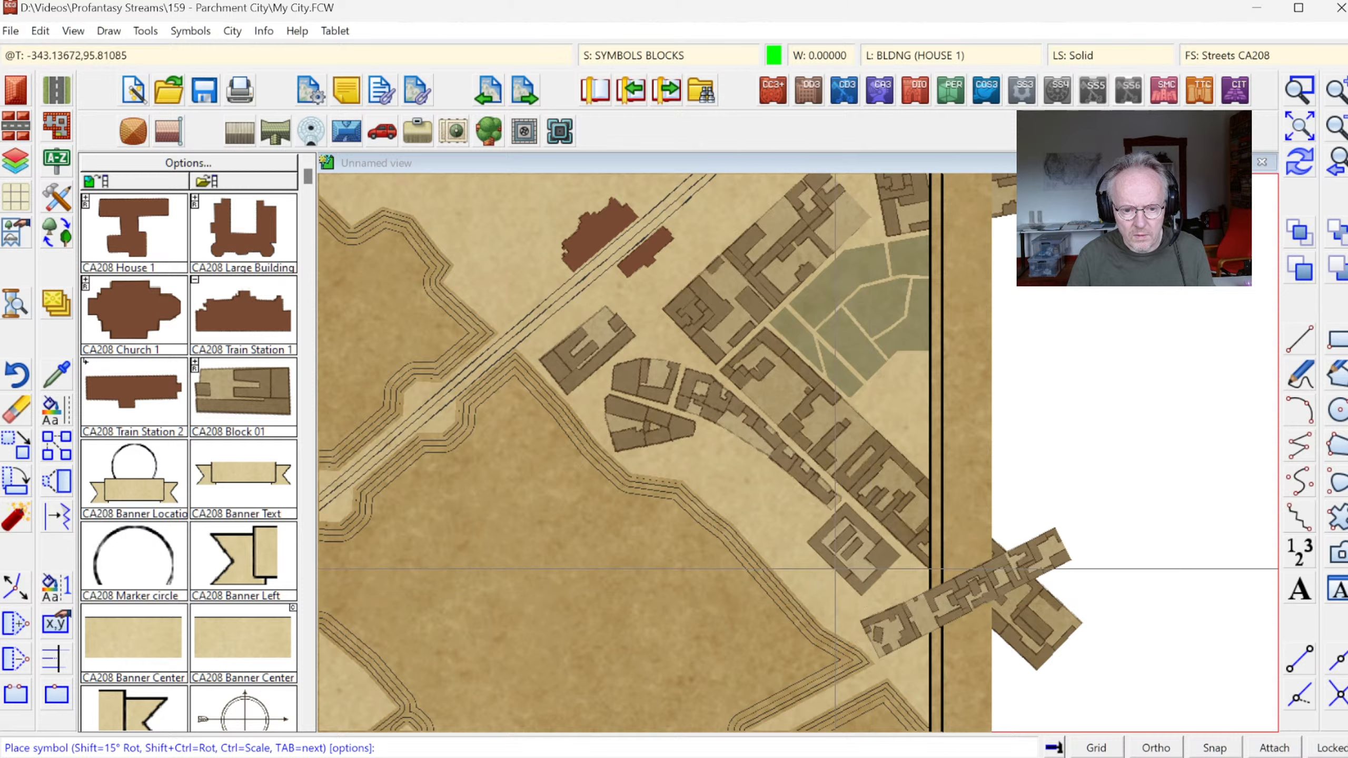
click(838, 569)
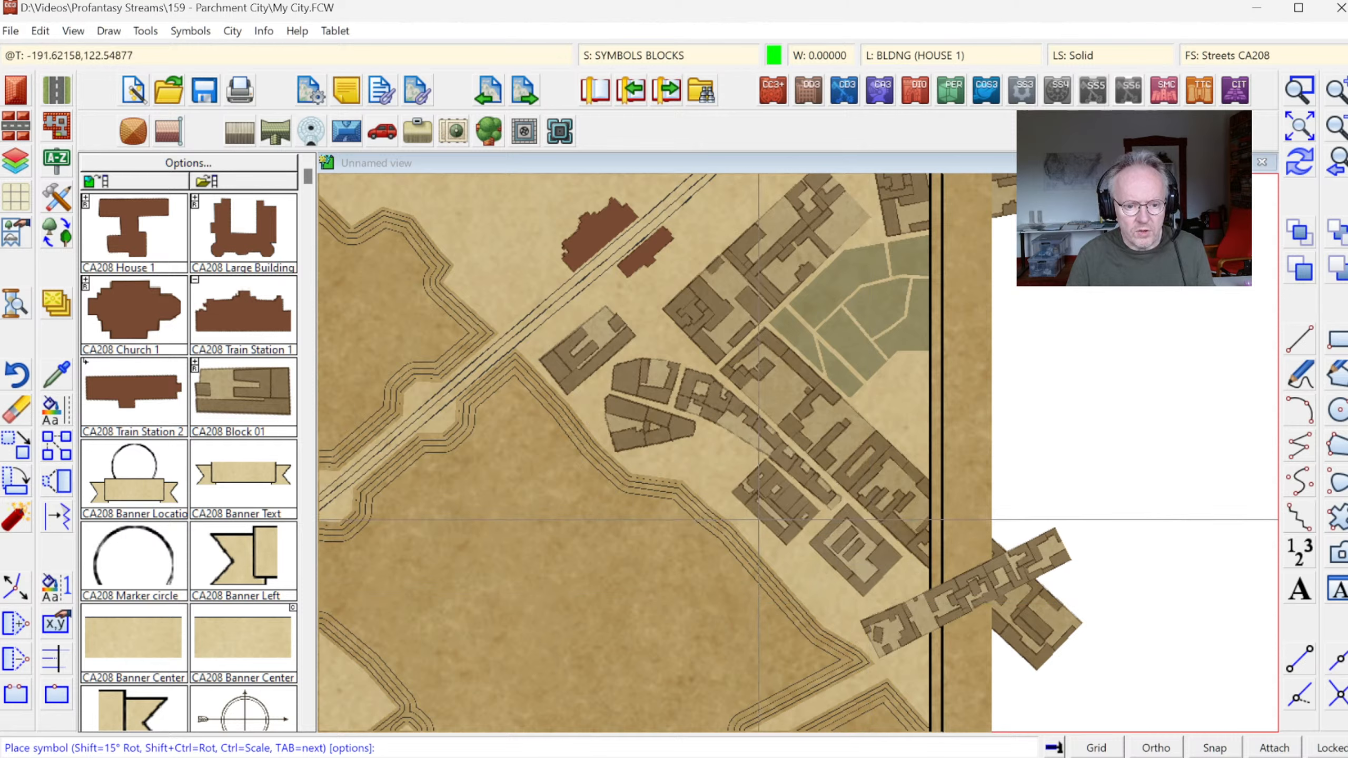
click(760, 530)
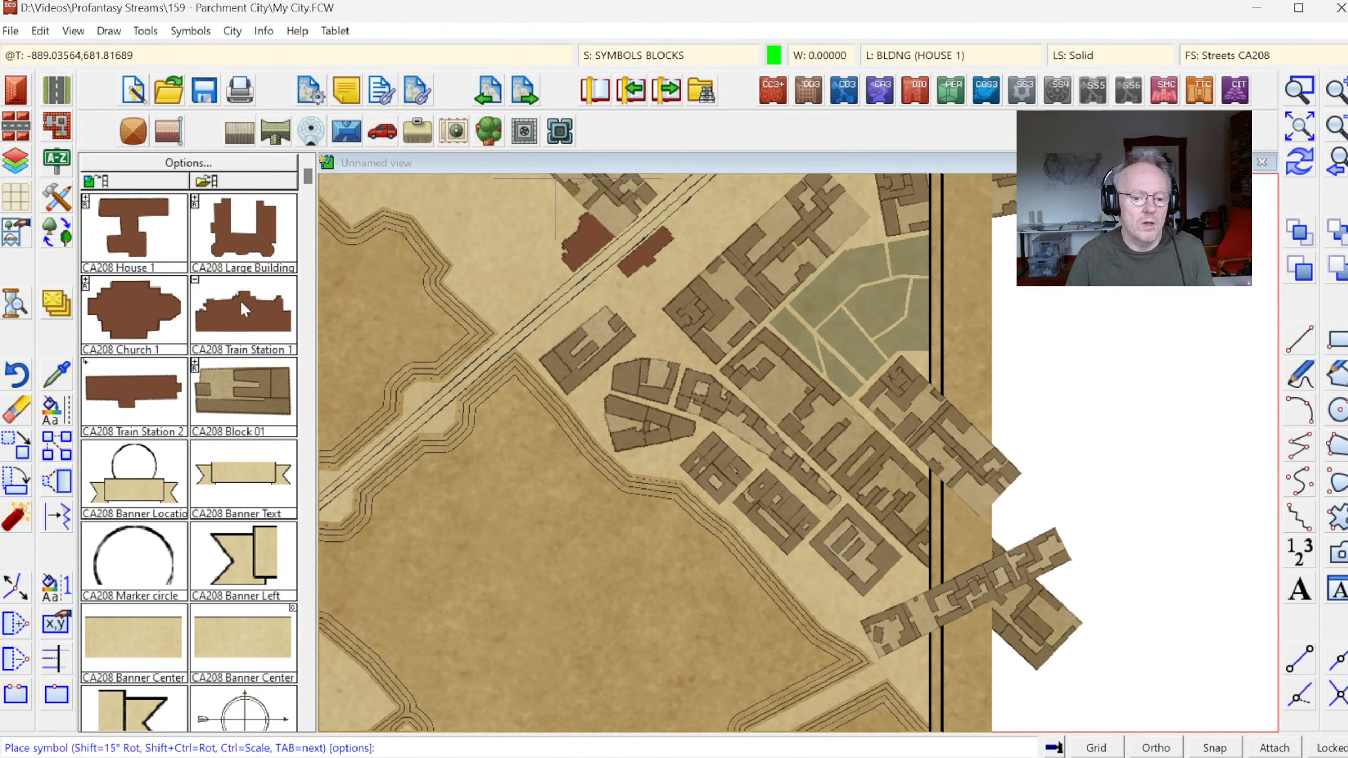
- Place a long CA208 block variant running northeast–southwest beside the inlet, northwest of the train station
click(1299, 126)
click(1300, 90)
click(614, 206)
click(1087, 439)
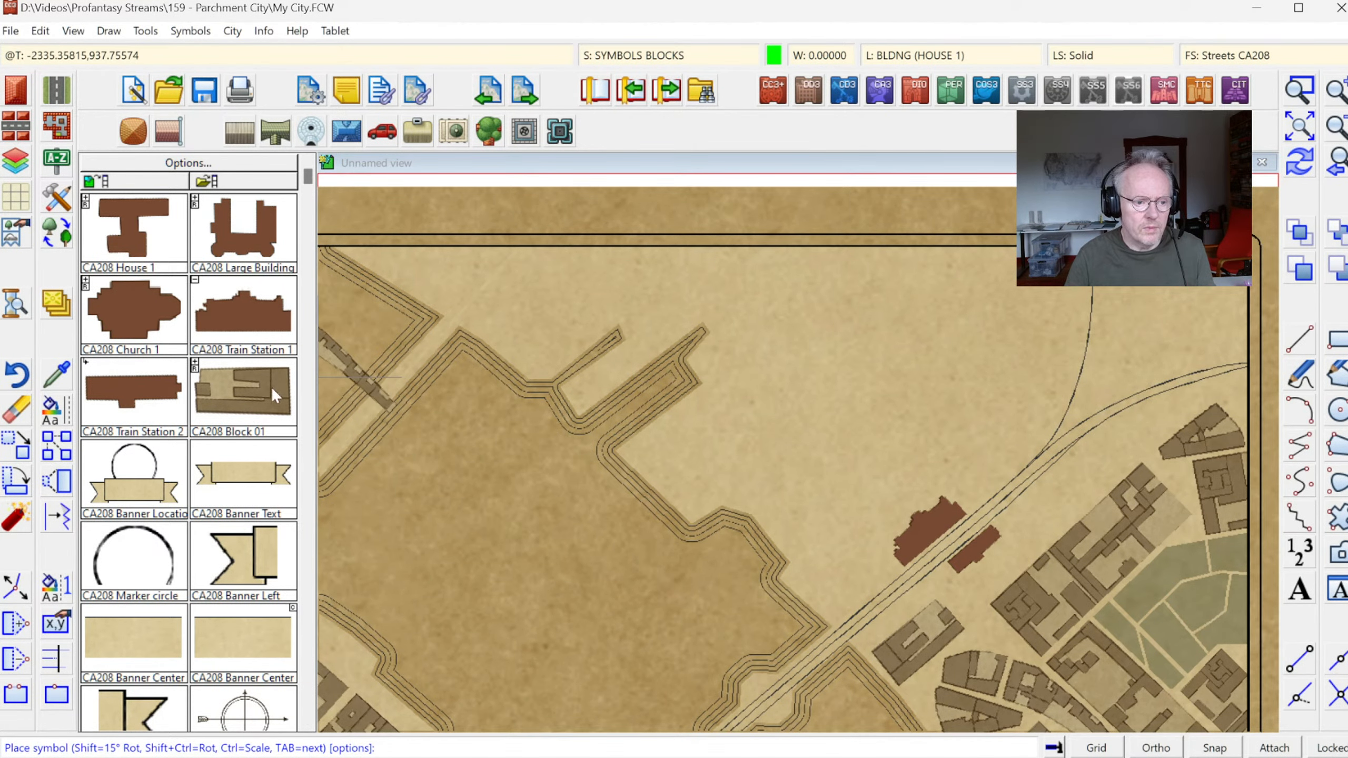
right_click(604, 413)
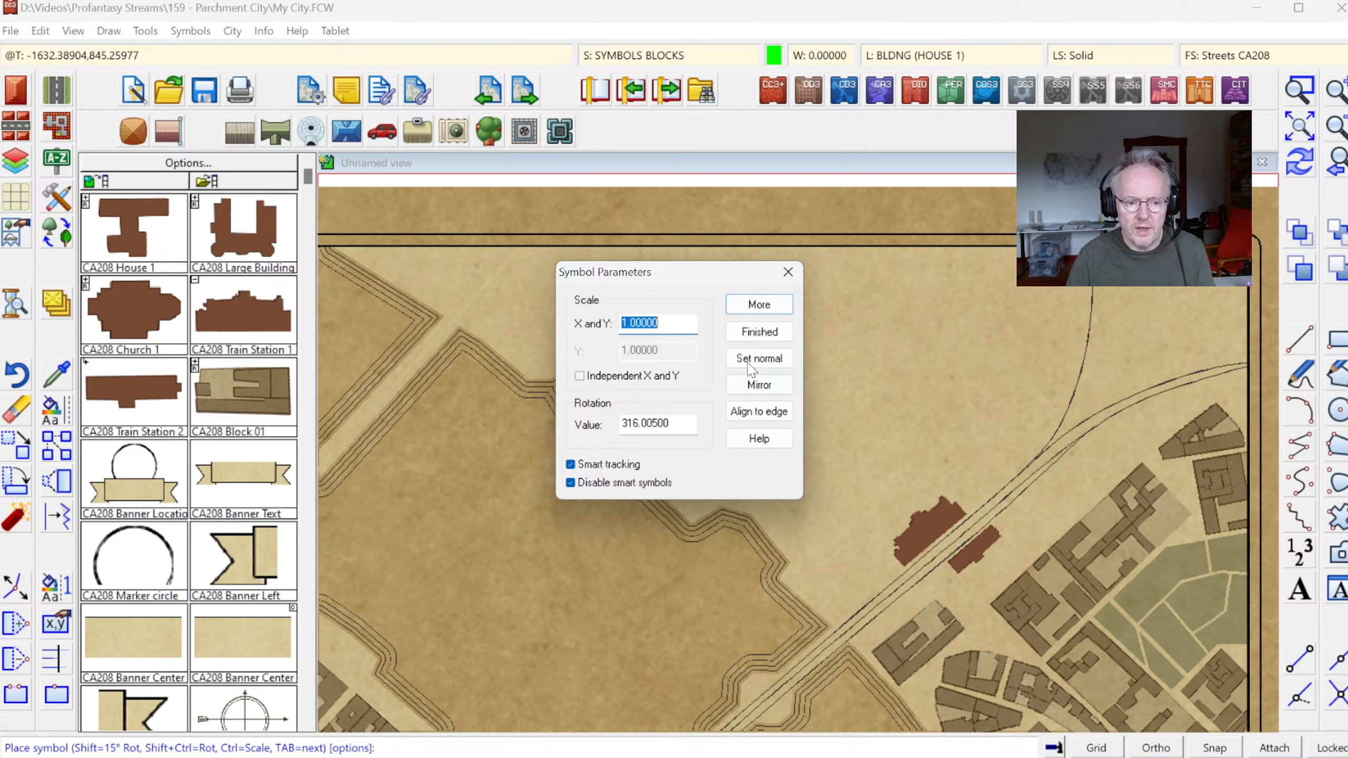
click(749, 310)
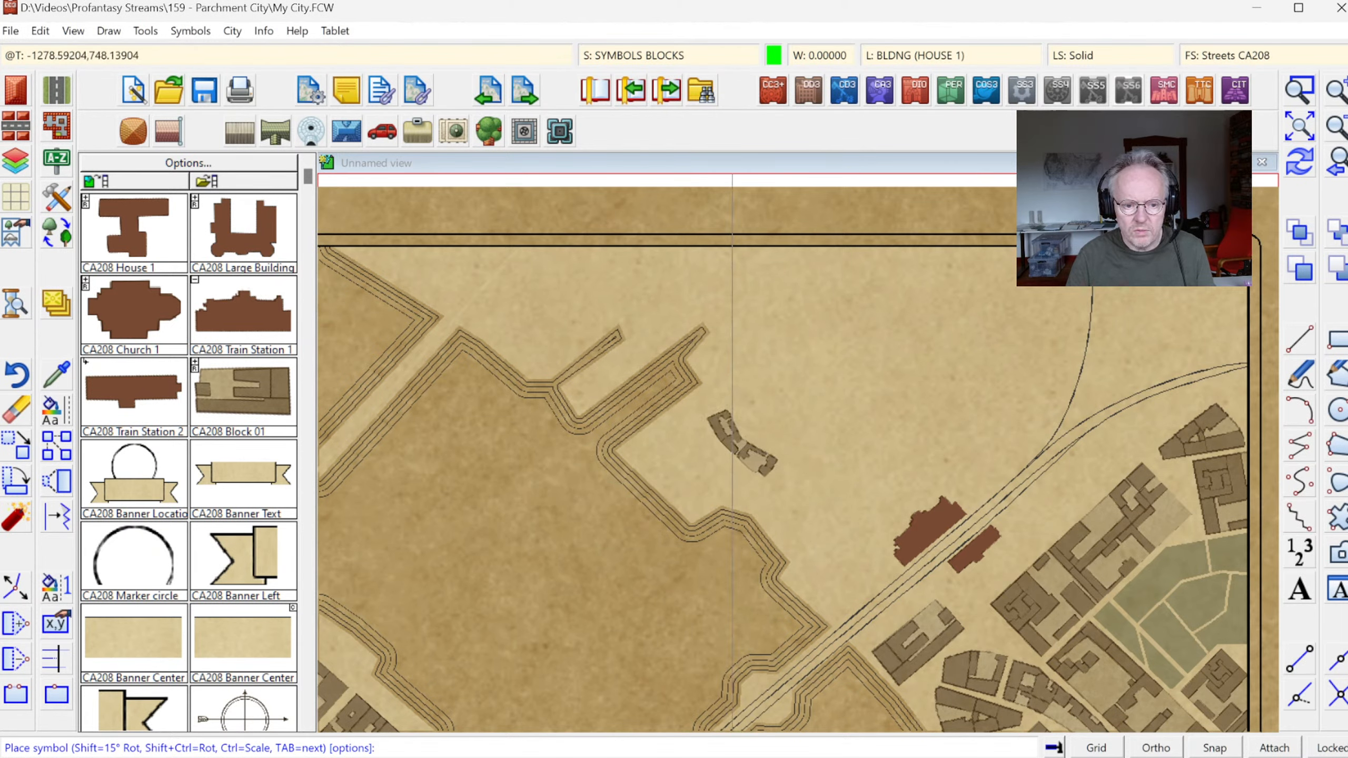
key(Tab)
key(Tab)
key(Tab)
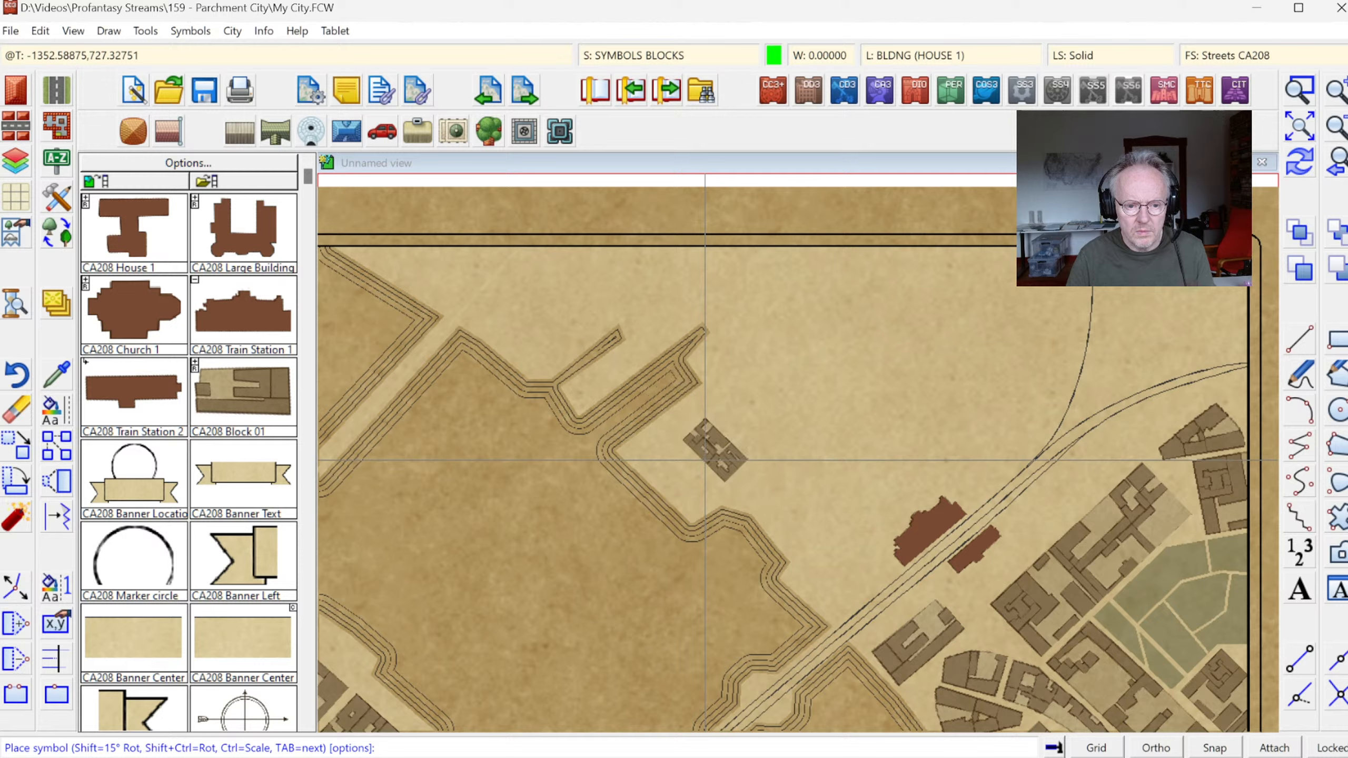
key(Tab)
key(Tab)
key(Tab)
key(Tab)
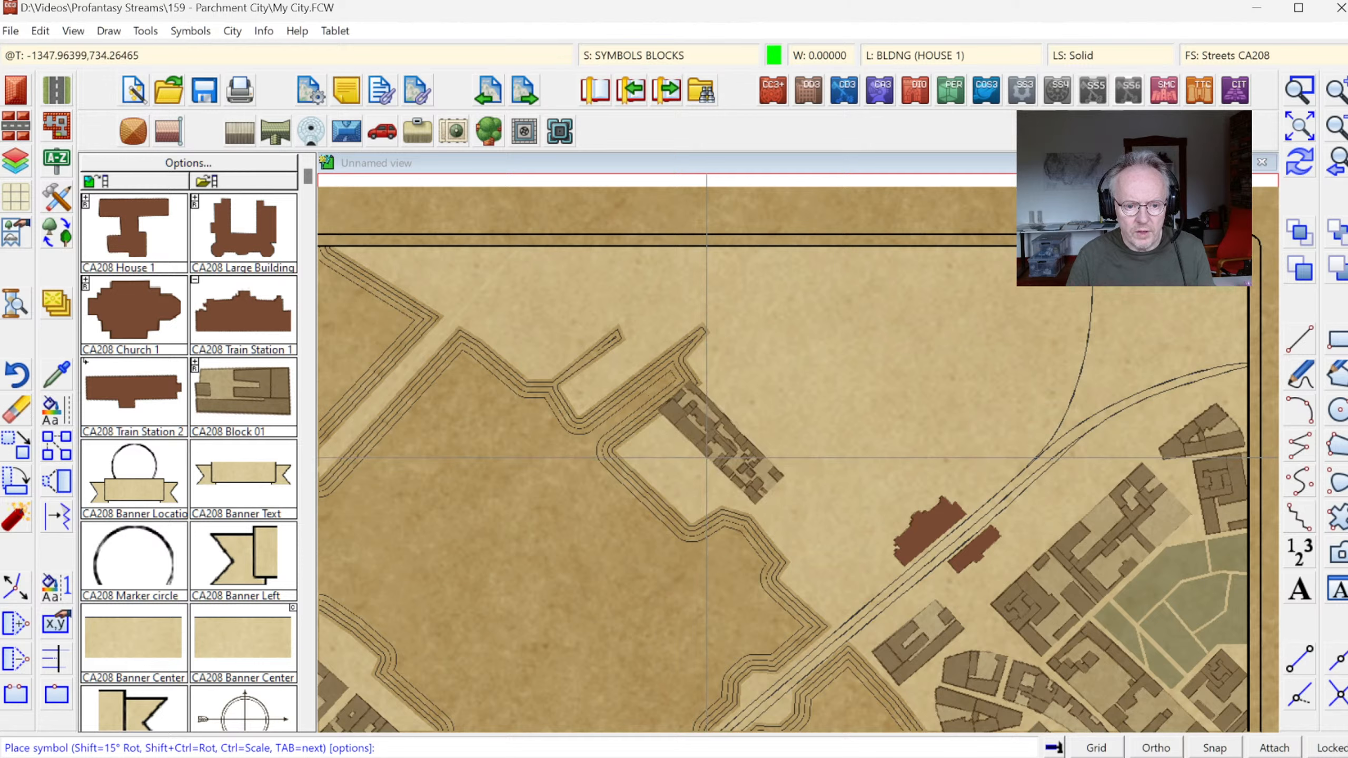
key(ctrl+shift)
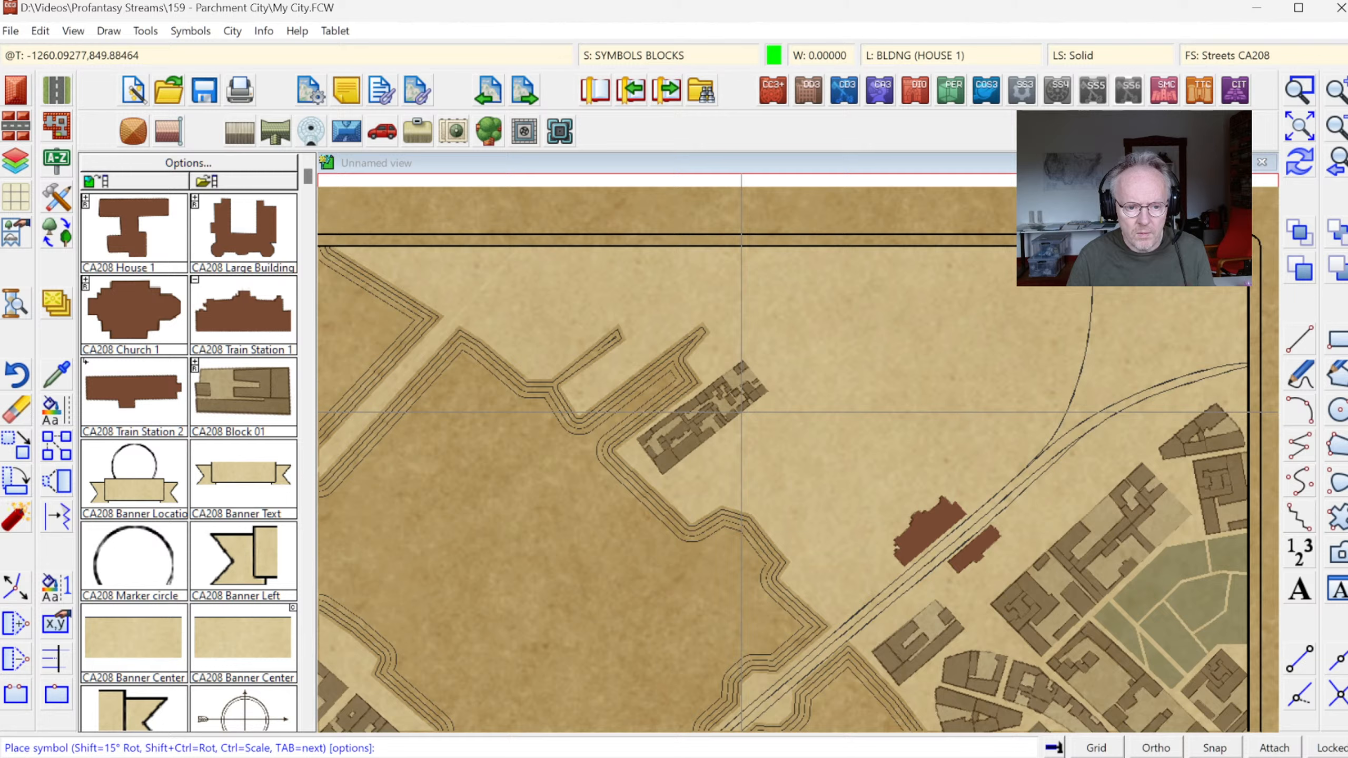
click(738, 414)
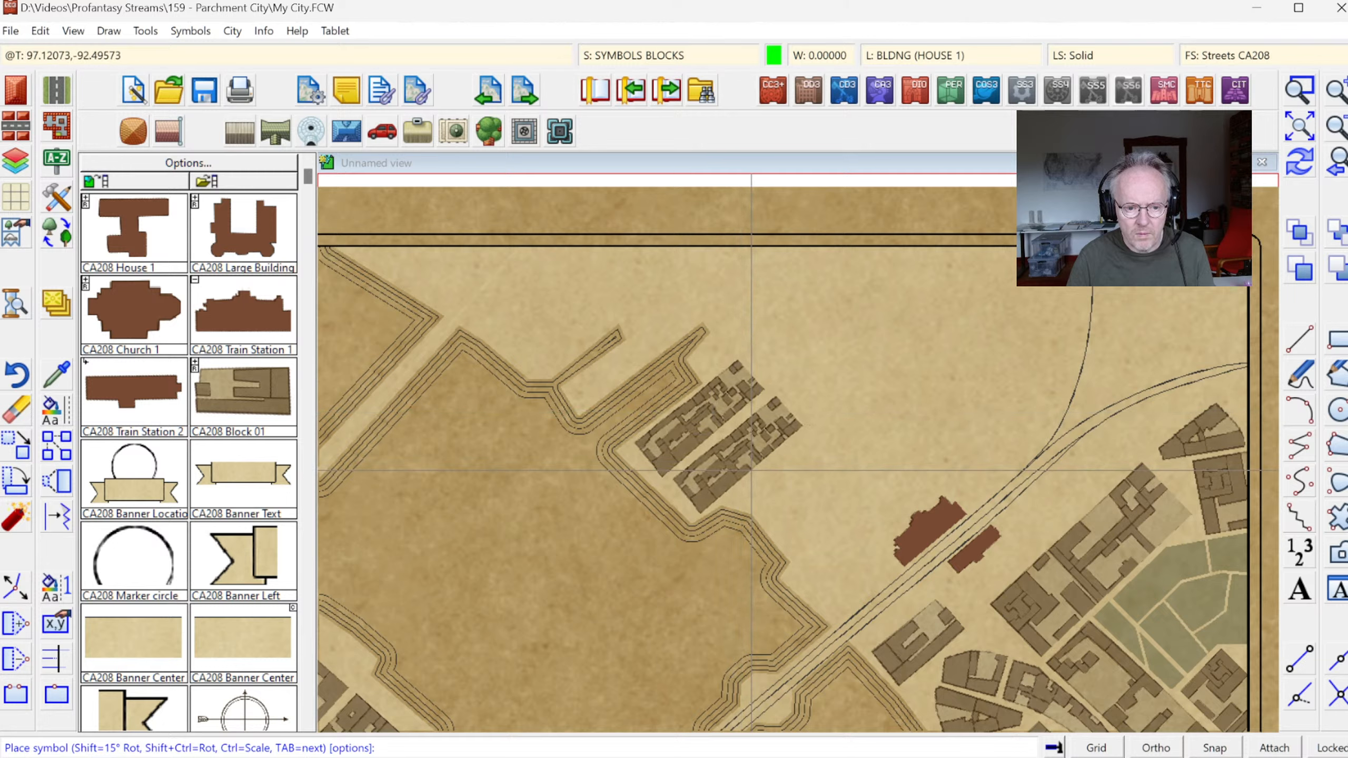
- Place a shorter block southeast of the long block and a narrow block continuing northeast, filling the area toward the train station with parallel blocks
key(Tab)
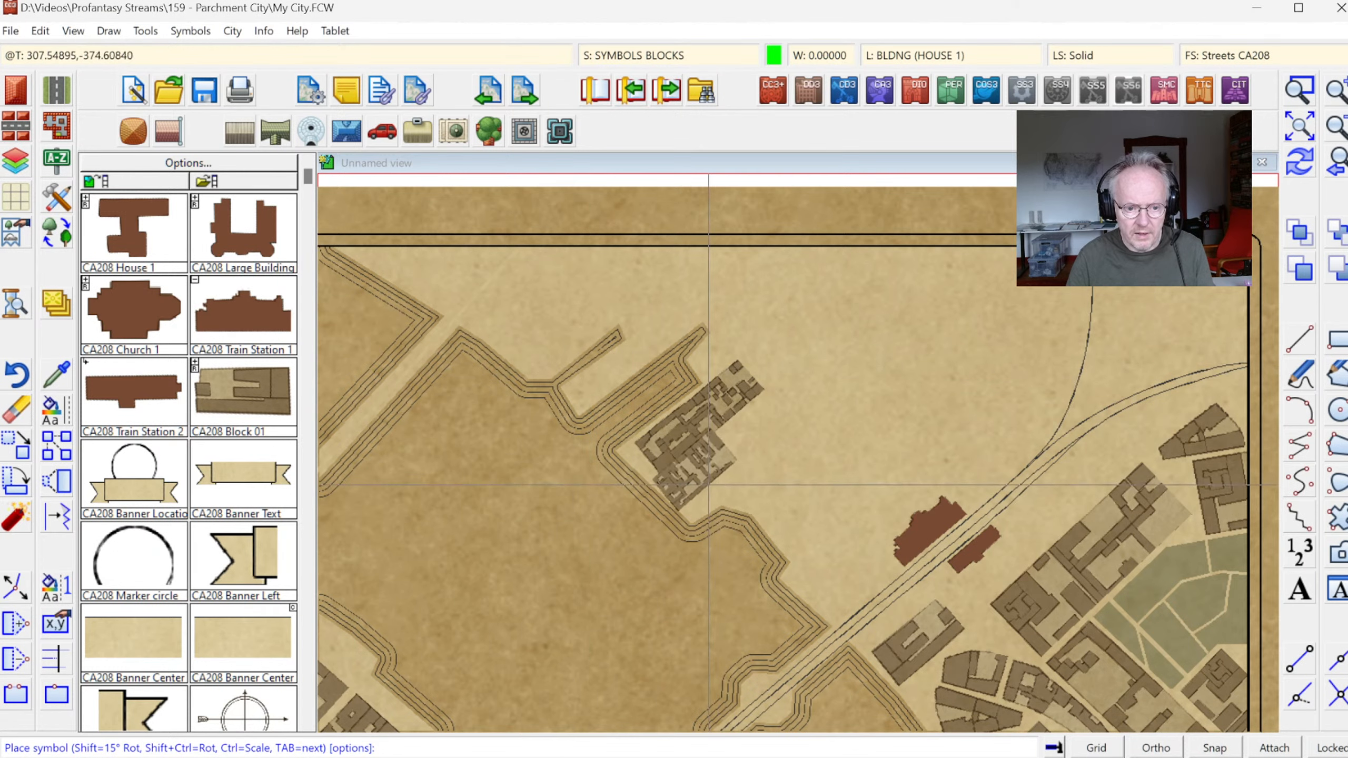
click(730, 486)
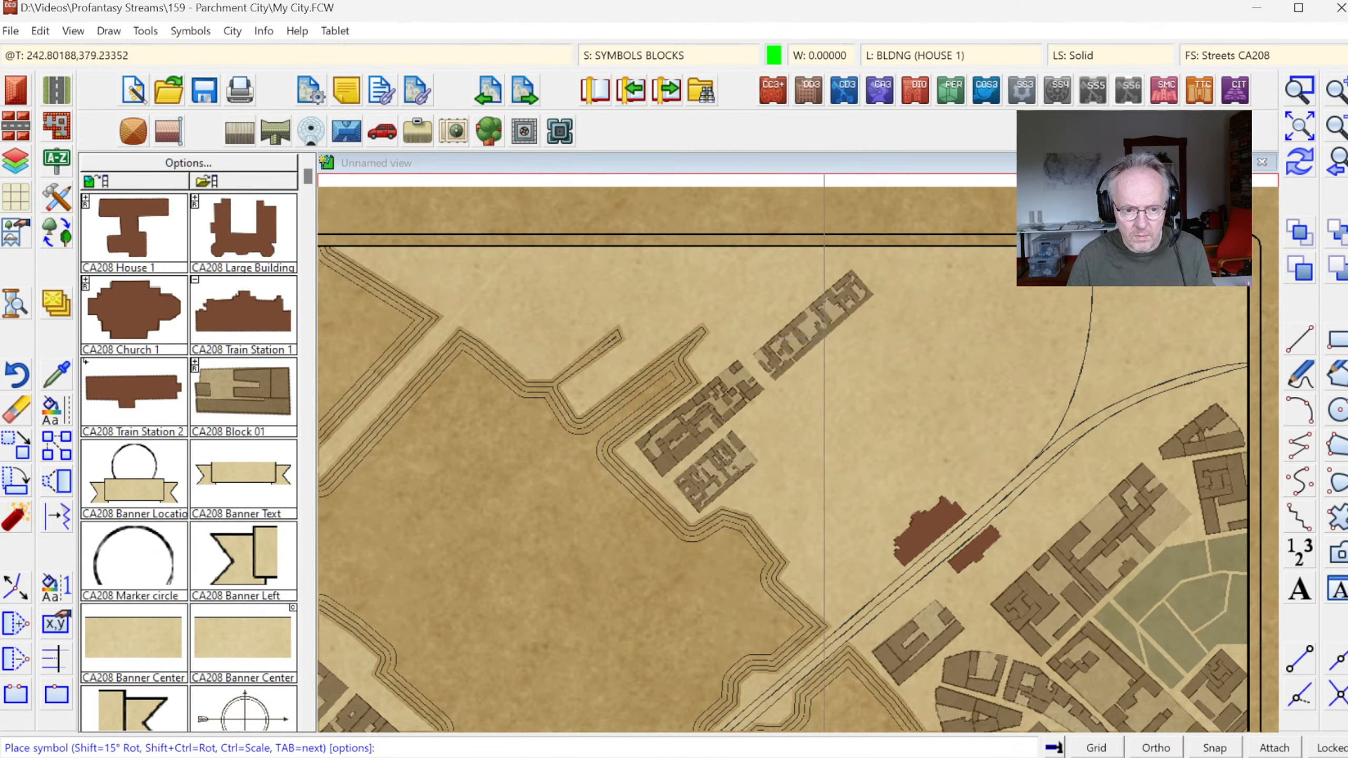
click(820, 339)
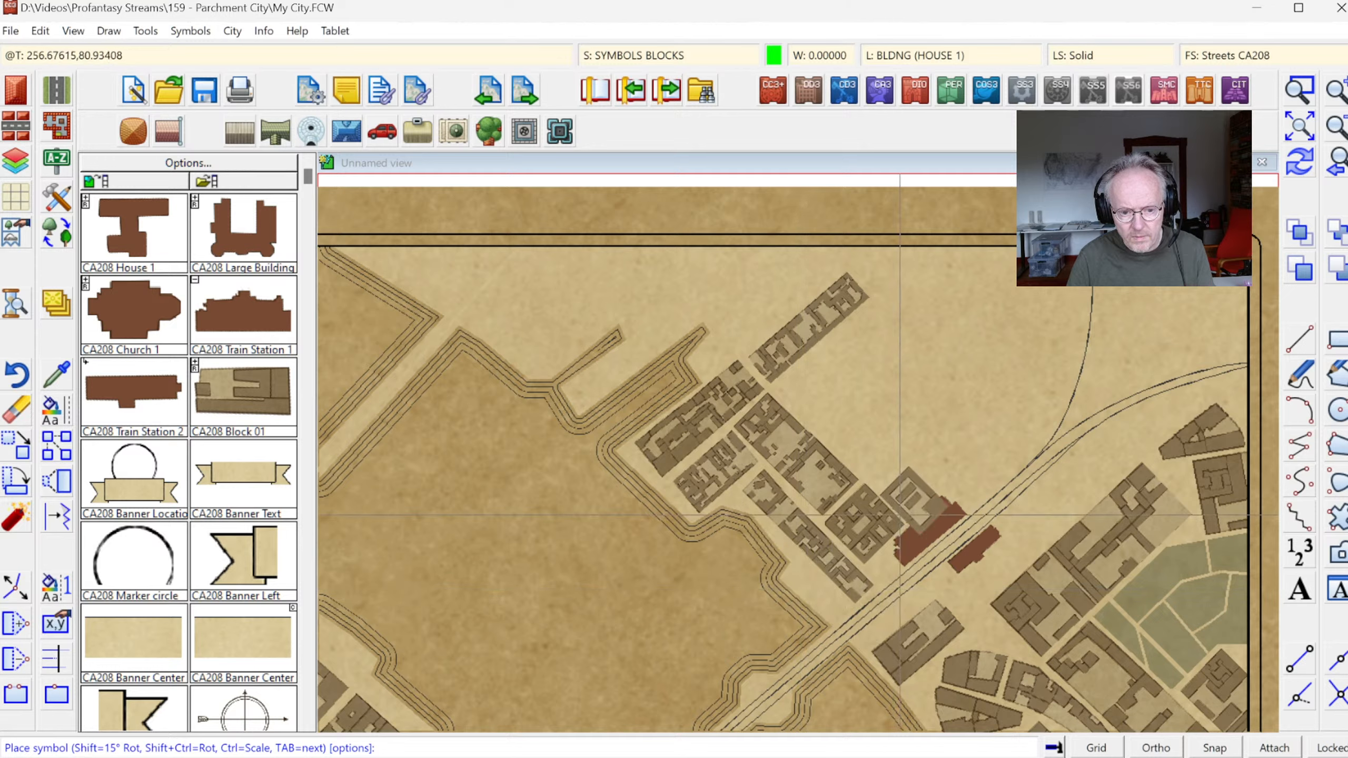
- Place three small blocks in a row running northwest from the train station, separated by narrow streets
click(897, 494)
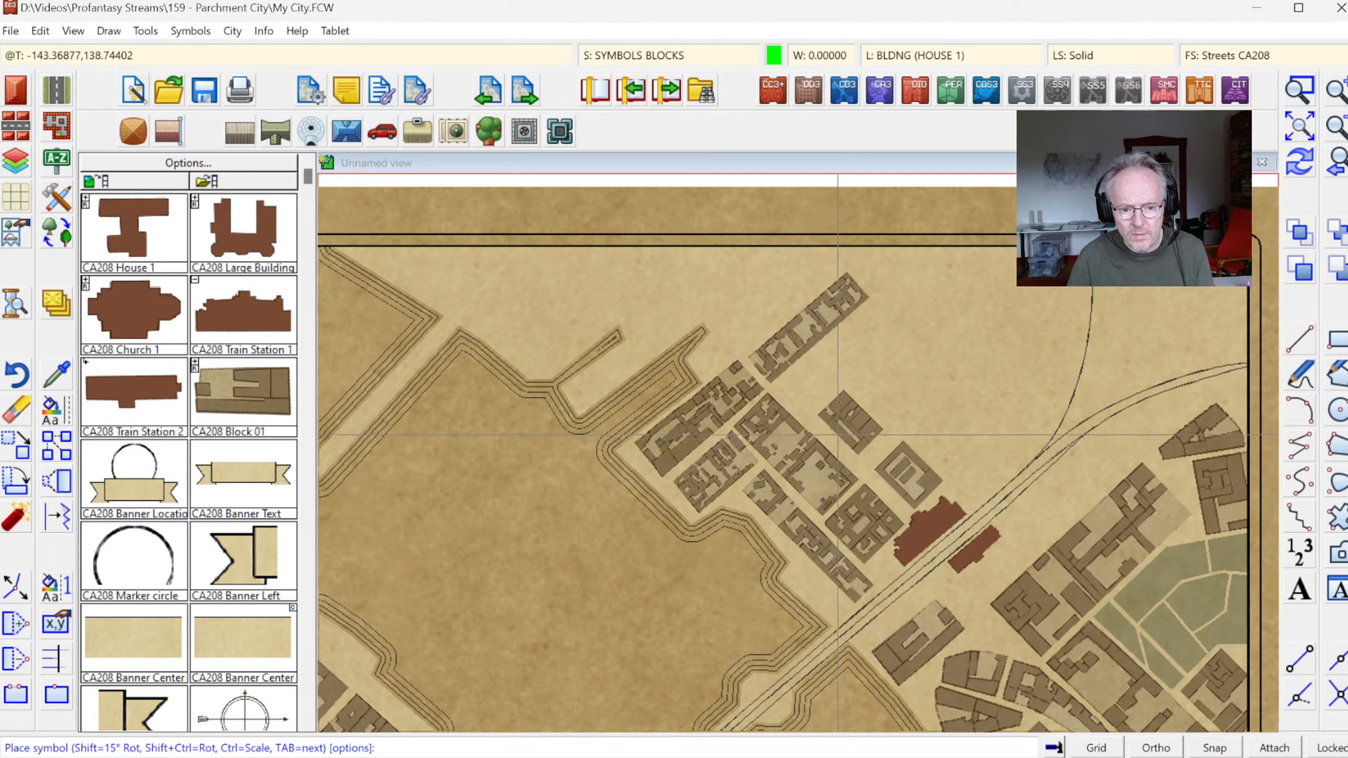
click(849, 444)
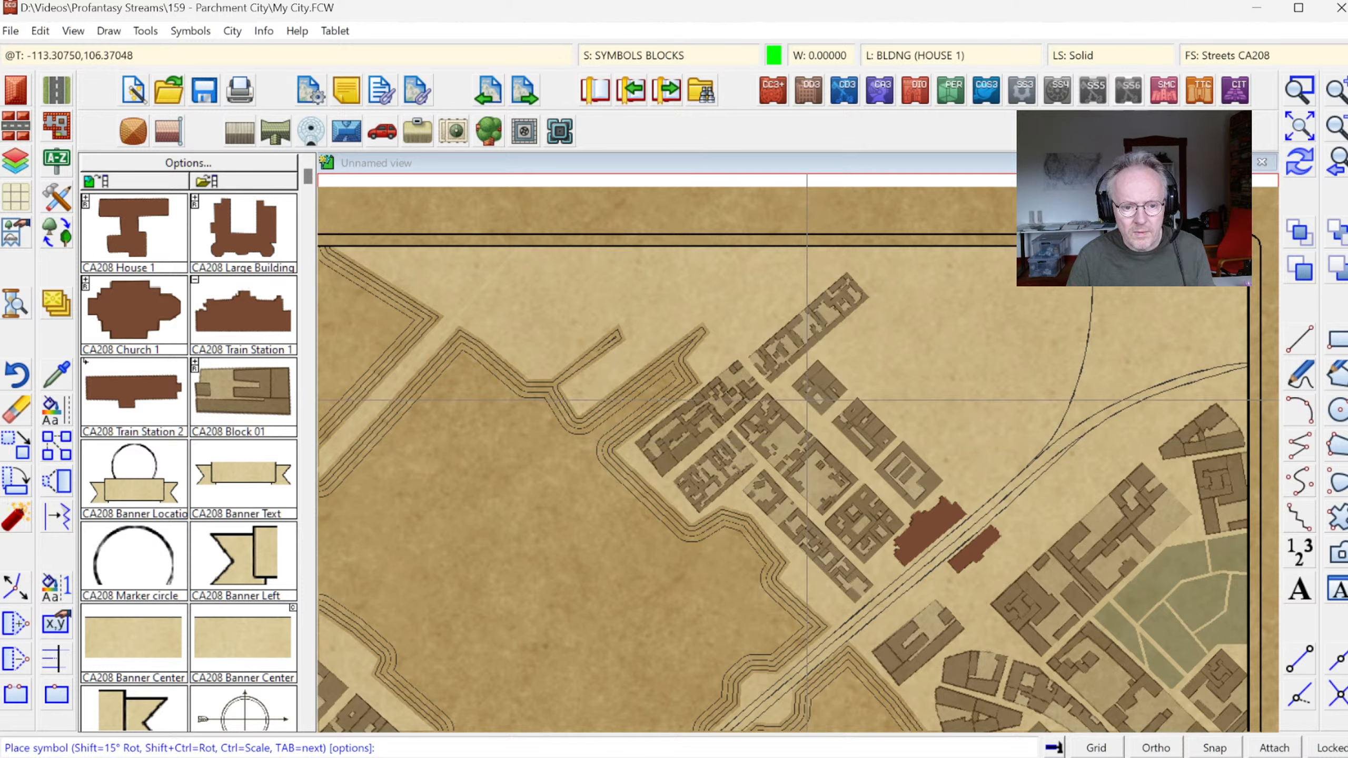
click(814, 401)
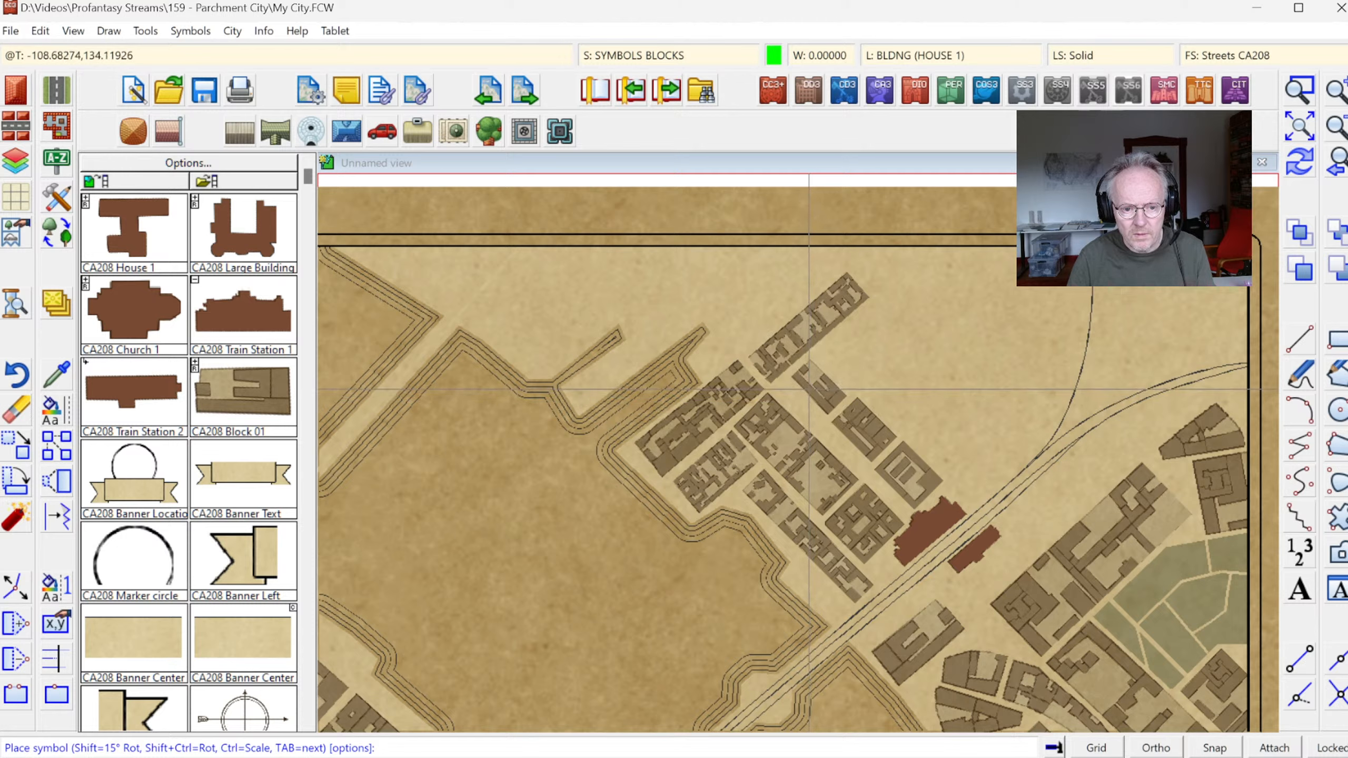
click(809, 393)
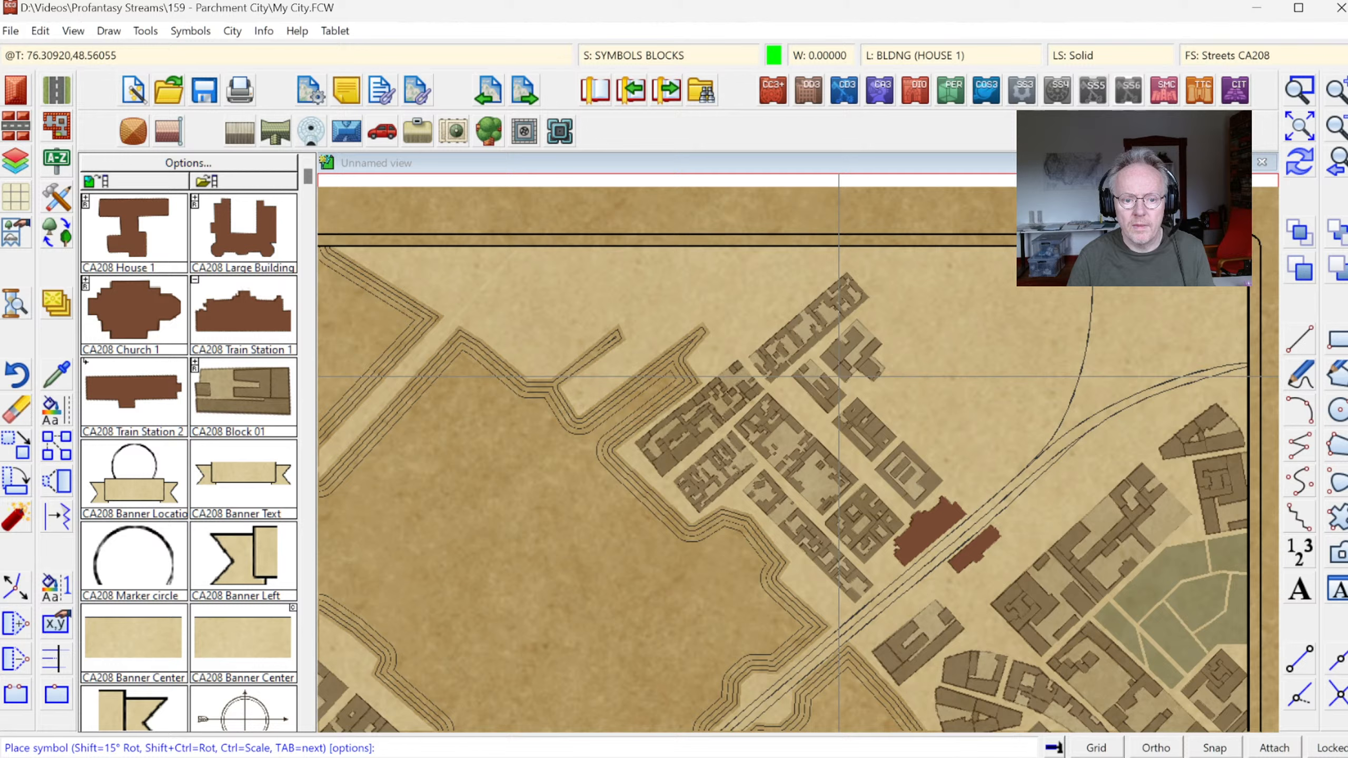
- Place an irregular block, long parallel blocks and an end block up to the north border, leaving a square open north of the station
click(838, 377)
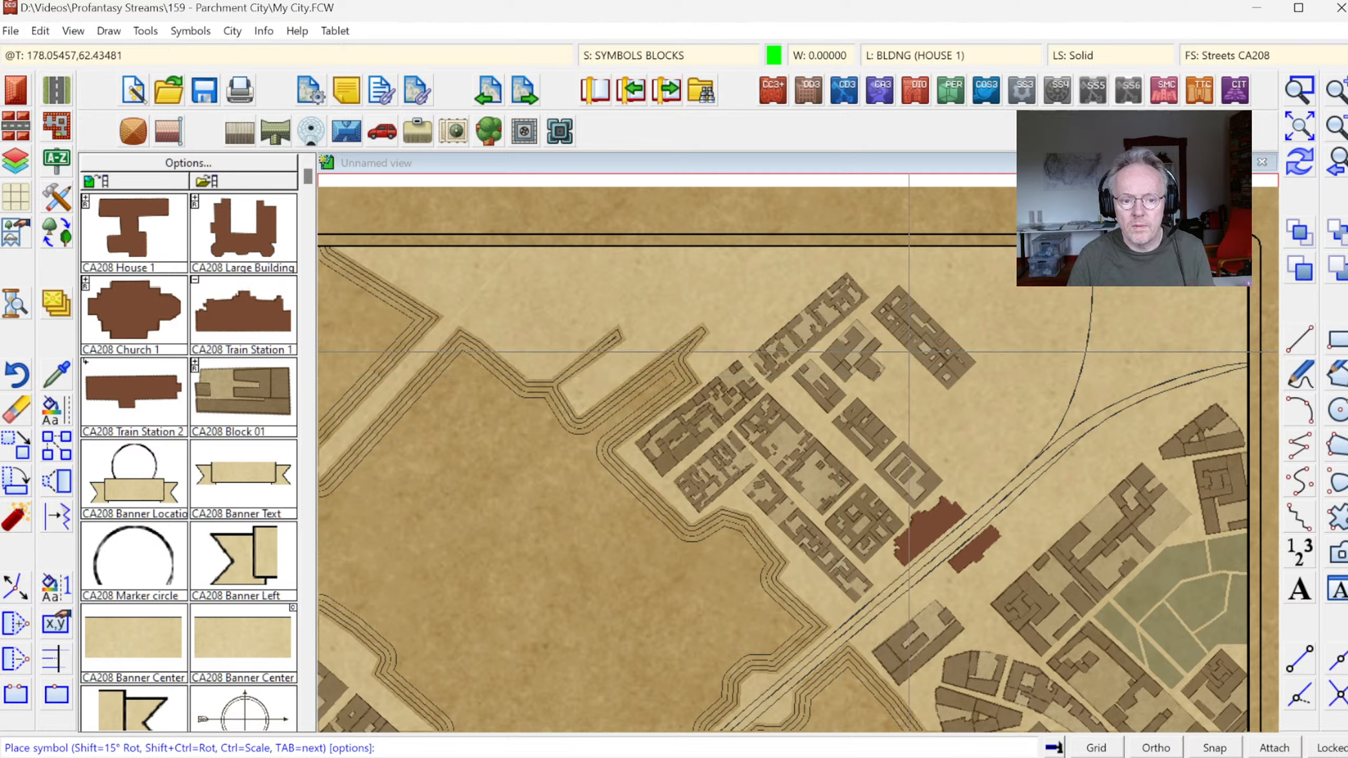
click(904, 355)
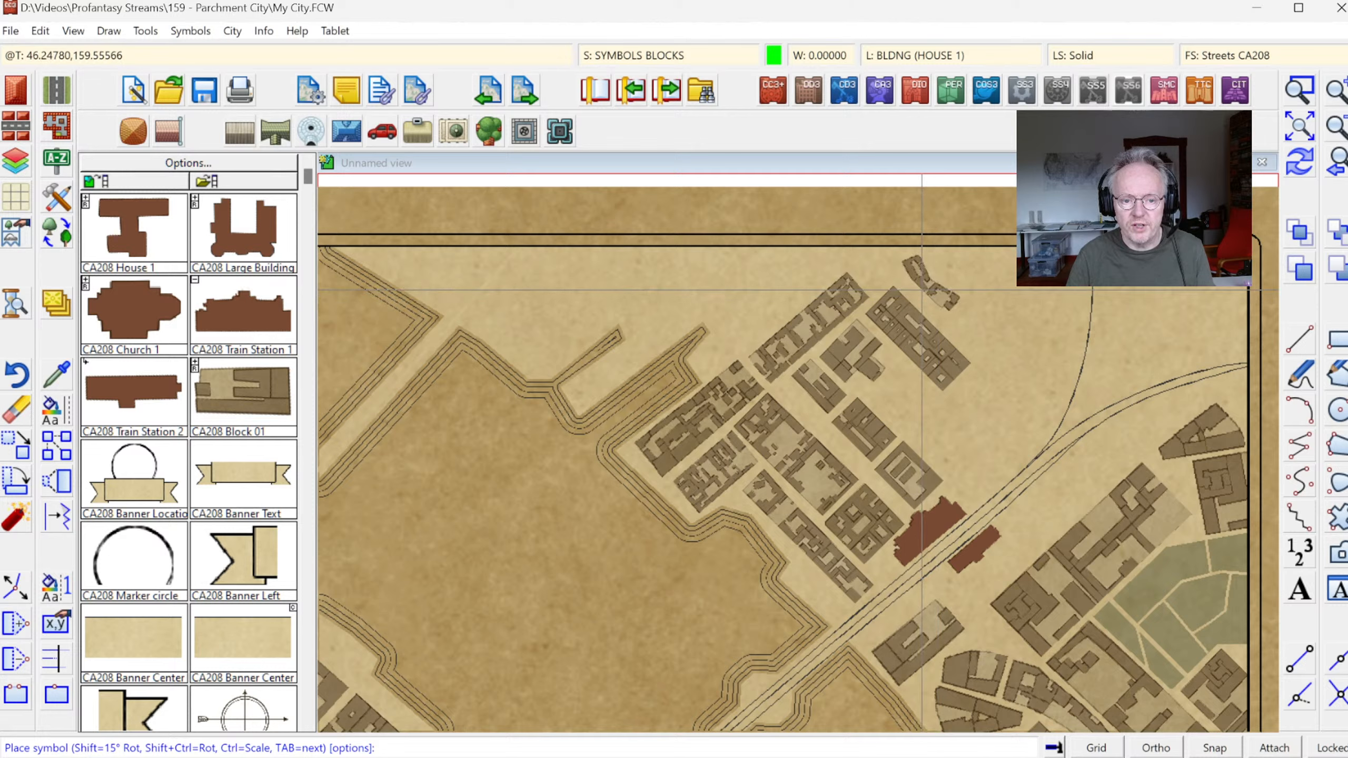
key(Tab)
key(Tab)
key(Tab)
key(Tab)
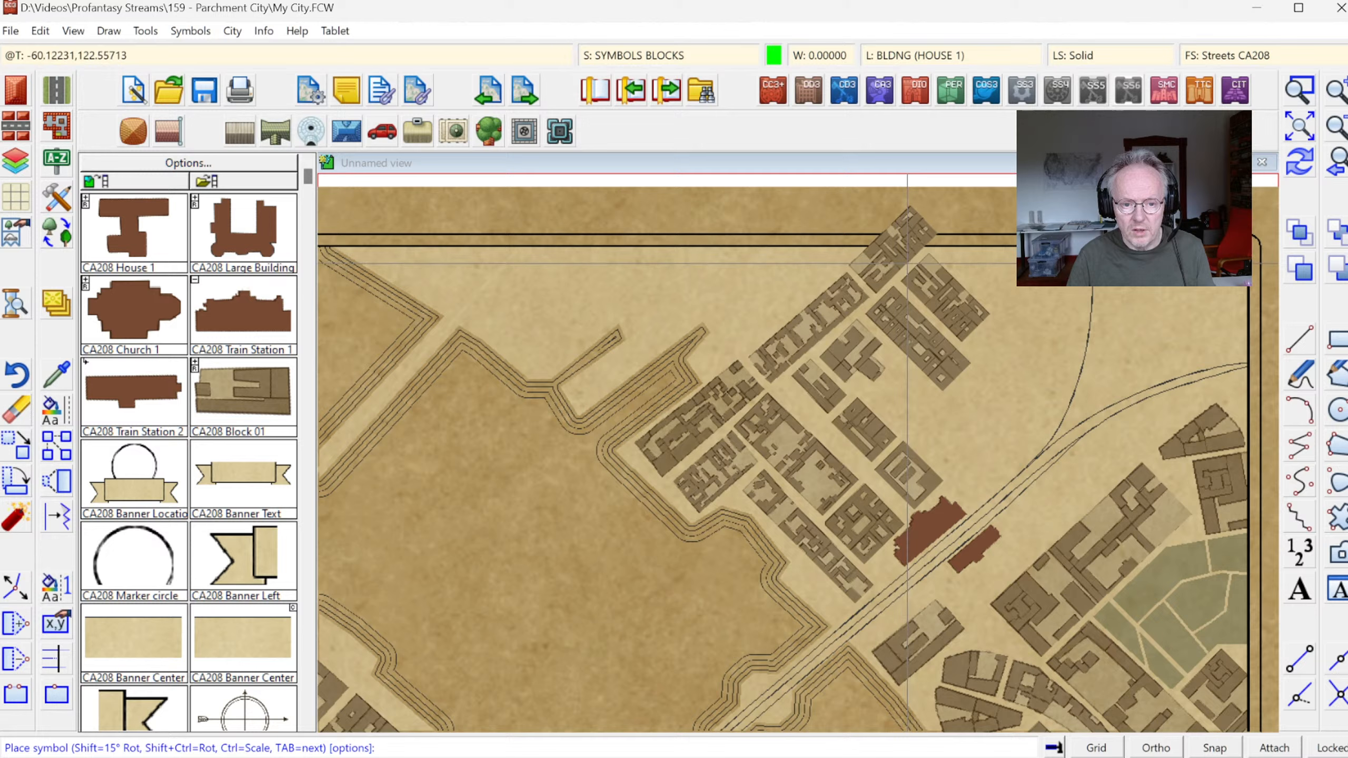
click(906, 262)
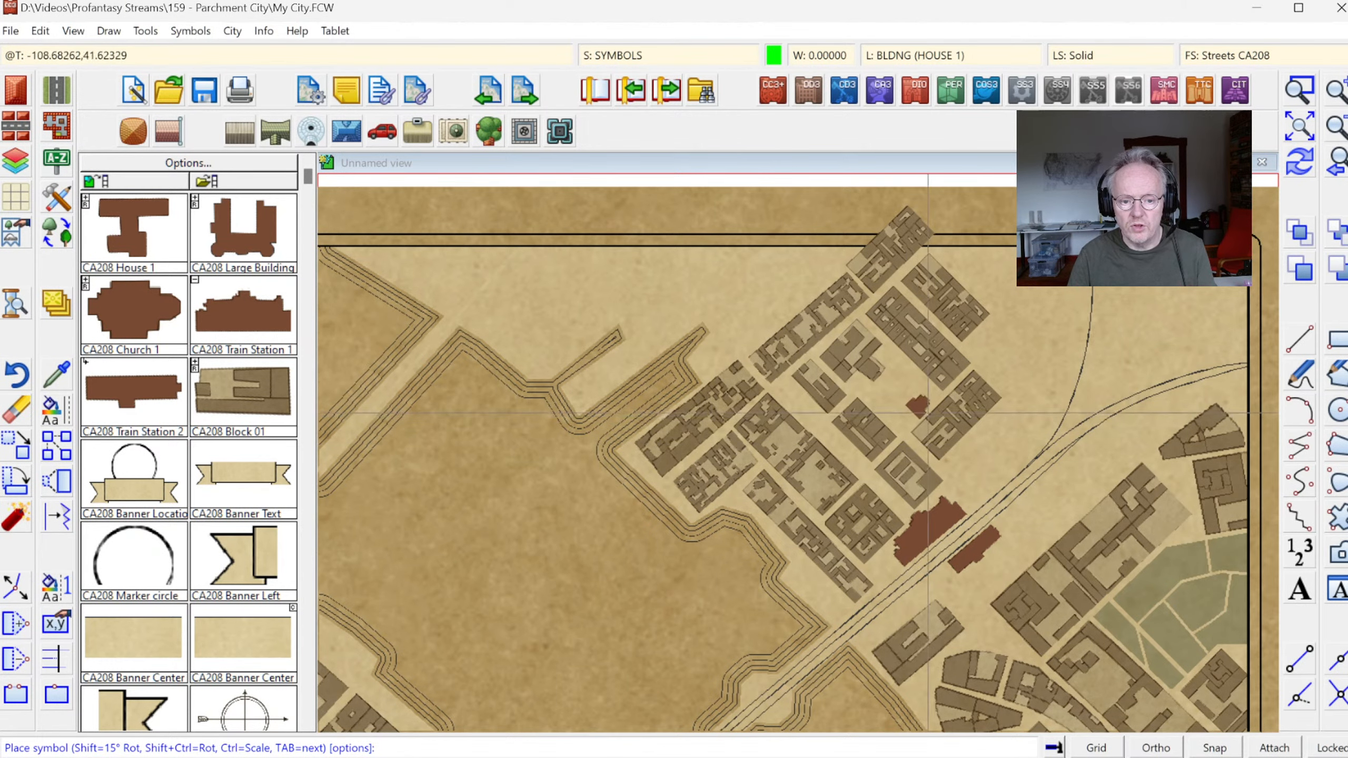
- Place a CA208 Church 1 in the open square north of the train station and start the Building, Special drawing tool
click(143, 314)
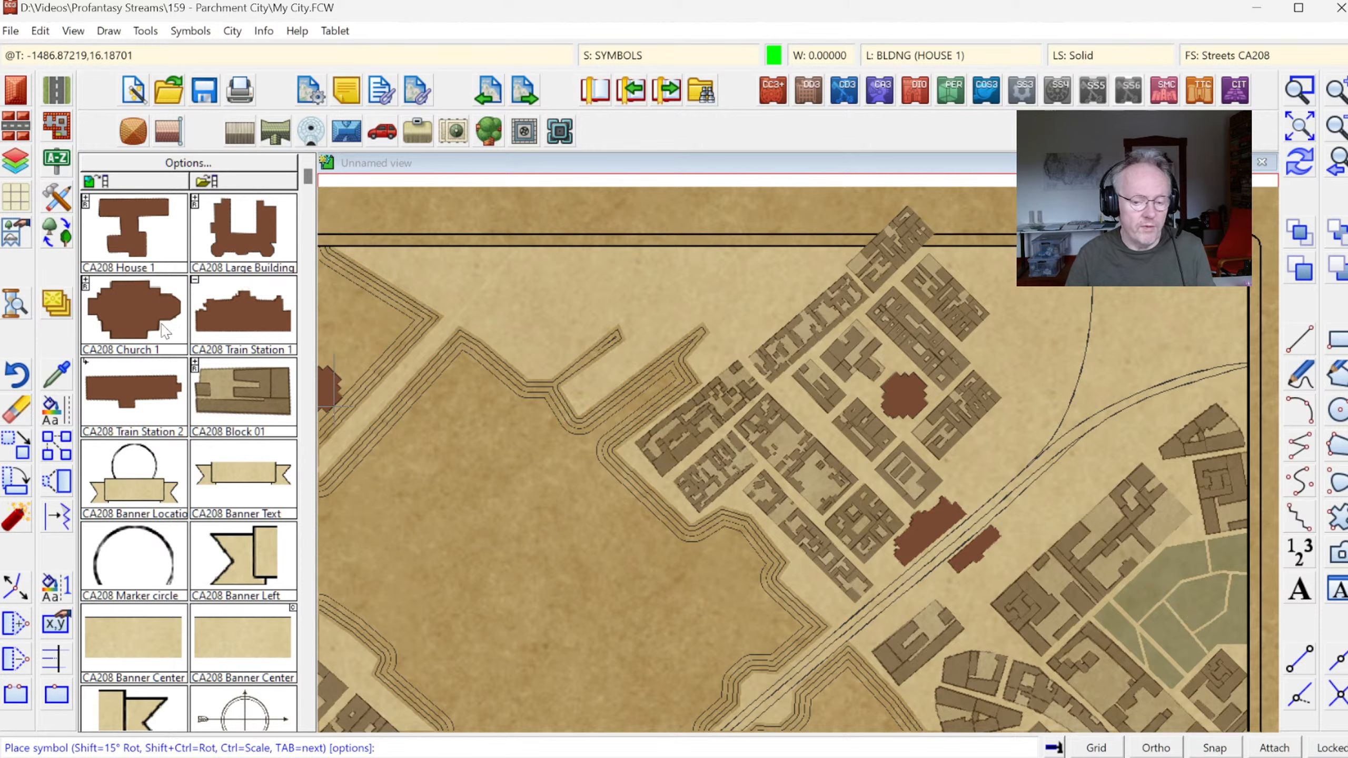
click(59, 195)
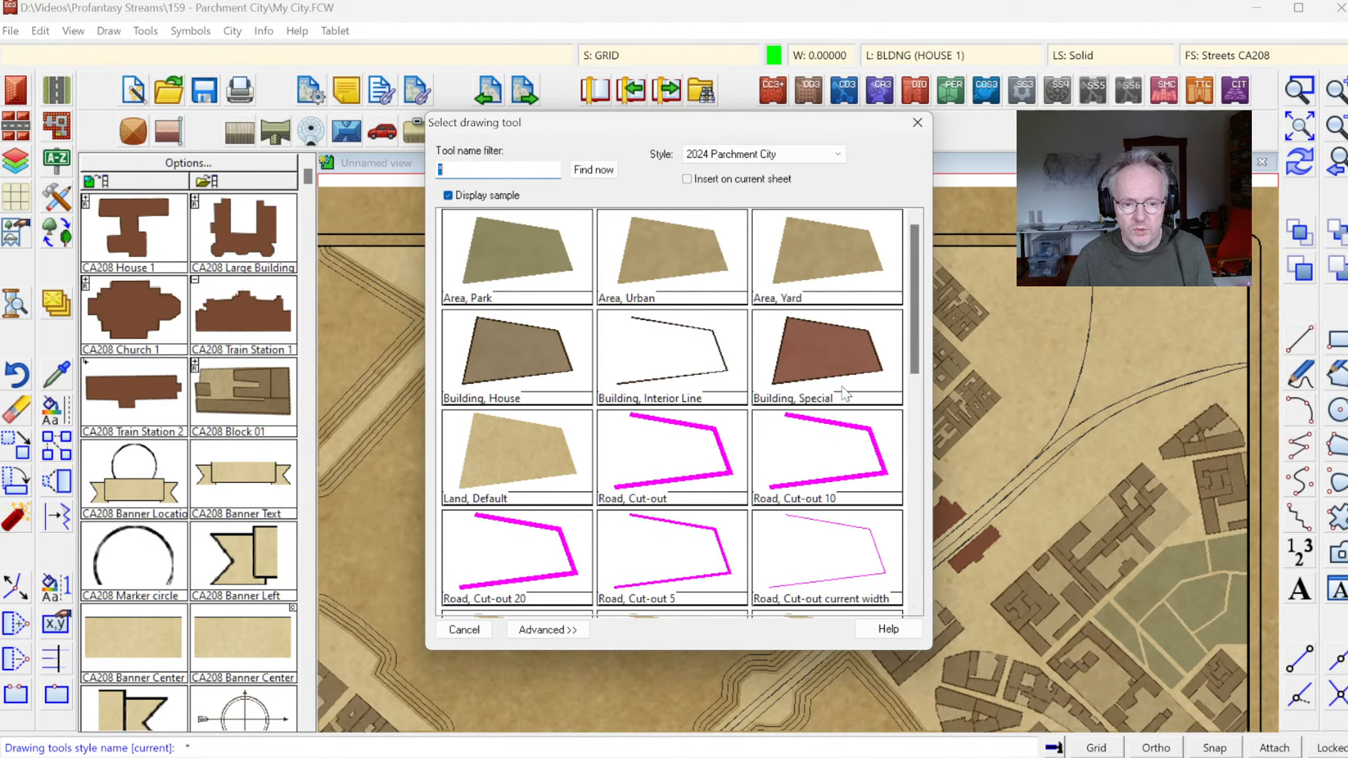
double_click(865, 393)
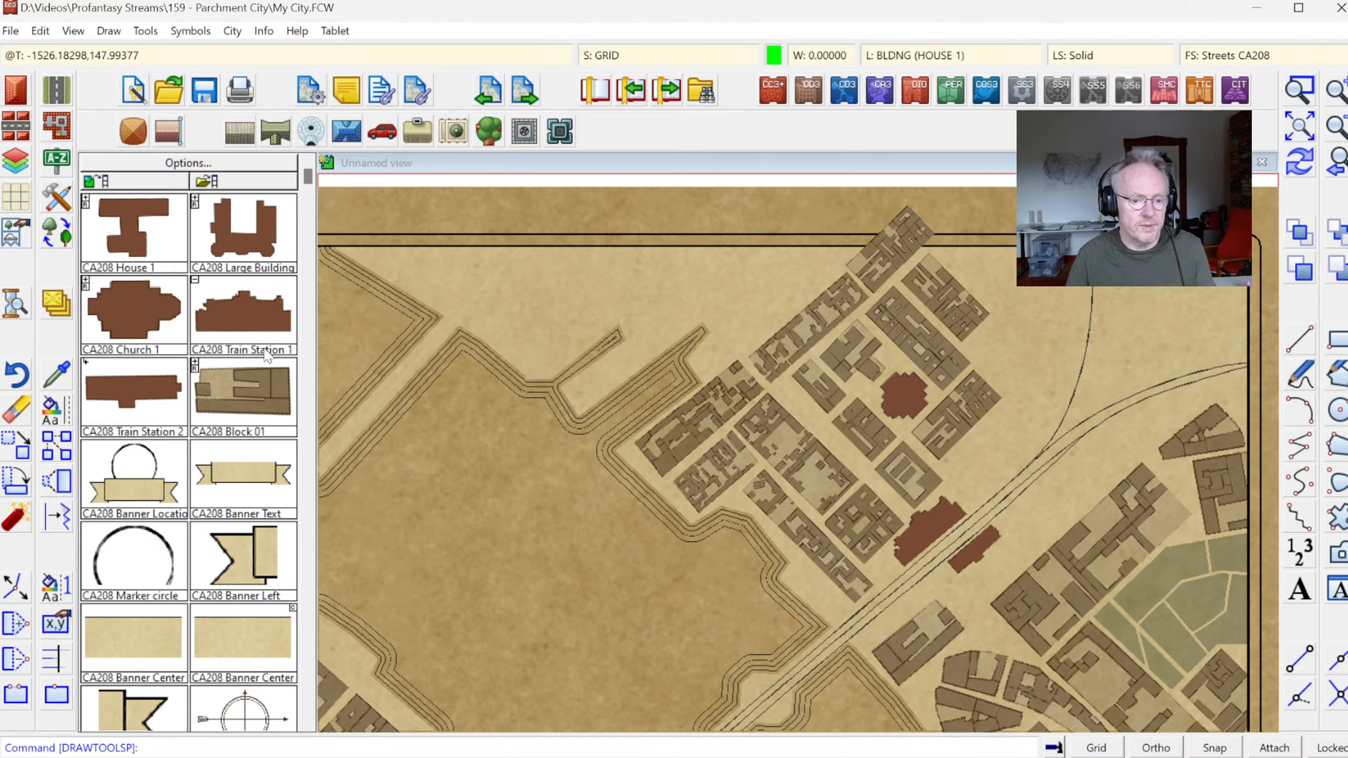
- Place three CA208 Block 01 variants along the north border, northwest of the narrow block row, and end symbol placement
click(225, 373)
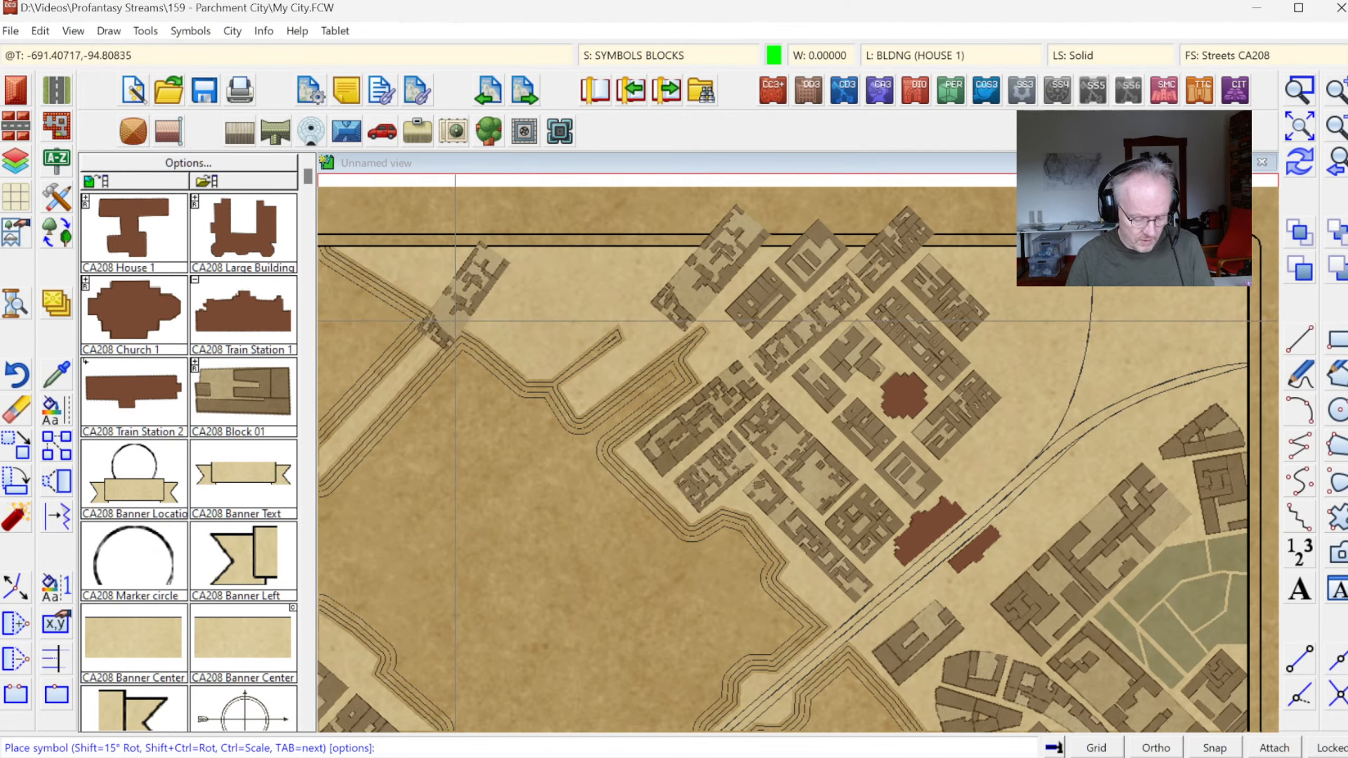
key(Escape)
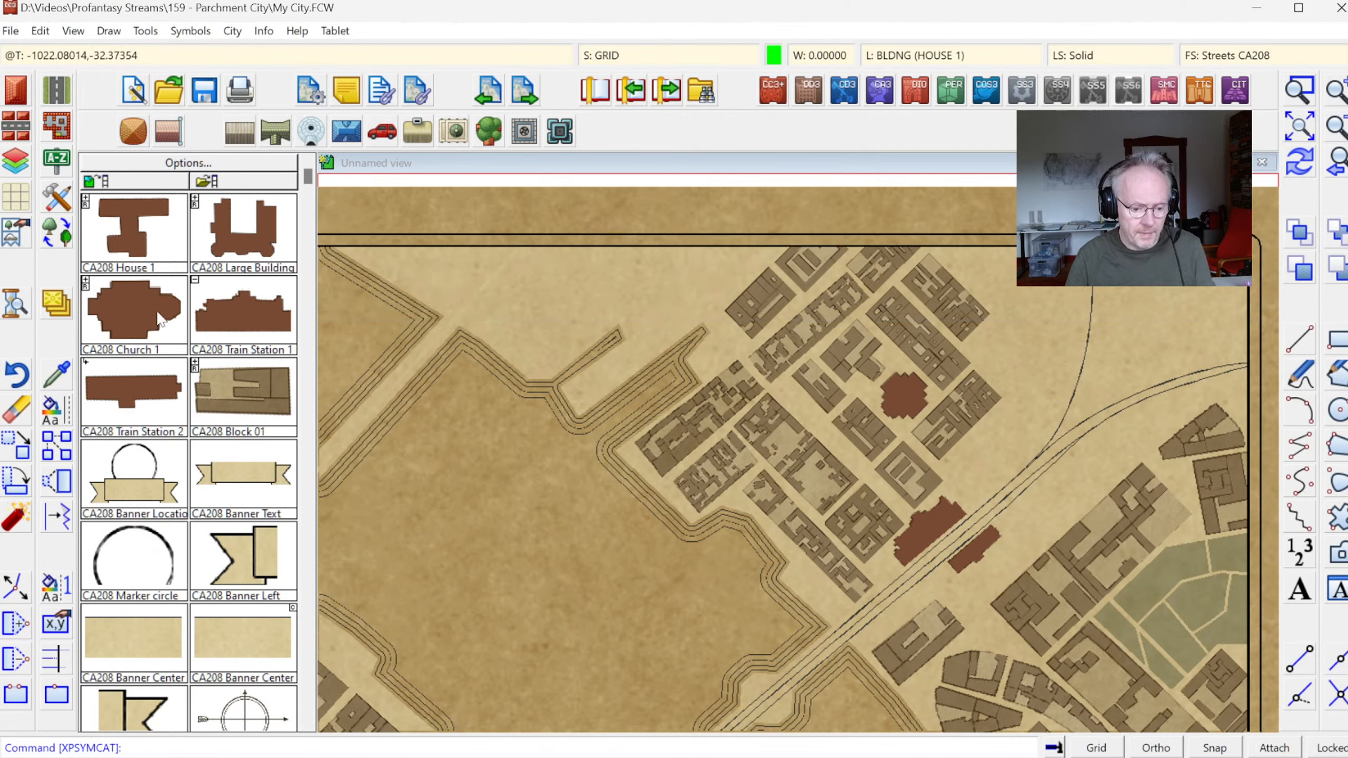
click(223, 398)
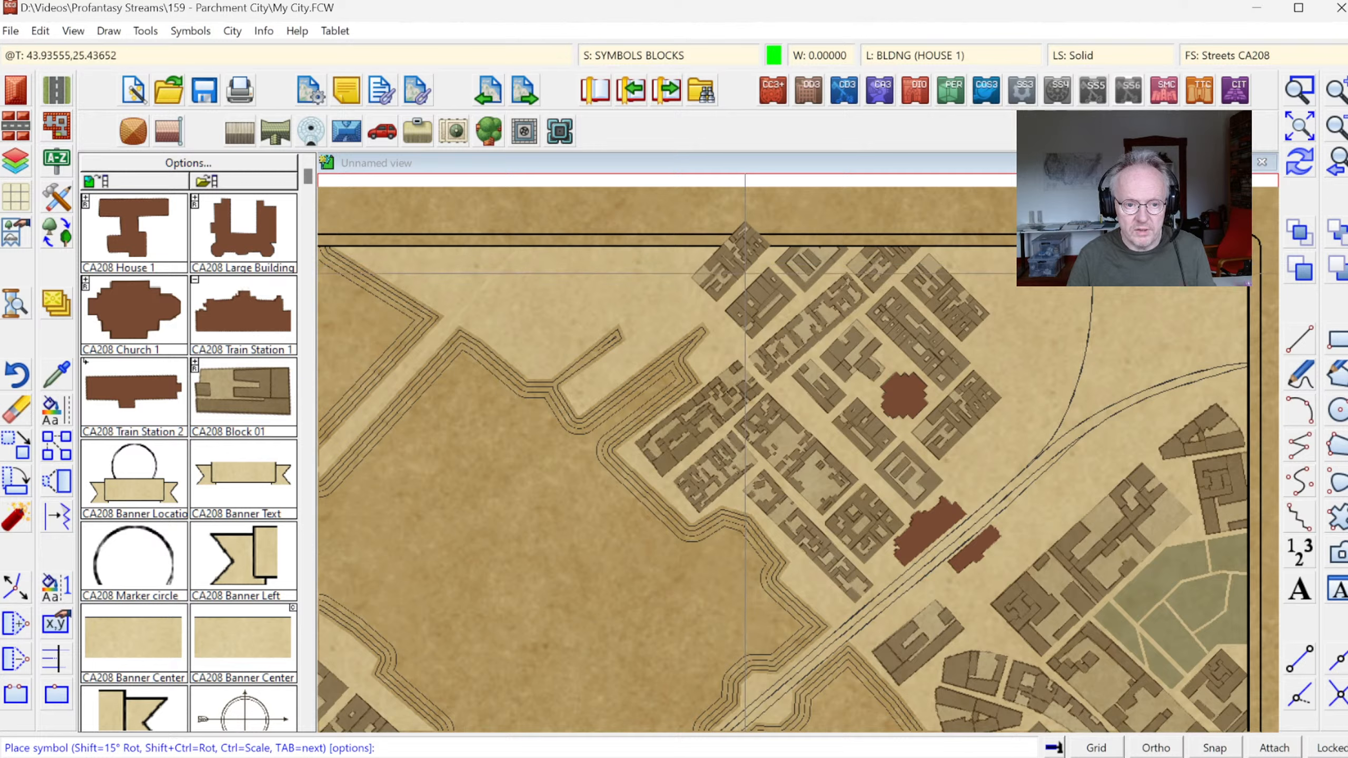
click(745, 276)
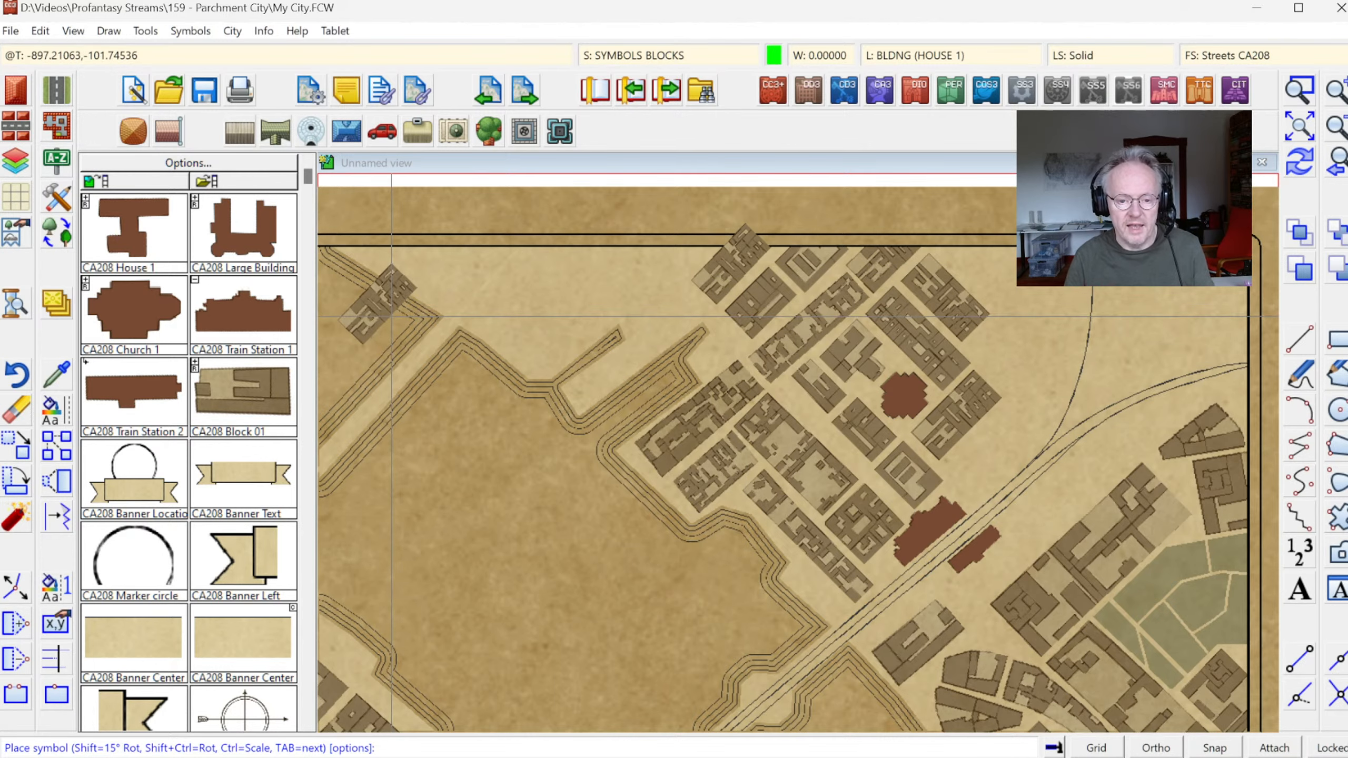
right_click(391, 317)
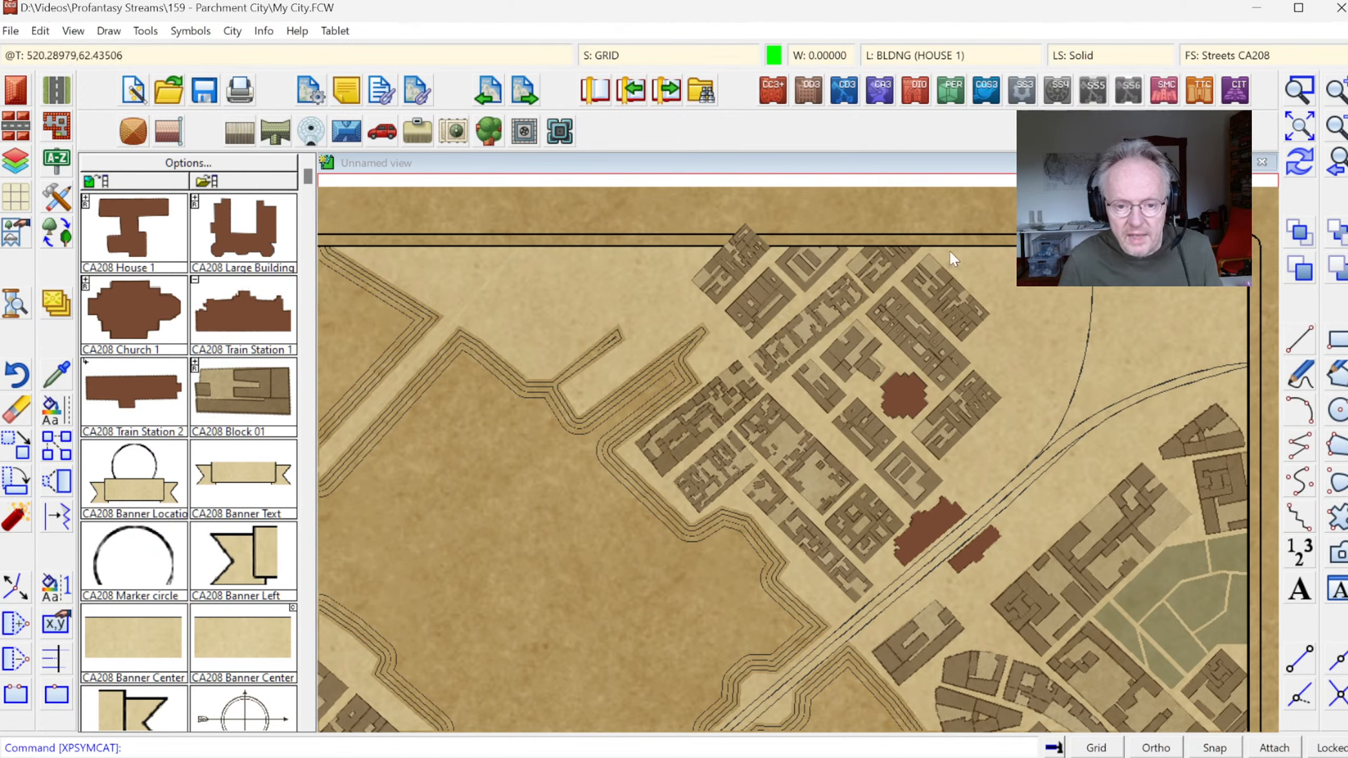
- Open the drawing tool selection for the empty land between the northern blocks and the railway curve
click(1308, 127)
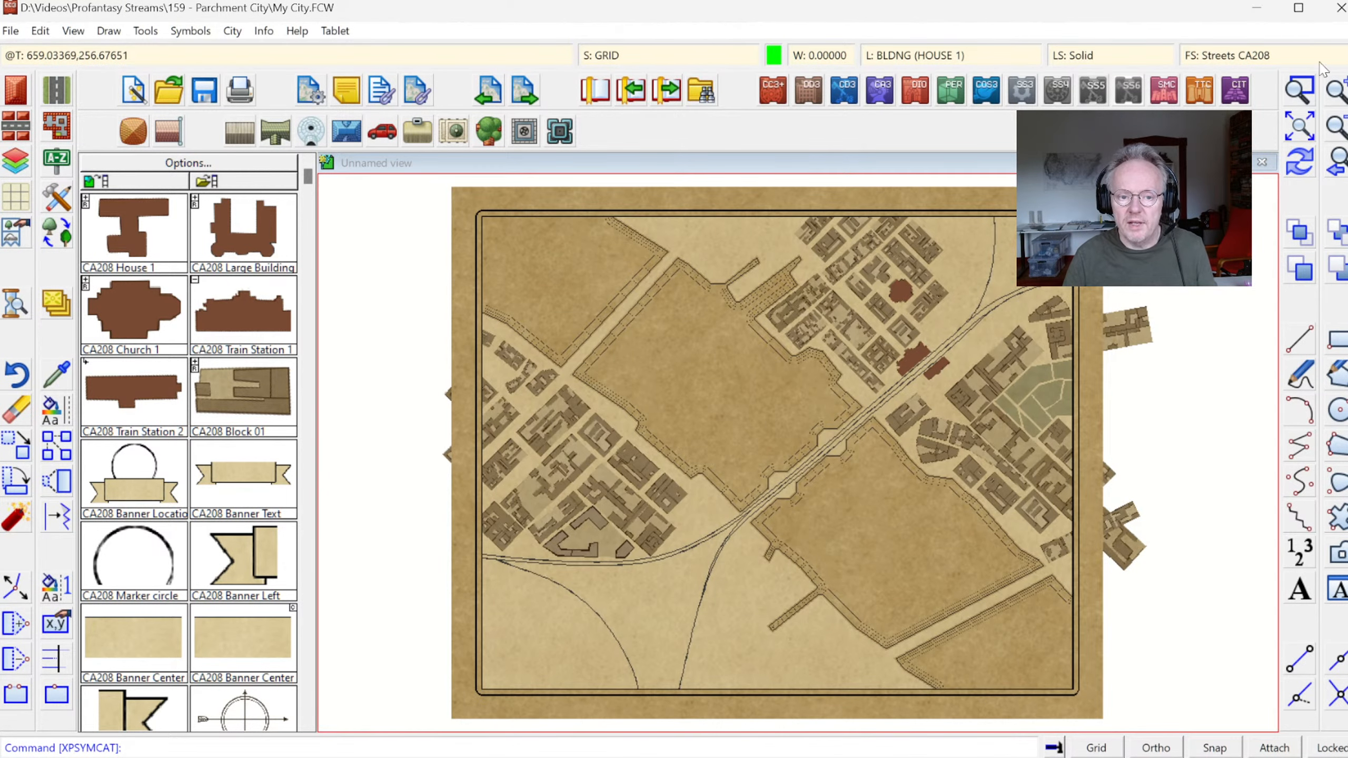
click(1304, 92)
click(875, 199)
click(1023, 330)
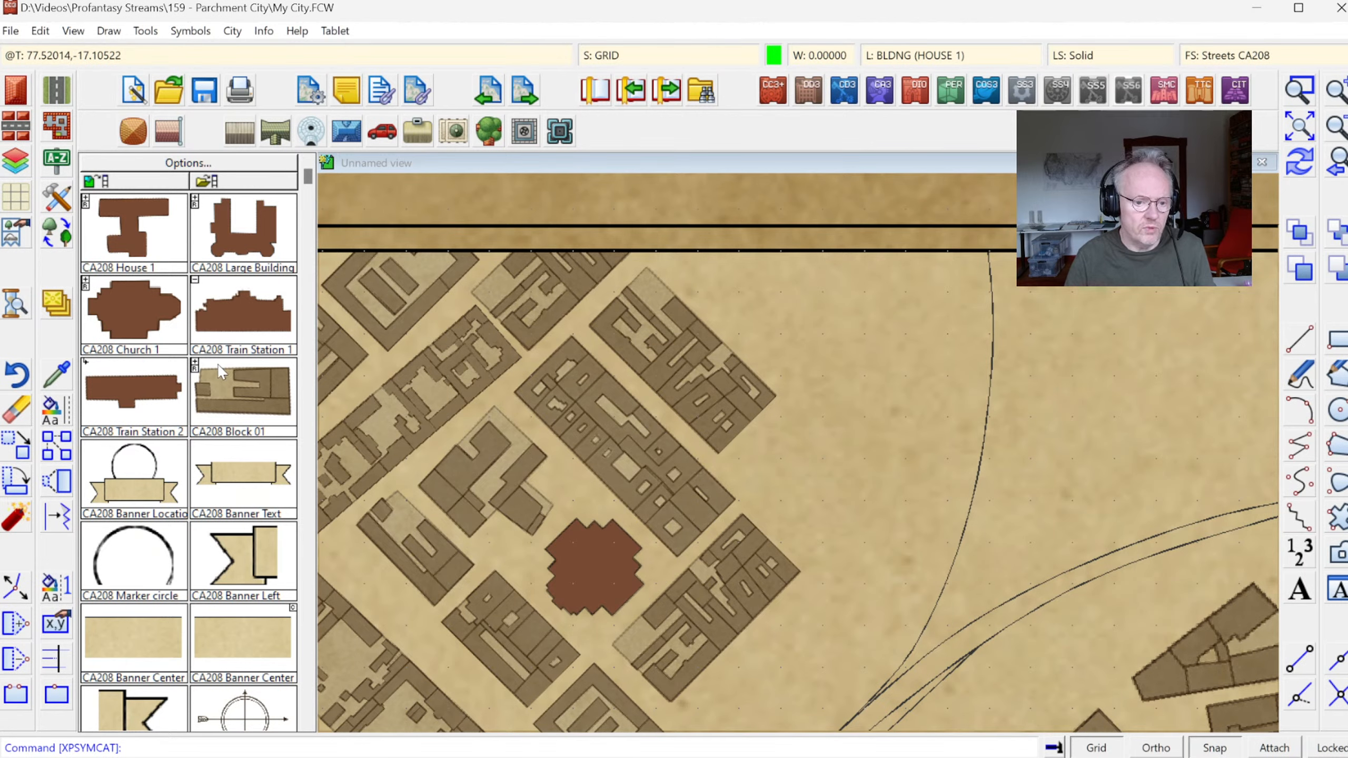
click(66, 208)
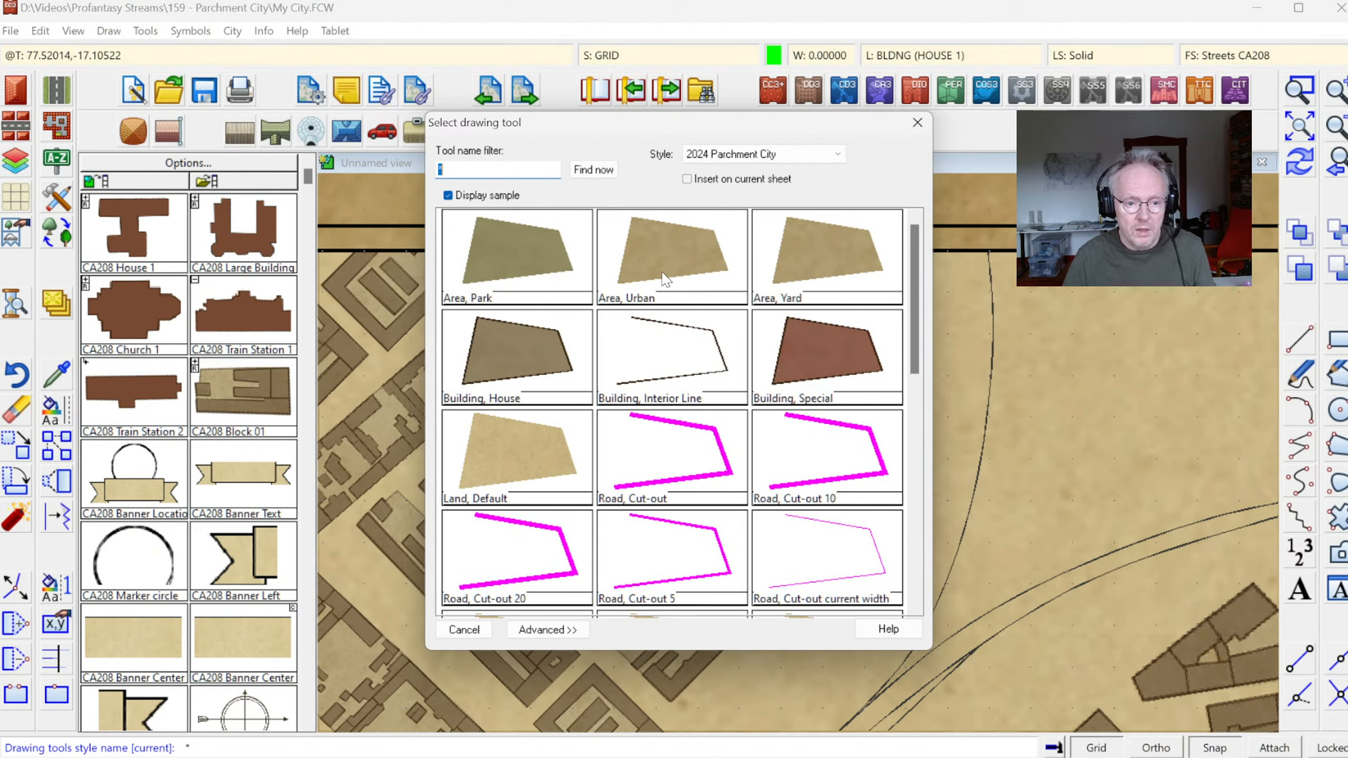
- Start the Area, Yard drawing tool and switch the grid system to 10ft grid, 1 snap
click(813, 257)
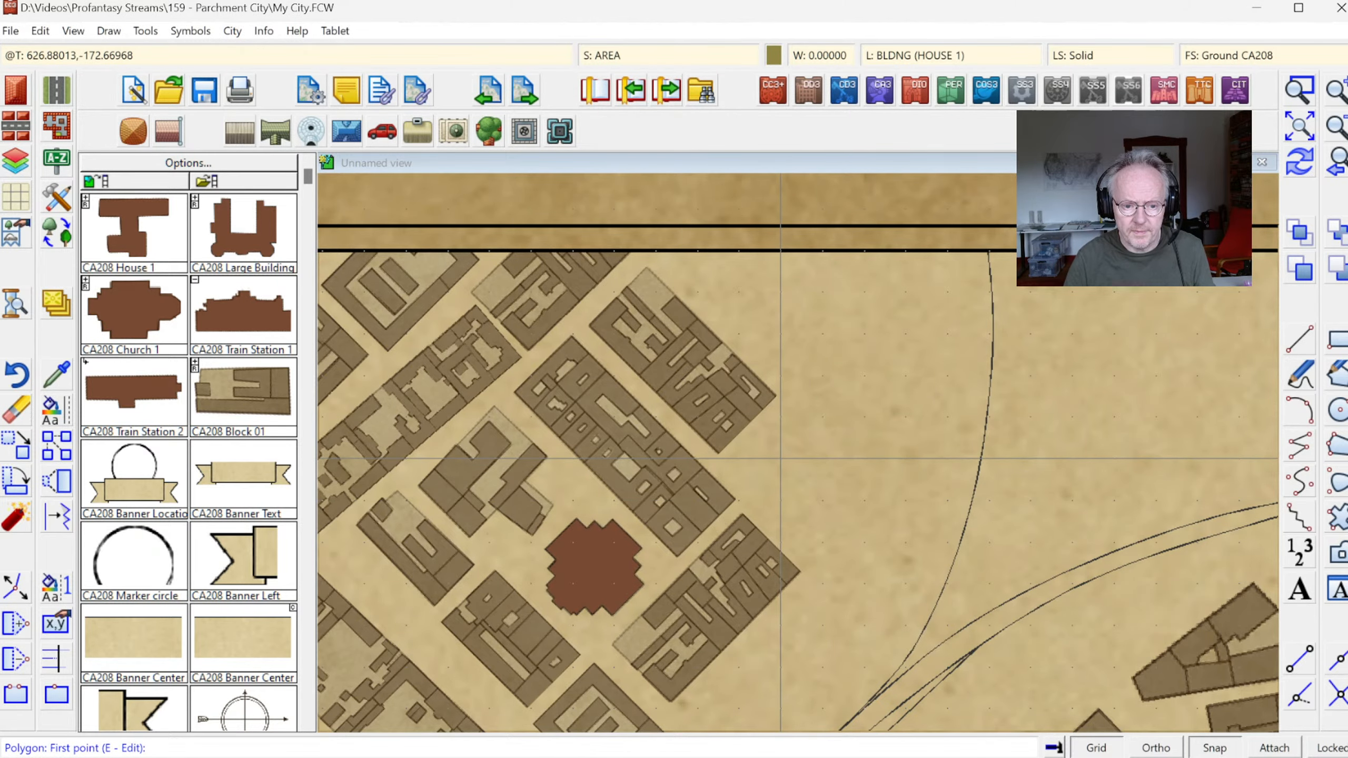
right_click(1098, 754)
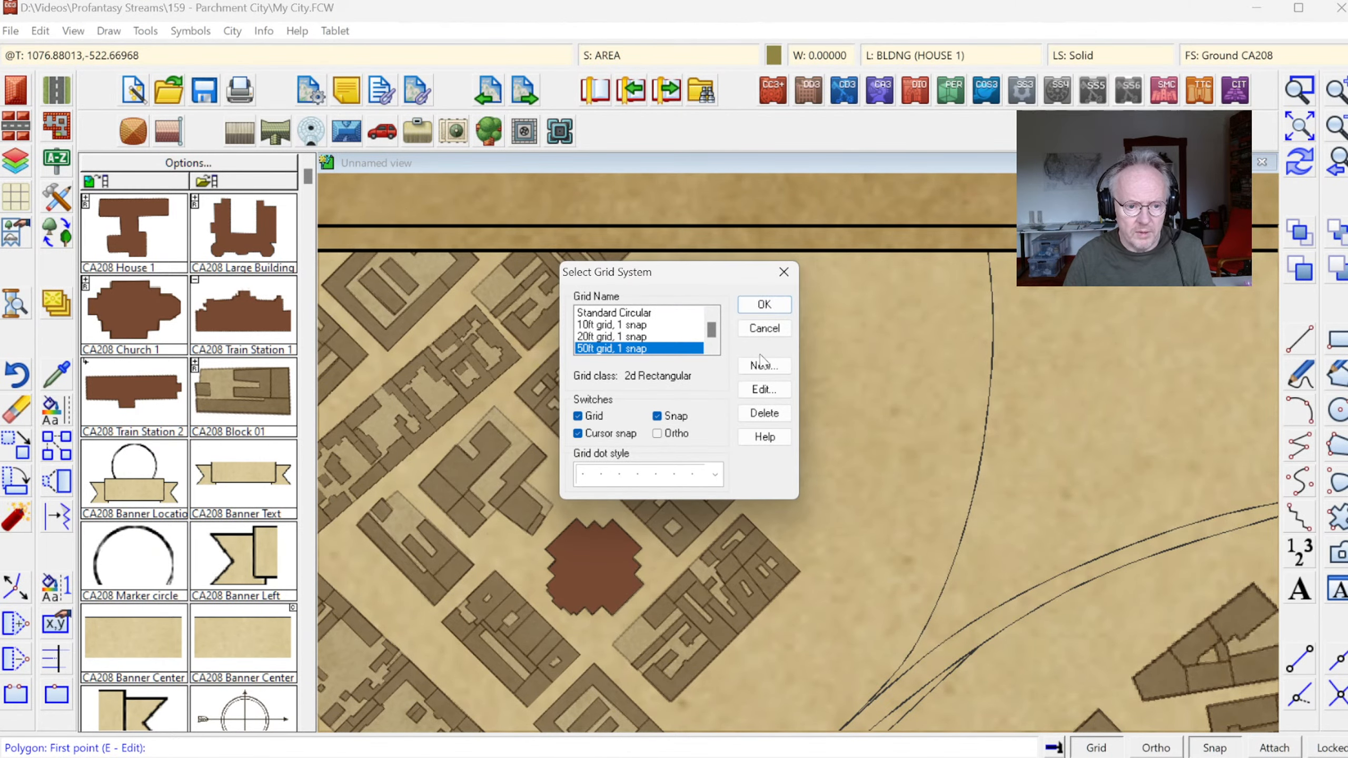
click(611, 325)
click(758, 308)
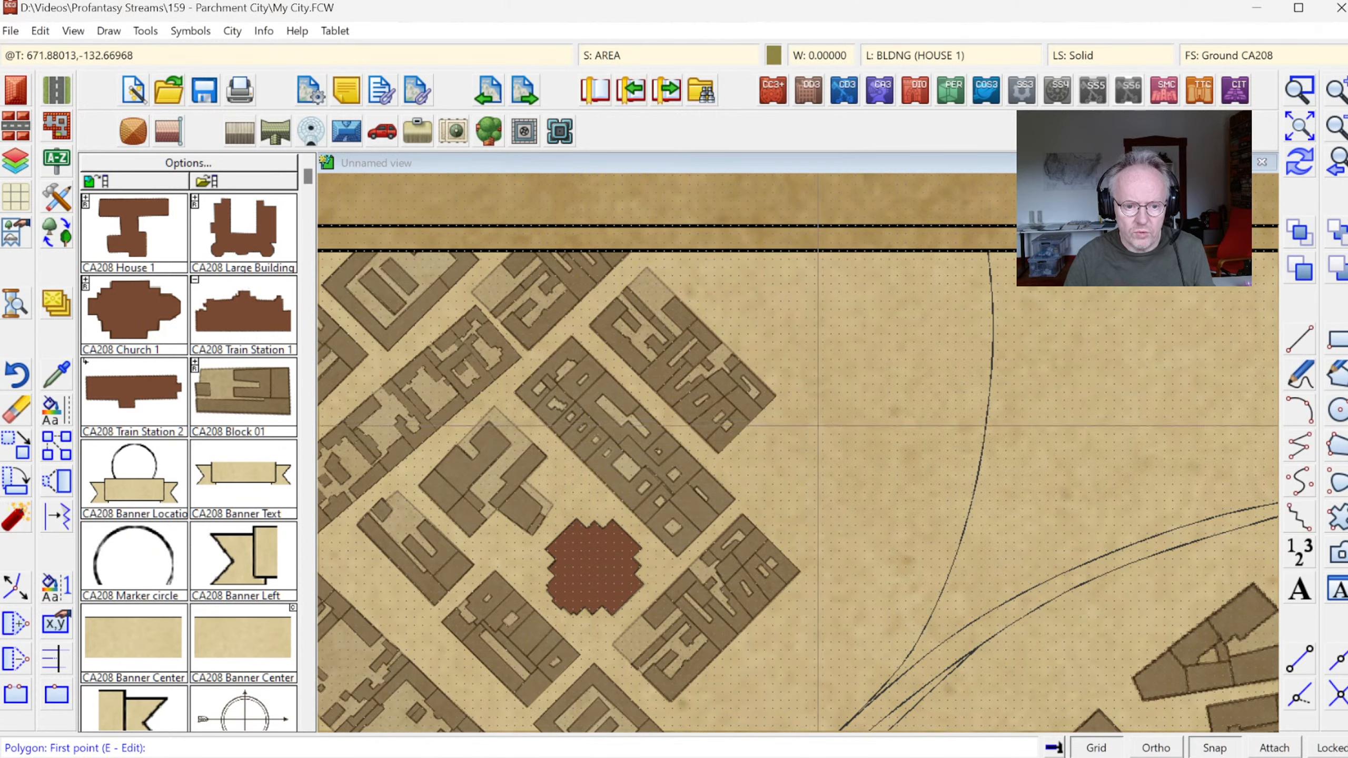
- Draw a rectangular yard about 140 by 100 ft on the empty ground east of the existing housing blocks
click(806, 450)
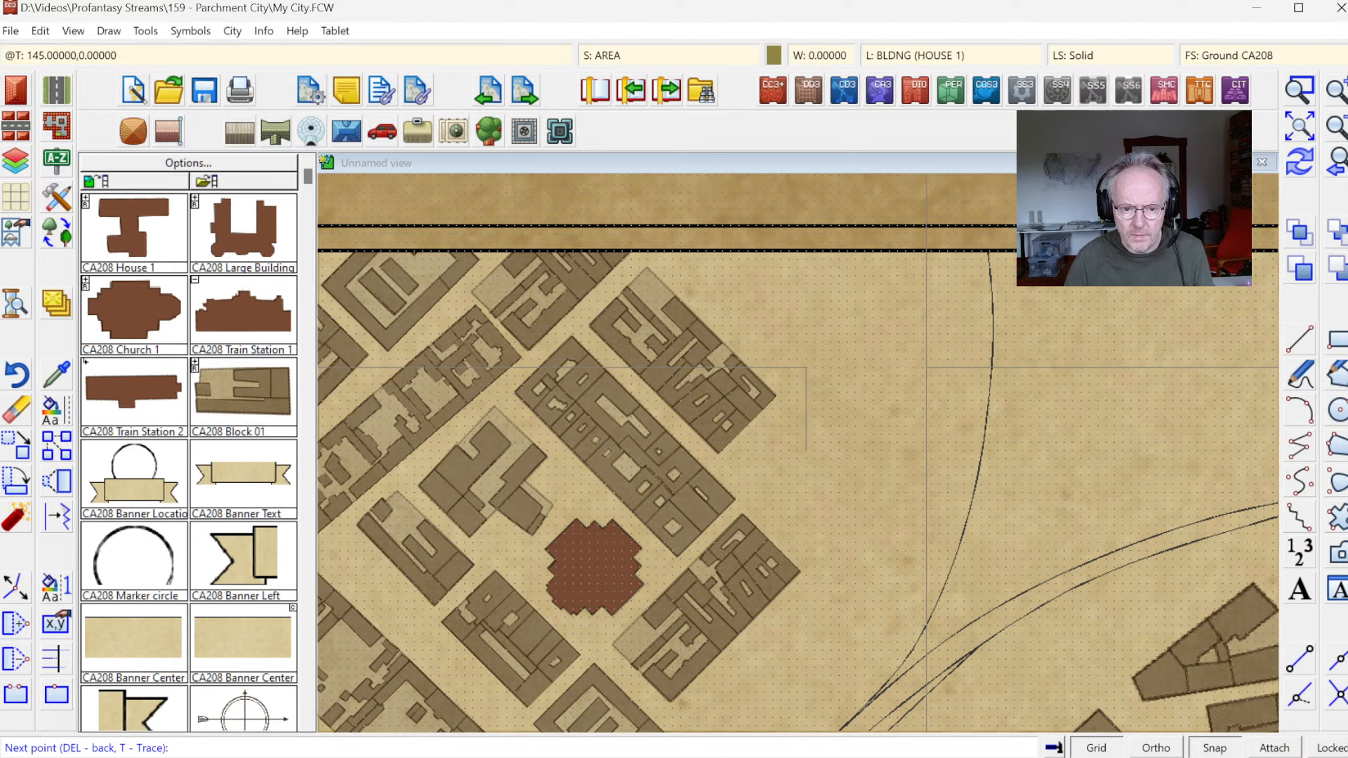
click(924, 368)
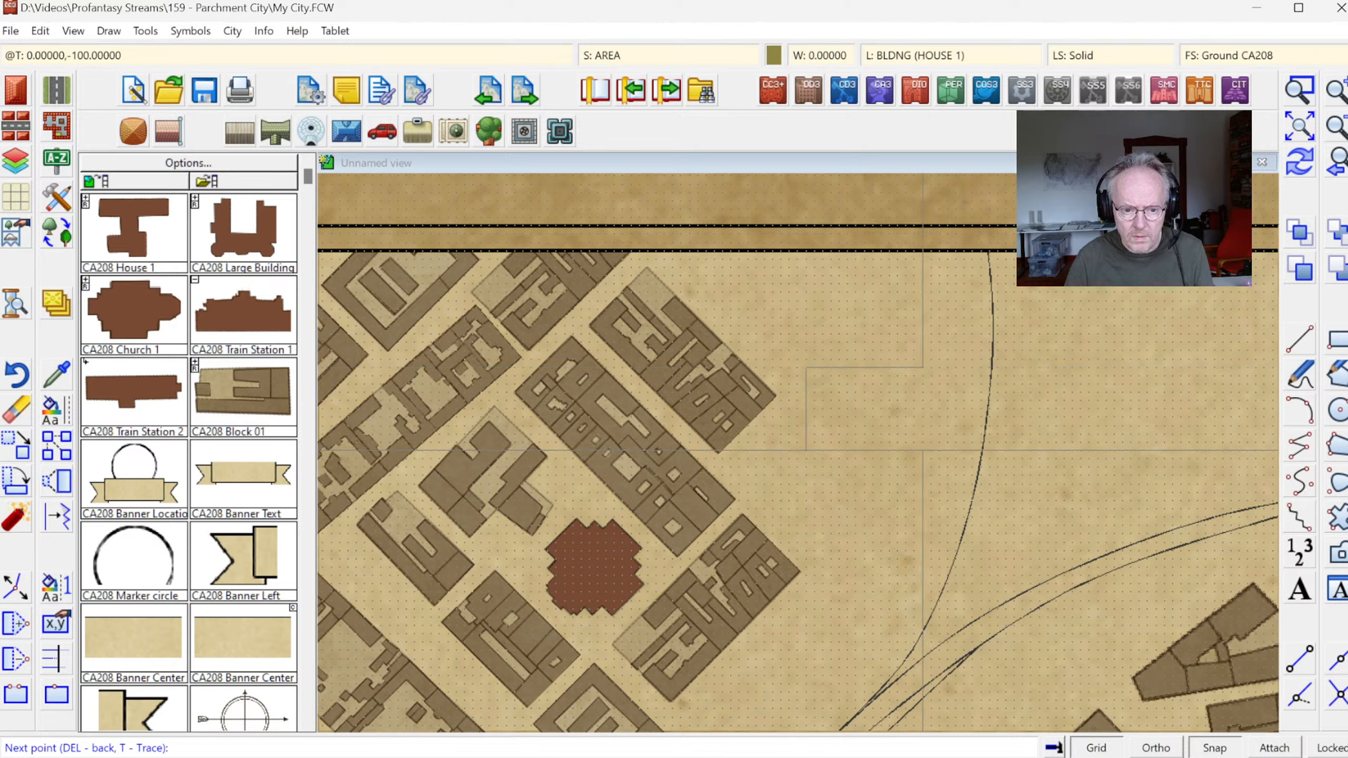
click(925, 451)
right_click(924, 451)
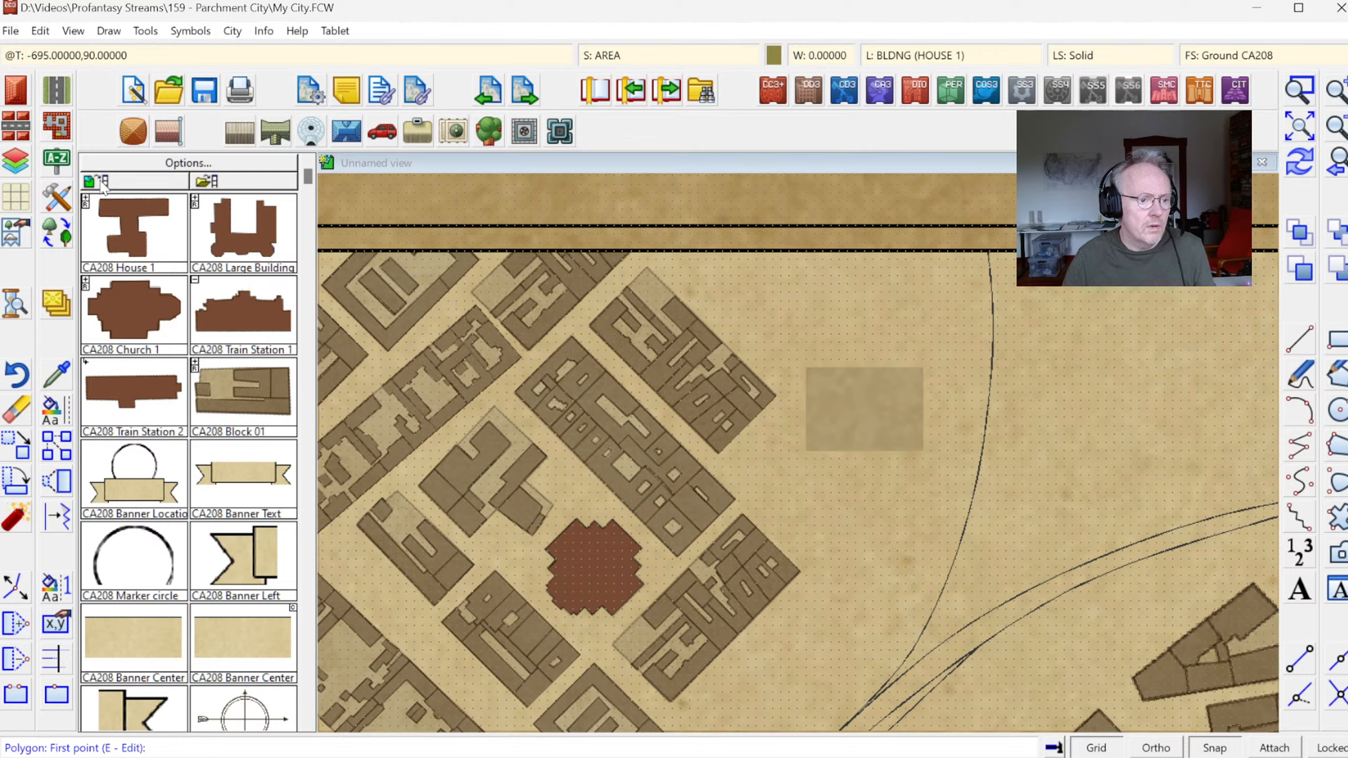
- Draw a house about 25 by 55 ft in the yard's northwest corner with the Building, House tool
click(56, 201)
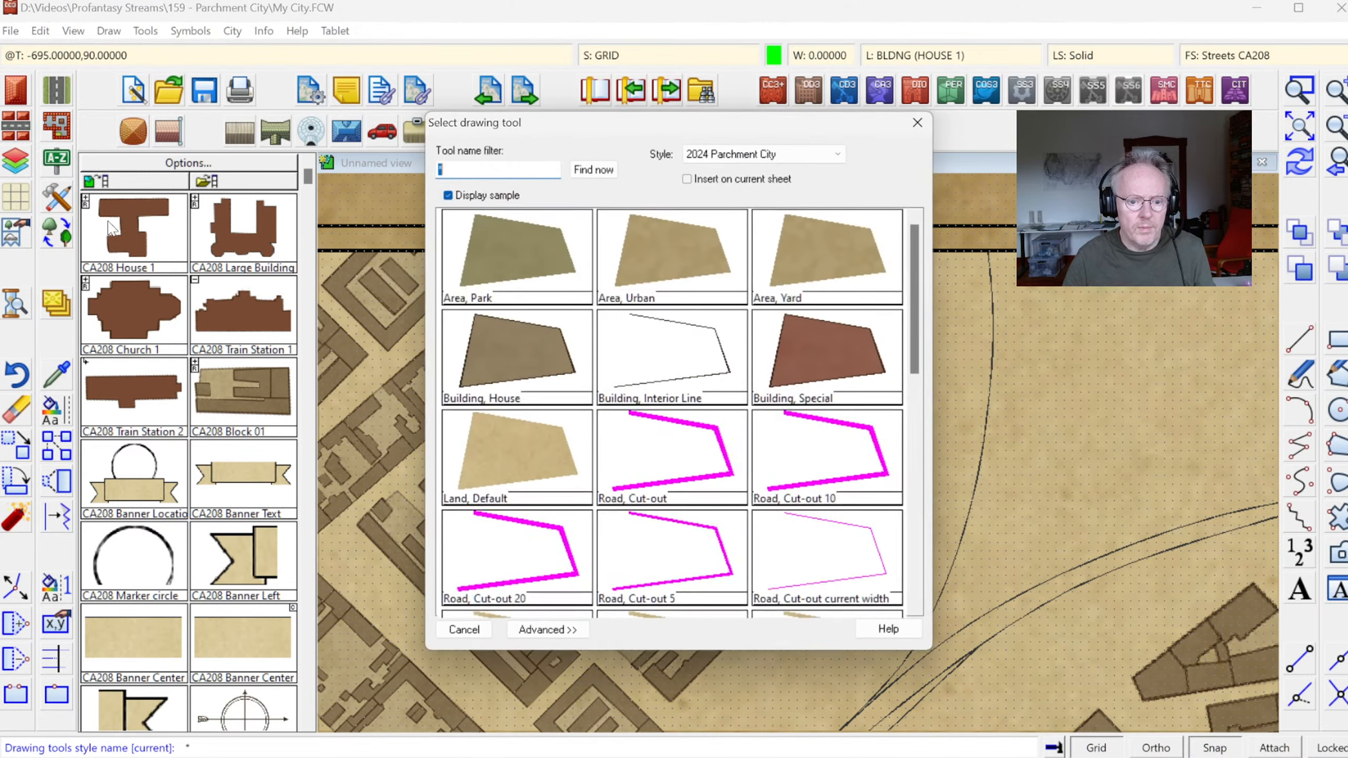
double_click(512, 339)
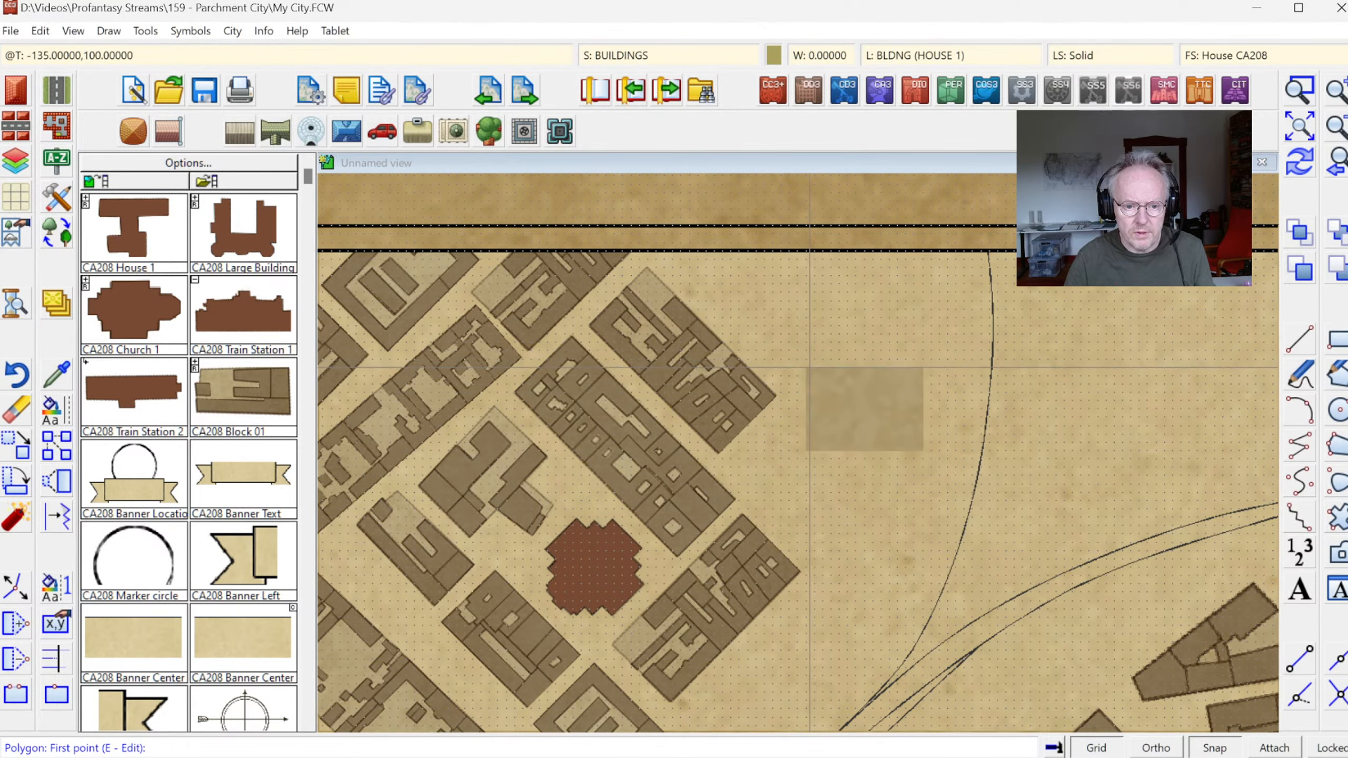
click(807, 368)
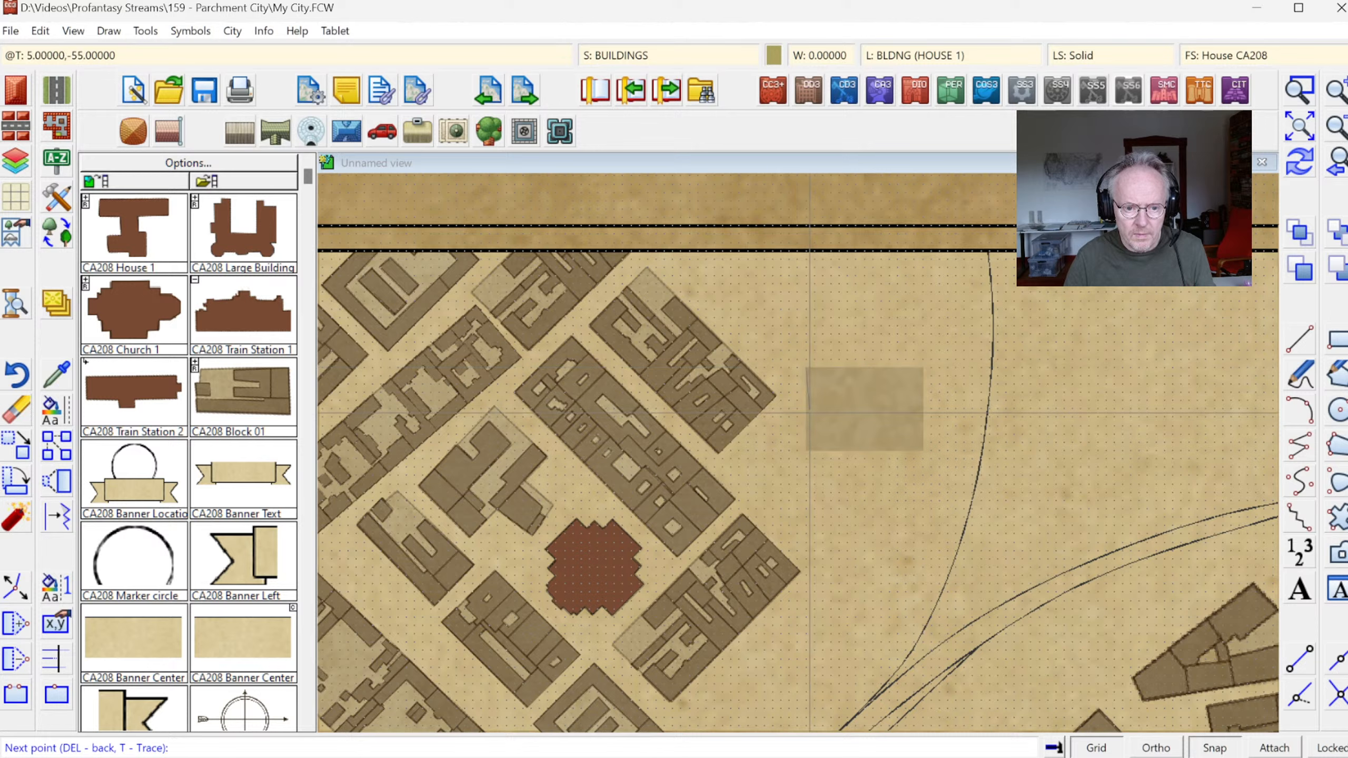
click(807, 413)
click(827, 413)
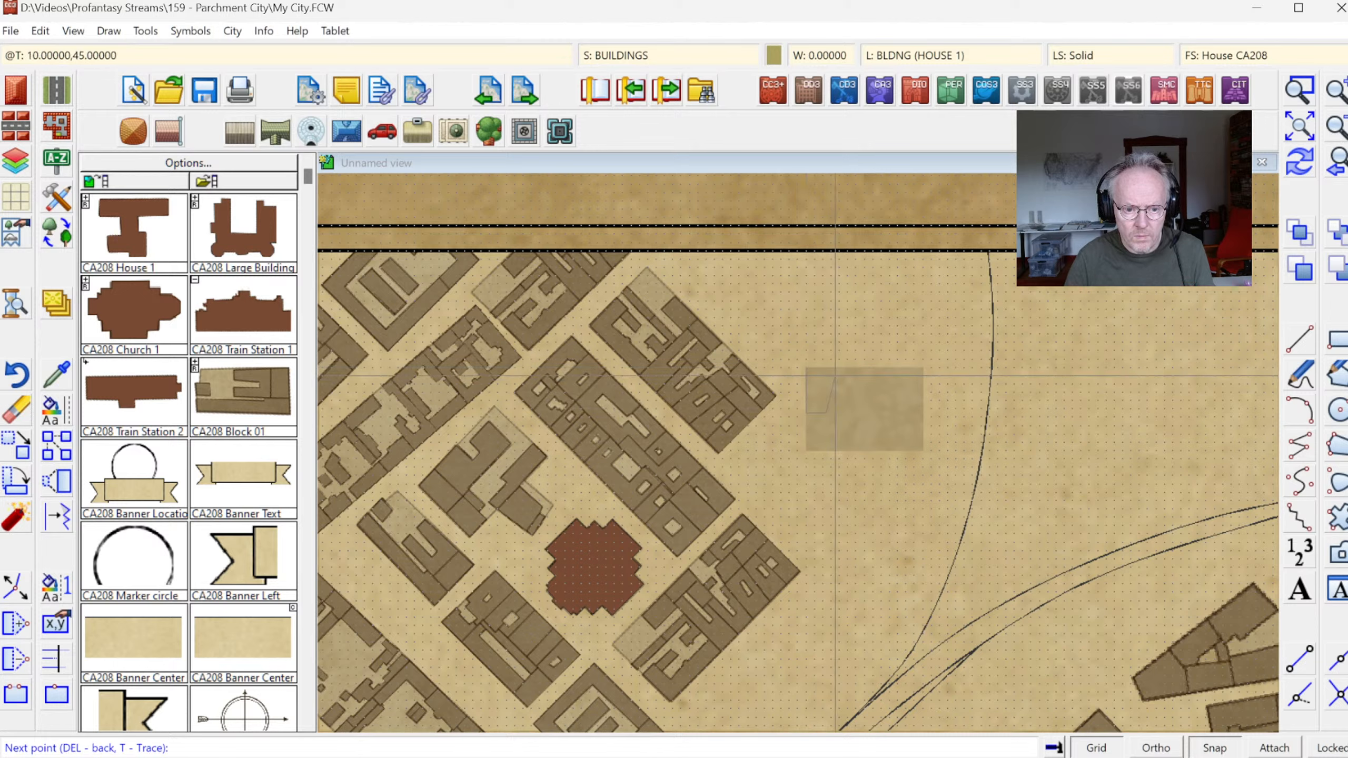
click(825, 368)
right_click(826, 367)
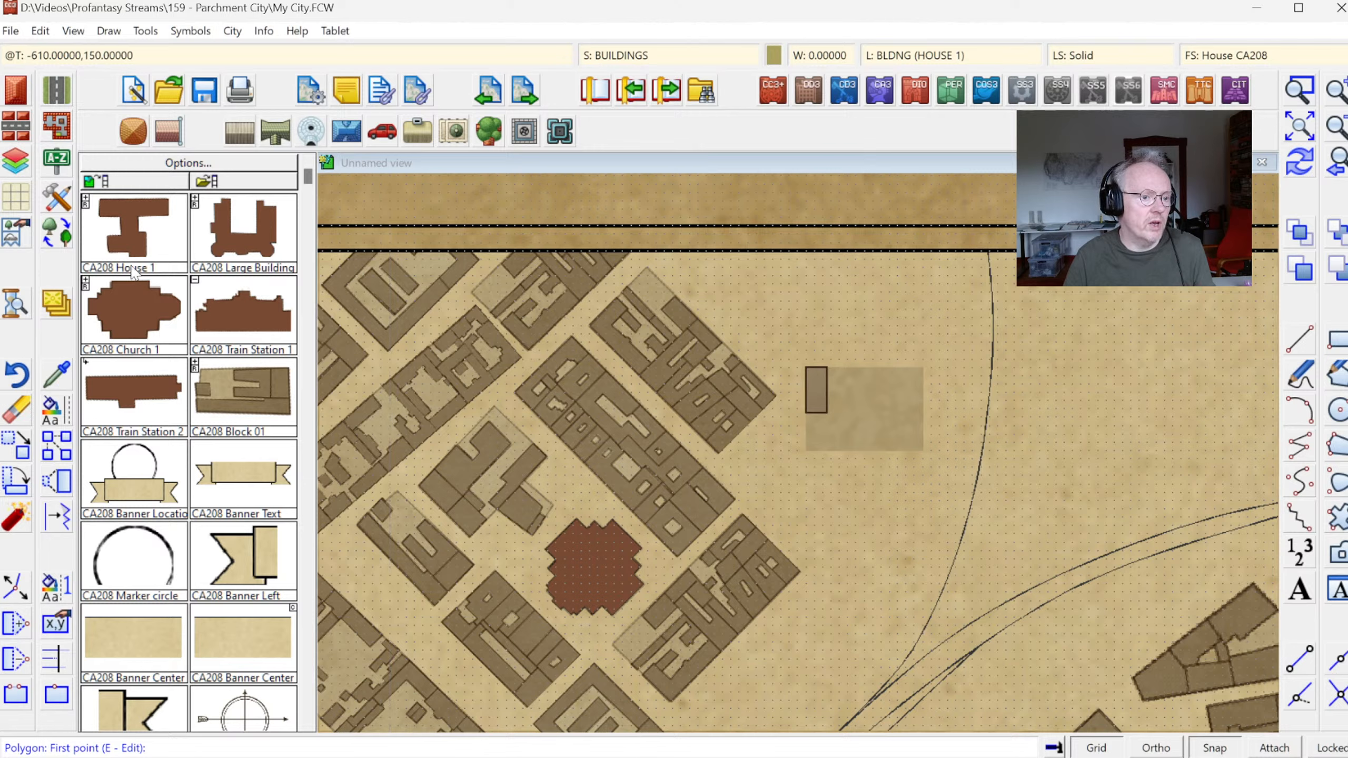
- Start inserting buildings of the rectangular shape with the CA208 Default house setting
right_click(17, 92)
click(15, 90)
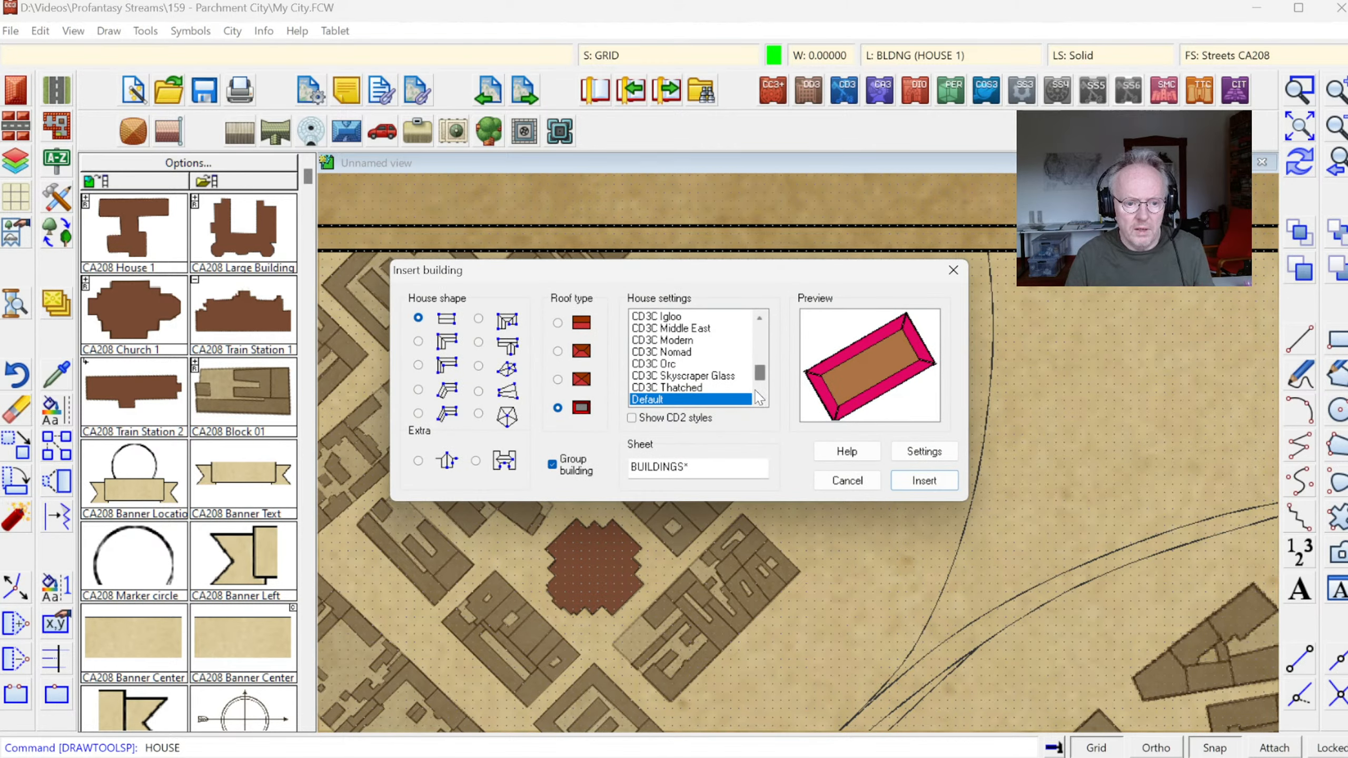
drag(759, 376, 766, 338)
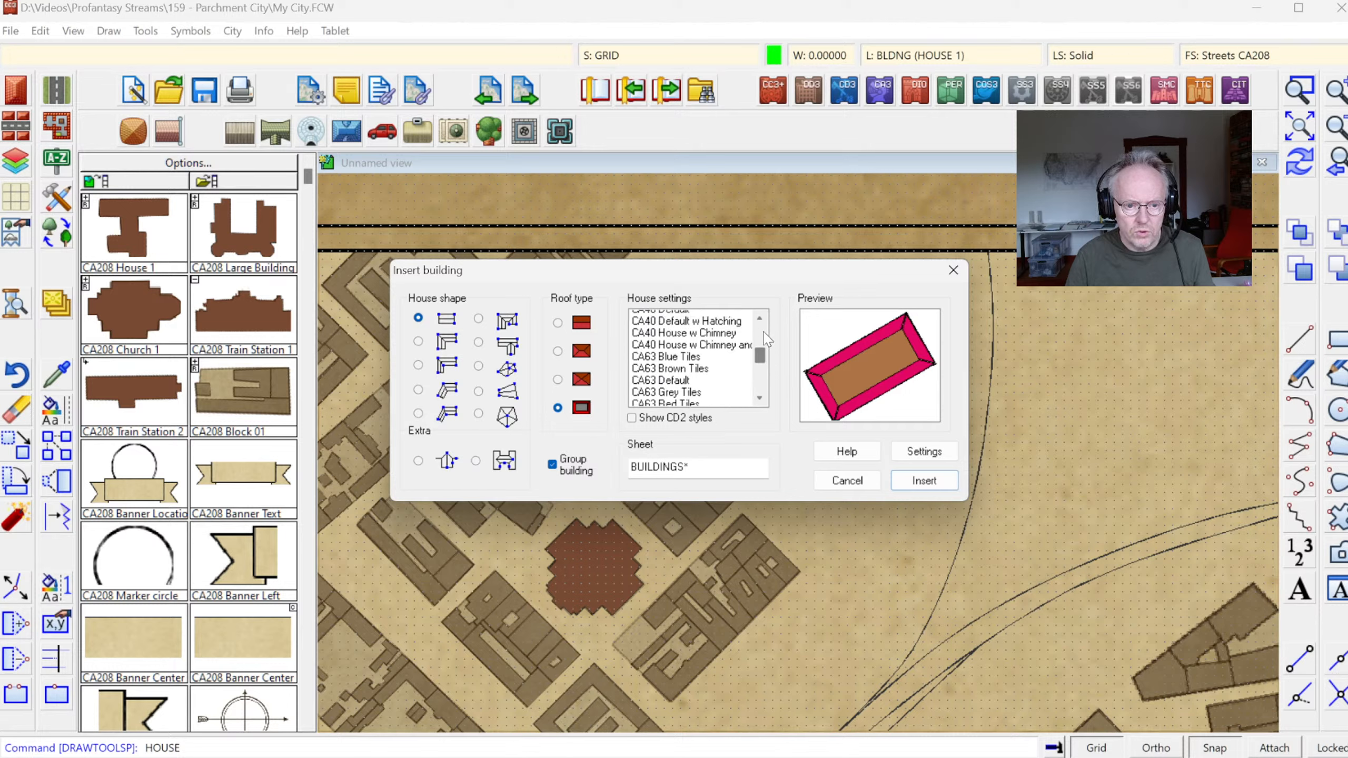
scroll(753, 380, up, 10)
scroll(756, 393, down, 3)
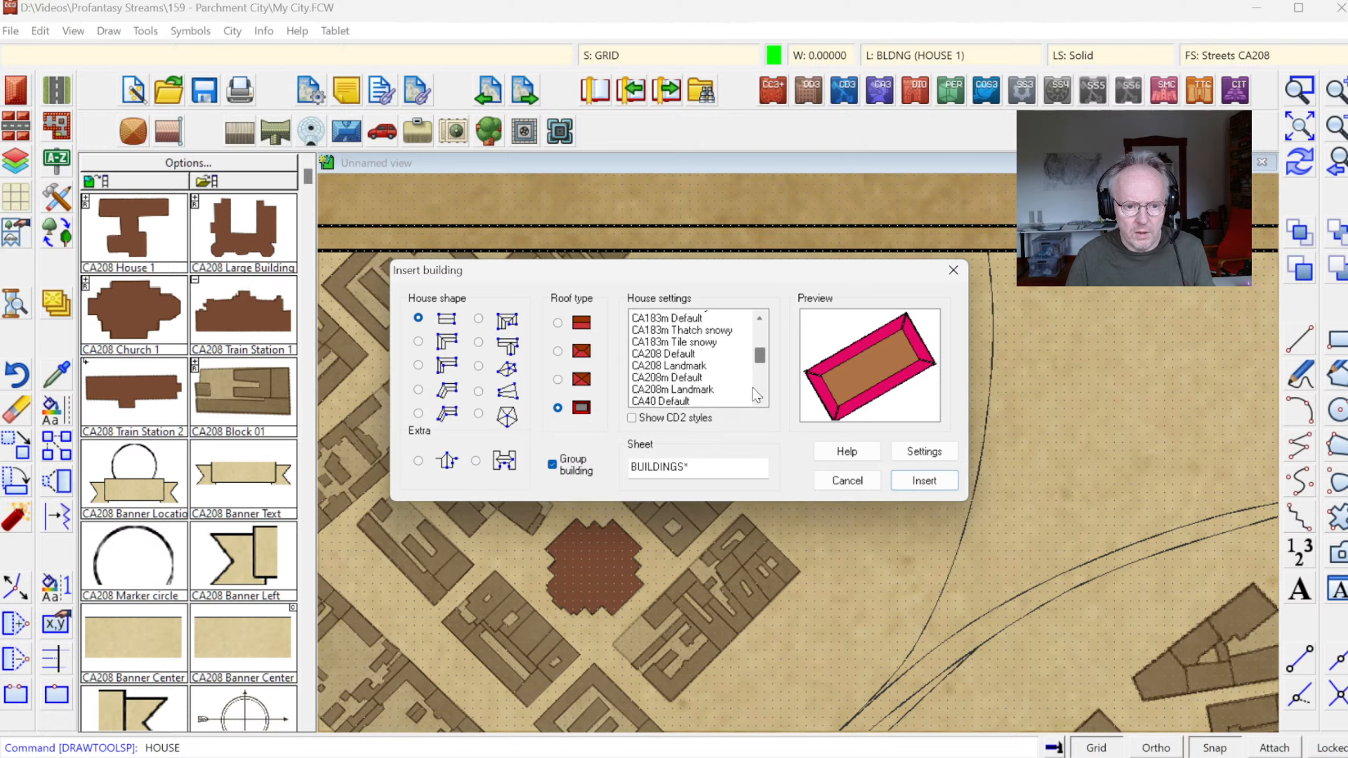
click(664, 340)
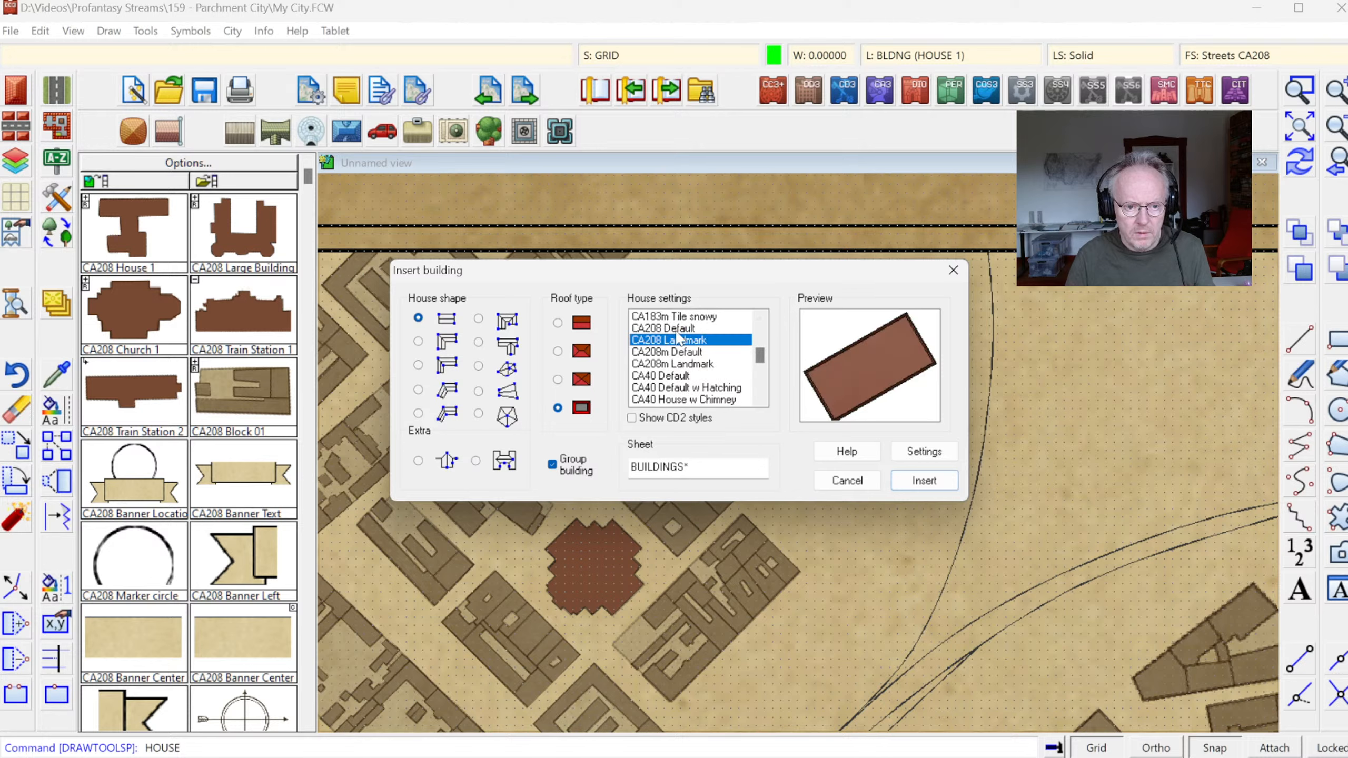
click(673, 329)
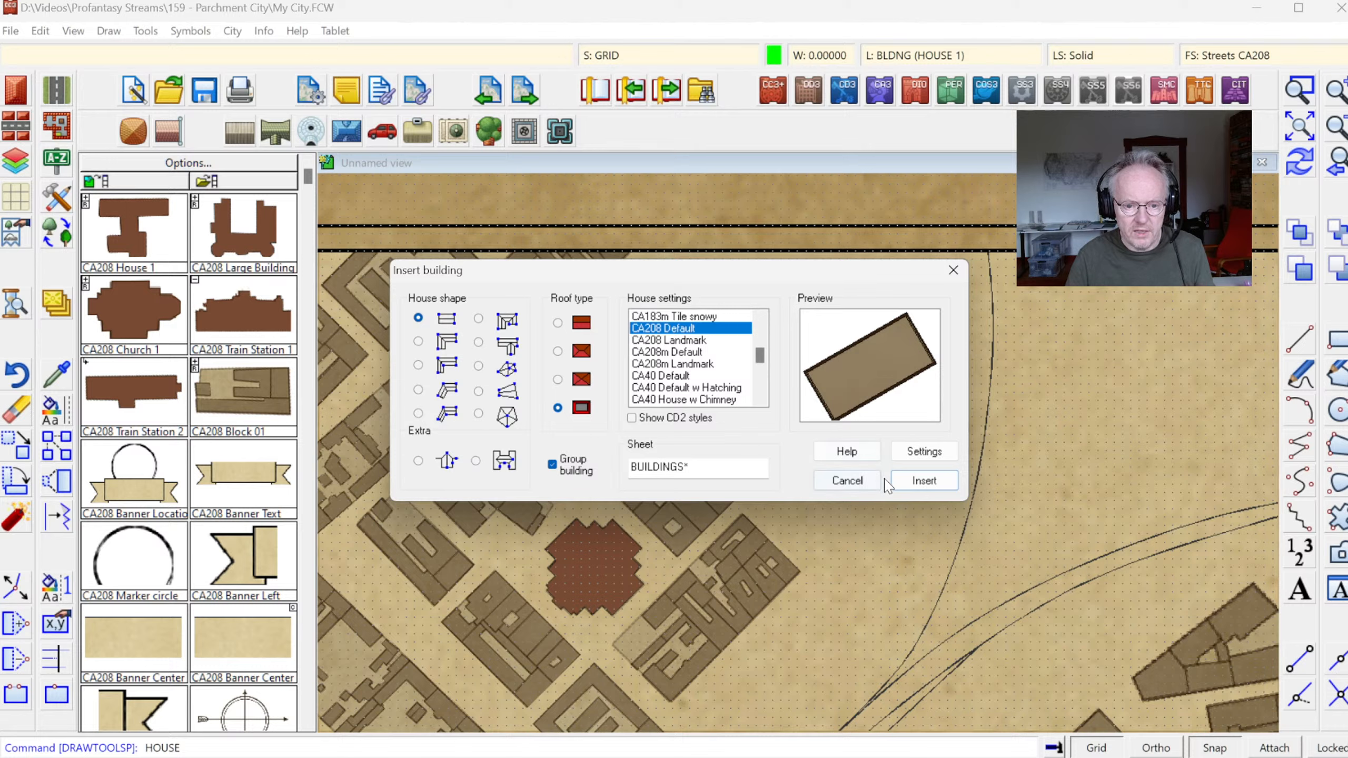
click(918, 484)
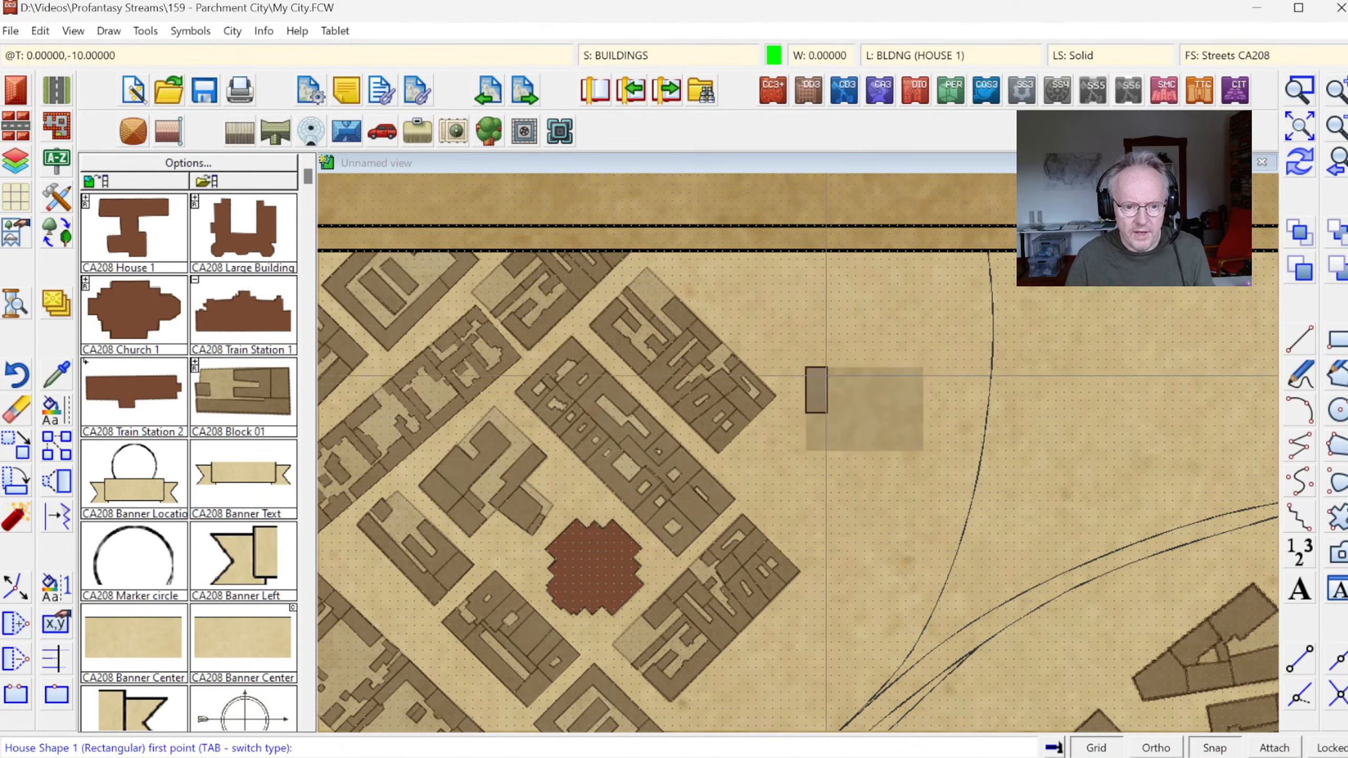
- Add two rectangular houses eastward along the yard's north side, about 65 by 25 ft and about 25 by 40 ft
click(828, 367)
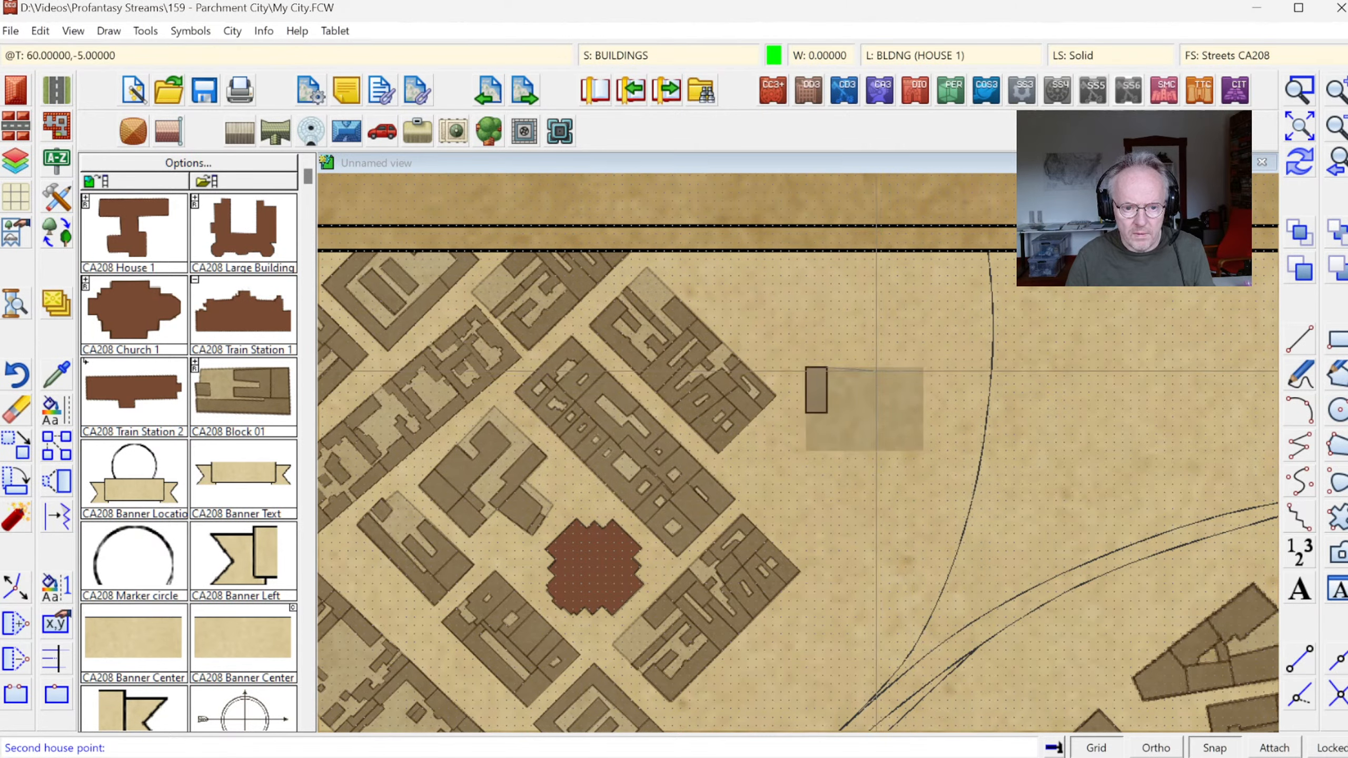
click(879, 369)
click(879, 393)
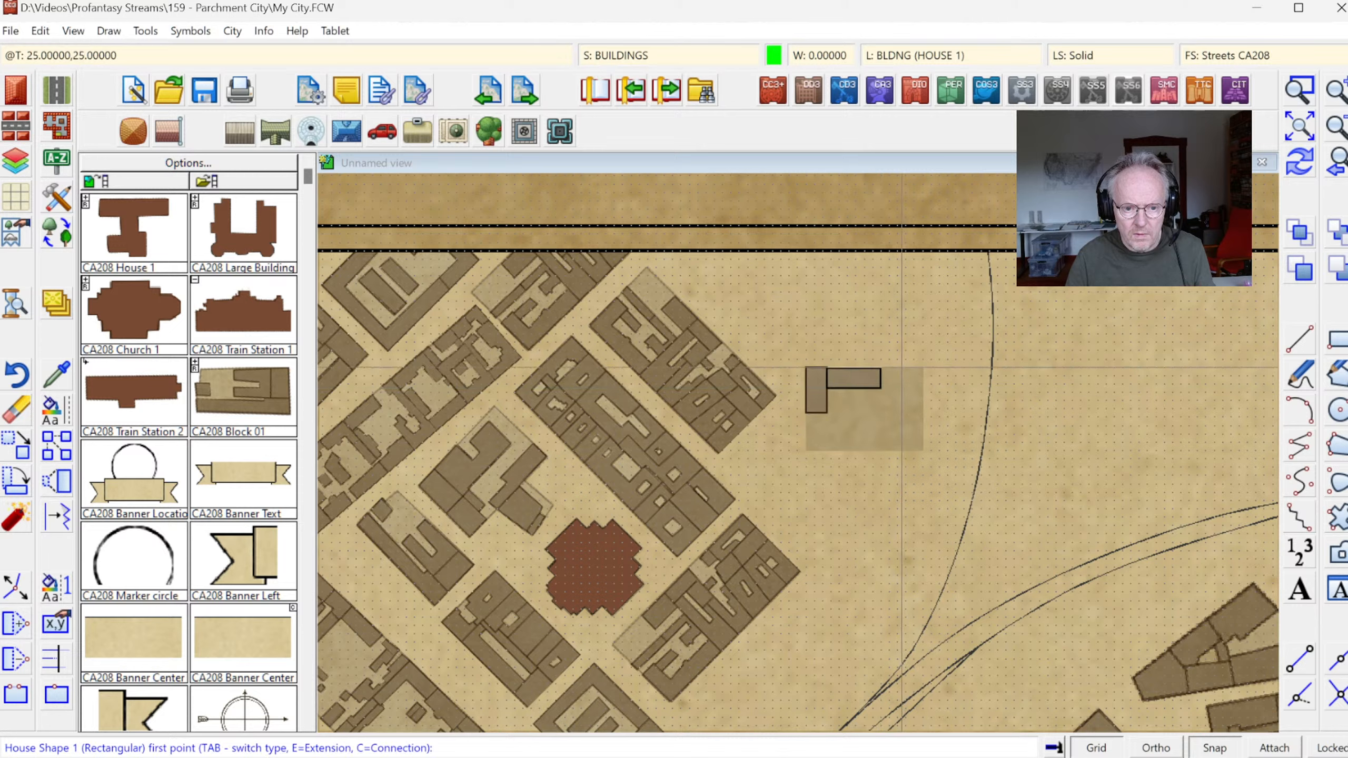
click(884, 372)
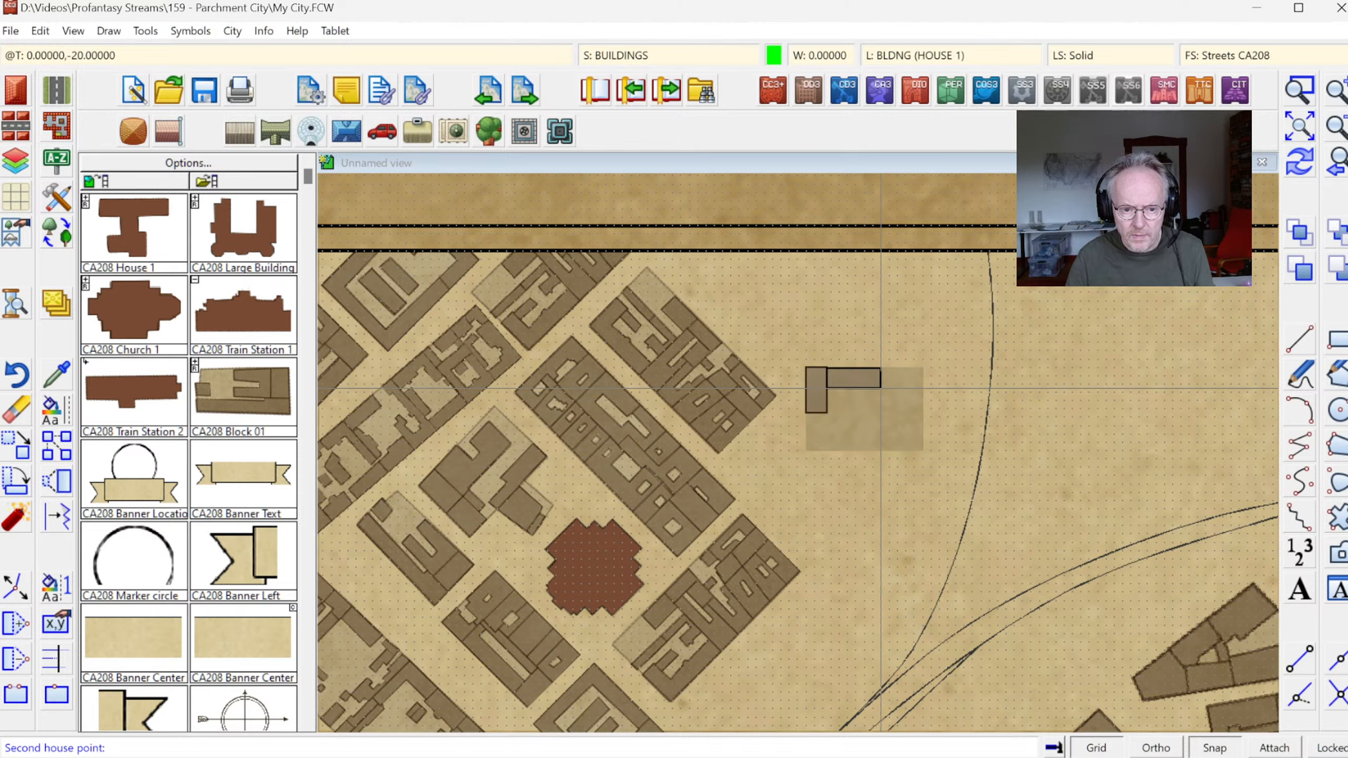
click(884, 405)
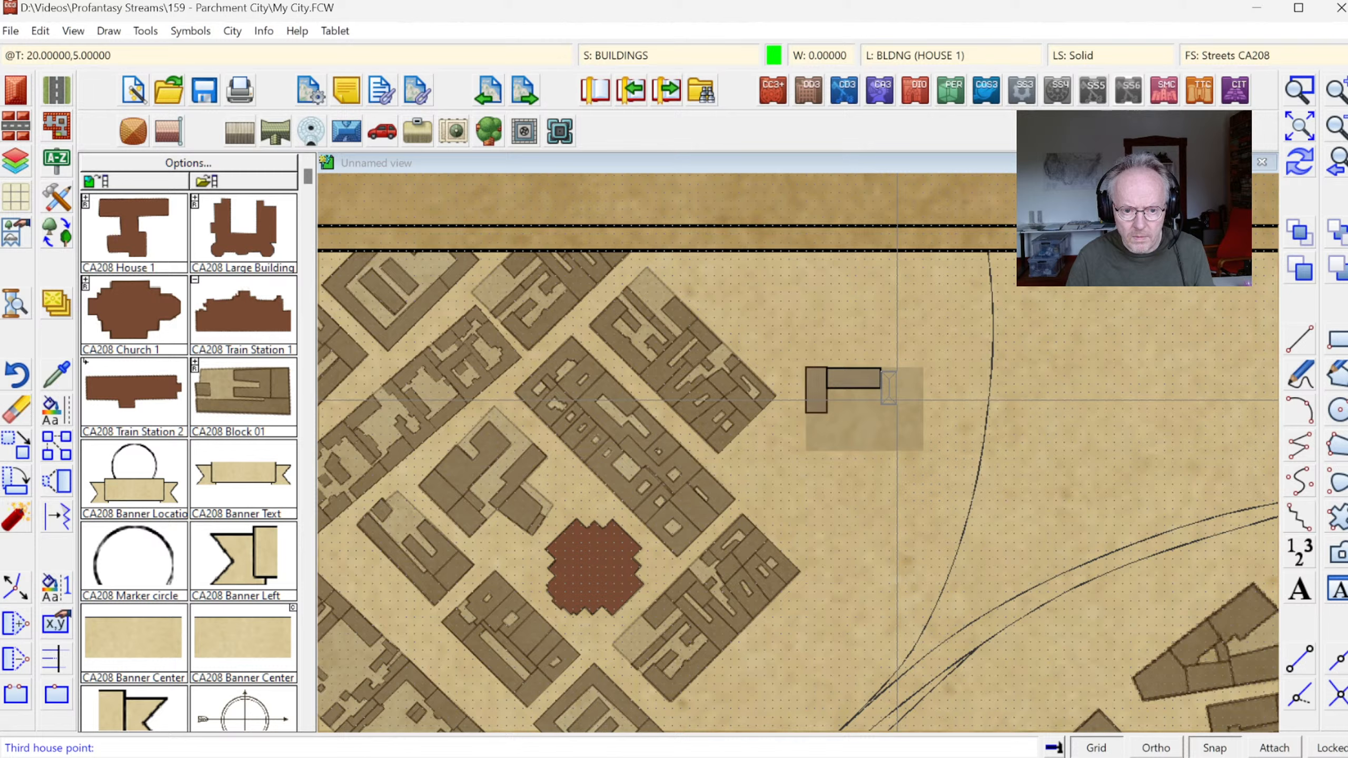
click(902, 400)
- Add a house about 25 by 65 ft on the yard's east edge and one about 40 by 35 ft in its southeast corner
click(903, 370)
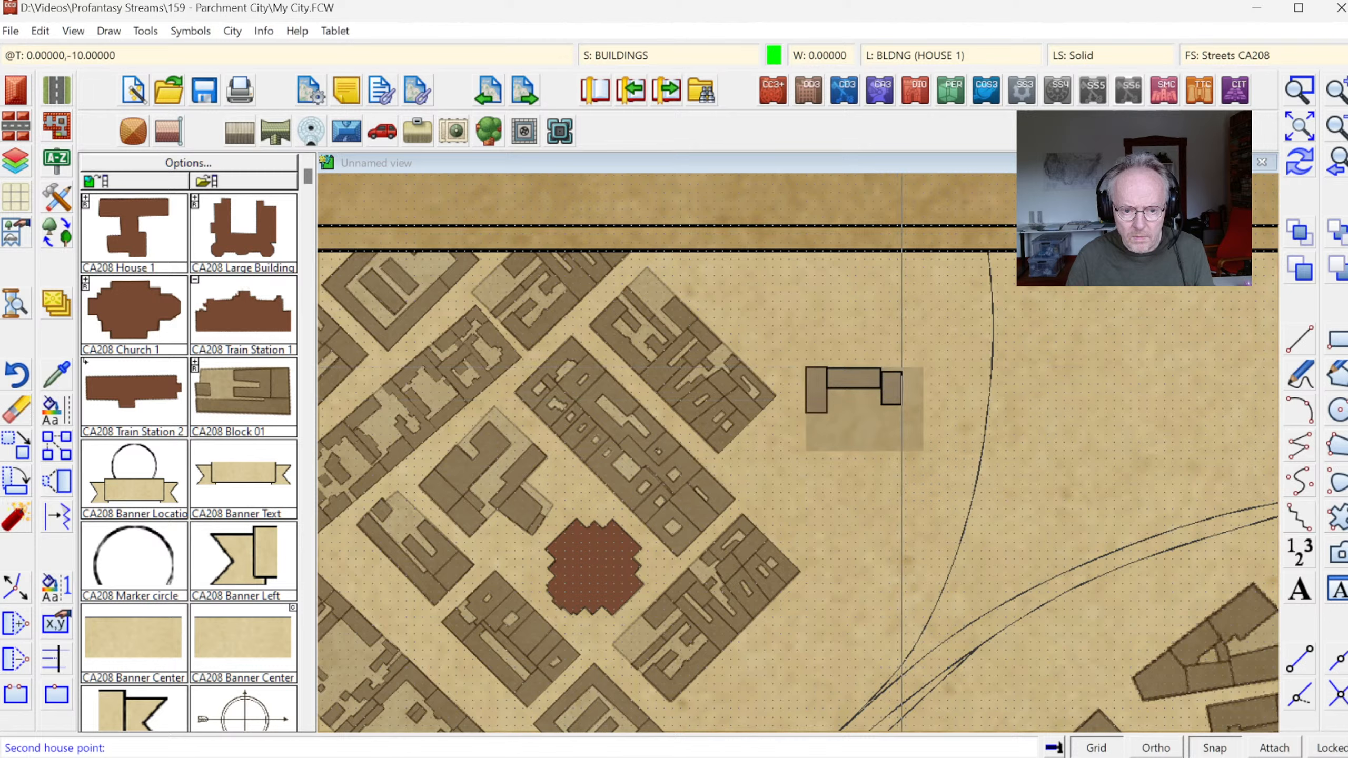
click(902, 421)
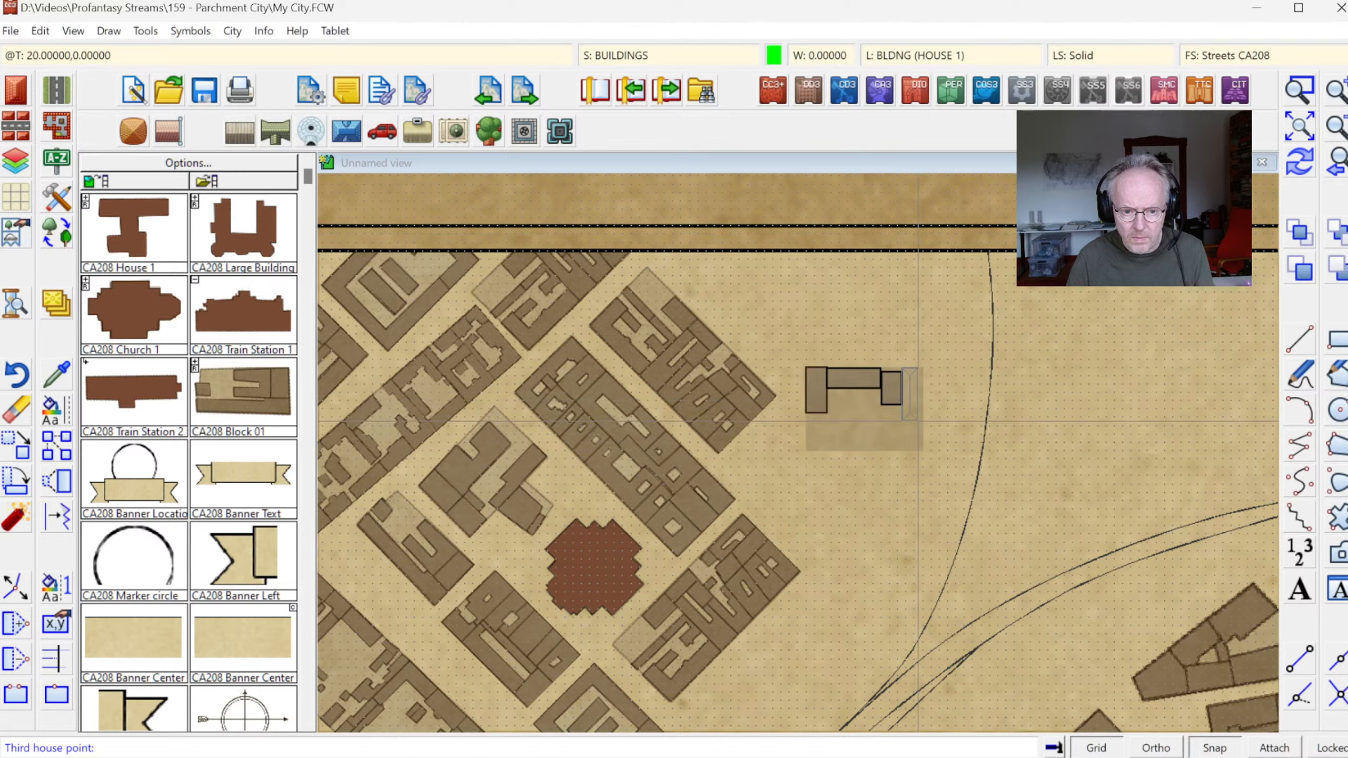
click(923, 421)
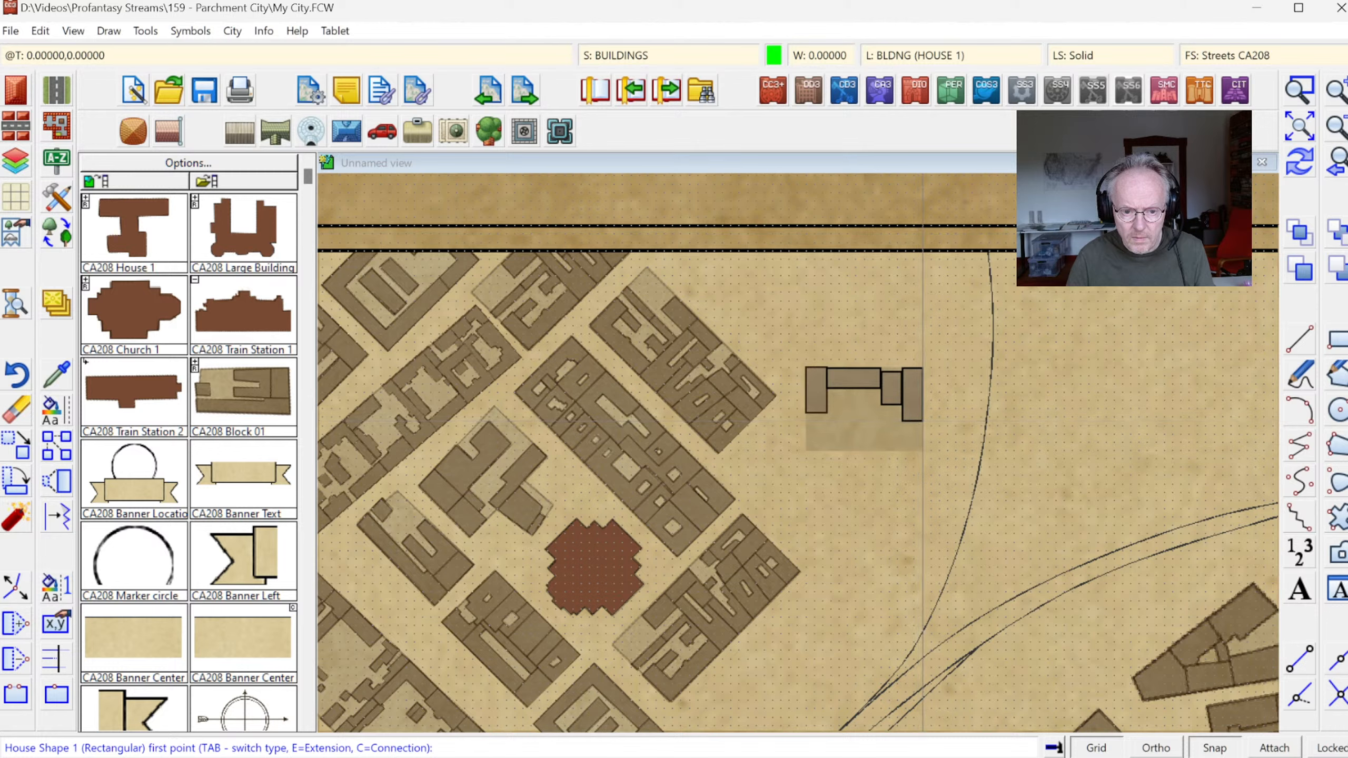
click(924, 421)
click(924, 451)
click(890, 451)
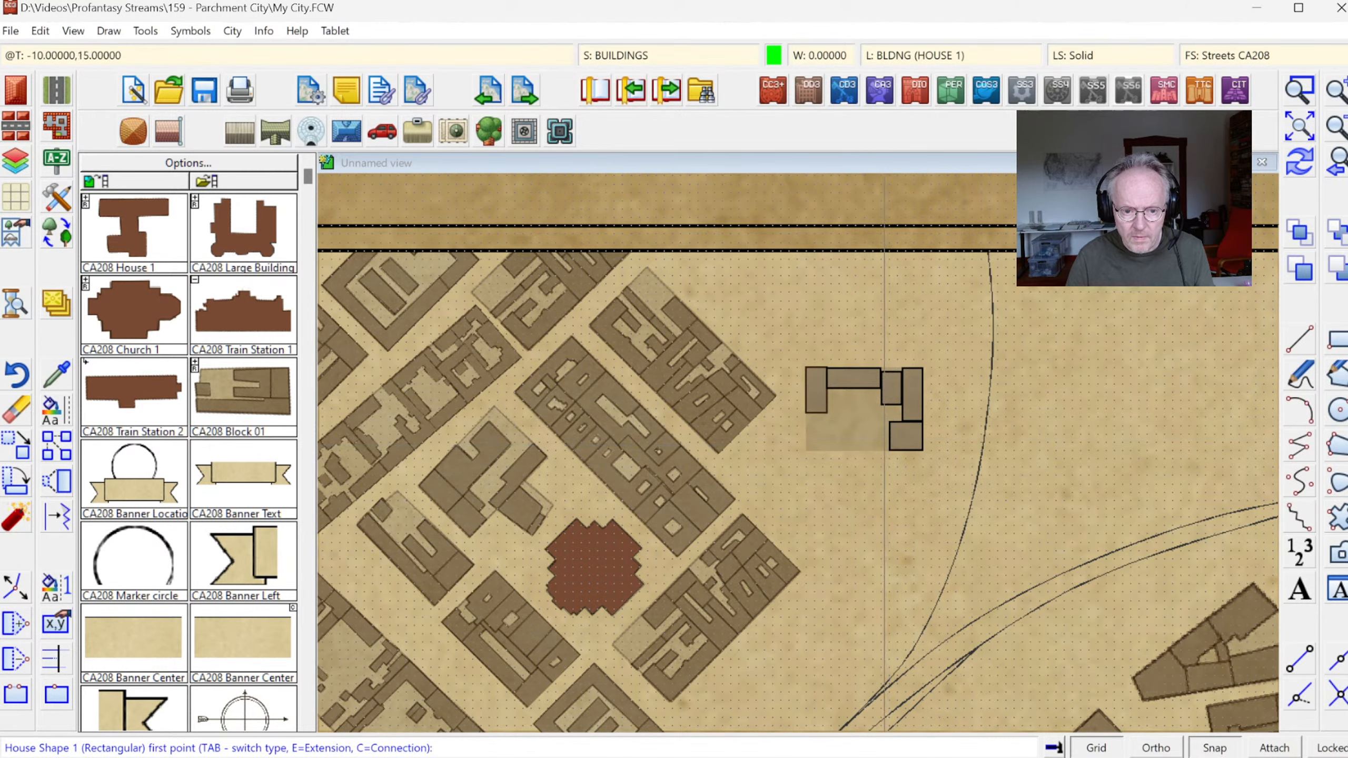
- Add a rectangular CA208 Default house about 45 by 20 ft on the yard's south edge, adjoining the southeast corner house
click(885, 438)
right_click(888, 437)
right_click(888, 431)
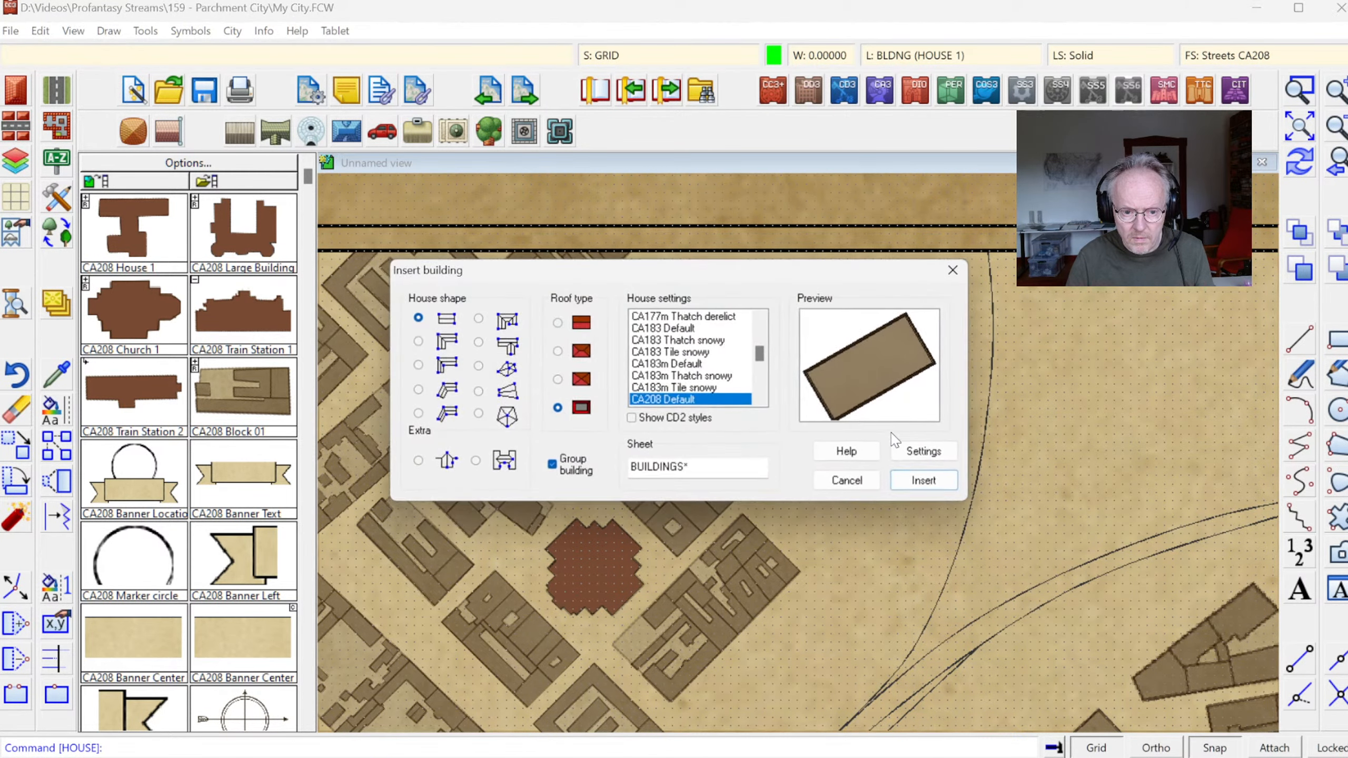
click(924, 481)
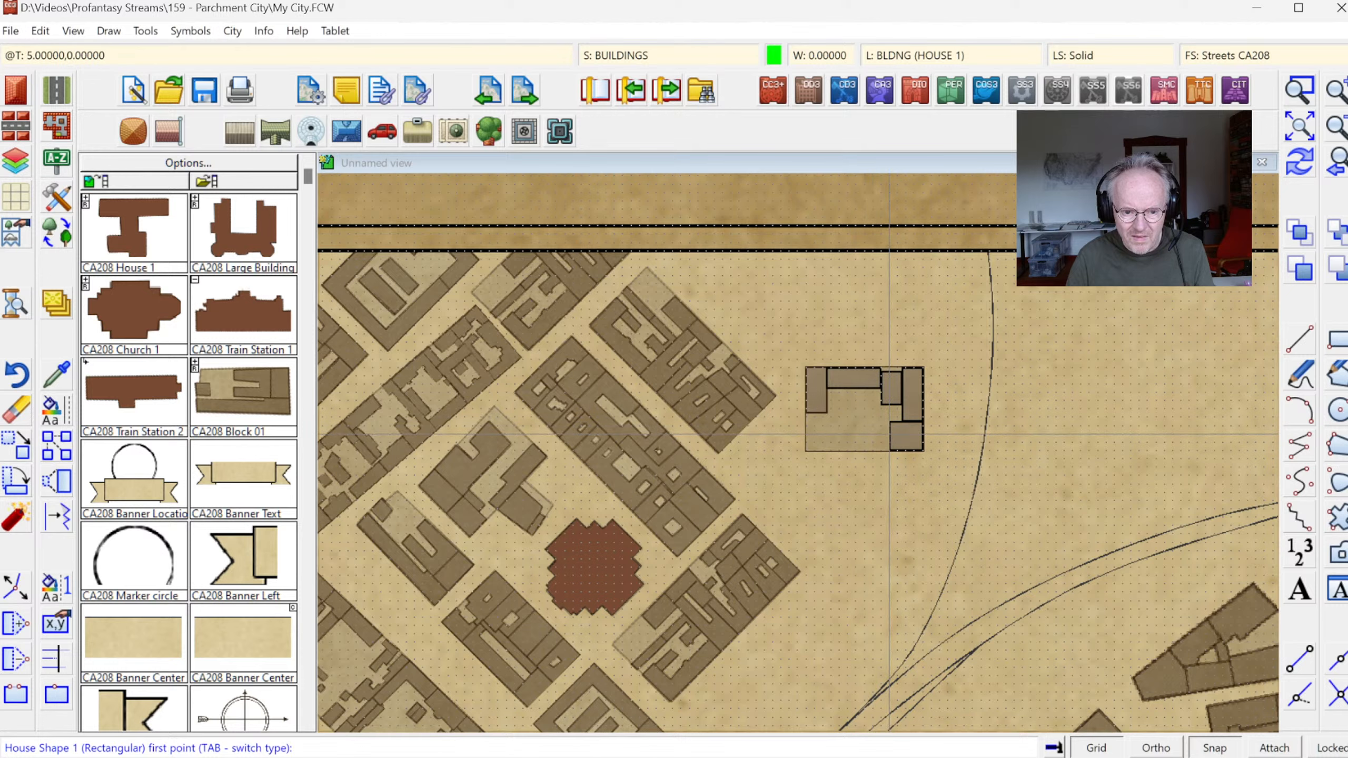
click(888, 435)
click(854, 436)
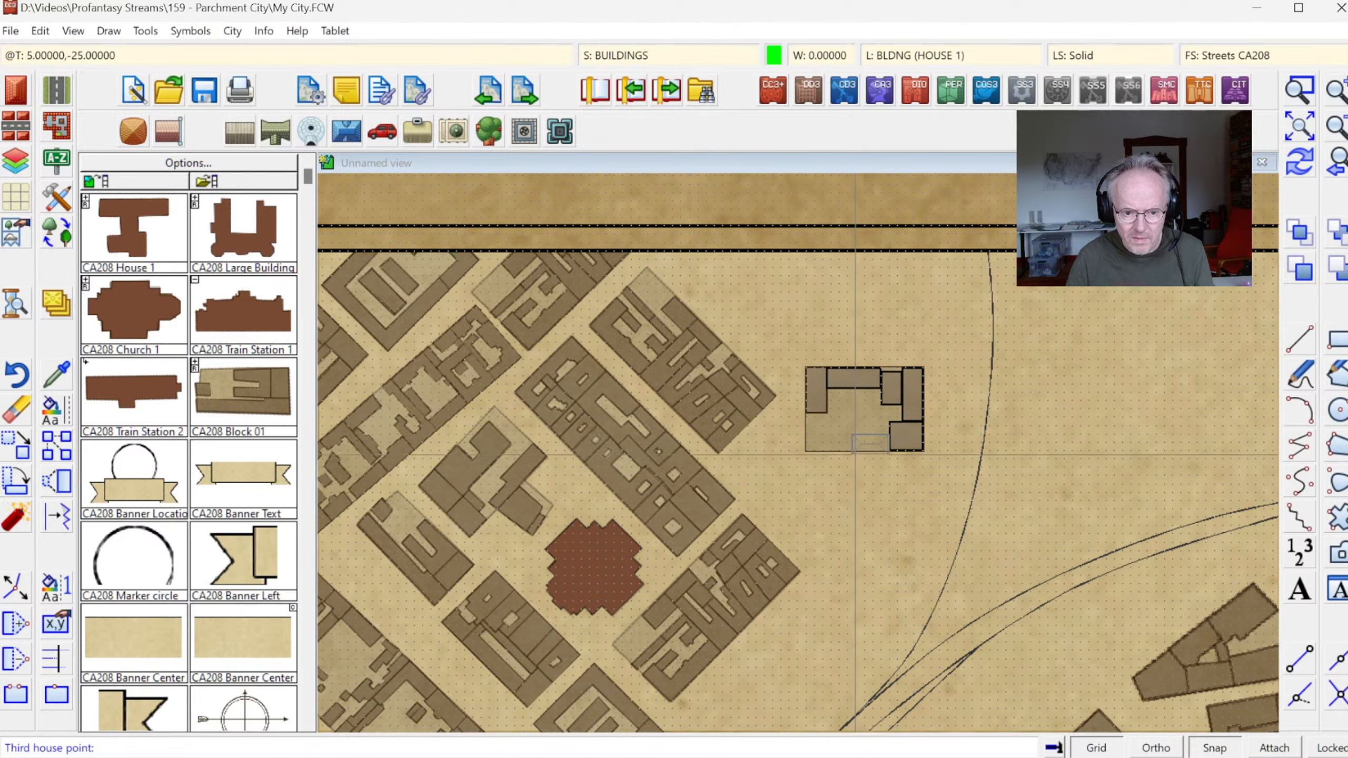
click(854, 451)
click(852, 452)
right_click(844, 453)
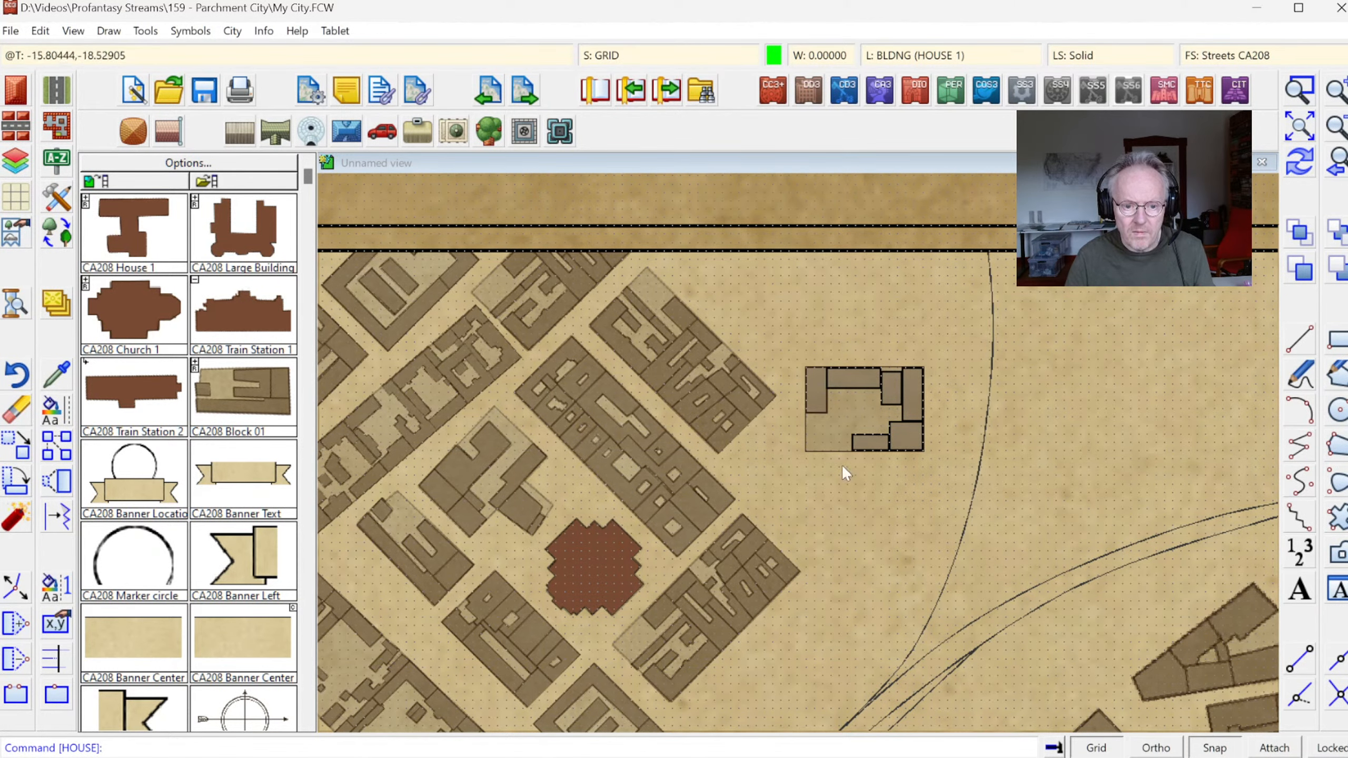
- Try to add an irregular U-shaped CA208 Default house in the yard's southwest corner
right_click(781, 443)
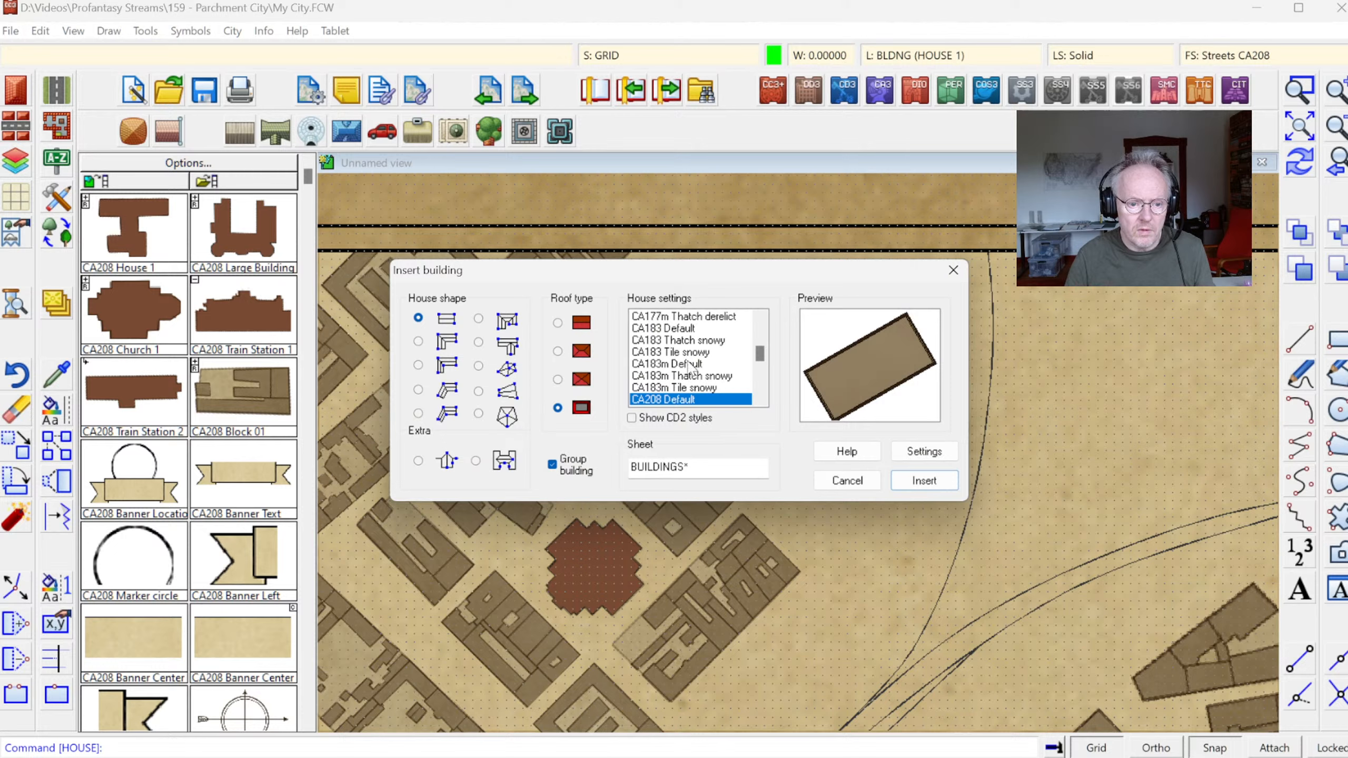
click(760, 399)
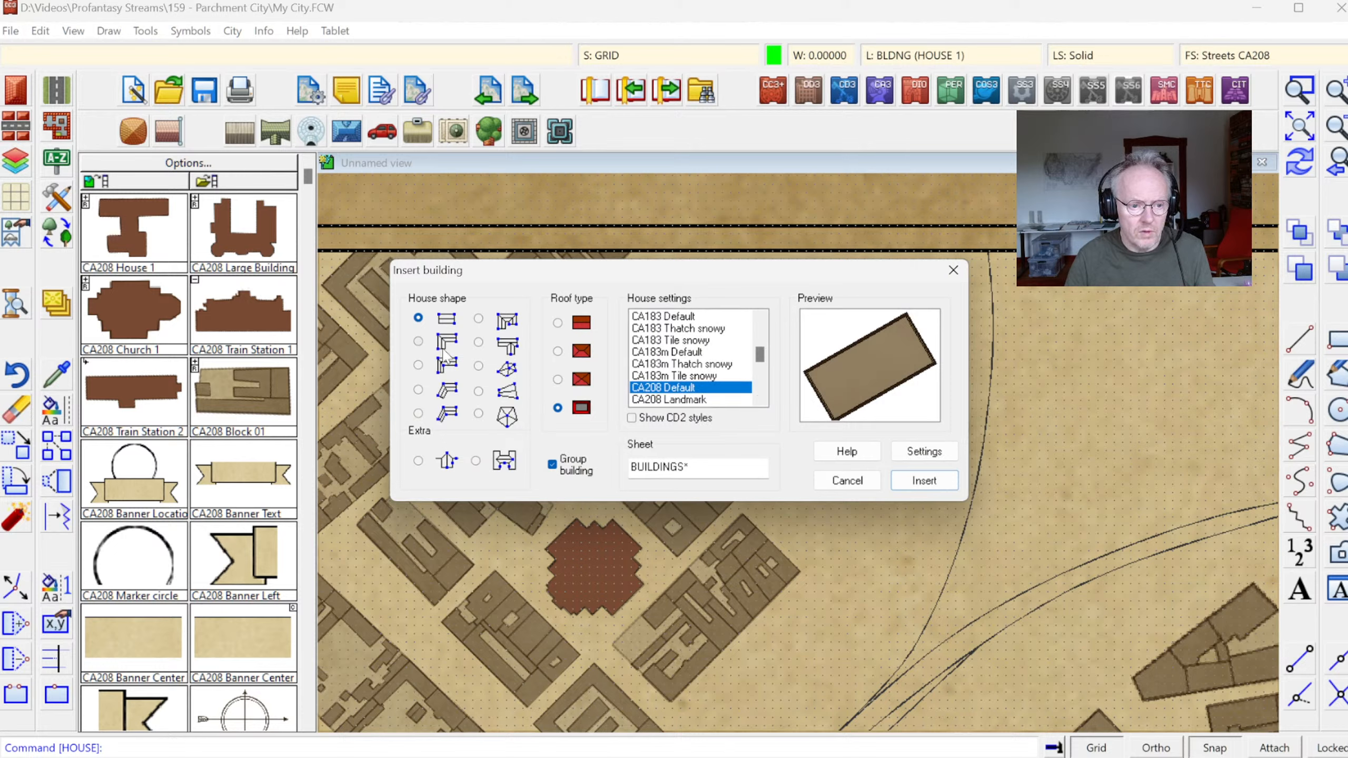
click(479, 319)
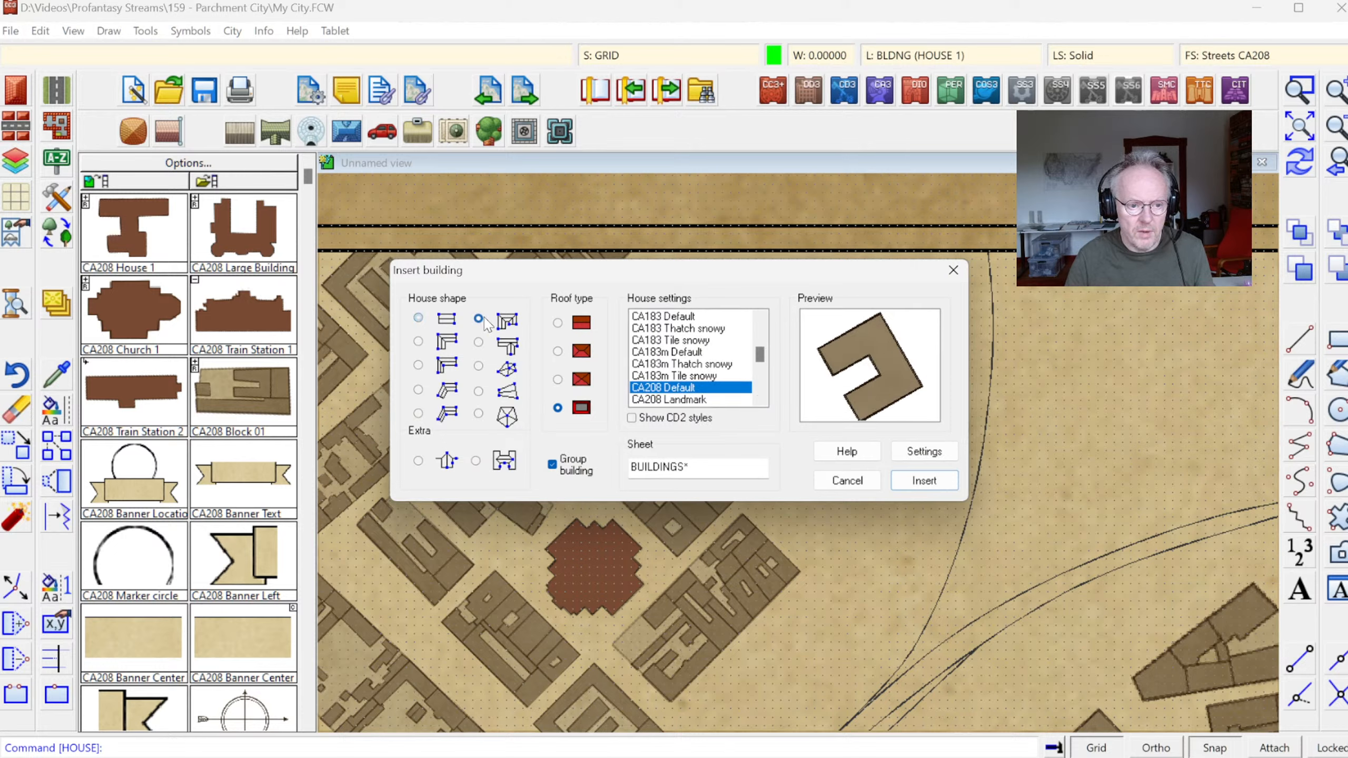
click(924, 480)
click(801, 423)
right_click(805, 424)
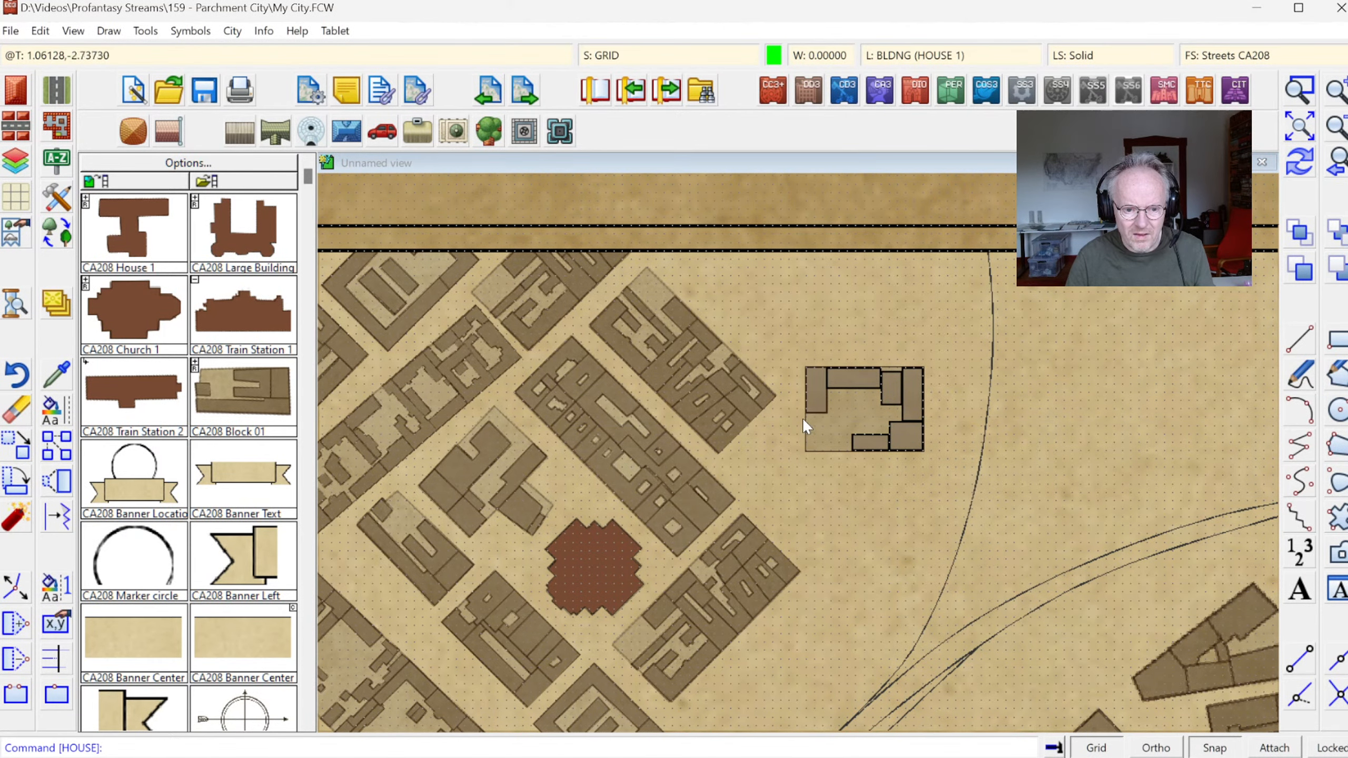
right_click(810, 424)
click(920, 479)
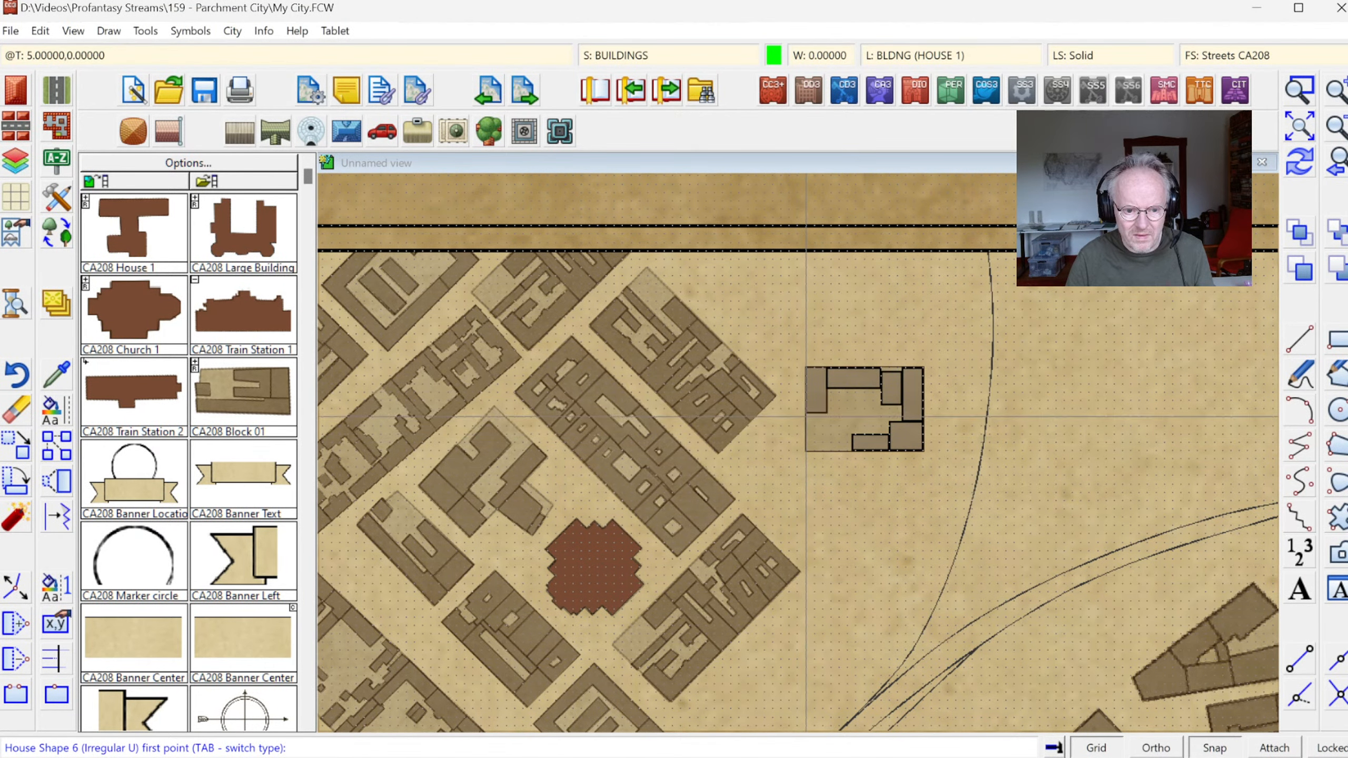
click(807, 417)
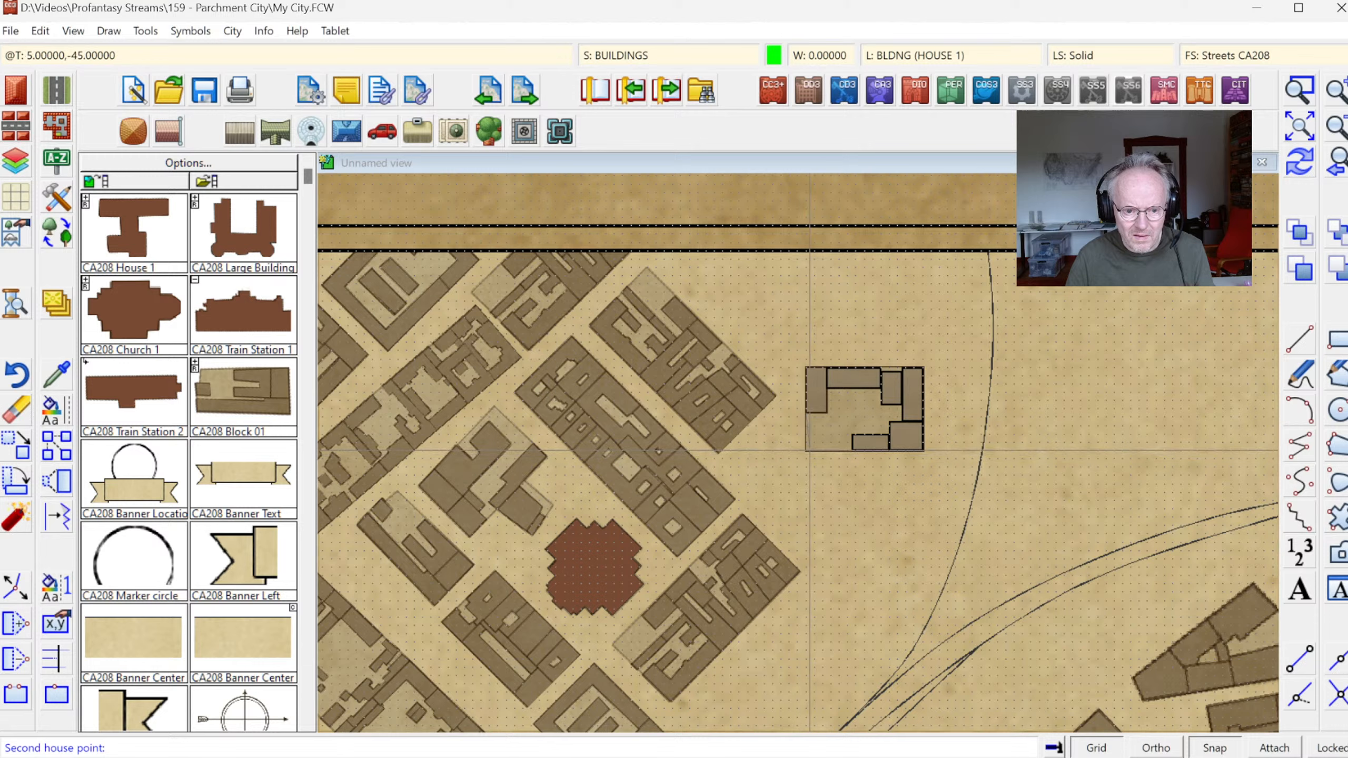
click(807, 445)
click(839, 449)
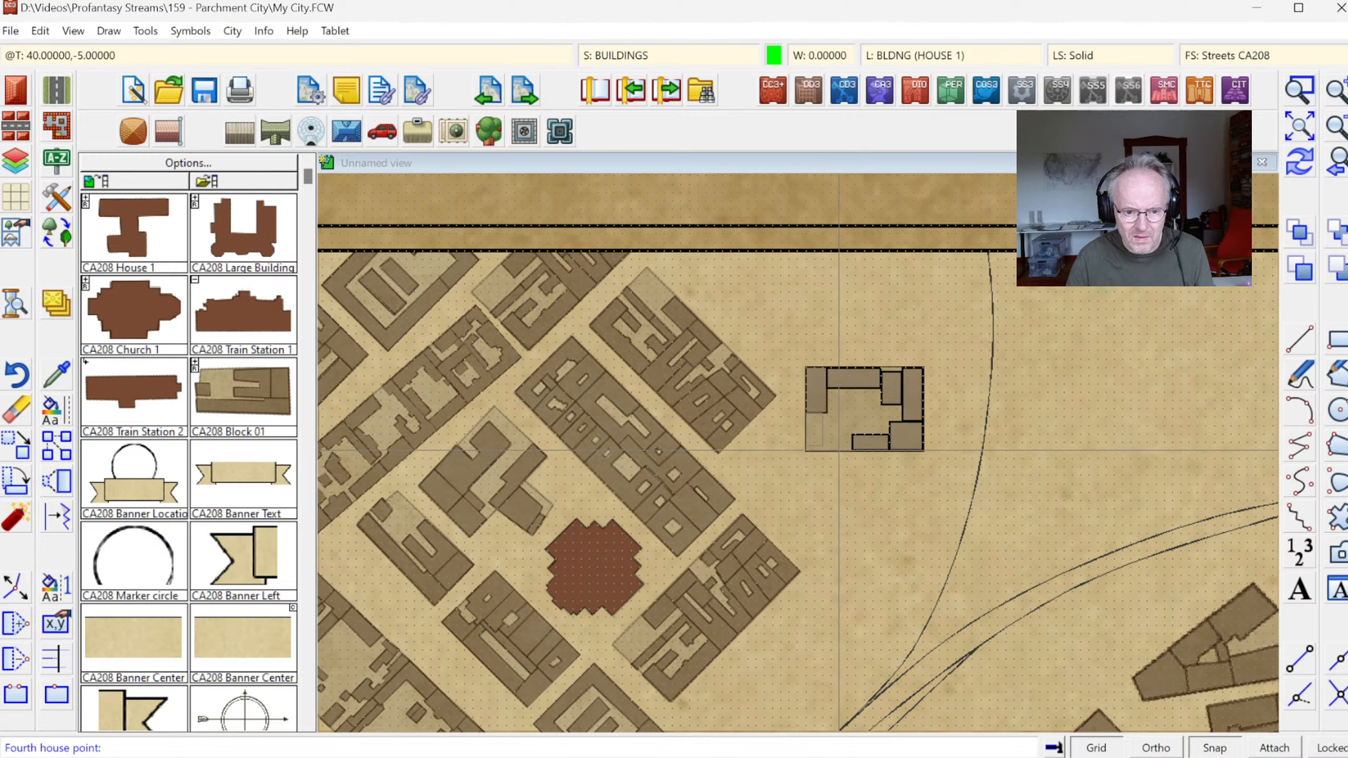
click(840, 435)
click(841, 428)
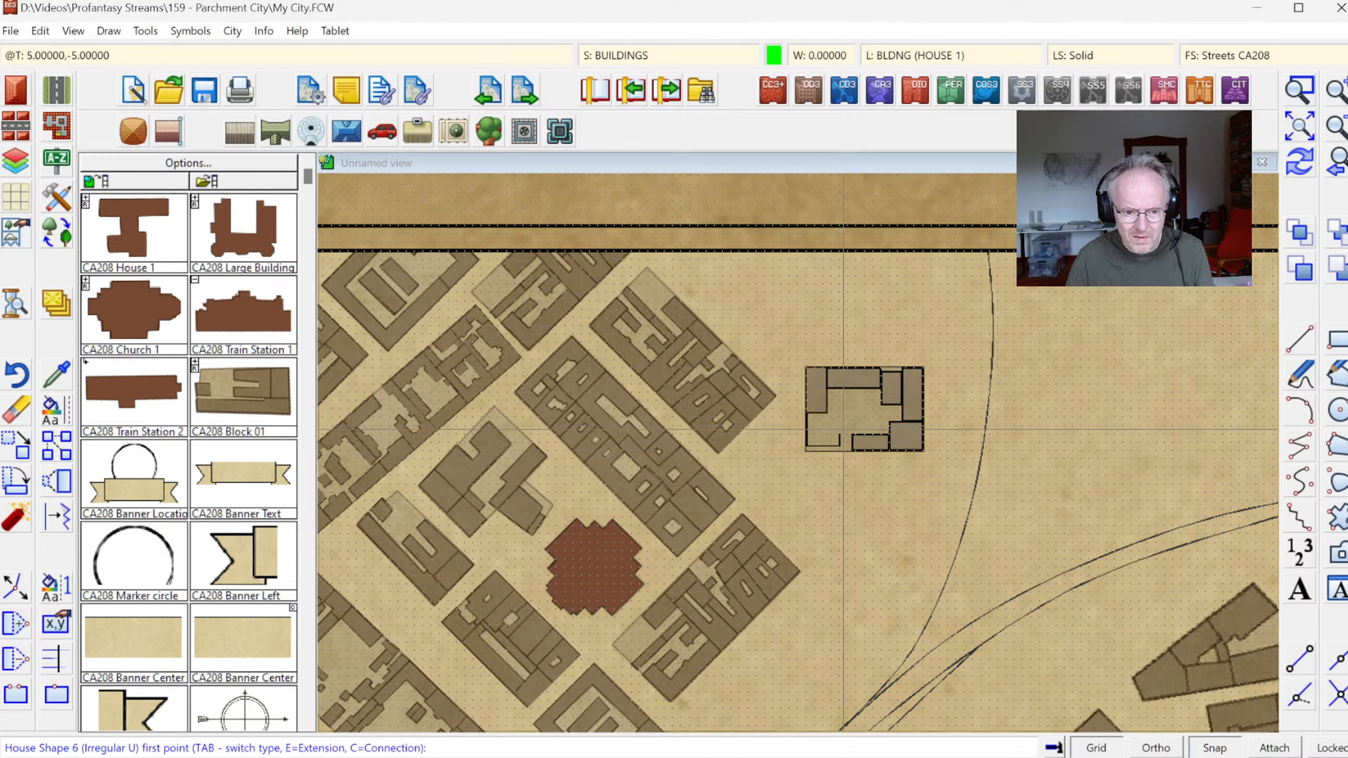
key(Escape)
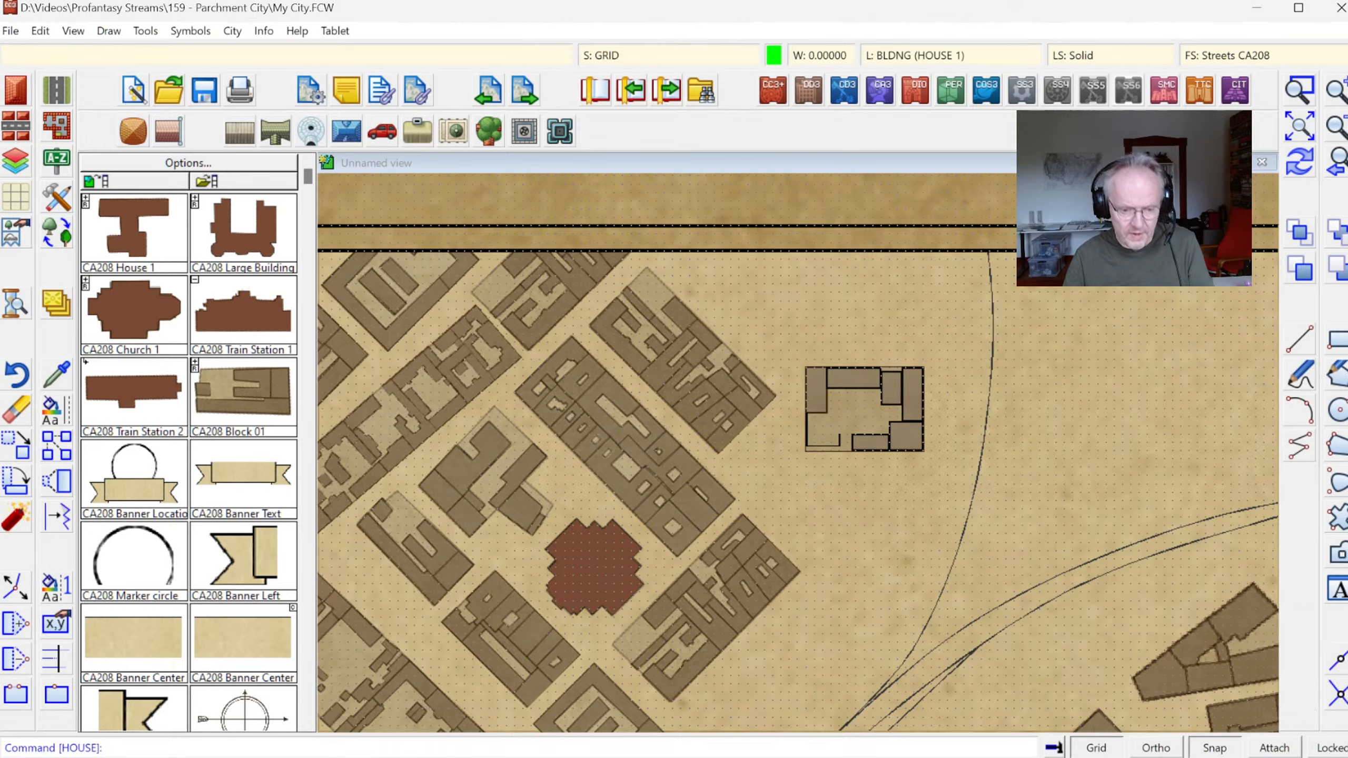
- Add a T-shaped CA208 Default house in the yard's southwest corner, with a base about 45 by 20 ft and a wing projecting about 20 ft north
click(1300, 90)
click(777, 354)
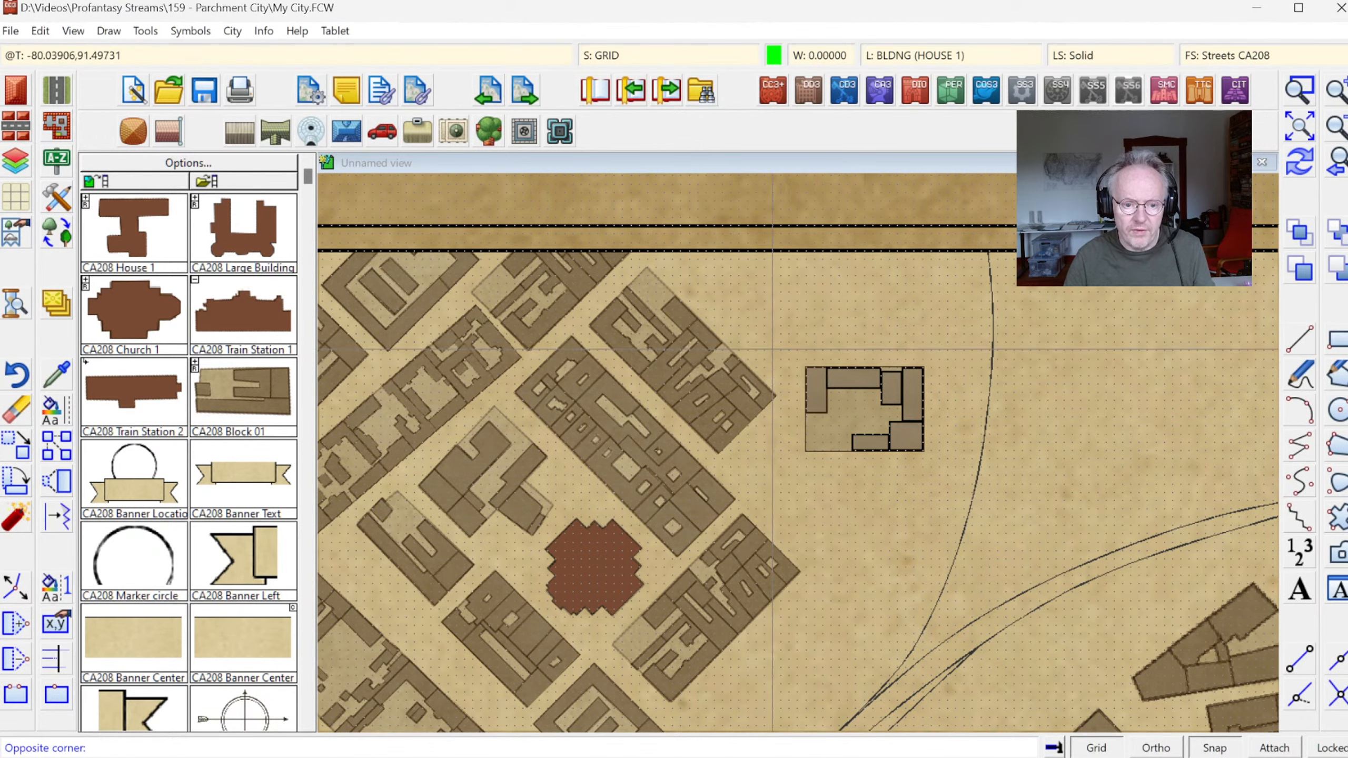
click(957, 469)
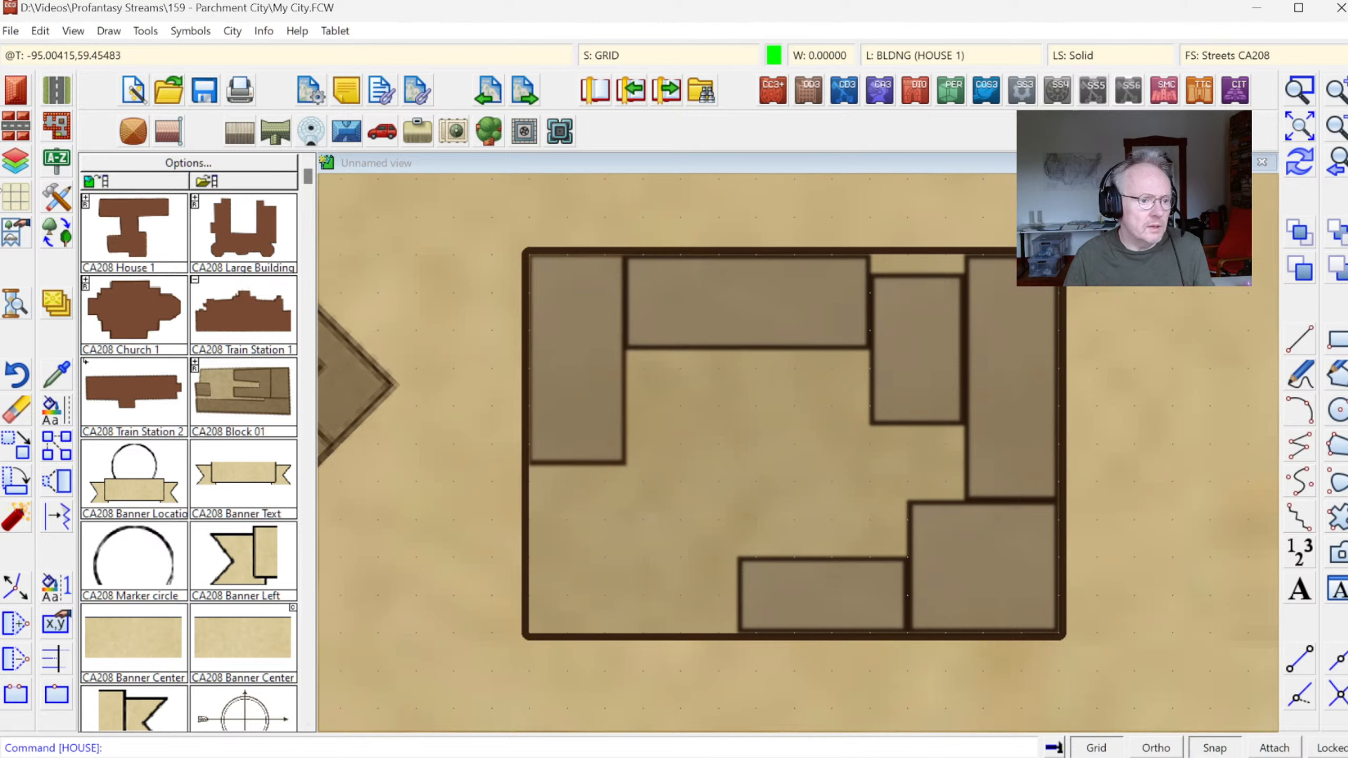
click(56, 201)
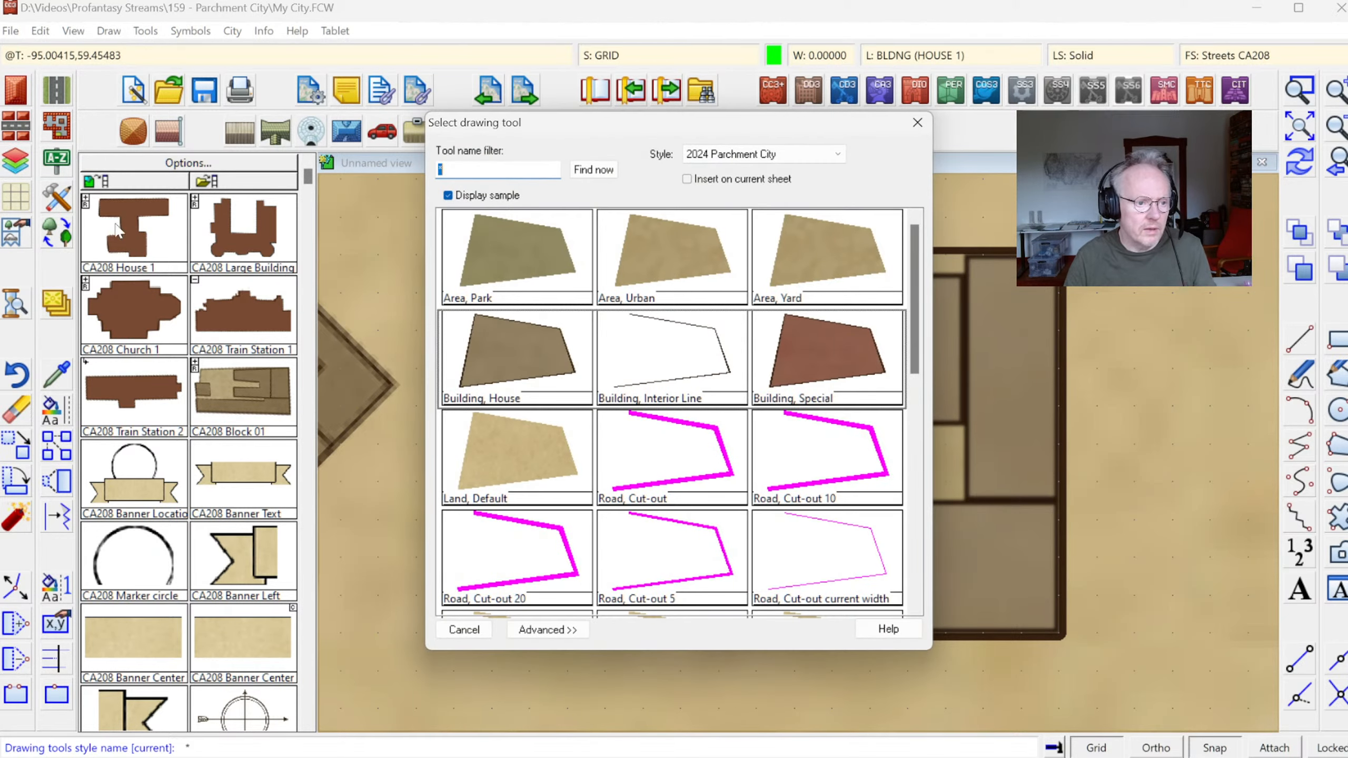
key(Escape)
click(15, 81)
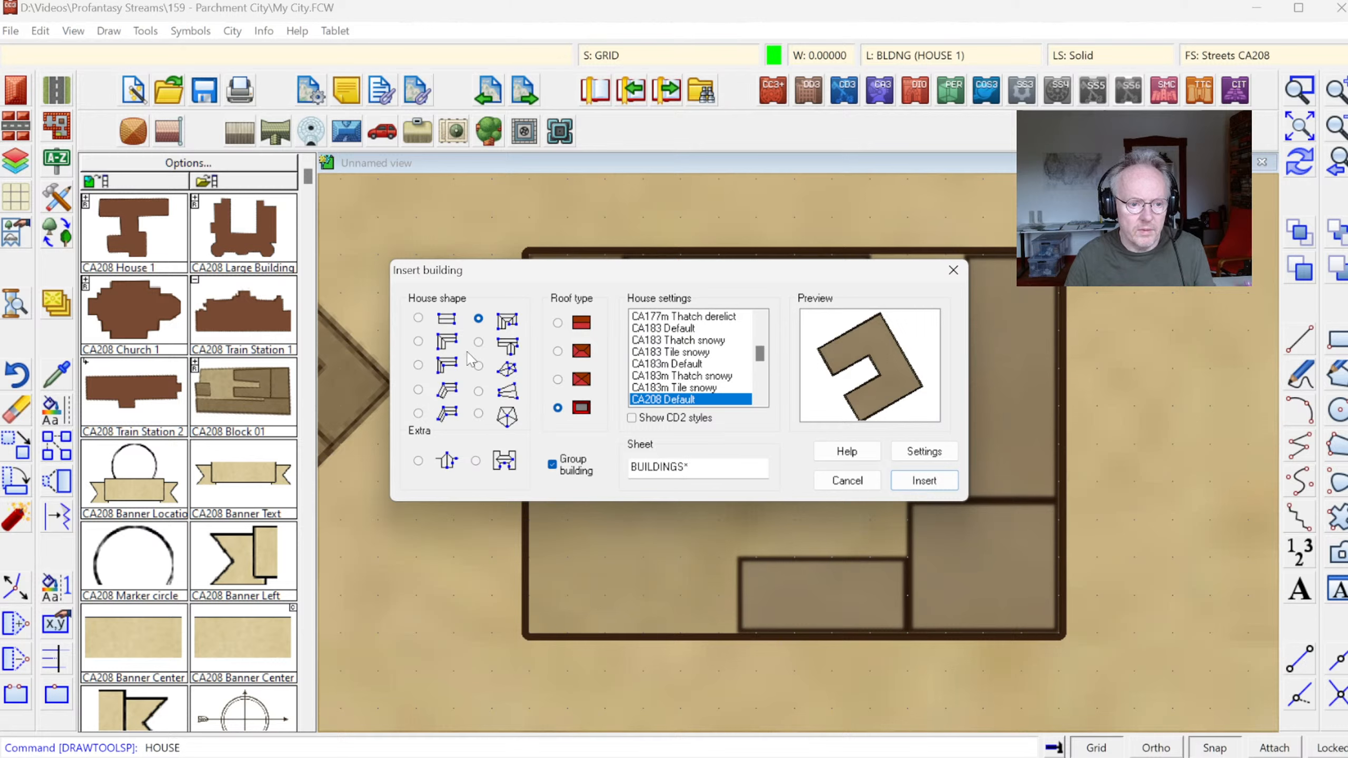
click(479, 342)
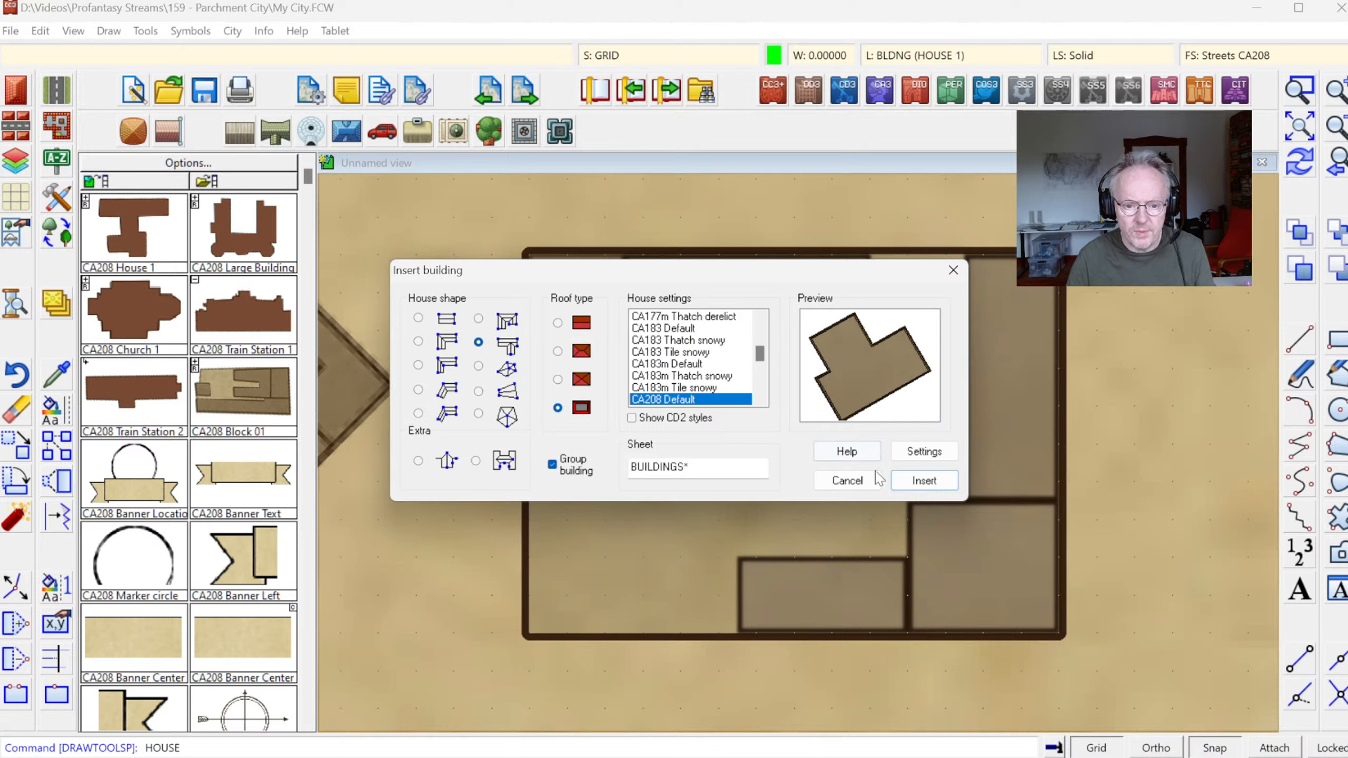
click(908, 481)
click(531, 633)
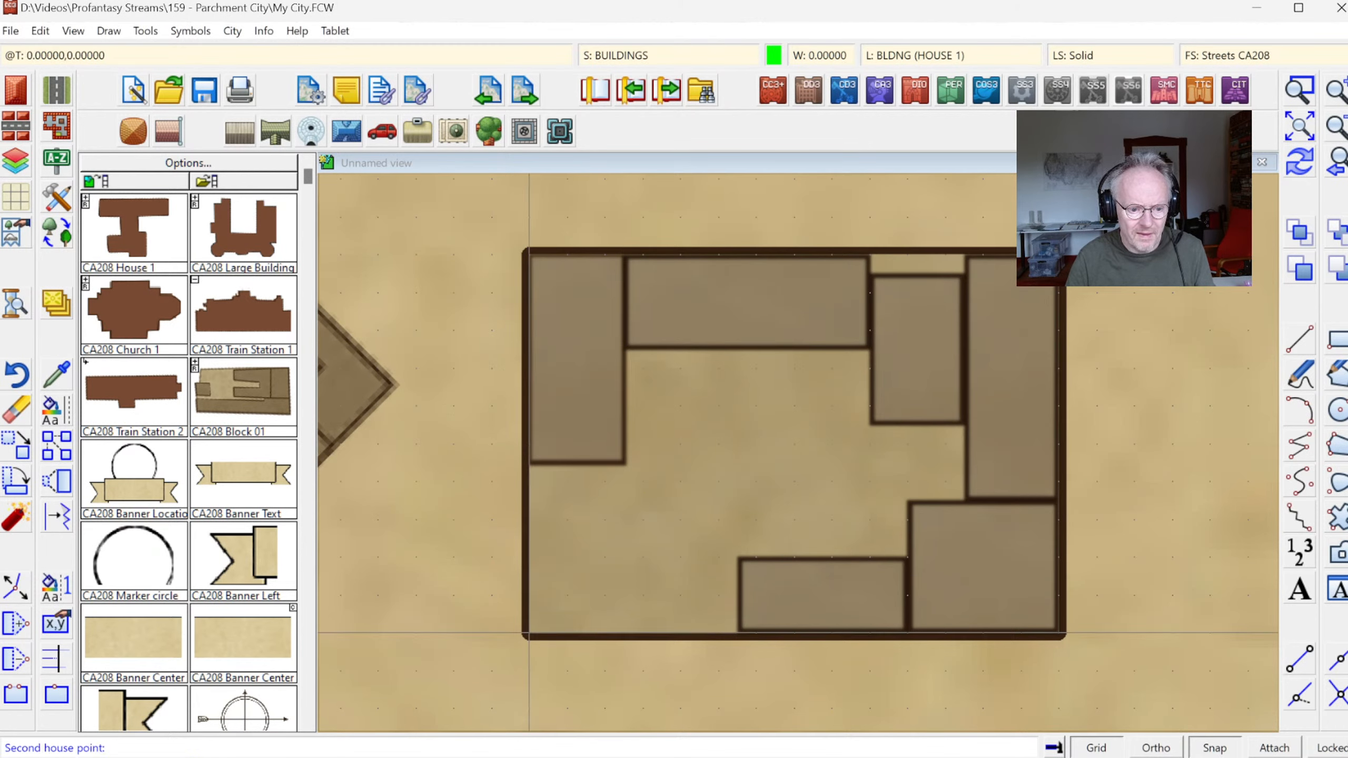
click(700, 633)
click(699, 557)
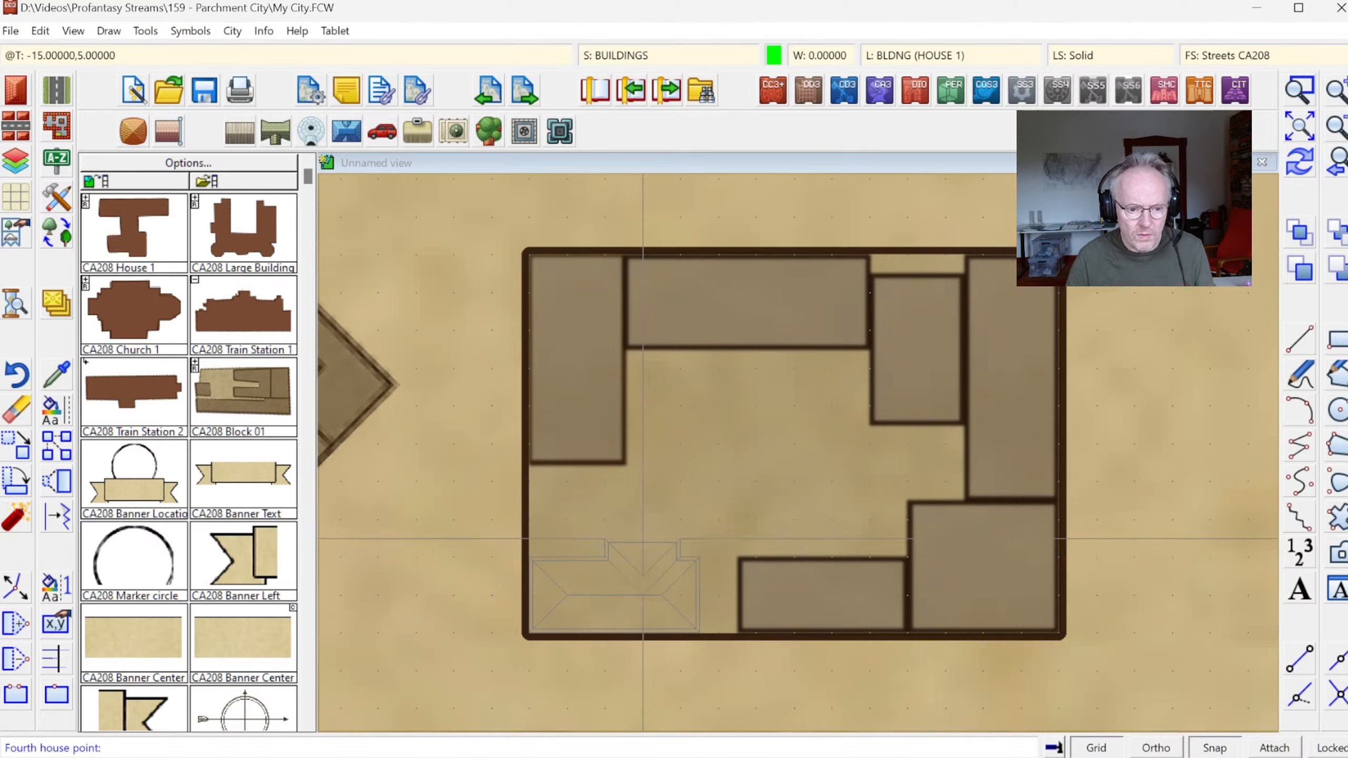
click(643, 481)
right_click(851, 462)
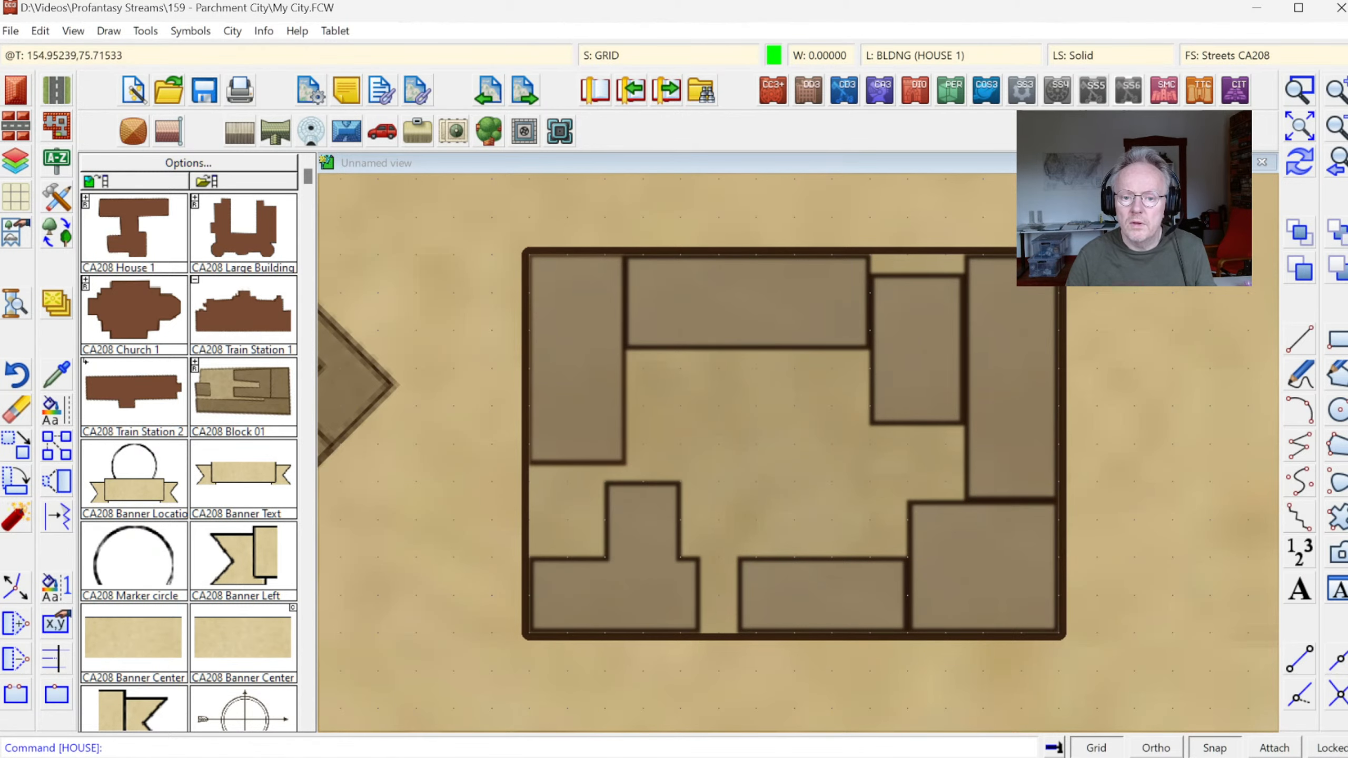
click(1337, 162)
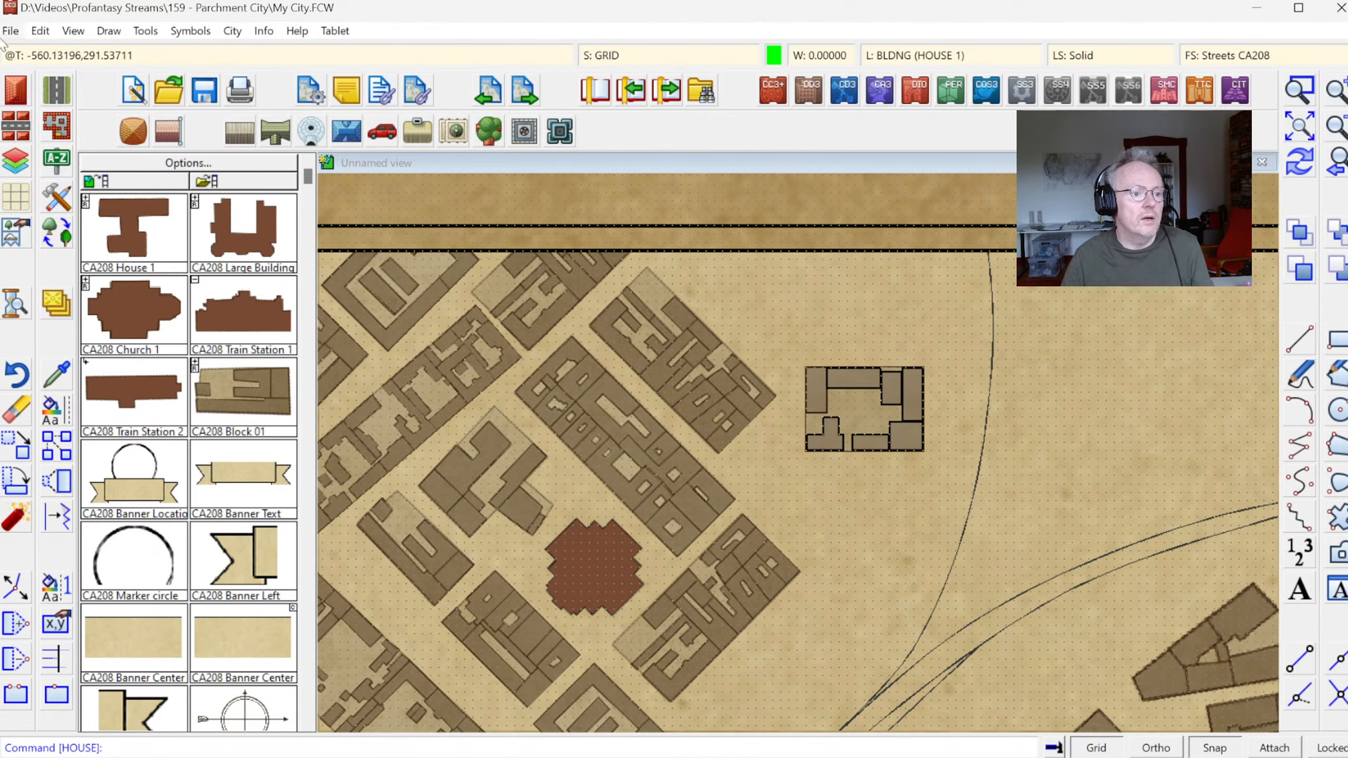
click(11, 31)
click(57, 140)
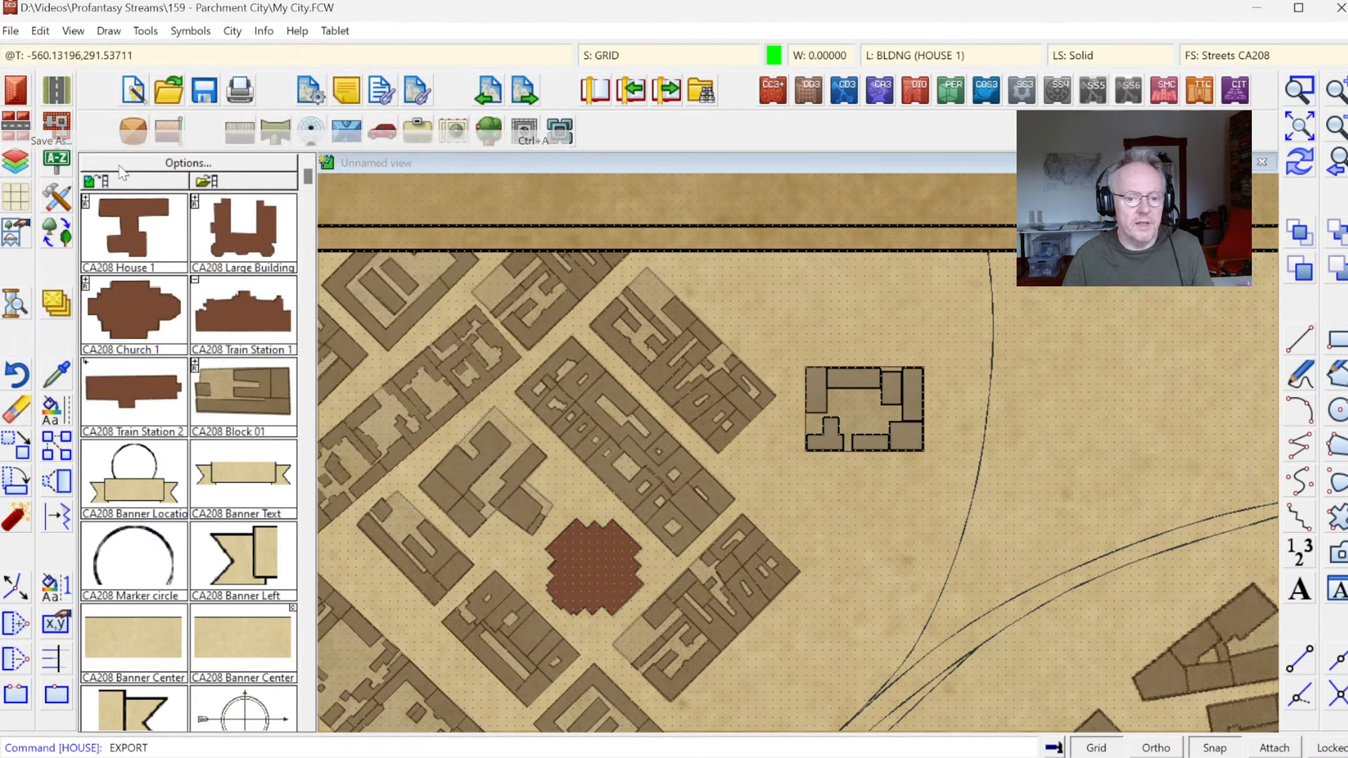
click(379, 446)
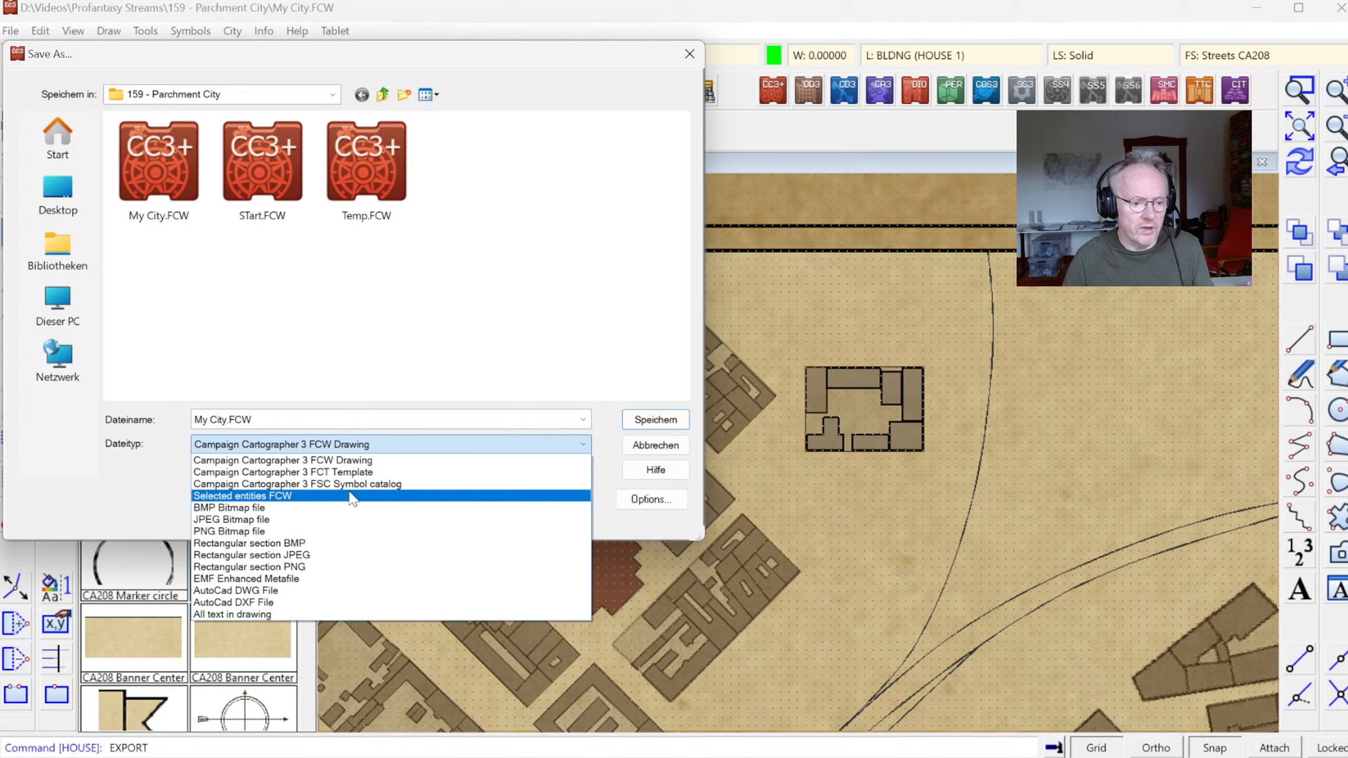
click(298, 569)
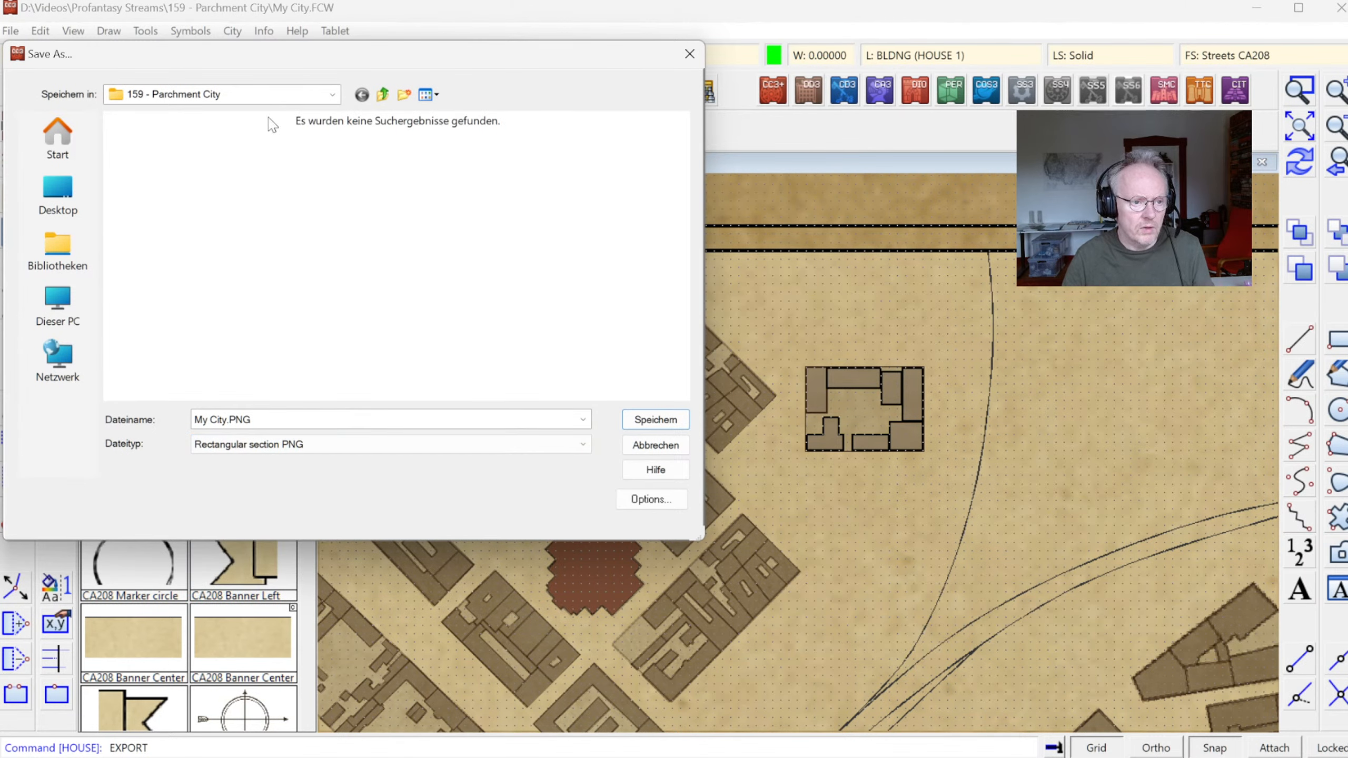
click(332, 95)
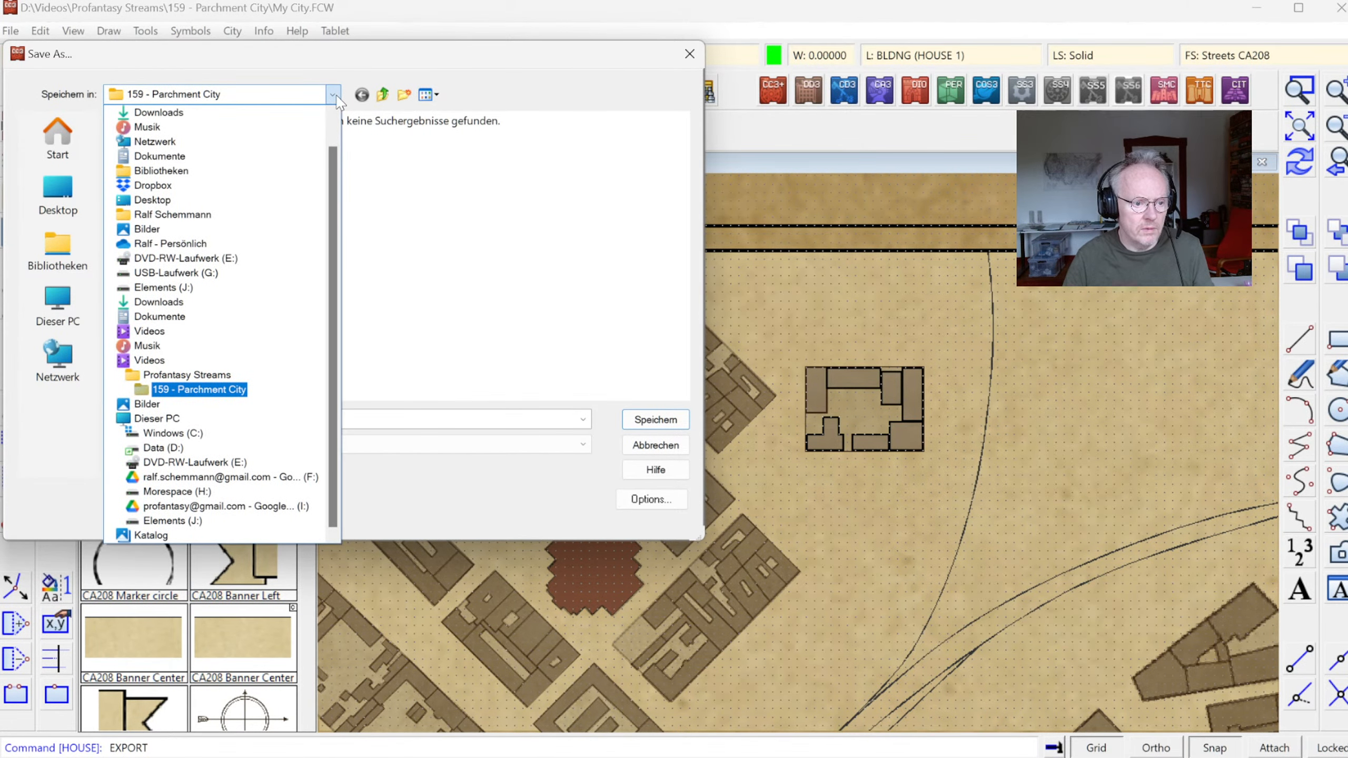
click(228, 389)
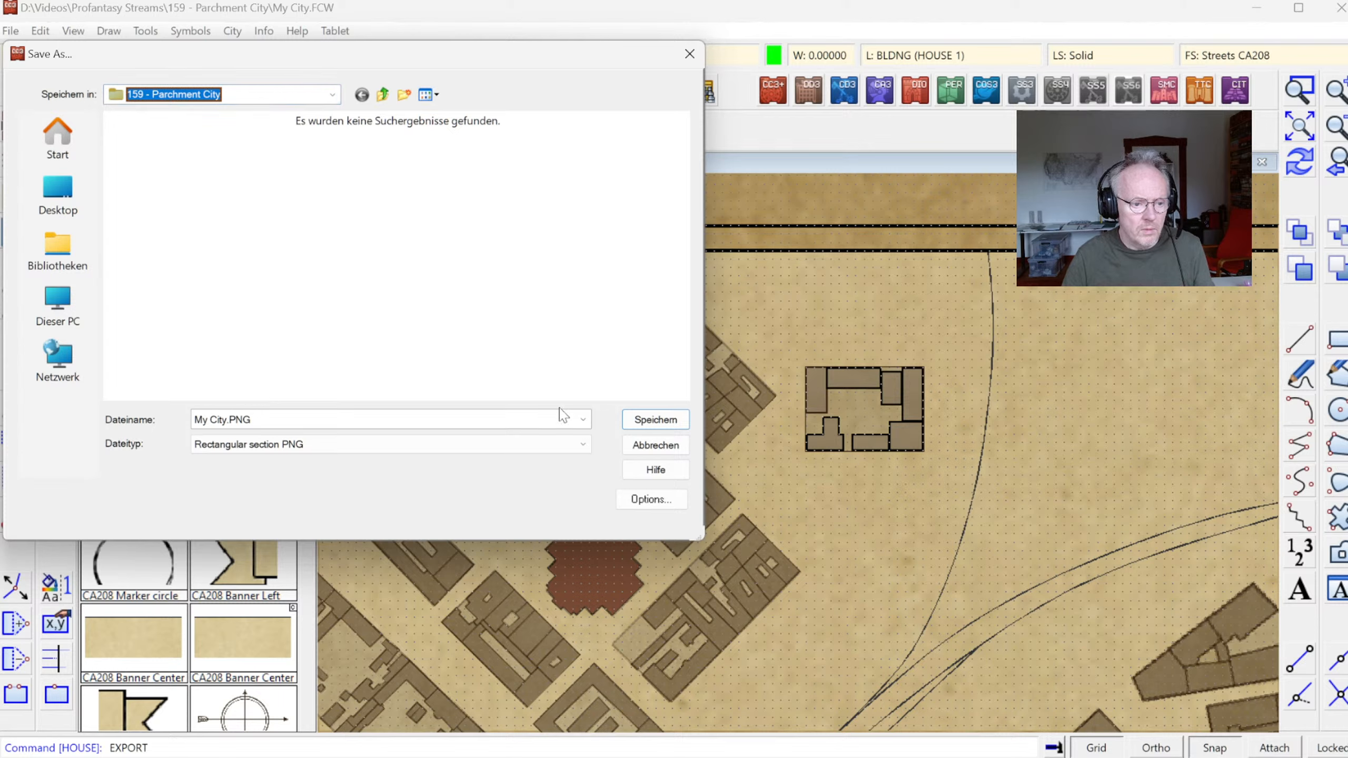
click(332, 422)
text(Block)
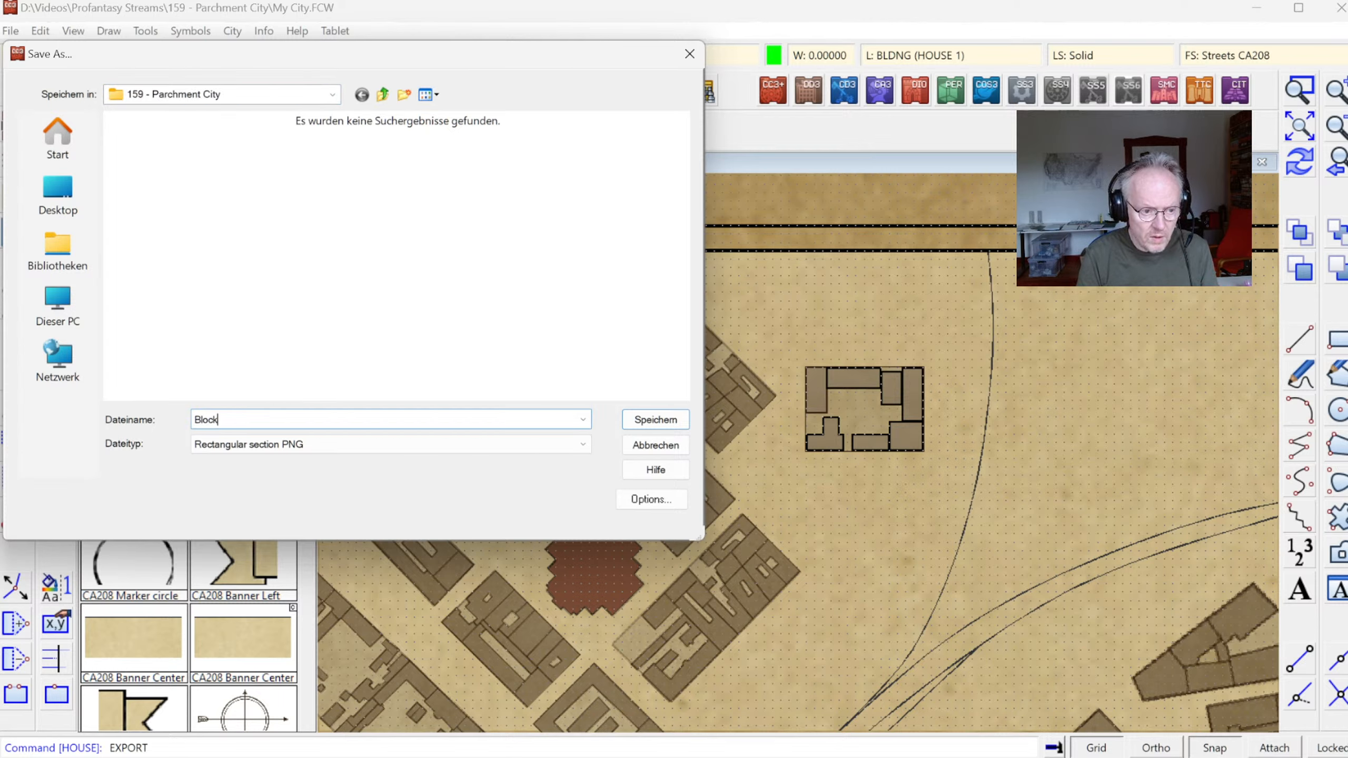
text(y)
key(Return)
- Prepare an export of type Rectangular section PNG with the file name MyBLock1 in the 159 - Parchment City folder
right_click(791, 375)
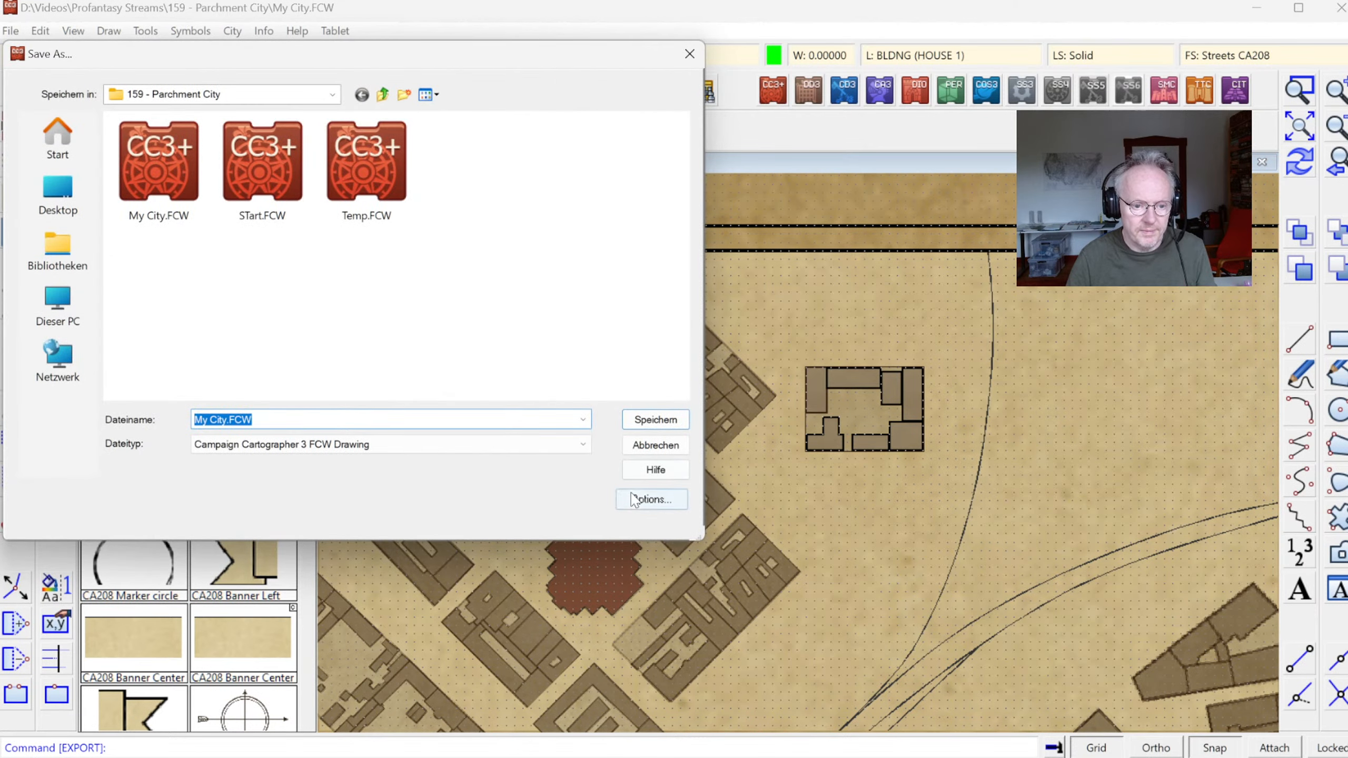
click(368, 446)
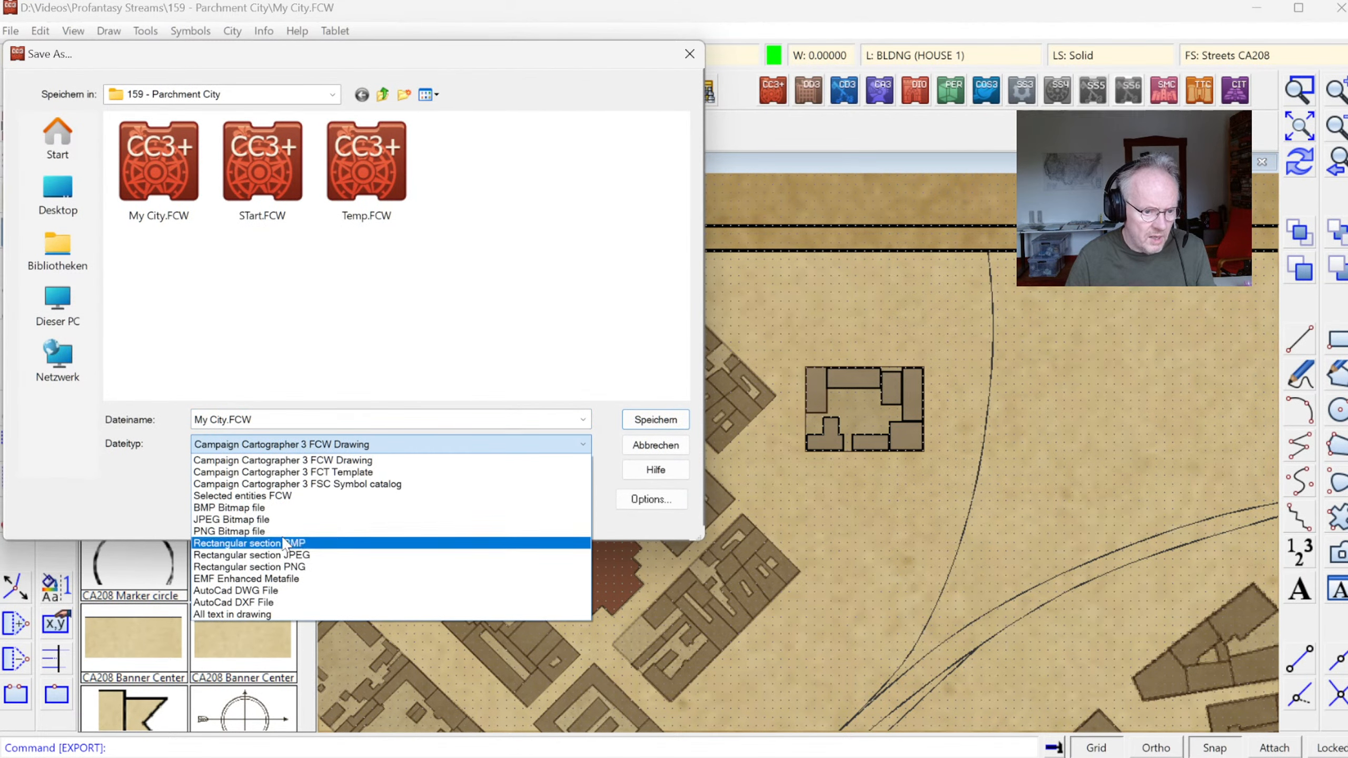
click(287, 567)
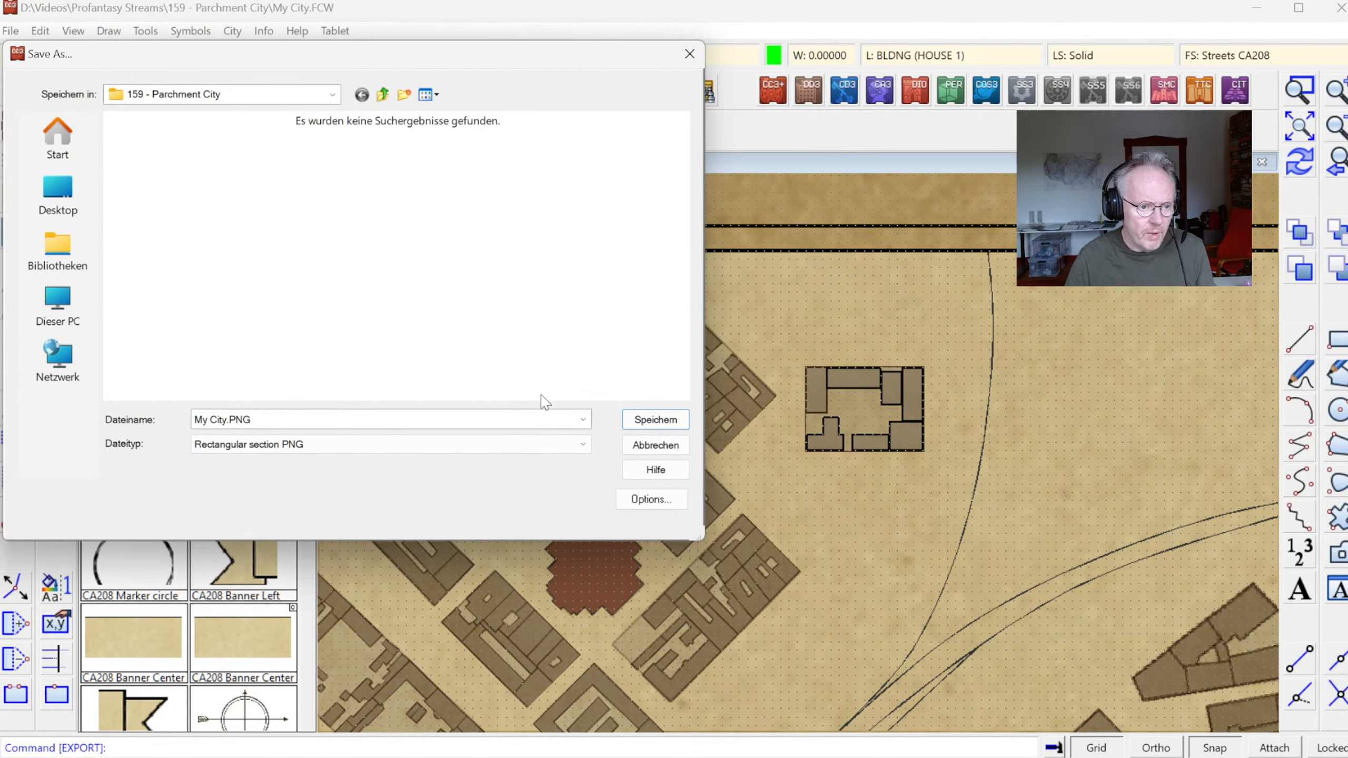
click(361, 417)
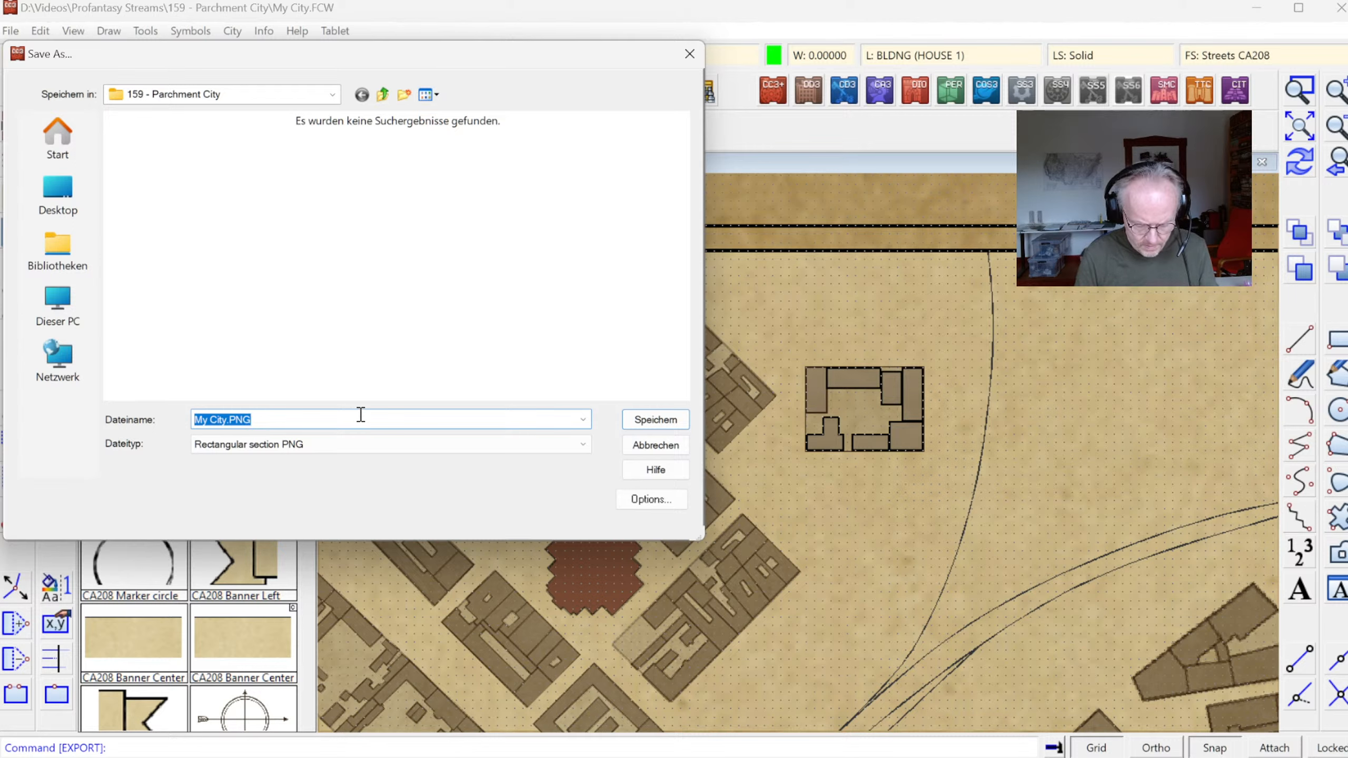
text(MyBLock1)
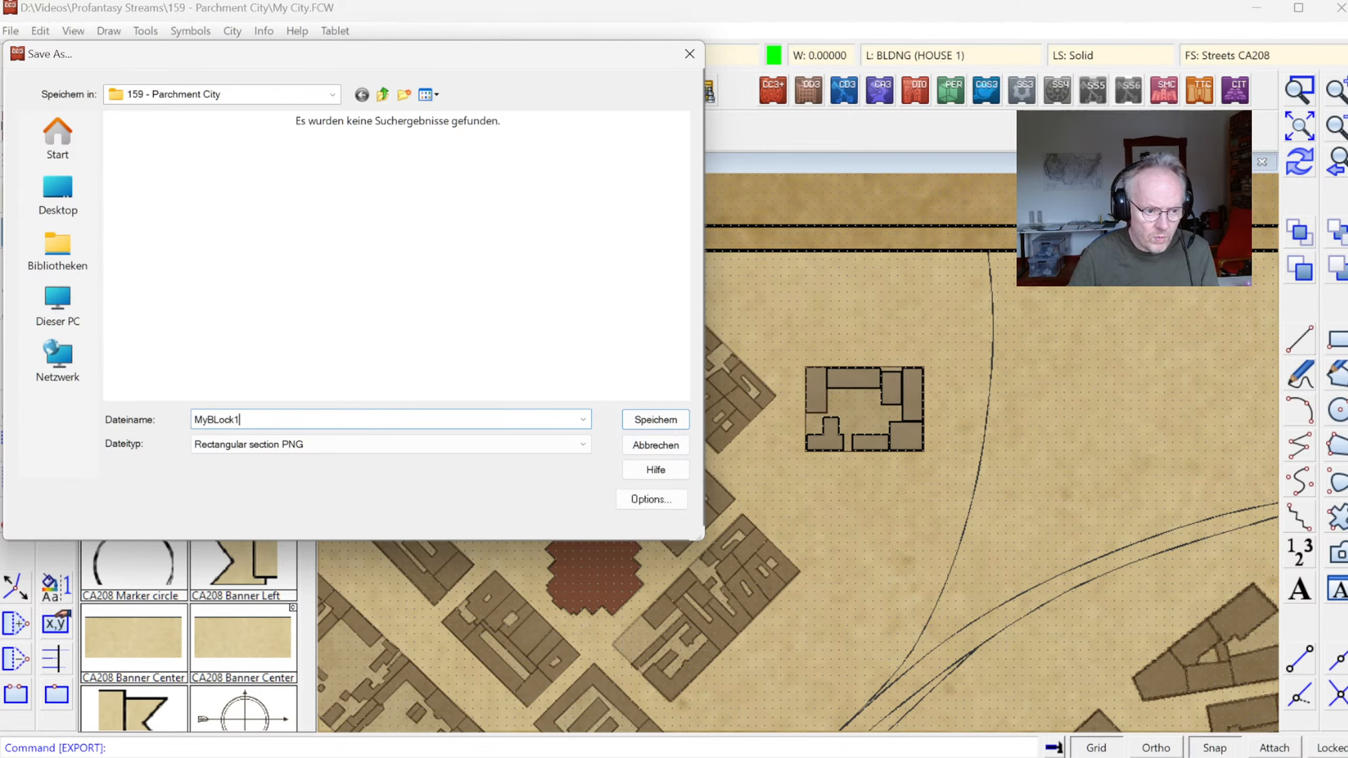
- Set the exported bitmap's width to 400 pixels and reduce its pixel height as well
click(630, 501)
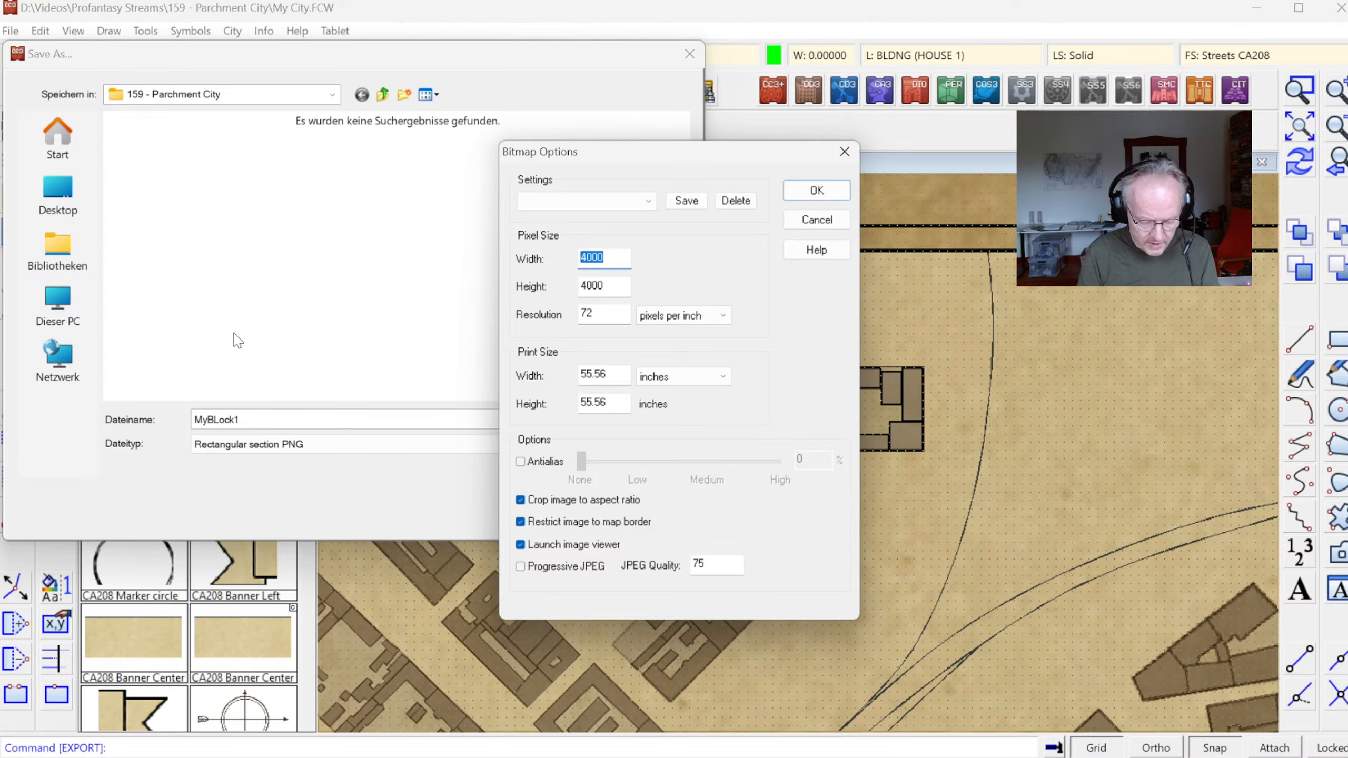
text(400)
key(Tab)
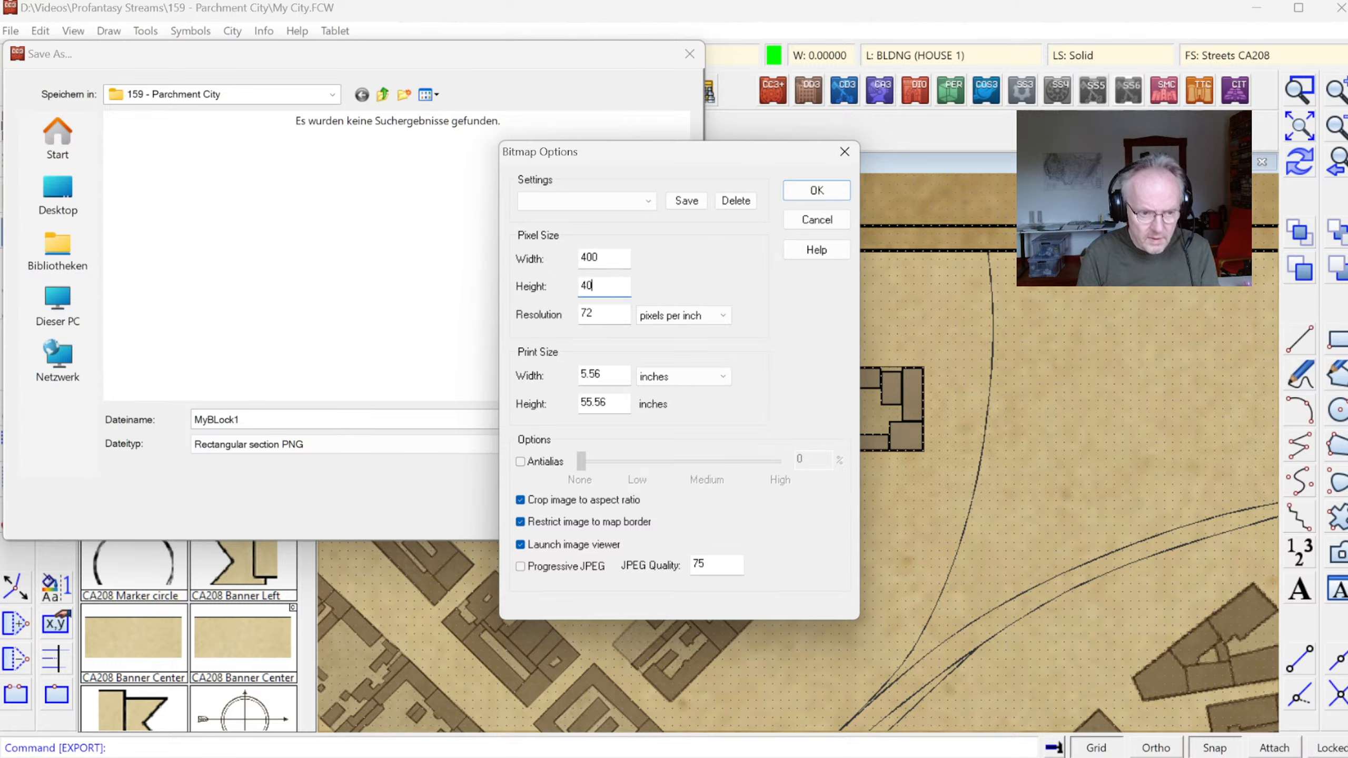
click(816, 190)
- Save the PNG of the rectangular section spanning the custom block from its northwest to its southeast corner
click(681, 418)
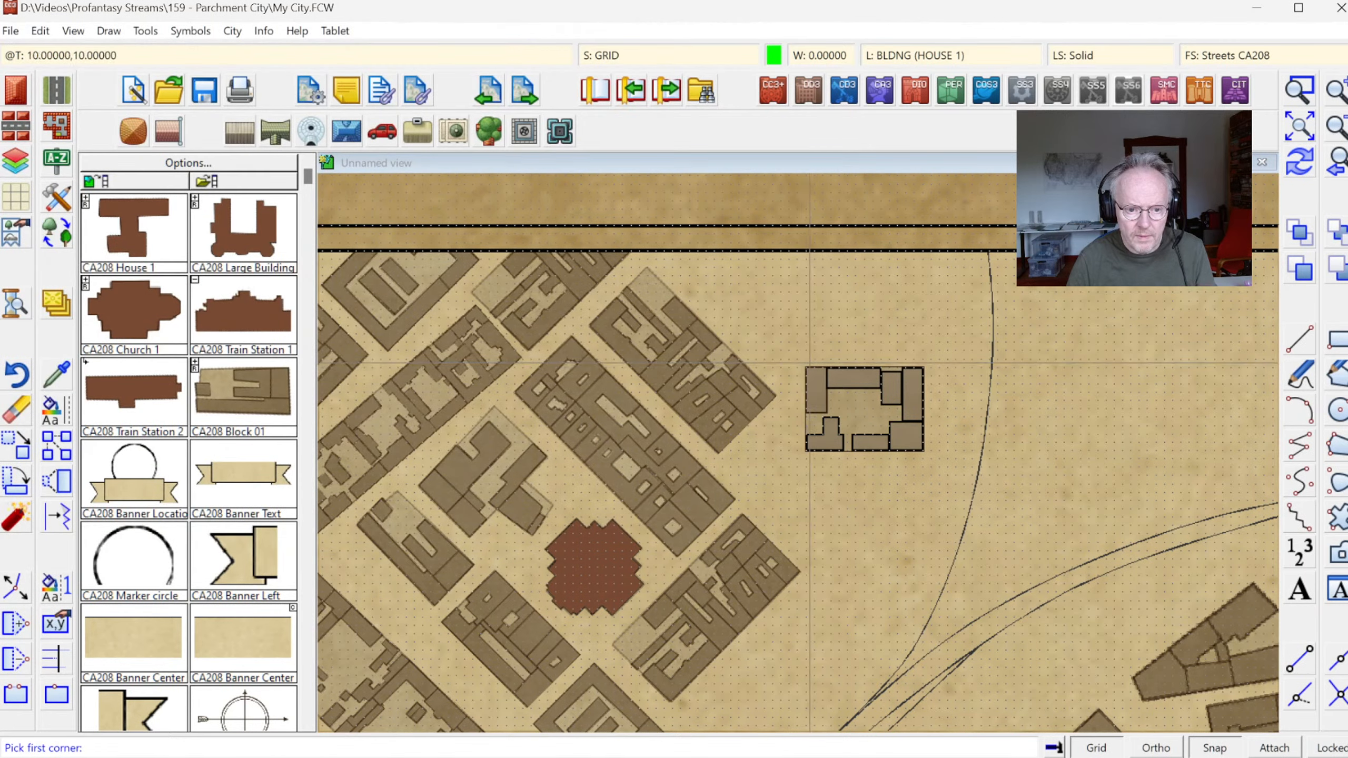
click(806, 367)
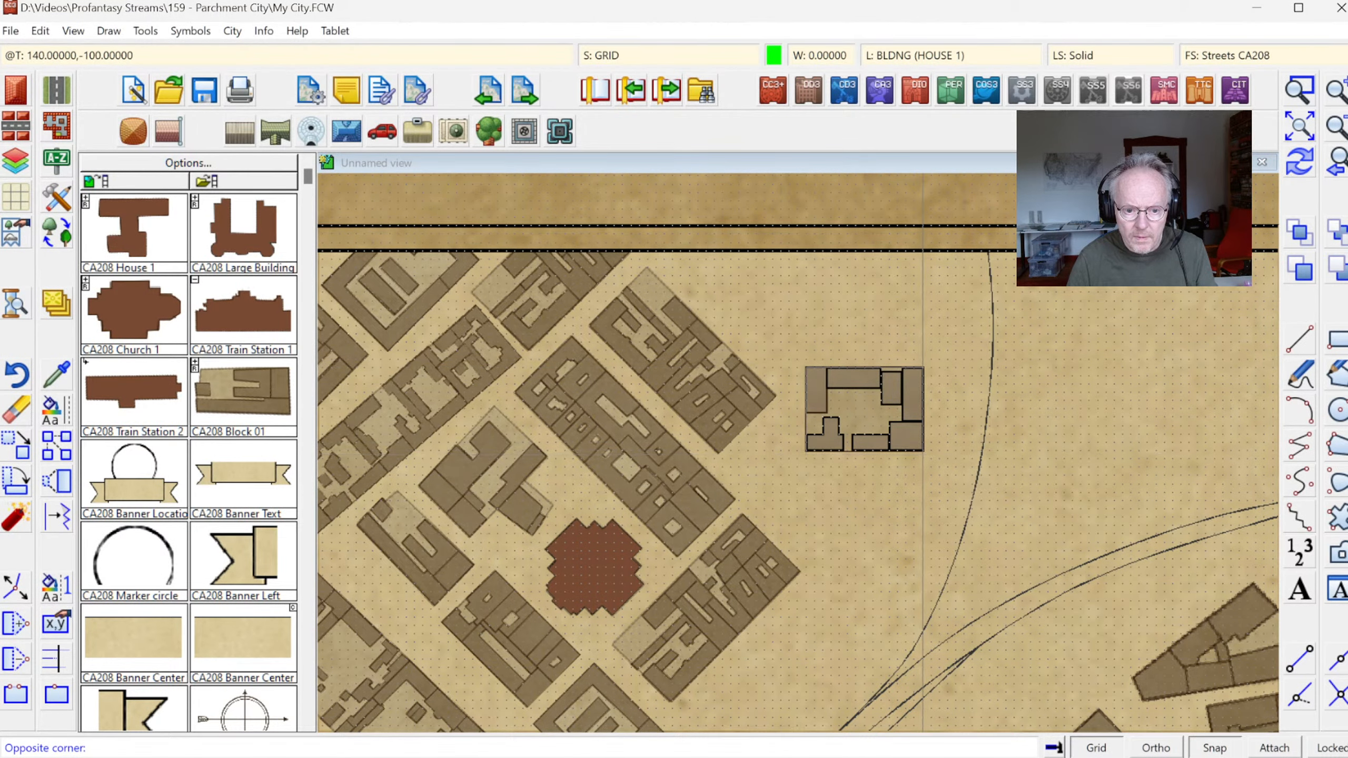
click(922, 450)
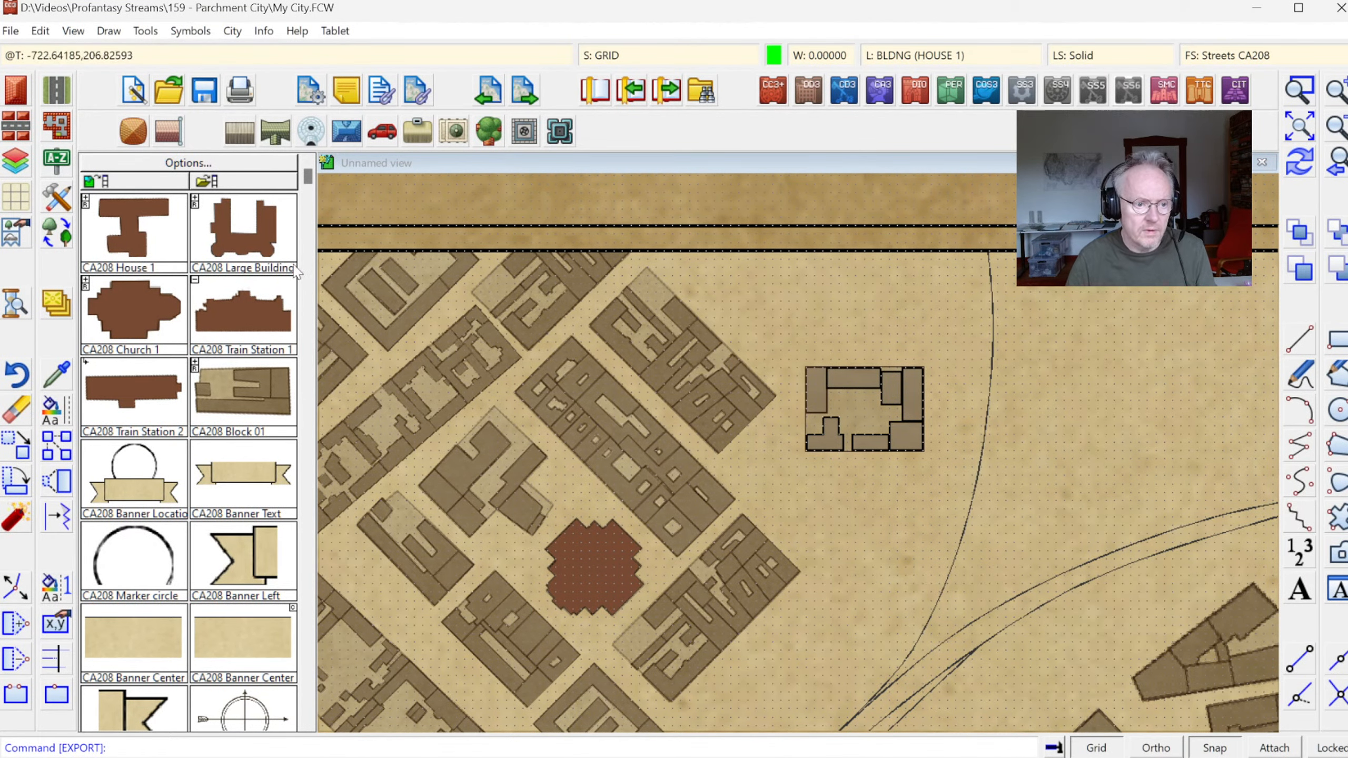
- Load MyBLock1.PNG from the 159 - Parchment City folder as a symbol
click(245, 185)
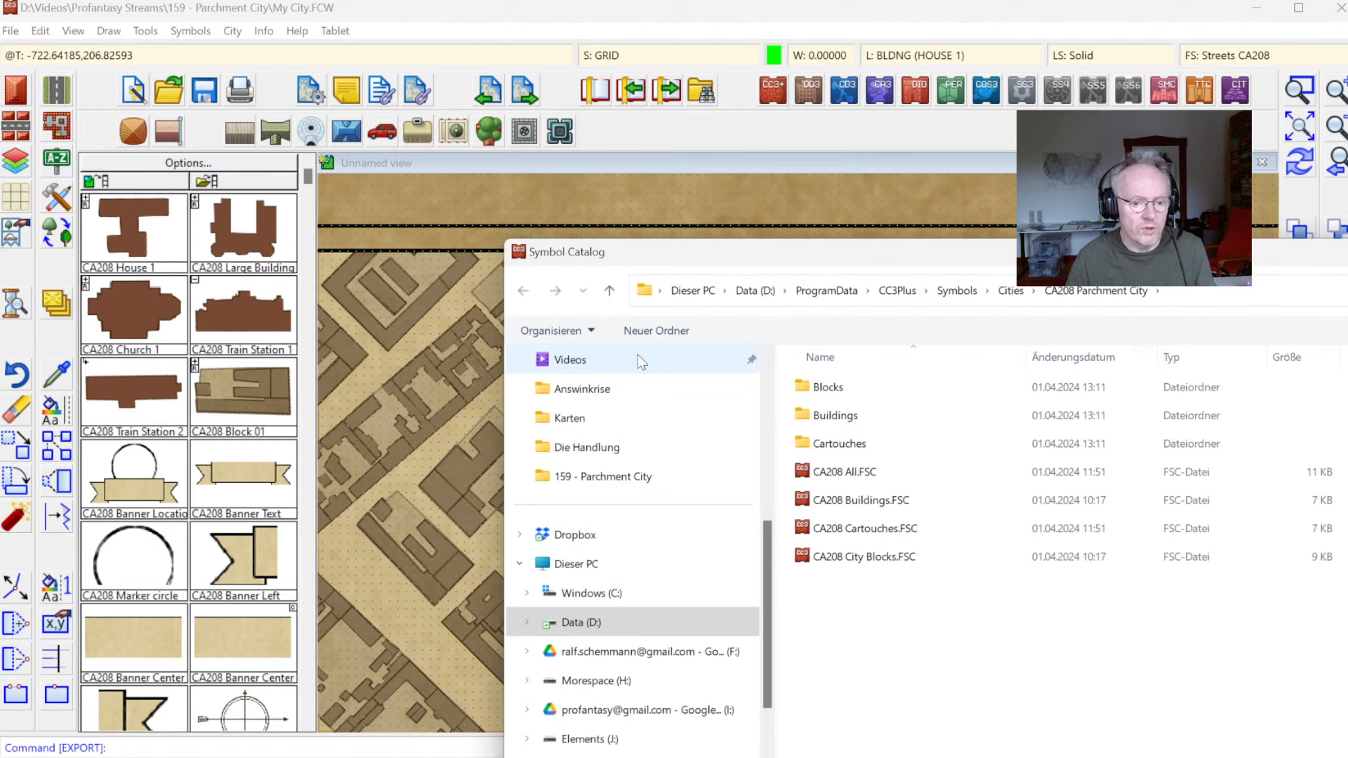
scroll(598, 635, down, 3)
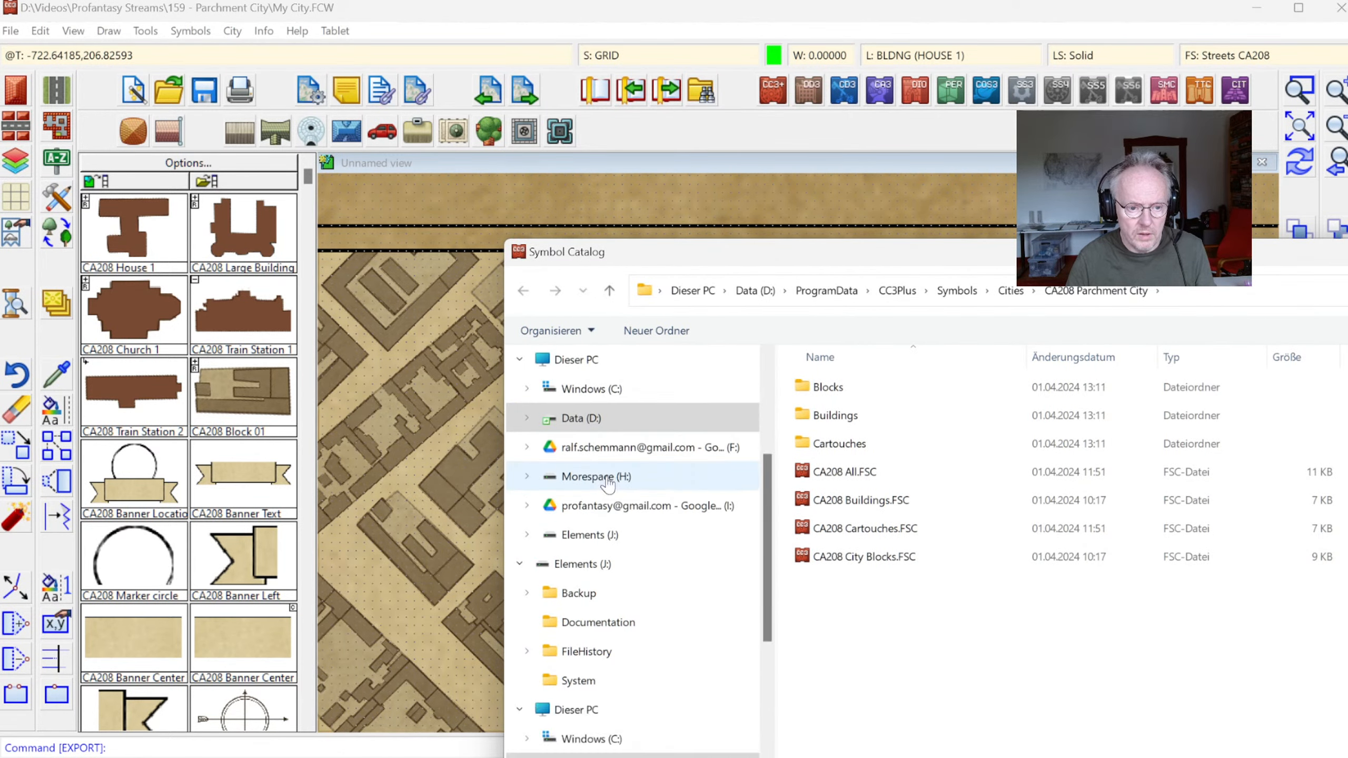
scroll(602, 633, up, 5)
click(606, 622)
double_click(854, 409)
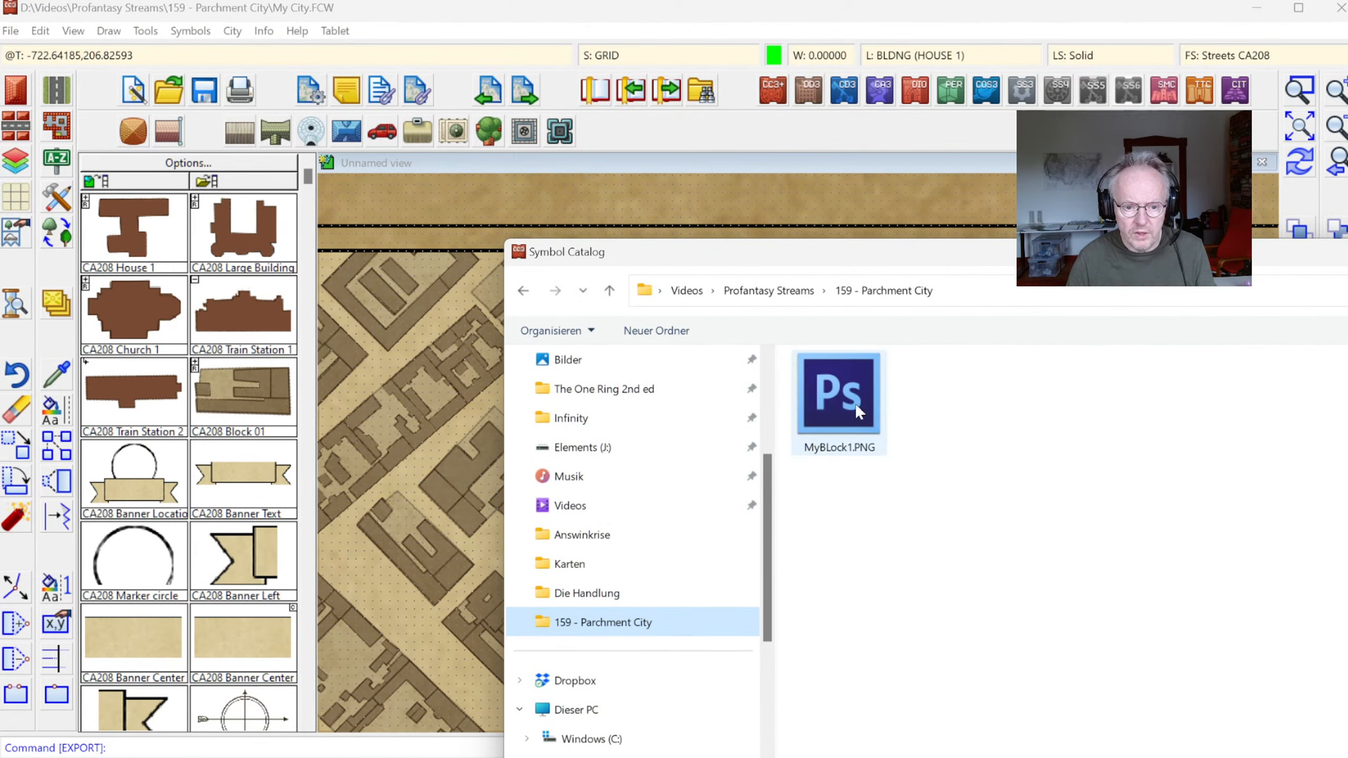
- Place one rotated MyBLock1 symbol just northeast of the city block that lies east of the red building
click(160, 232)
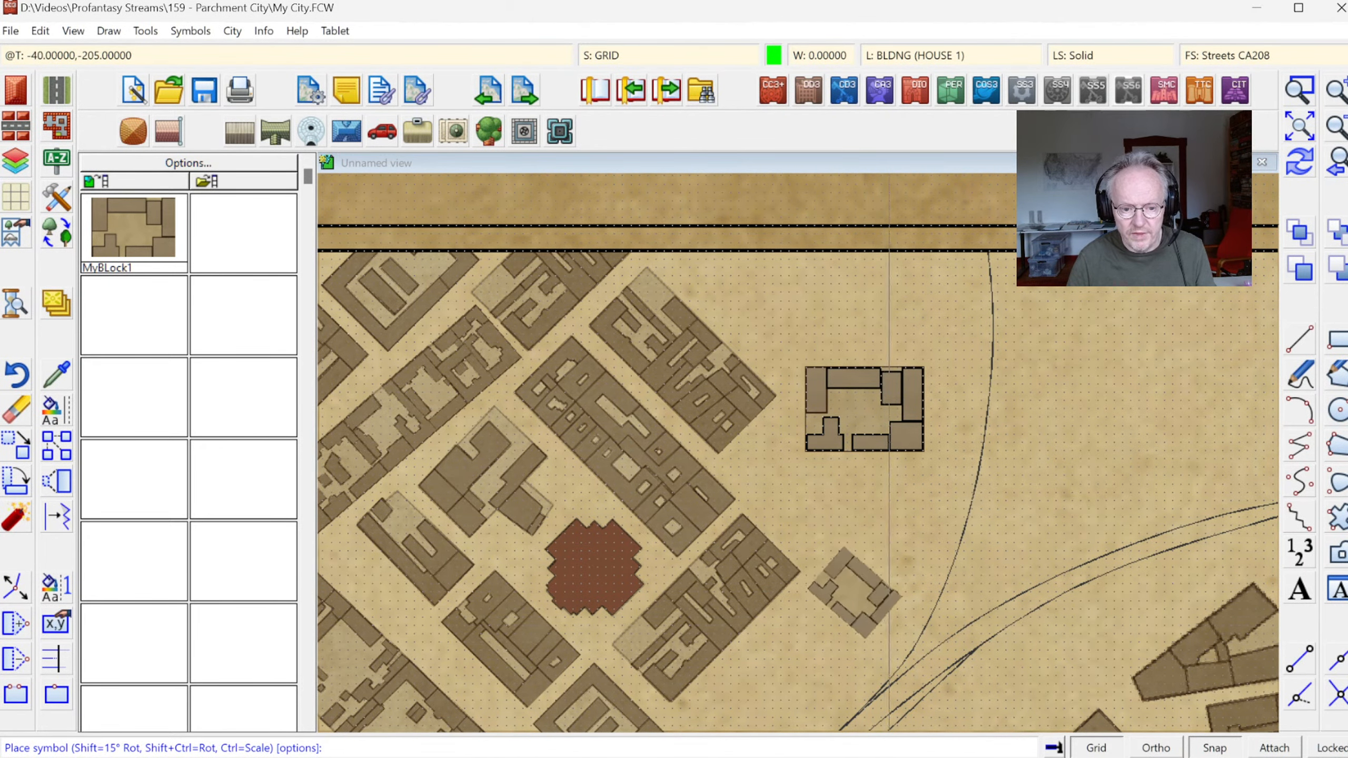
key(alt+Tab)
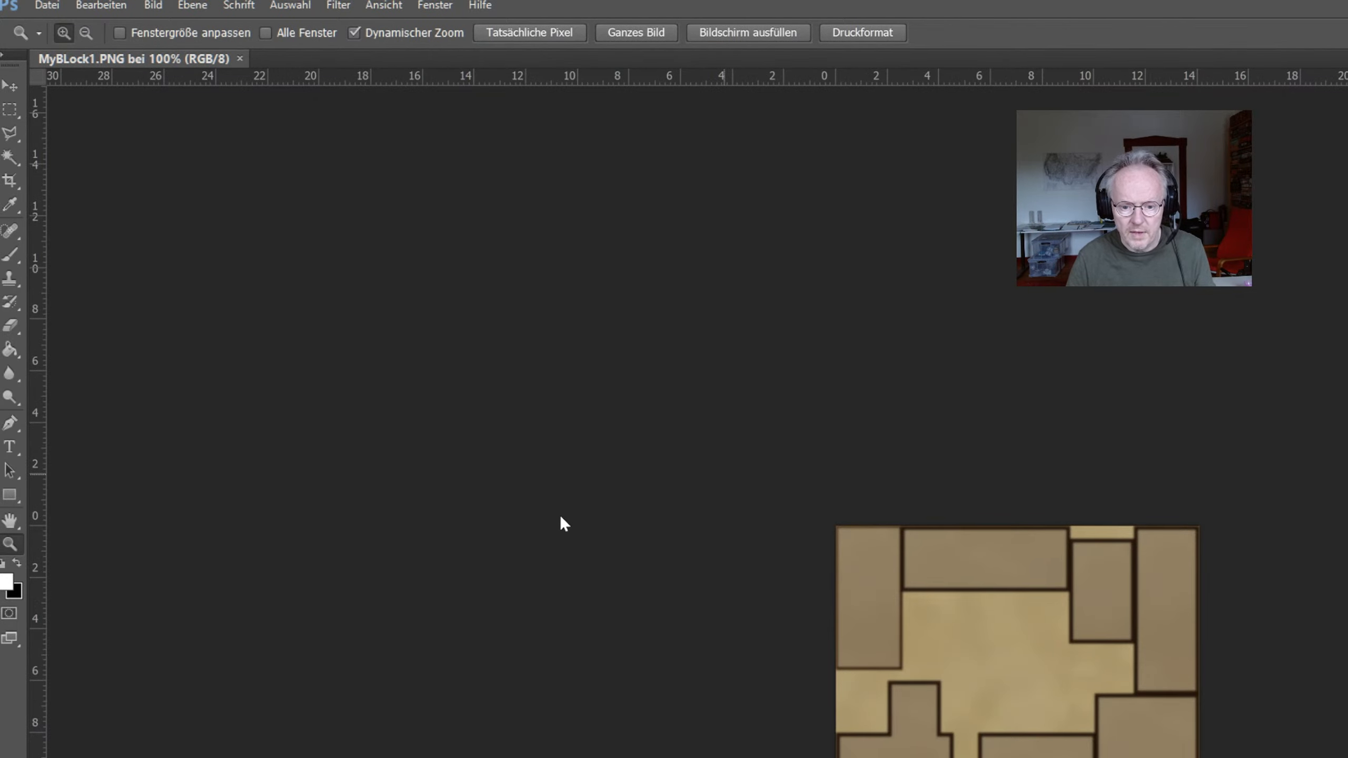
key(alt+Tab)
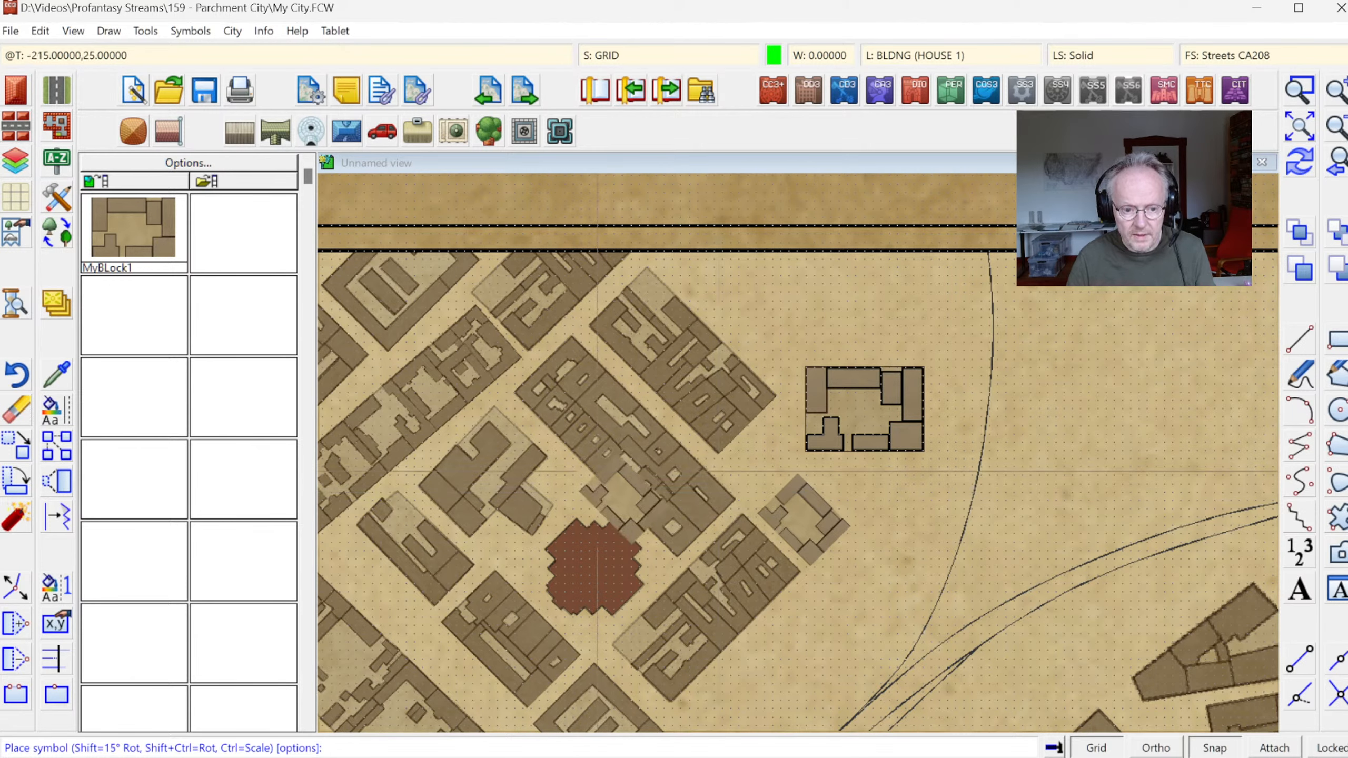
key(Escape)
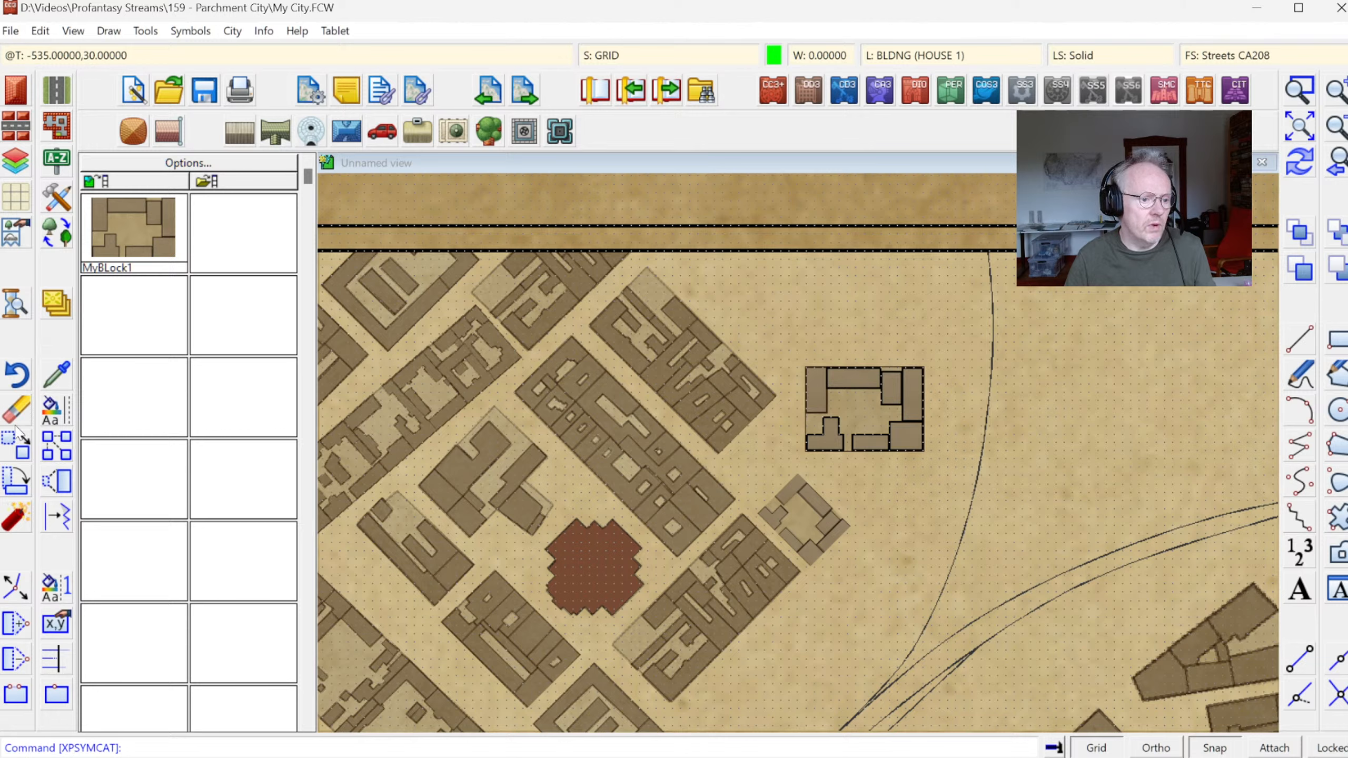
- Erase all entities of the original hand-drawn block northeast of the placed MyBLock1 symbol and refresh the map
click(16, 435)
click(793, 355)
click(938, 457)
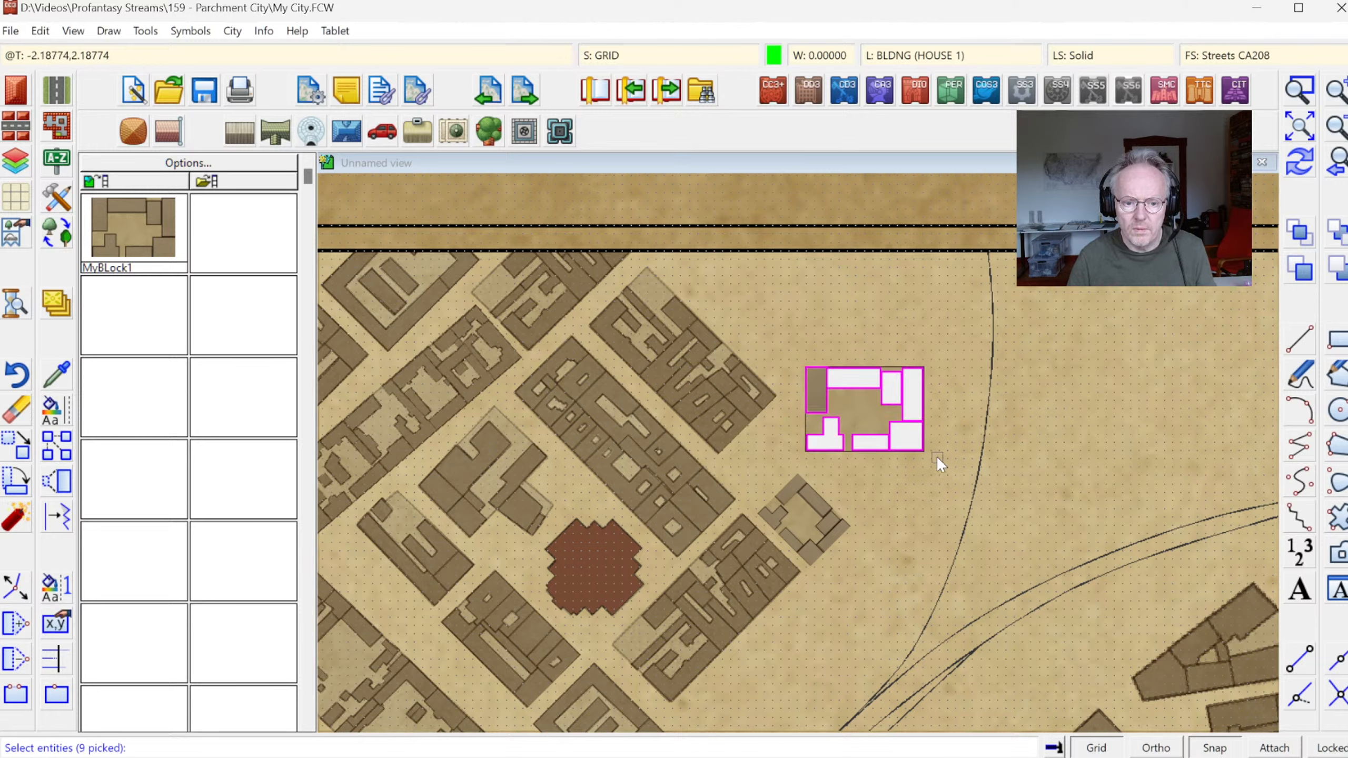
right_click(938, 461)
click(913, 458)
click(1298, 170)
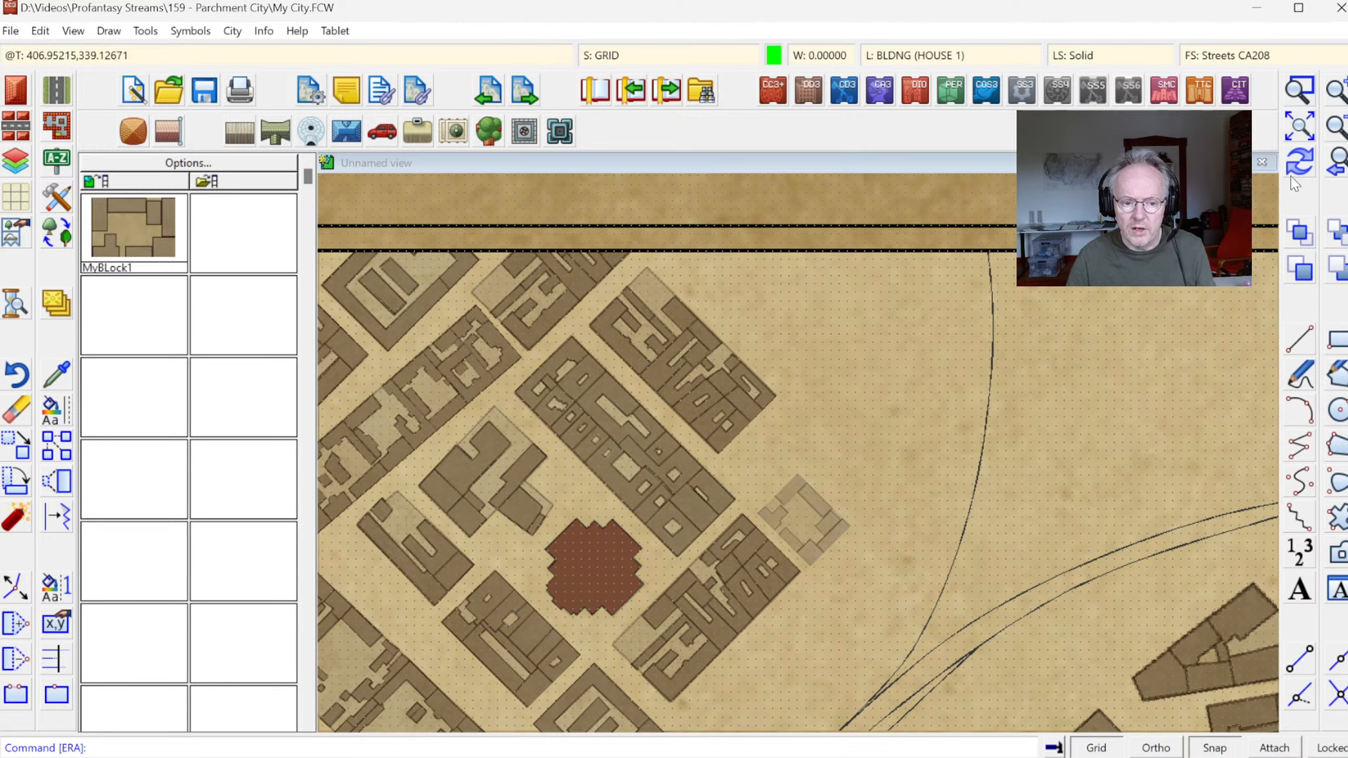
click(1307, 94)
click(634, 394)
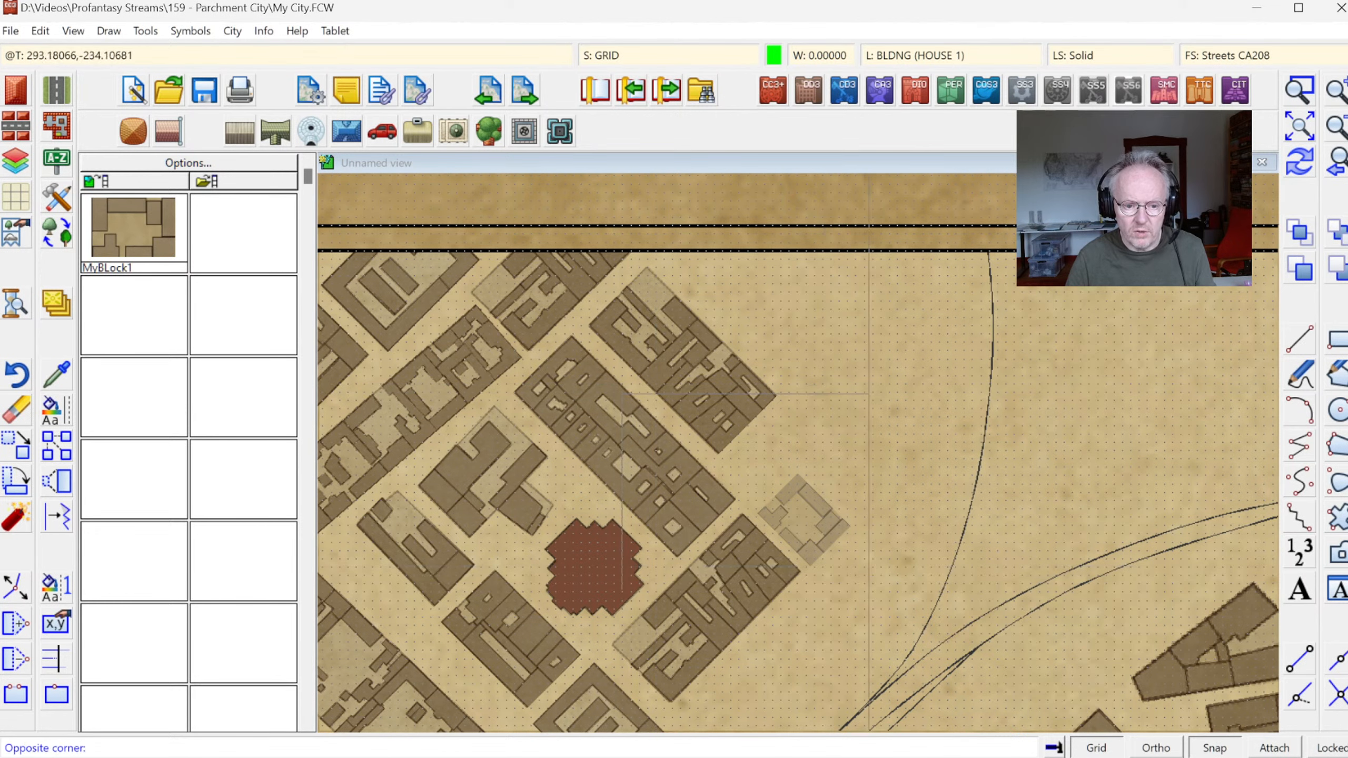
click(873, 594)
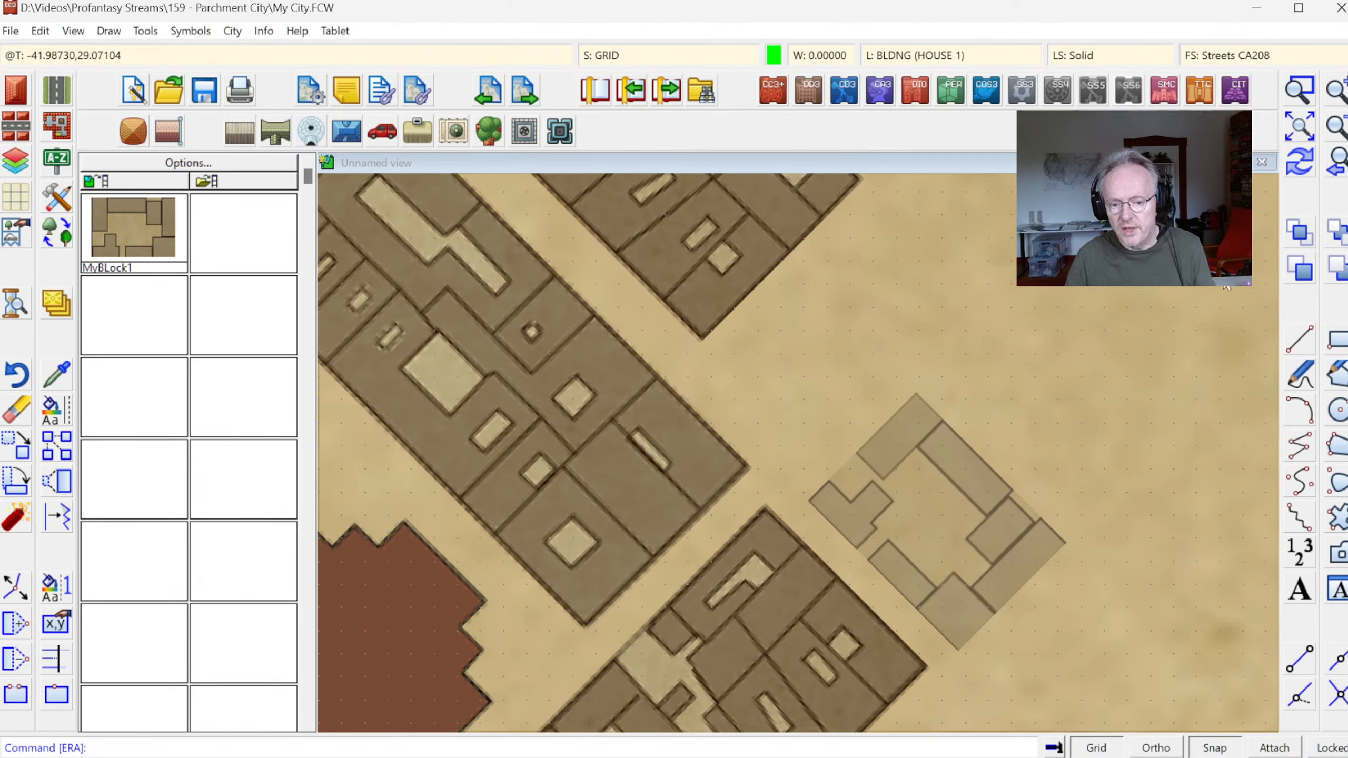
scroll(764, 563, down, 1)
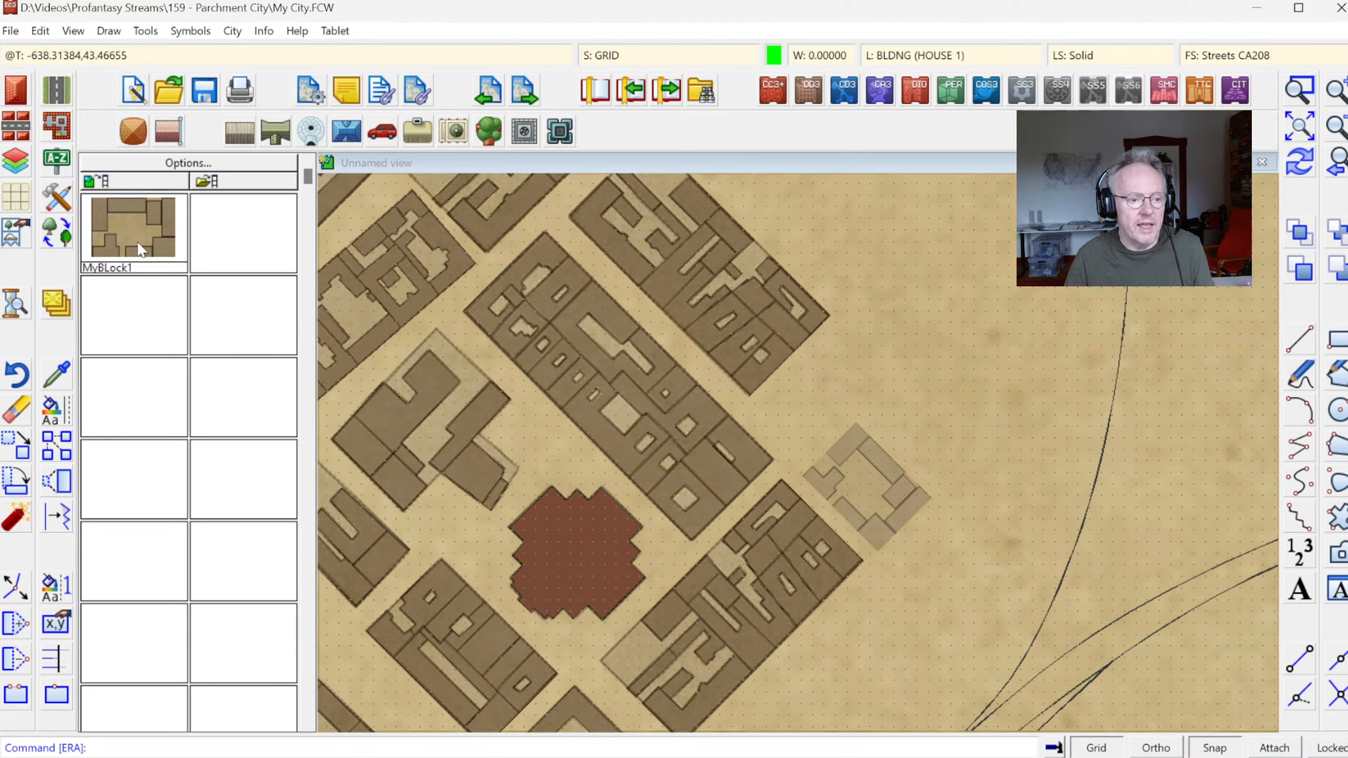
- Set MyBLock1's symbol options to be one of a collection, with numbers at the end, and to force sheet SYMBOLS*
click(190, 30)
click(213, 52)
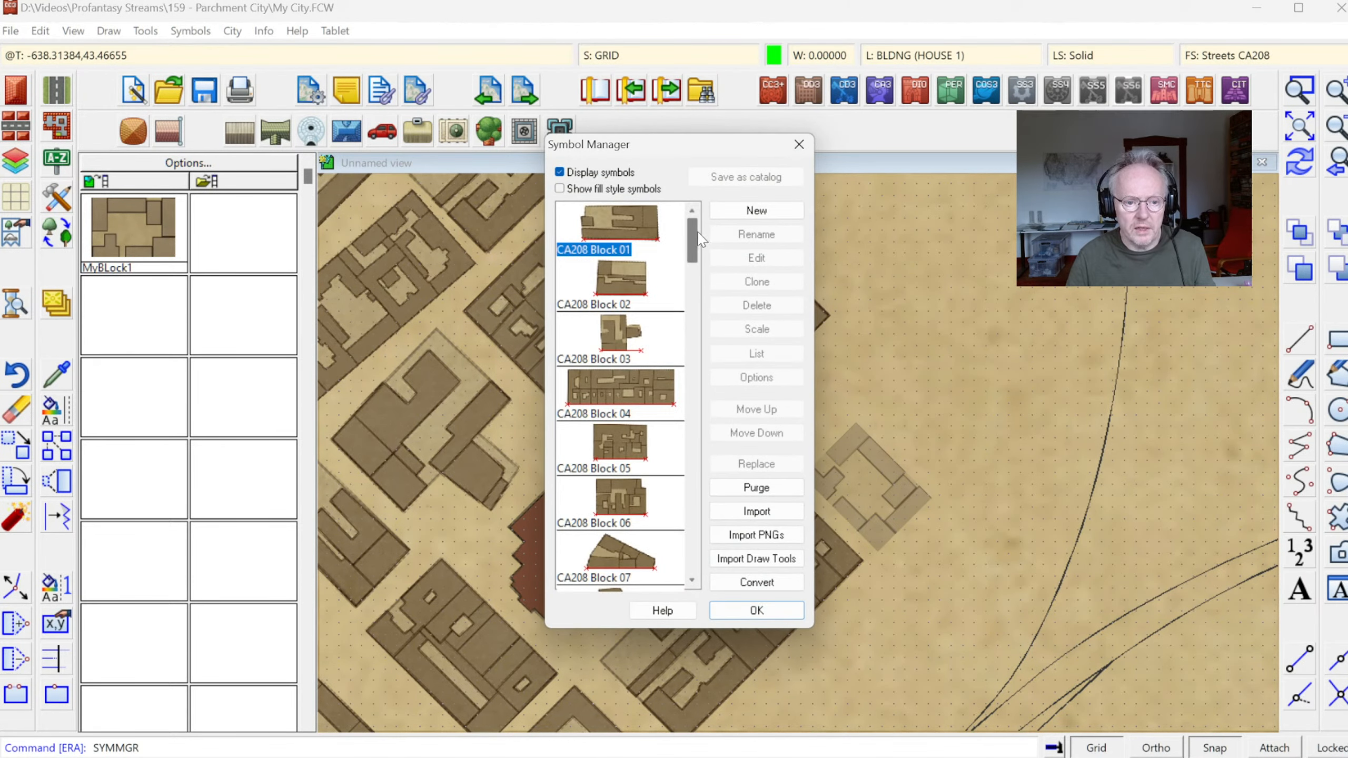
drag(693, 236, 736, 547)
click(621, 563)
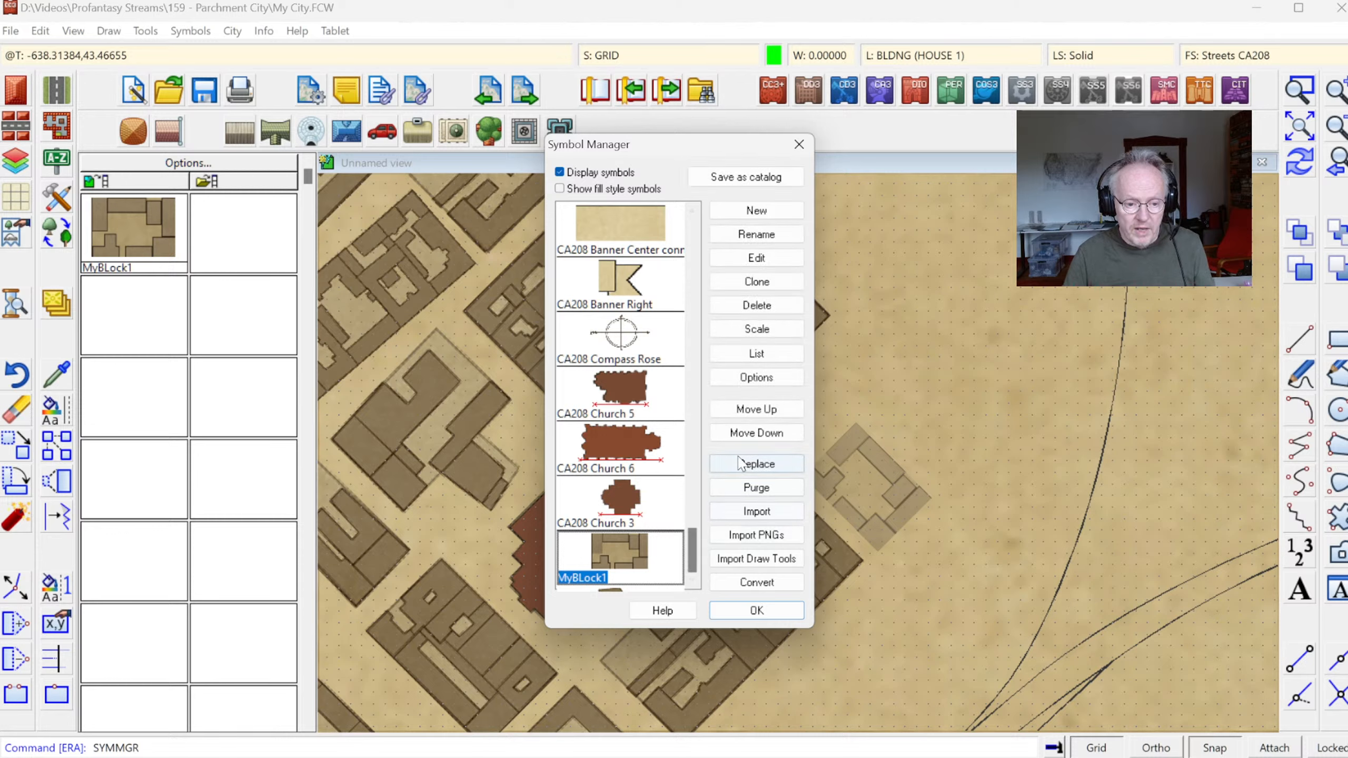
click(764, 378)
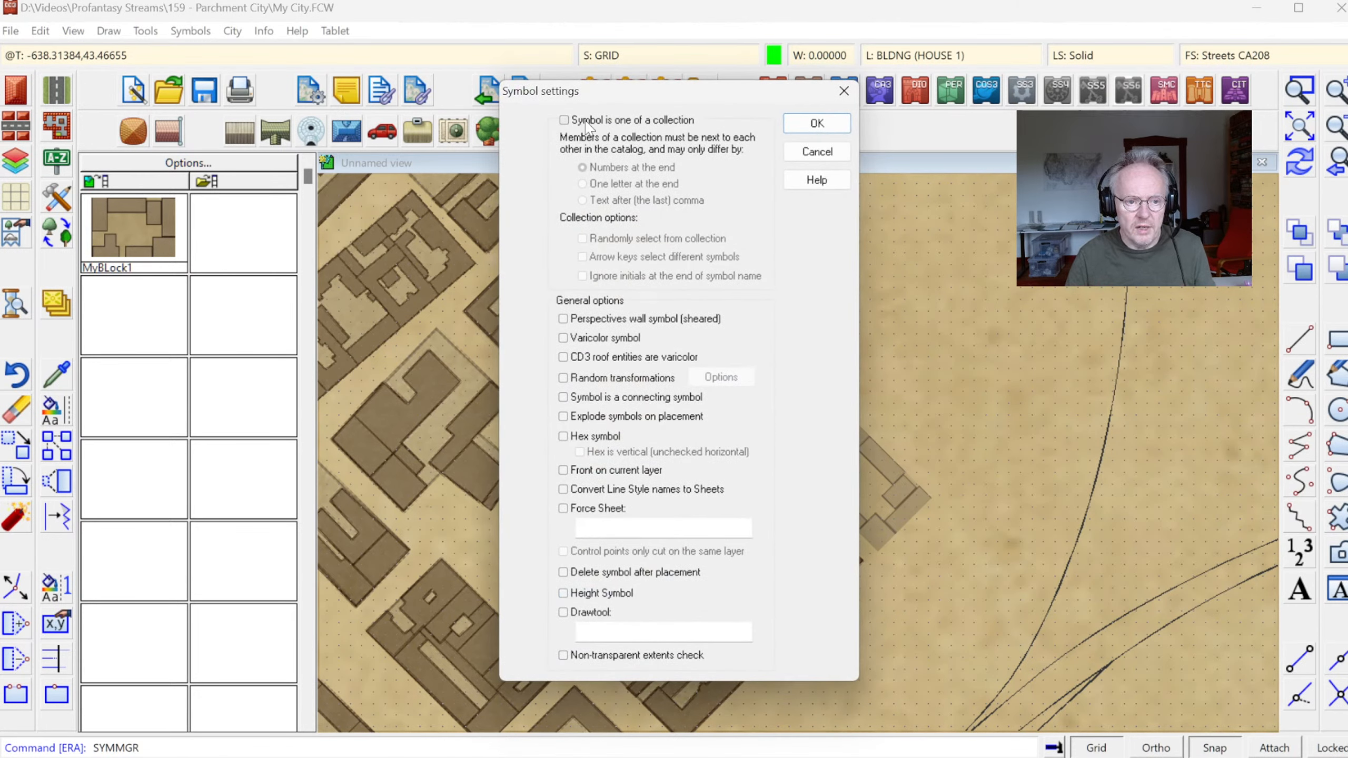
click(586, 121)
click(584, 524)
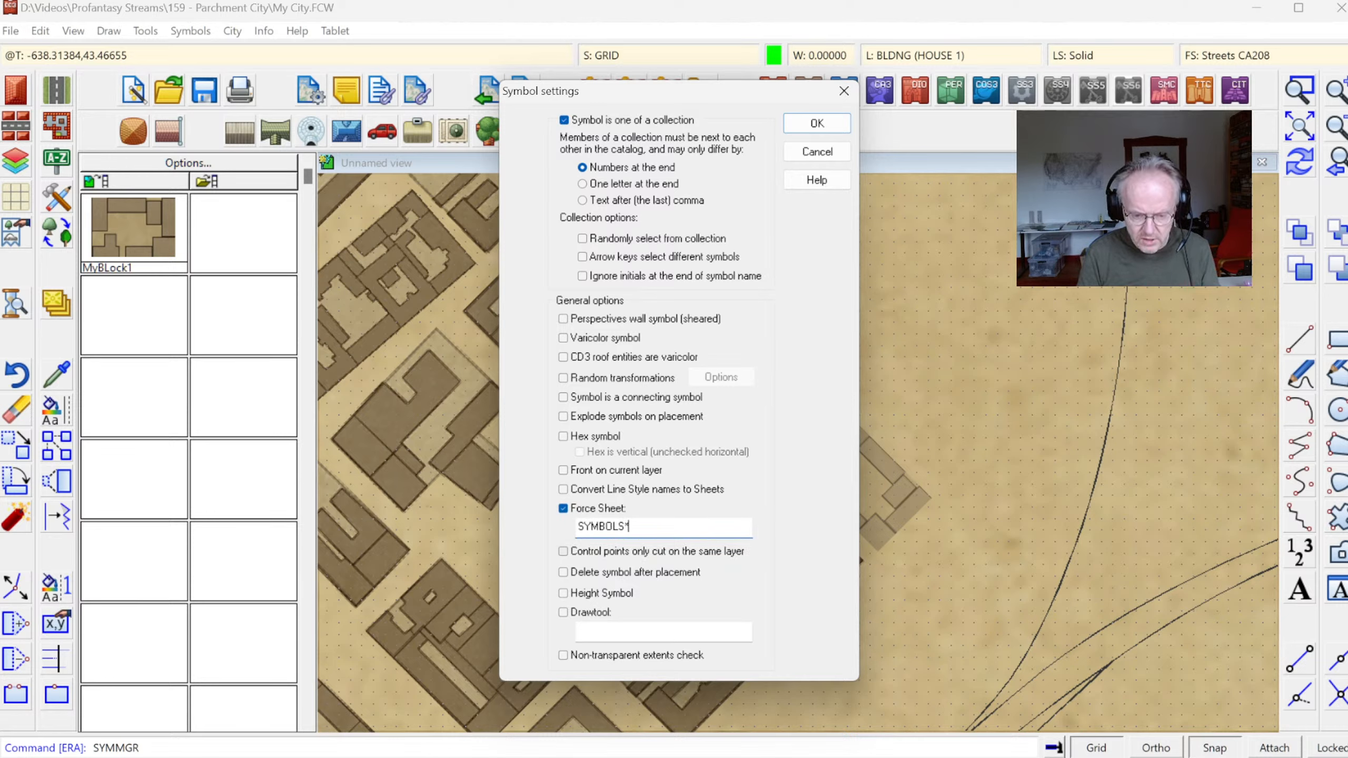
click(844, 121)
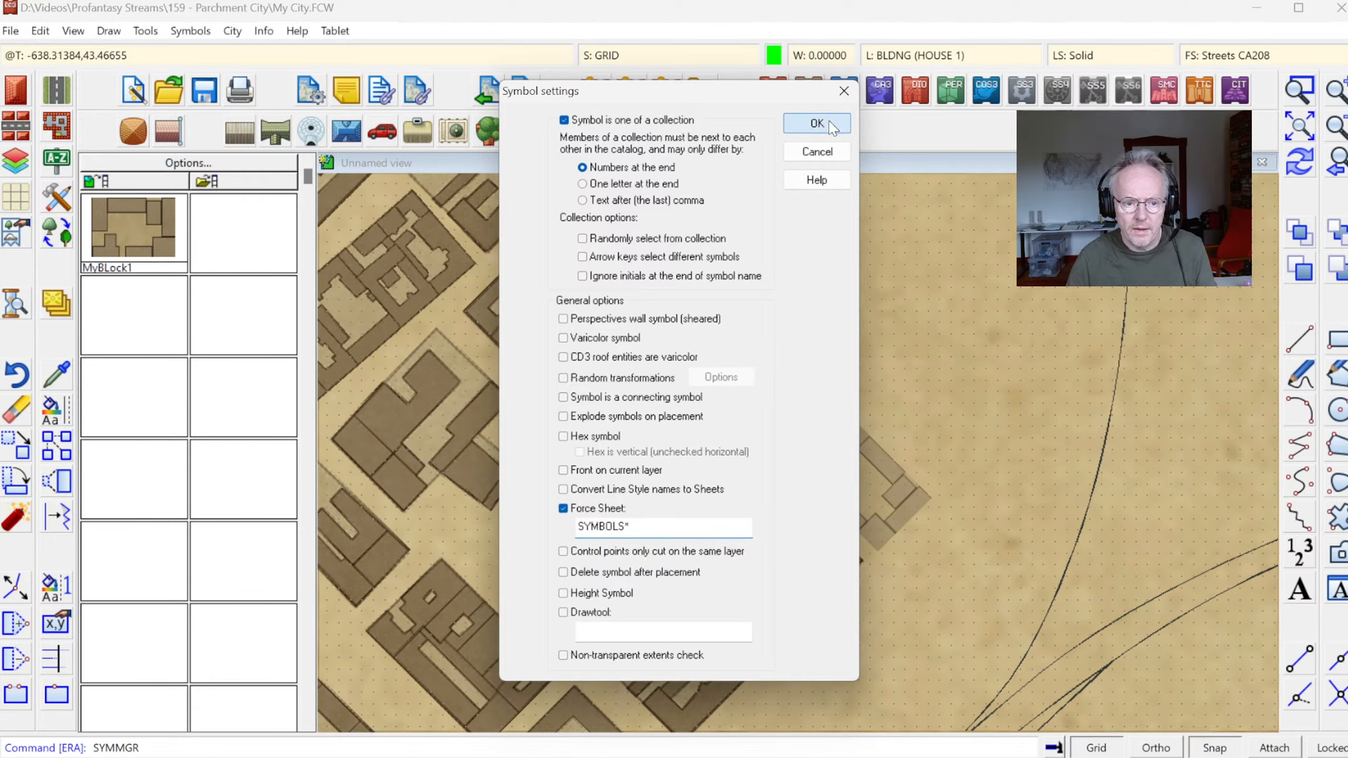
- Open the MyBLock1 symbol definition for editing and set the current color to red
click(763, 258)
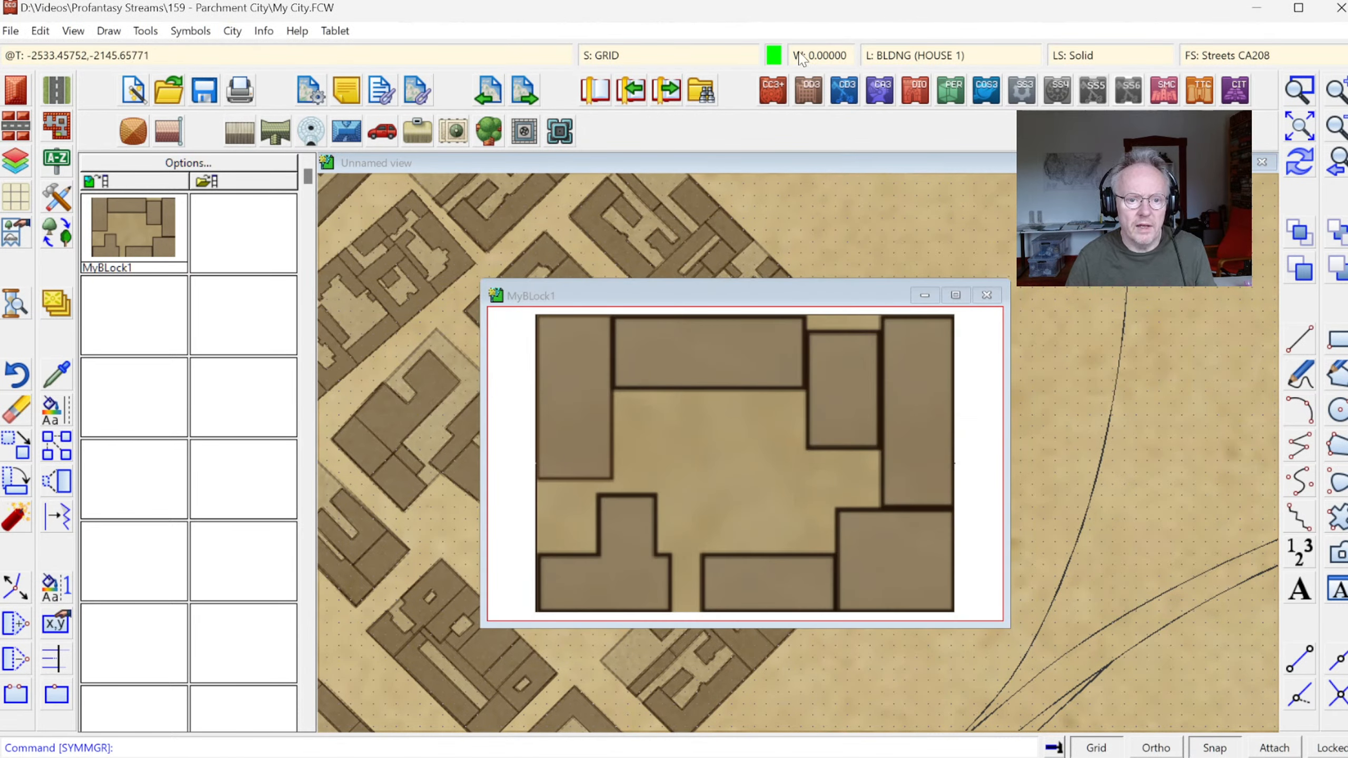
click(778, 54)
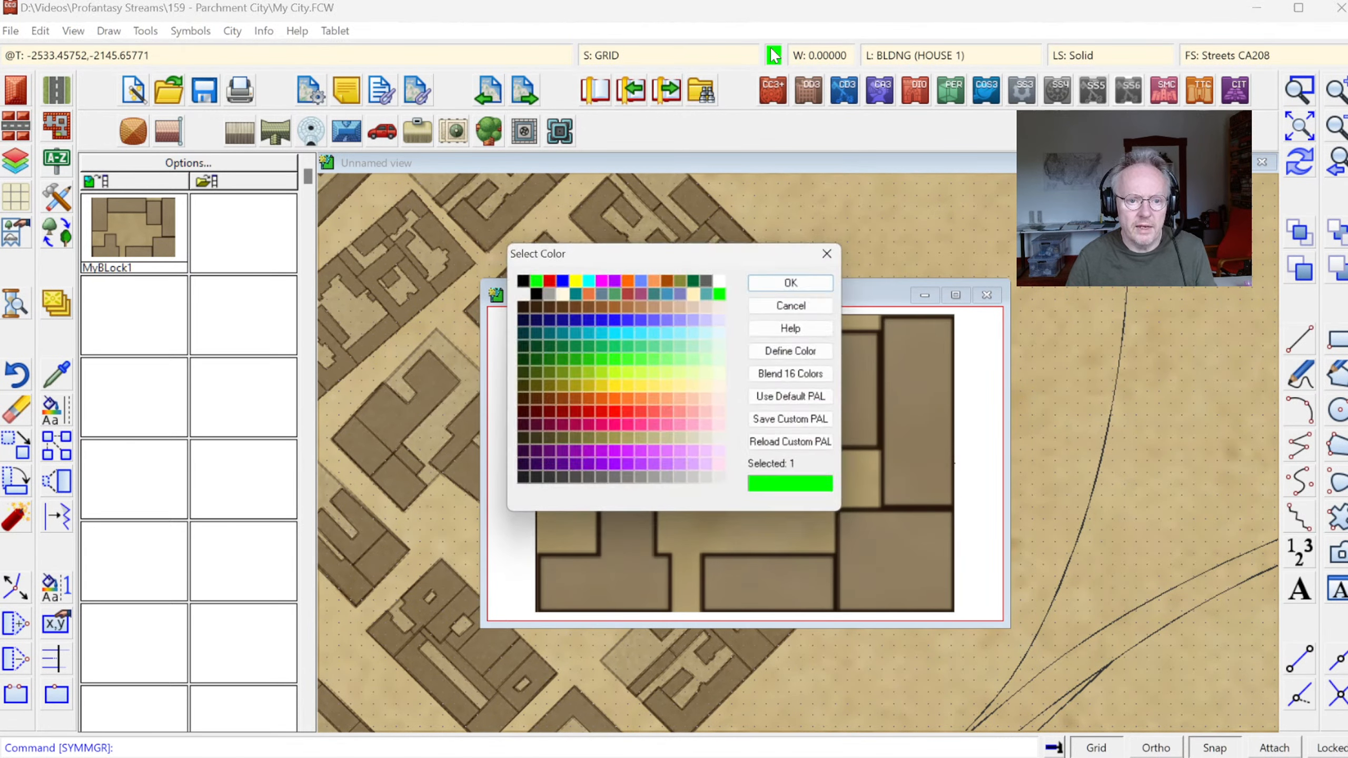
click(551, 279)
click(801, 281)
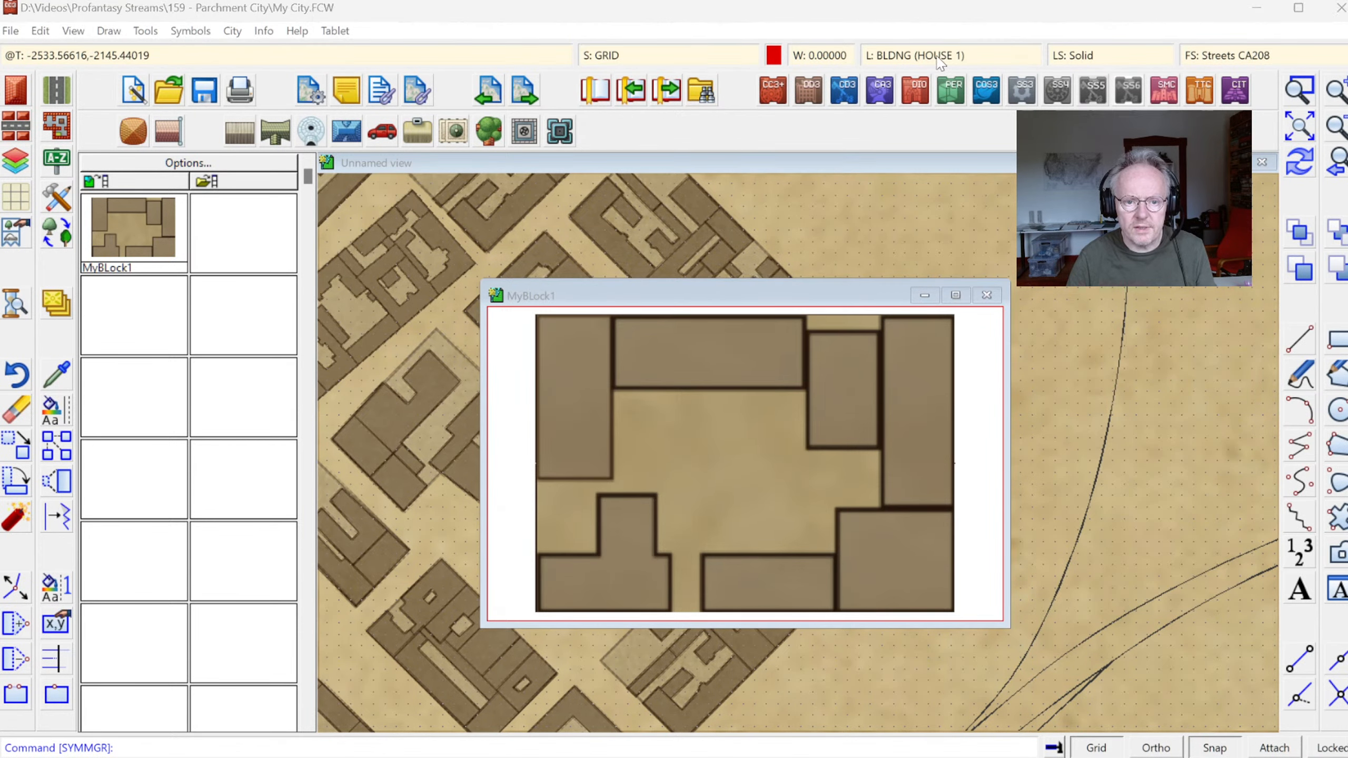
- Make SYMBOL DEFINITION the current layer
click(934, 55)
scroll(778, 356, down, 5)
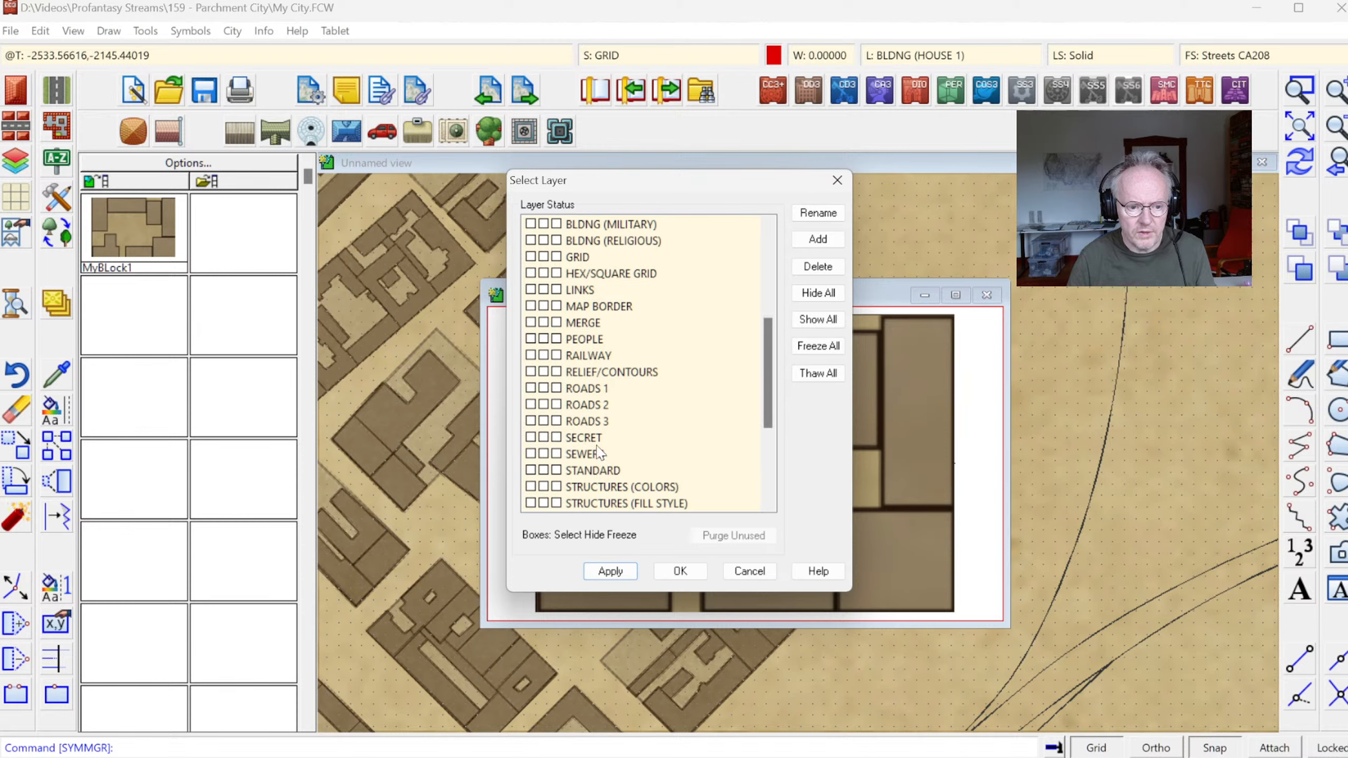
scroll(594, 446, down, 4)
click(530, 390)
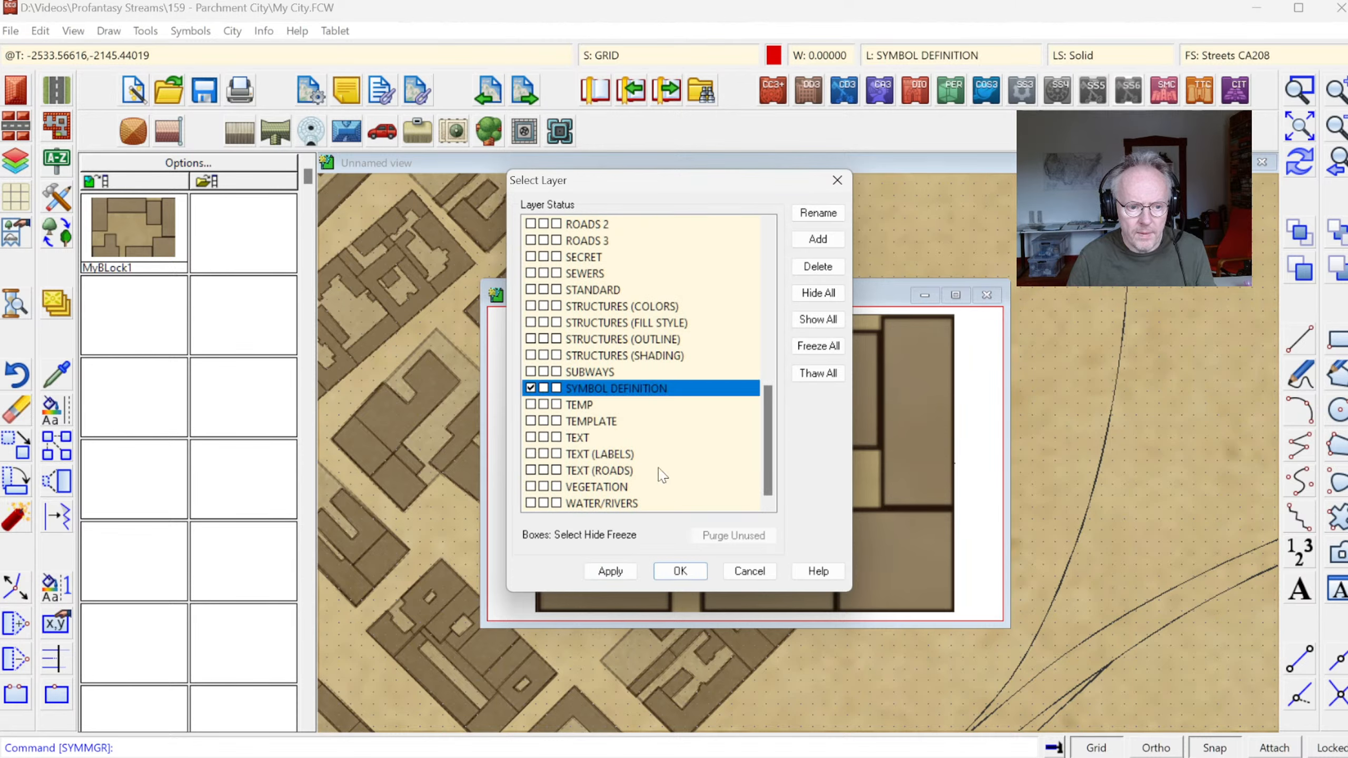
click(669, 573)
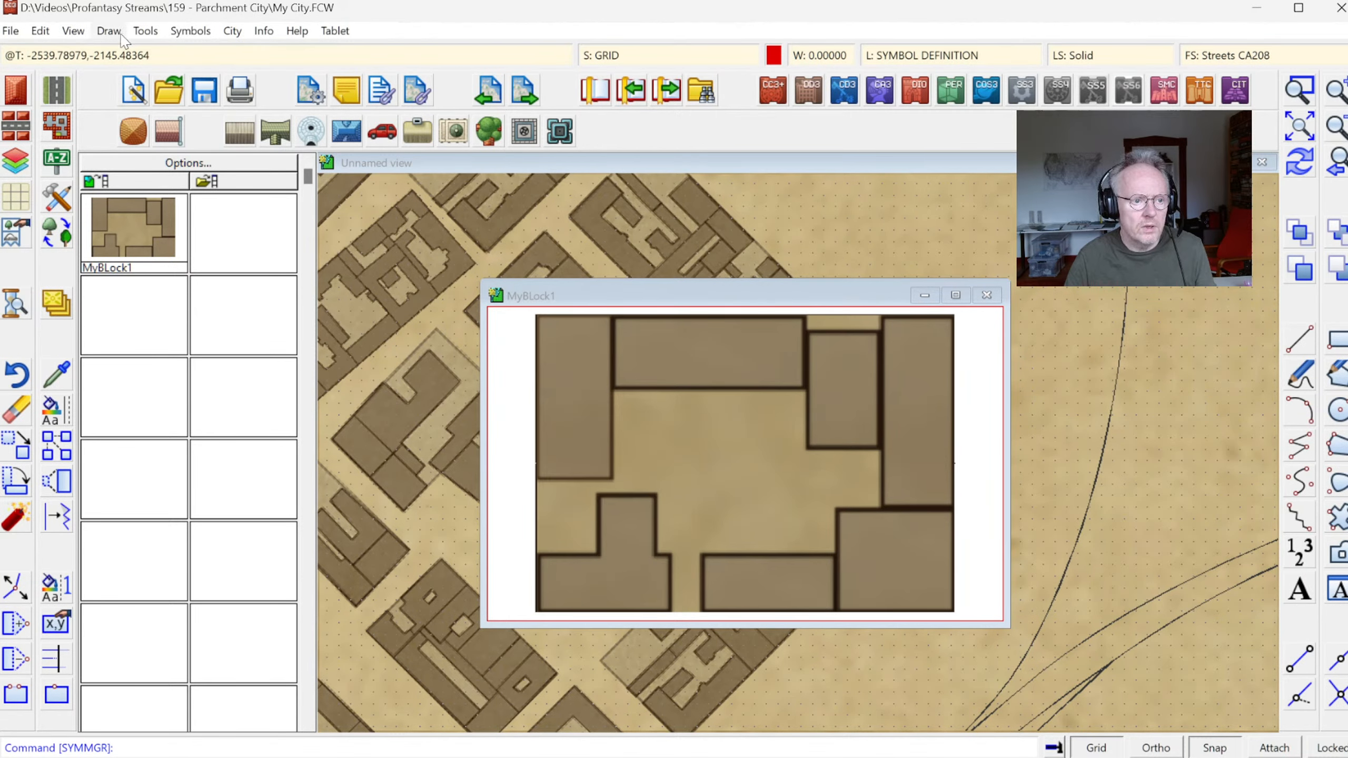
- Add control points along the block's lower edge with Align on Insertion and Keep DynTrak Scale enabled
click(190, 30)
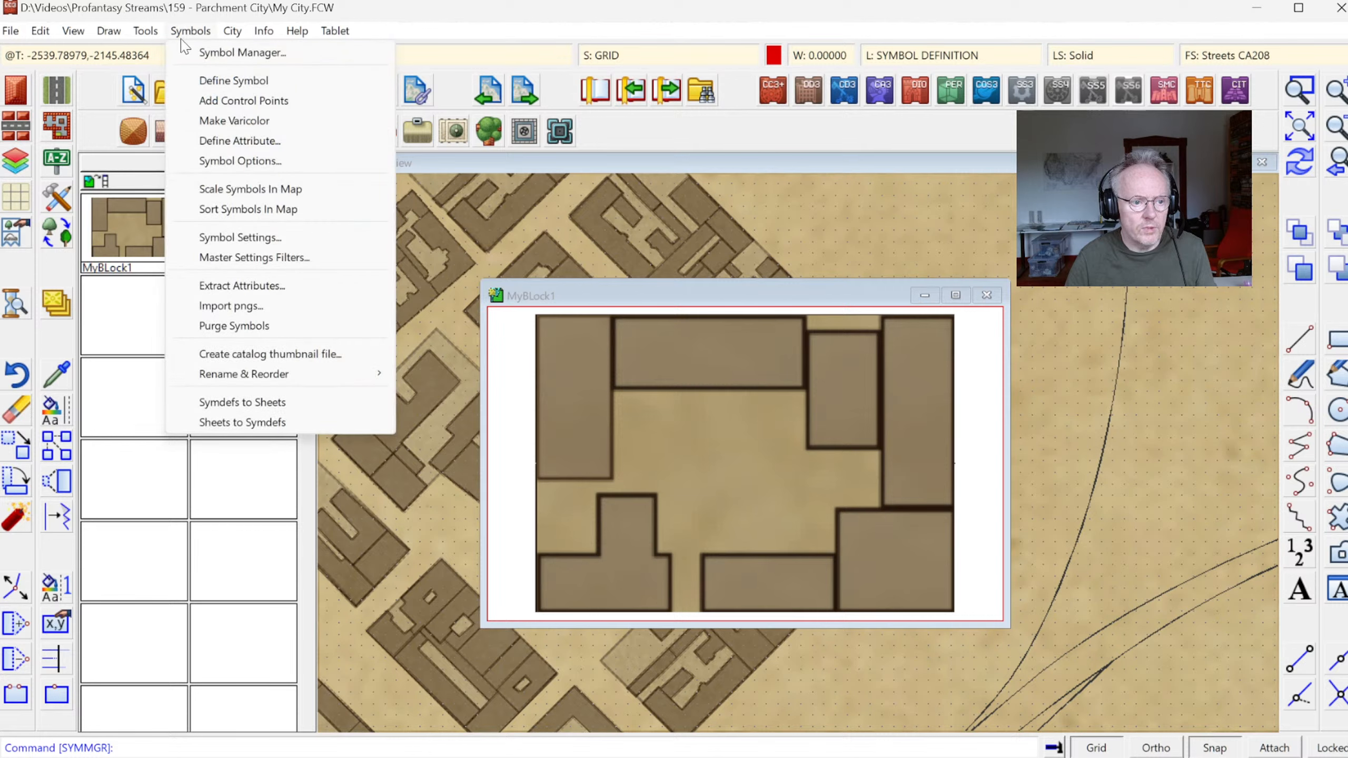
click(233, 100)
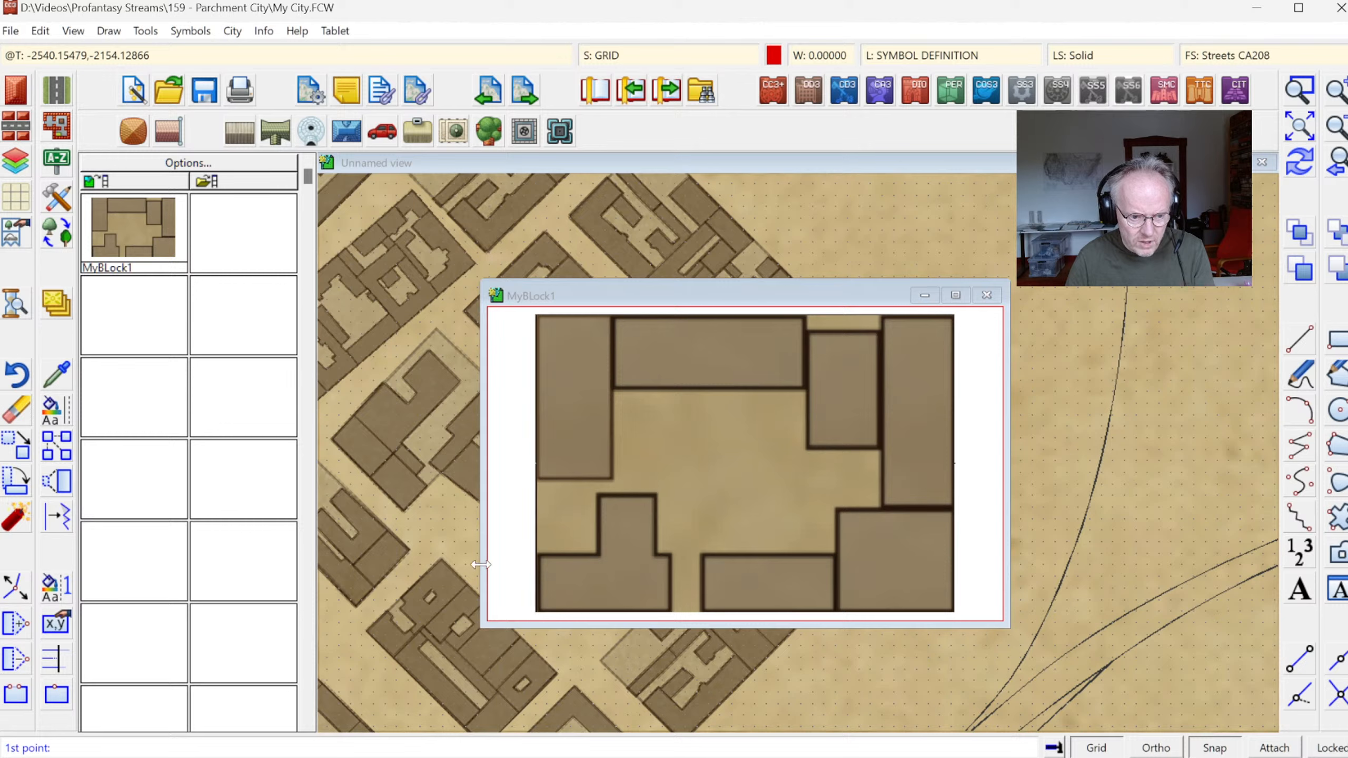
click(536, 574)
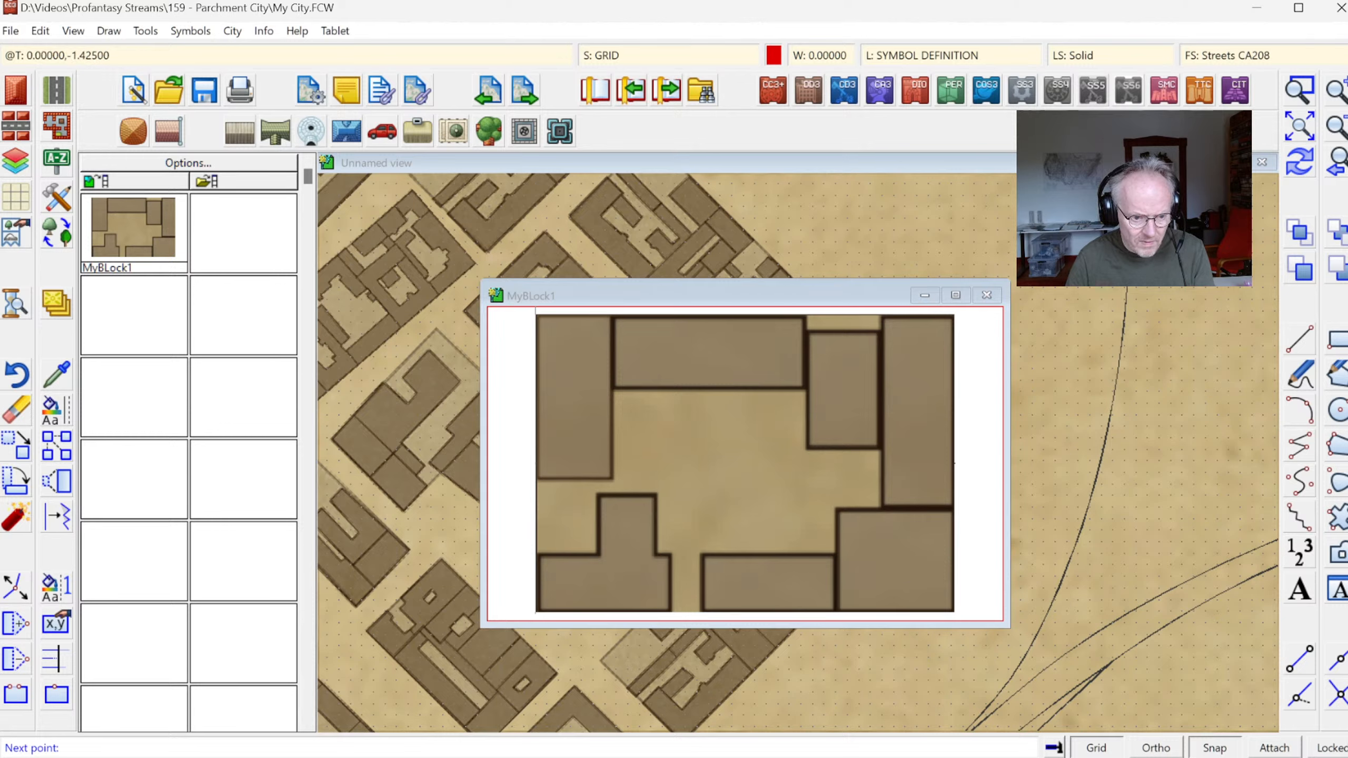
click(955, 595)
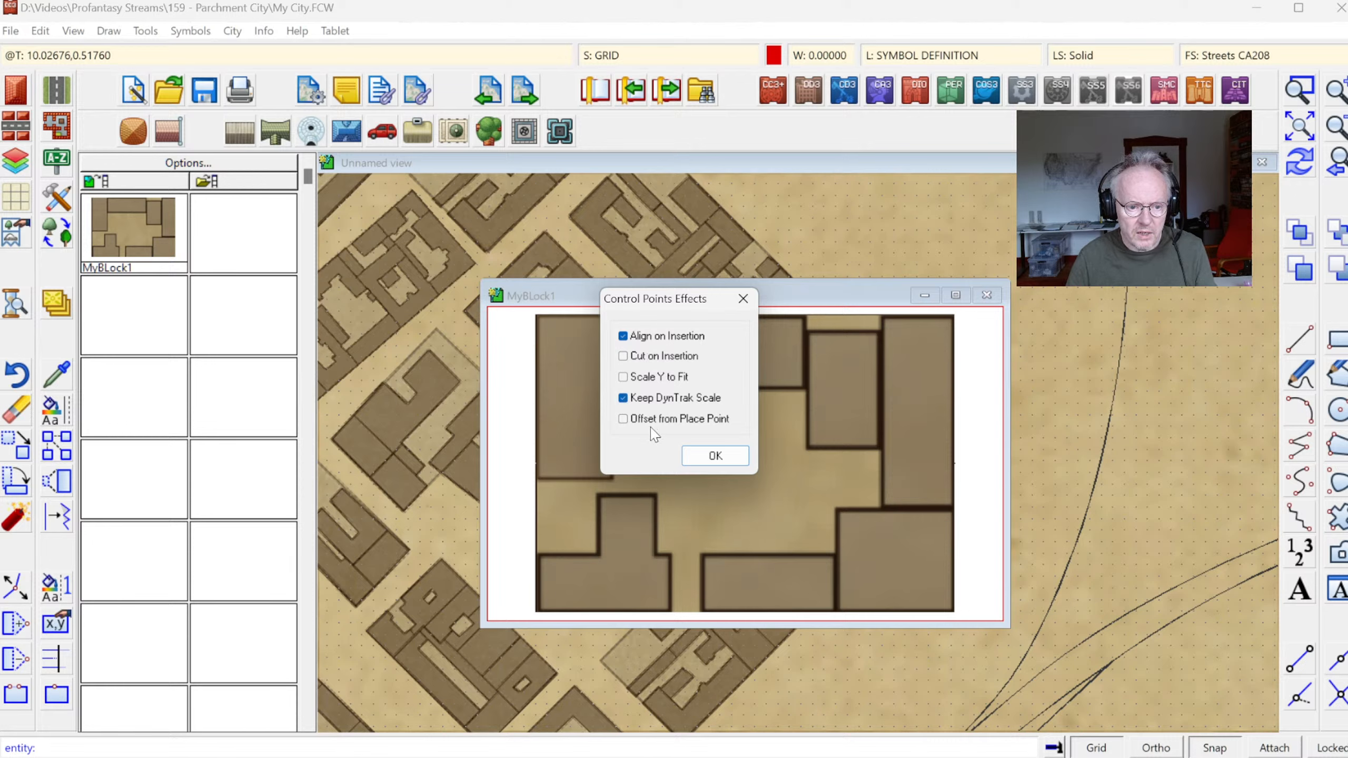
click(715, 454)
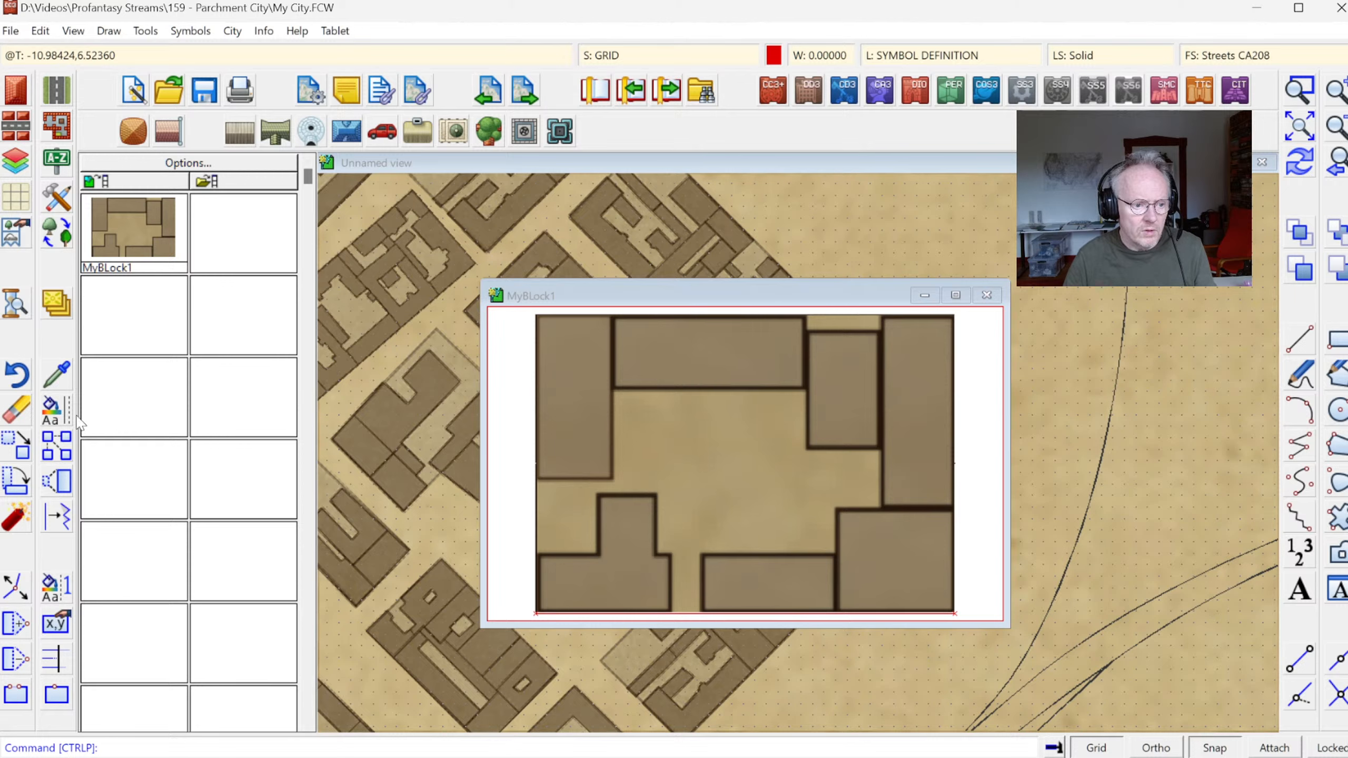
- Change the layer of the block picture in the symbol definition and keep the changes to MyBLock1
right_click(55, 406)
click(122, 524)
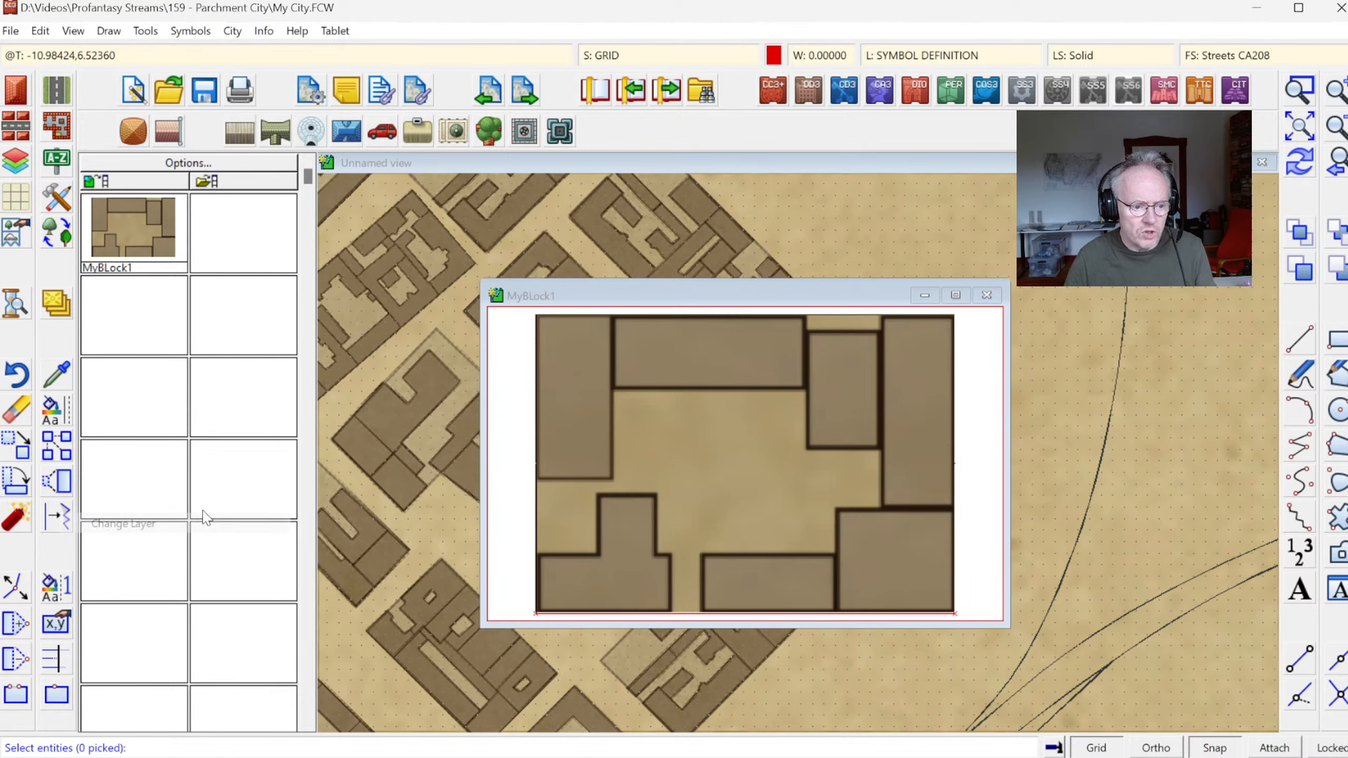
click(537, 432)
right_click(624, 417)
click(691, 418)
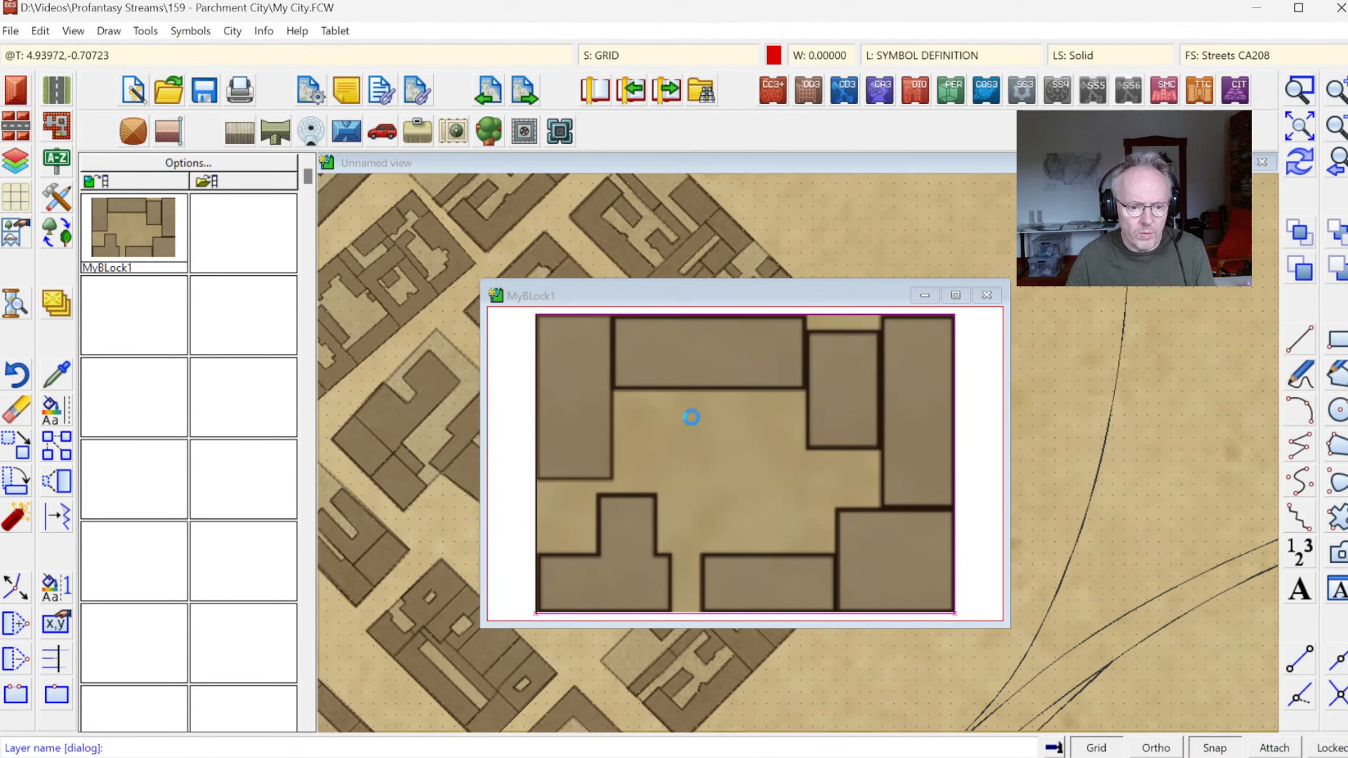
click(680, 571)
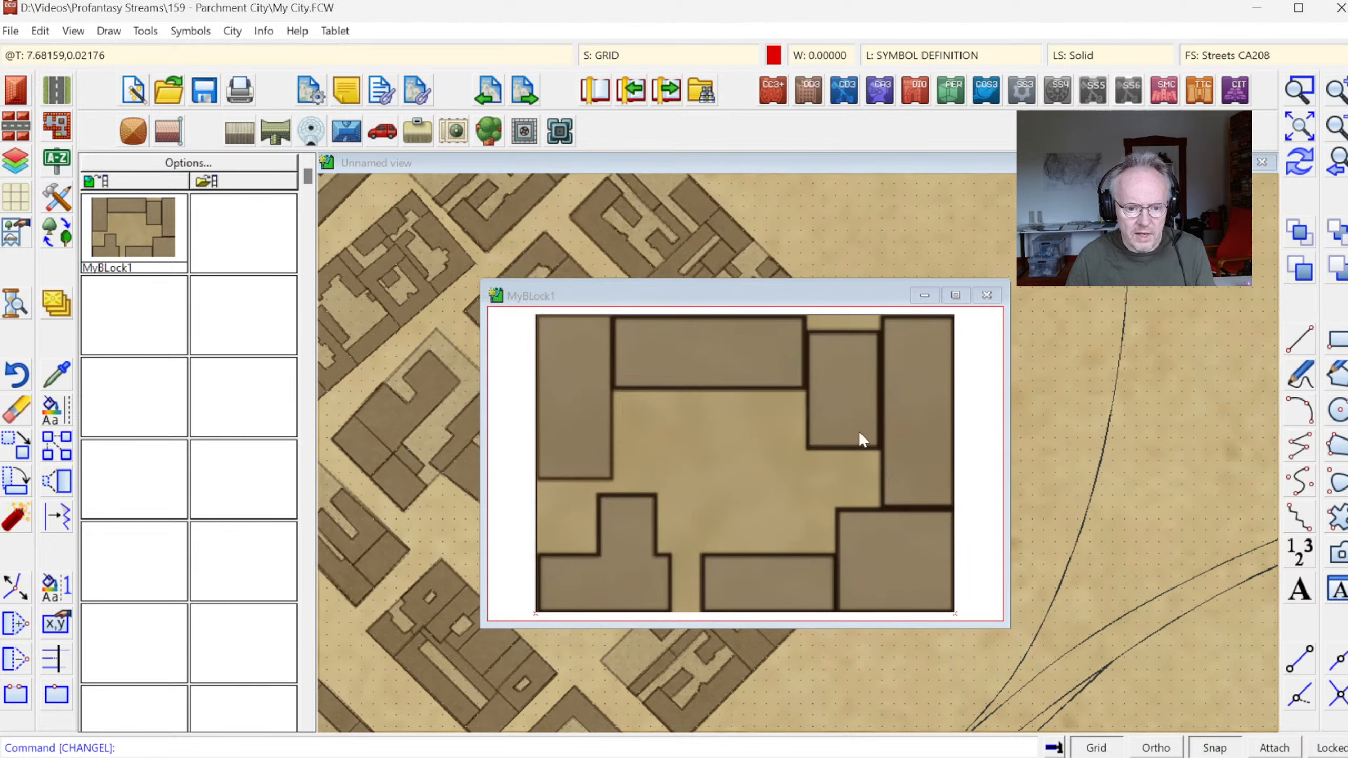
click(987, 297)
key(Return)
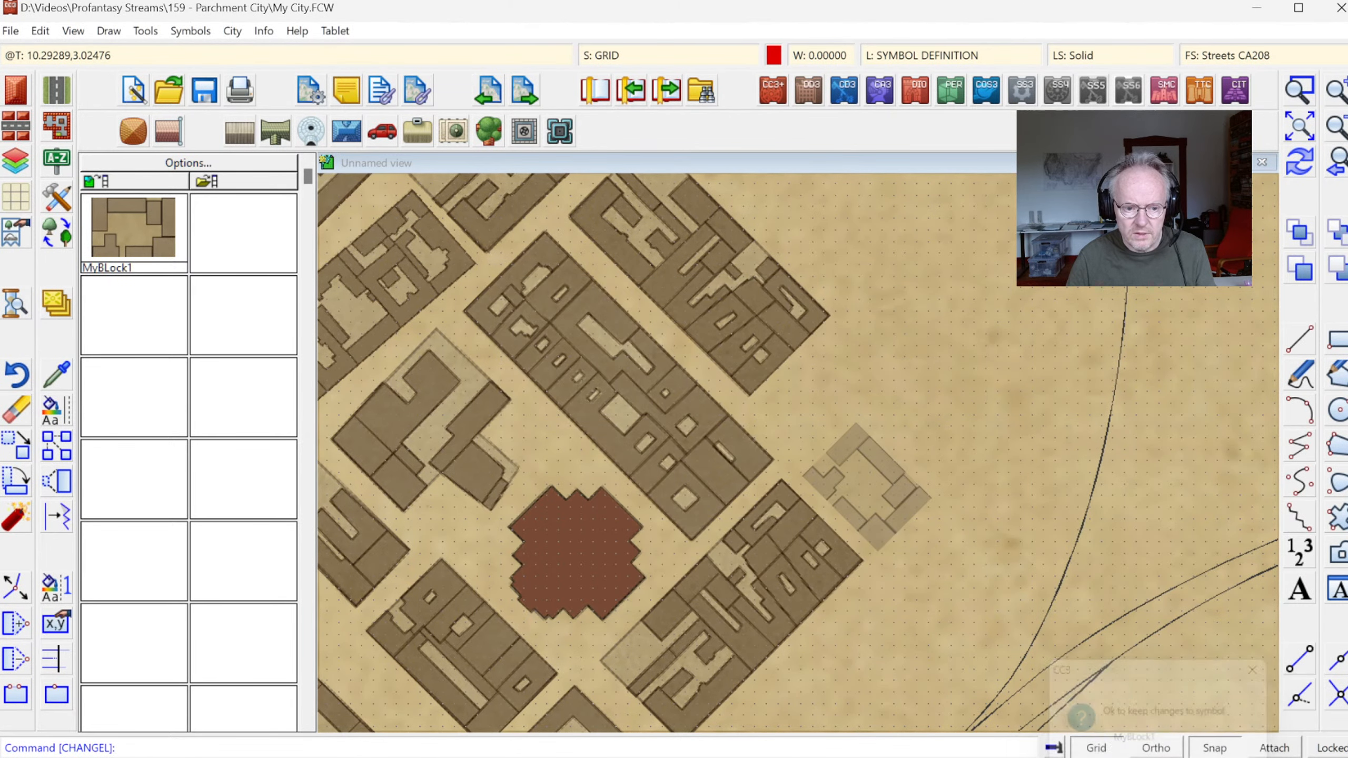
- Try placing MyBLock1 on the open ground beside the curved rail line
click(142, 183)
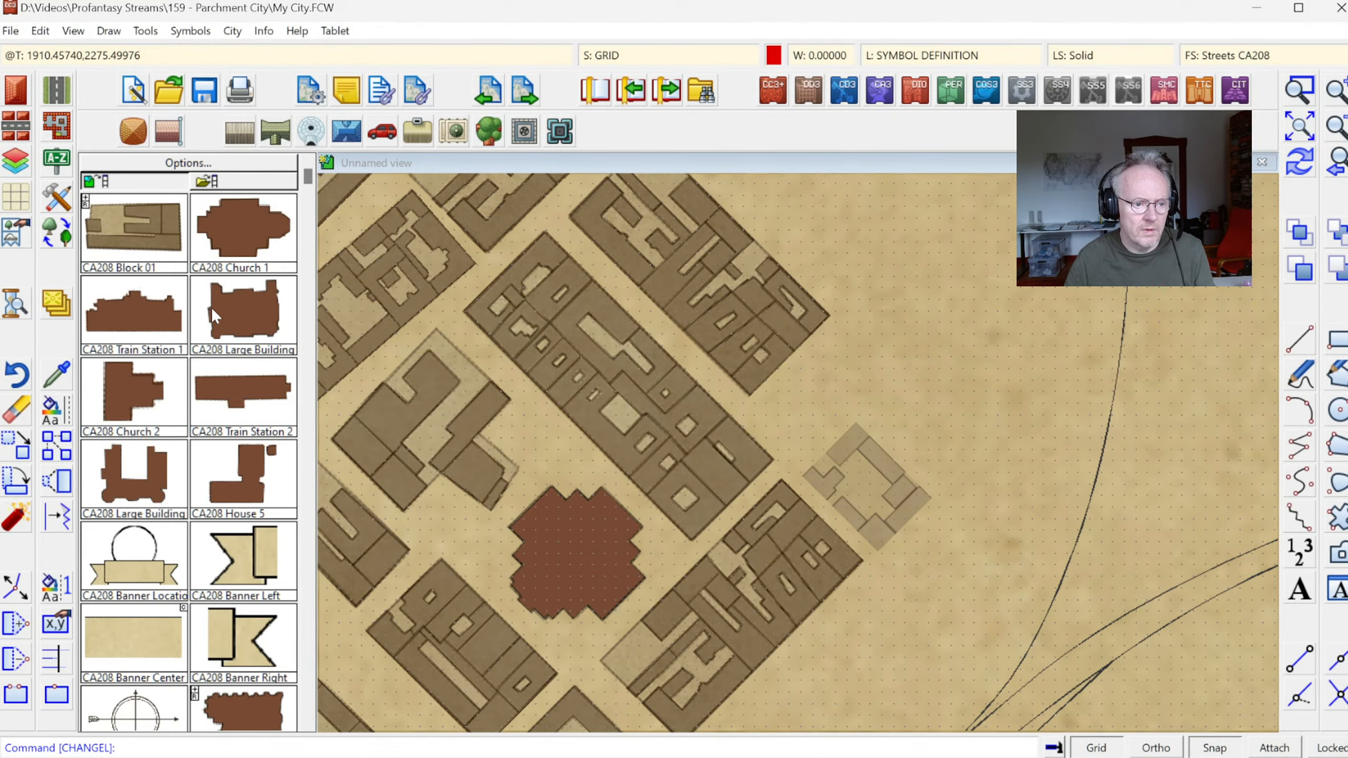
click(306, 545)
click(133, 257)
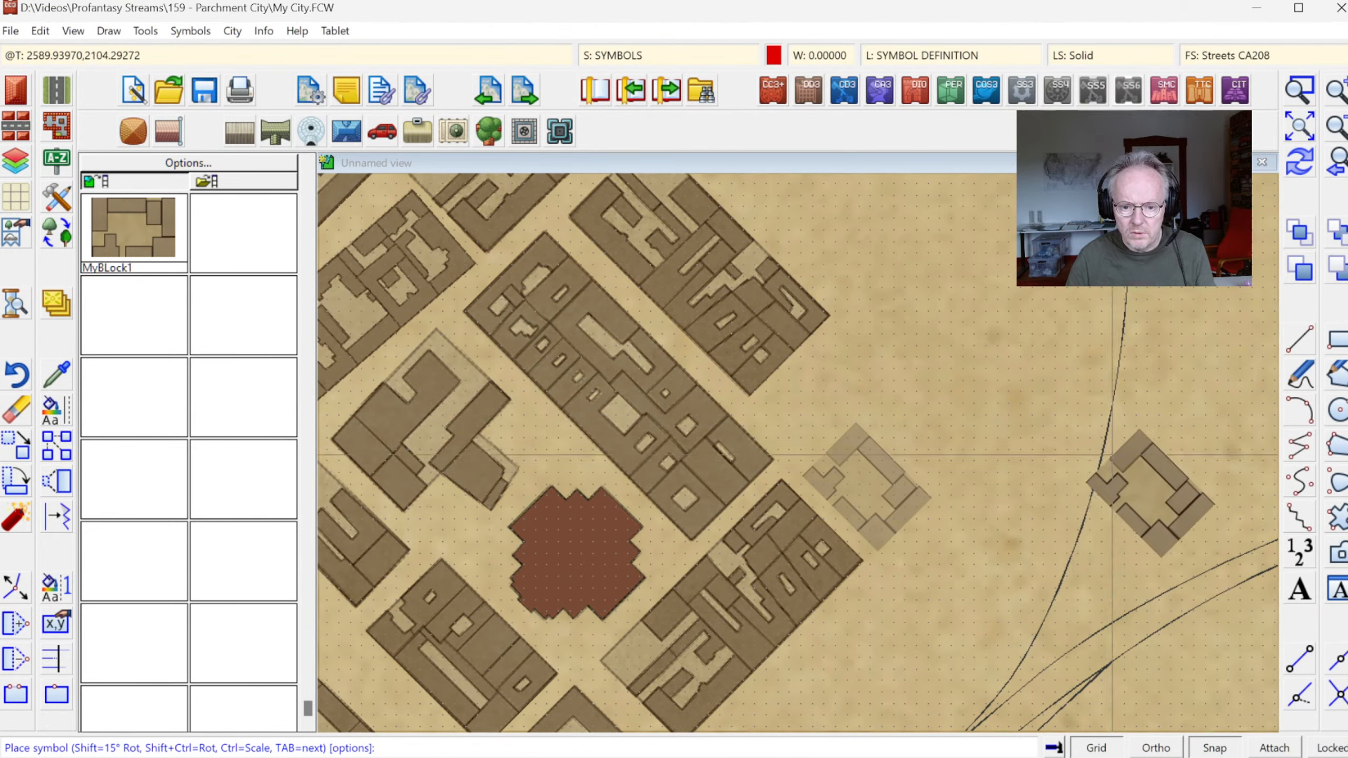
key(shift)
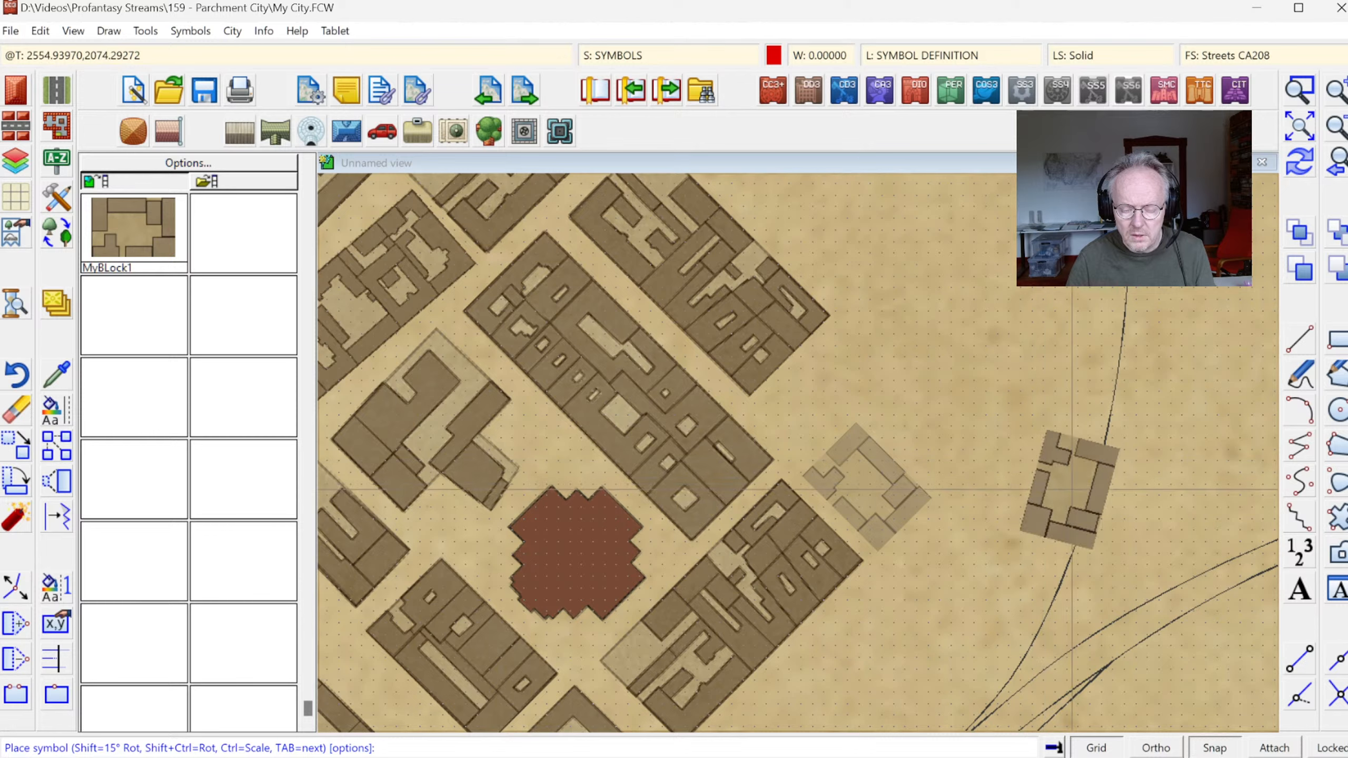
key(Escape)
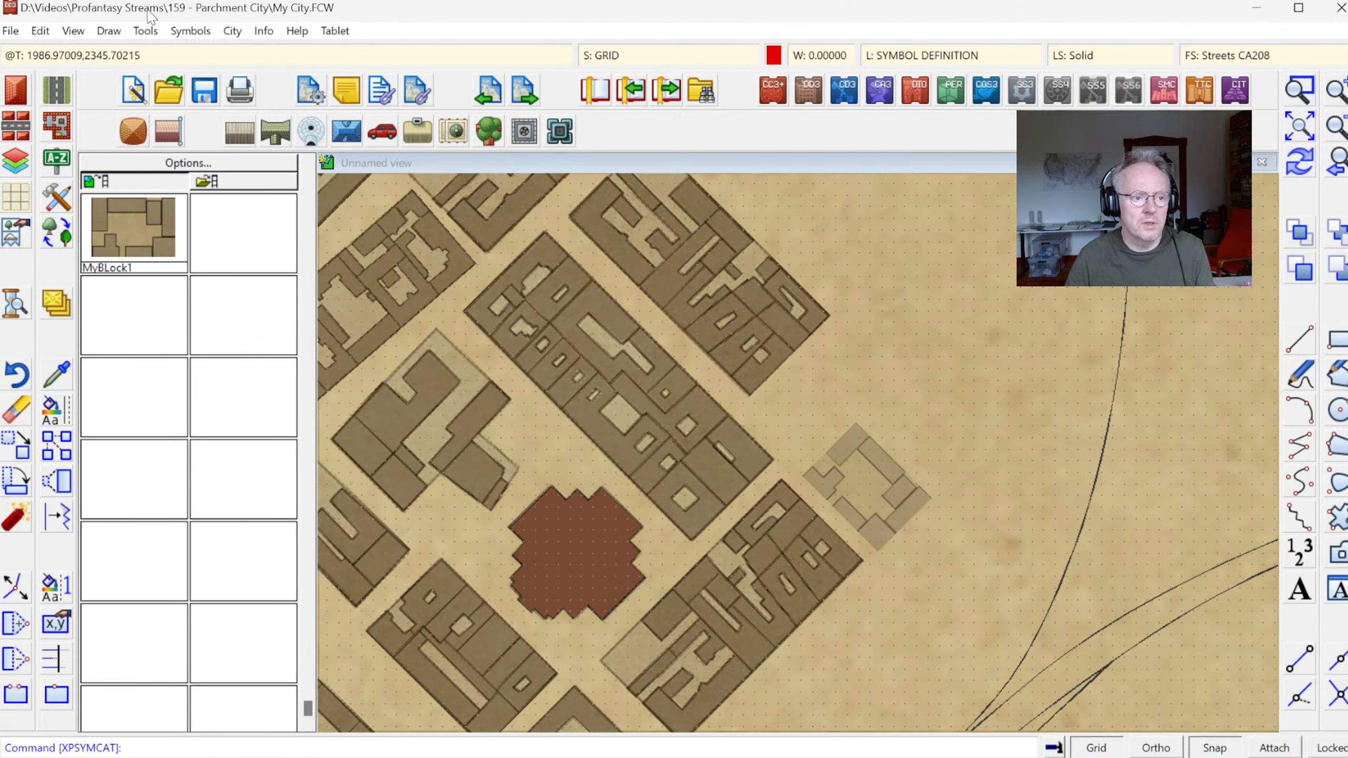
- Open the MyBLock1 symbol definition for editing from the Symbol Manager
click(190, 30)
click(240, 52)
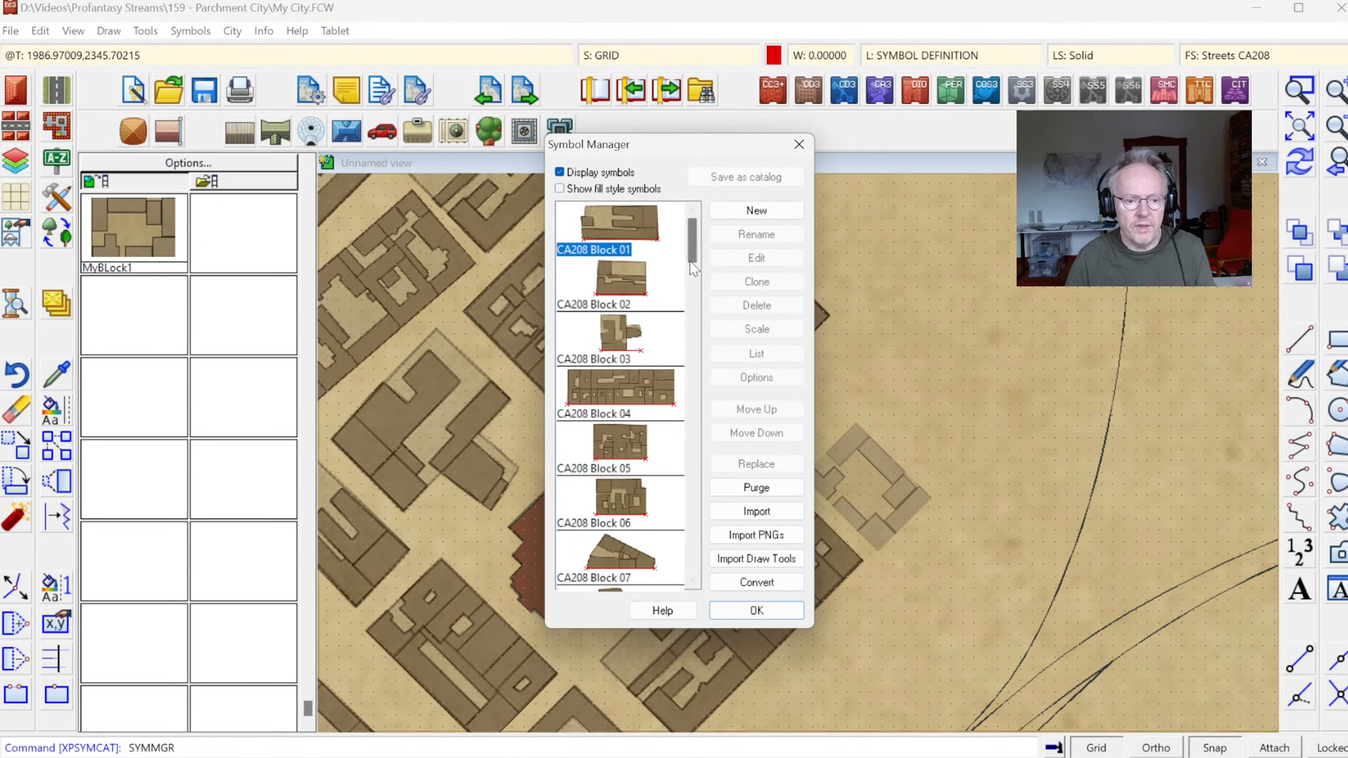
drag(690, 231, 745, 563)
click(615, 545)
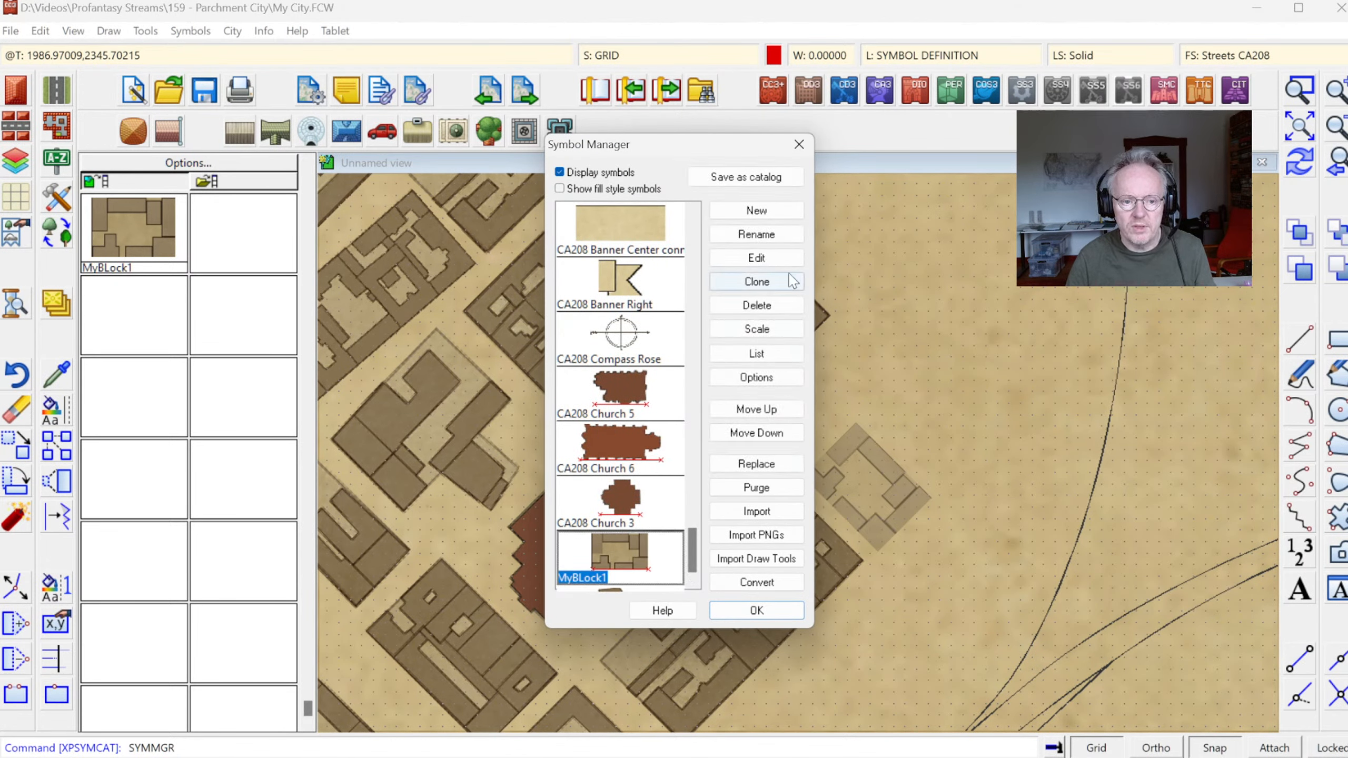
click(756, 258)
click(478, 222)
click(927, 557)
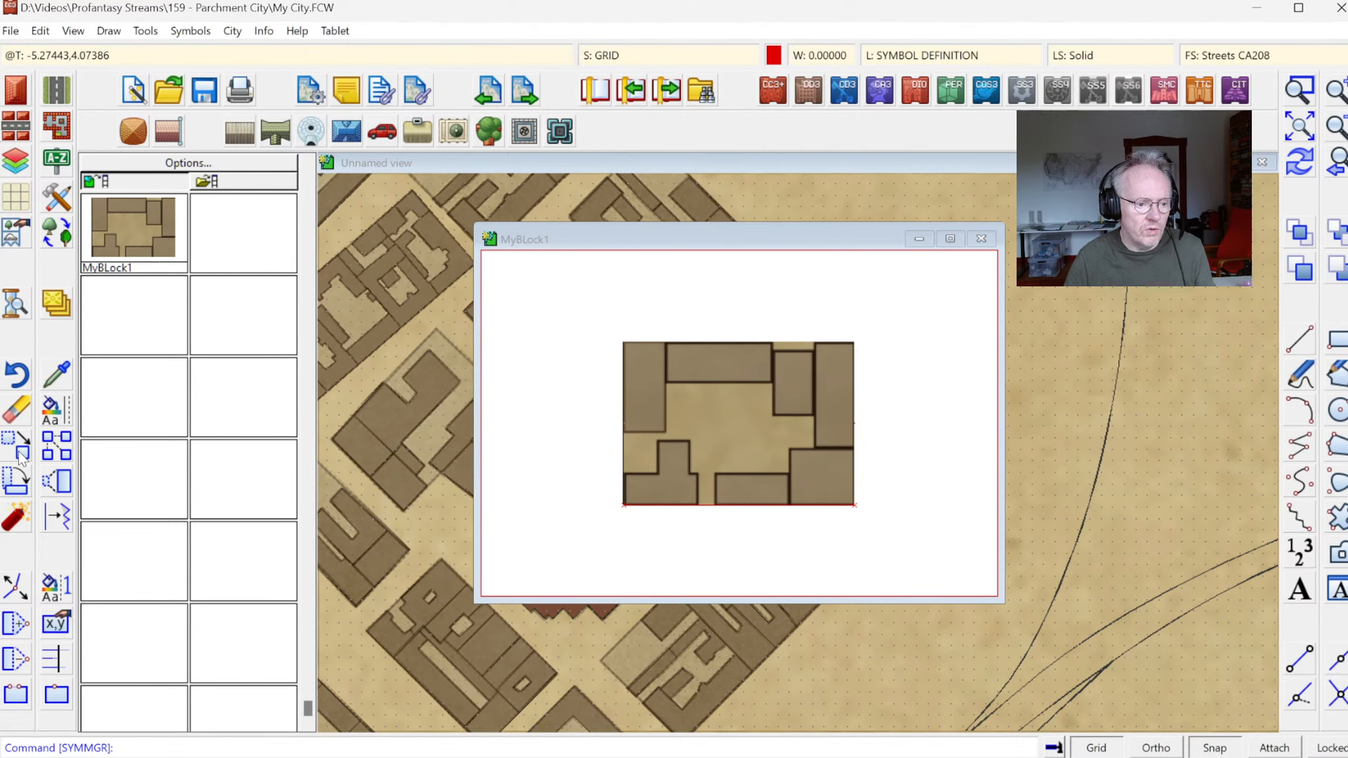
- Move the block picture and its control points so the lower edge's midpoint sits at the symbol origin, keeping the changes to MyBLock1
click(20, 453)
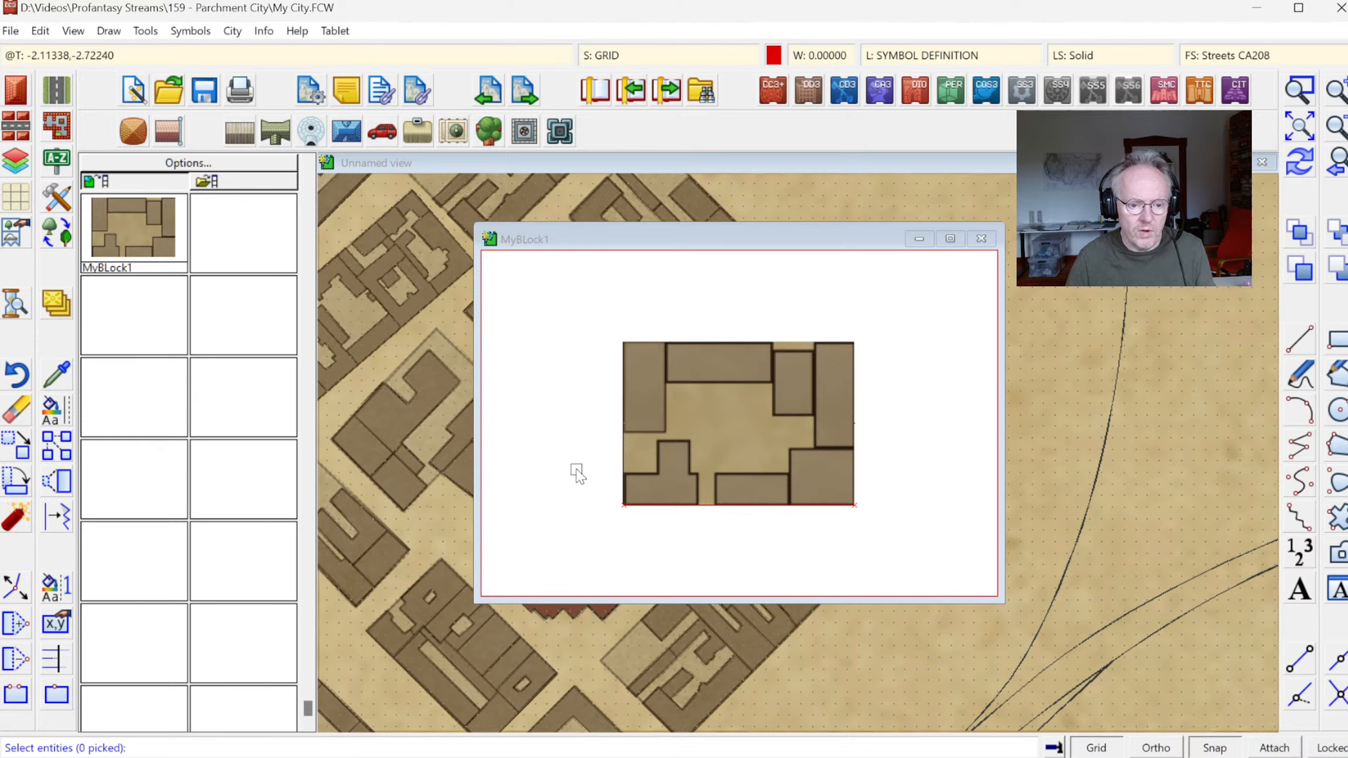
click(575, 467)
click(812, 571)
right_click(791, 473)
click(767, 473)
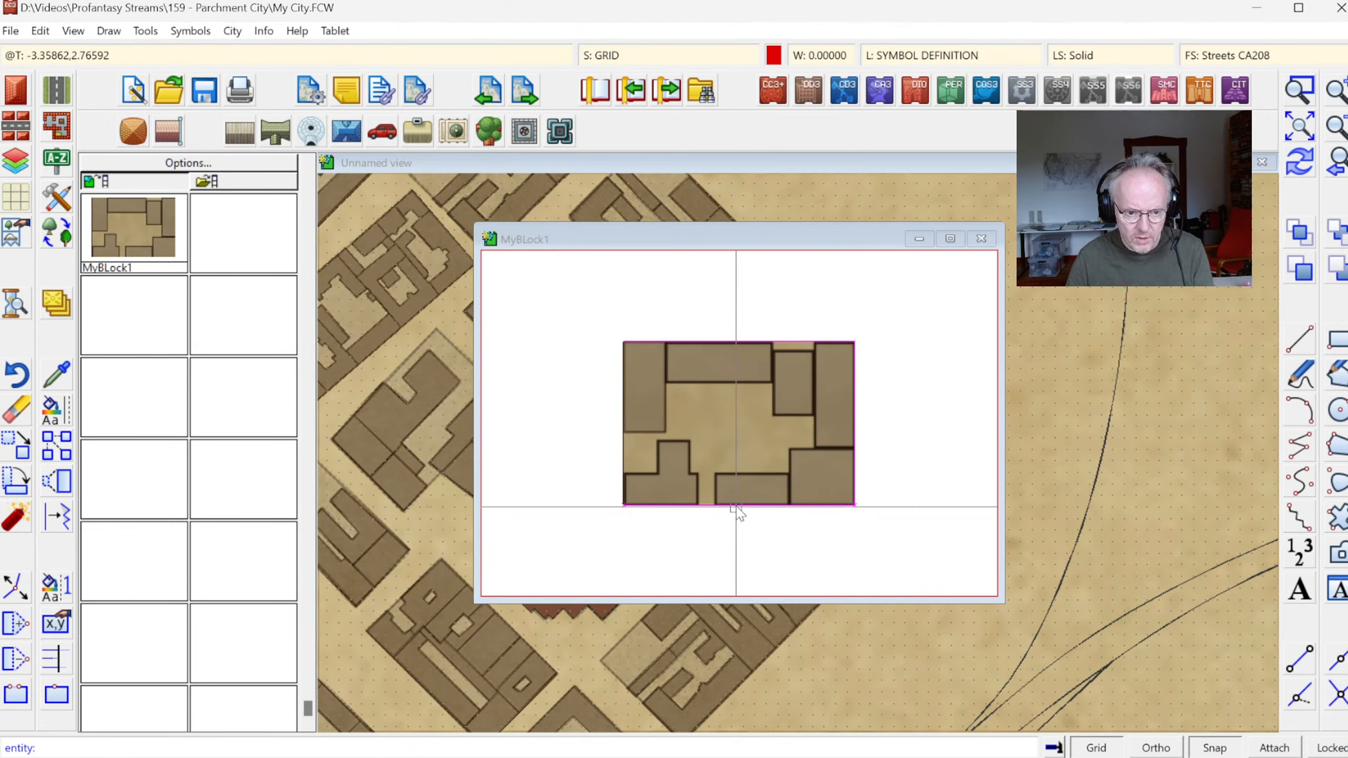
click(737, 512)
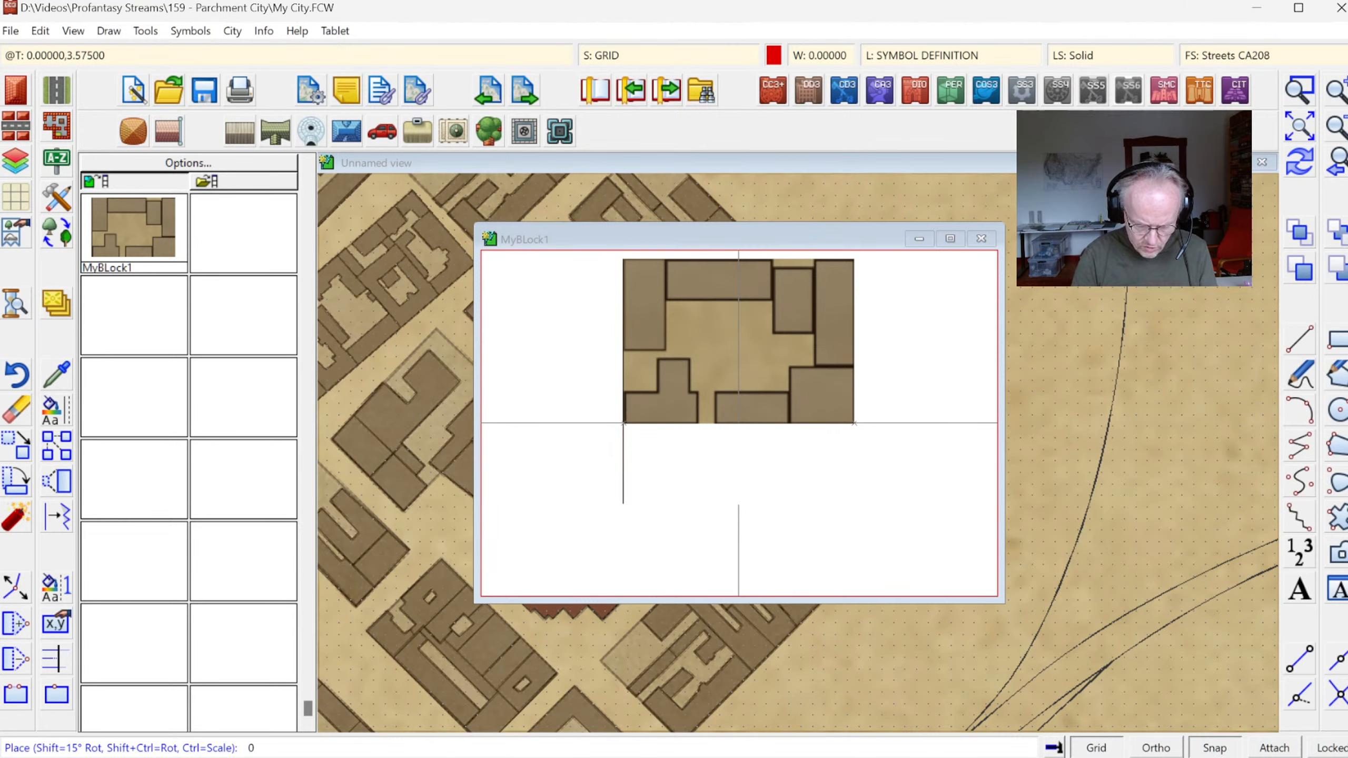
click(623, 424)
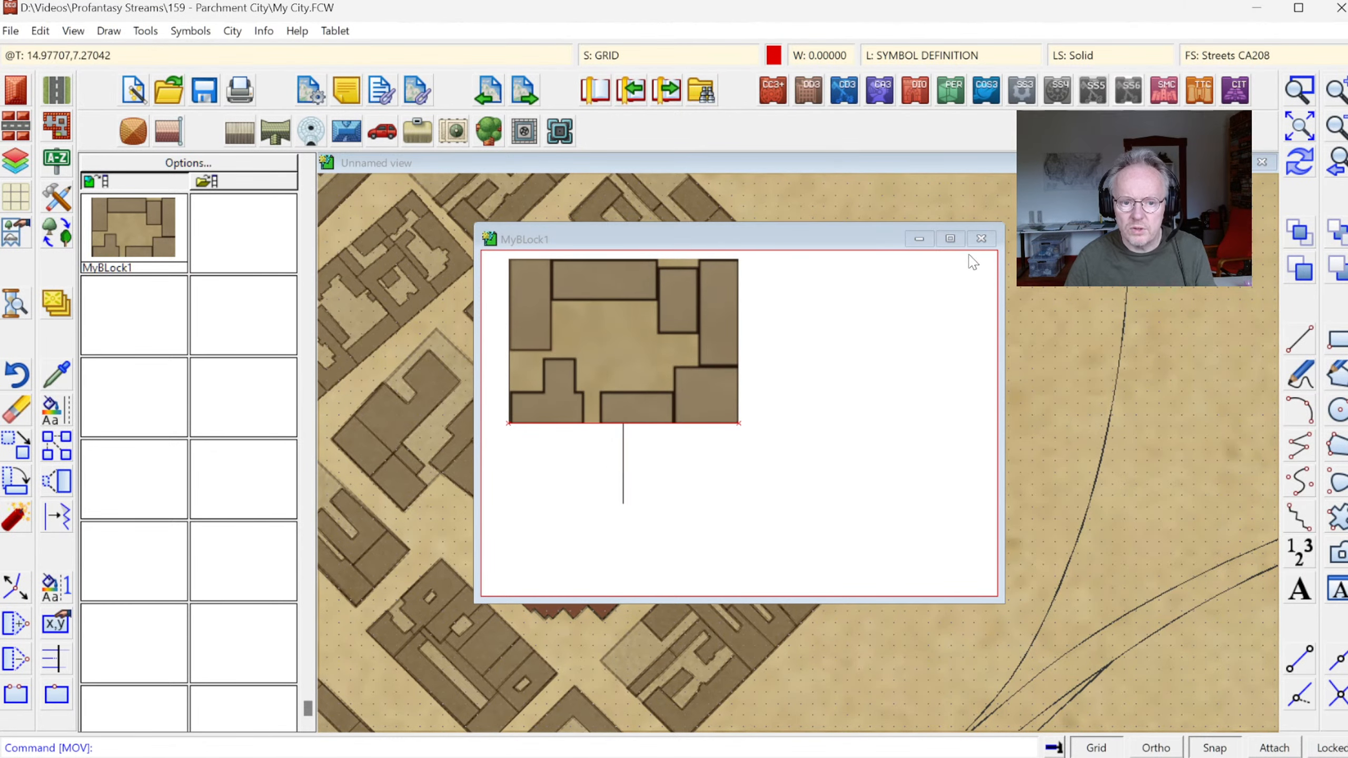
click(985, 241)
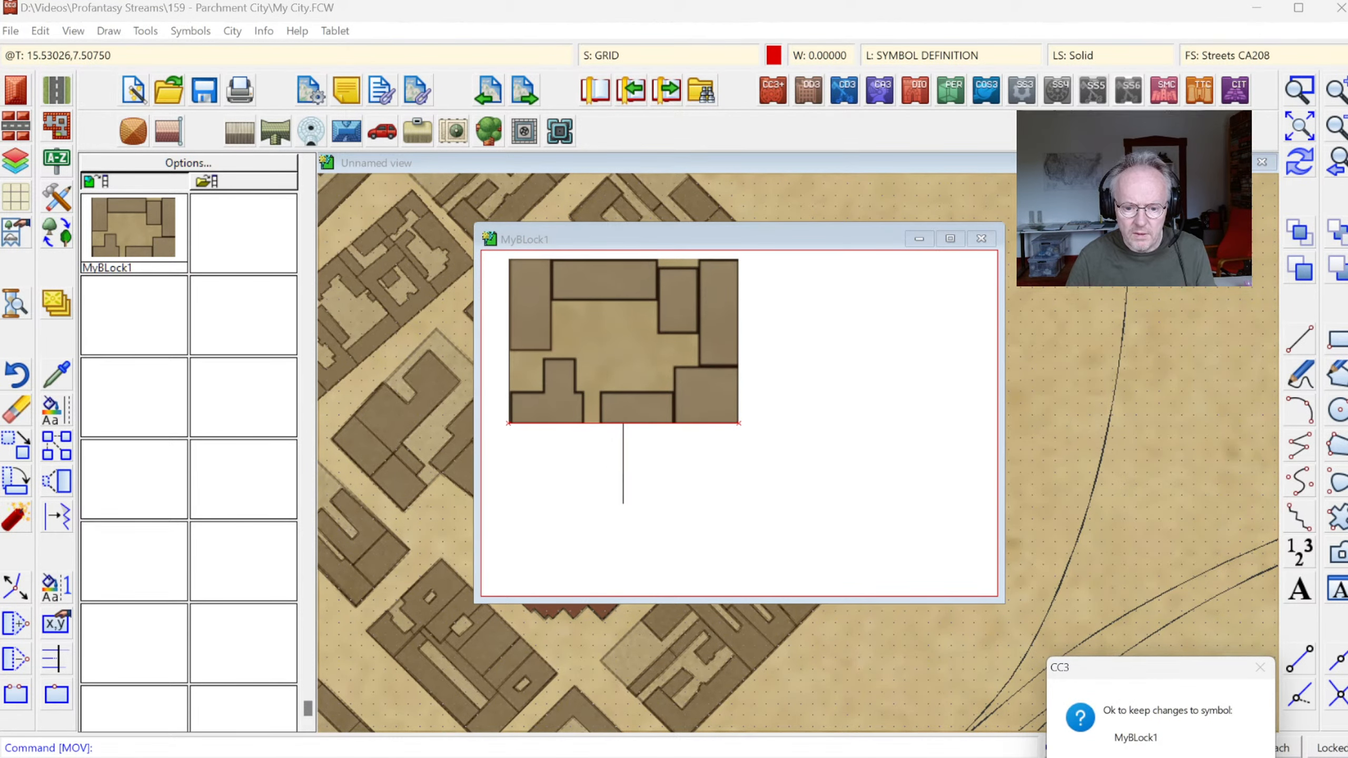
key(Return)
- Place a rotated MyBLock1 on the open ground west of the curved rail line with smart tracking and smart symbols enabled
drag(308, 177, 308, 709)
click(134, 228)
right_click(934, 512)
click(570, 483)
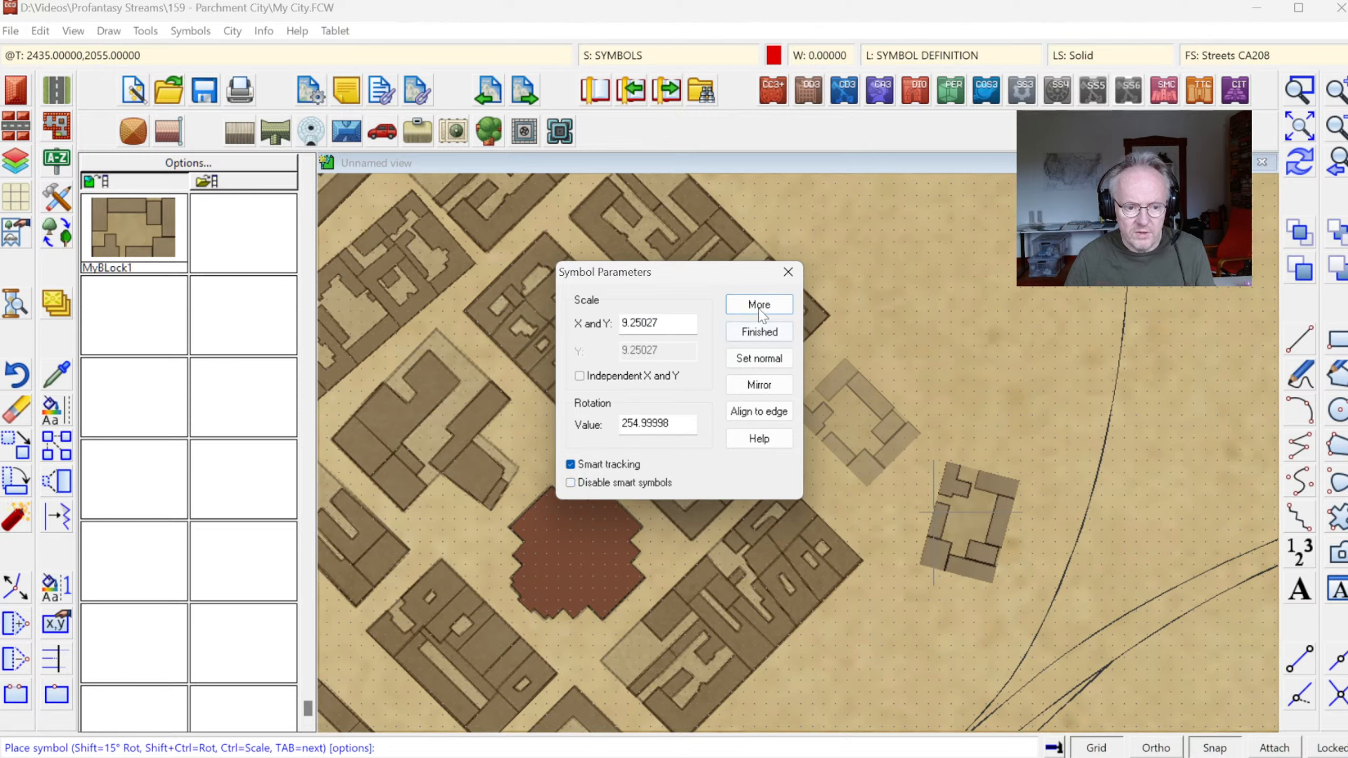
click(760, 307)
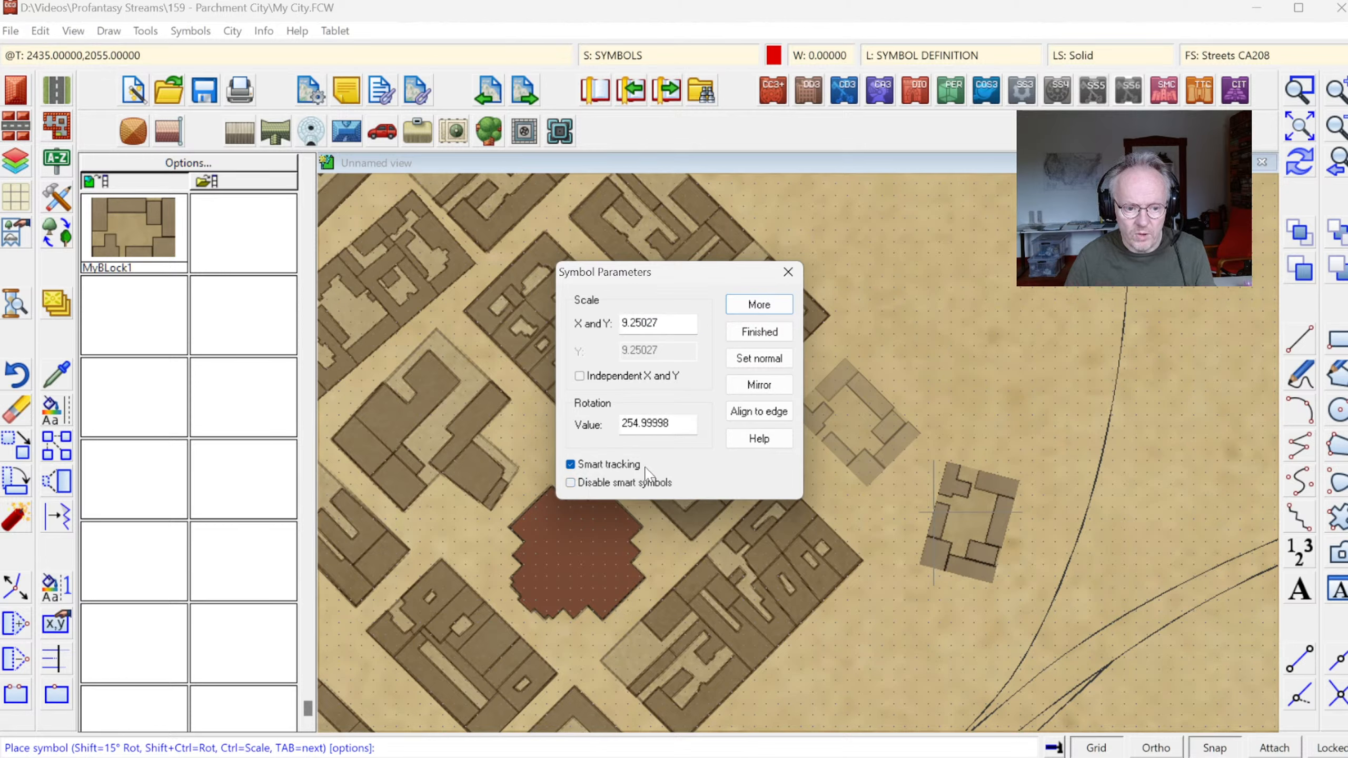
click(751, 307)
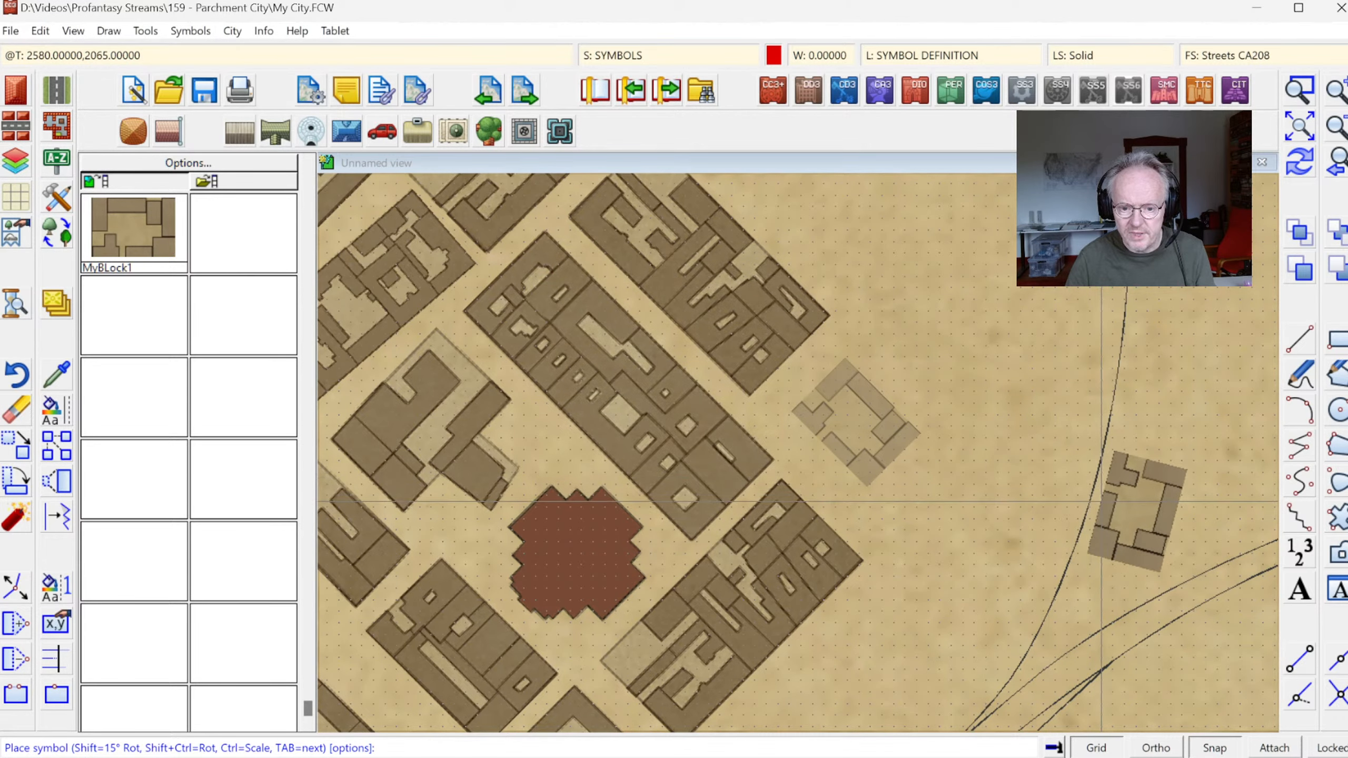
click(1095, 456)
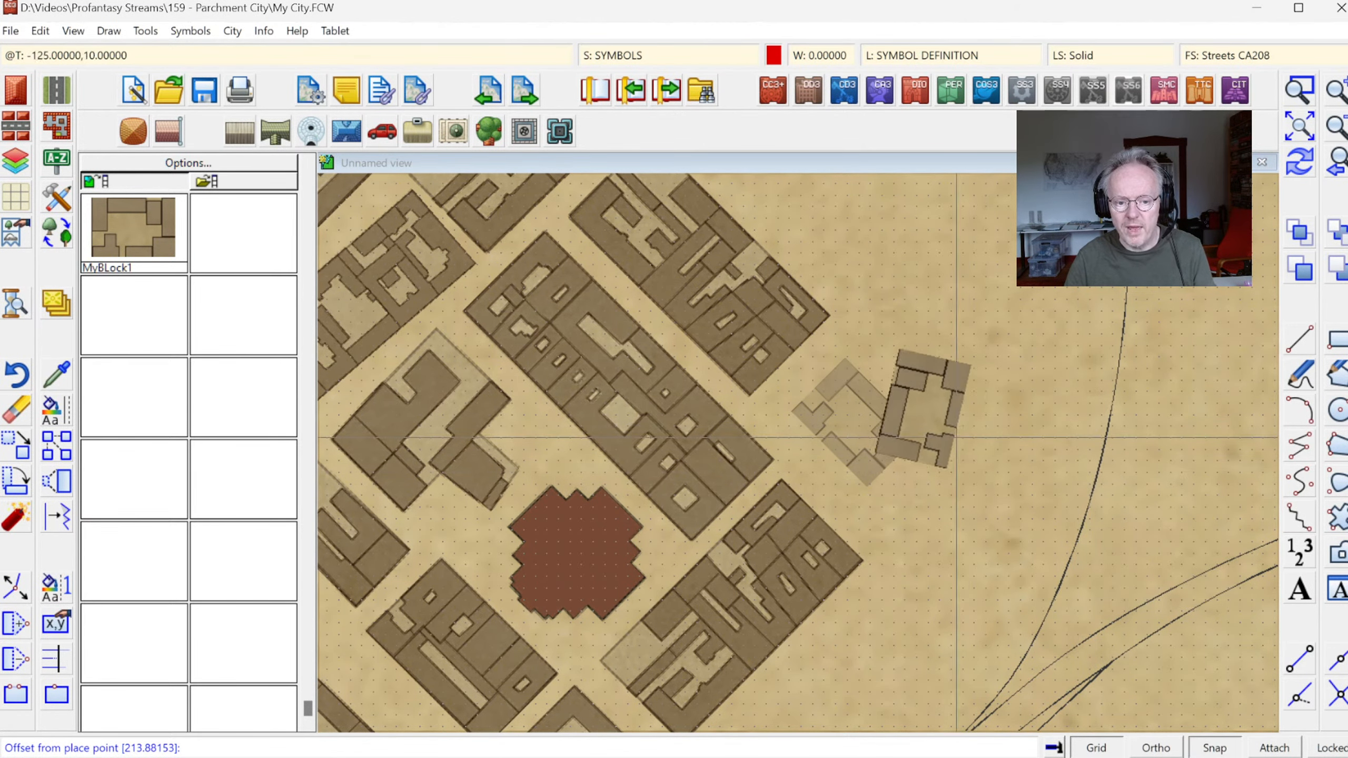
click(1020, 455)
- Erase both MyBLock1 test placements from the open ground
click(16, 409)
click(881, 393)
click(963, 366)
right_click(866, 361)
click(937, 371)
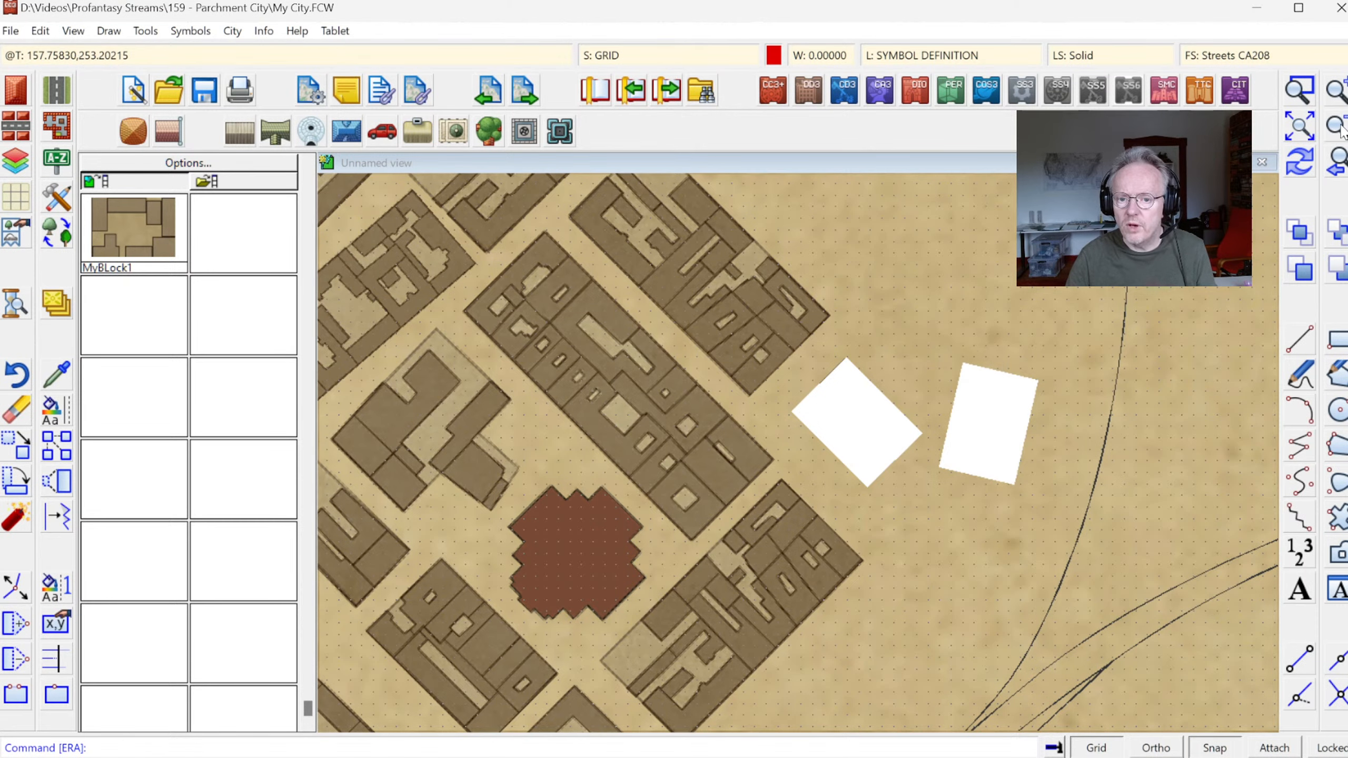
- Draw an Area, Yard polygon on the strip between the railway and the large city block southeast of it
click(1342, 164)
click(1292, 127)
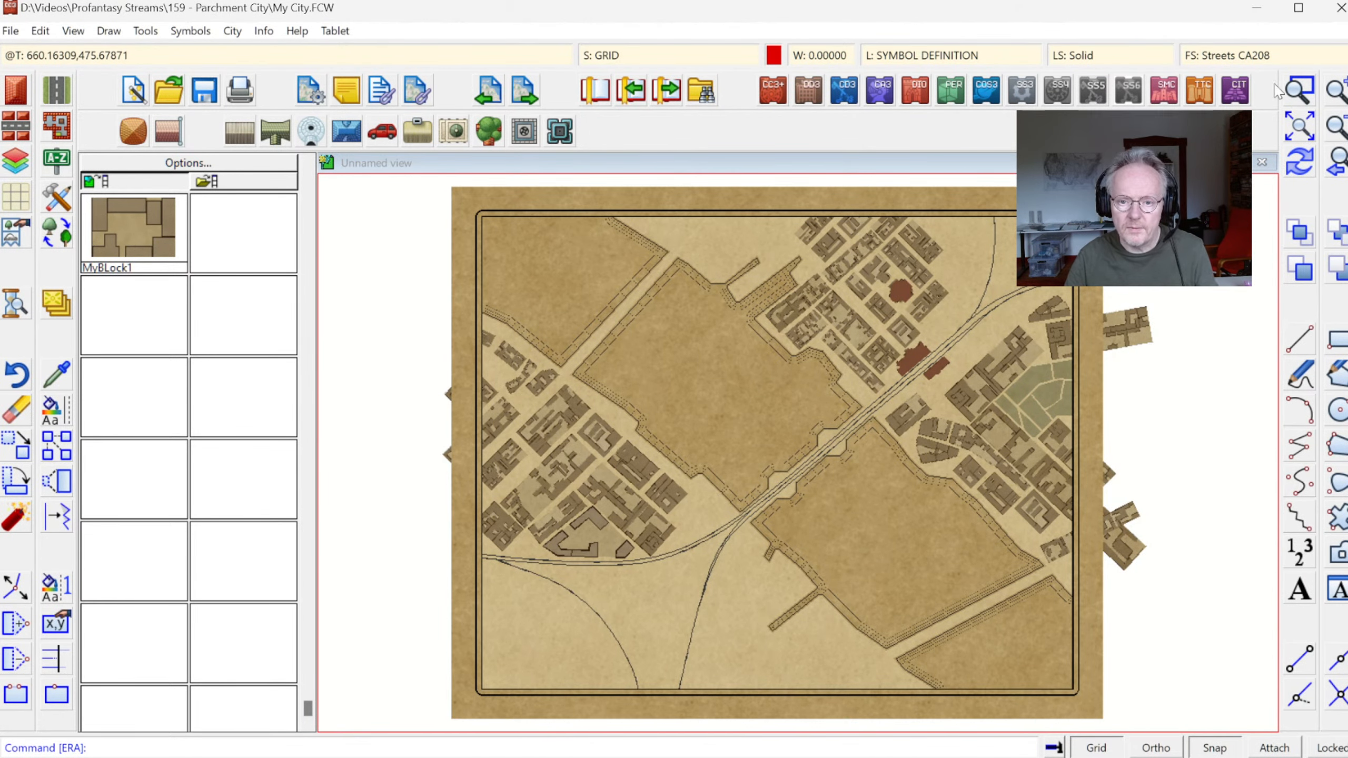
click(1302, 97)
click(750, 190)
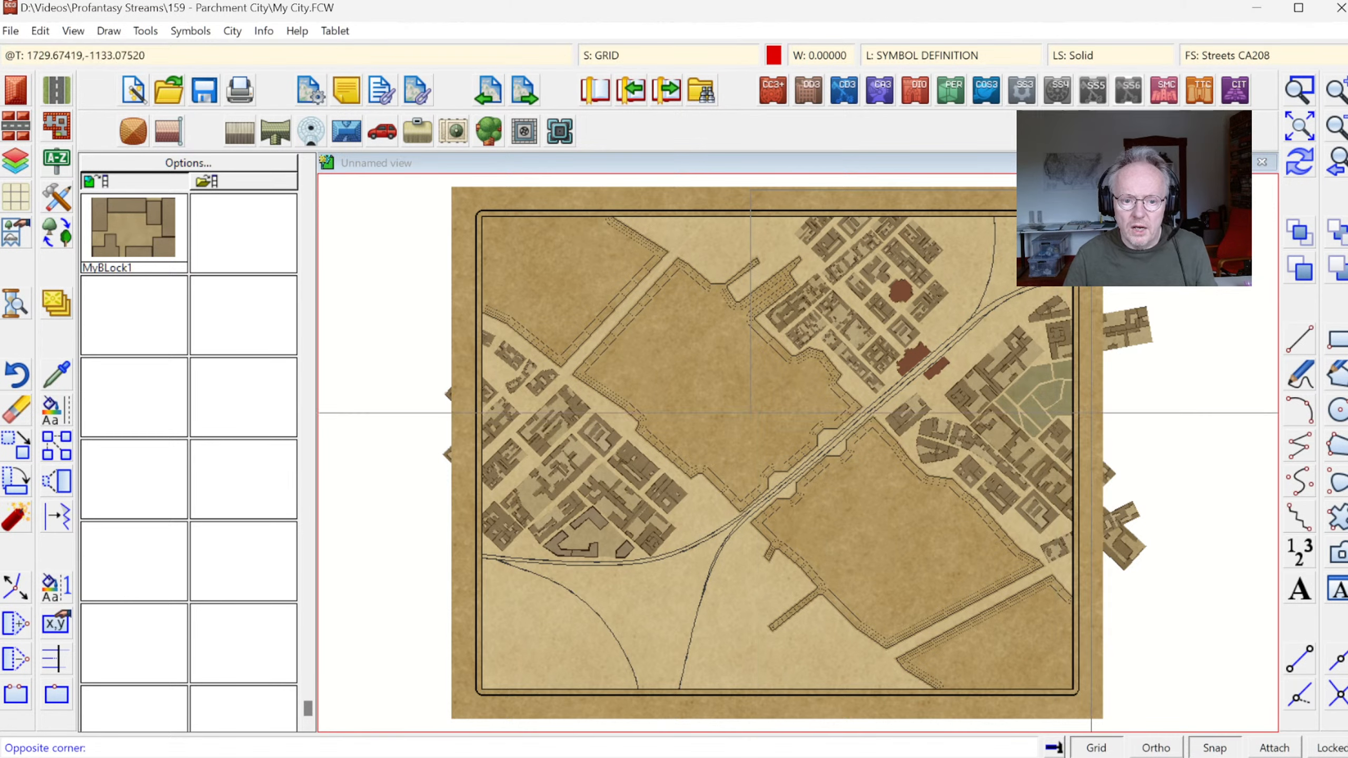
click(1104, 422)
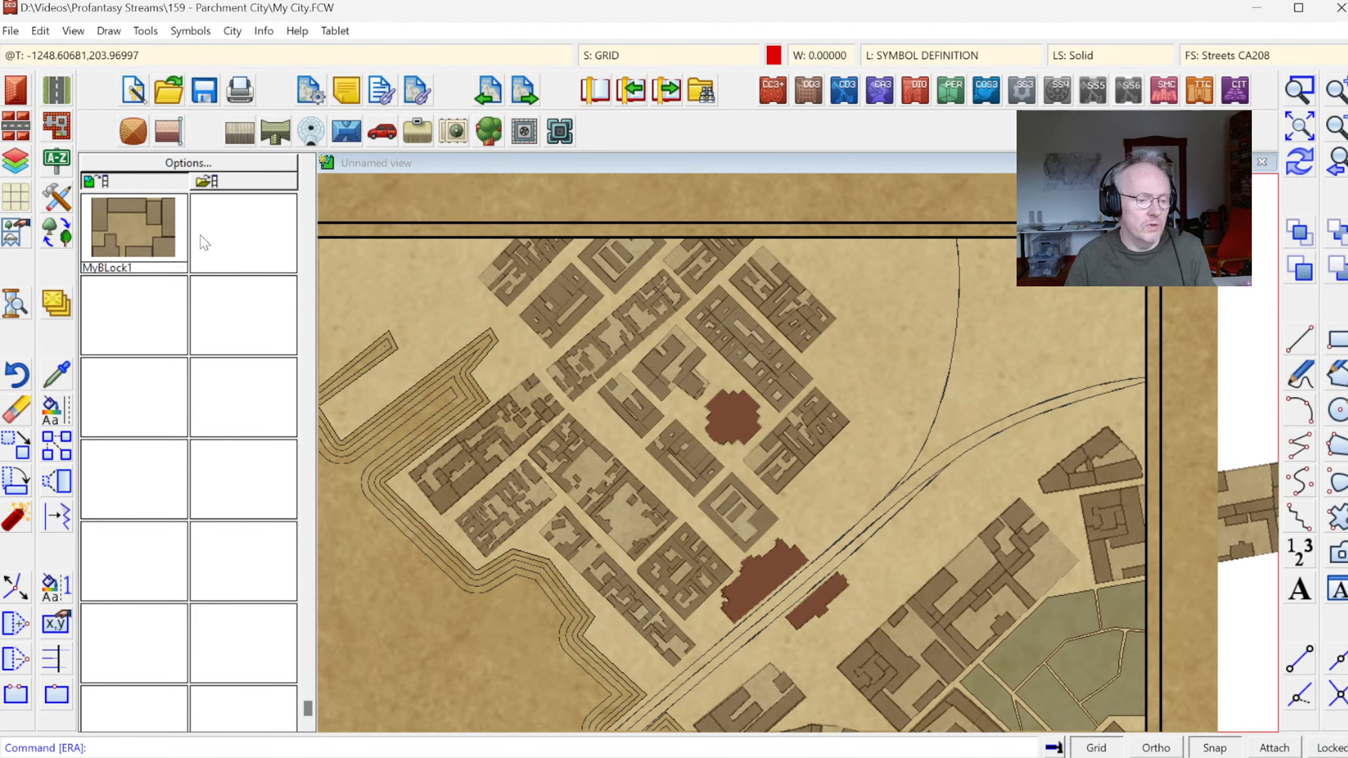
click(58, 198)
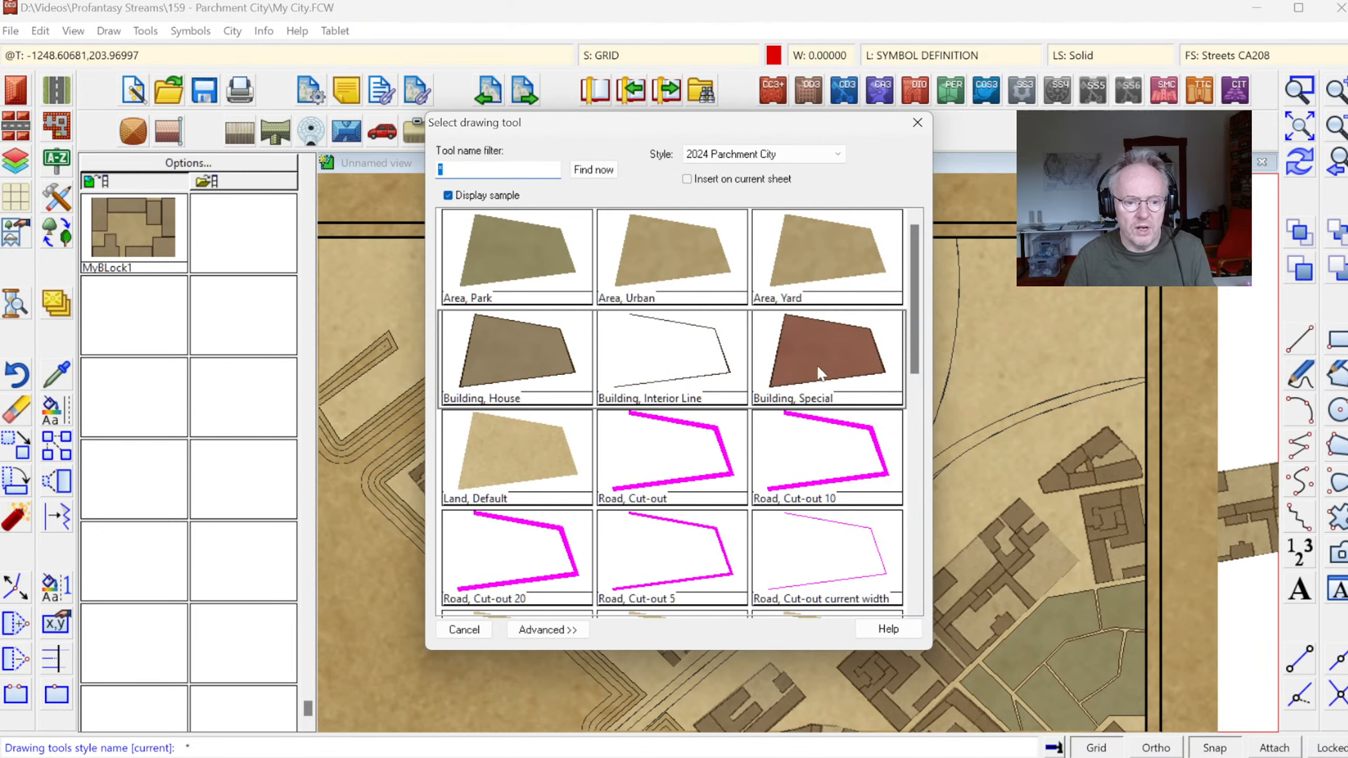
double_click(822, 274)
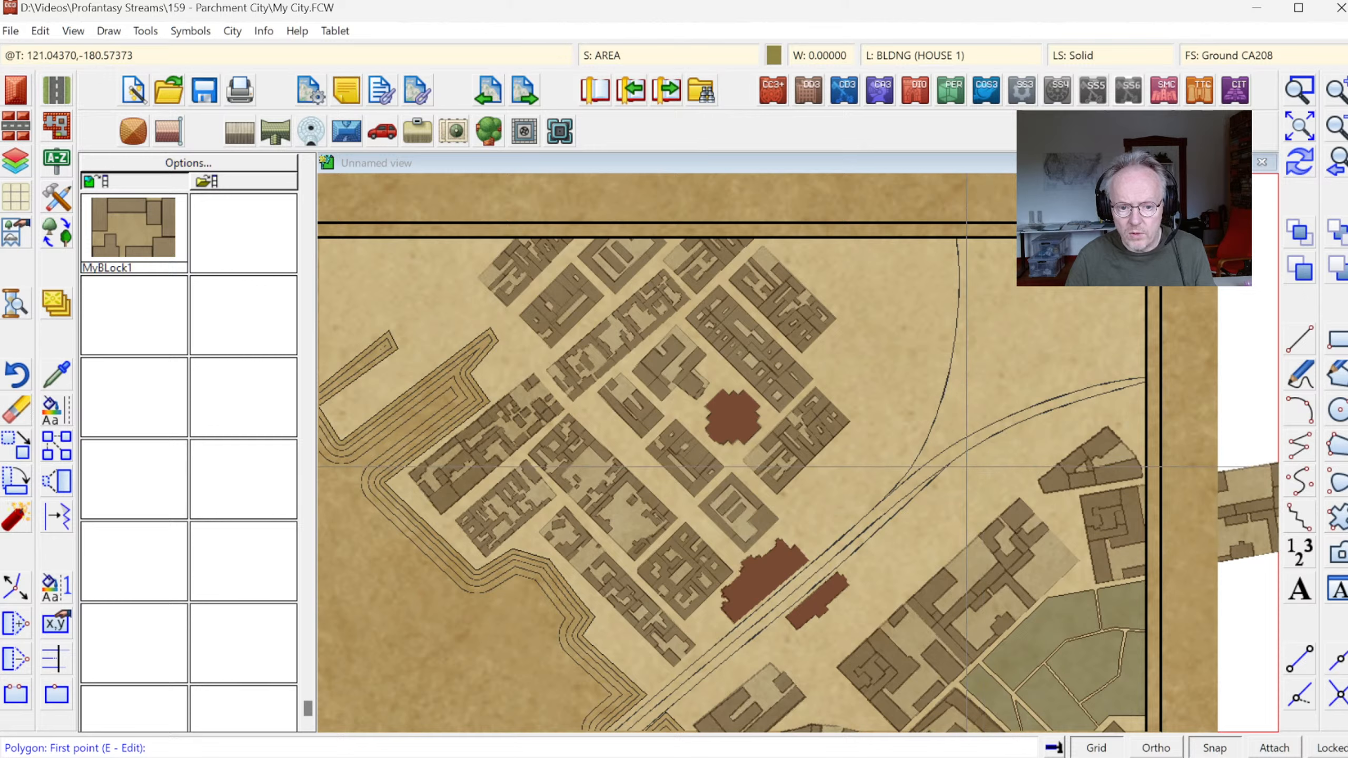
click(961, 457)
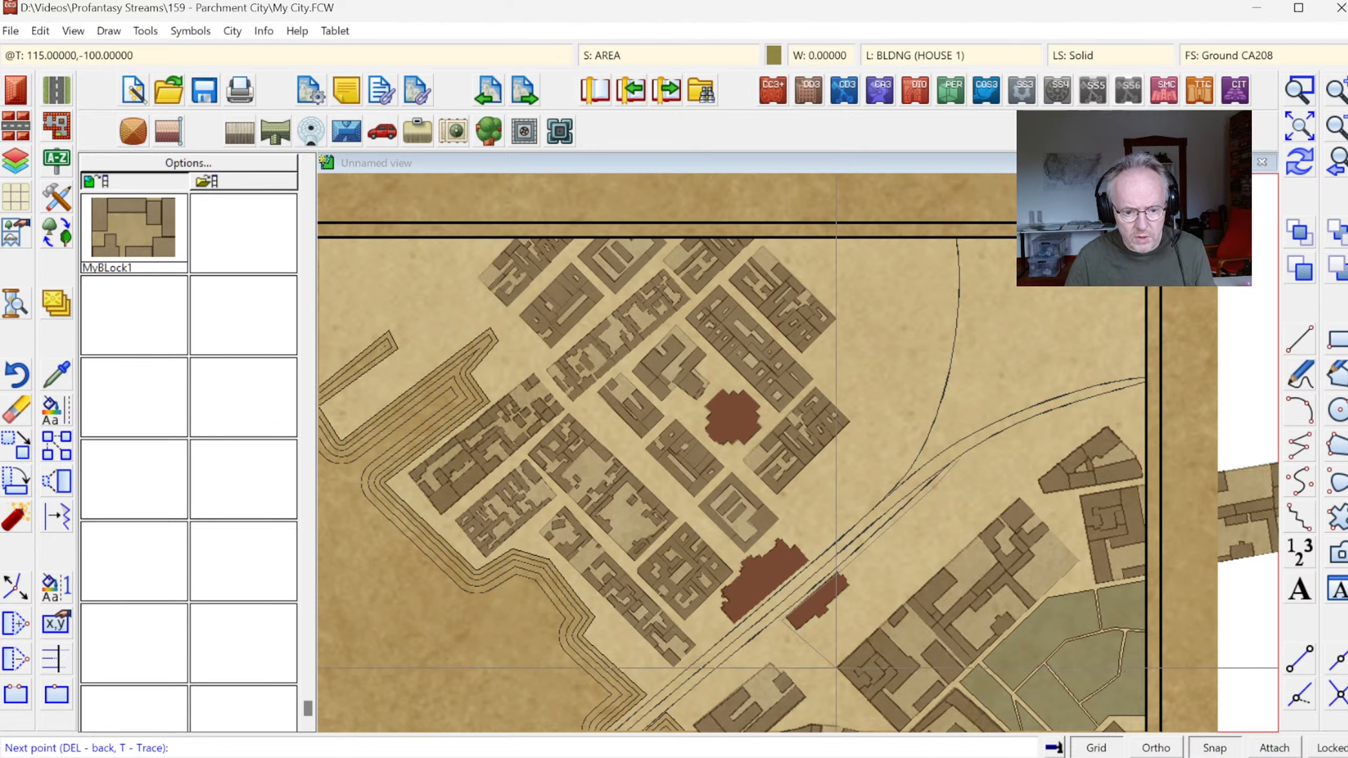
click(829, 660)
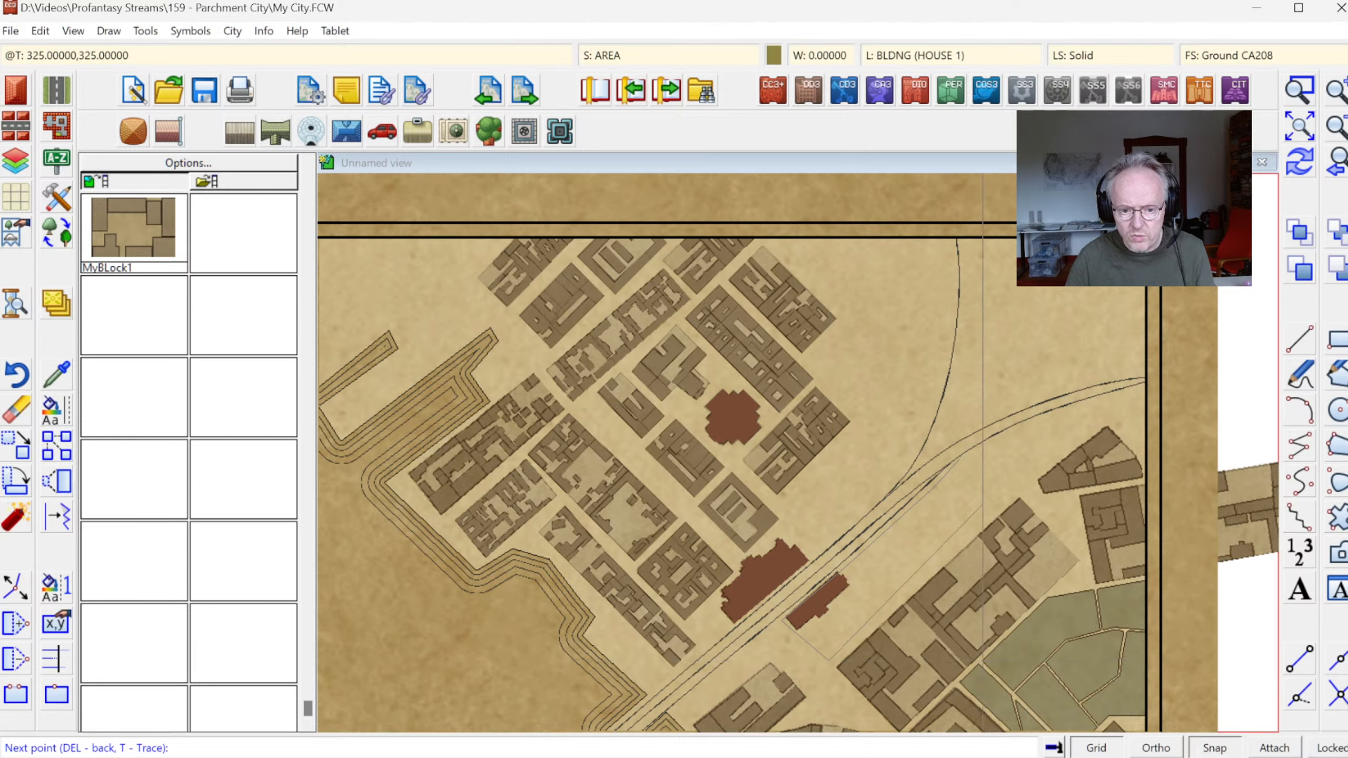
click(1014, 494)
click(950, 462)
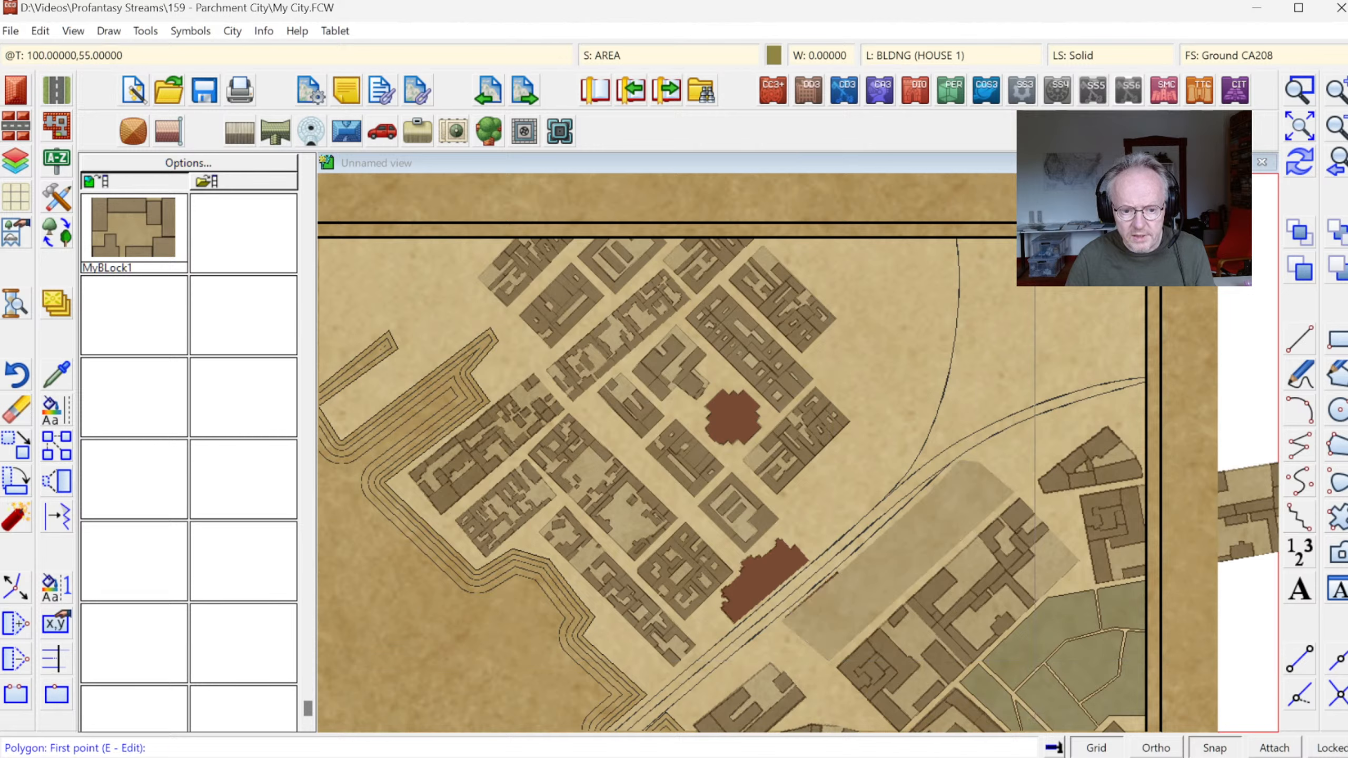
right_click(950, 462)
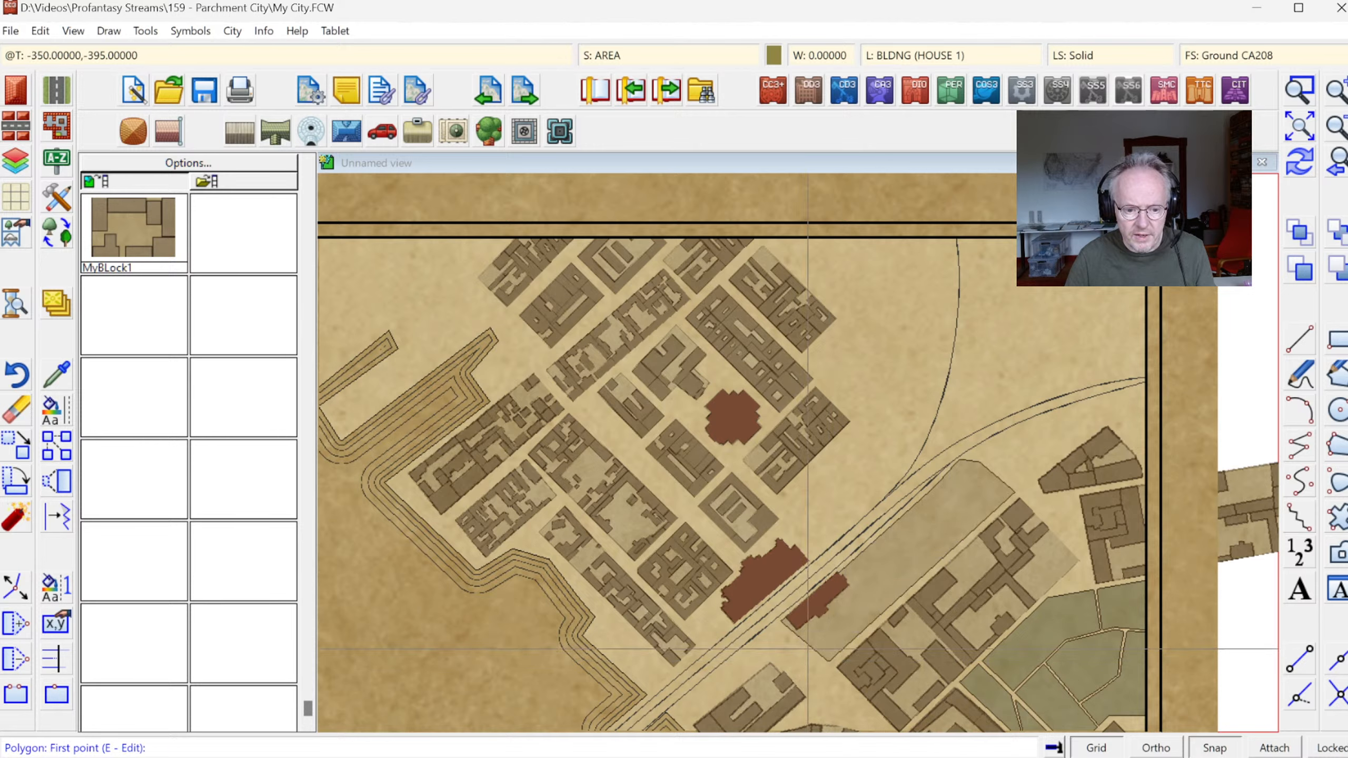
- Draw another Area, Yard polygon farther southwest, between the railway and the next building block
click(678, 710)
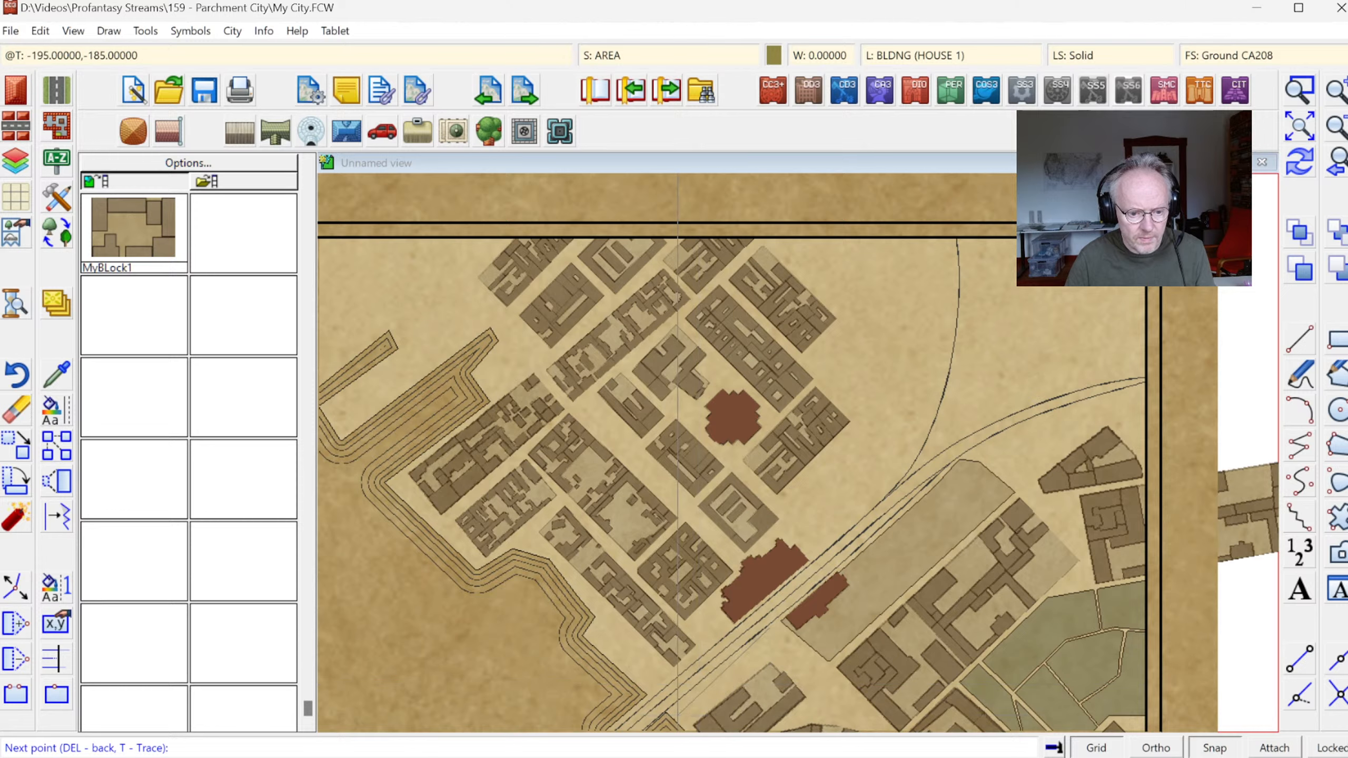
click(689, 721)
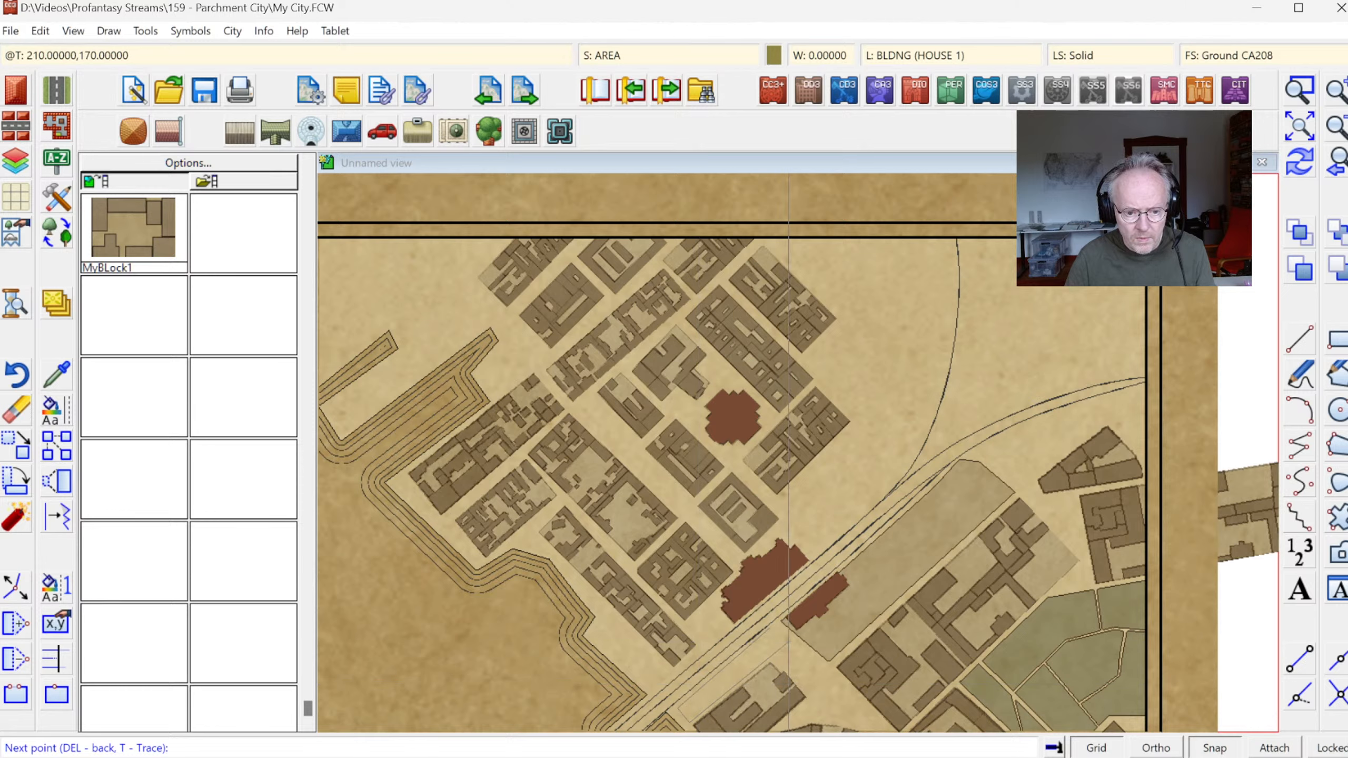
click(783, 642)
right_click(783, 642)
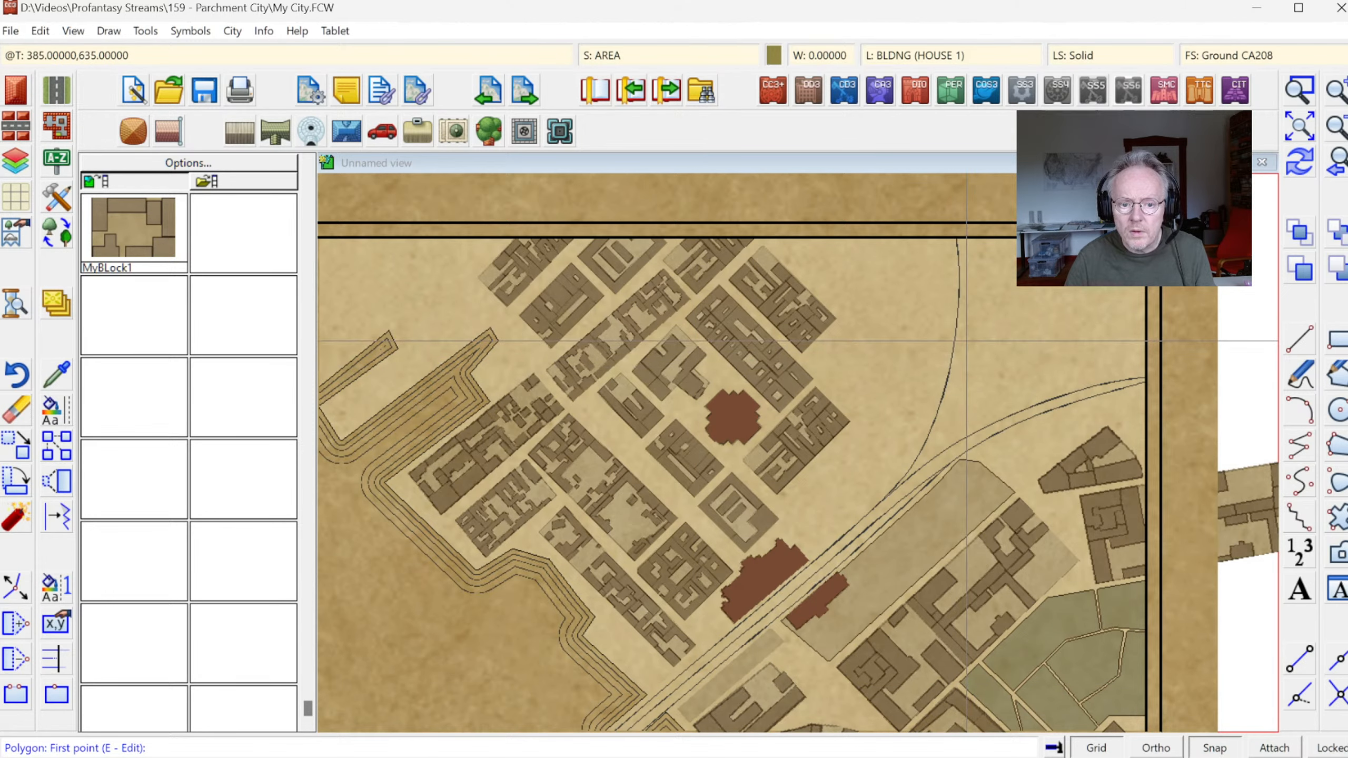
- Draw a triangular yard area where the two rail lines fork and a four-sided yard northwest of the main railway
click(966, 343)
click(942, 435)
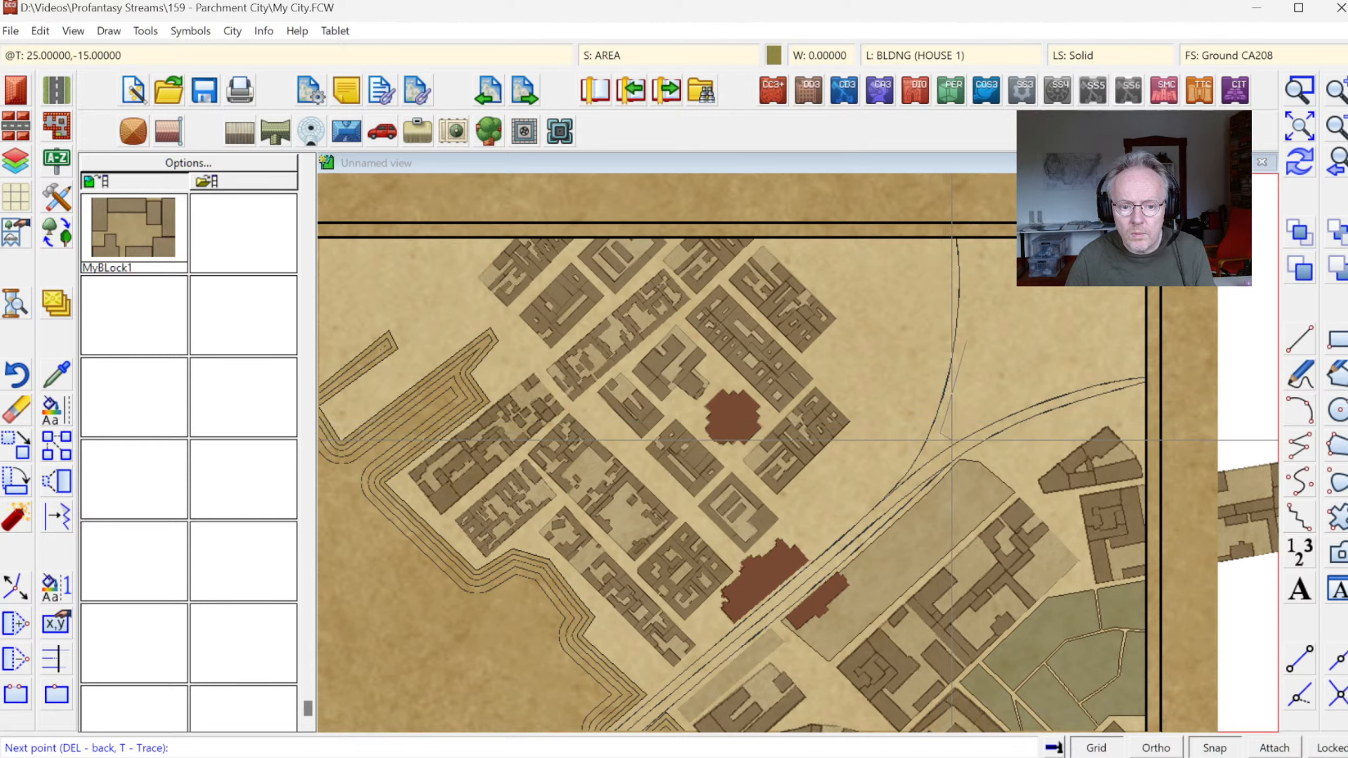
click(1059, 392)
right_click(974, 318)
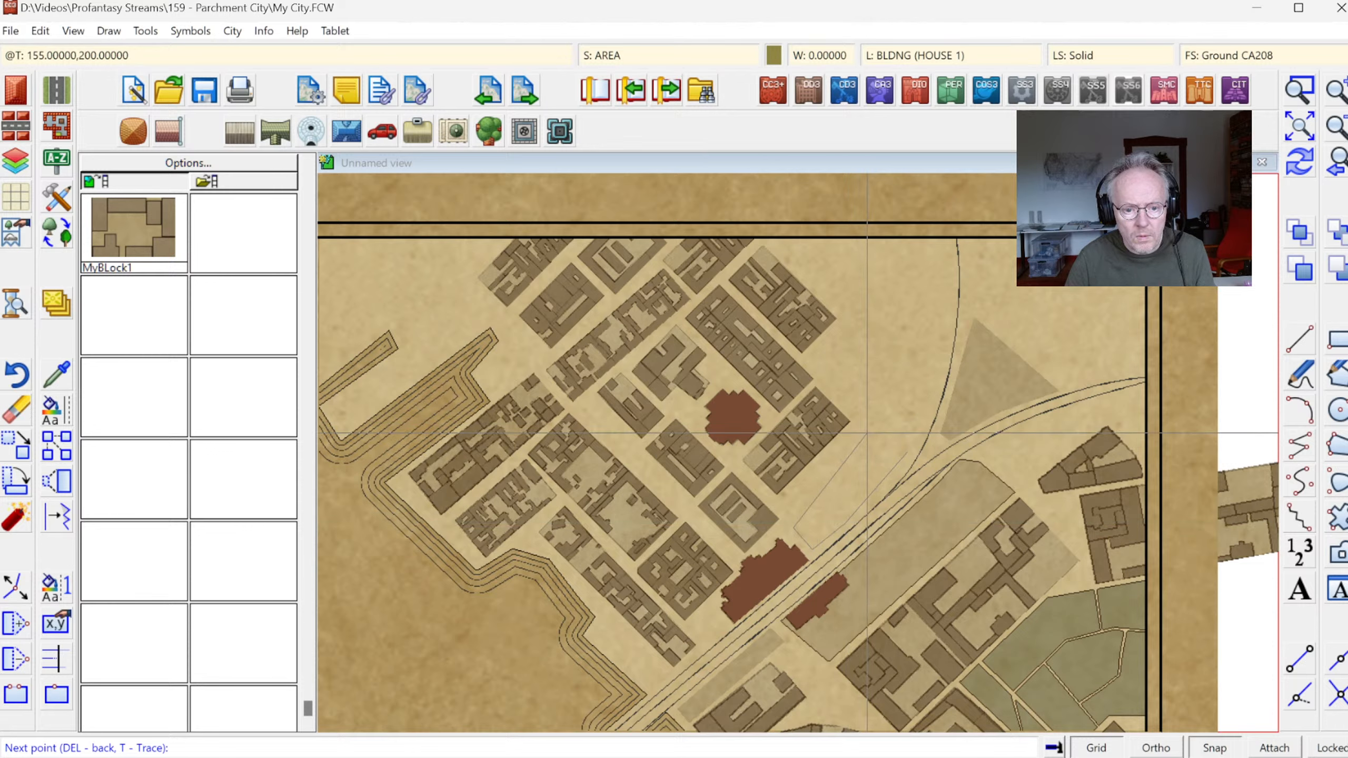
right_click(867, 434)
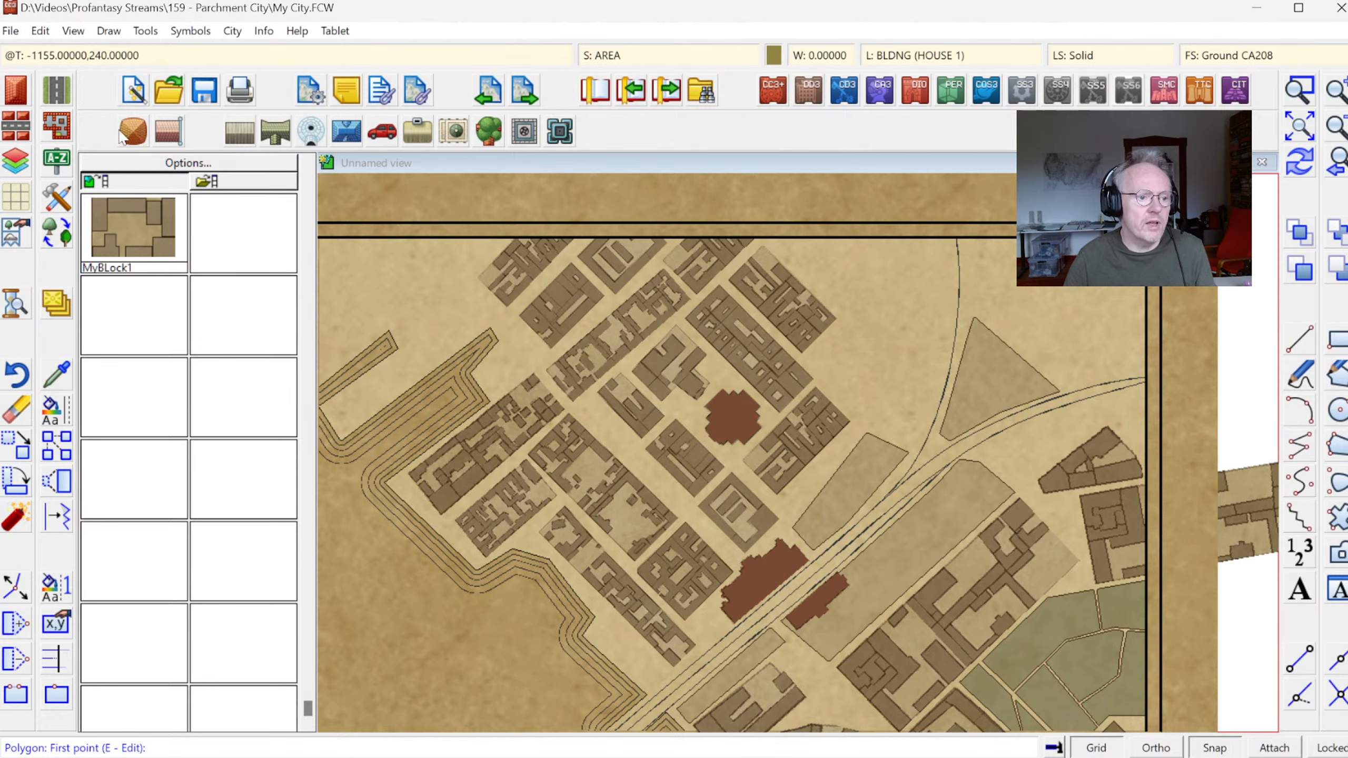
- Draw an Area, Urban polygon along the northern map border, between the building blocks and the curved branch railway
click(57, 209)
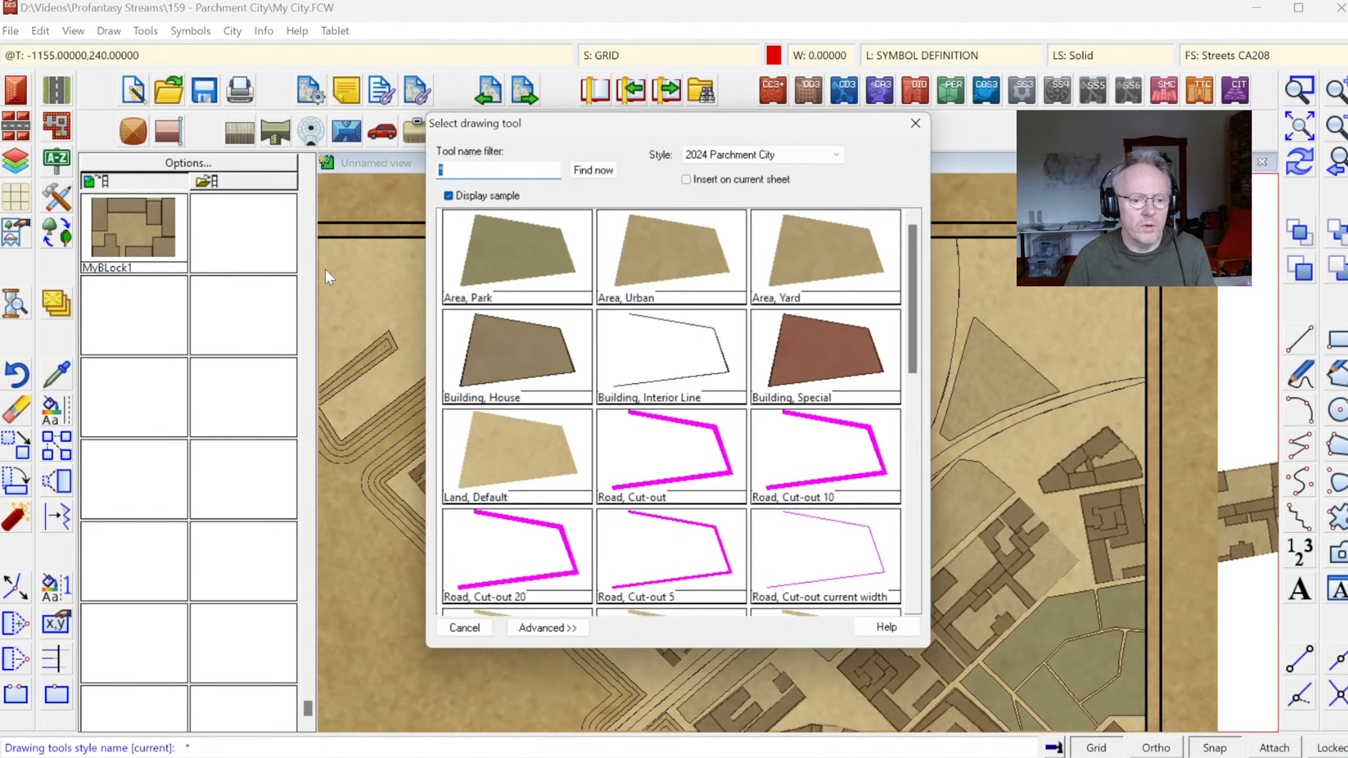
double_click(656, 261)
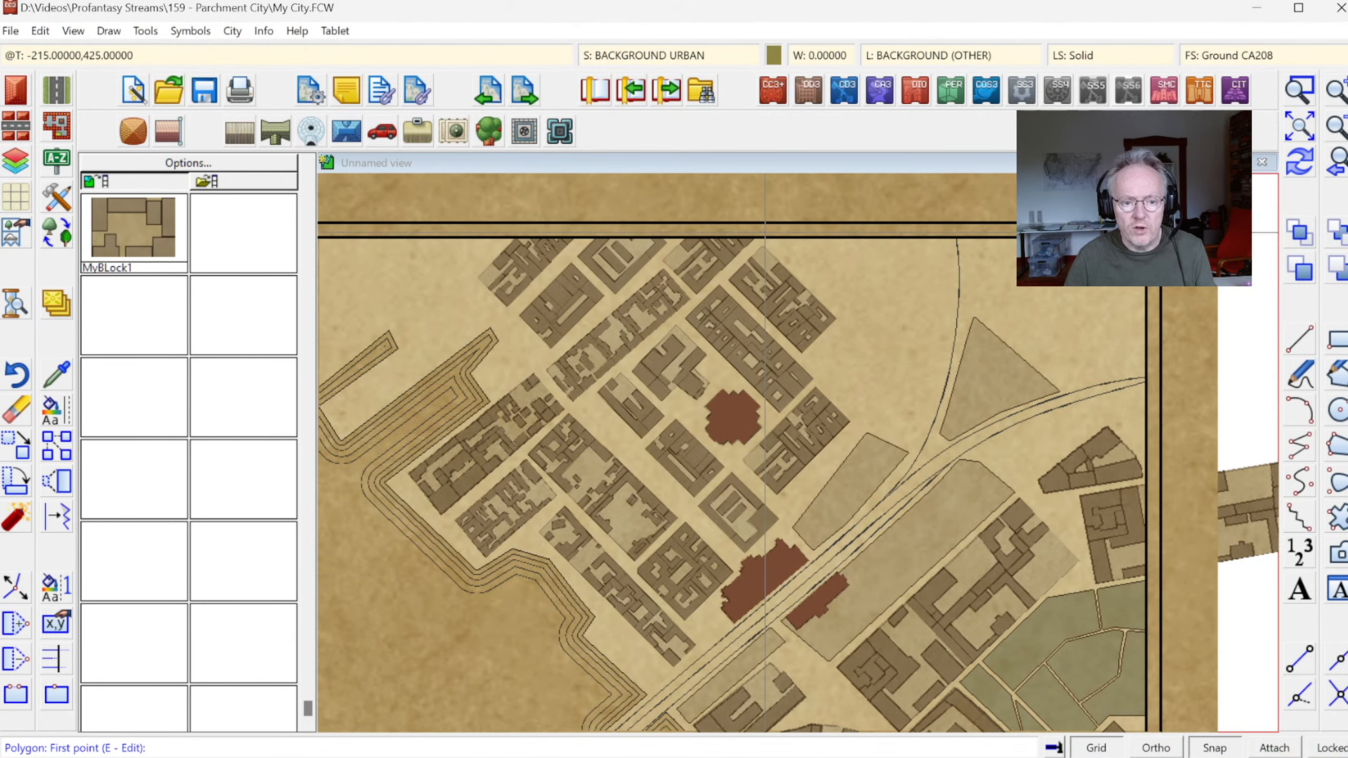
click(768, 239)
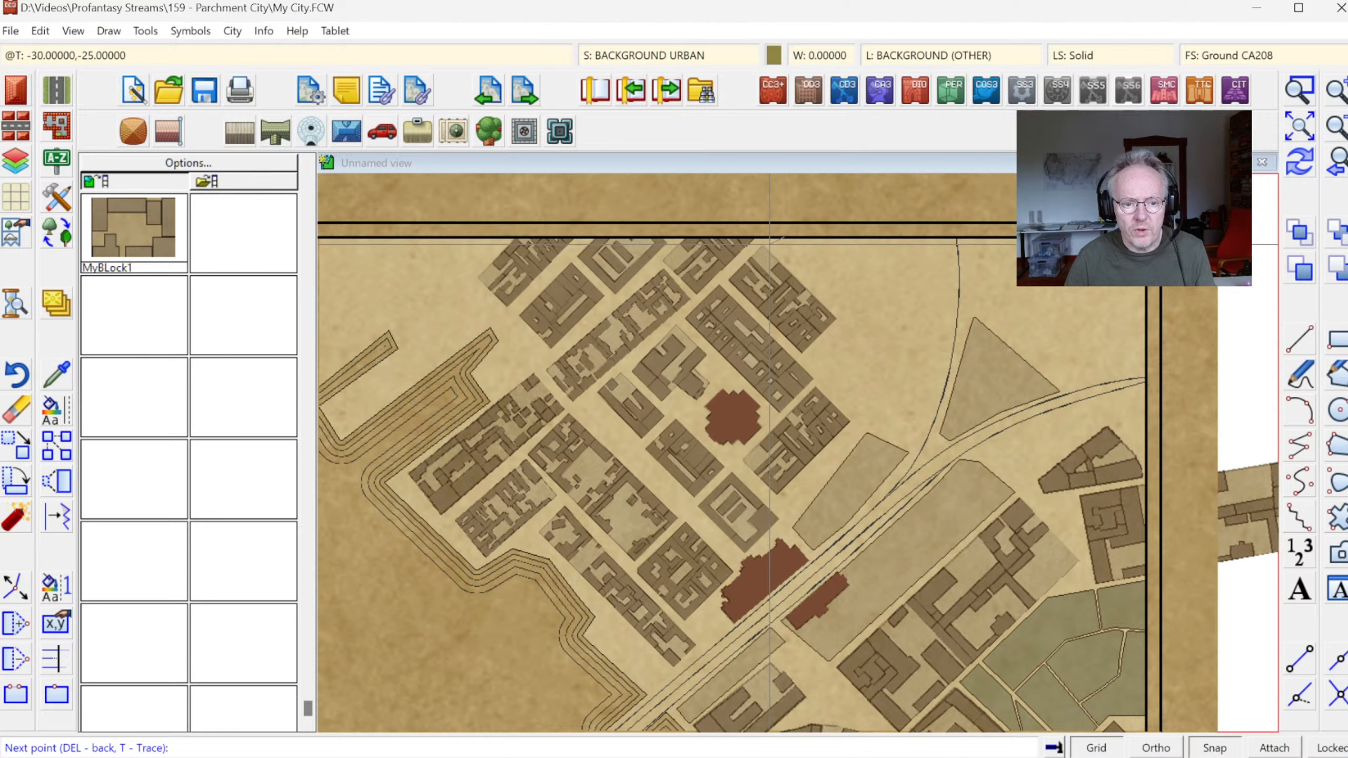
click(852, 321)
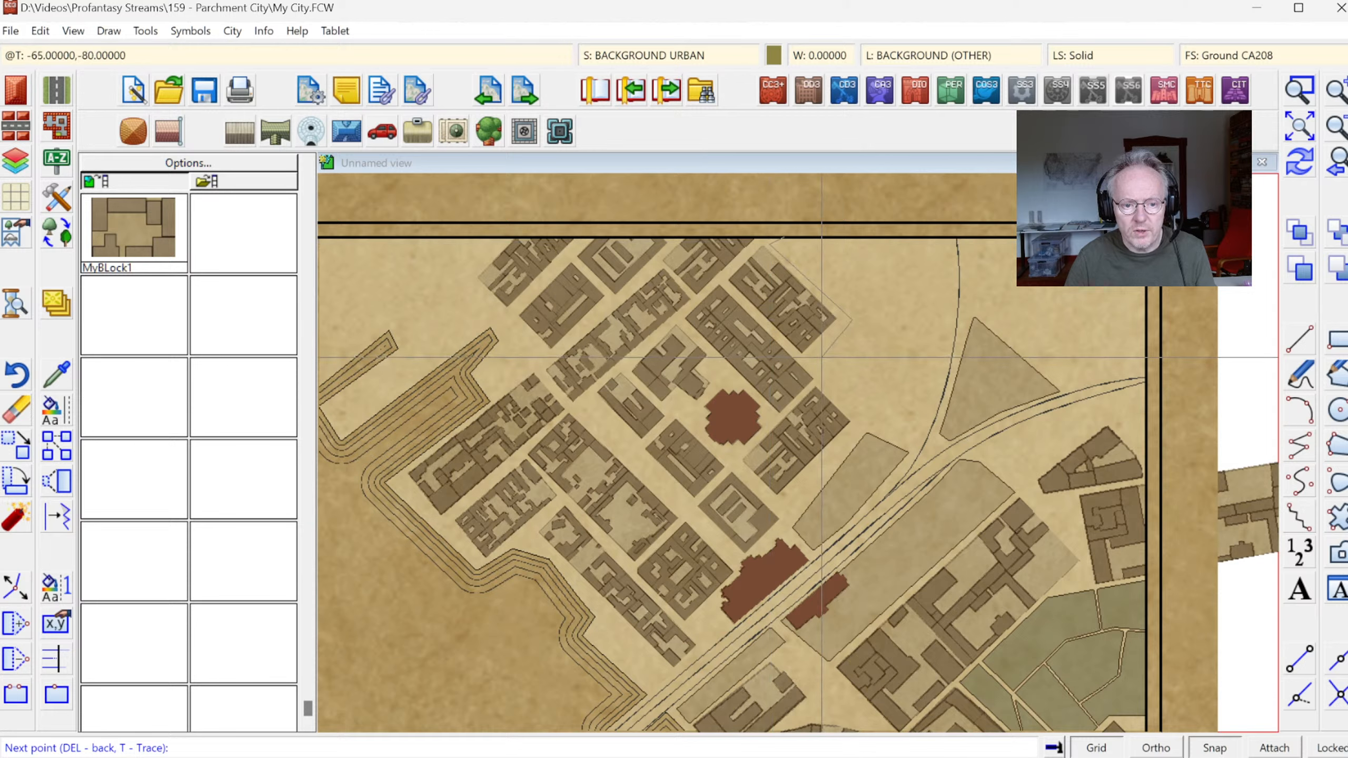
click(807, 364)
click(854, 416)
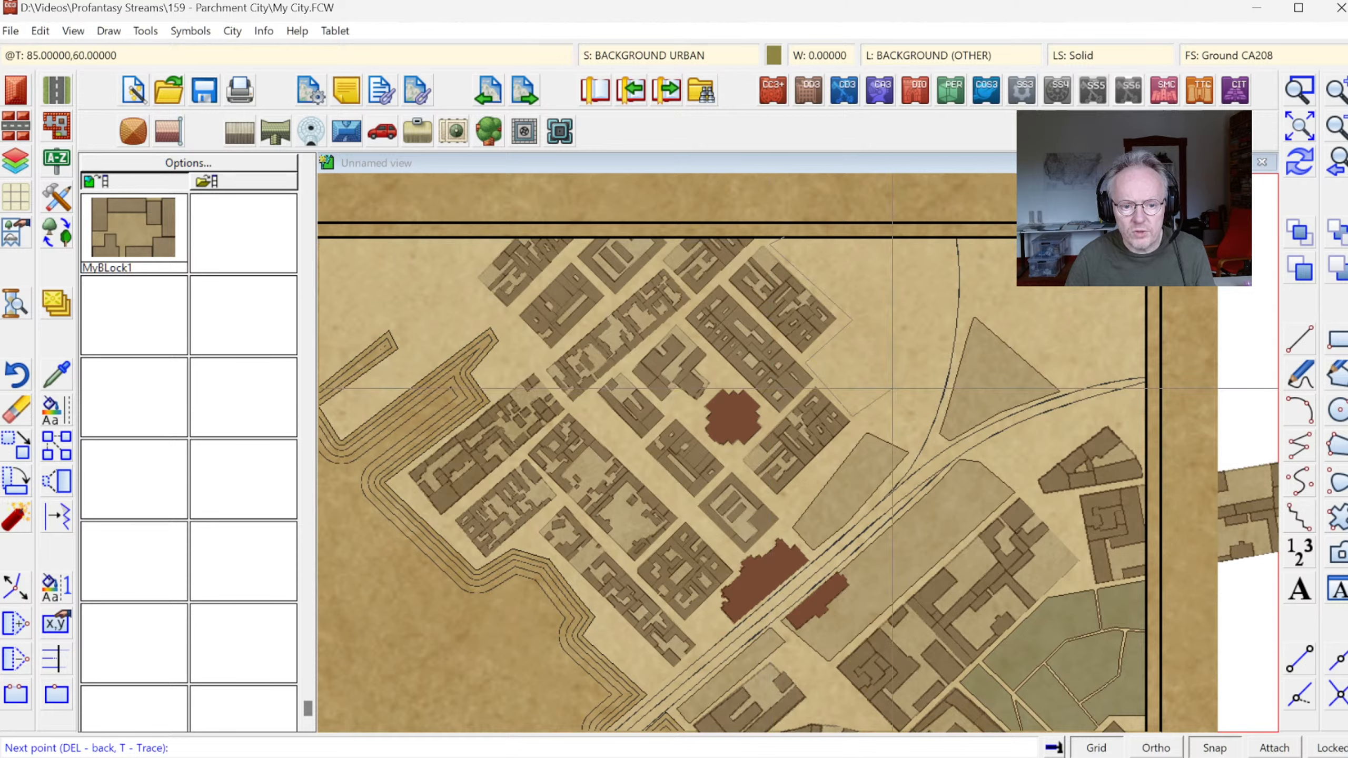
click(922, 352)
click(931, 333)
click(943, 282)
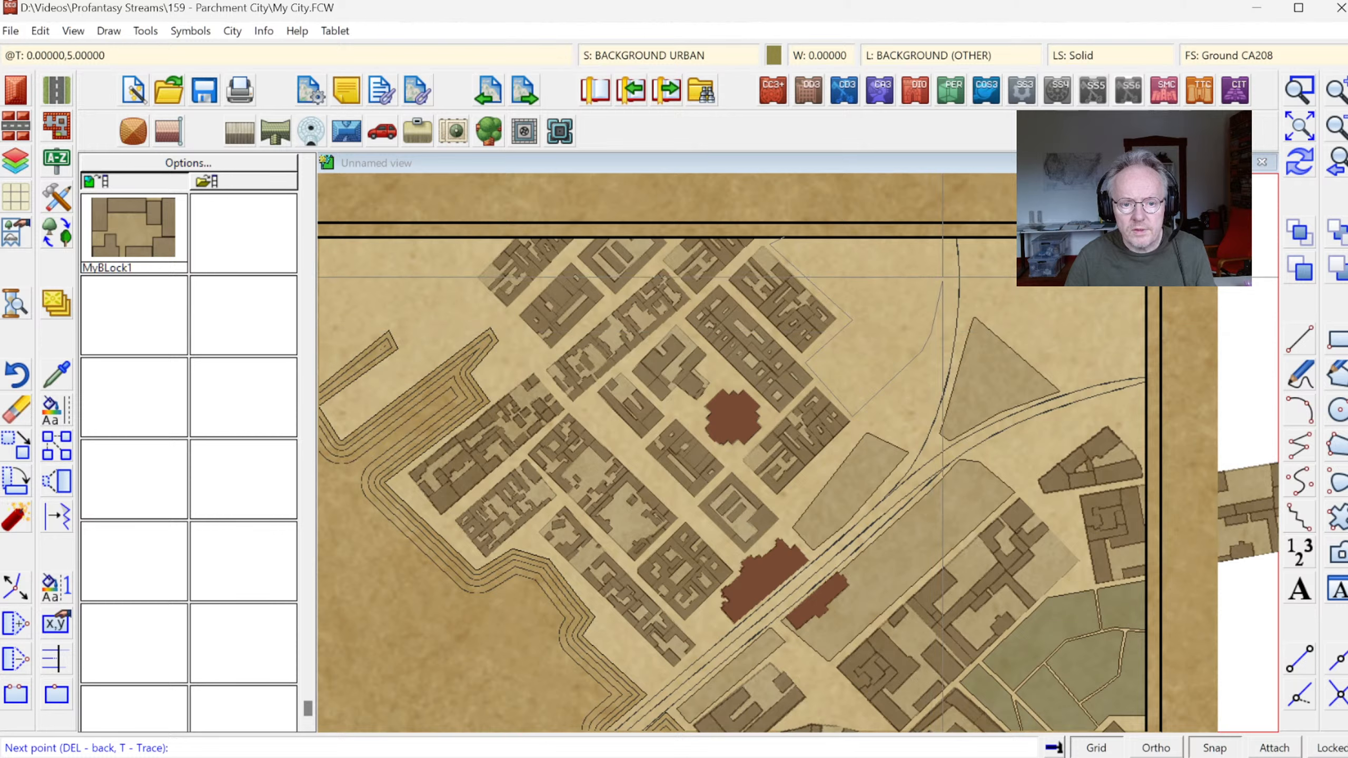
click(940, 238)
right_click(941, 238)
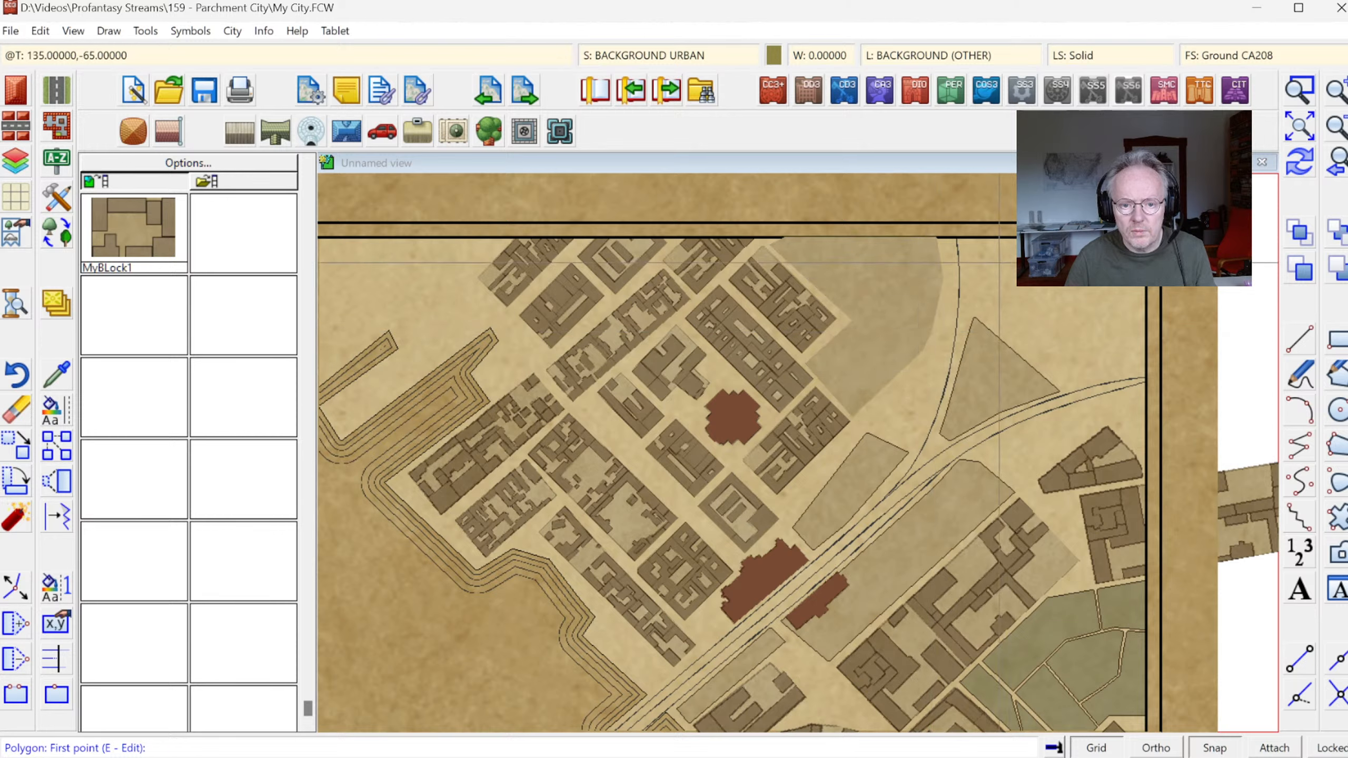
- Draw another urban area filling the map's northeast corner between the two rail lines and the map border
click(971, 238)
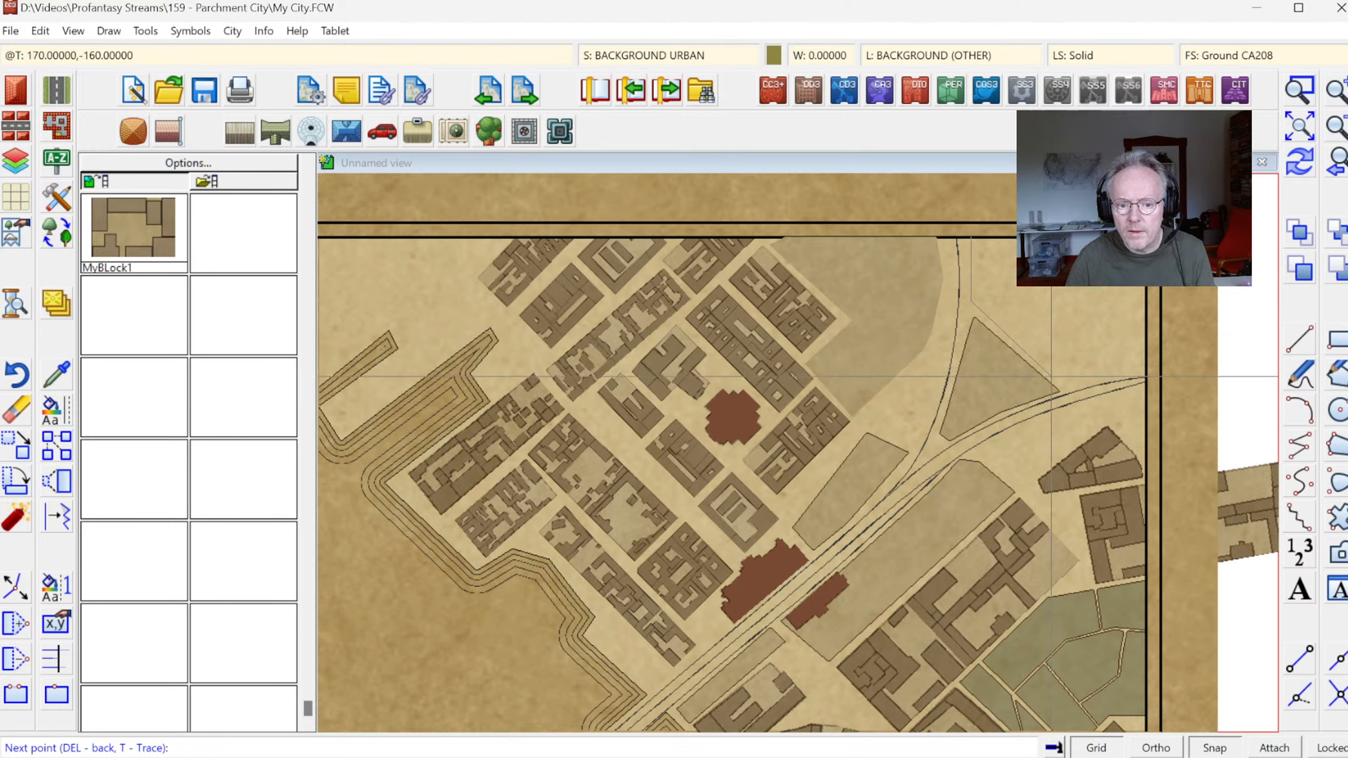
click(1064, 381)
click(1145, 370)
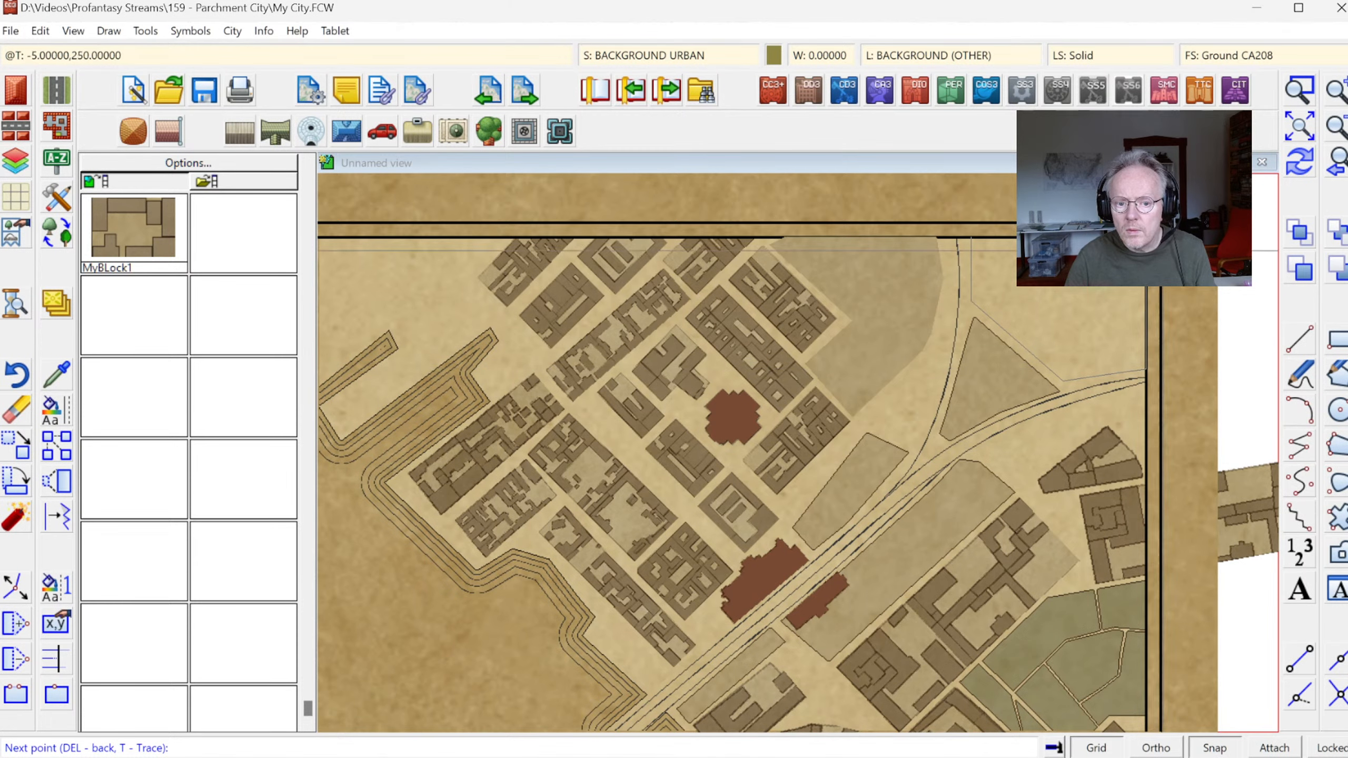
click(1146, 238)
right_click(1146, 237)
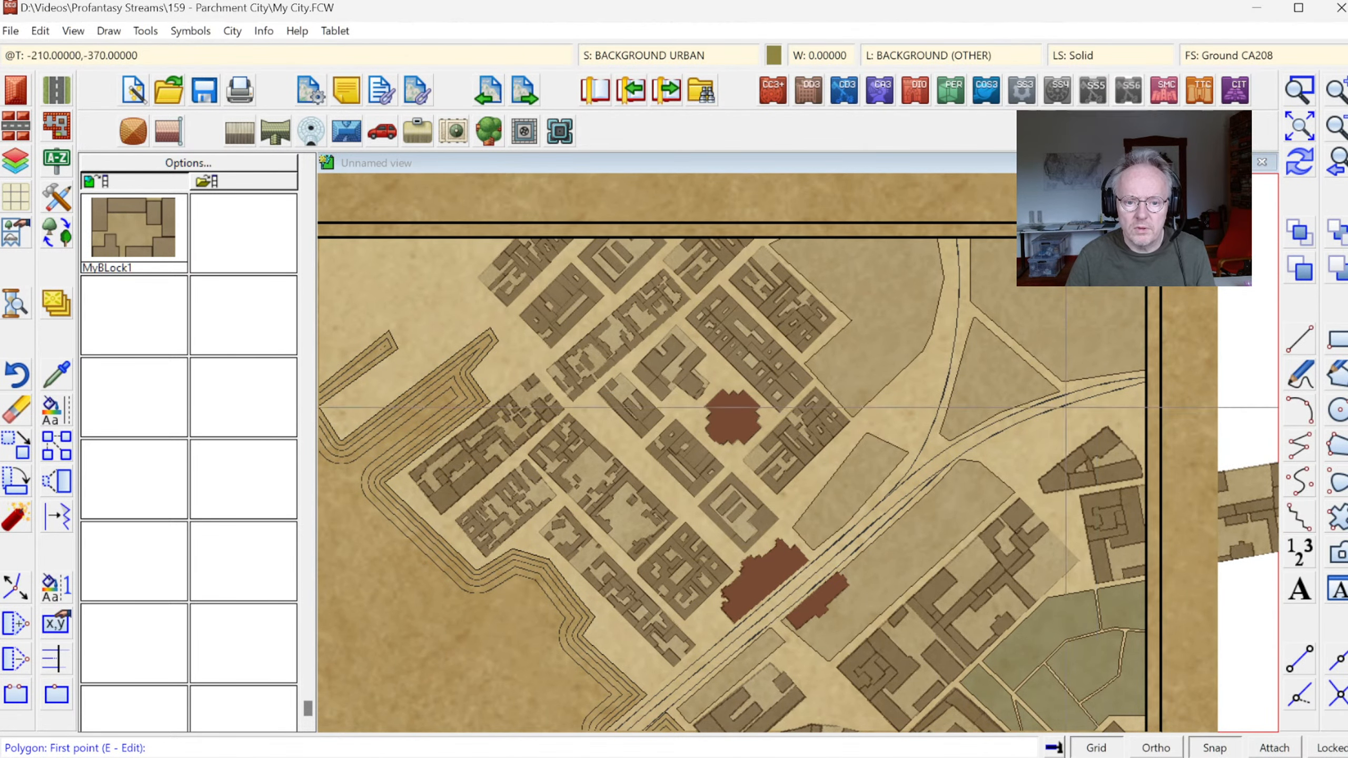
- Switch back to the CA208 symbols and pick Block 01 with normal scale and rotation for the open ground at the northern harbor
click(1293, 132)
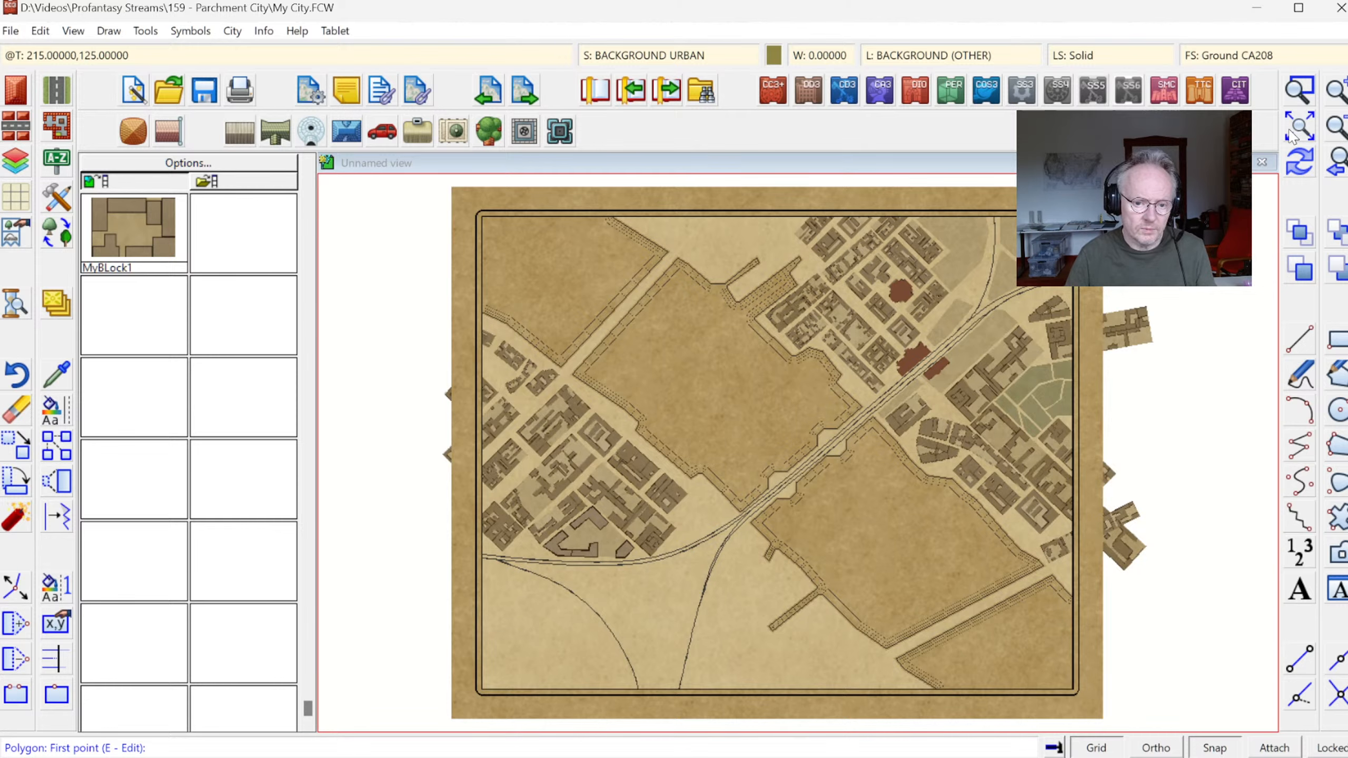
click(1299, 90)
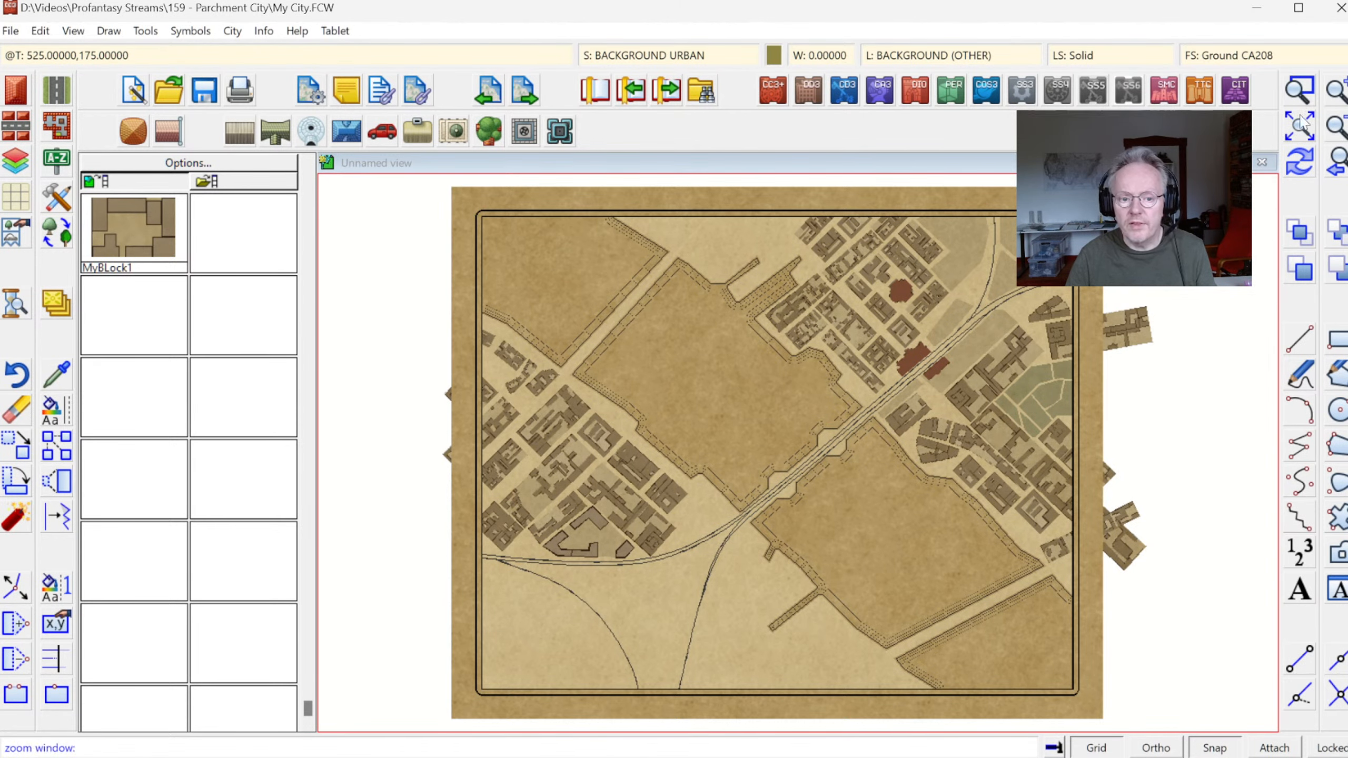
click(601, 191)
click(926, 406)
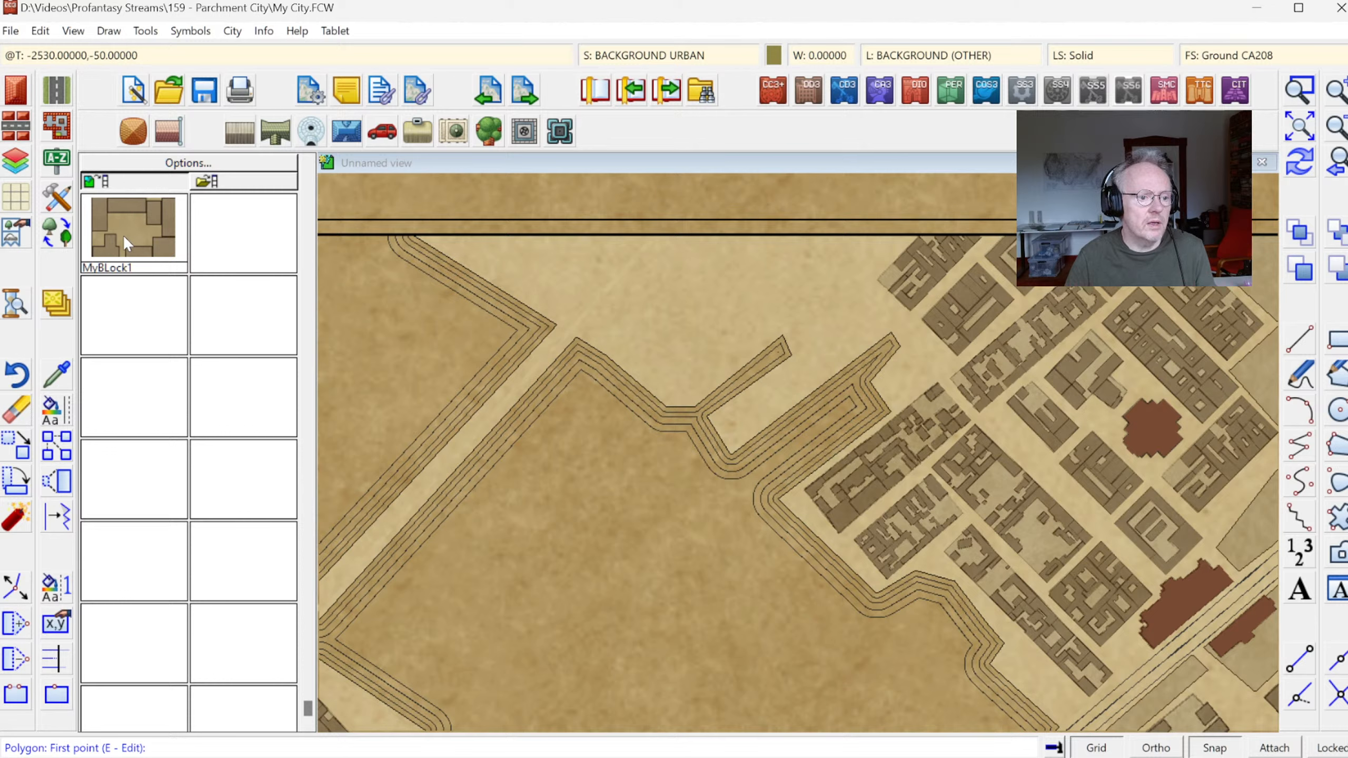
click(159, 183)
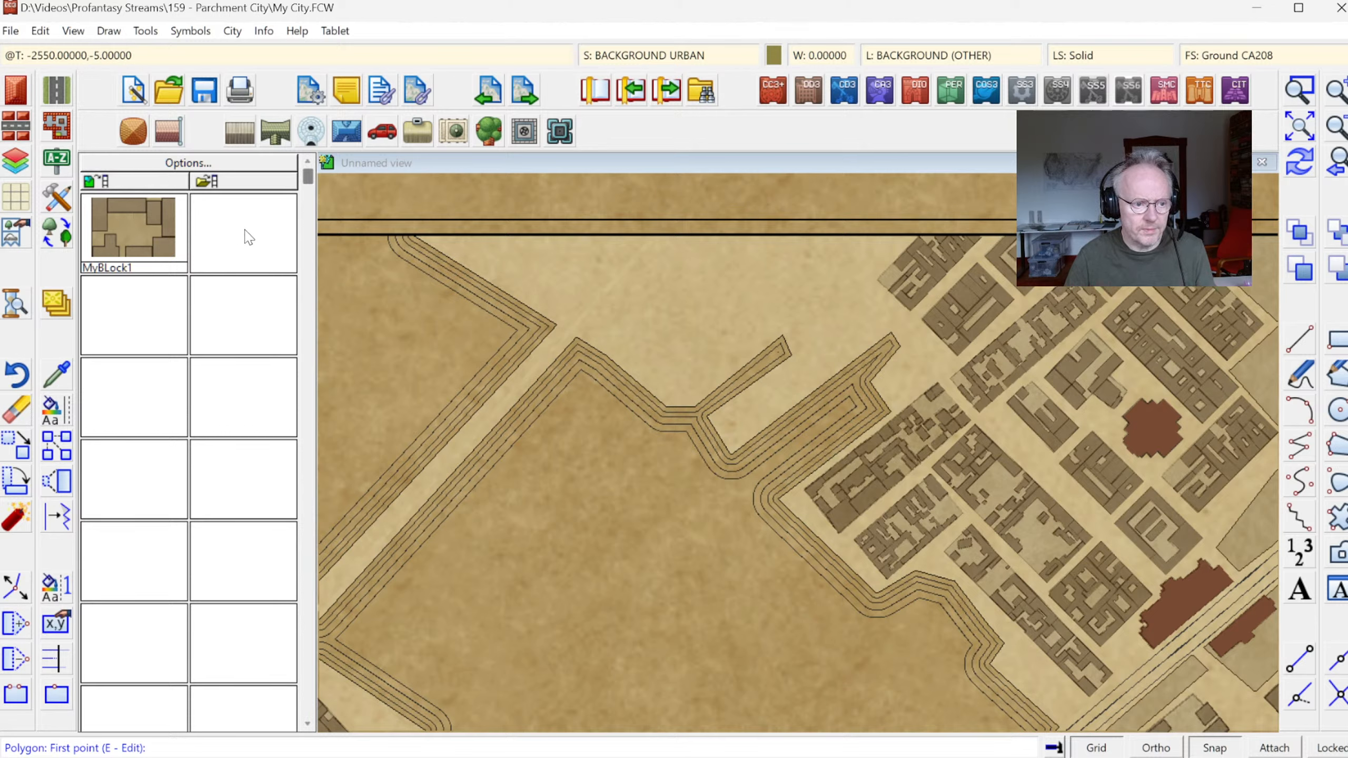
click(159, 182)
click(159, 182)
click(159, 182)
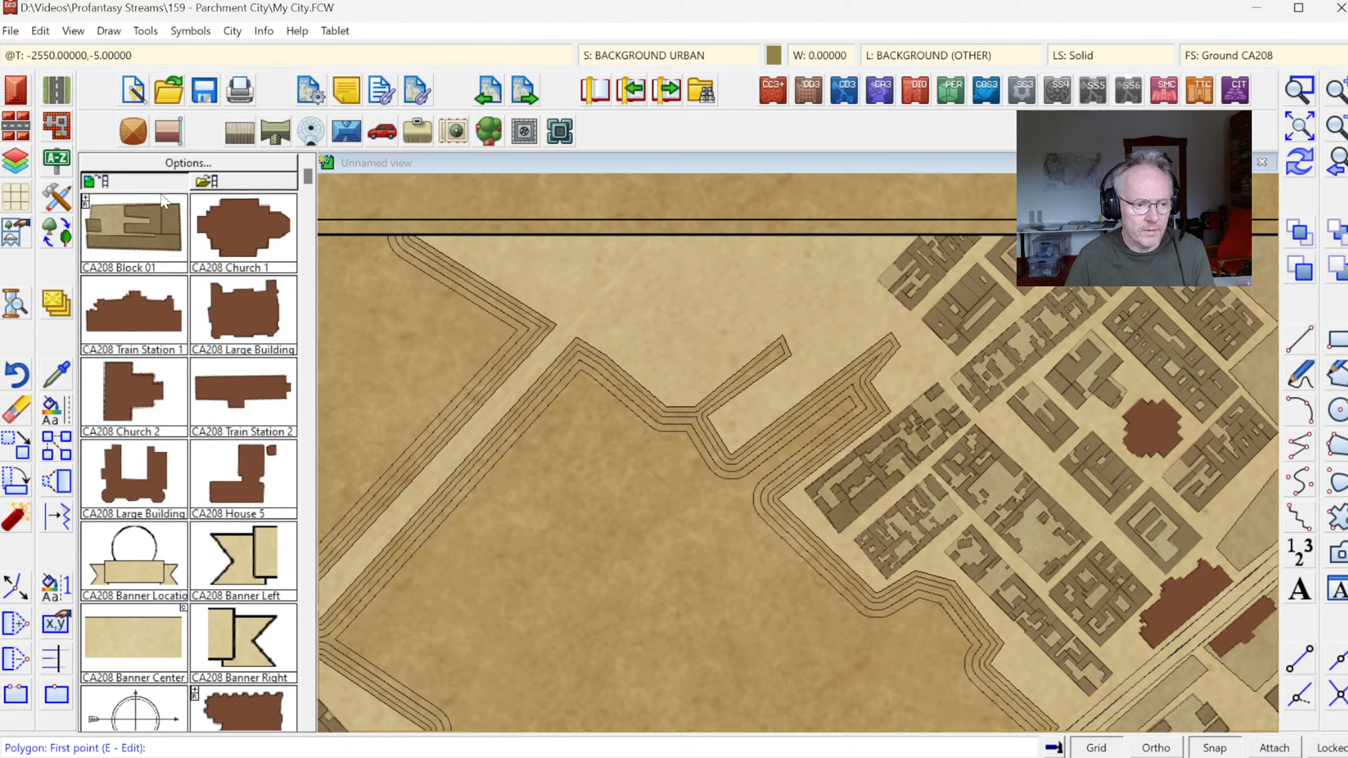
click(159, 236)
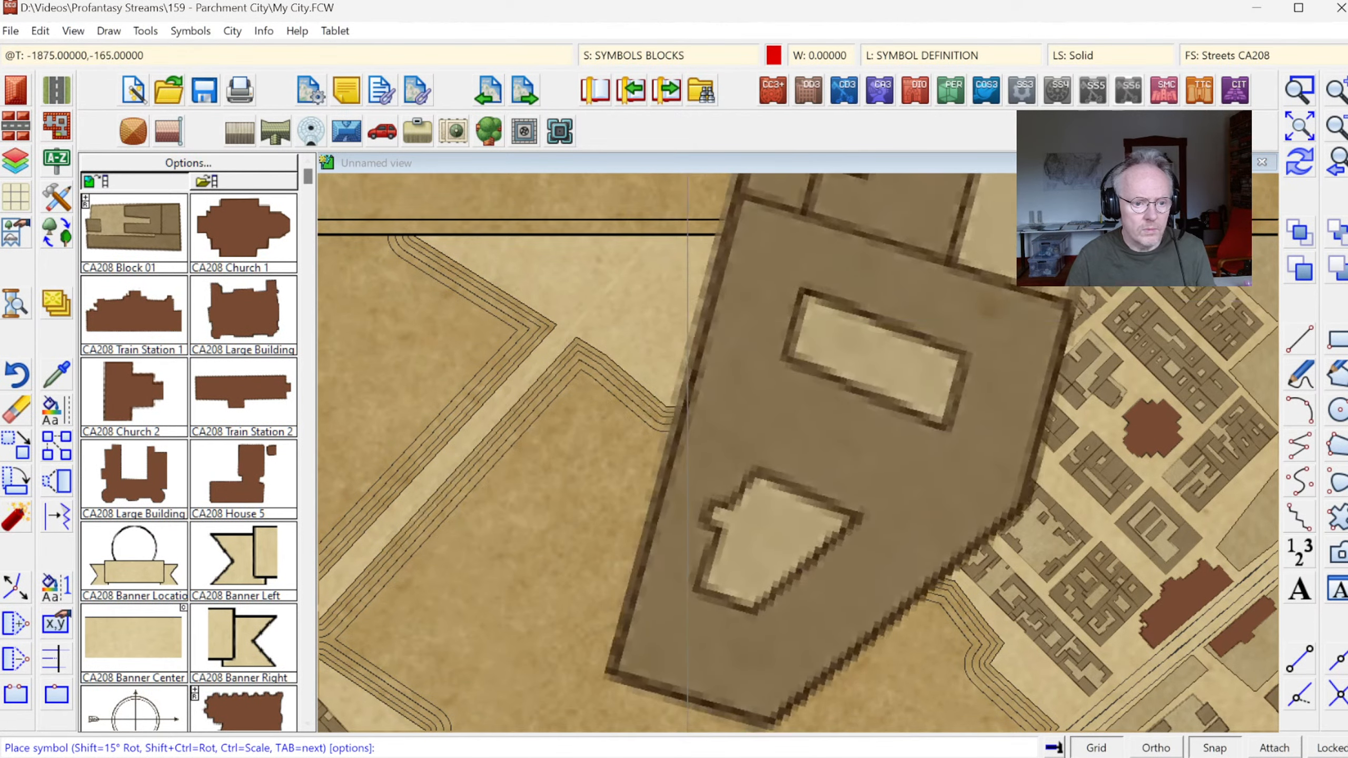
right_click(678, 321)
click(759, 358)
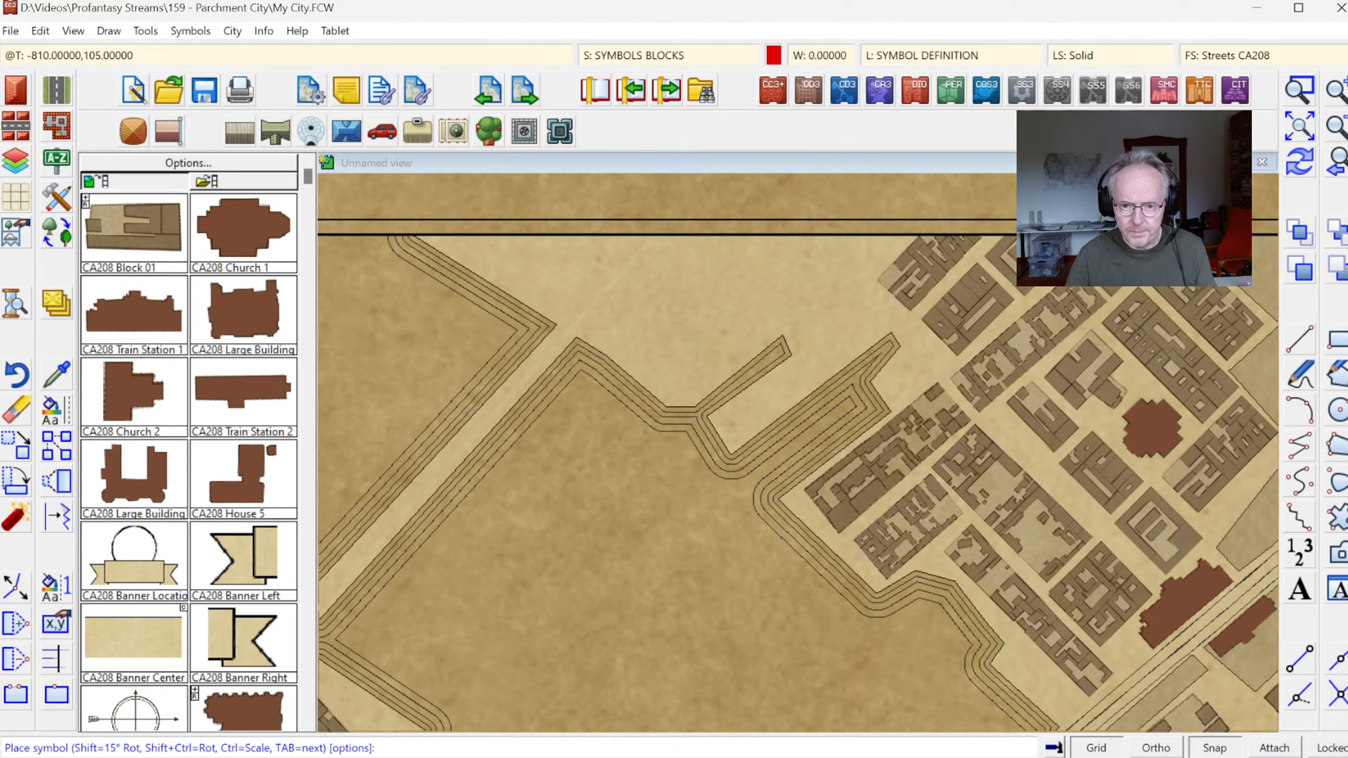
- Place CA208 city blocks on the open ground along the northern waterfront and beside the narrow pier
click(1336, 128)
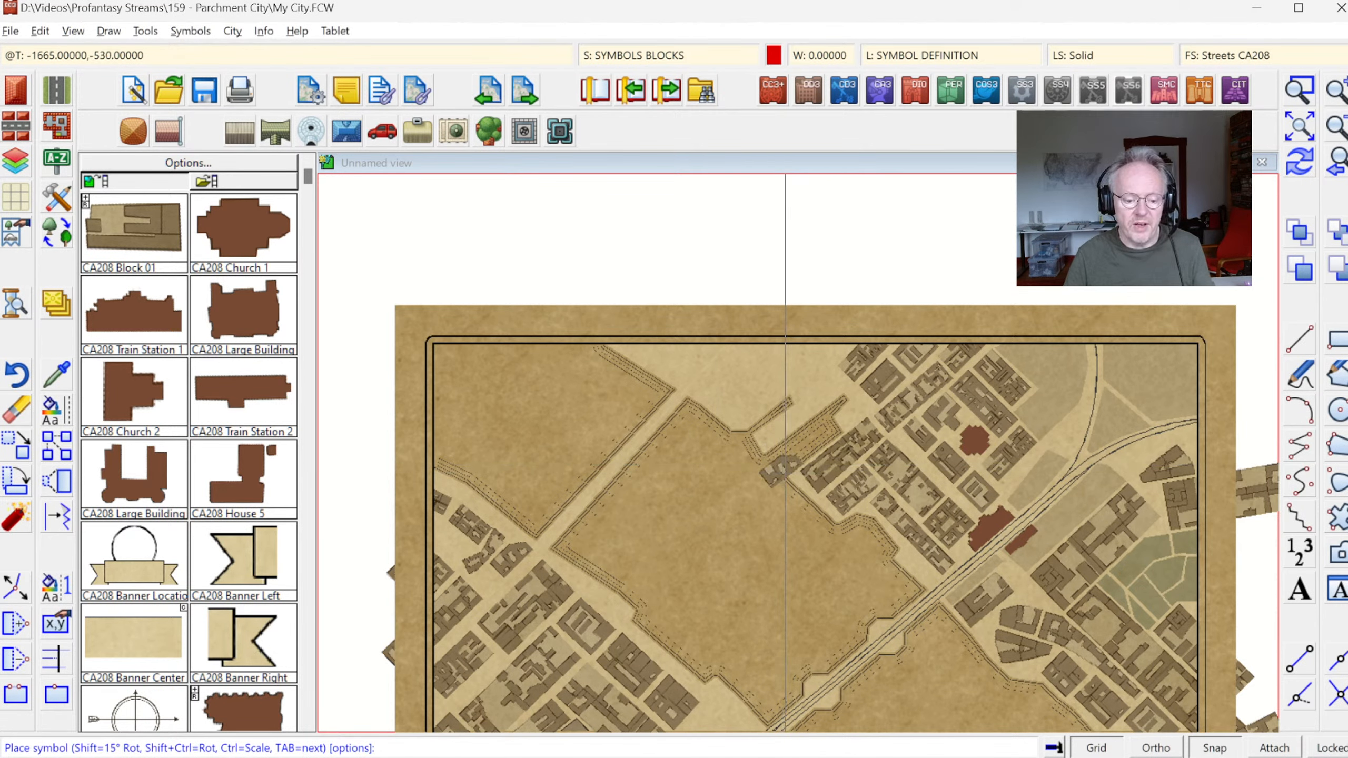
click(1300, 90)
click(587, 316)
click(923, 485)
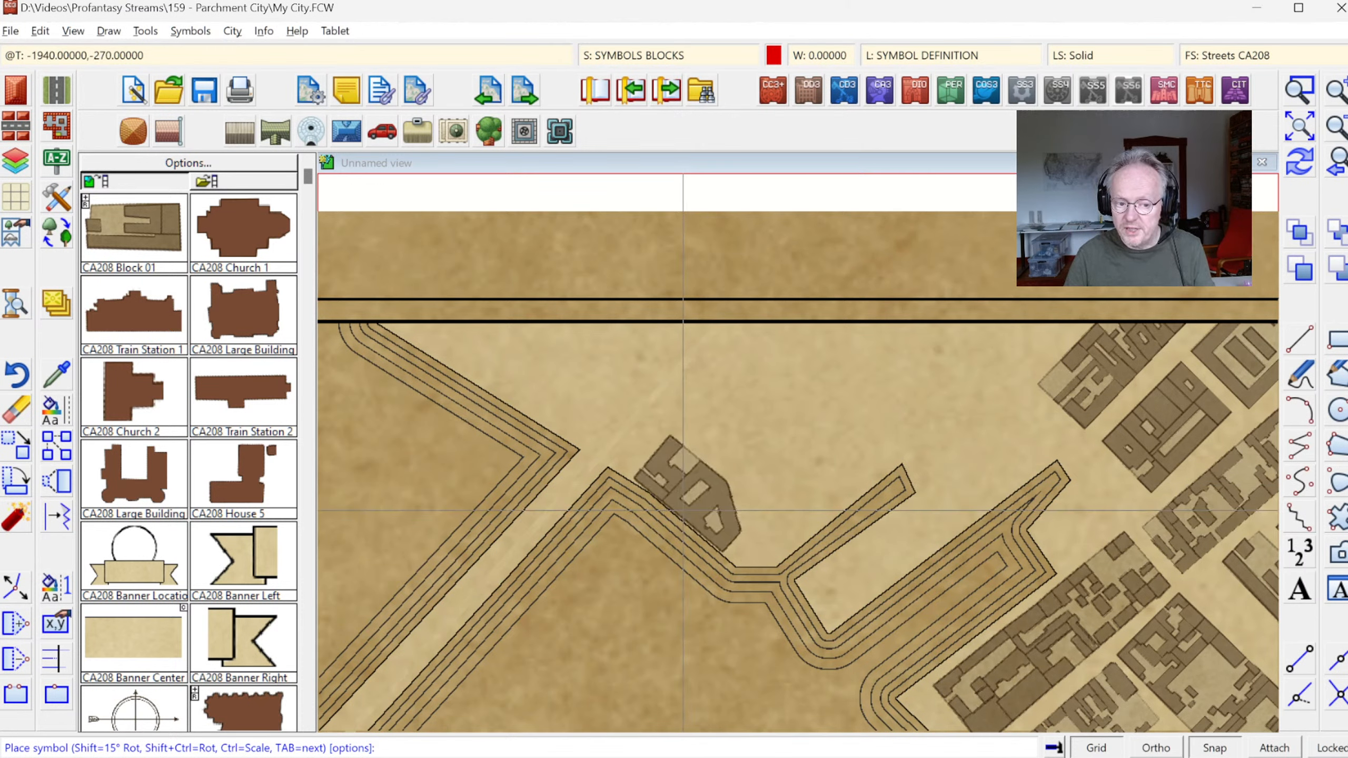
click(683, 510)
click(690, 499)
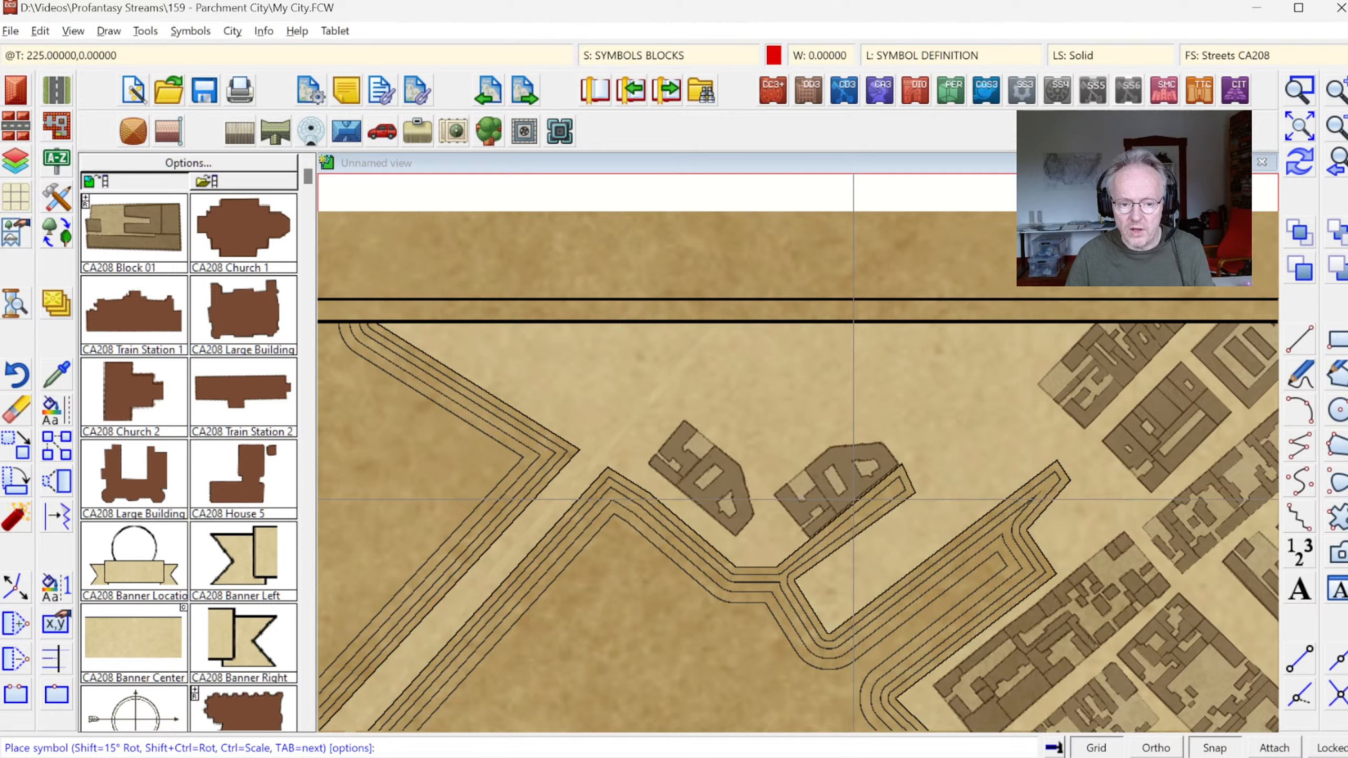
click(854, 499)
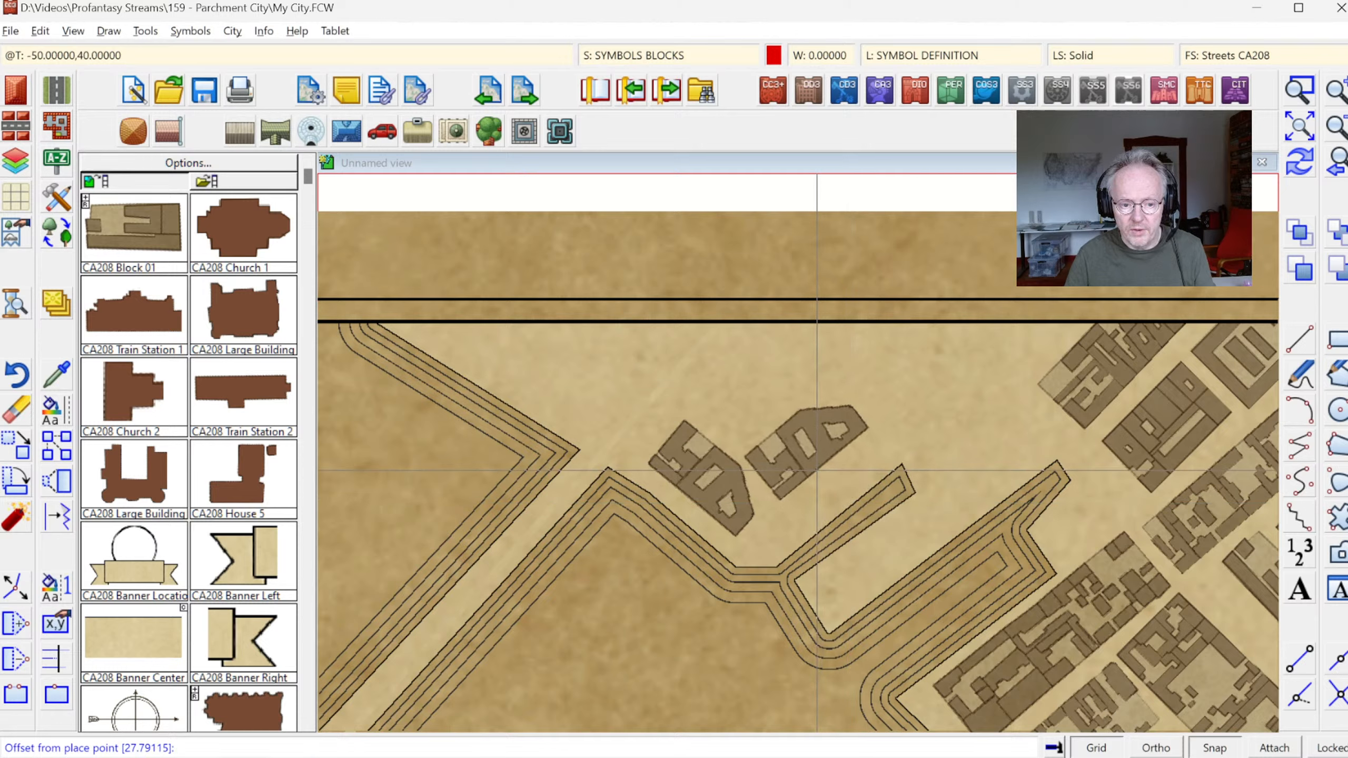
click(816, 469)
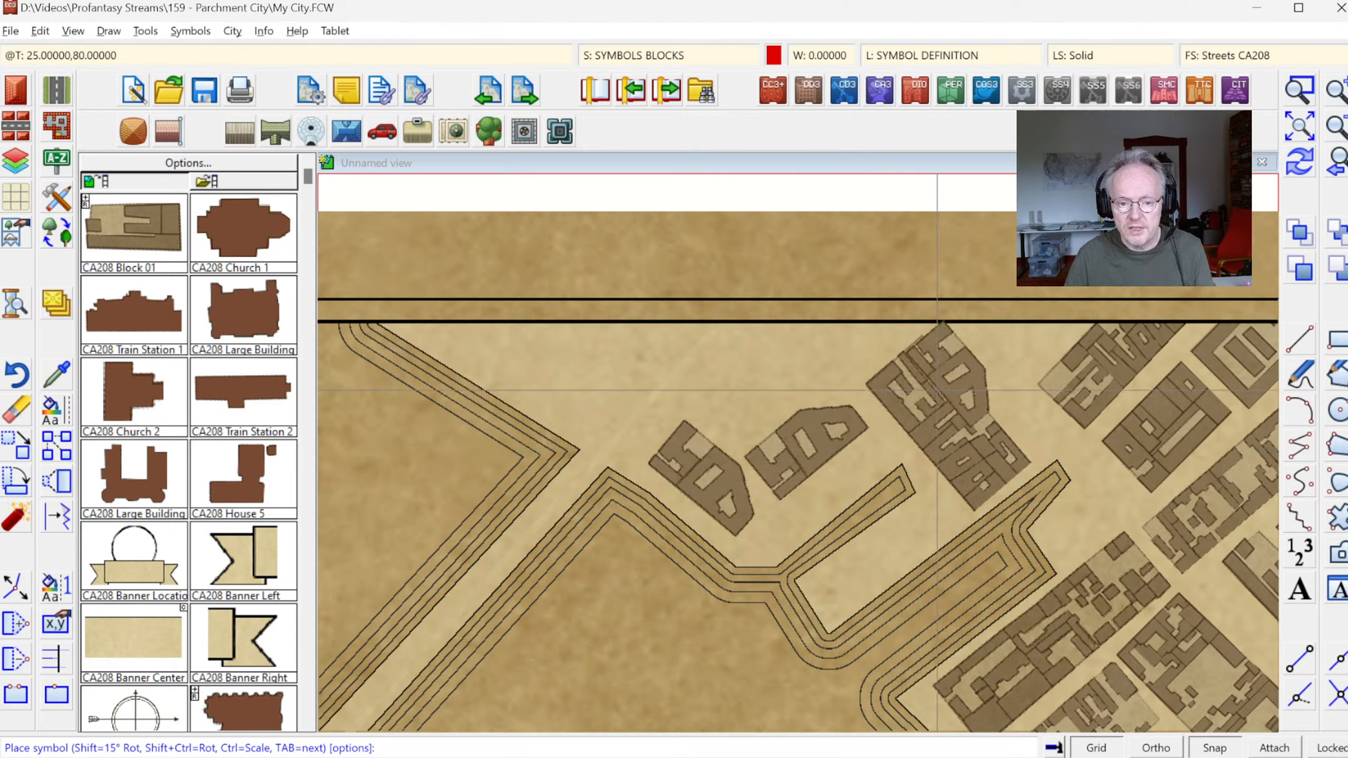
- Disable smart symbols and fill the remaining ground along the northern map border with different CA208 block variants
right_click(955, 392)
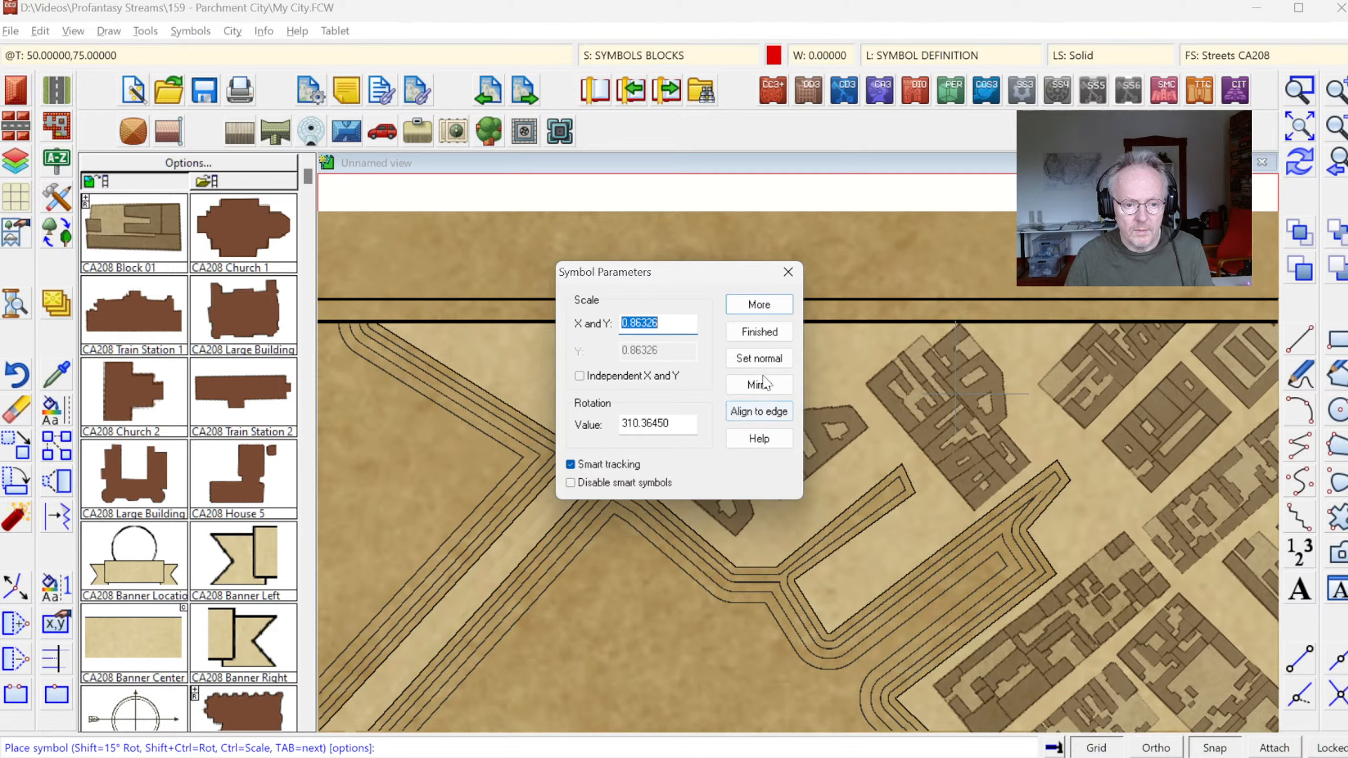
click(635, 483)
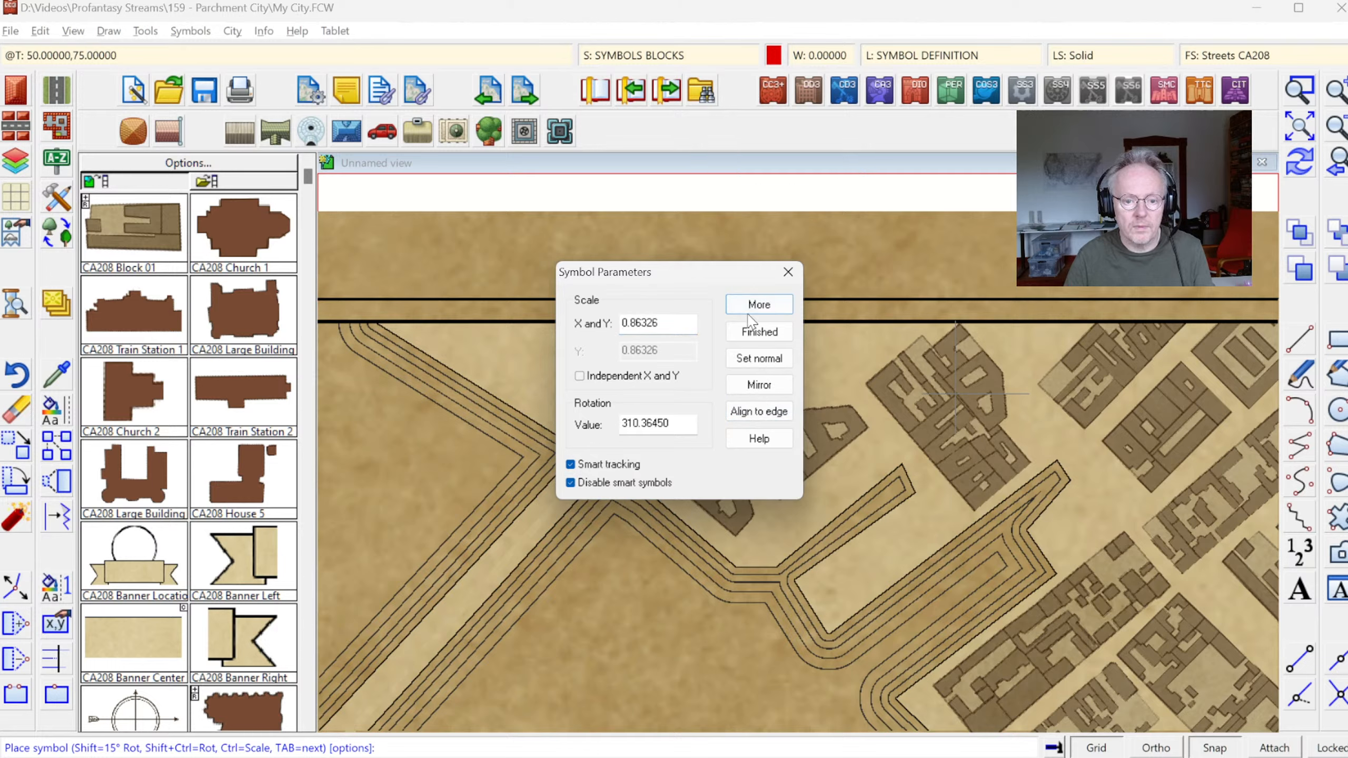
click(759, 332)
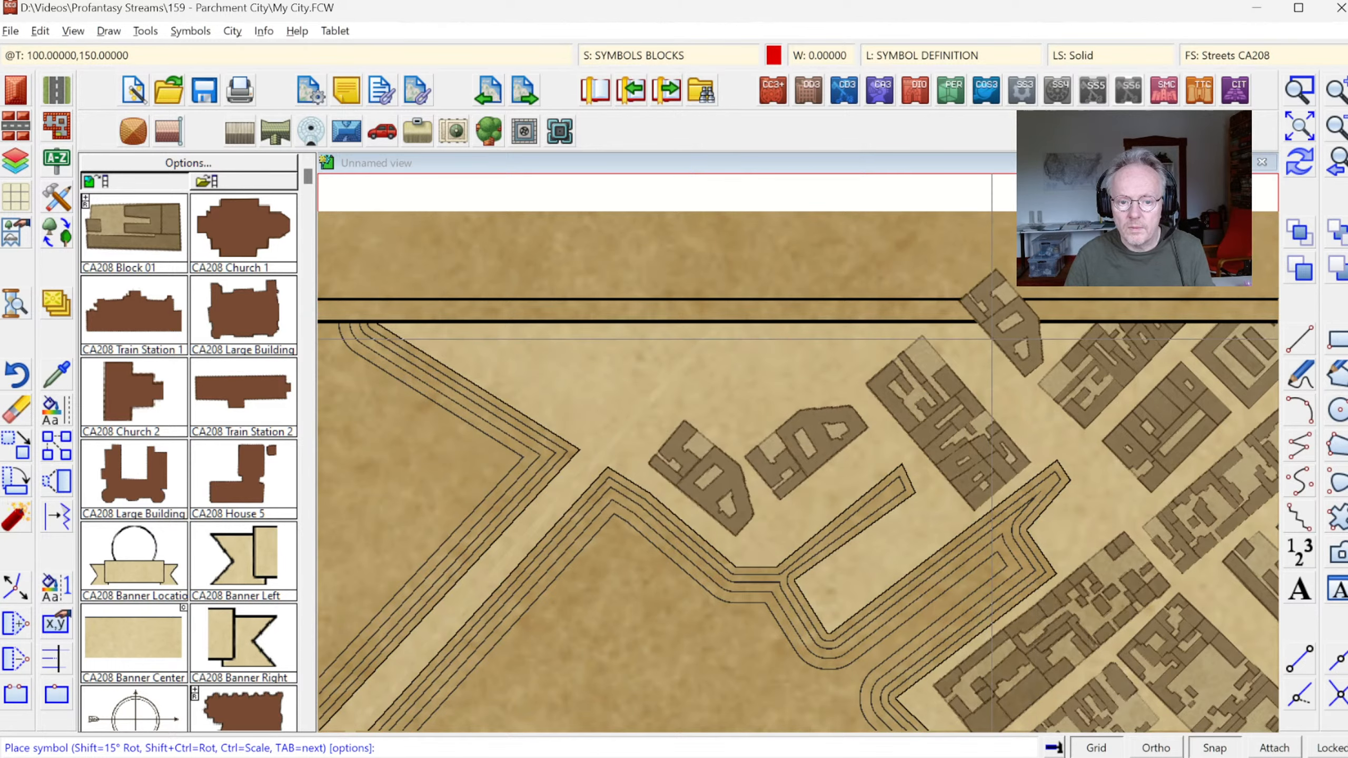
click(996, 336)
key(Tab)
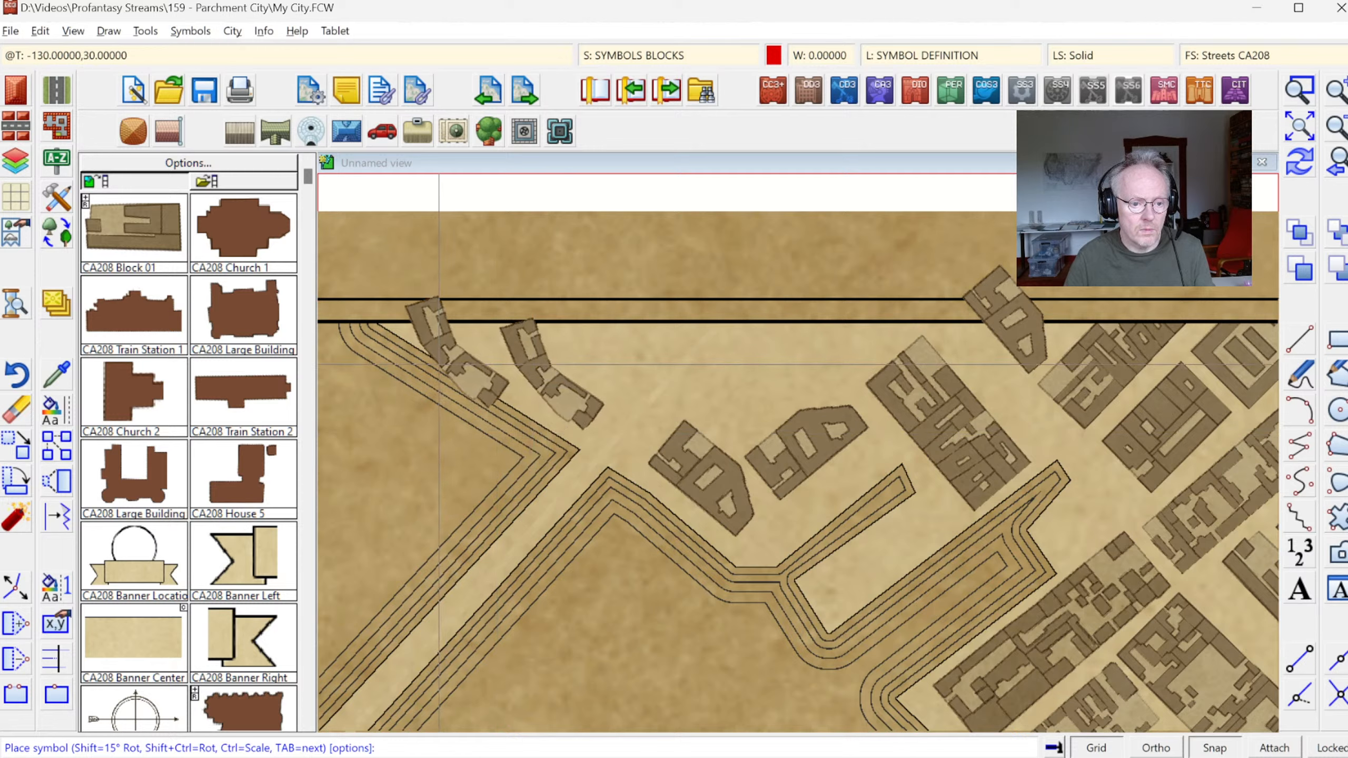
click(534, 385)
key(Tab)
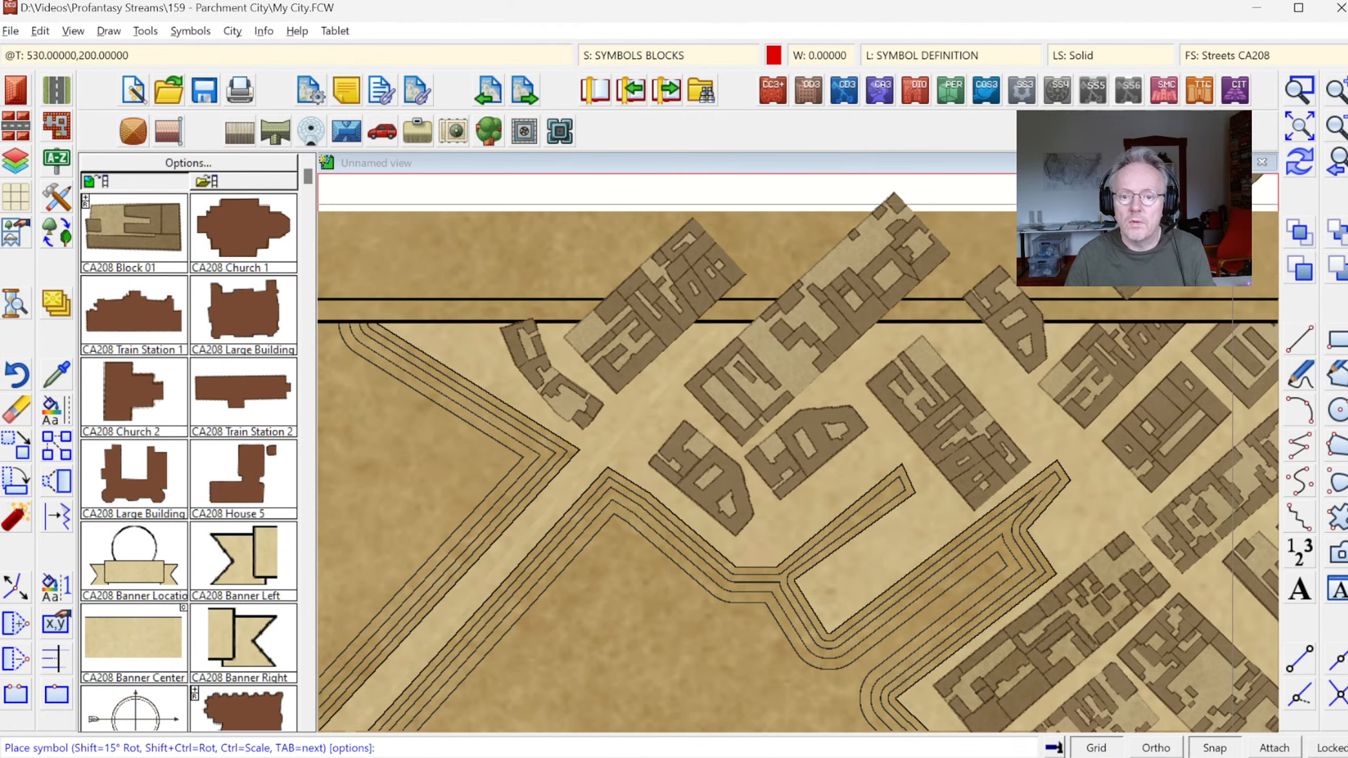
click(1303, 159)
- Place the CA208 House 5 symbol on the harbor ground between the two piers
click(243, 474)
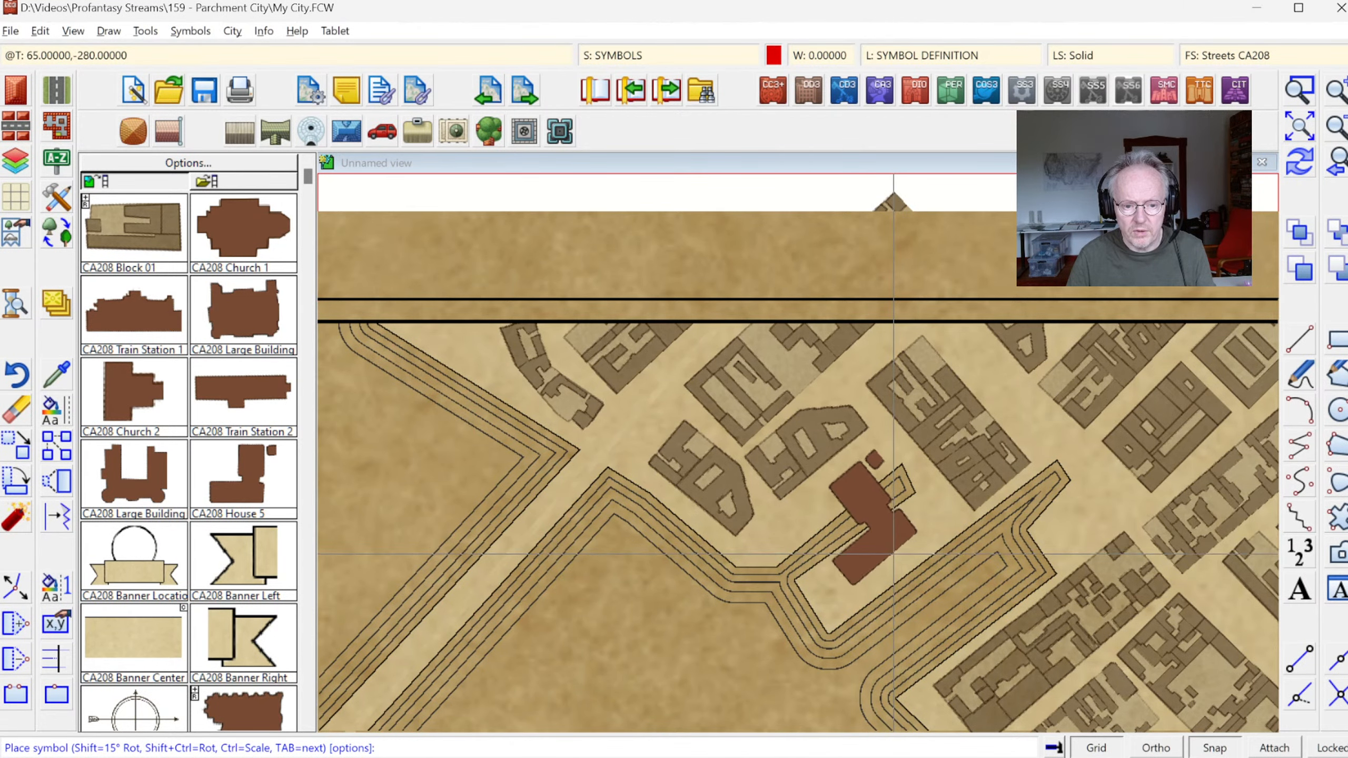
click(882, 569)
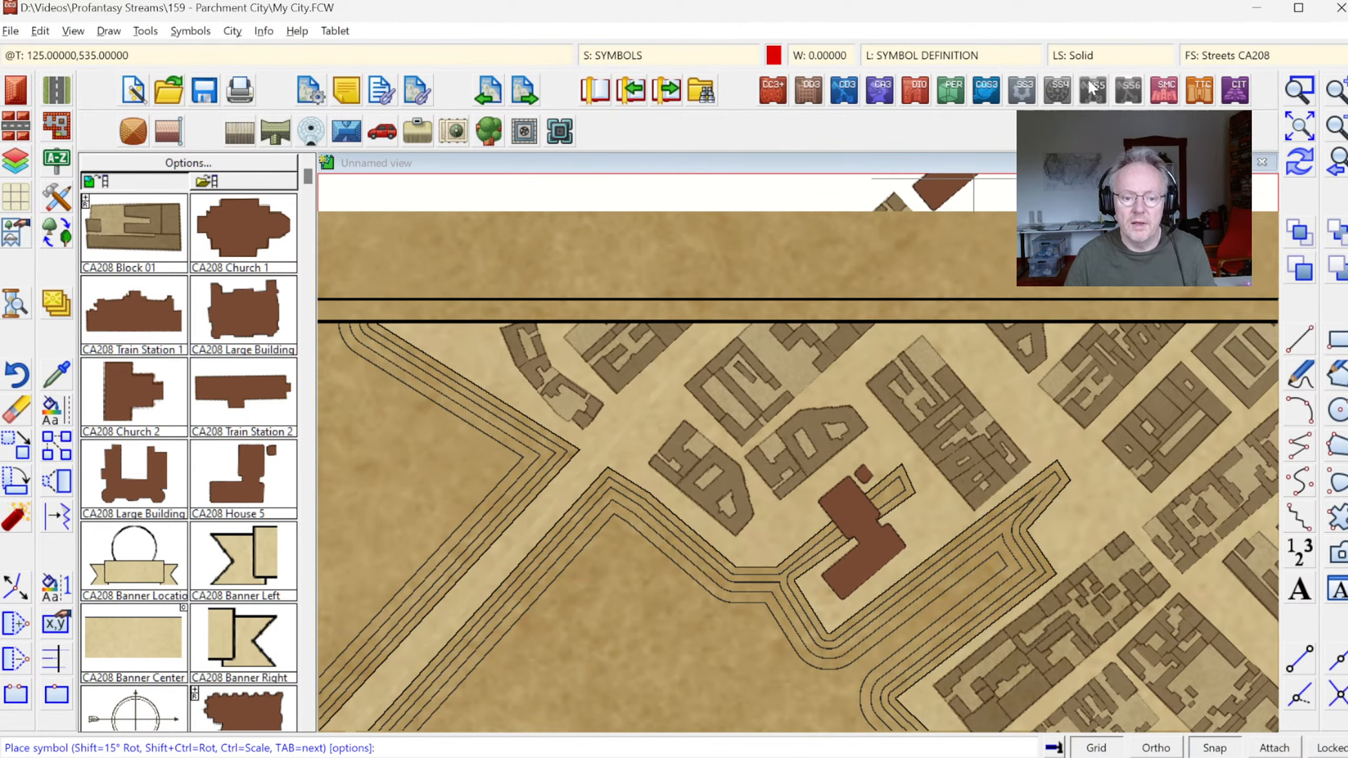
key(Escape)
- Choose the CA208 Banner Location symbol with normal scale and rotation to mark the red harbor building between the piers
click(1299, 133)
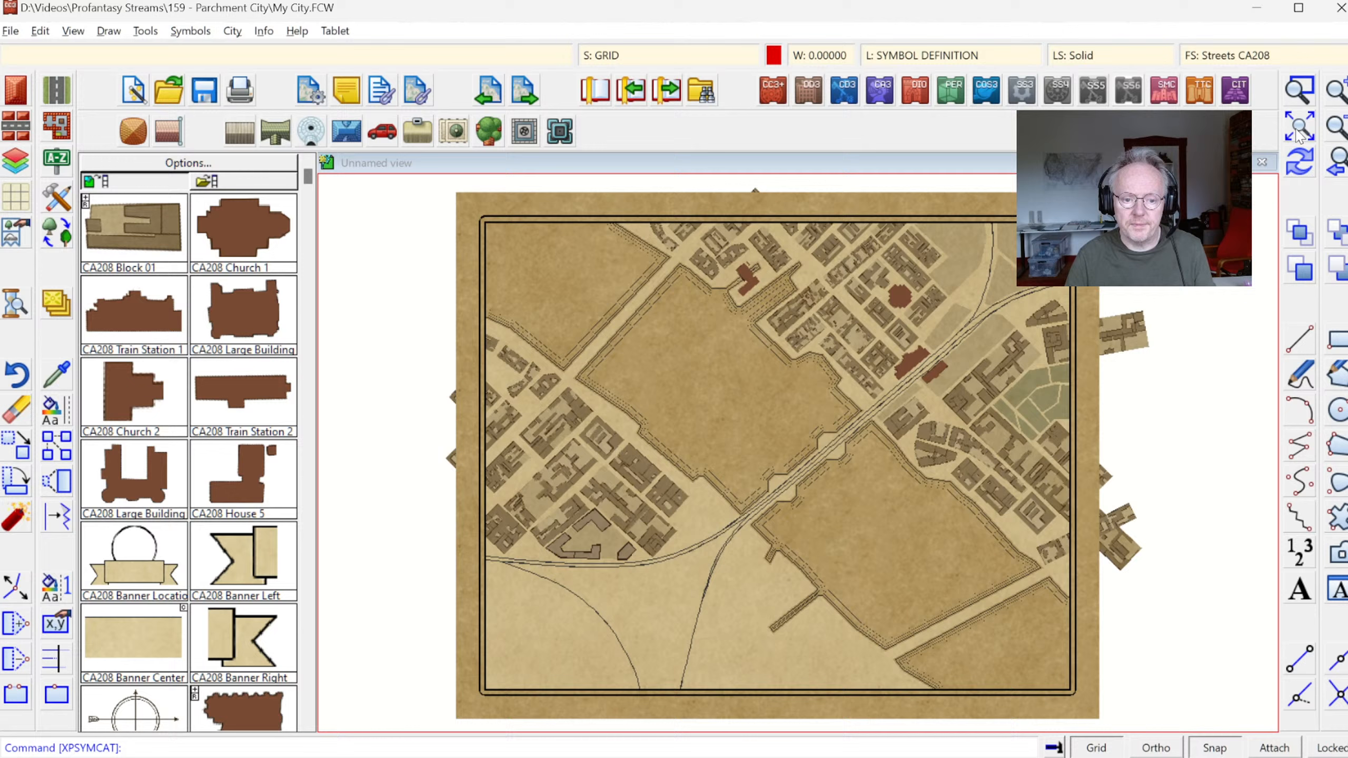
click(1295, 90)
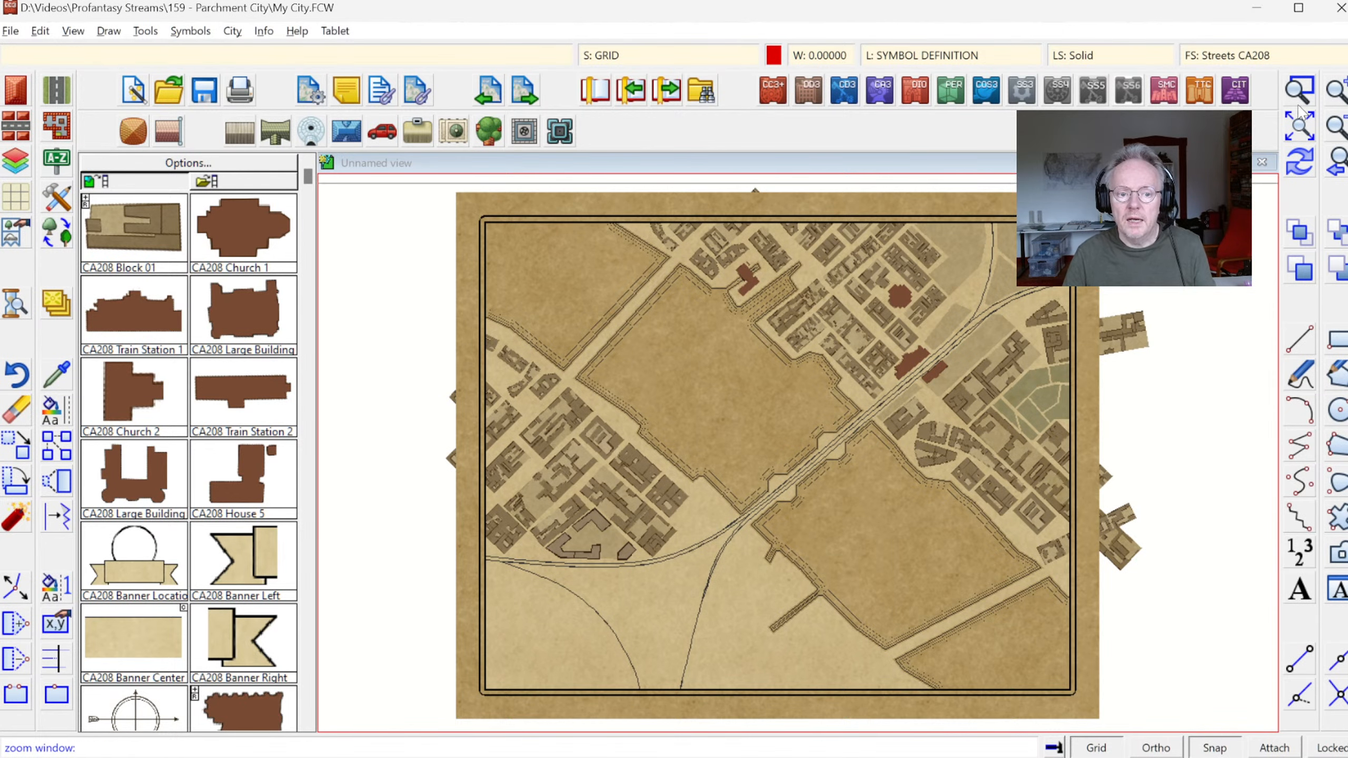
click(659, 222)
click(868, 351)
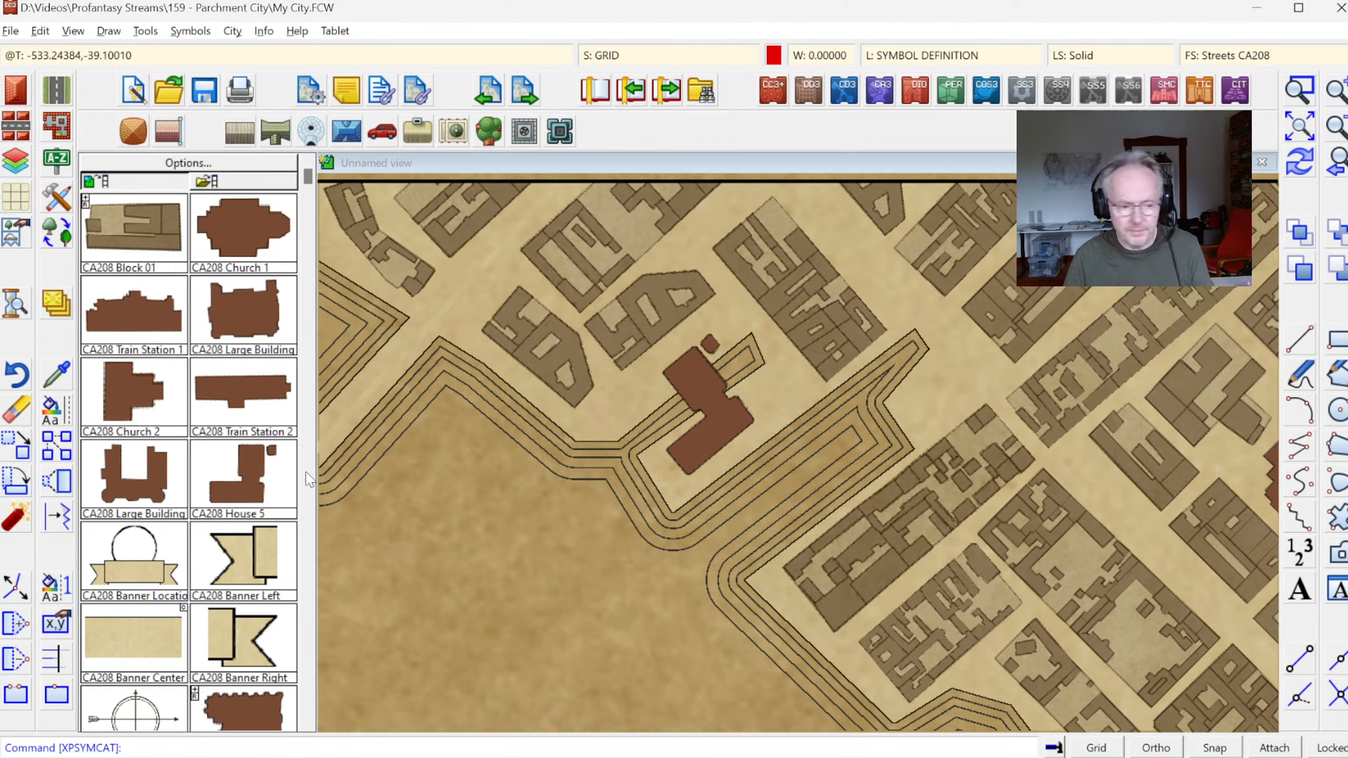
click(142, 564)
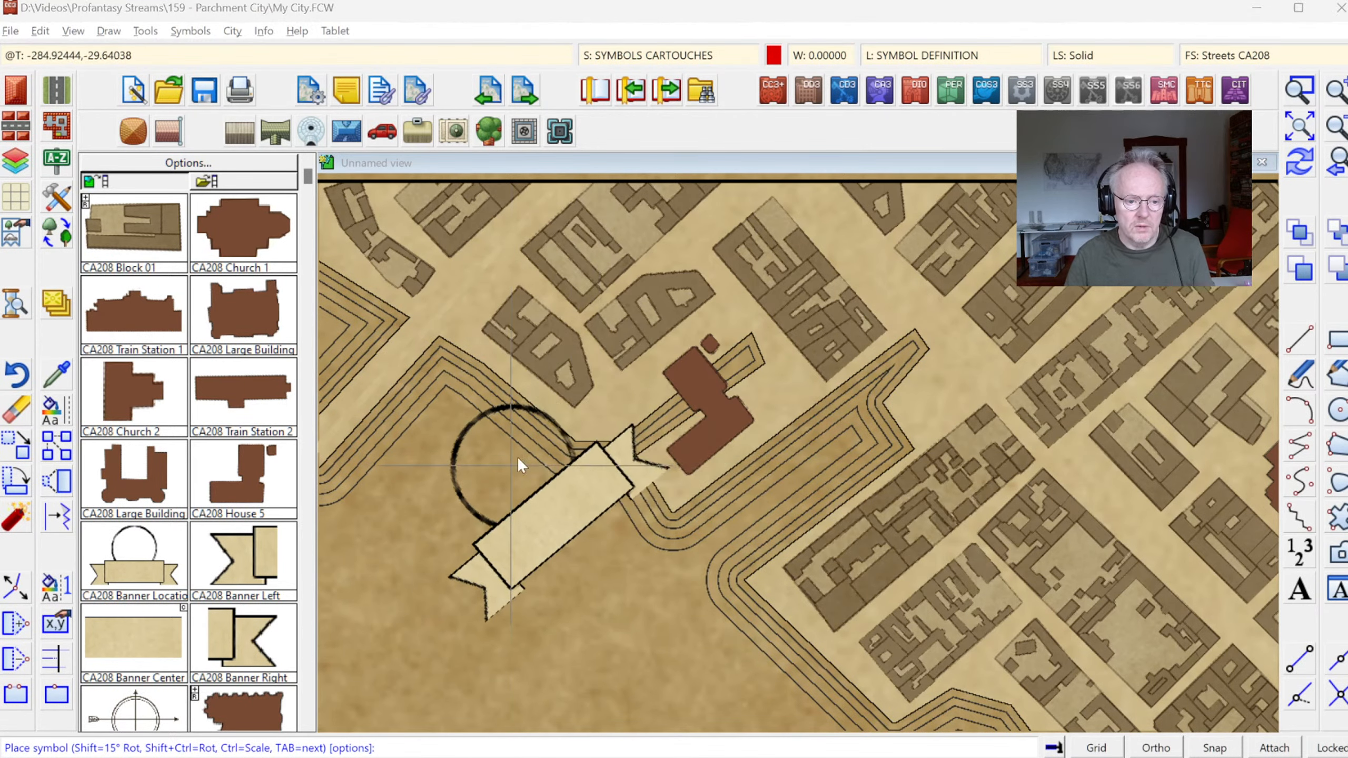
right_click(518, 467)
click(759, 358)
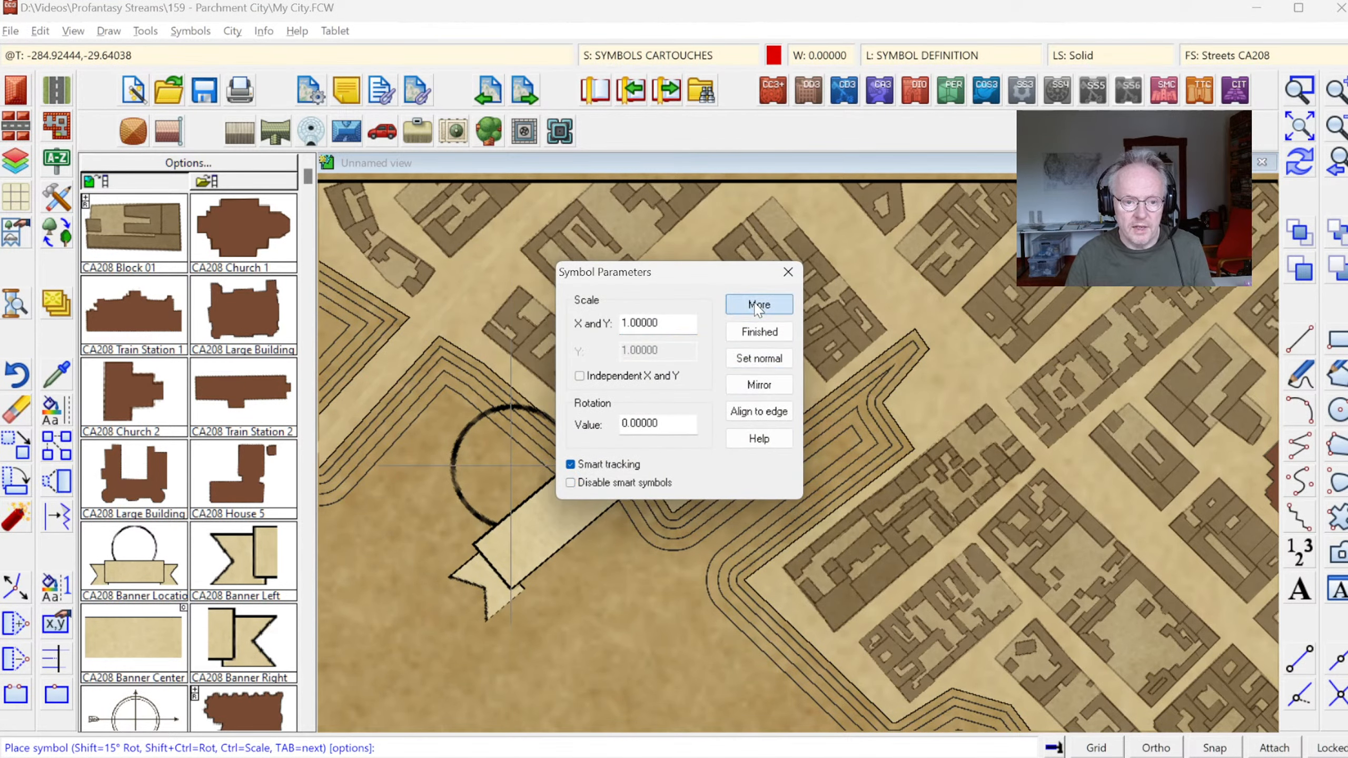
click(758, 331)
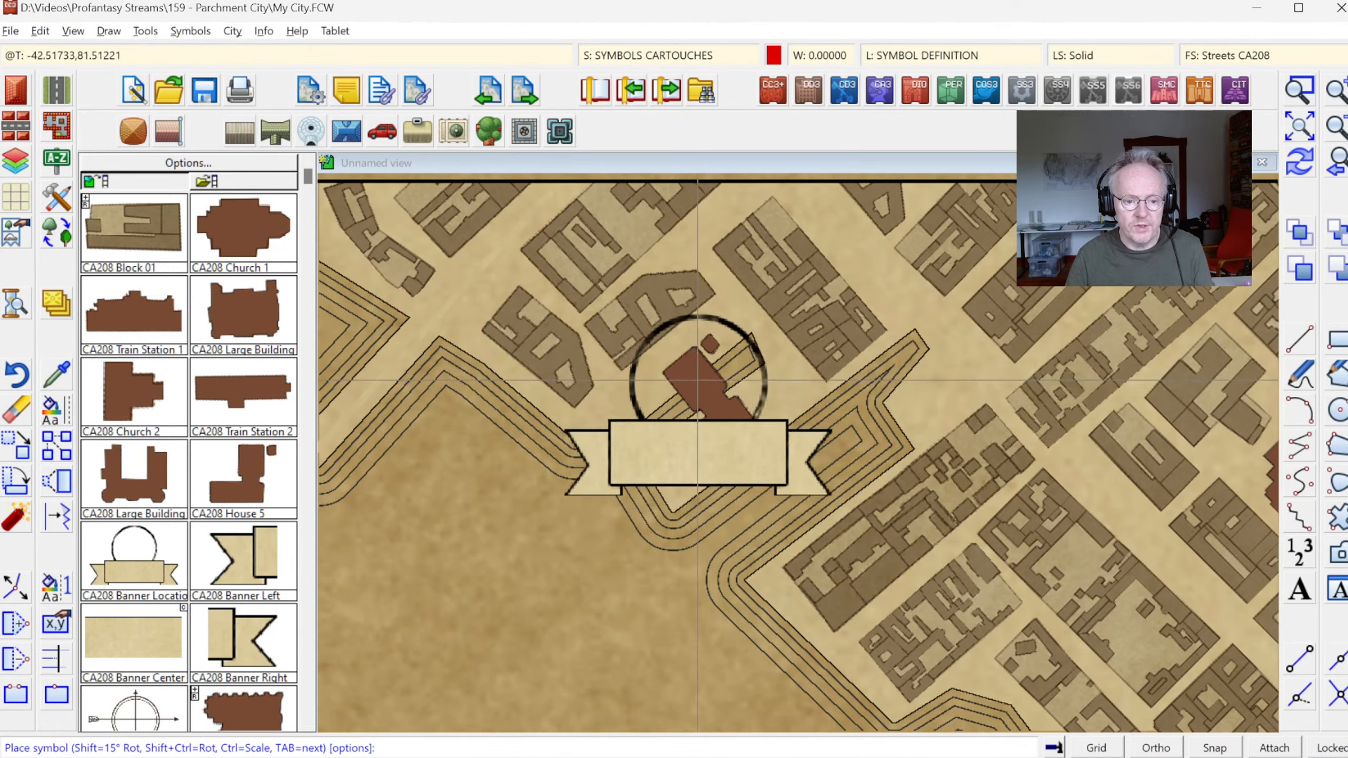
- Set the banner's scale to 1.5 and place it with its circle around the red harbor building
key(ctrl)
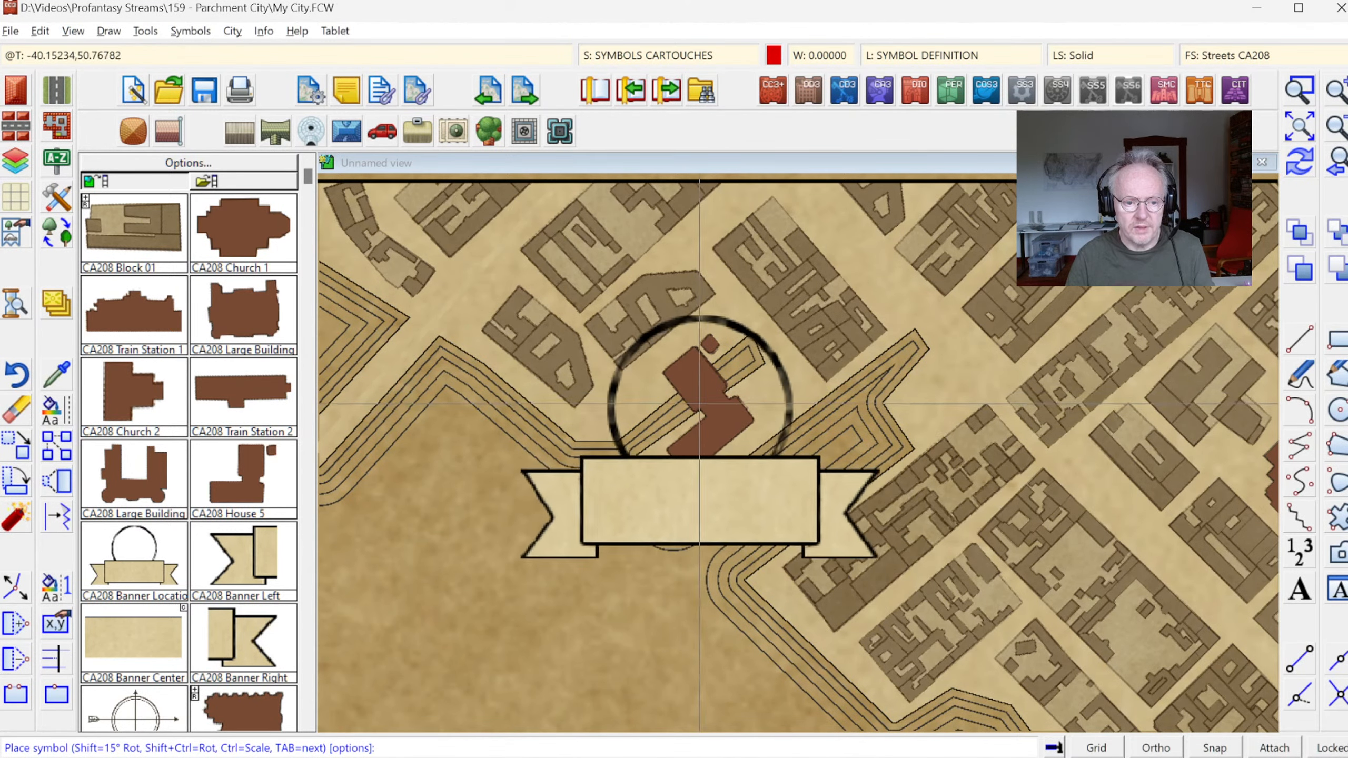
key(ctrl)
key(ctrl)
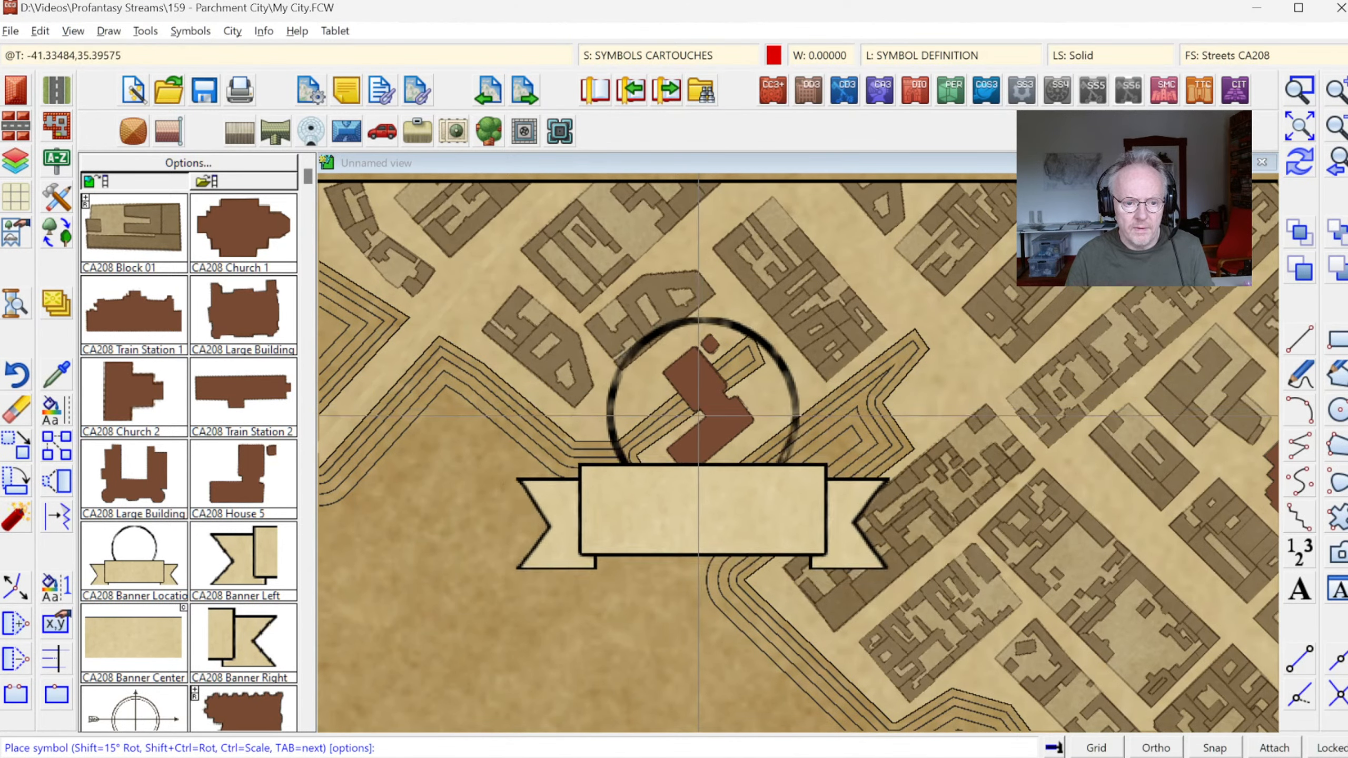
right_click(703, 419)
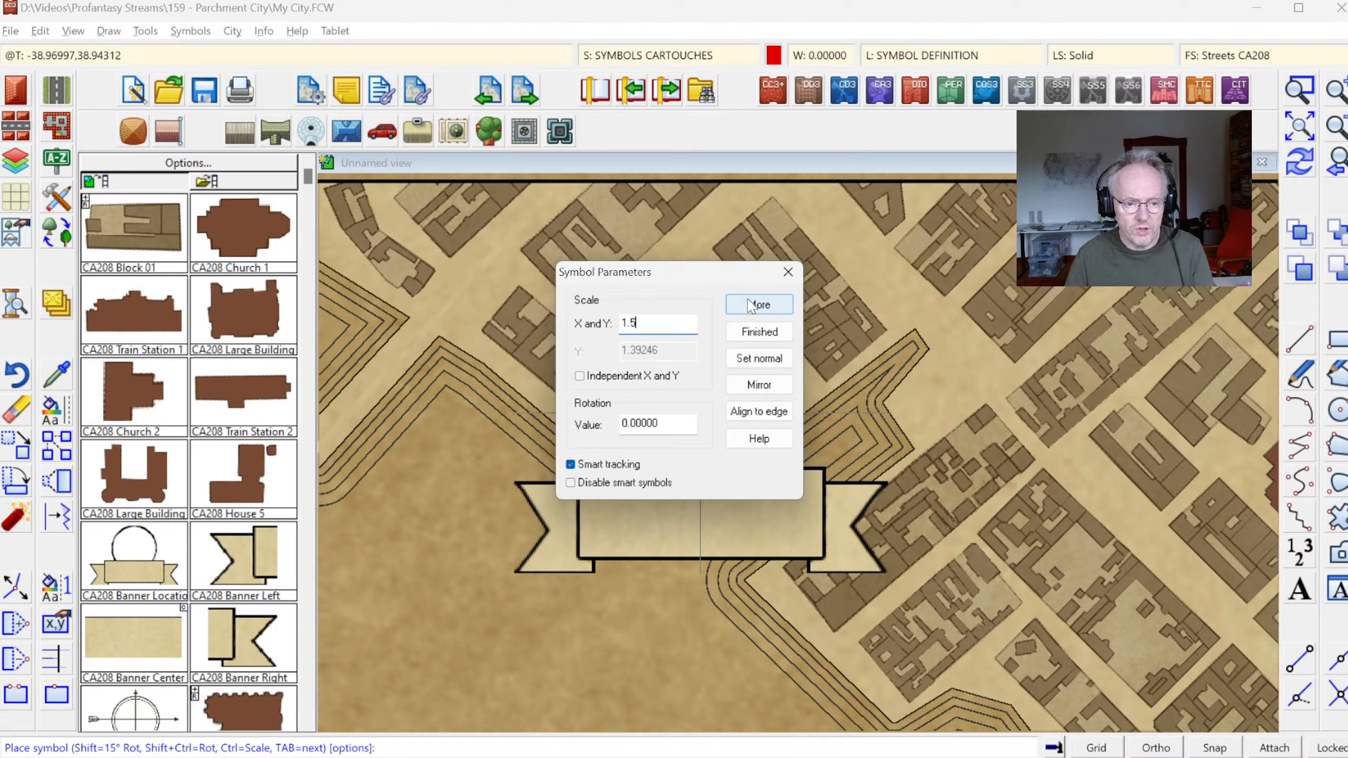
key(Tab)
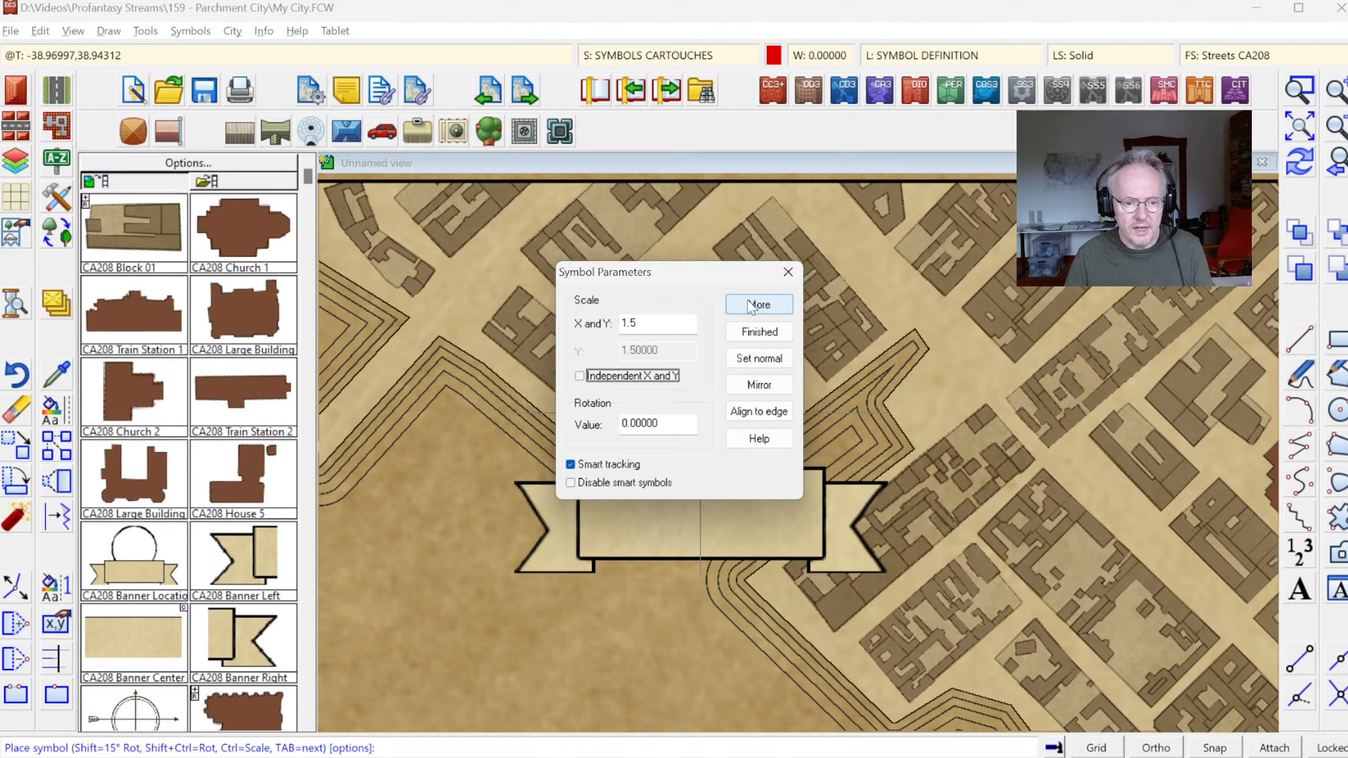
click(749, 306)
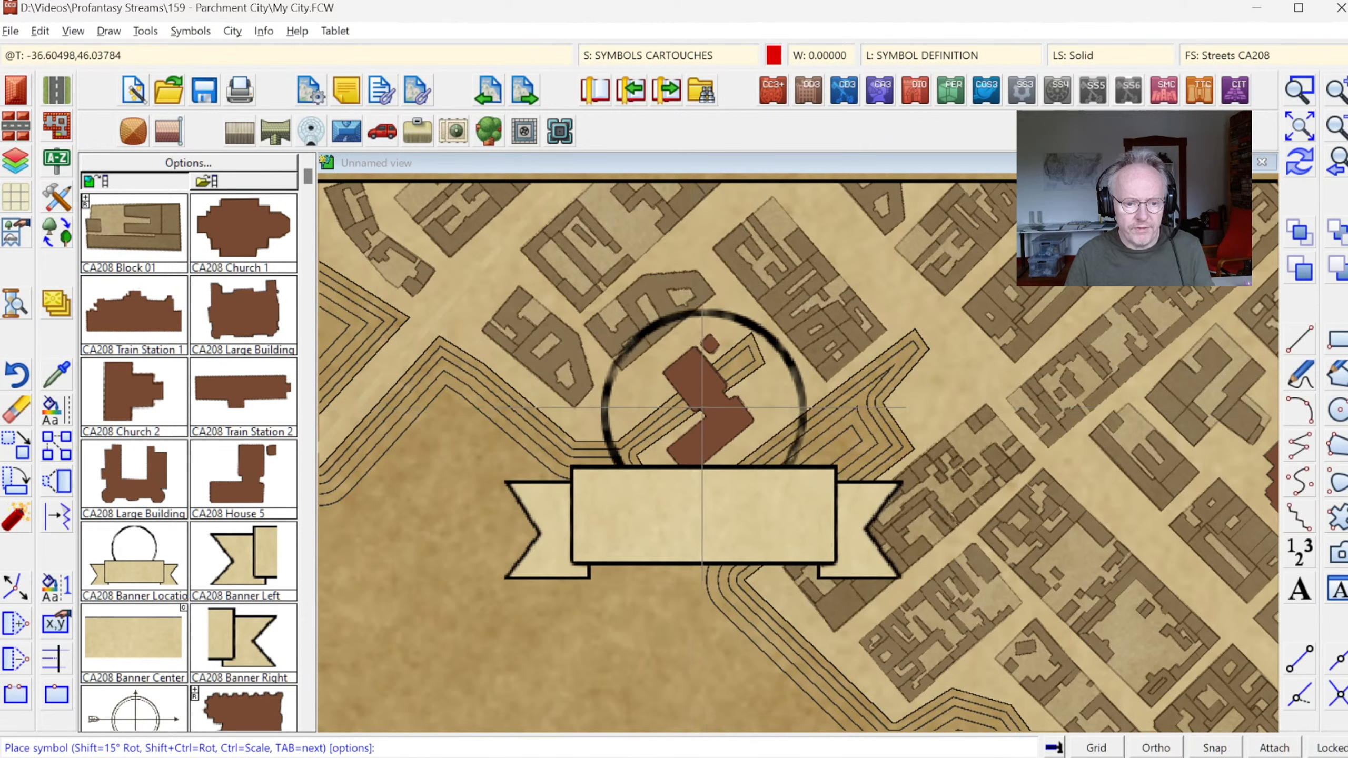
click(703, 413)
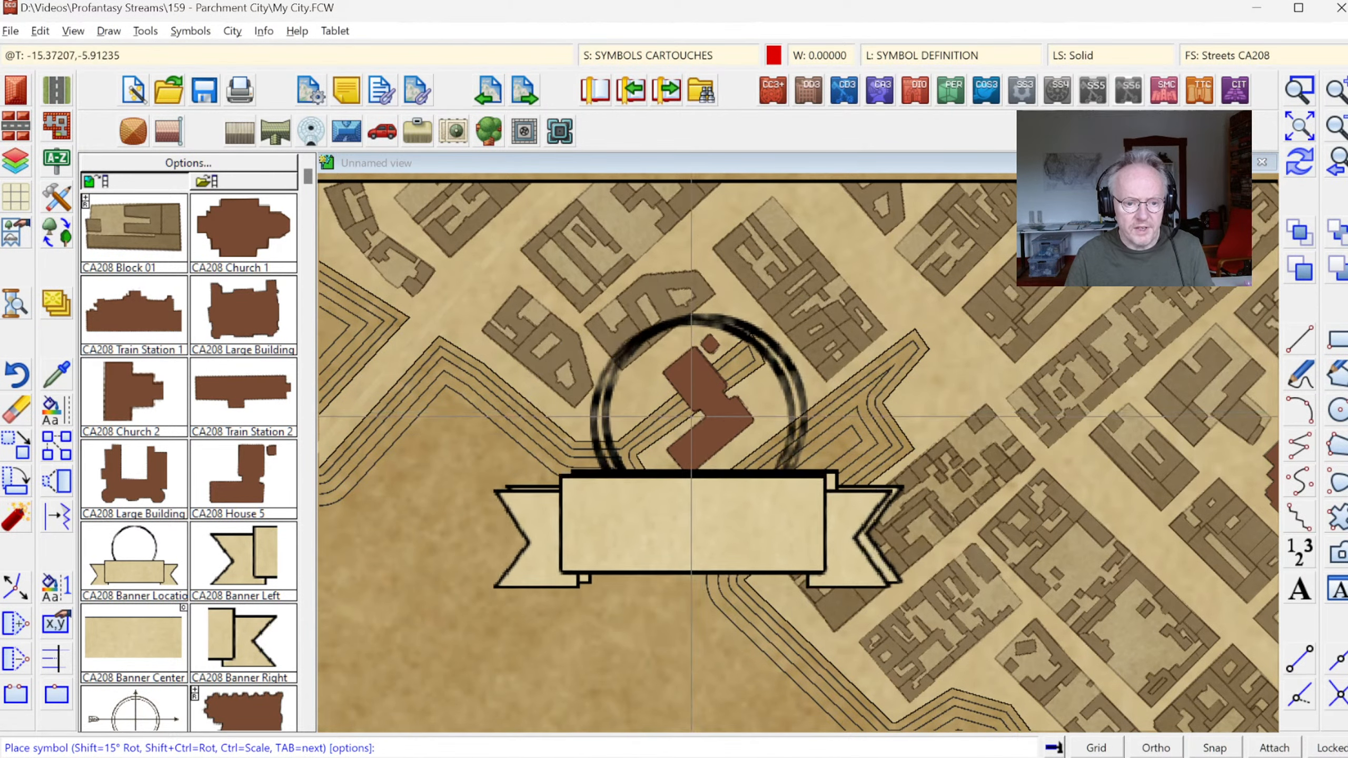
key(Escape)
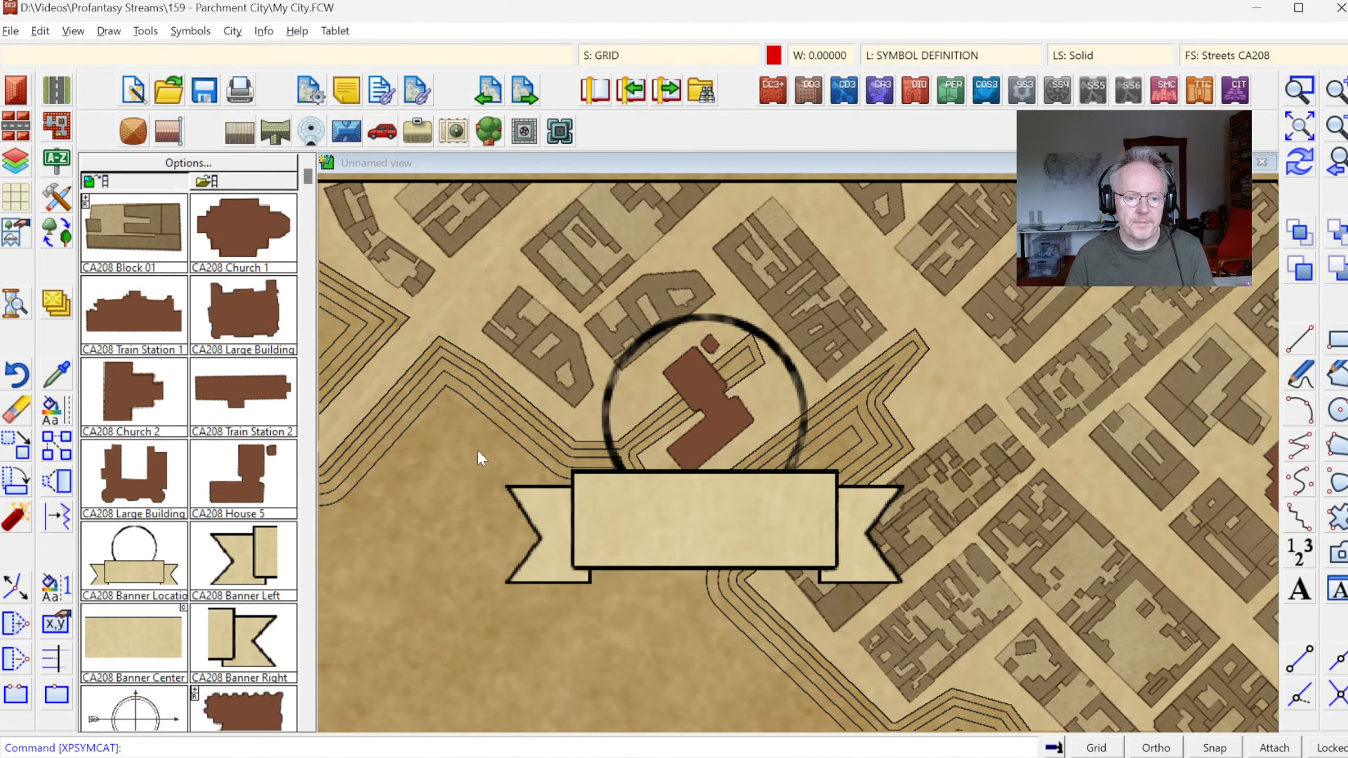
- Set the current drawing color to black, color 0
click(773, 56)
click(521, 281)
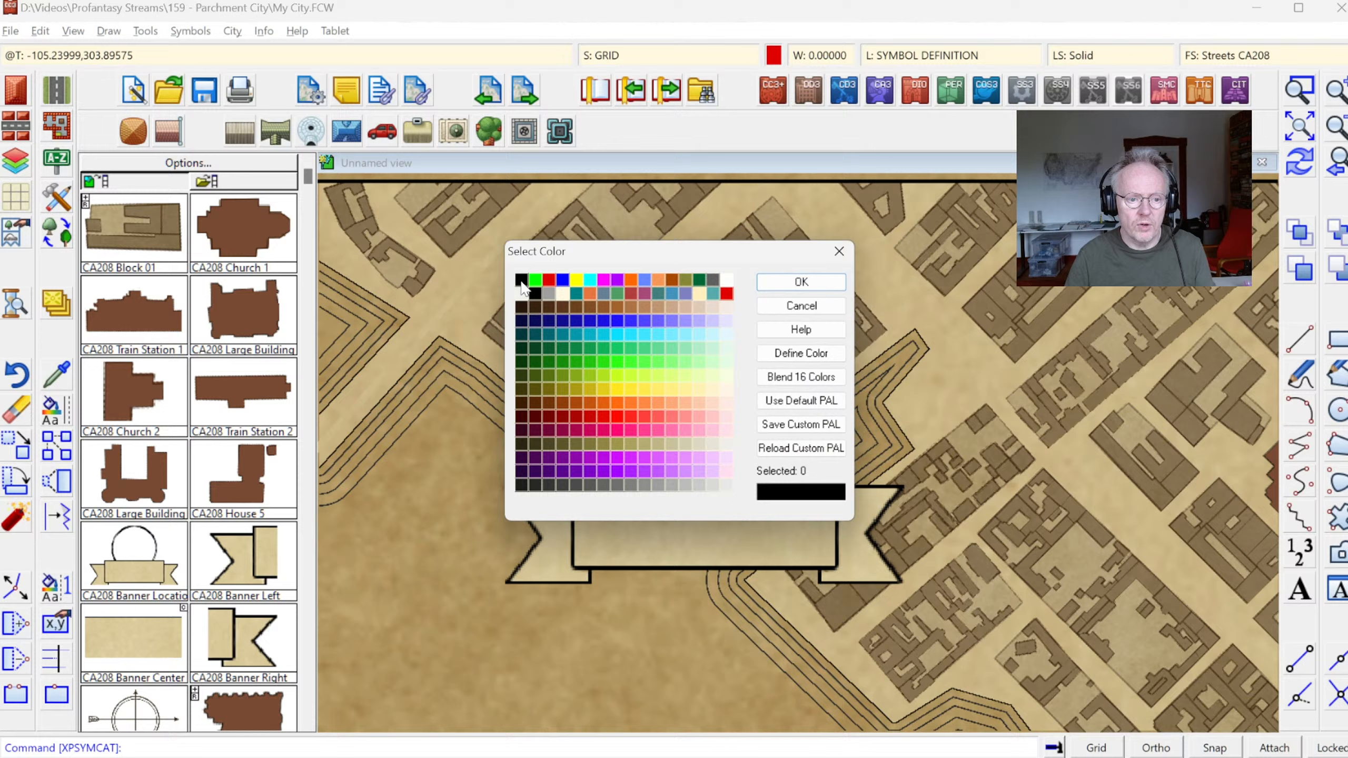
click(771, 286)
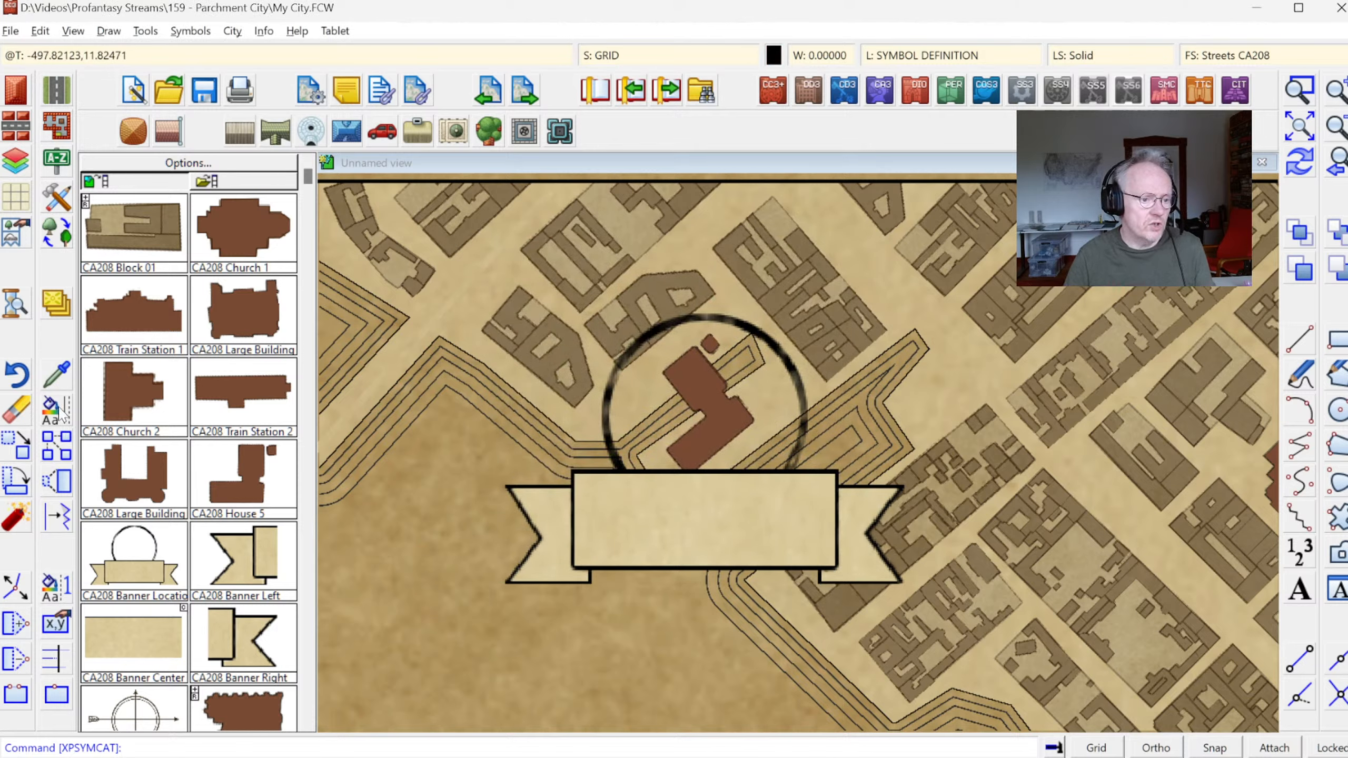
- Change the harbor banner's layer to TEXT (LABELS) and redraw the map
click(64, 420)
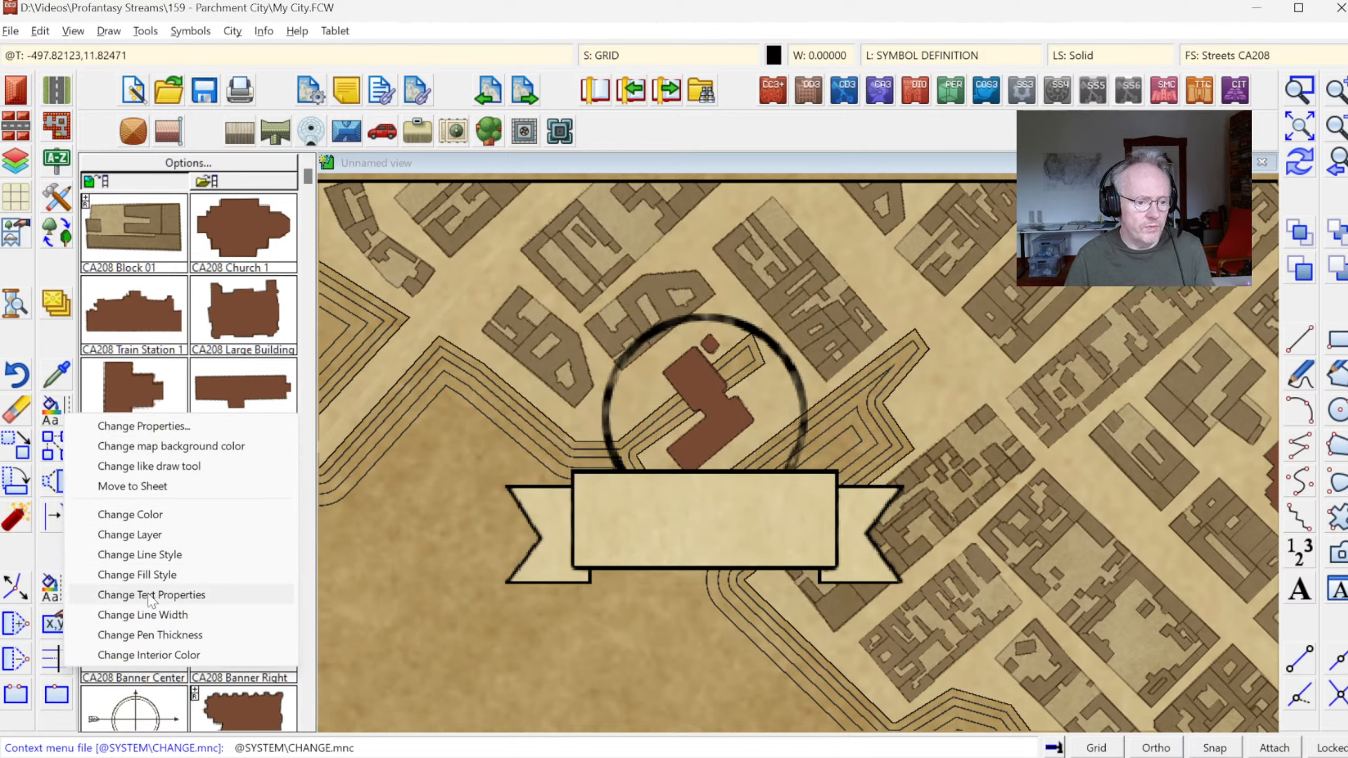
click(141, 534)
click(599, 567)
right_click(477, 510)
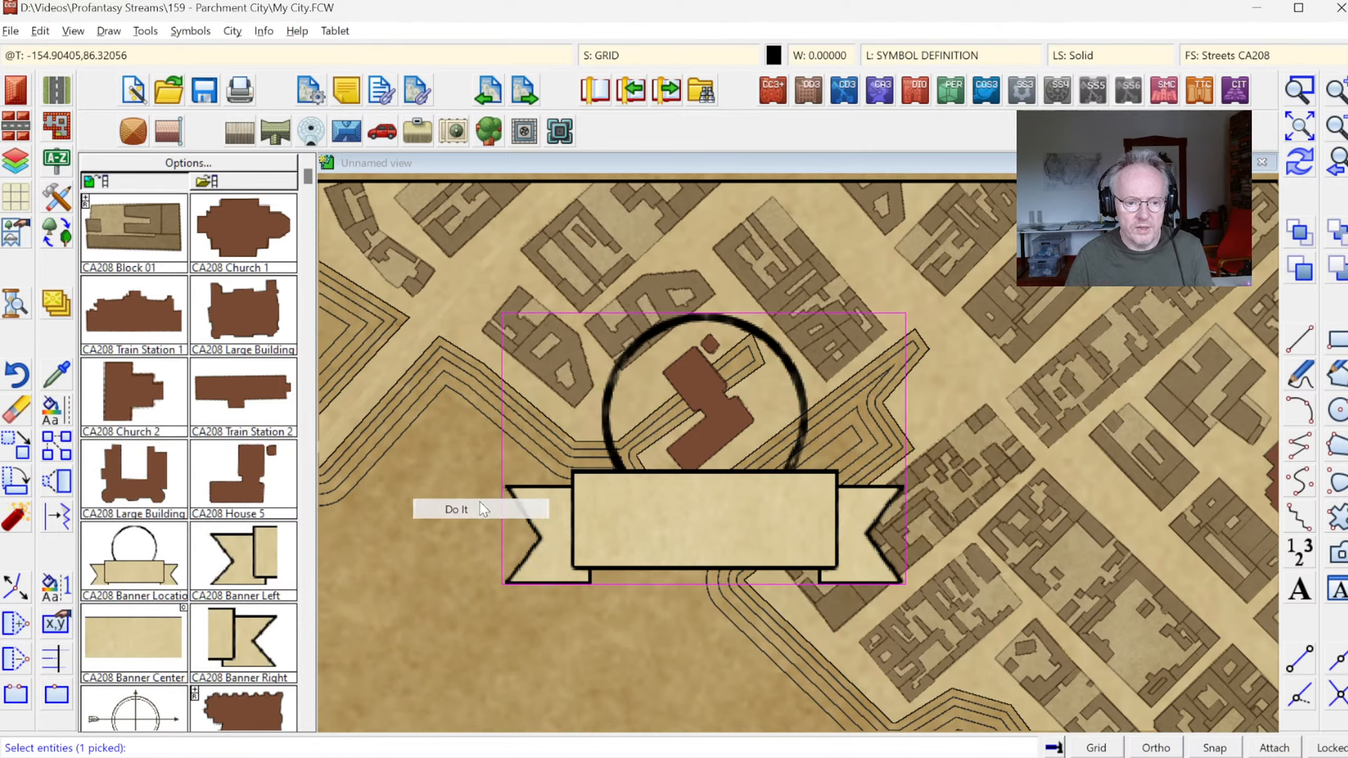
click(479, 502)
scroll(785, 461, down, 3)
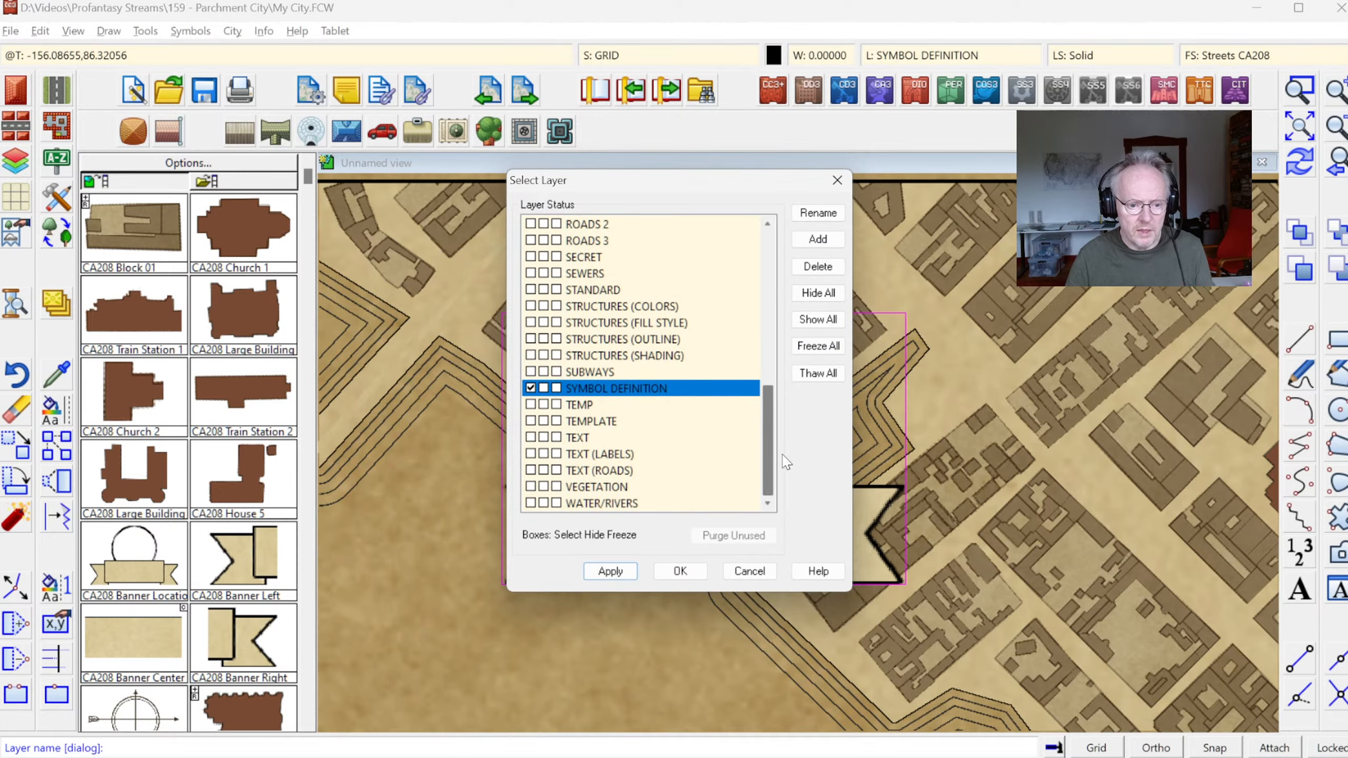
click(531, 453)
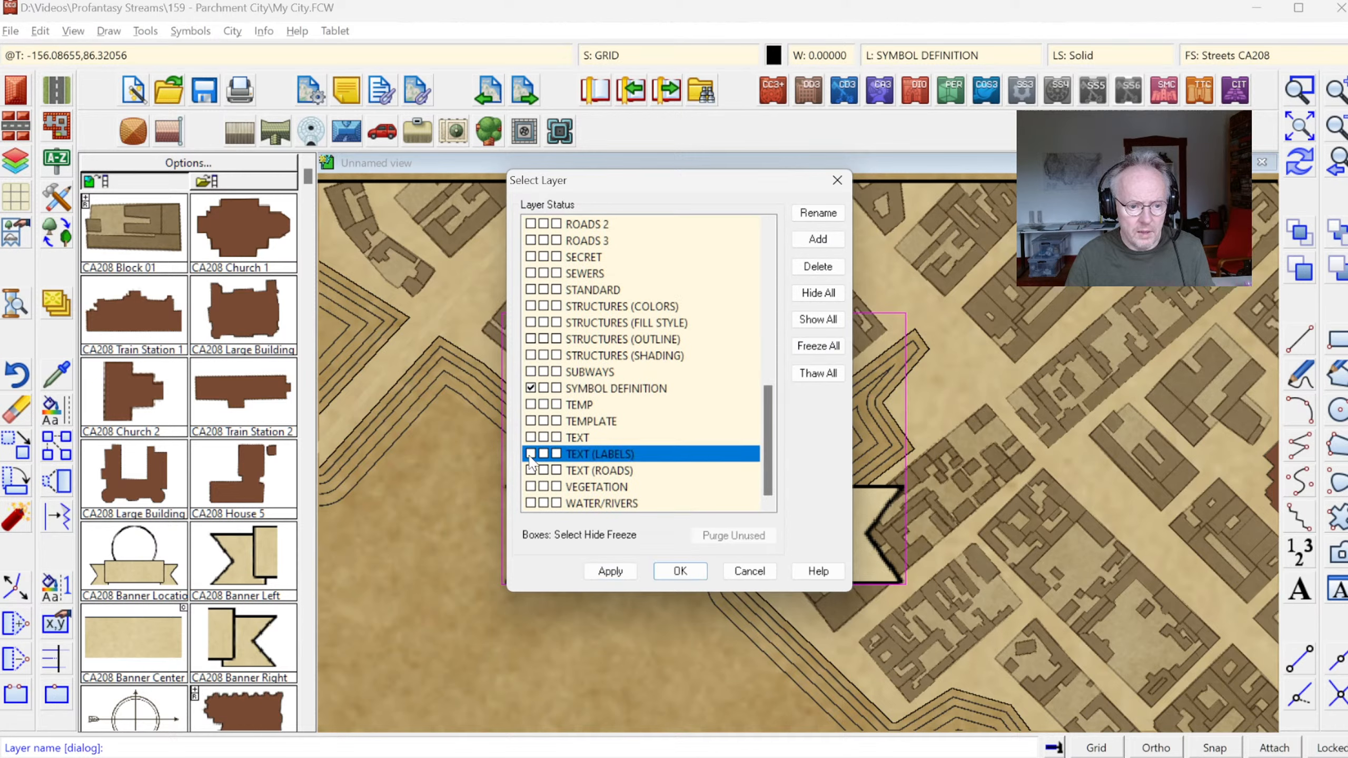
click(680, 571)
click(1293, 169)
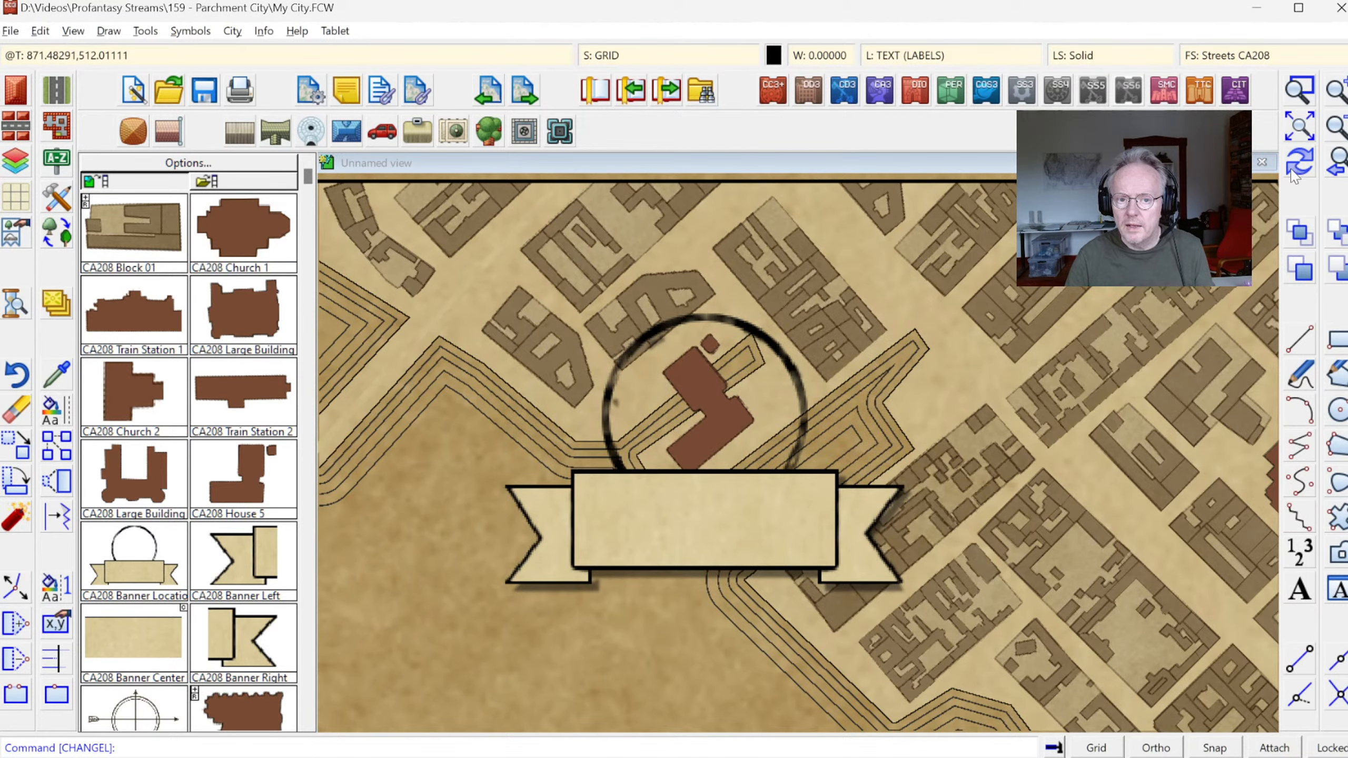
- Add the text label "Port Offices", scaled down to fit, centered on the harbor building's banner
click(1295, 592)
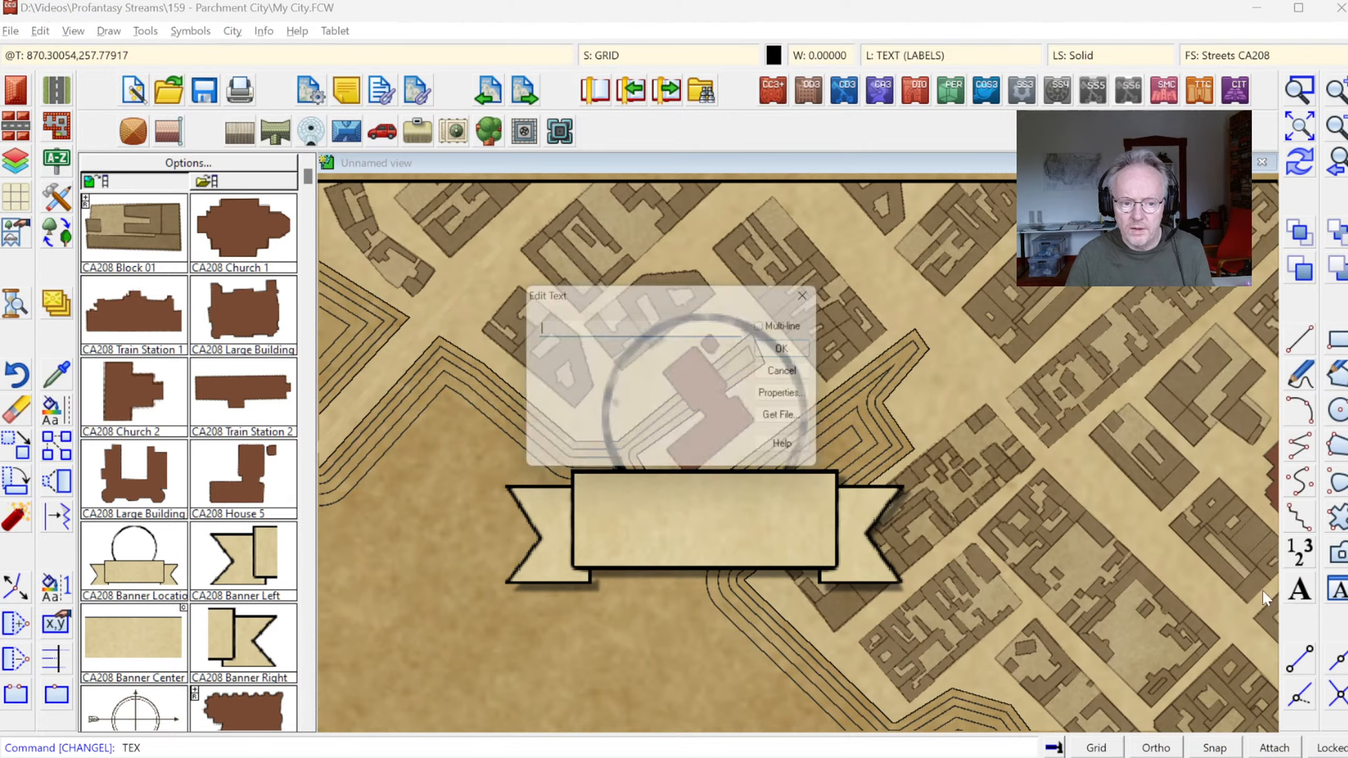
text(Harbo)
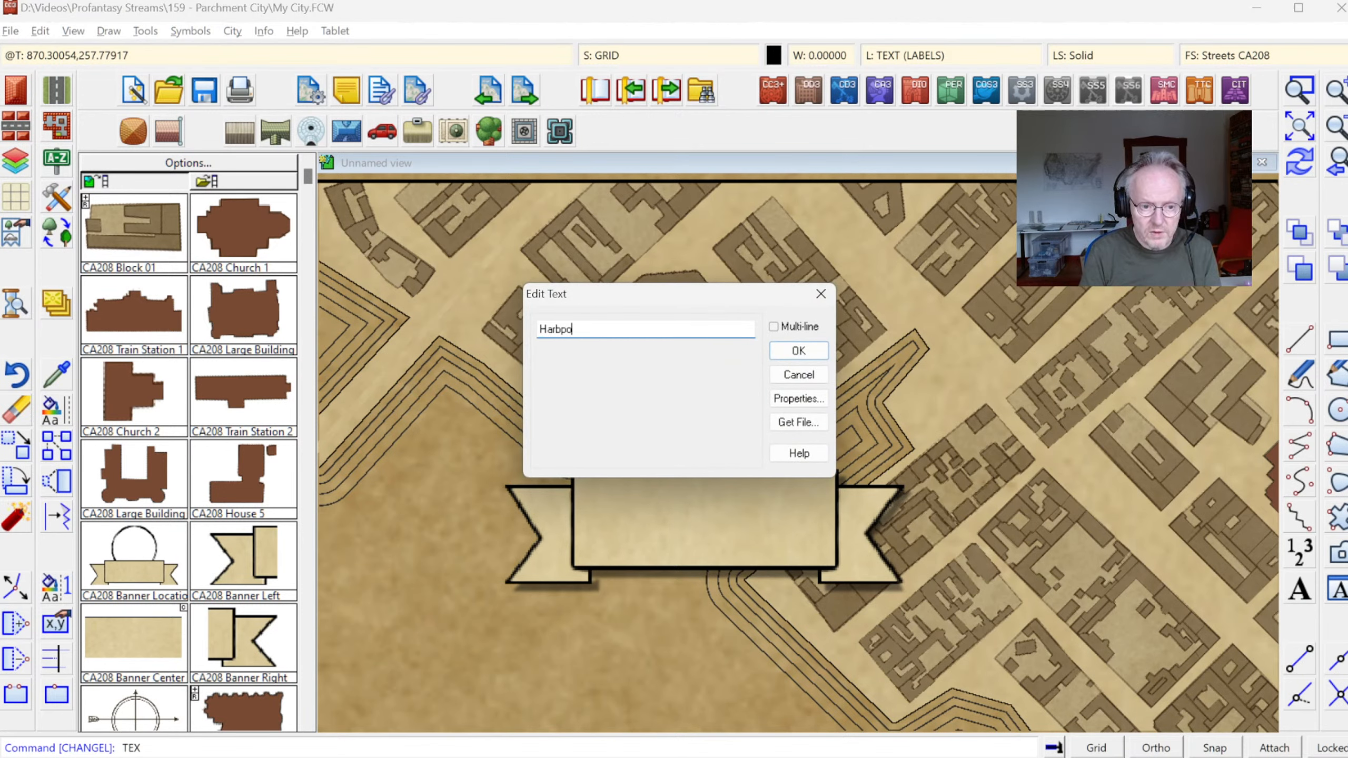
text(urma)
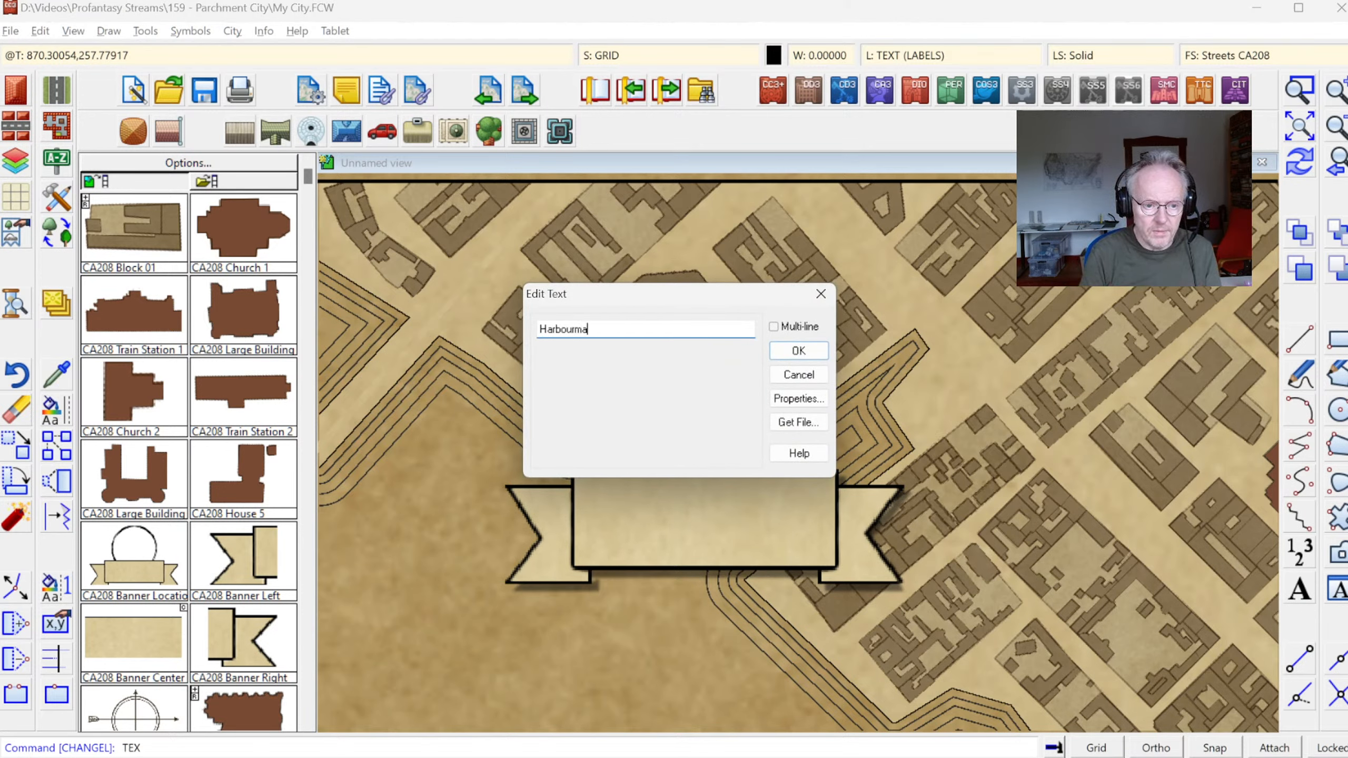
text(ster)
key(BackSpace)
key(BackSpace)
key(BackSpace)
key(BackSpace)
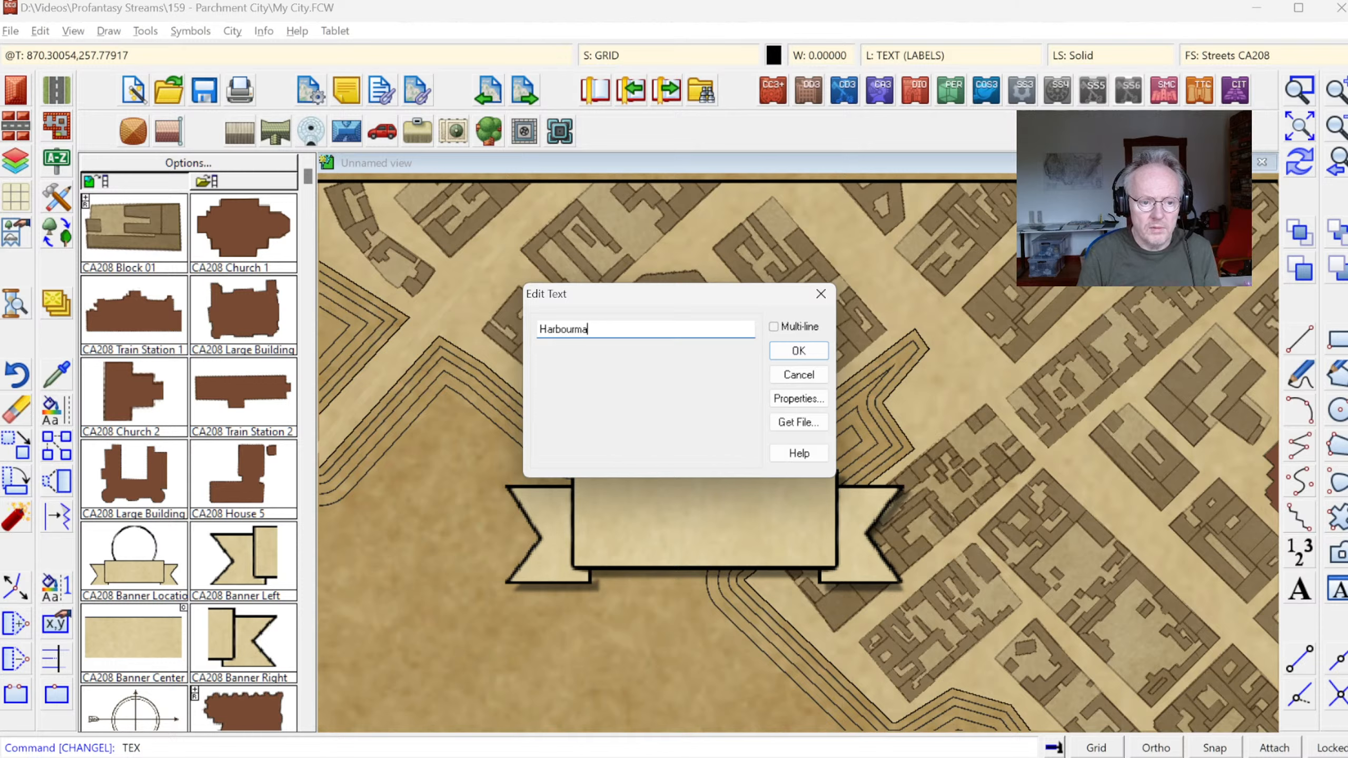
text(r )
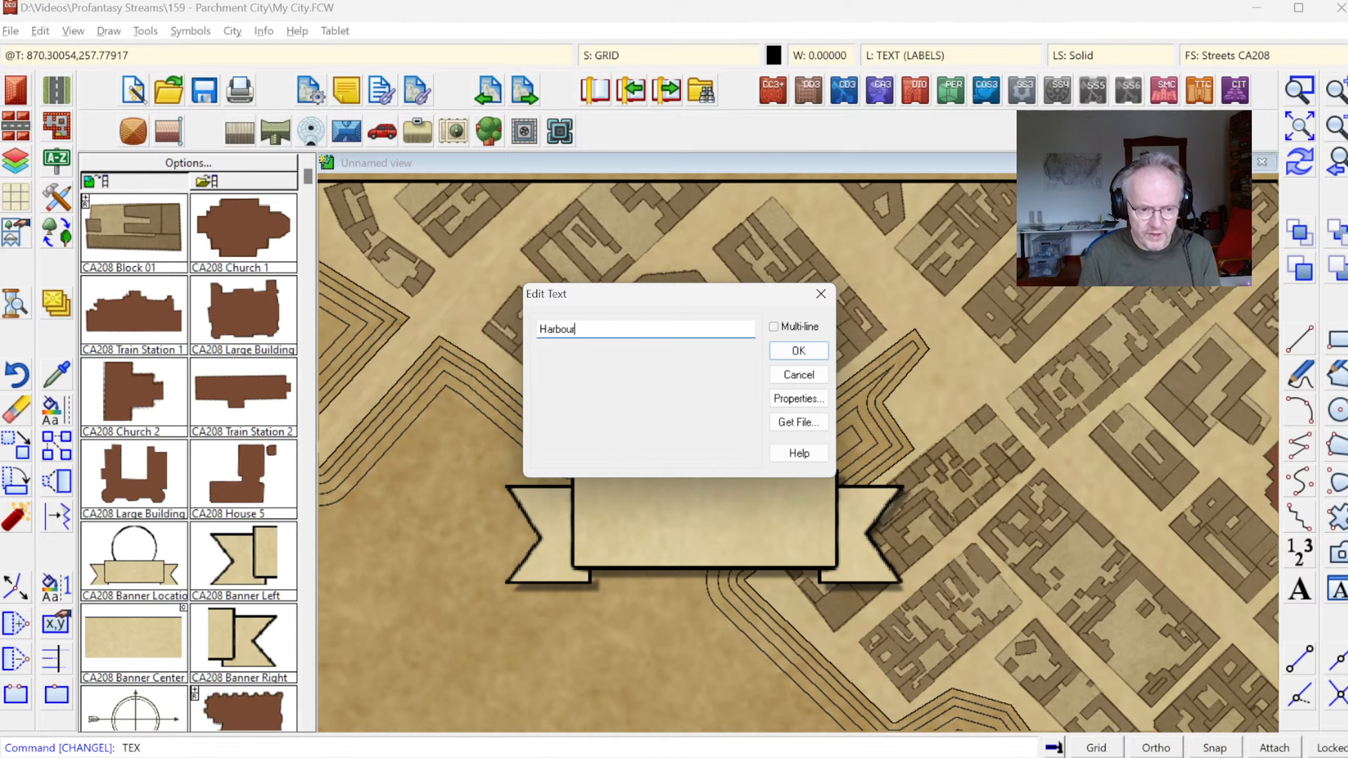
text(Od)
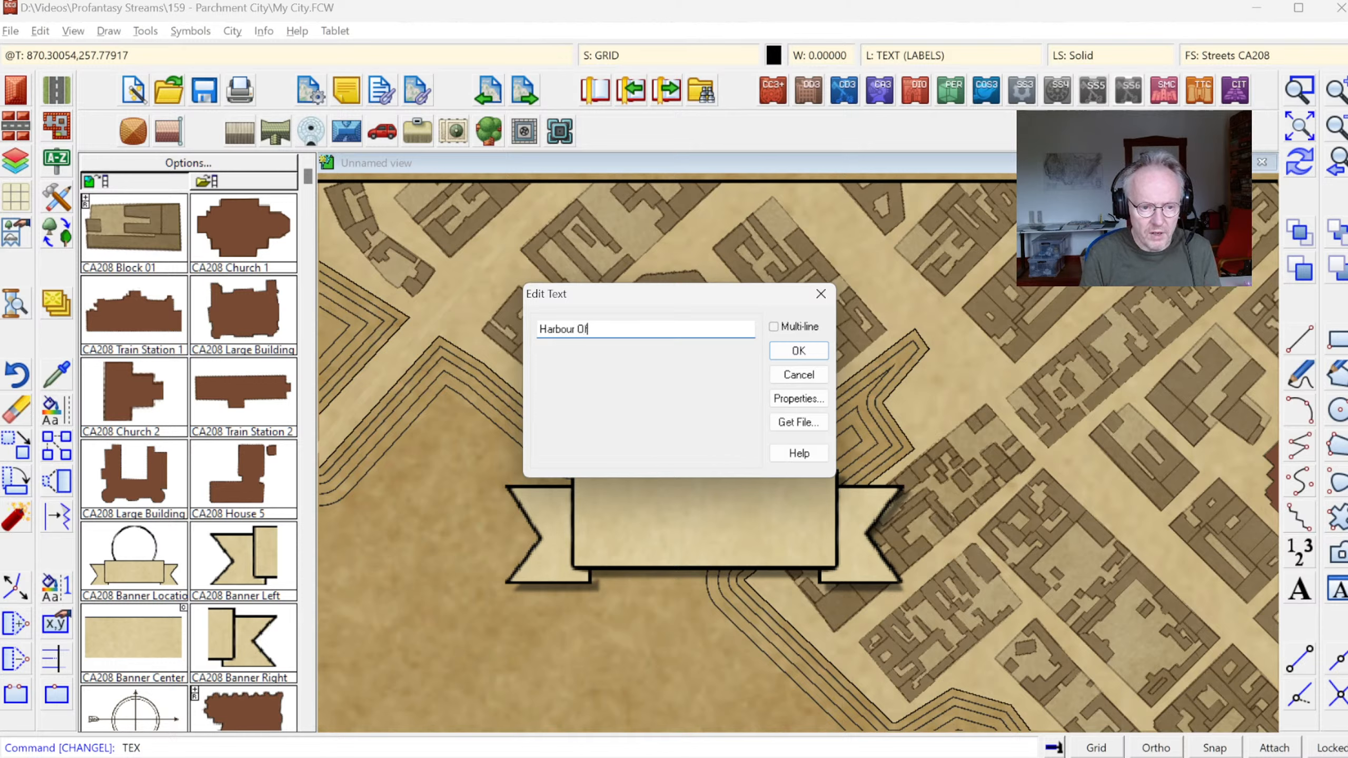
text(f)
key(ctrl+a)
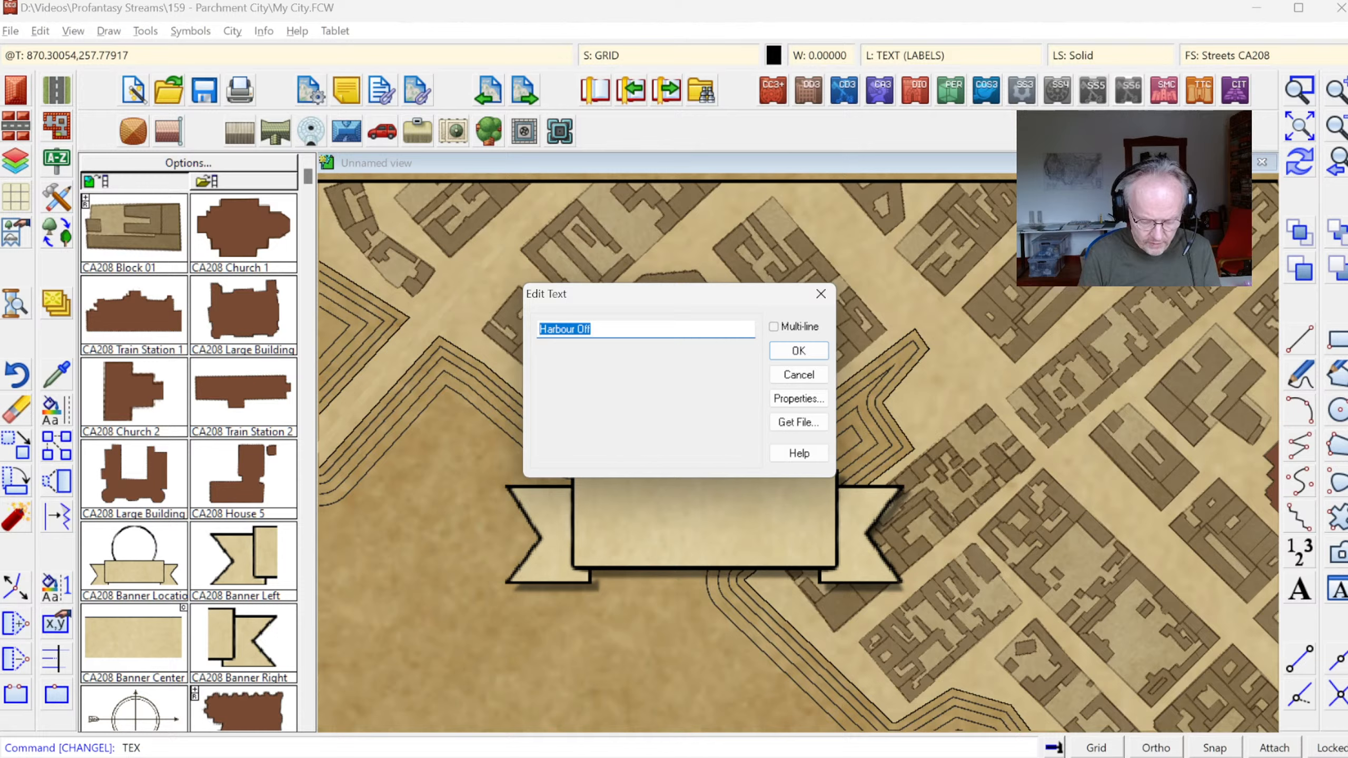
text(Port Offices)
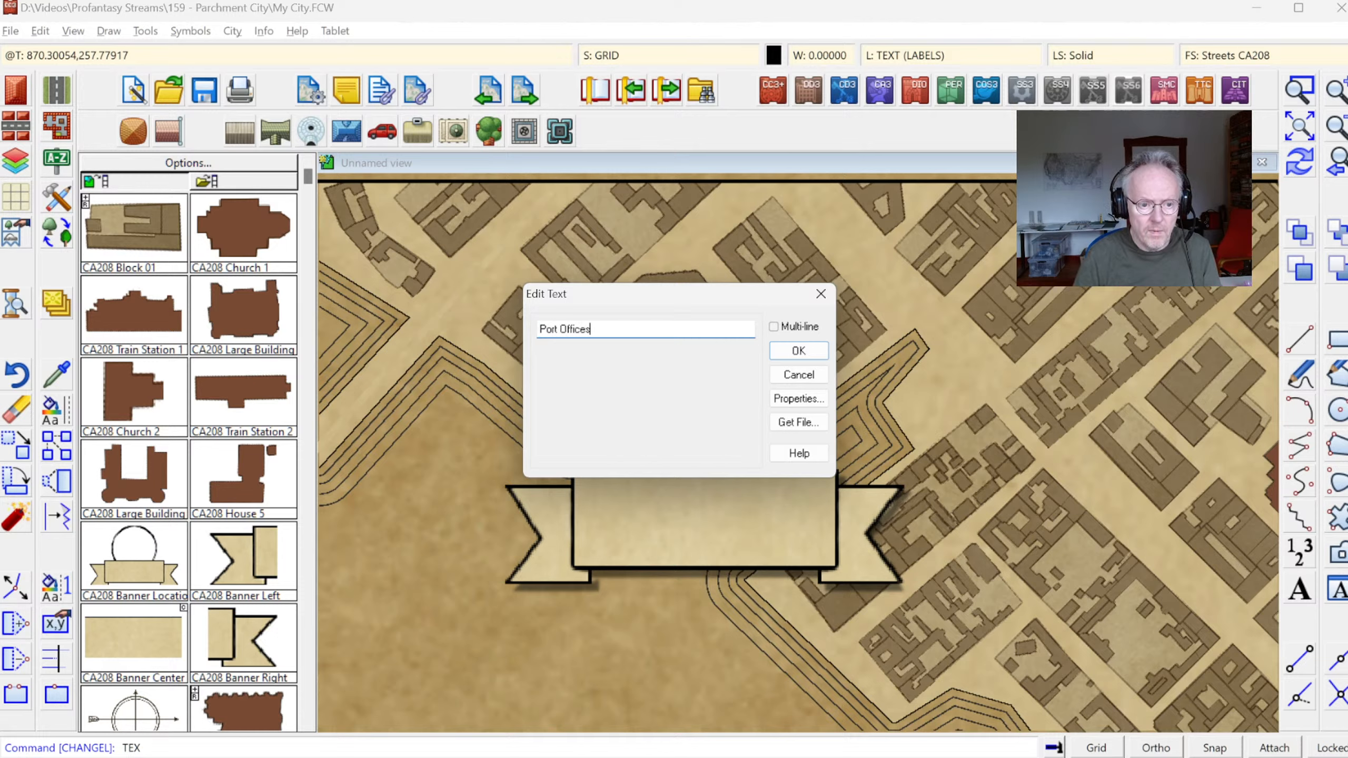
click(796, 352)
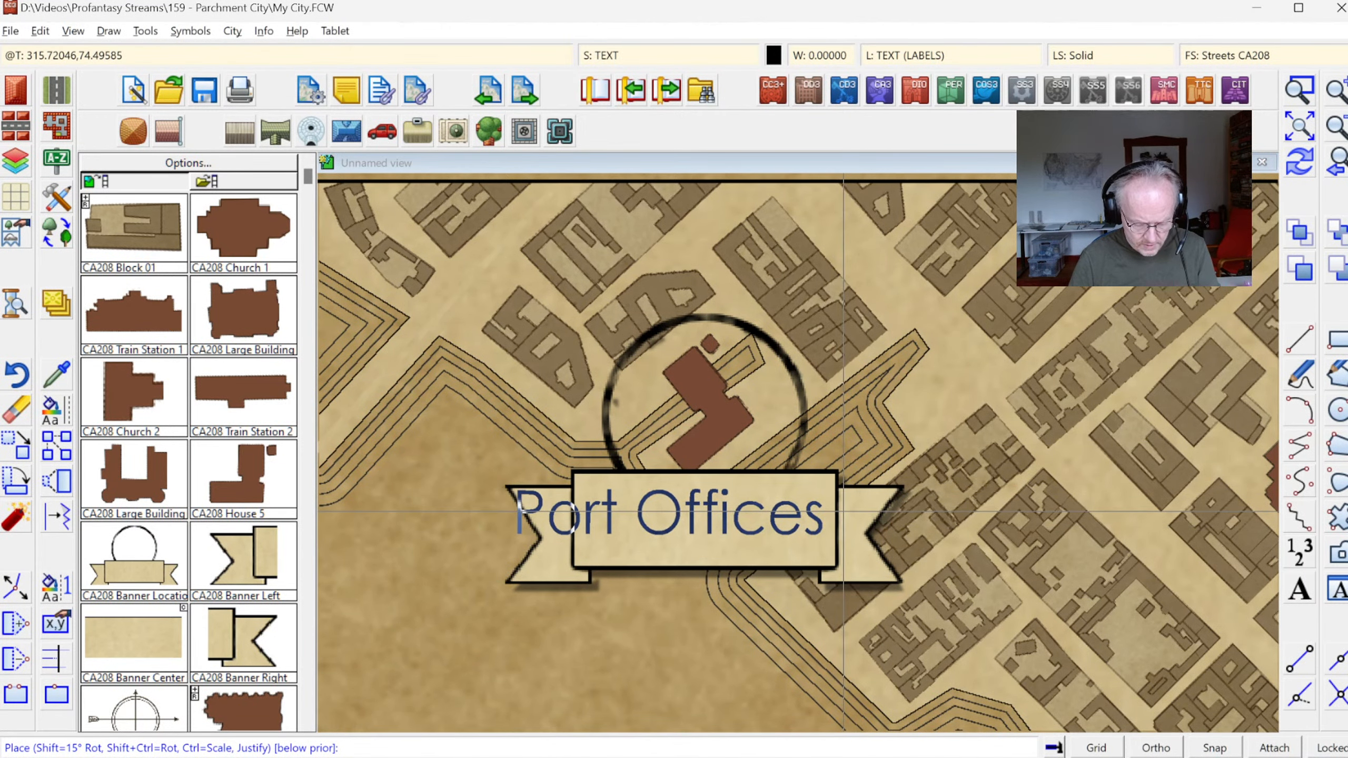
key(ctrl)
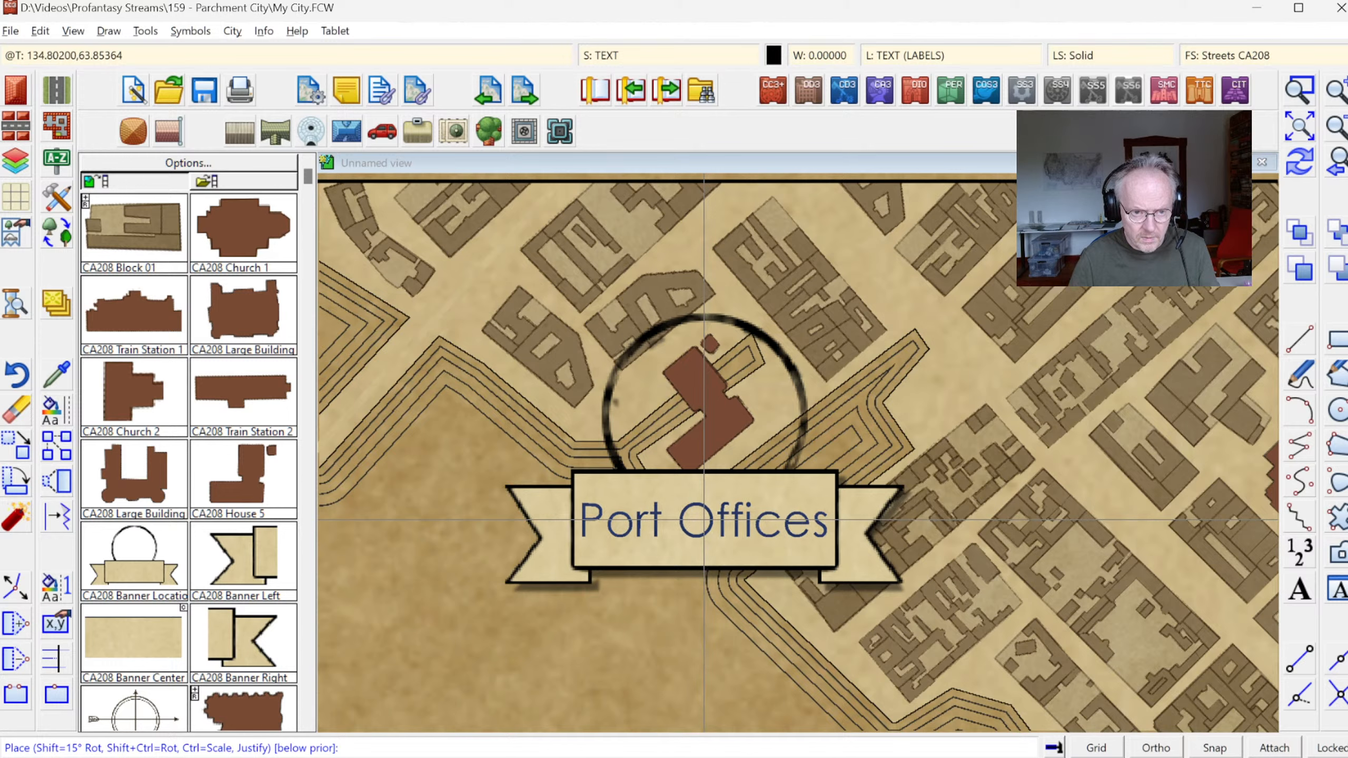
click(704, 521)
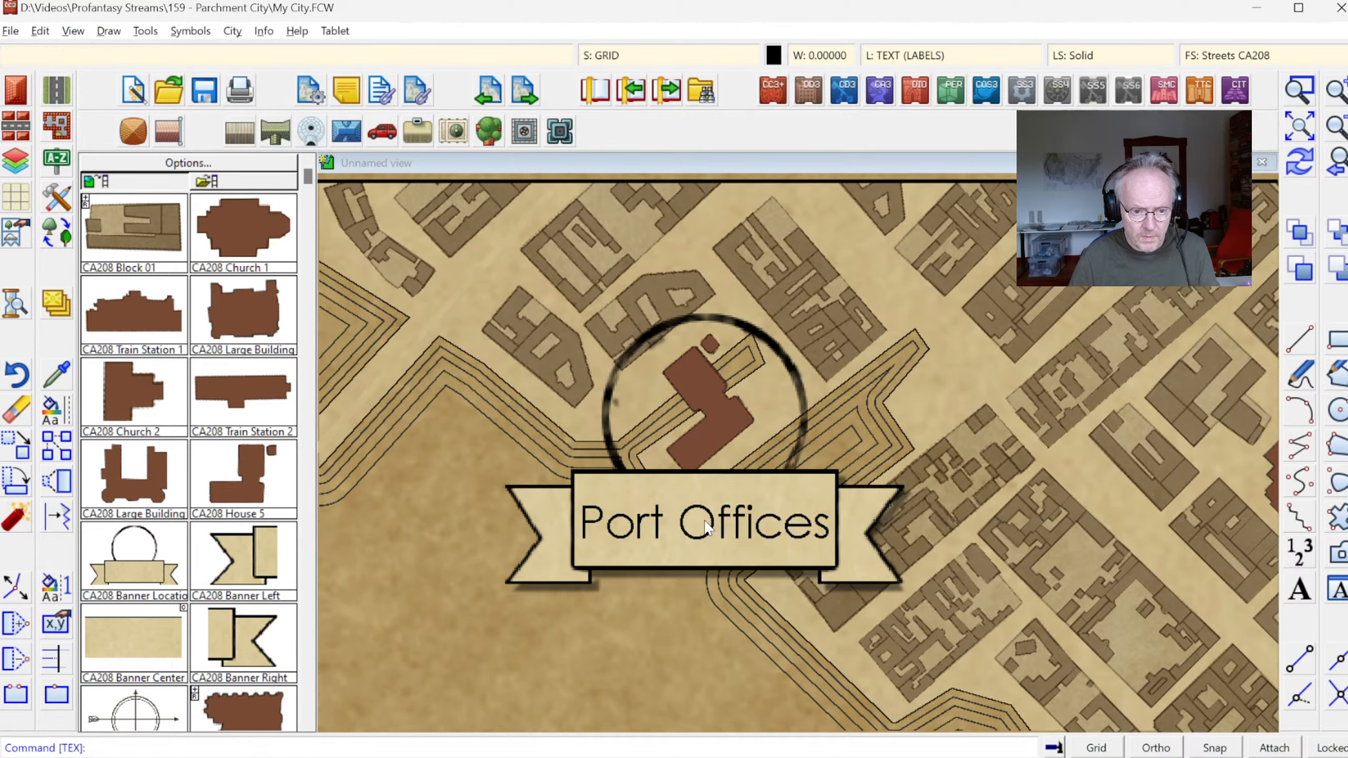
- Place another CA208 Banner Location symbol with its circle around the red train station beside the railway
click(1300, 127)
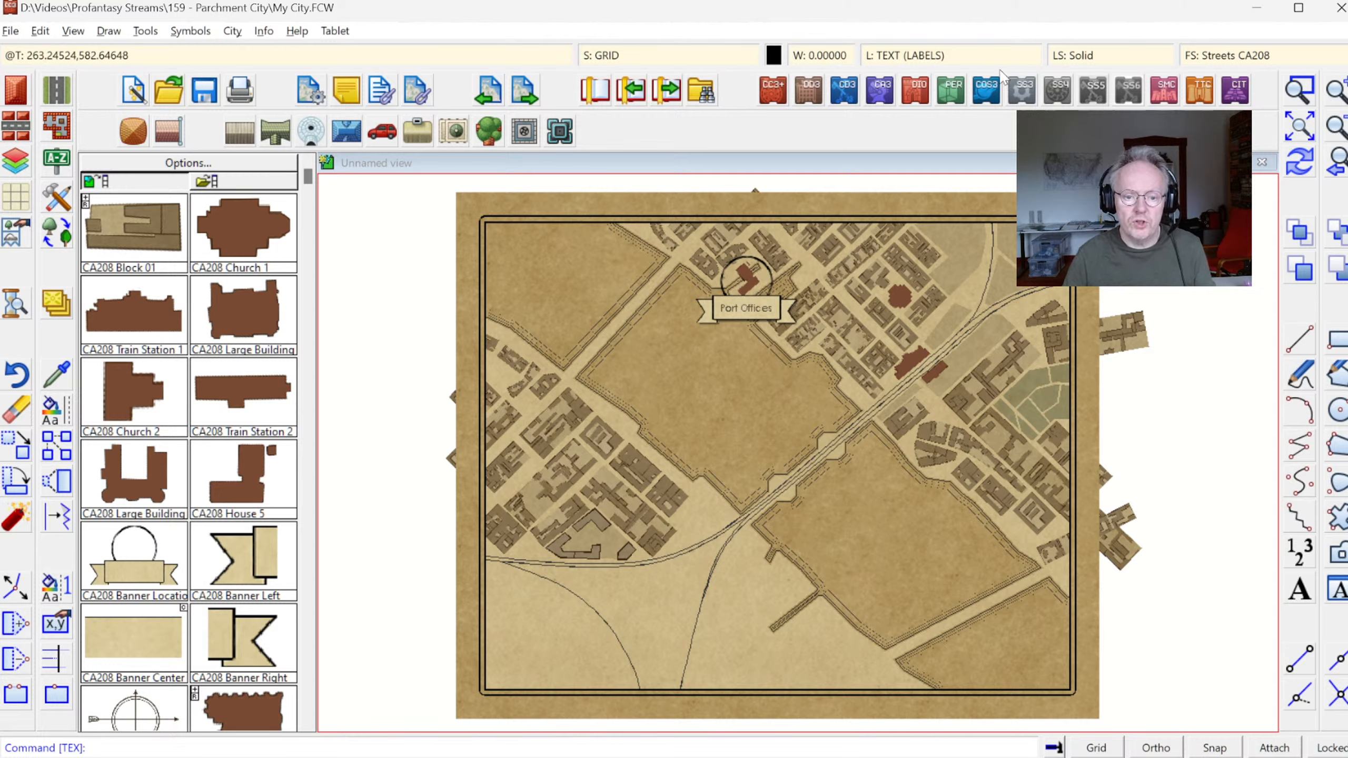
click(1298, 96)
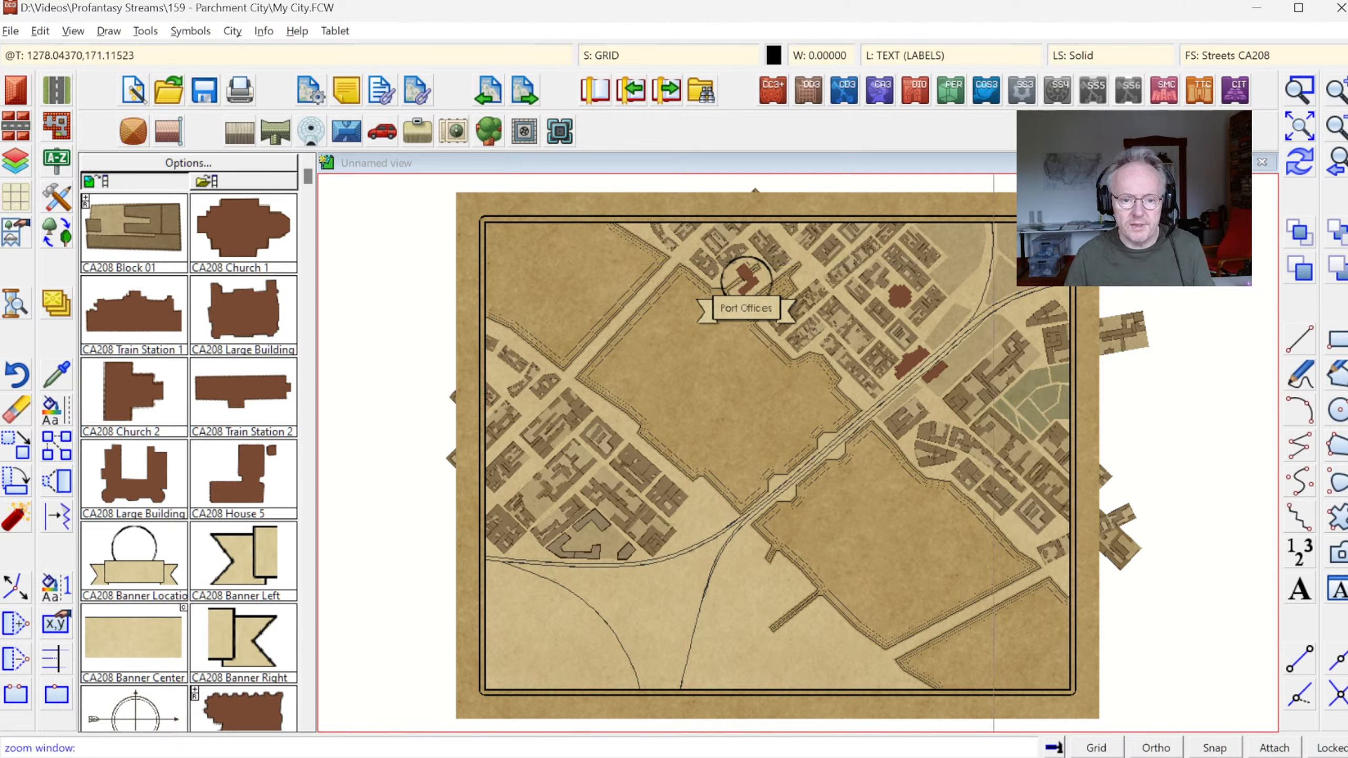
click(159, 558)
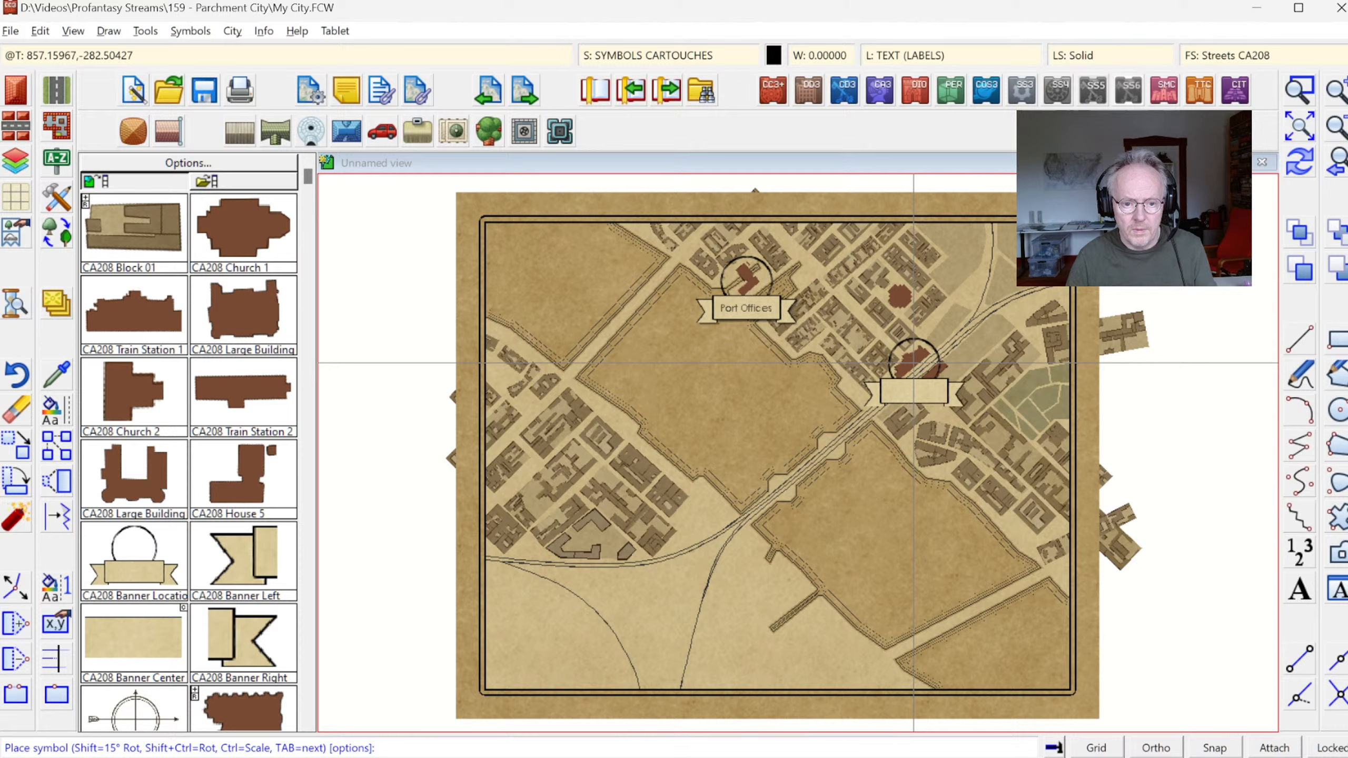
click(912, 364)
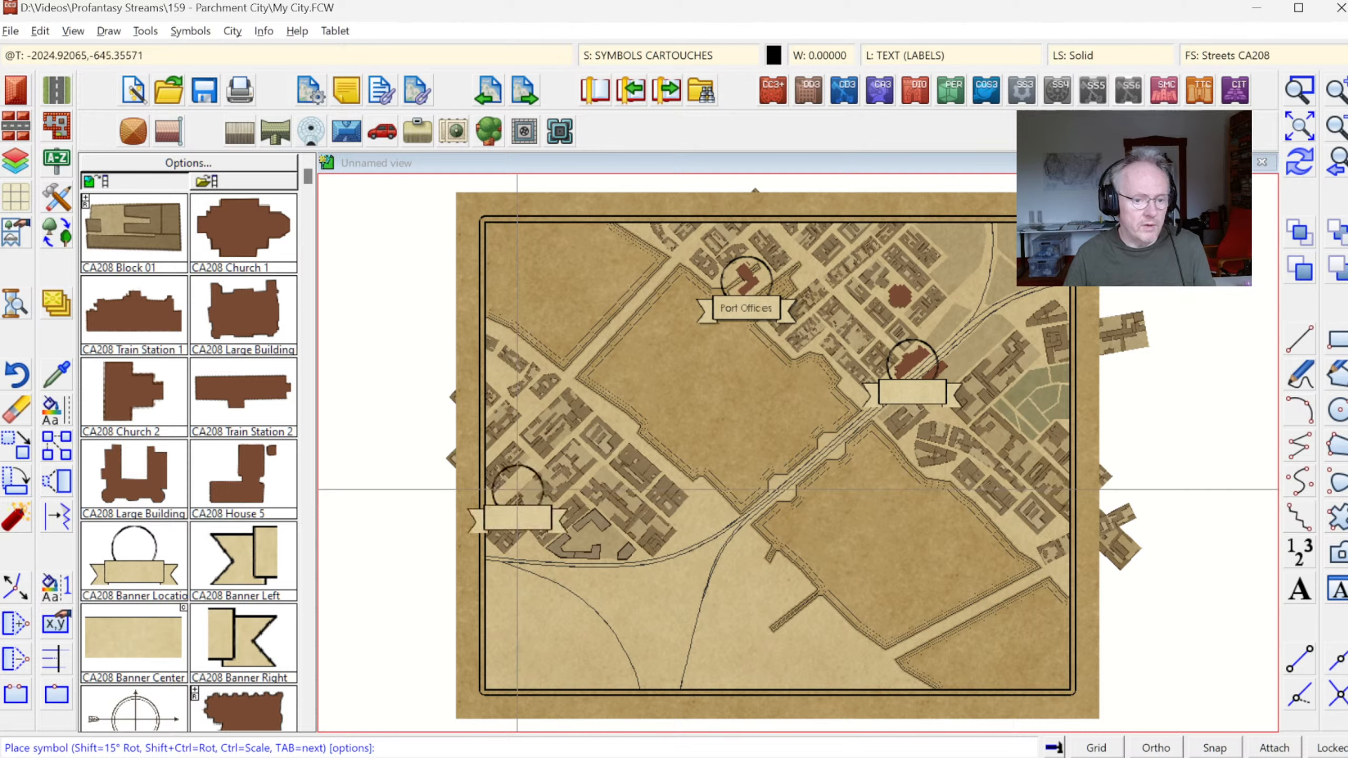
- Add the text label "Main Station" centered on the banner at the red train station beside the railway
click(1301, 591)
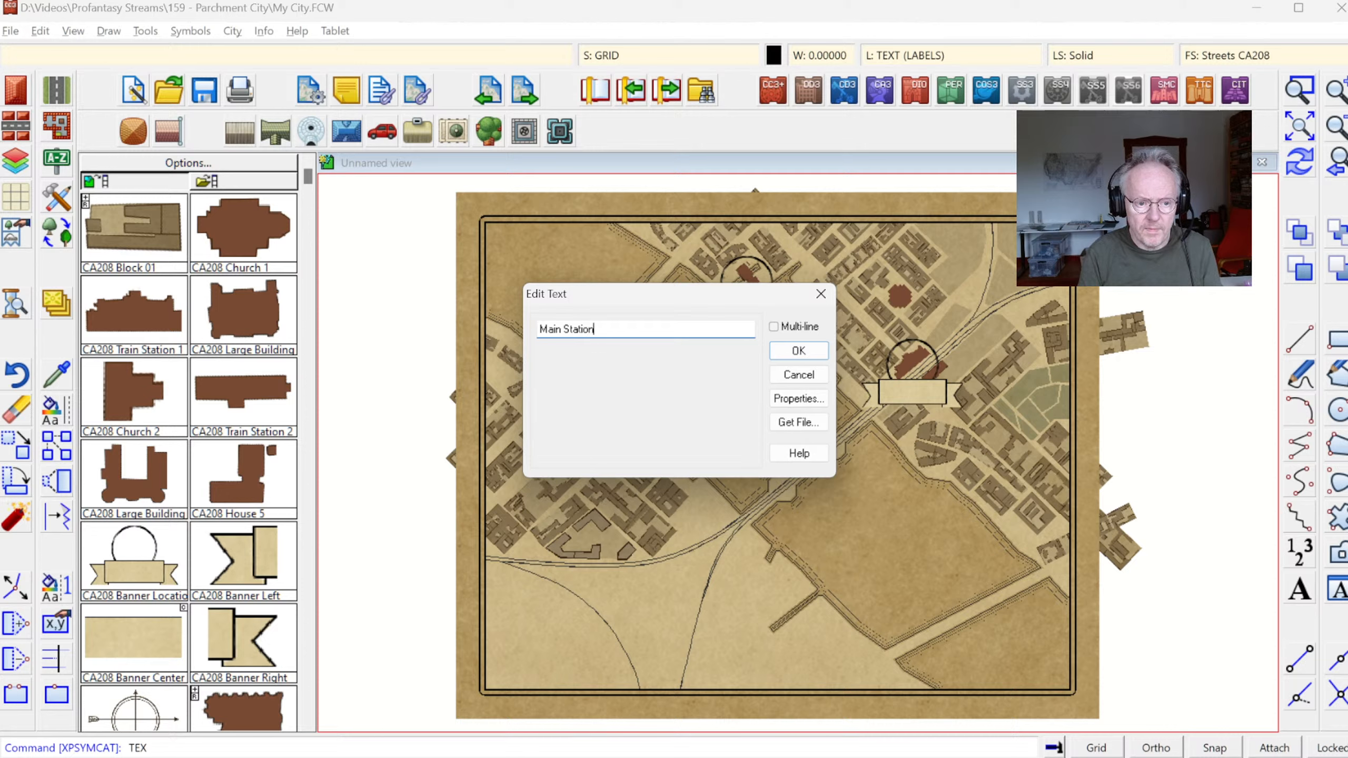
text(Main Station)
click(786, 350)
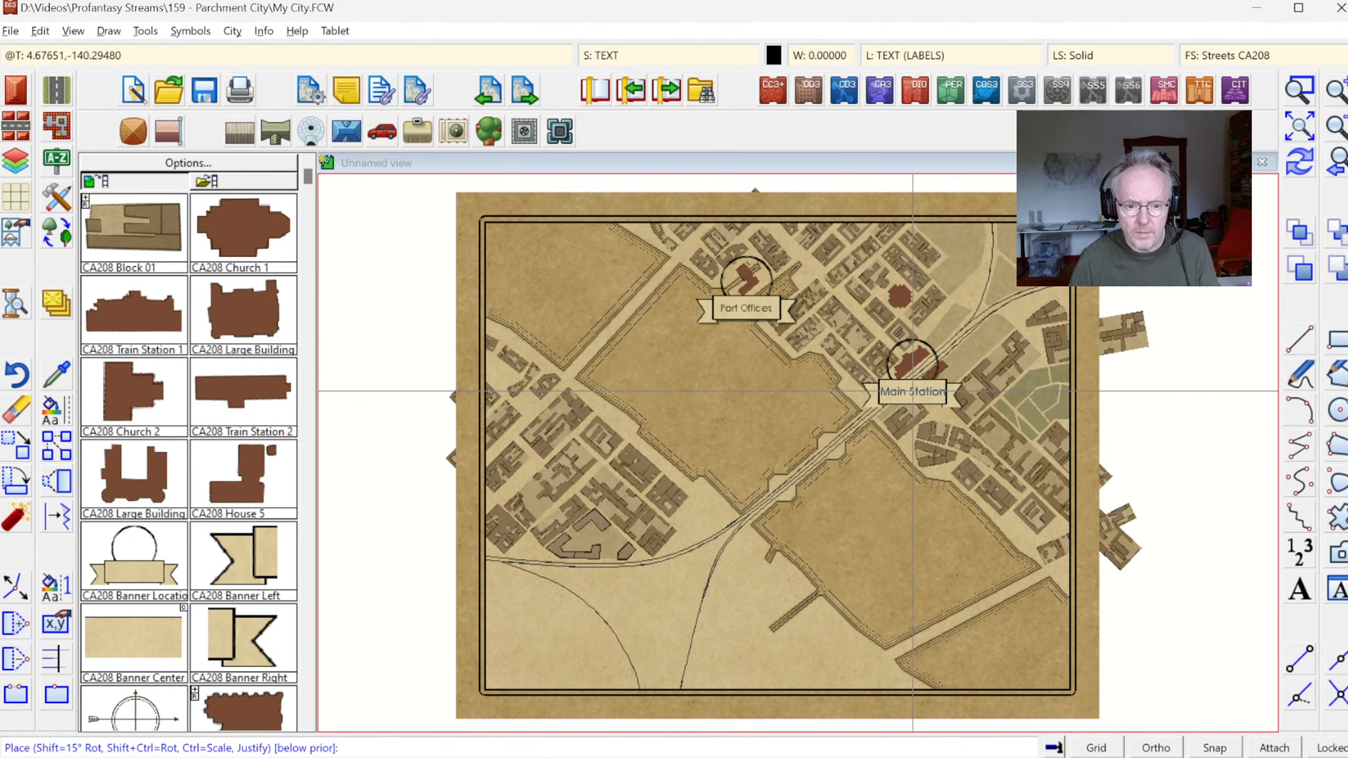
click(913, 391)
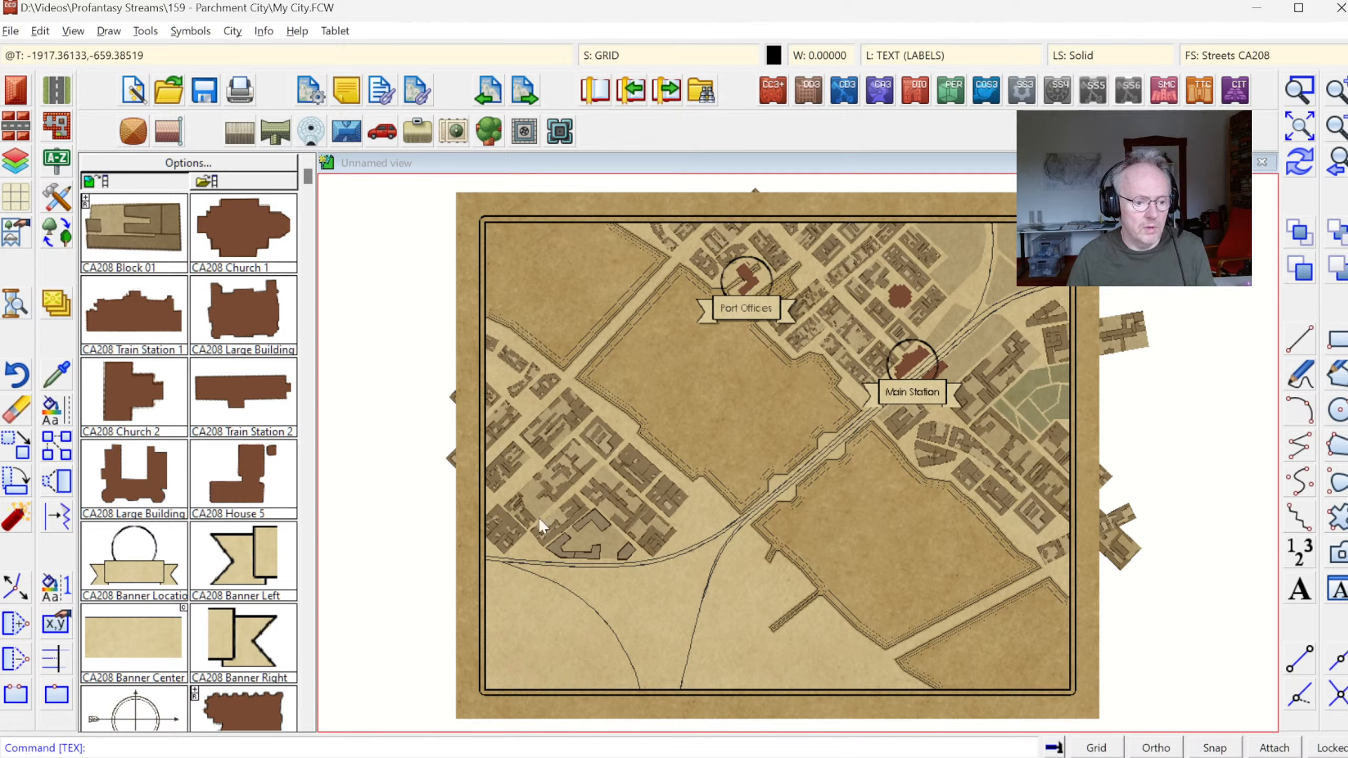
click(1295, 590)
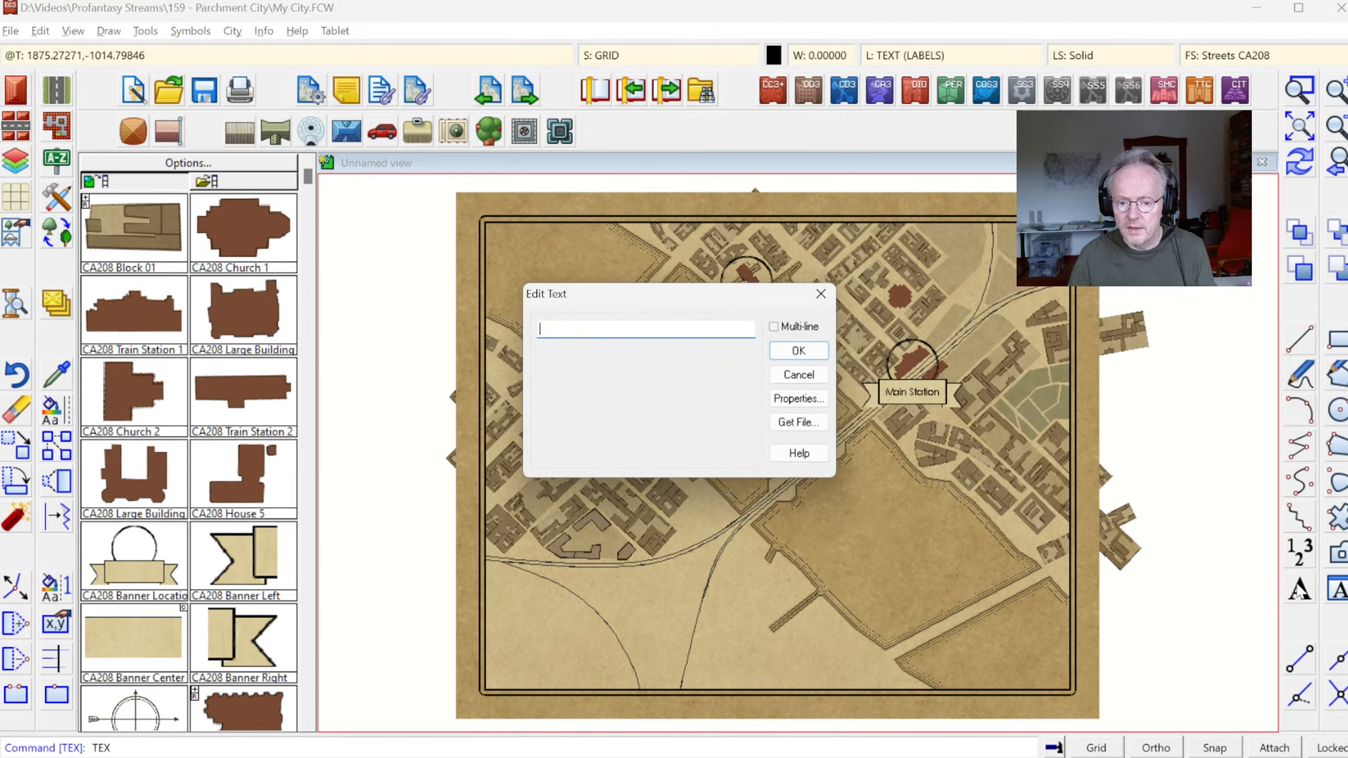
key(Escape)
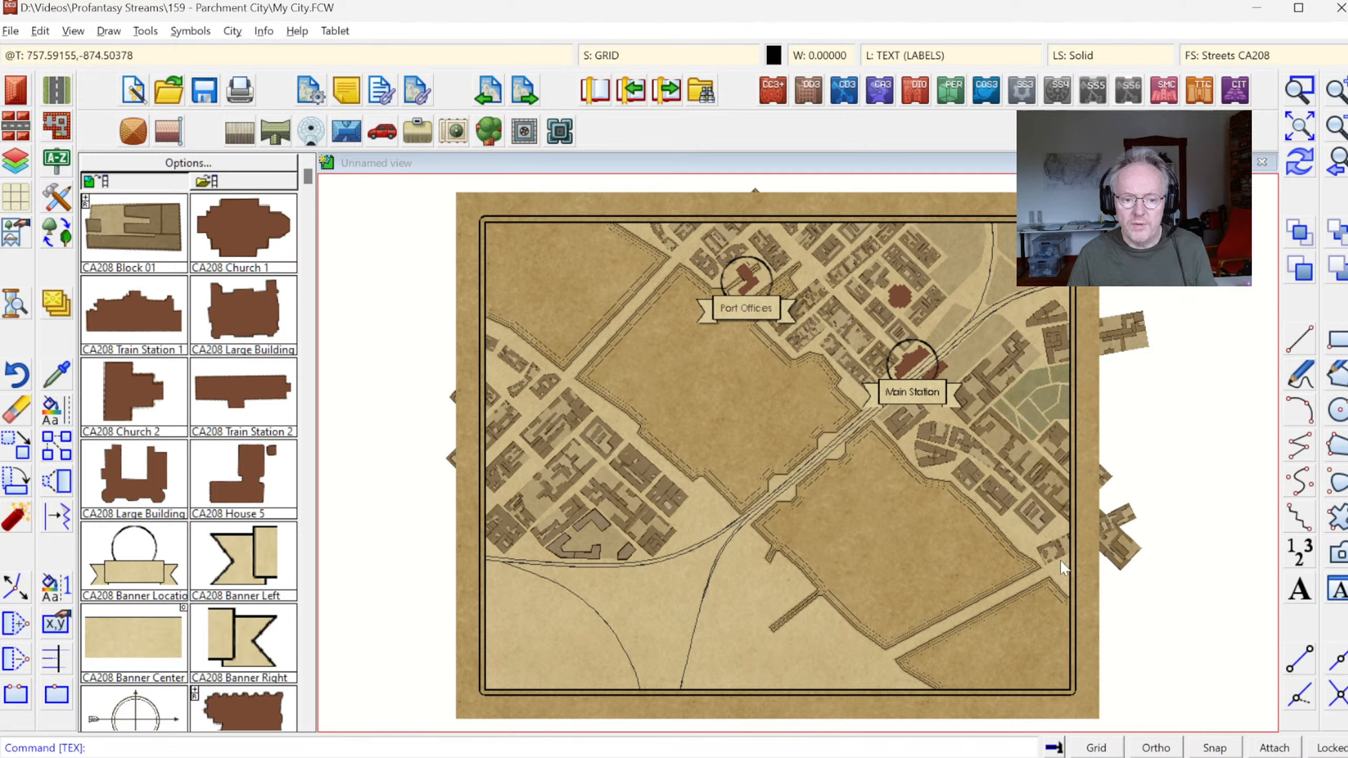
- Place a CA208 Banner Left symbol at scale 1.0, snapped to the grid, on the water northwest of the railway bridge
click(308, 723)
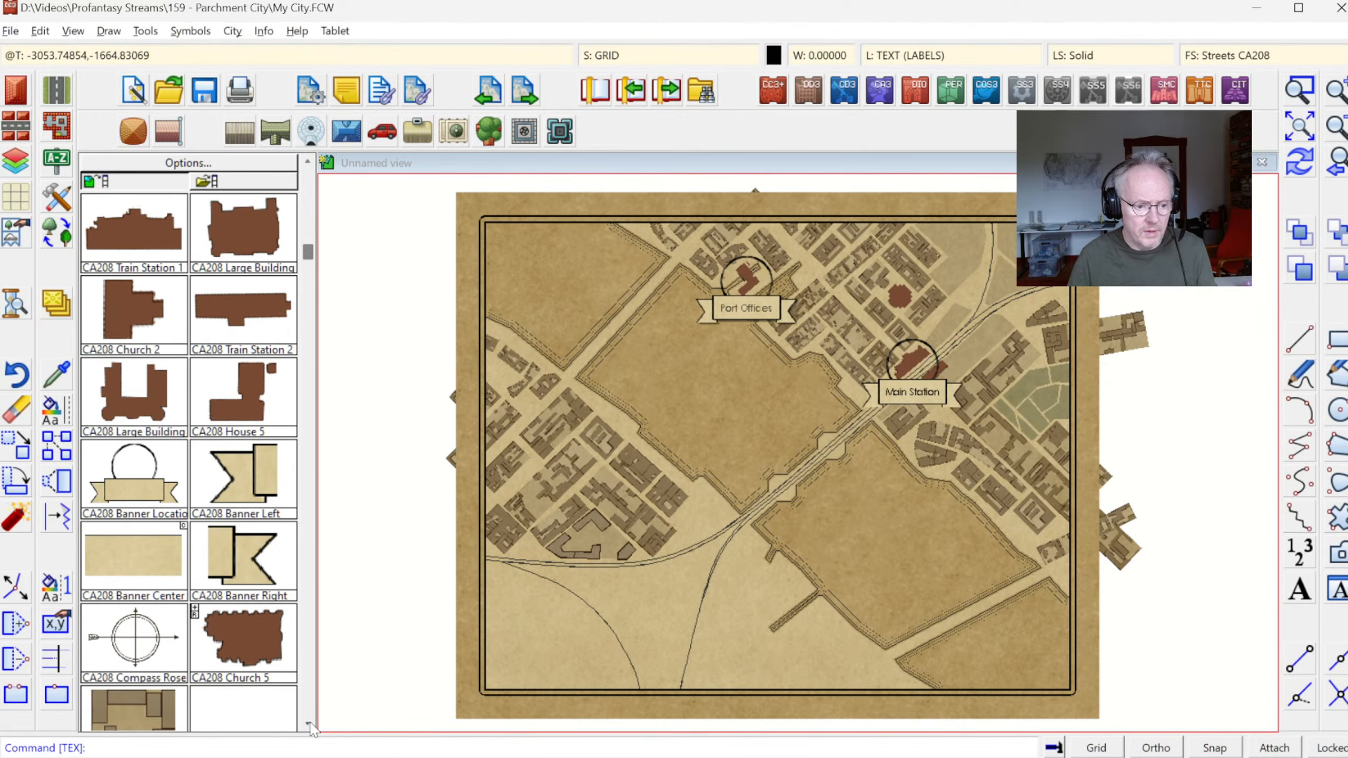
click(249, 481)
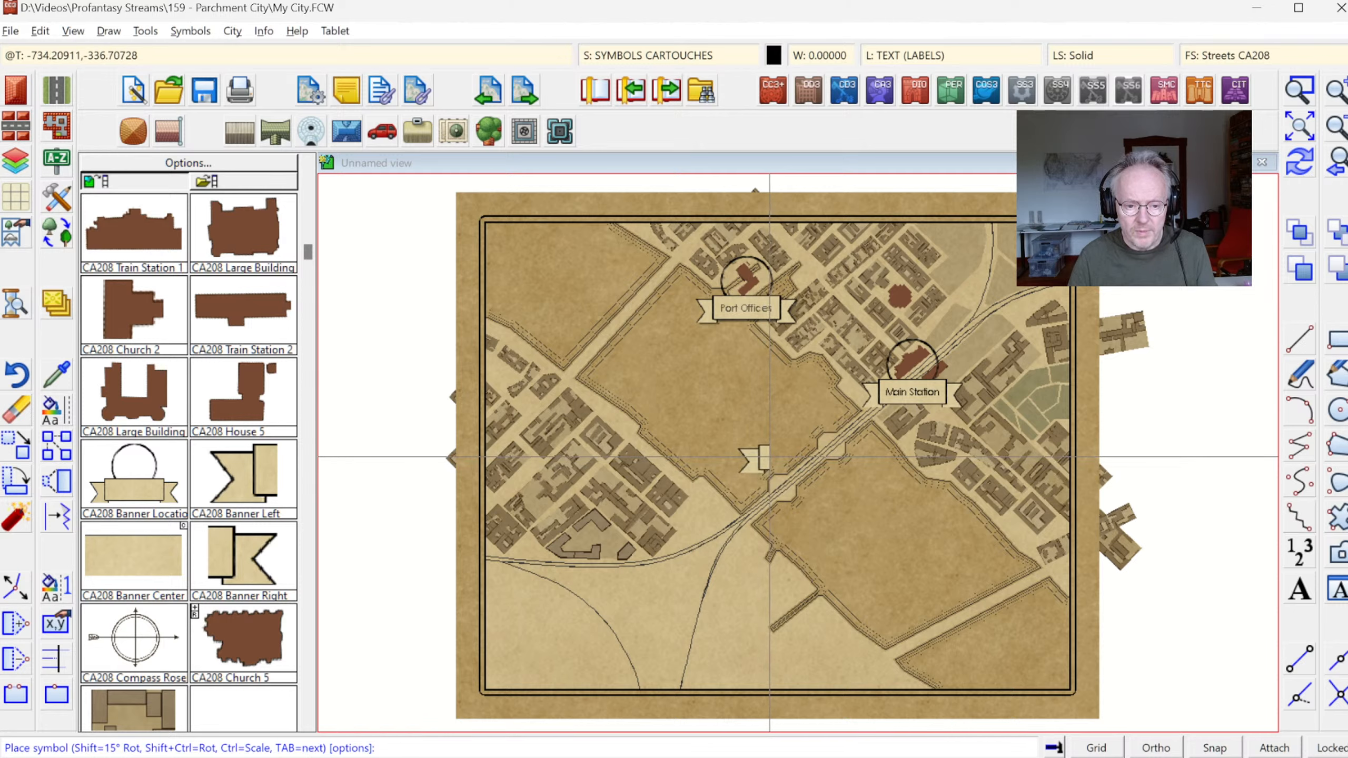
right_click(764, 459)
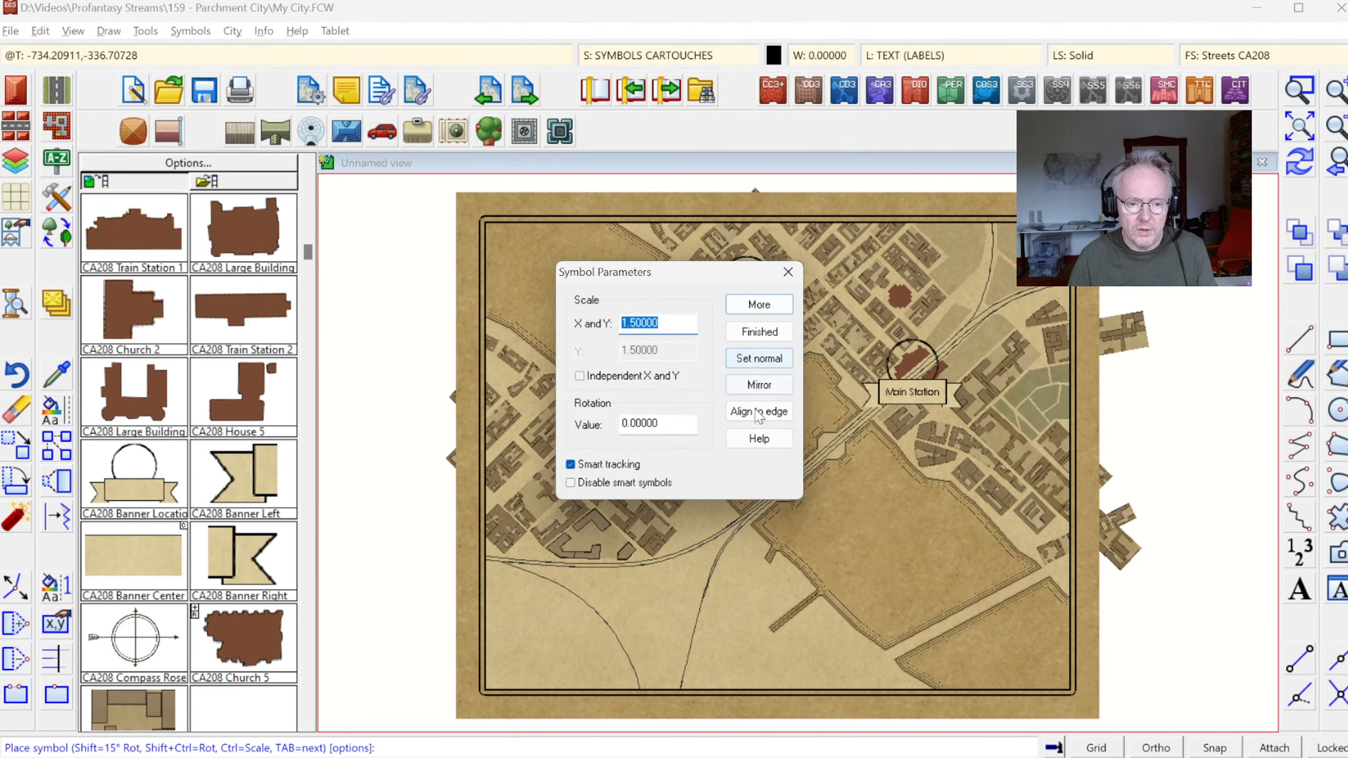
click(759, 358)
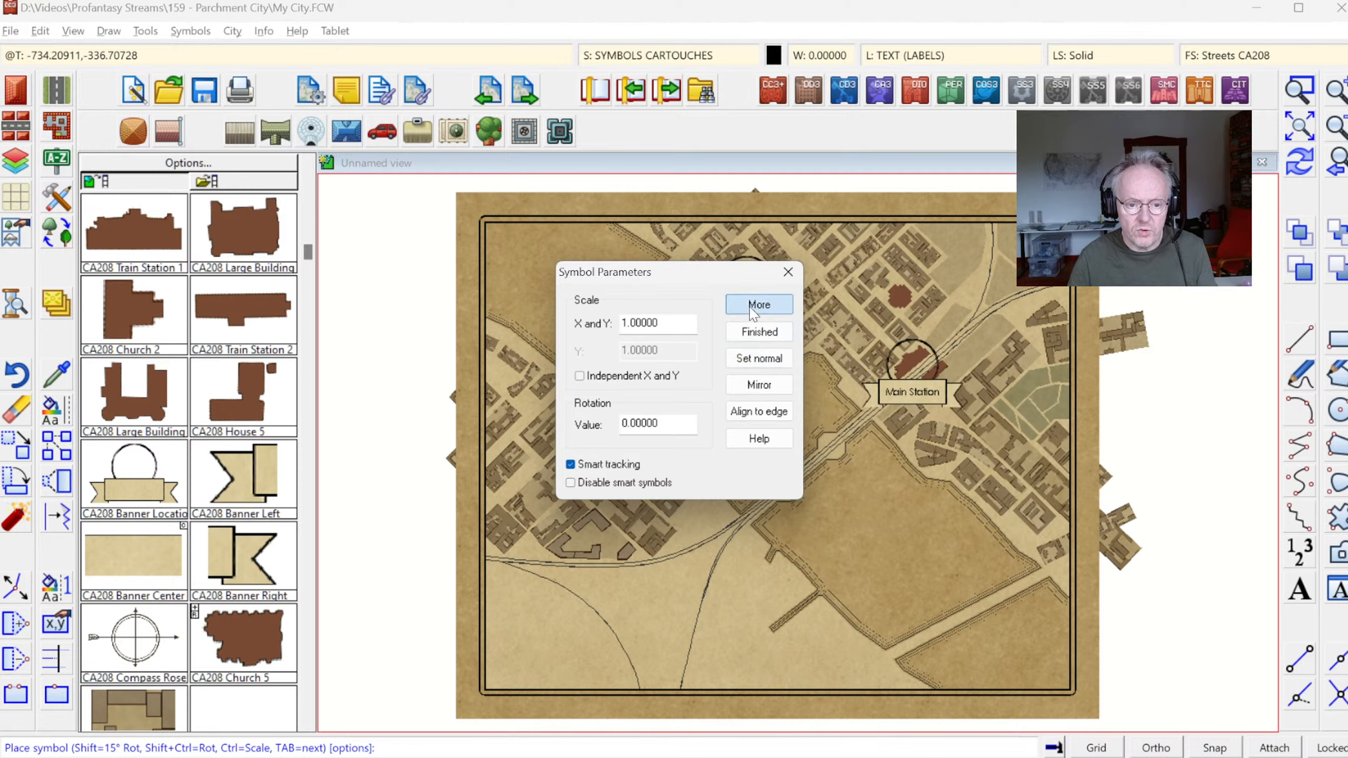
click(759, 331)
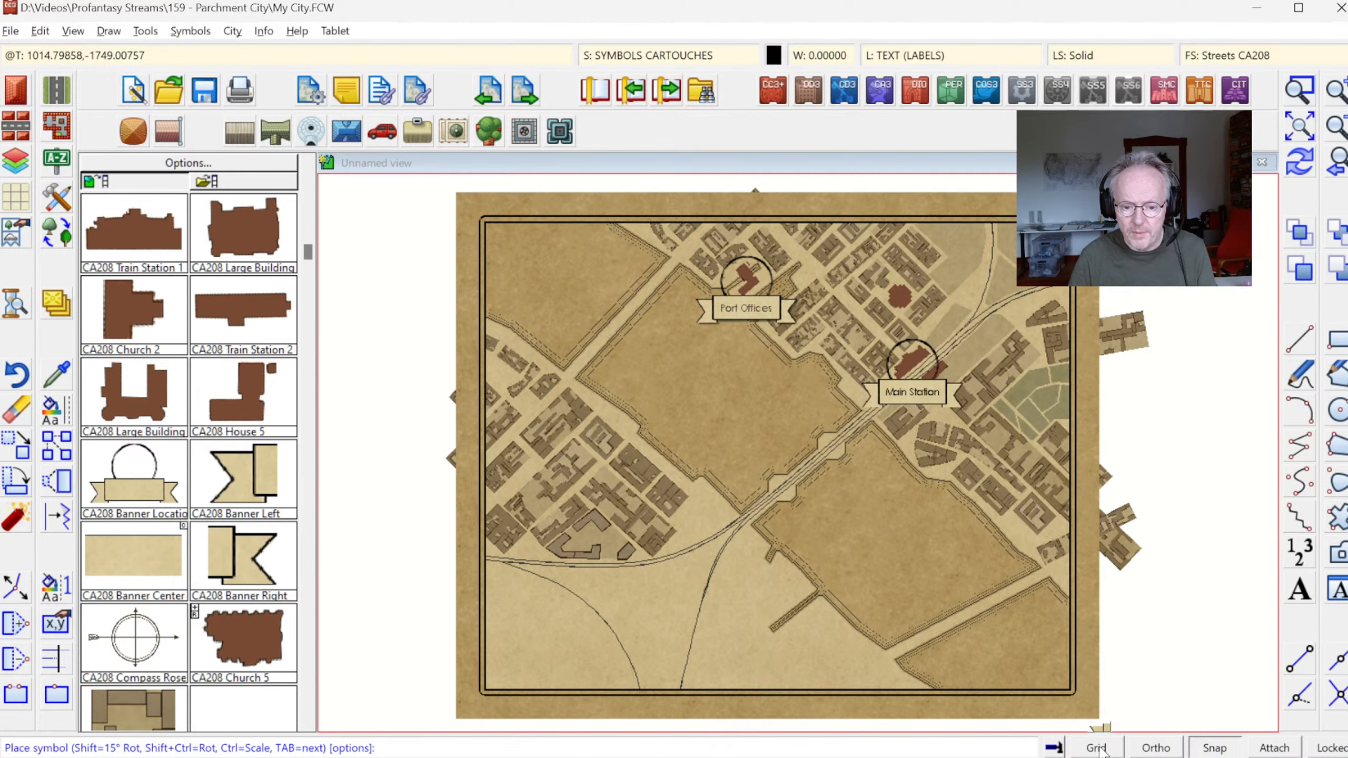
click(1299, 90)
click(732, 412)
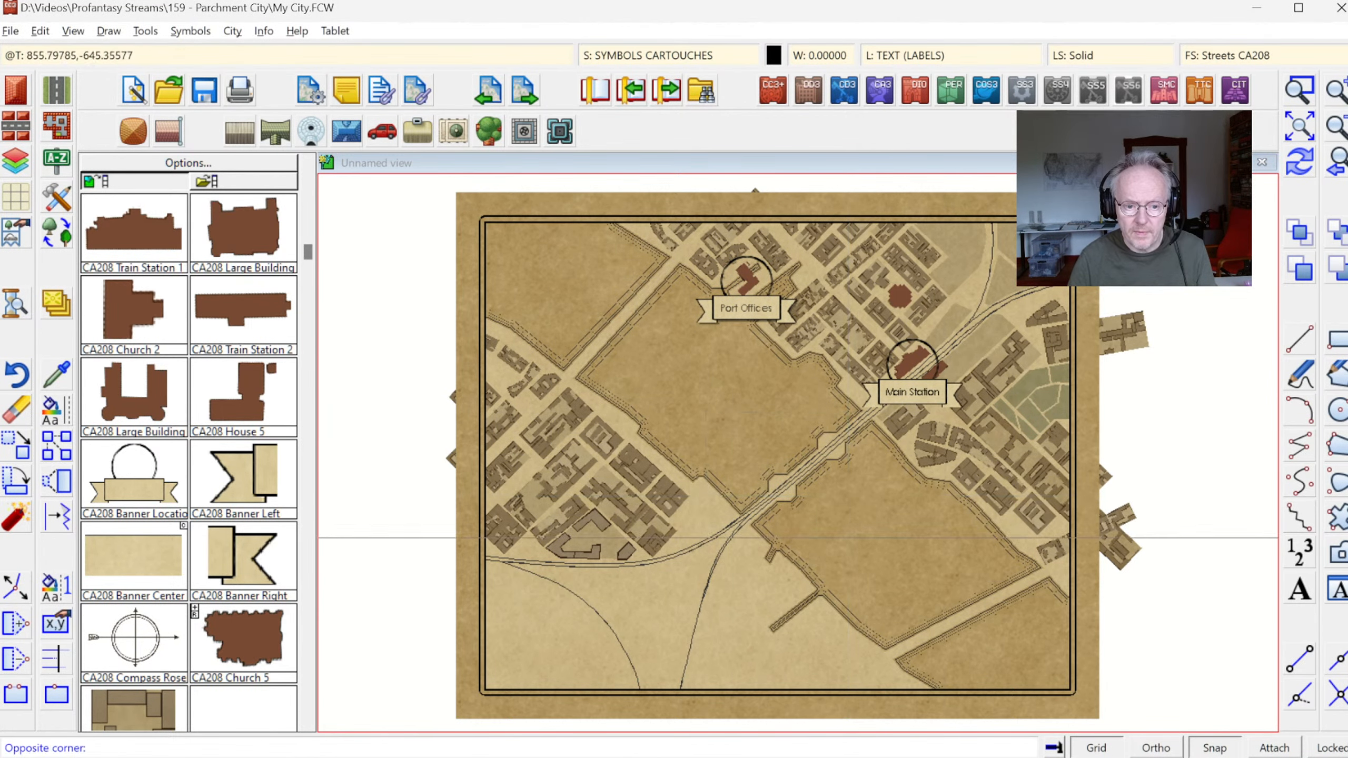
click(955, 580)
click(579, 349)
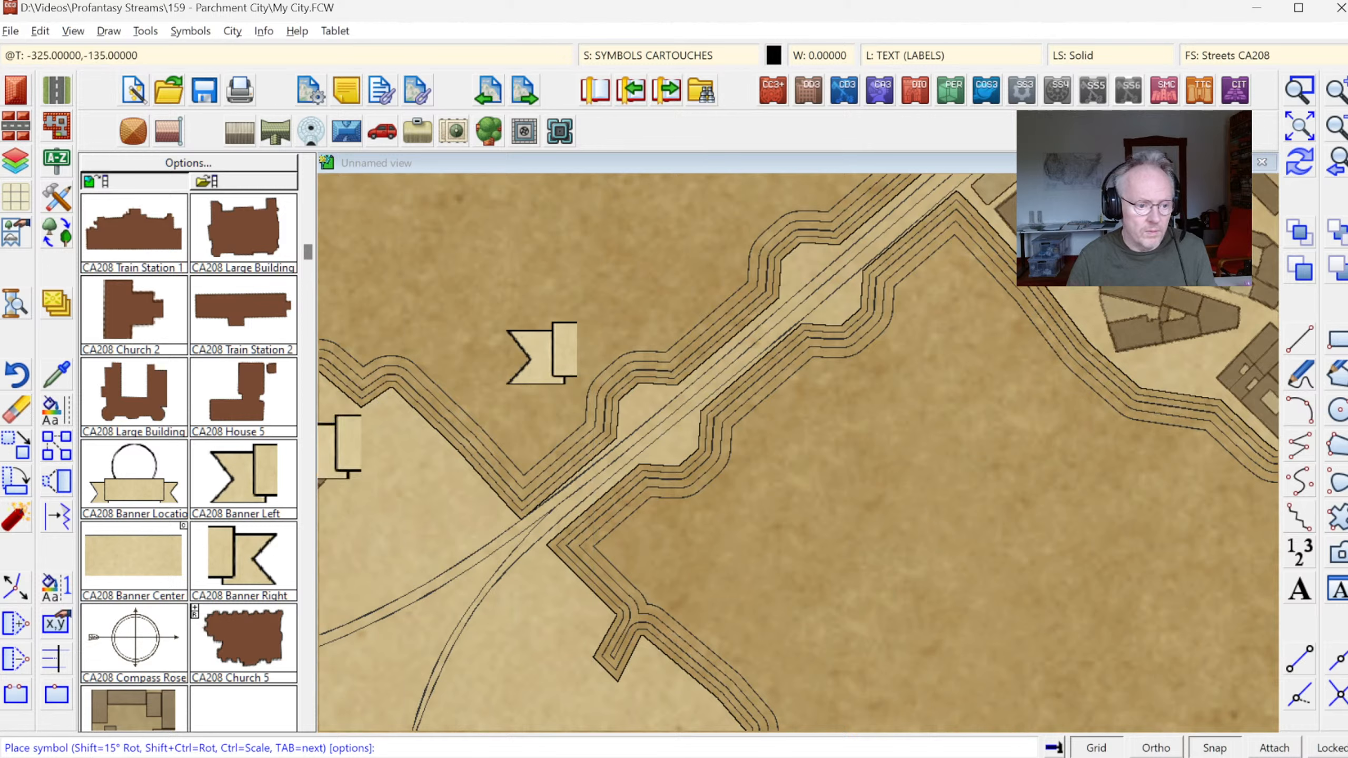
- Extend the banner horizontally across the railway bridge with the CA208 Banner Center symbol, starting at the Banner Left piece's inner edge
click(152, 562)
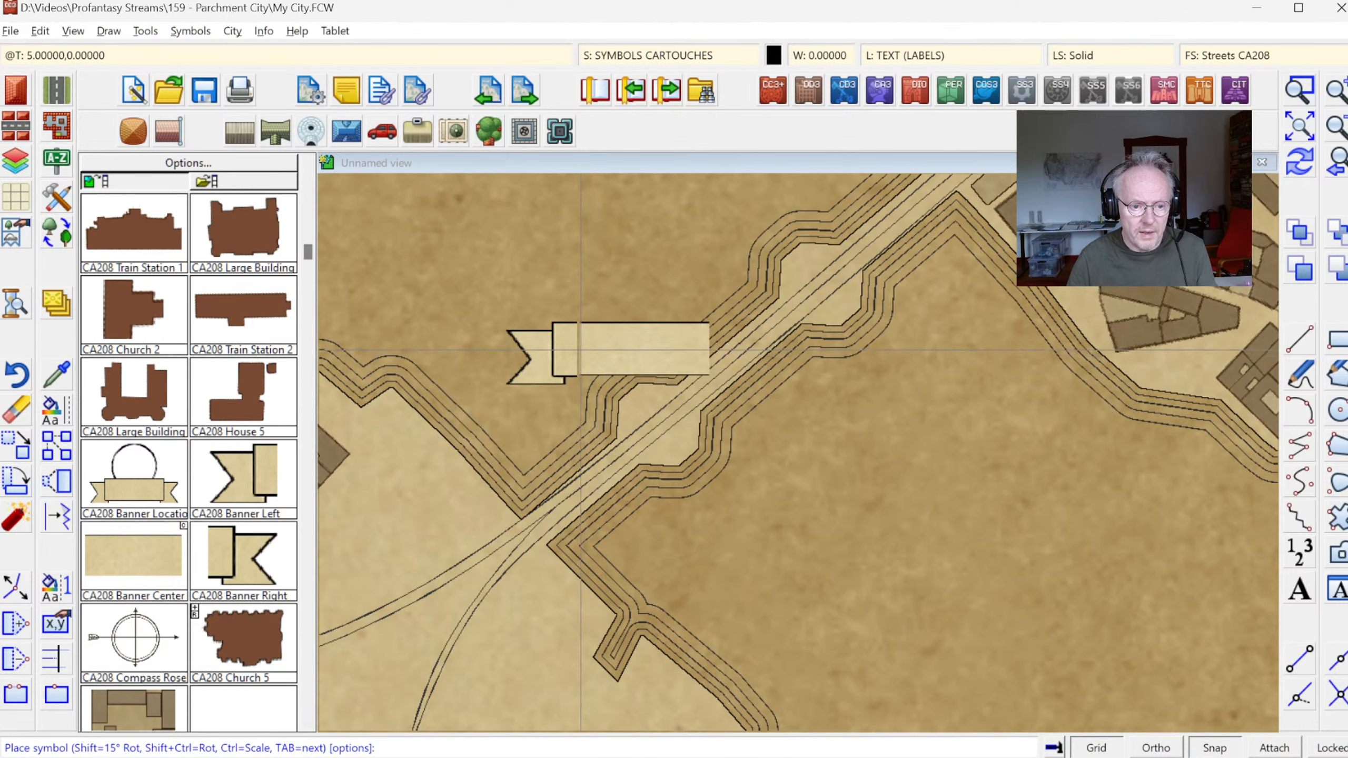
click(575, 352)
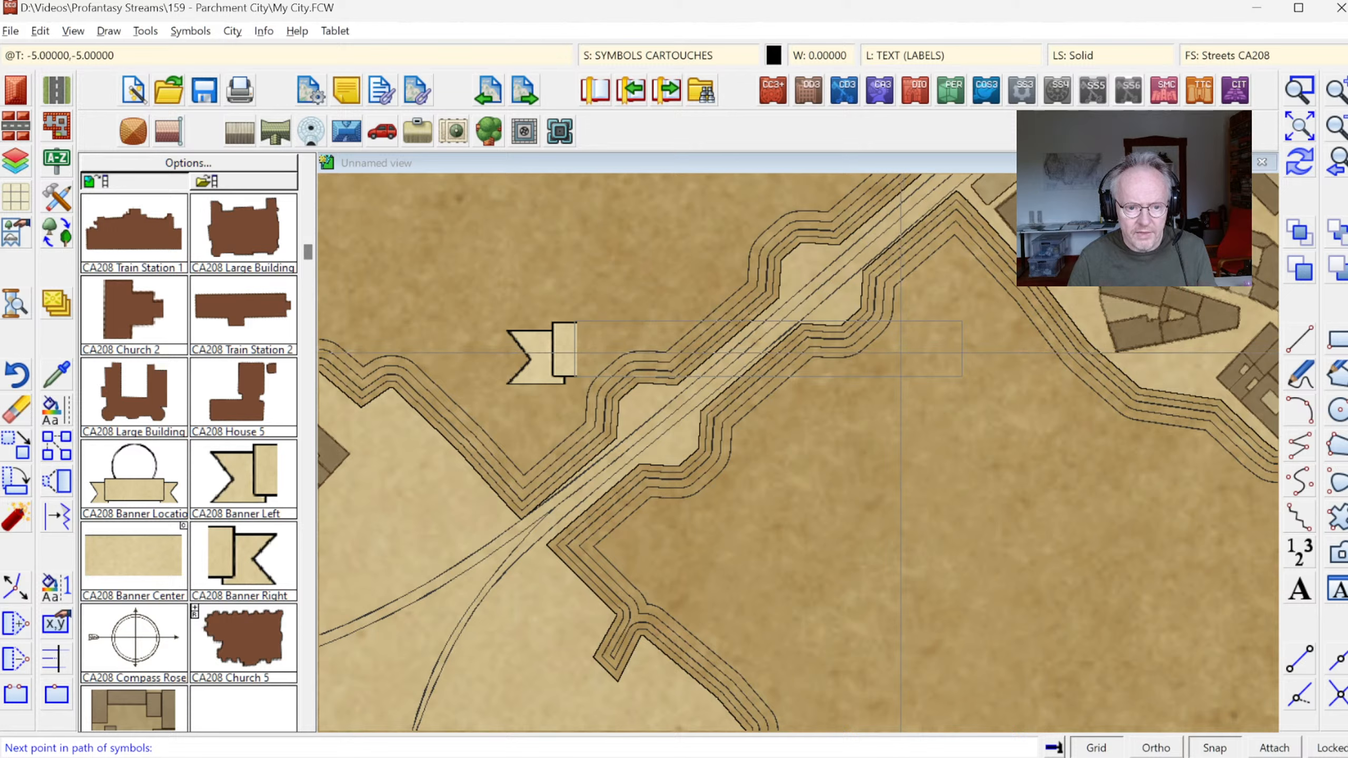
click(904, 351)
right_click(904, 351)
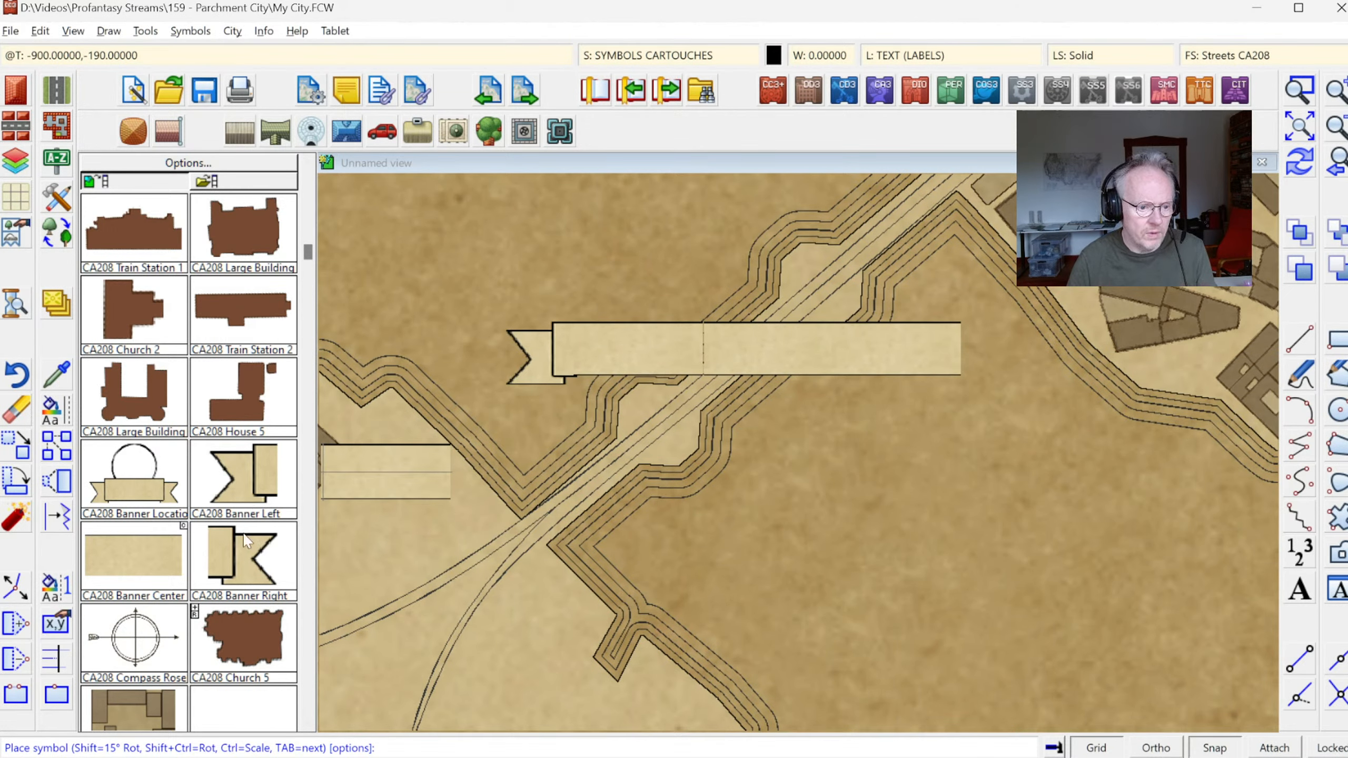
- Close the open end of the long banner with a CA208 Banner Right symbol
click(241, 561)
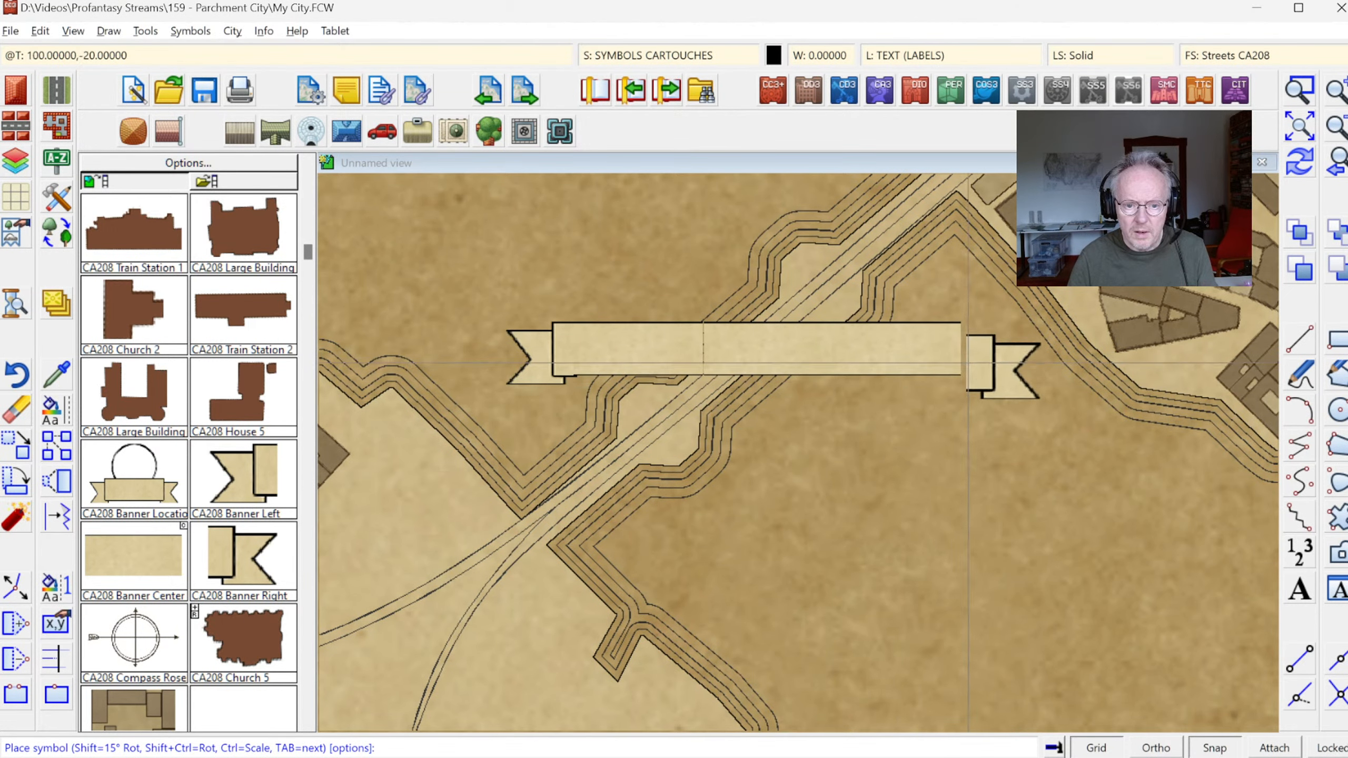